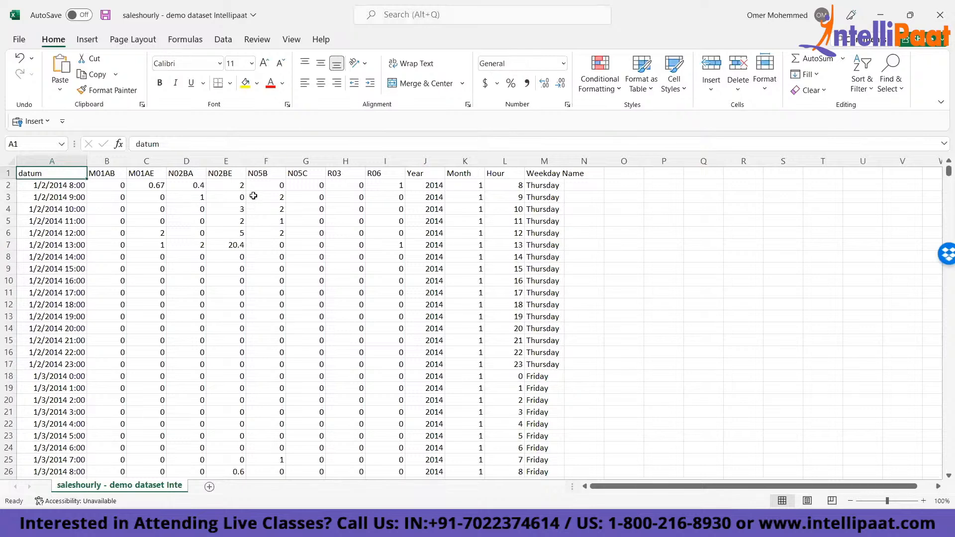
- Examine the header row from datum to Weekday Name and check how far the datum column extends
key("ctrl+shift+Right")
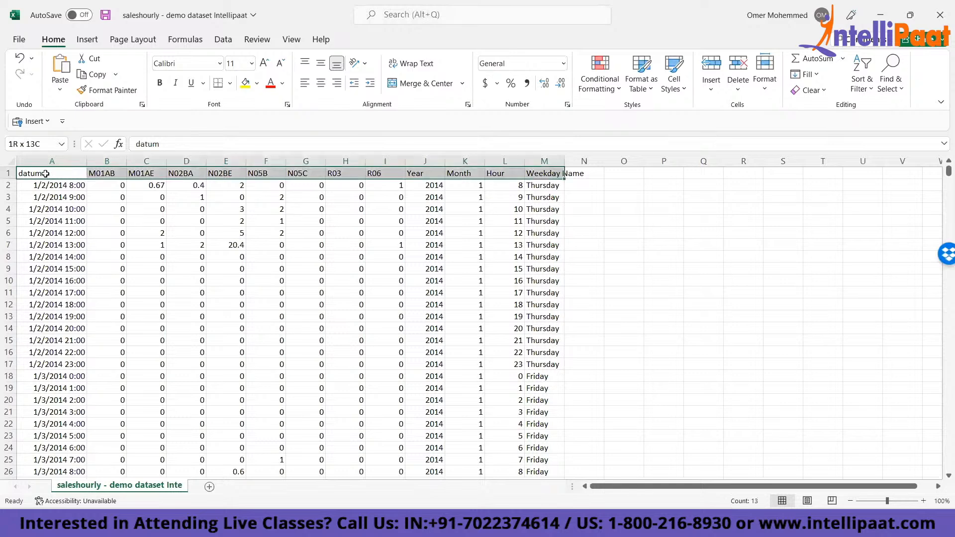
key("ctrl+shift+Left")
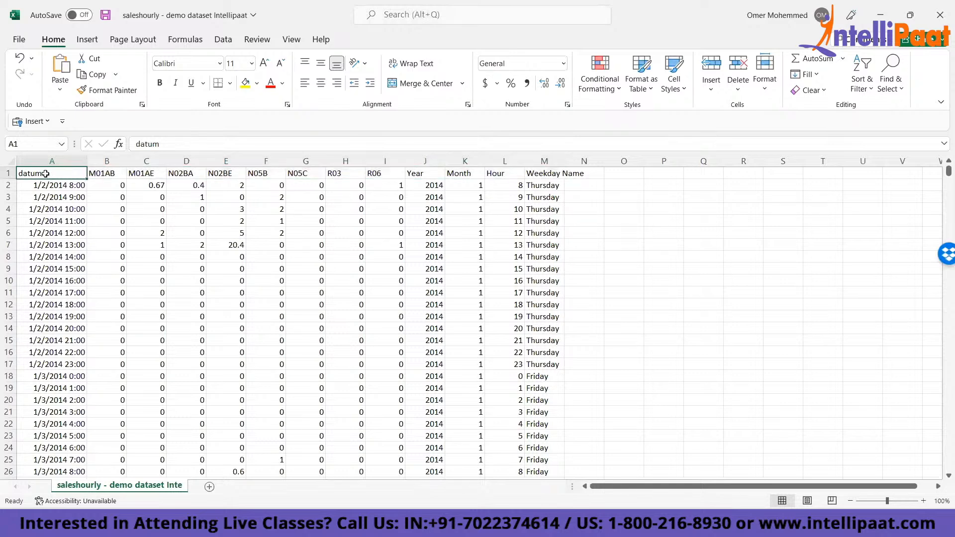
key("ctrl+Right")
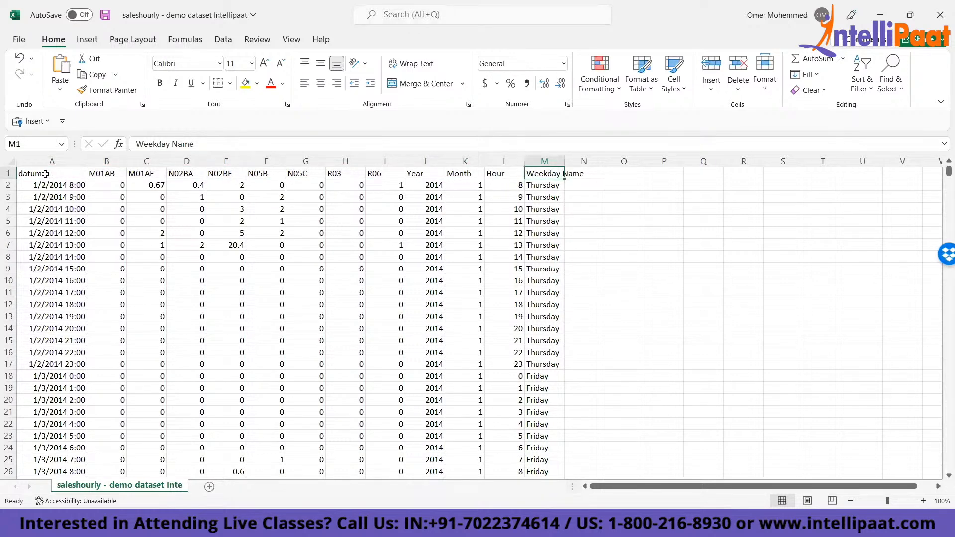
key("Left")
key("ctrl+Left")
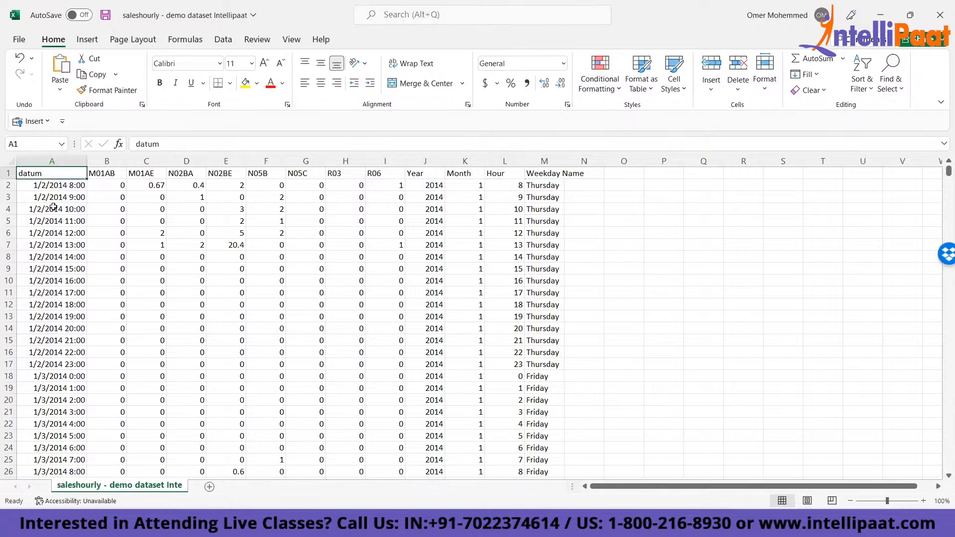
left_click(50, 194)
key("ctrl+Down")
key("ctrl+Up")
key("Right")
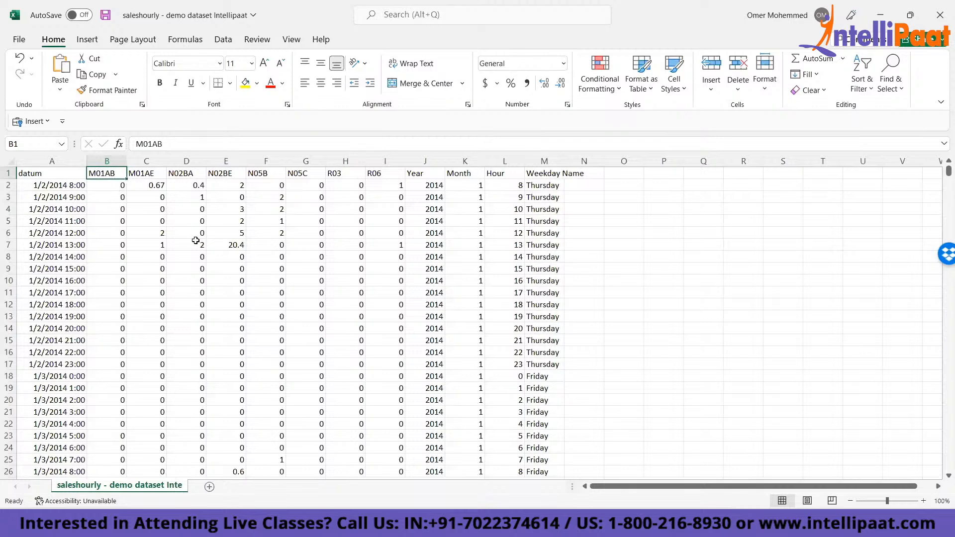
- Examine the hourly values in the first data rows under M01AB, M01AE, N02BA and N02BE
left_click(110, 184)
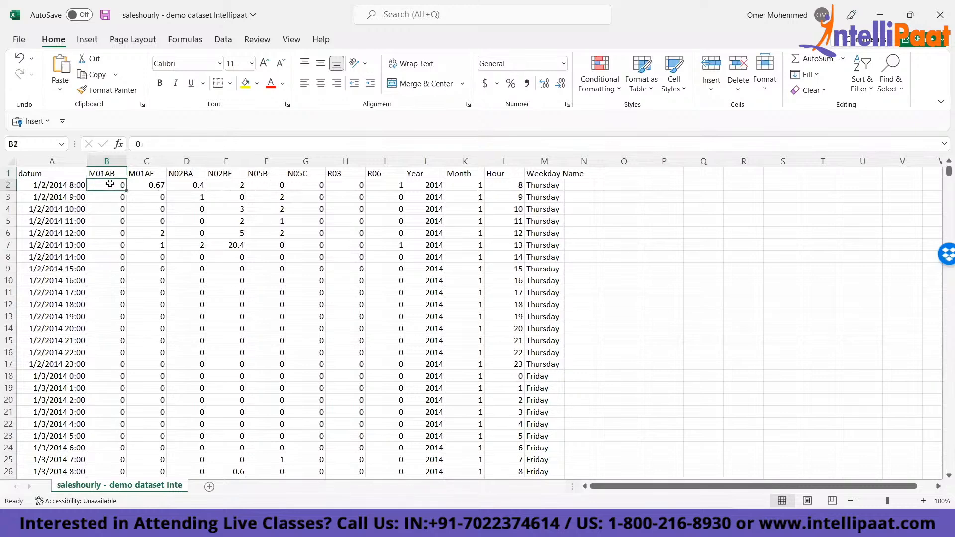
key("Down")
key("Down")
key("Right")
key("Up")
key("Up")
key("Down")
key("Down")
key("Down")
key("Right")
key("Right")
key("Up")
key("Up")
key("Up")
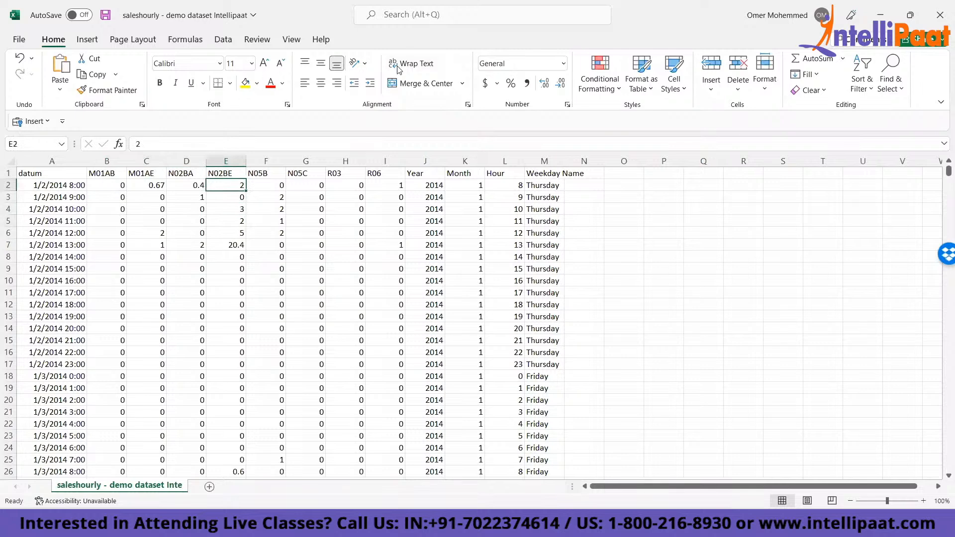
key("alt+Tab")
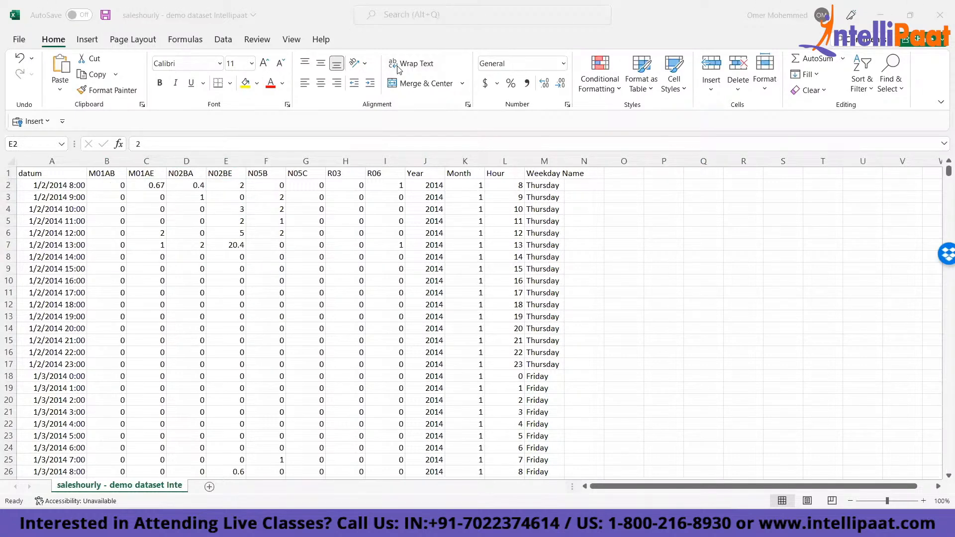
key("alt+Tab")
key("Up")
key("ctrl+Home")
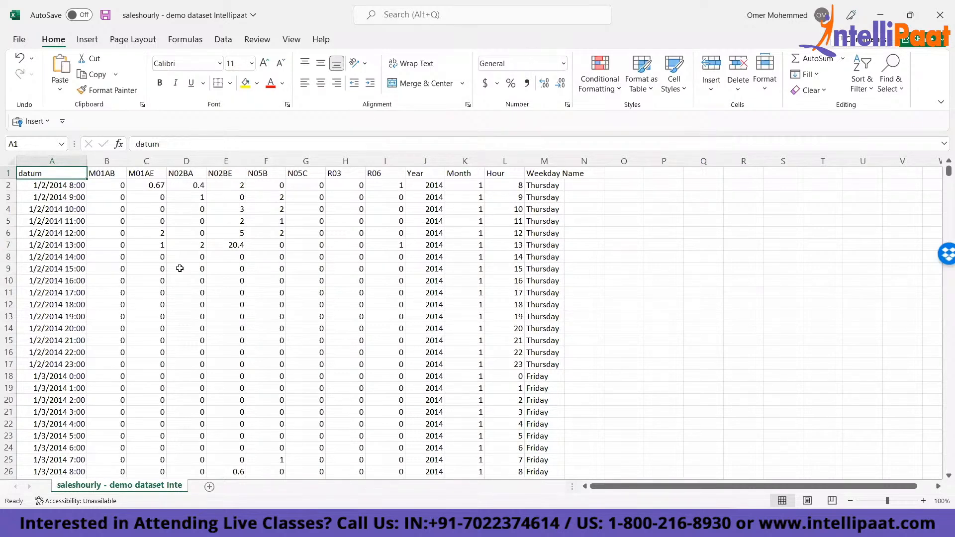
key("ctrl+Right")
key("ctrl+Left")
- Highlight the category headers M01AB to R06 in B1:I1 with a yellow fill
left_click(97, 175)
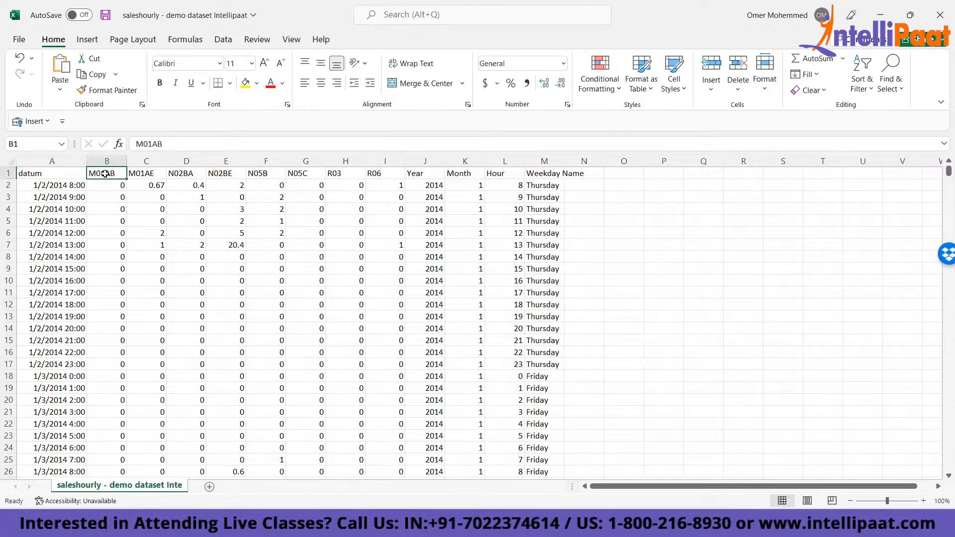
left_click_drag(105, 173, 393, 174)
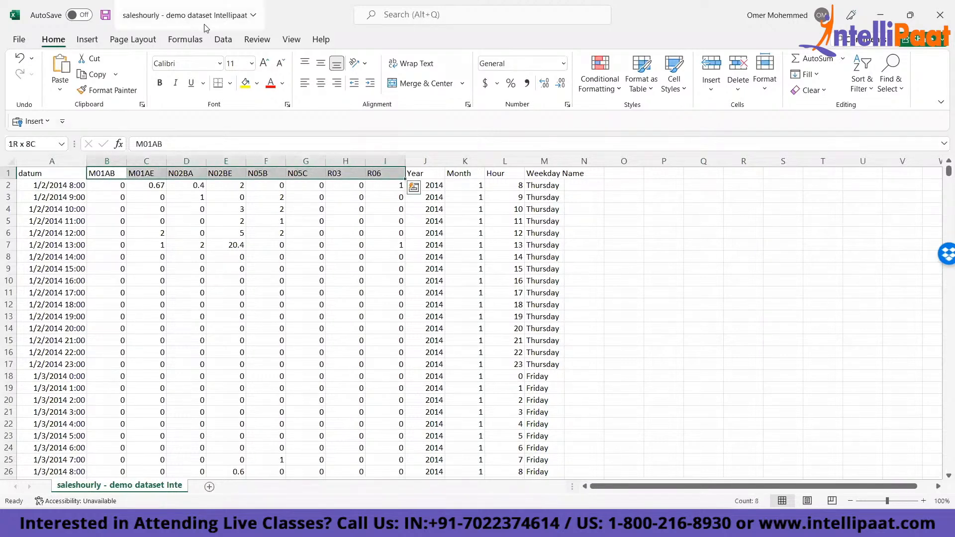
left_click(244, 81)
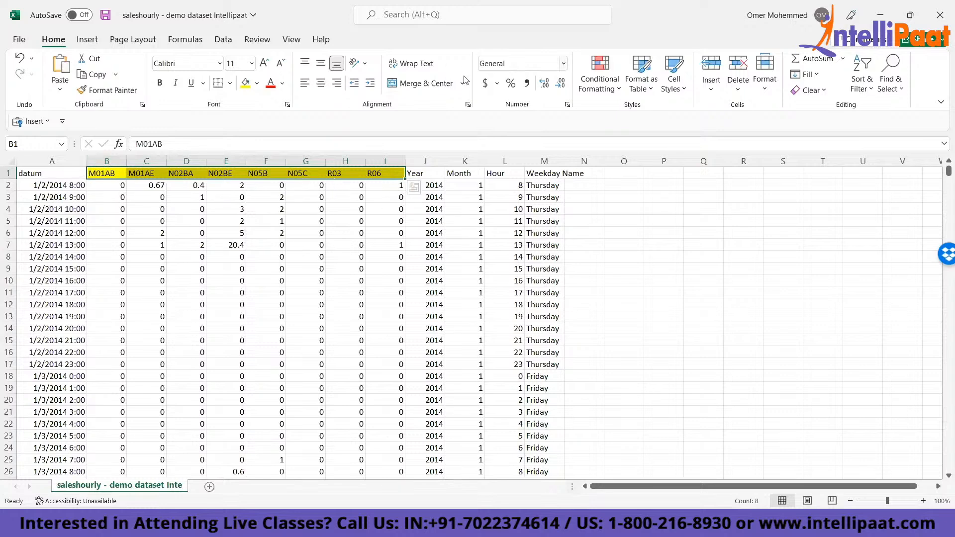
key("Left")
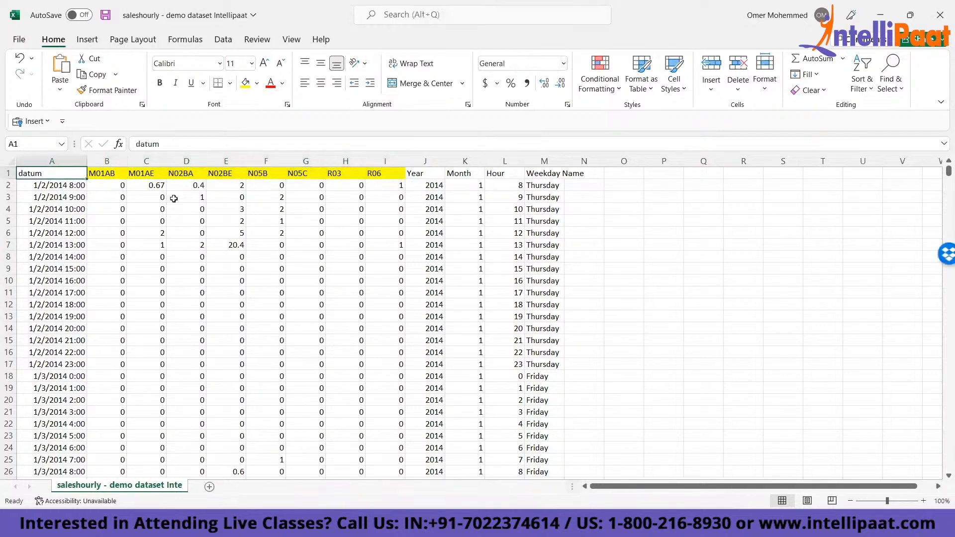
key("ctrl+shift+Right")
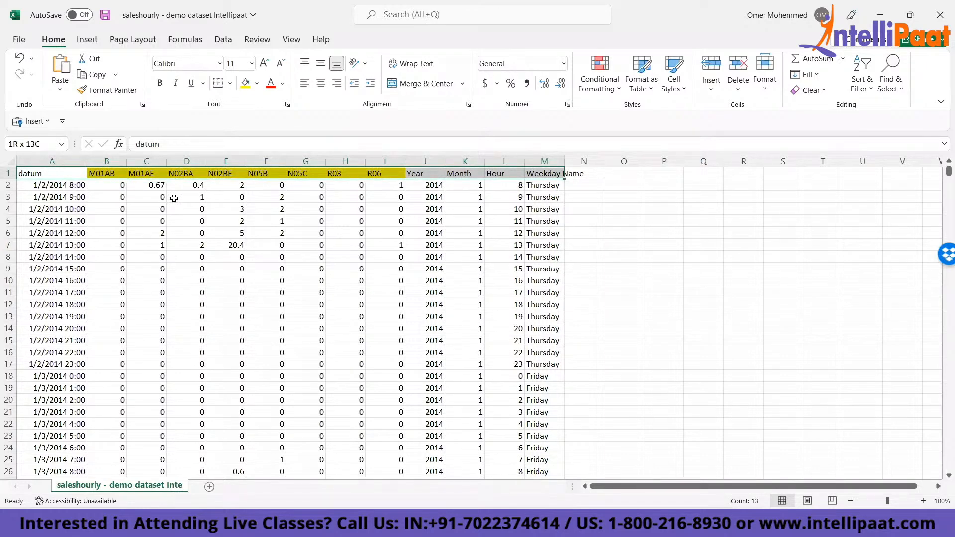
key("ctrl+shift+Down")
key("alt+n")
key("v")
key("Escape")
key("Up")
key("Up")
key("Escape")
key("ctrl+Home")
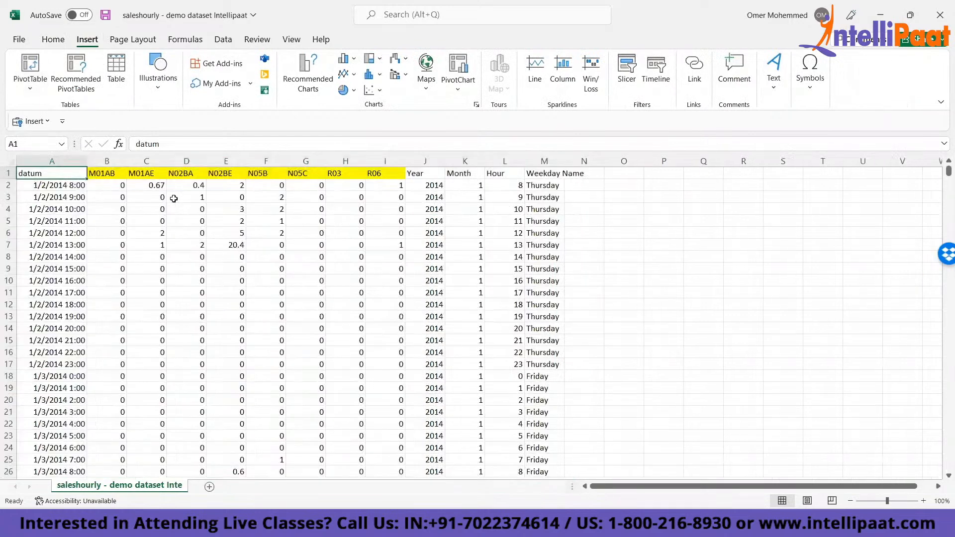
- Examine the header row and the hourly date entries further down the datum column, then return to A1
key("ctrl+shift+Right")
key("ctrl+Home")
left_click(231, 265)
key("ctrl+Left")
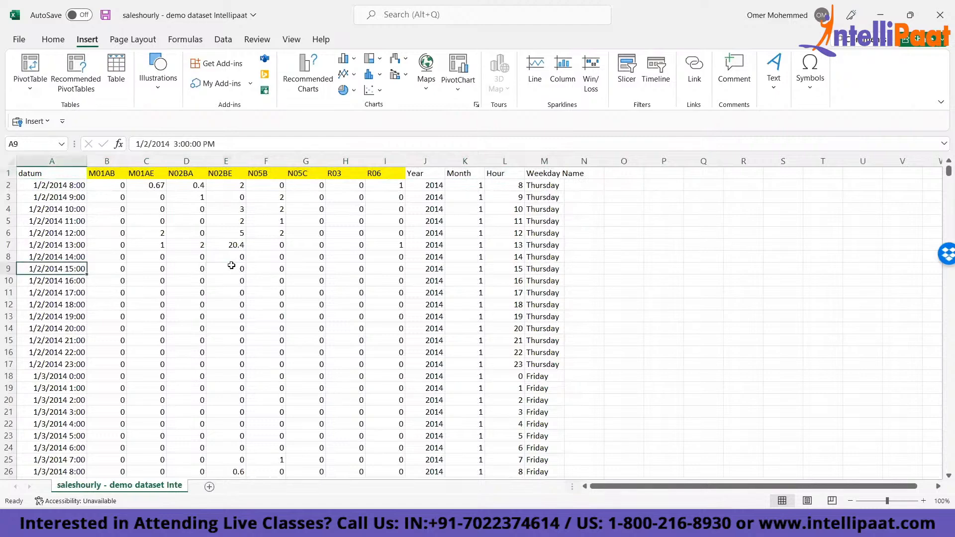
key("Down")
key("Down")
key("Down")
key("Down")
key("Down")
key("Down")
key("Down")
key("Down")
key("Down")
key("Down")
key("Down")
key("Down")
key("Down")
key("Down")
key("Down")
key("Down")
key("Down")
key("Down")
key("Down")
key("Down")
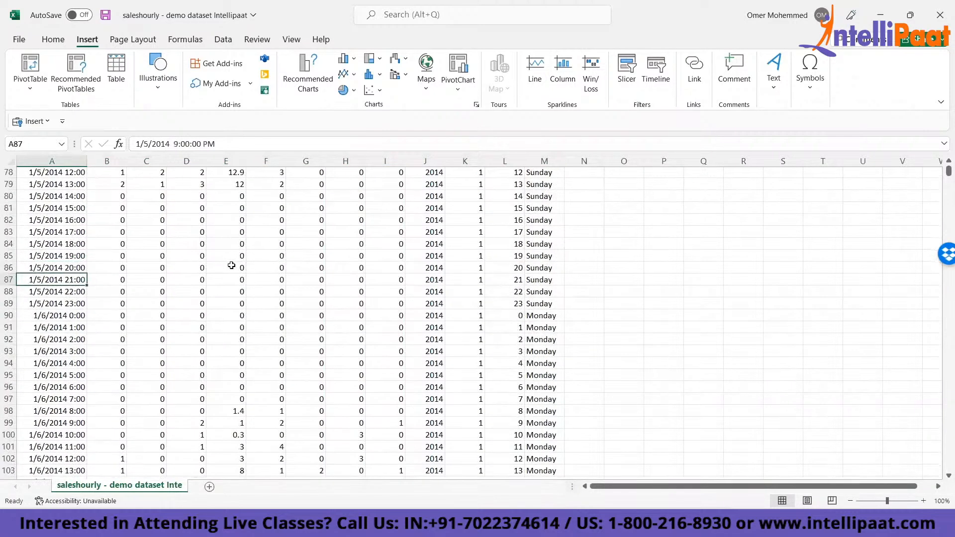
key("Down")
key("Down")
key("Down")
key("Down")
key("Down")
key("Down")
key("Down")
key("Down")
key("Down")
key("Down")
key("Down")
key("Down")
key("Down")
key("Down")
key("Down")
key("Down")
key("Down")
key("Down")
key("Down")
key("Down")
key("ctrl+Up")
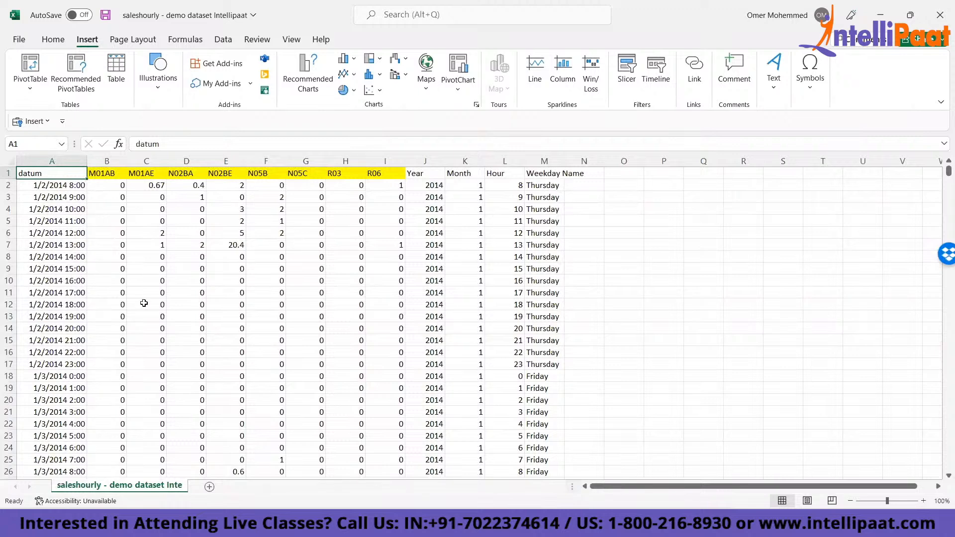
- Select the entire contiguous sales dataset starting from the datum header in A1
left_click(706, 339)
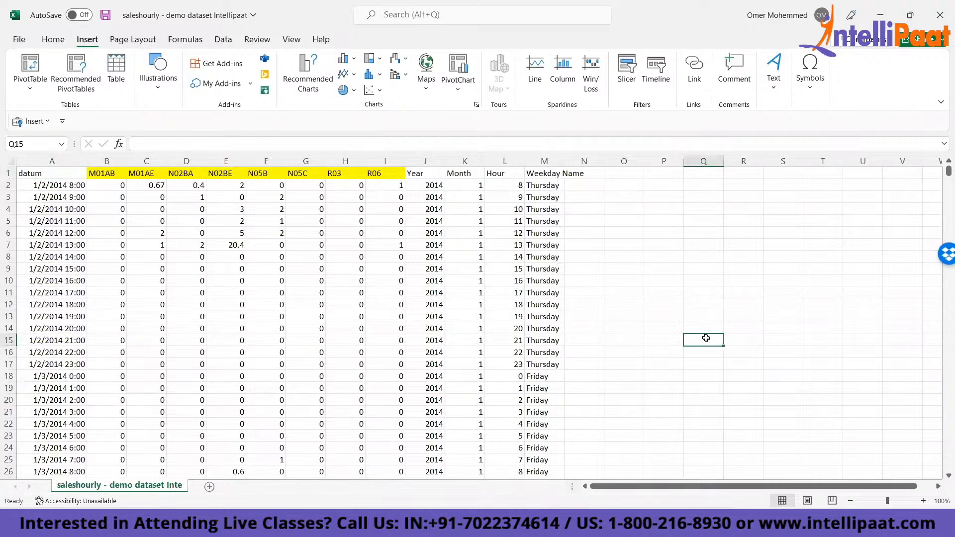
key("ctrl+Home")
left_click_drag(88, 186, 64, 183)
left_click(48, 173)
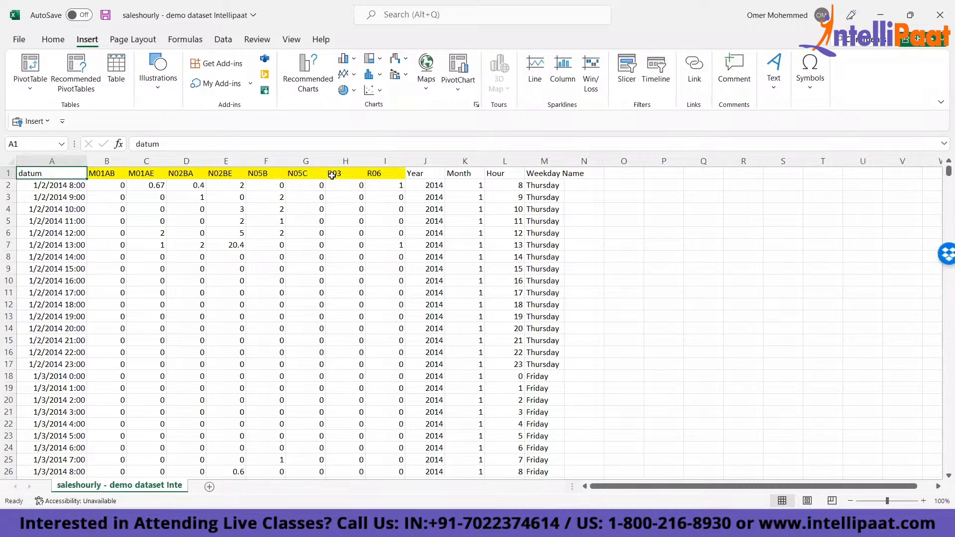
key("ctrl+a")
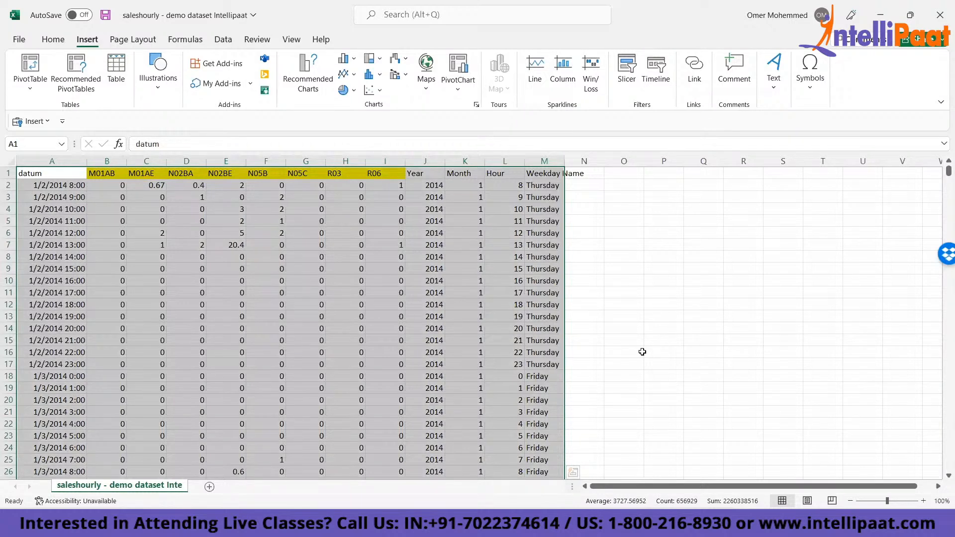
- Insert a blank sheet row at row 10, above the 1/2/2014 16:00 record
left_click(199, 319)
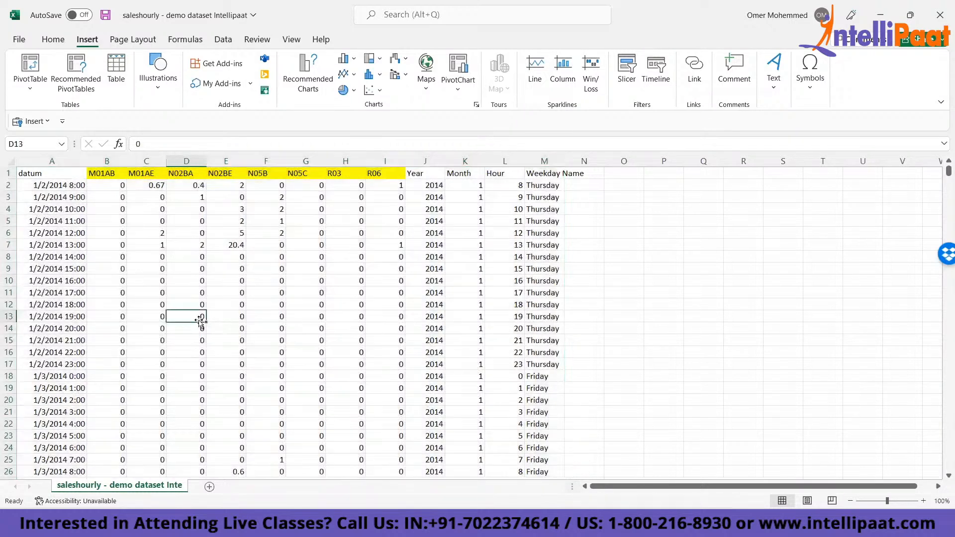
left_click(45, 306)
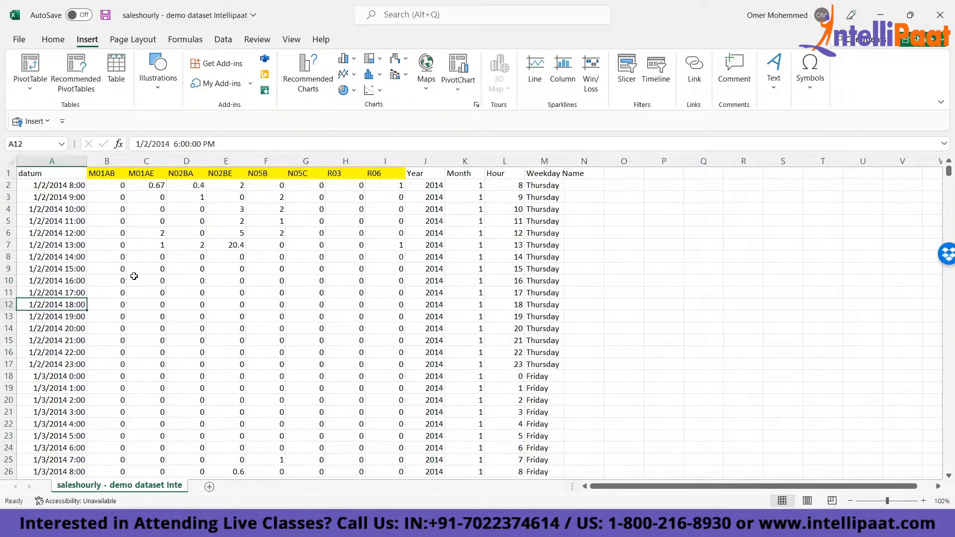
left_click(102, 283)
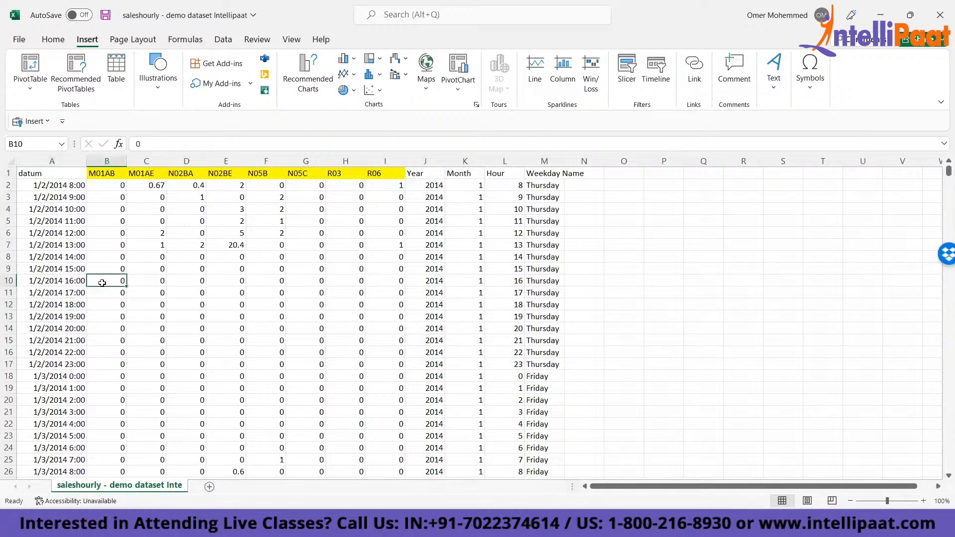
key("alt+h")
key("i")
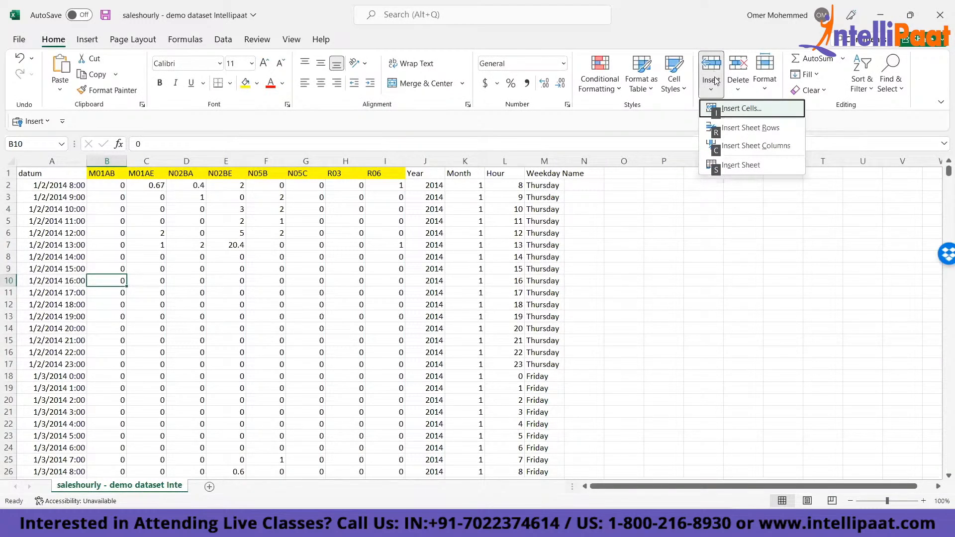
left_click(732, 128)
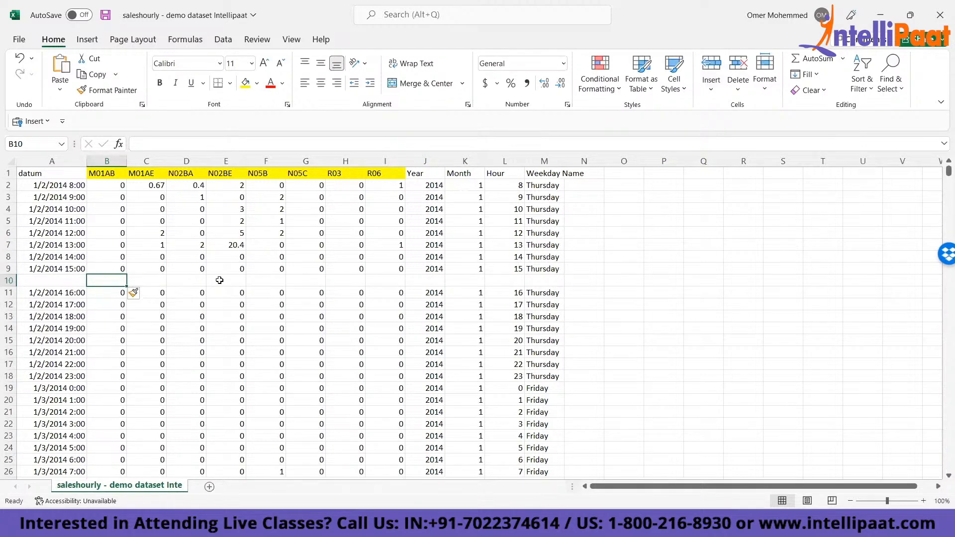
- Select the contiguous data block around A1 to check where it ends relative to blank row 10
key("ctrl+Home")
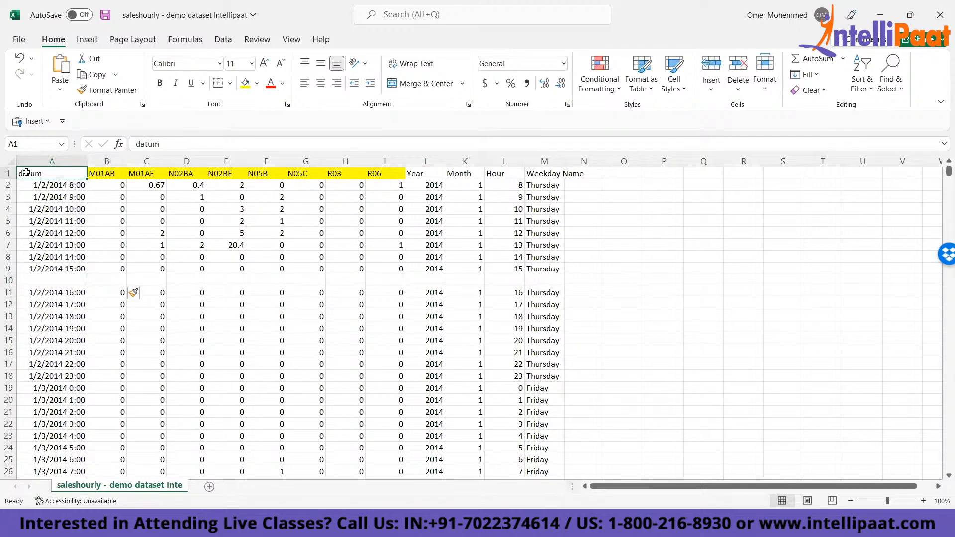
key("alt+Tab")
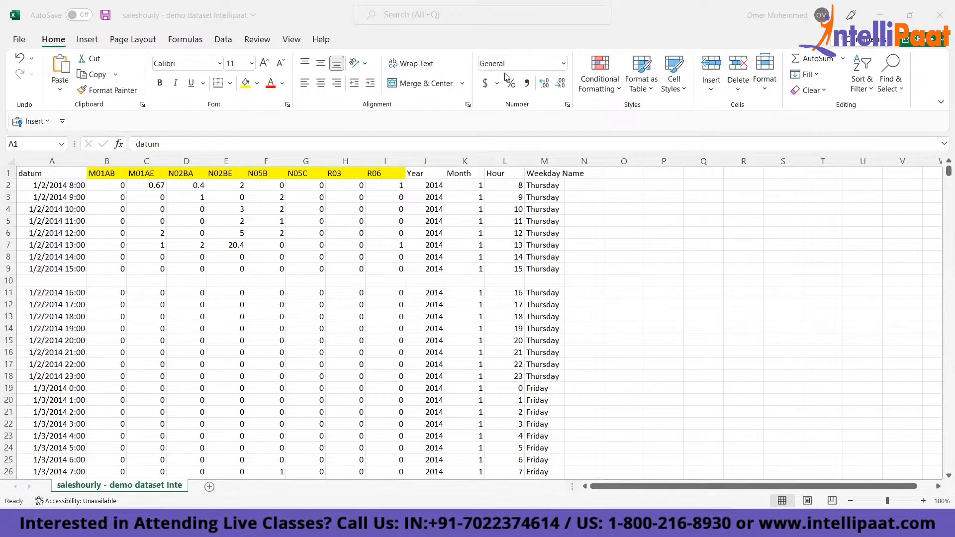
left_click(39, 170)
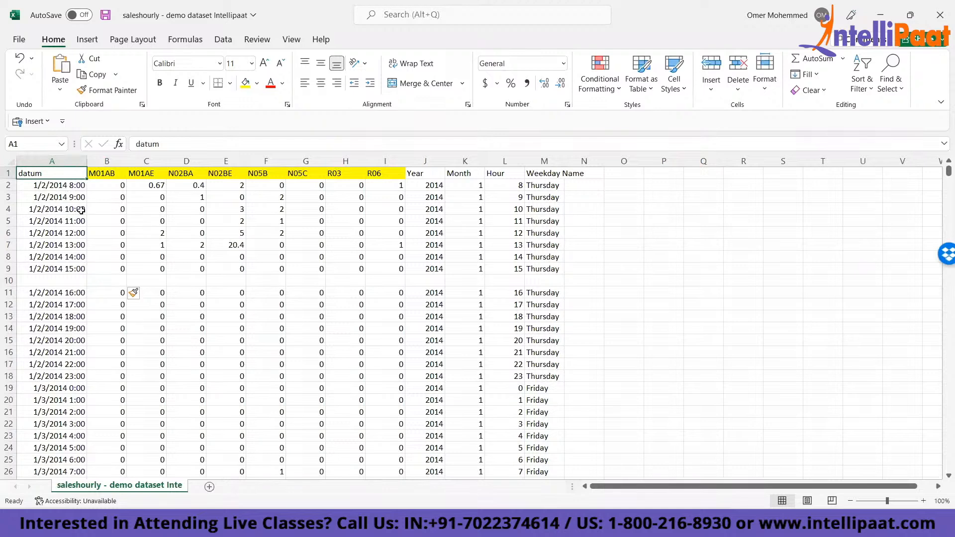
key("ctrl+a")
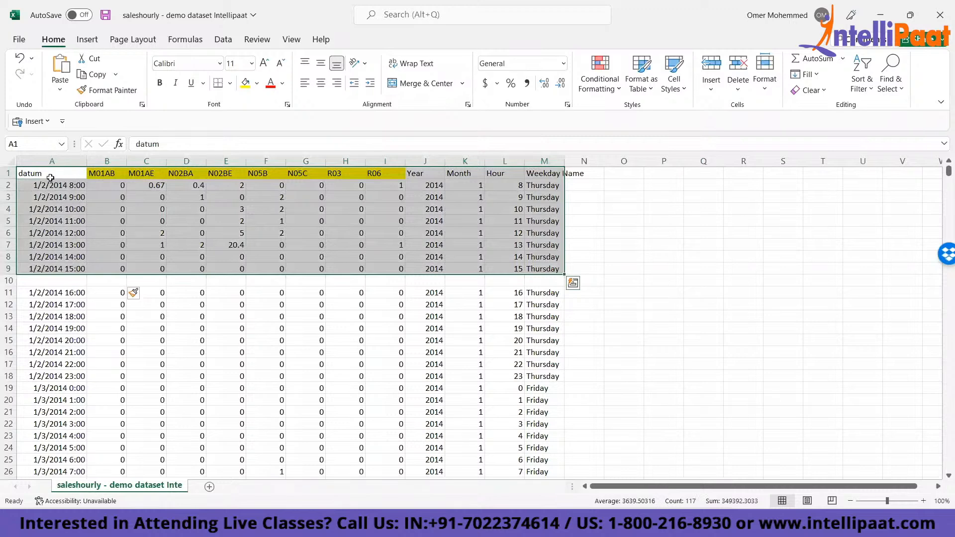
- Delete the entire blank row 10 from the dataset
left_click(34, 283)
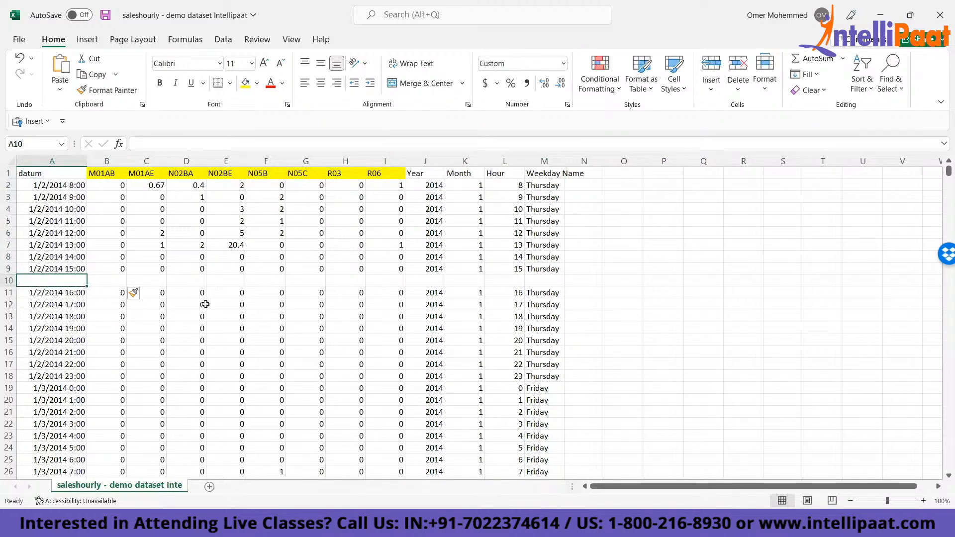
key("shift+space")
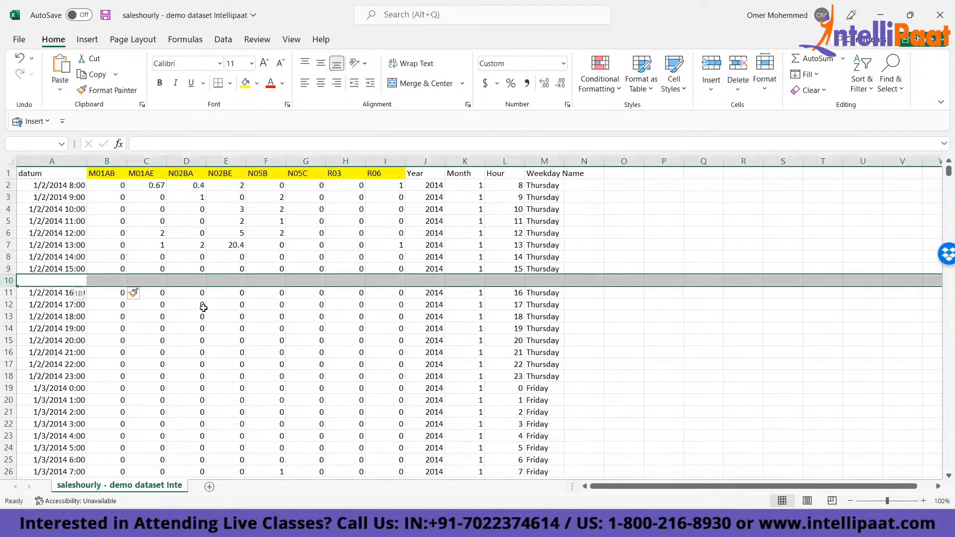
key("ctrl+minus")
- Check the first and last filled cells of the datum column, ending on its last record
left_click(64, 224)
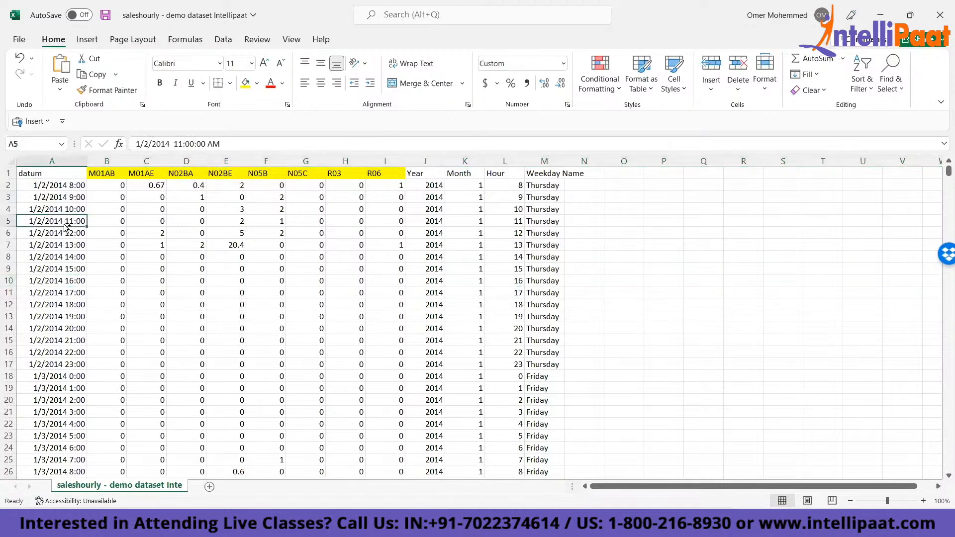
key("ctrl+Down")
key("ctrl+Up")
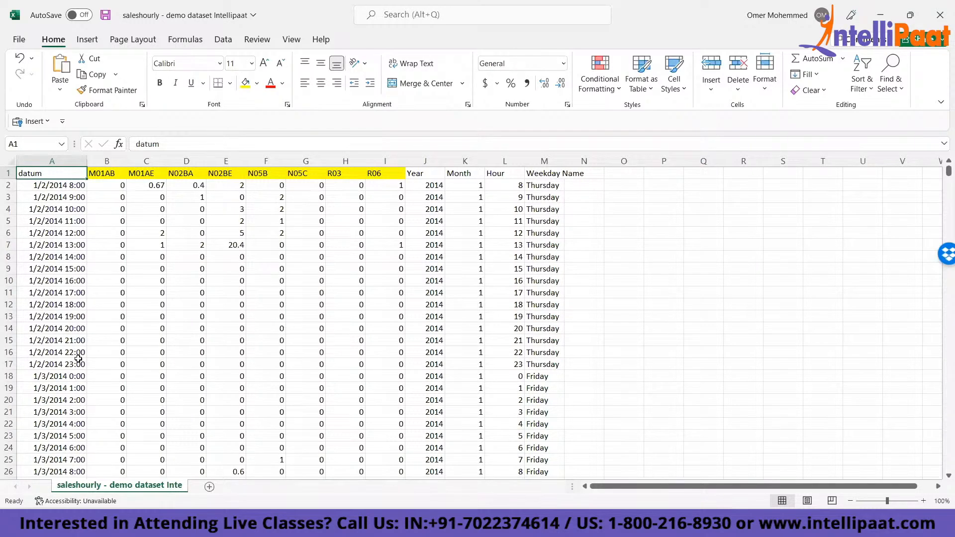
key("ctrl+Down")
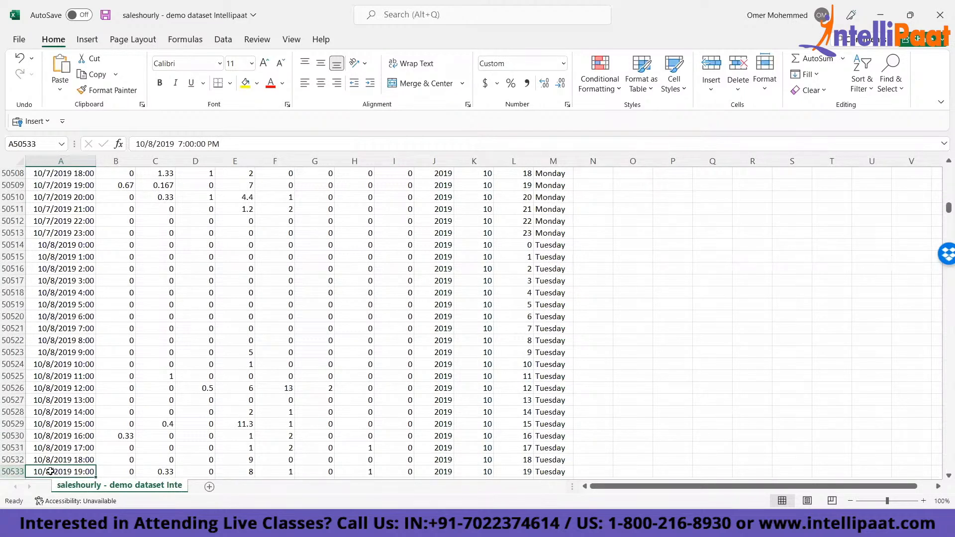
- Select the filled datum column from its last record up to the header in A1
key("Down")
key("Down")
key("Down")
key("Down")
key("Down")
key("Down")
key("Down")
key("Down")
key("Down")
key("Down")
key("Down")
key("Down")
key("Down")
key("Down")
key("Down")
key("Down")
key("Down")
key("Down")
key("Down")
key("Down")
key("Down")
key("Down")
key("ctrl+Up")
key("ctrl+shift+Up")
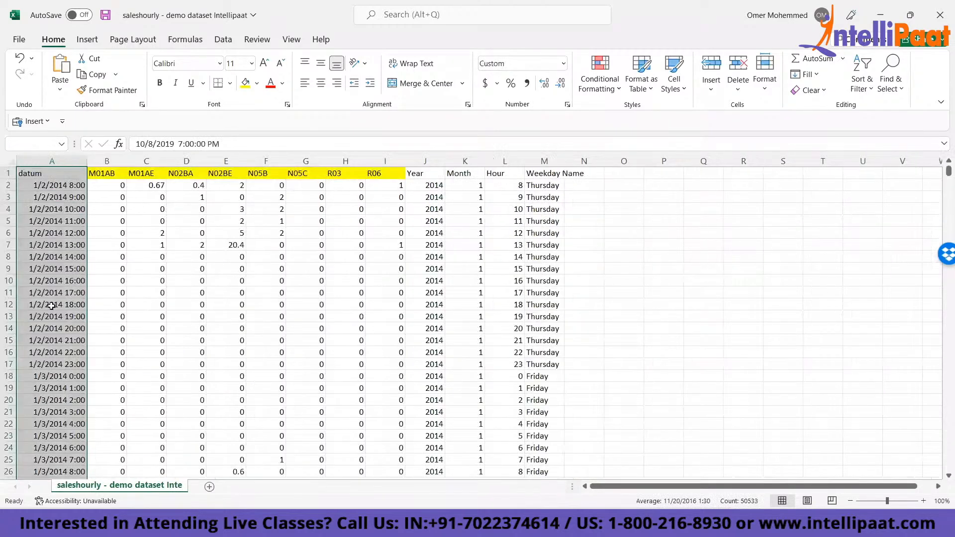
- Check the dataset's corner cells: the last datum and Weekday Name records, and both ends of the header row
left_click(53, 171)
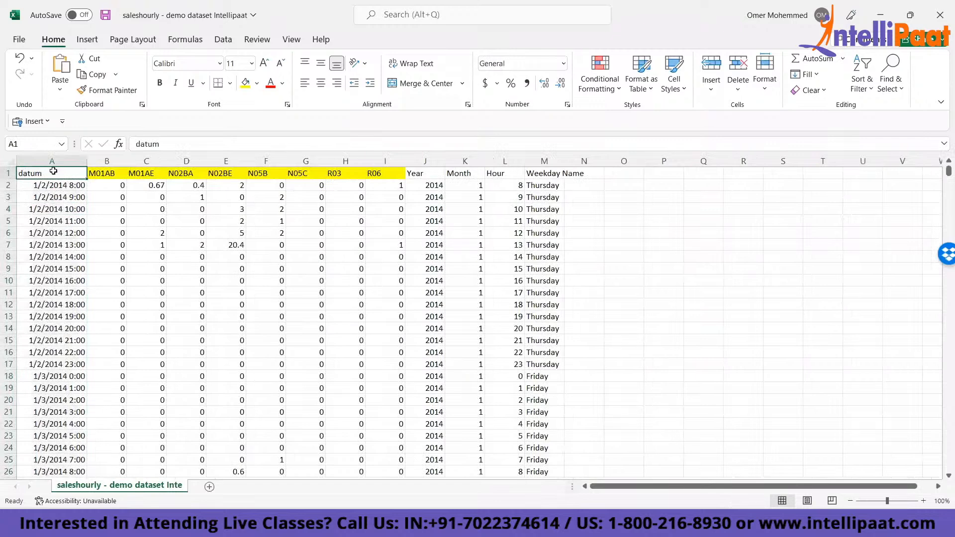
key("ctrl+Down")
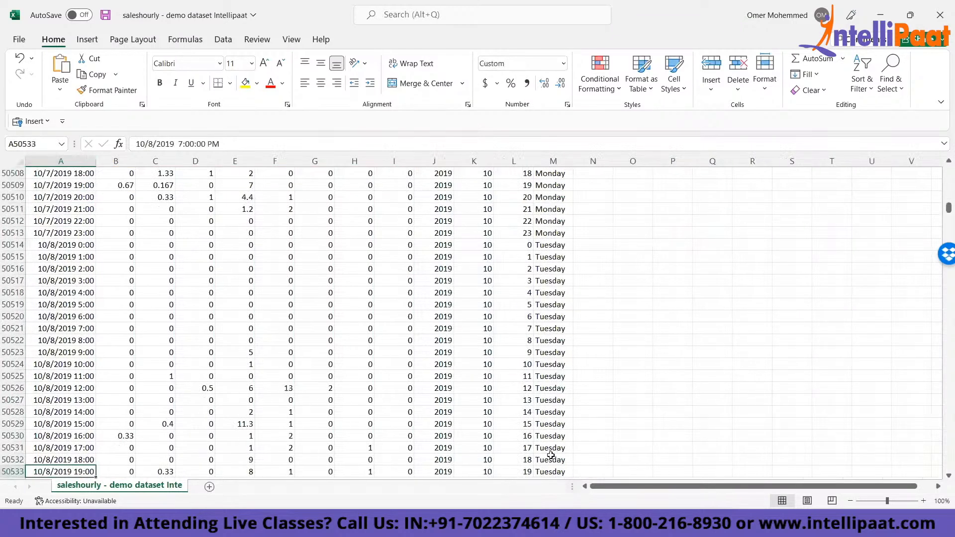
left_click(549, 472)
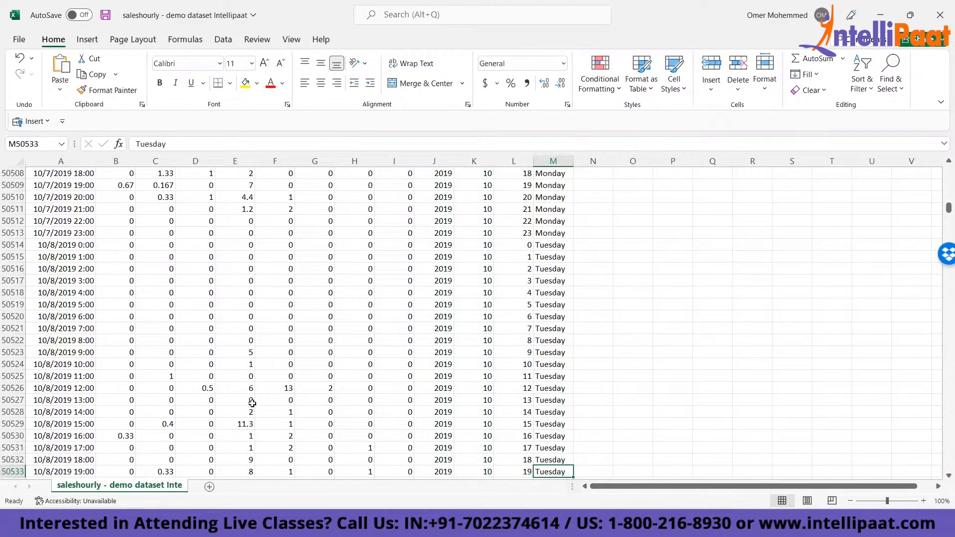
key("ctrl+Home")
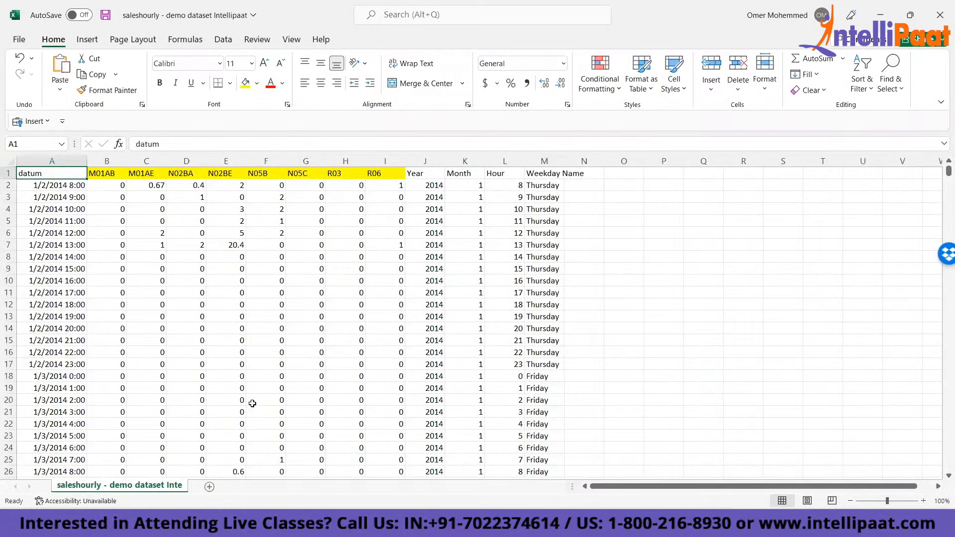
key("ctrl+Right")
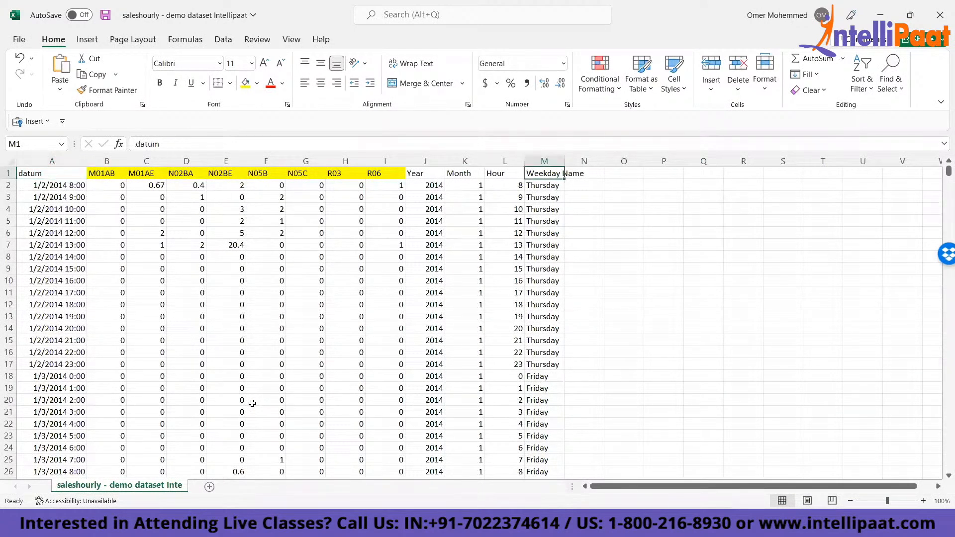
key("ctrl+Left")
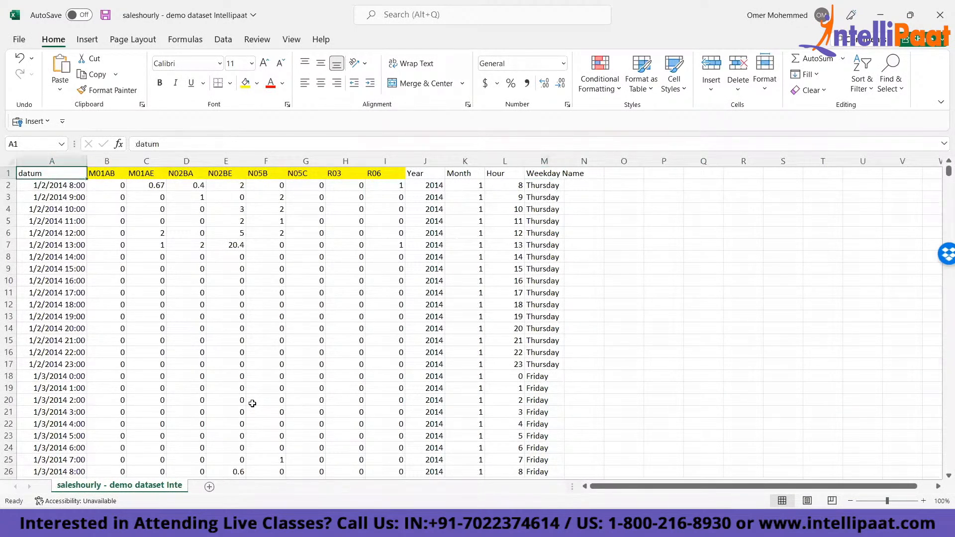
- Add a "Product Name" header in N1, directly after the Weekday Name column
key("Right")
key("ctrl+Right")
key("Right")
type("Product Name")
key("Right")
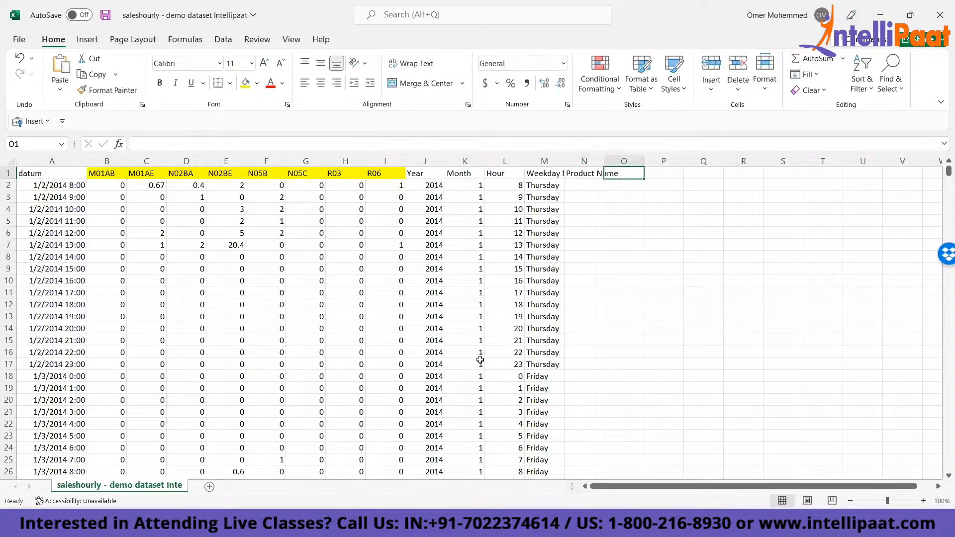
- Examine the M01AB and Product Name headers and the blank cells from N2 downwards, returning to A1
left_click(579, 179)
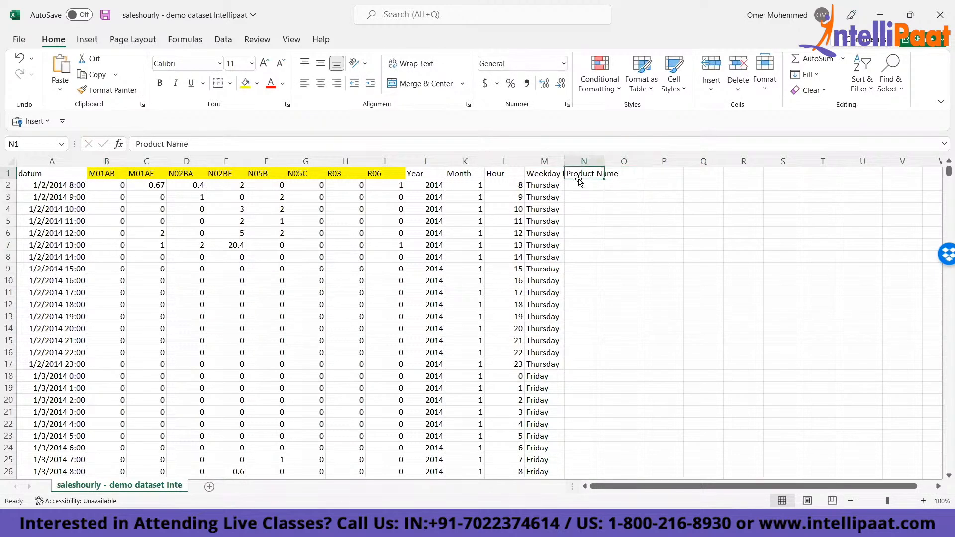
left_click(101, 172)
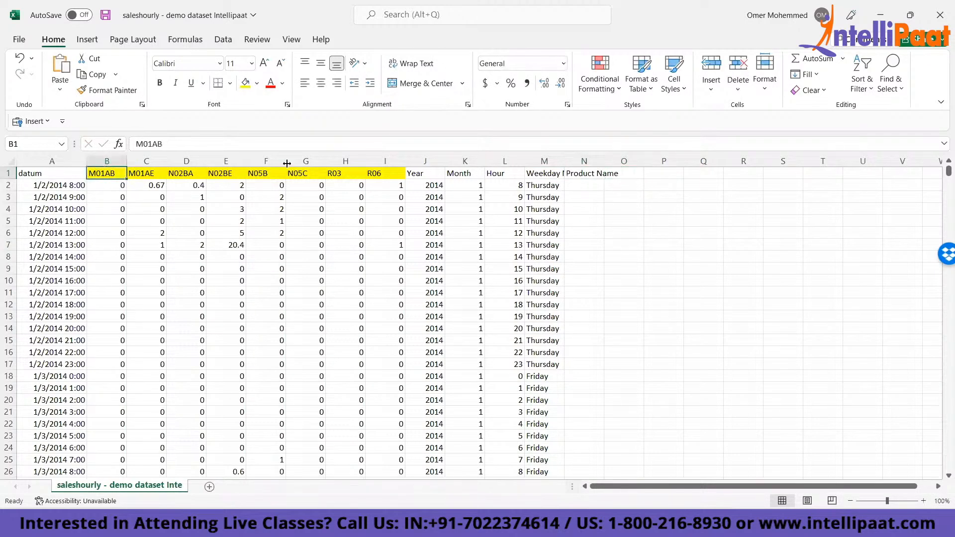
left_click(590, 173)
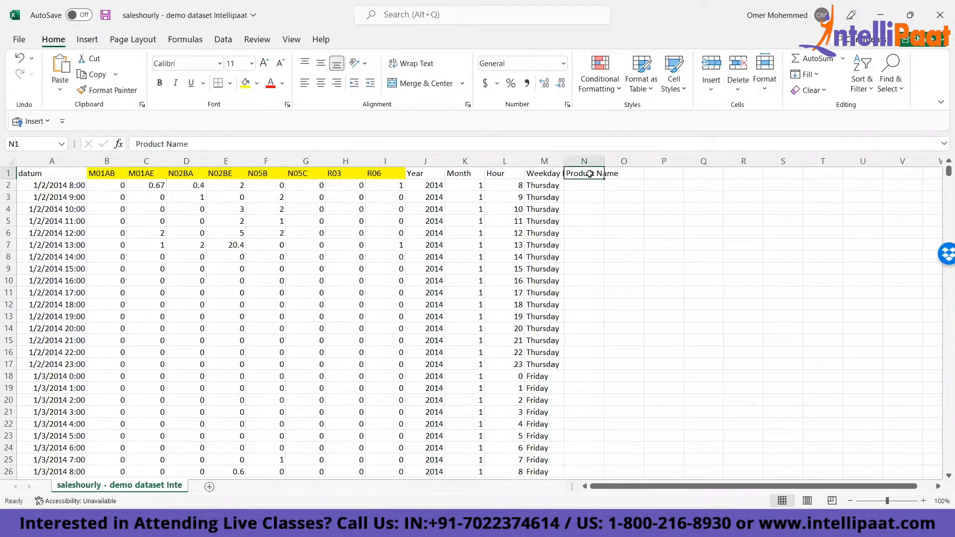
left_click(575, 187)
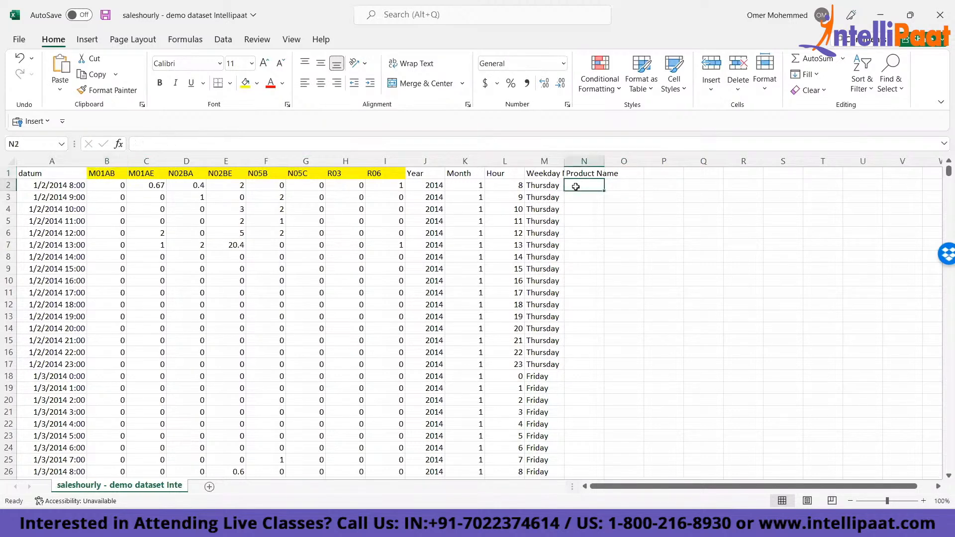
key("shift+Down")
key("shift+Down")
key("shift+Down")
key("shift+Down")
key("shift+Down")
key("shift+Down")
key("shift+Down")
key("shift+Down")
key("shift+Down")
key("shift+Down")
key("shift+Down")
key("shift+Down")
key("shift+Down")
key("shift+Down")
key("shift+Down")
key("shift+Down")
key("shift+Down")
key("shift+Down")
key("shift+Down")
key("shift+Down")
key("shift+Down")
key("shift+Down")
key("shift+Down")
key("shift+Down")
key("shift+Down")
key("shift+Down")
key("shift+Down")
key("shift+Down")
key("shift+Down")
key("shift+Down")
key("shift+Down")
key("shift+Down")
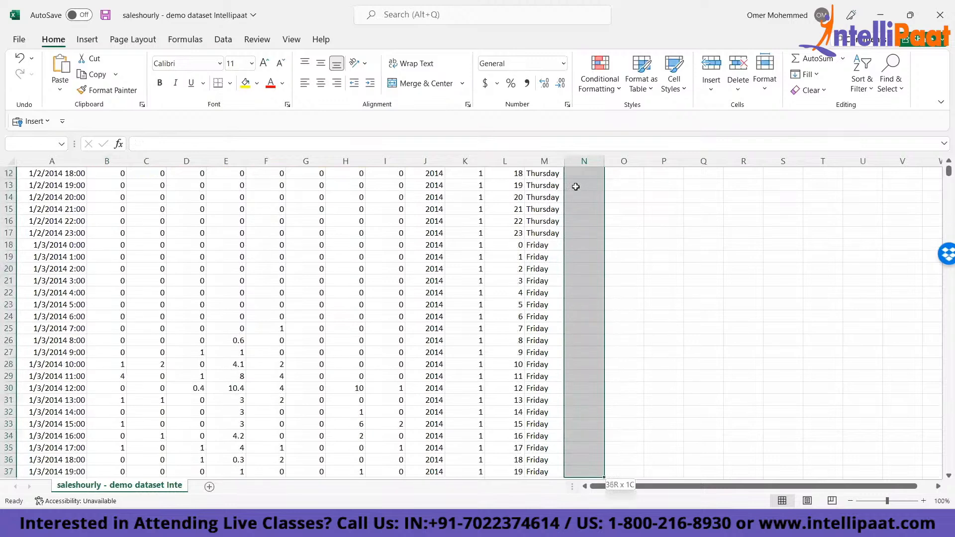
key("ctrl+Up")
key("ctrl+Left")
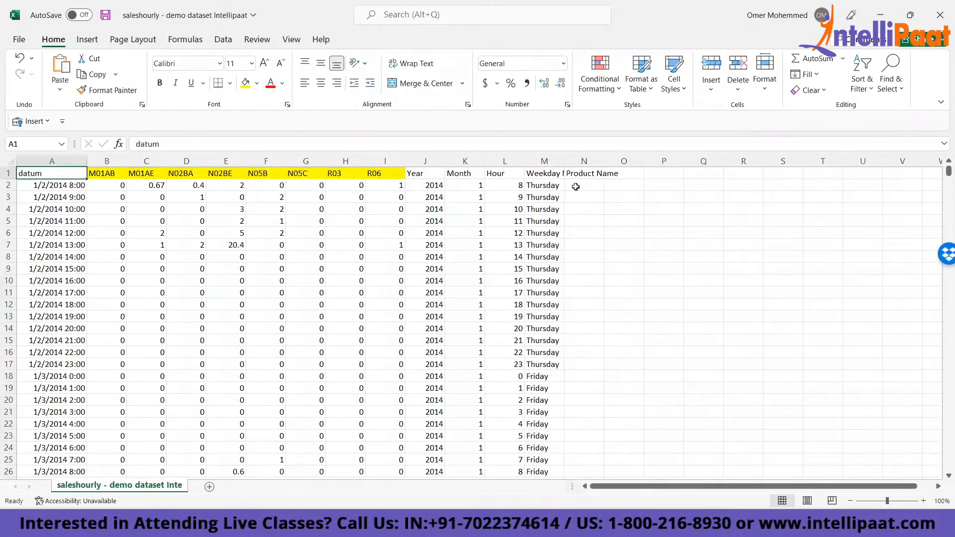
- Clear the Product Name header from N1
key("ctrl+Right")
key("Delete")
key("Left")
key("alt+Tab")
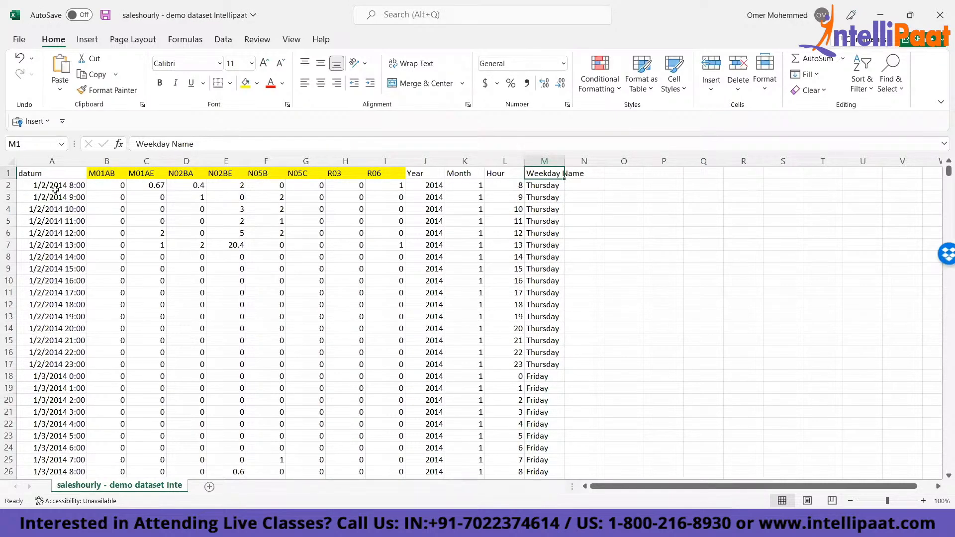
- Move to the M01AB header in B1
left_click(278, 4)
left_click(292, 218)
key("ctrl+Up")
key("Left")
key("Left")
key("Left")
key("Left")
key("Left")
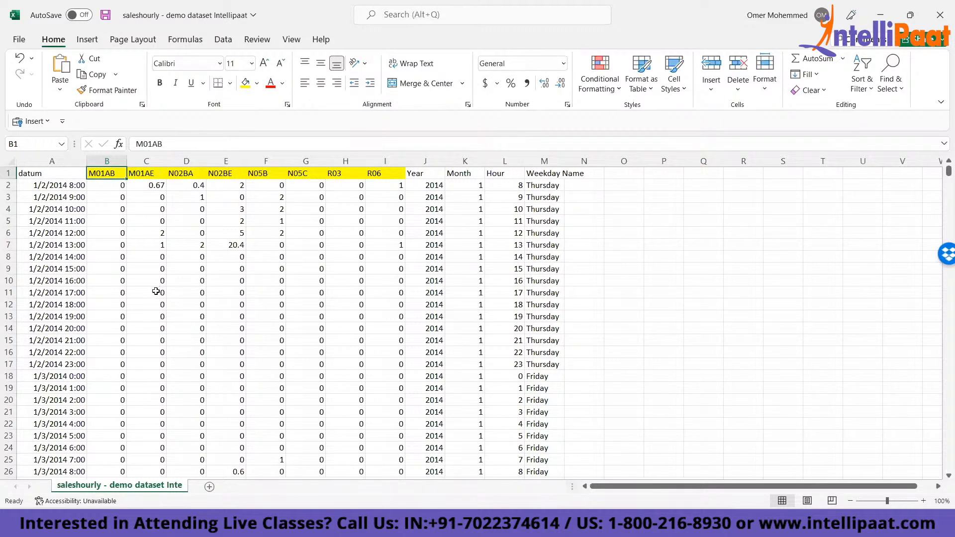
- View the Move or Copy options for the dataset sheet and dismiss them without making a change
right_click(123, 487)
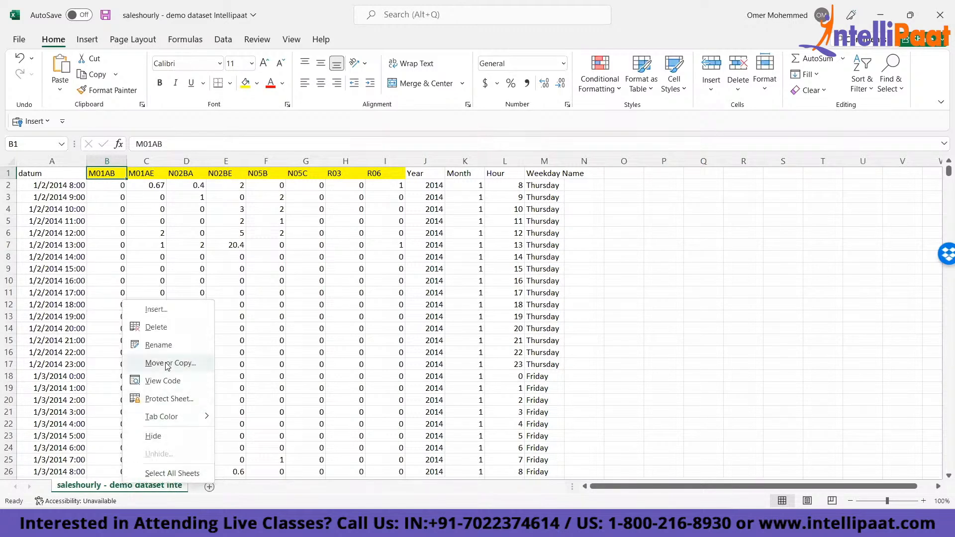
key("Escape")
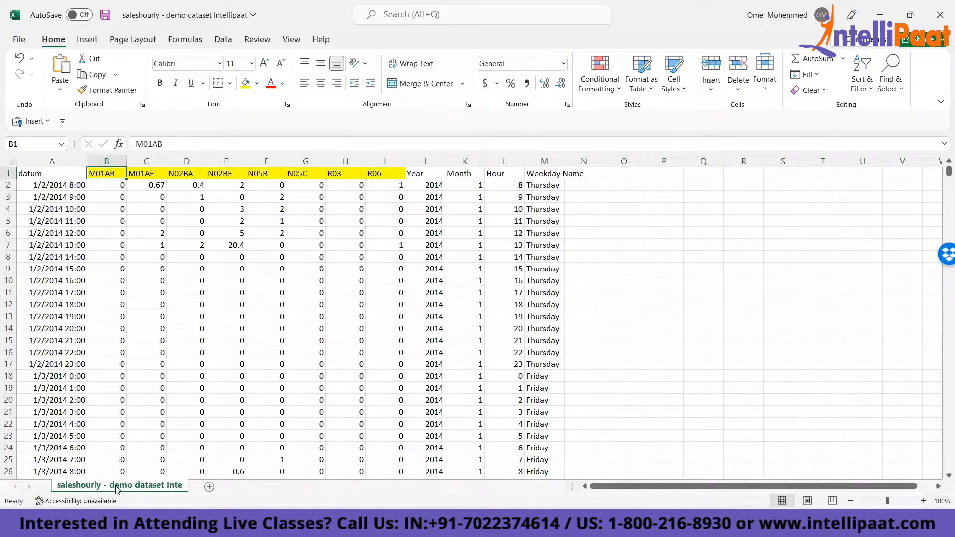
right_click(115, 487)
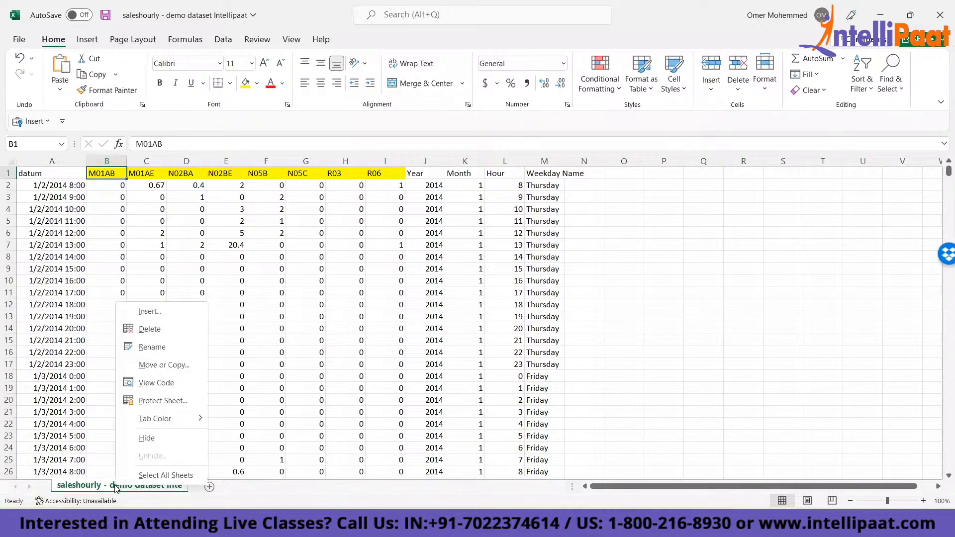
left_click(151, 366)
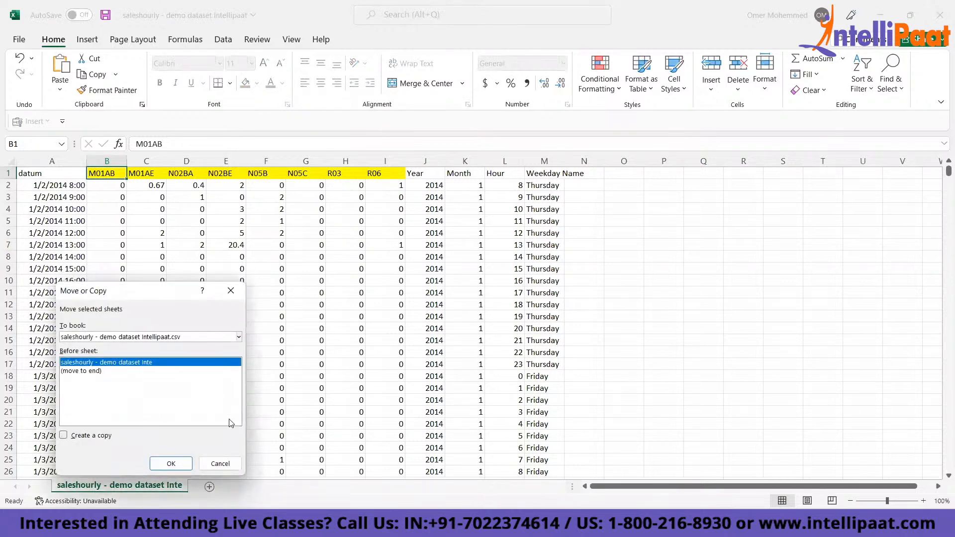
key("Escape")
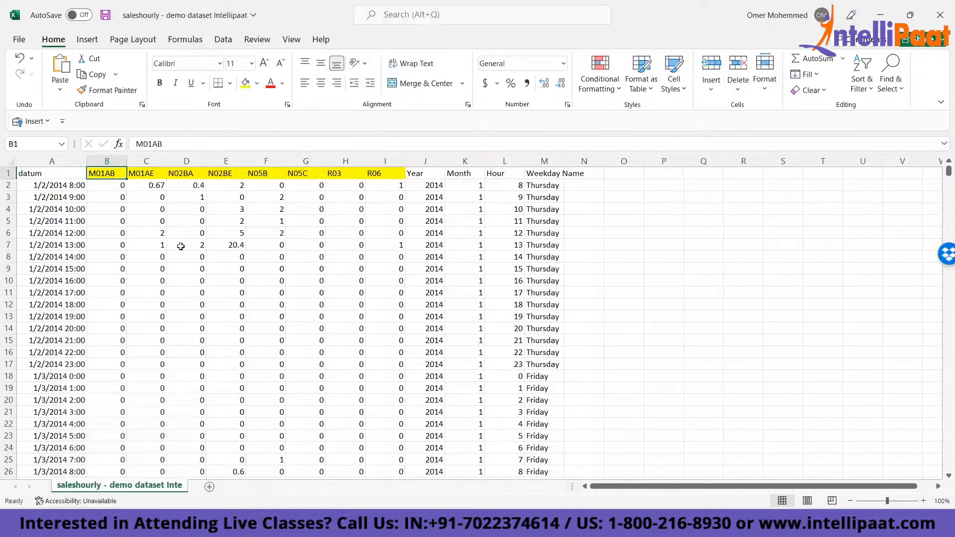
- Insert seven blank worksheets in front of the dataset sheet
left_click_drag(104, 174, 388, 174)
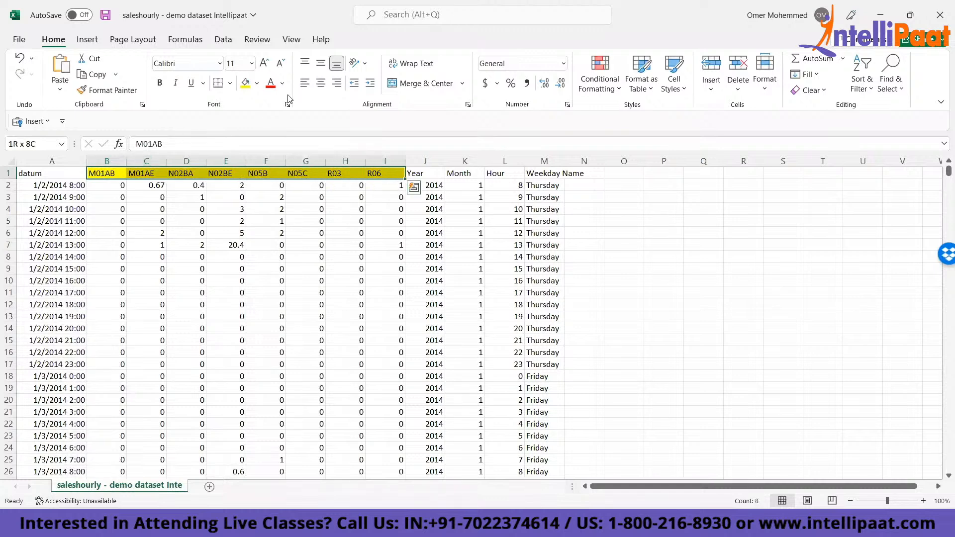
key("ctrl+Home")
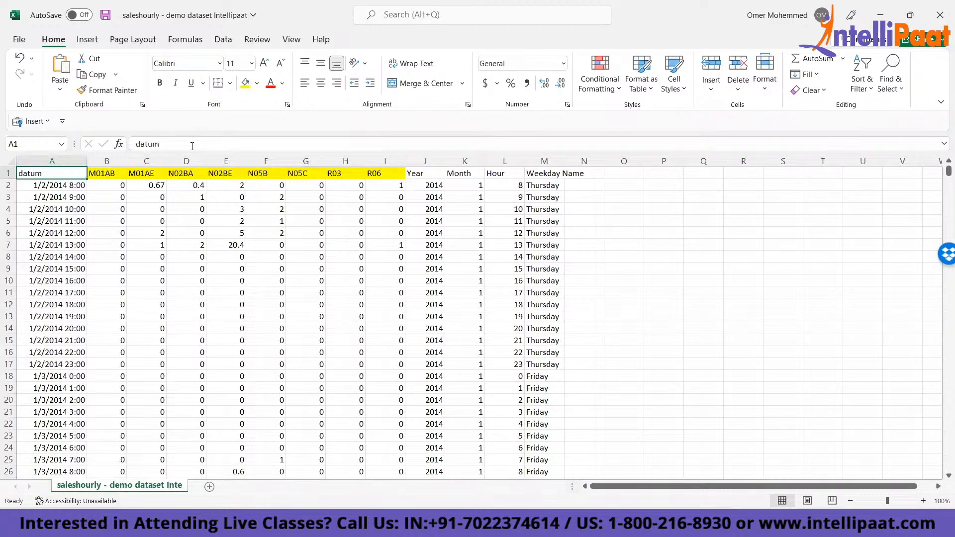
key("shift+F11")
key("shift+F11")
key("shift+F11")
key("shift+F11")
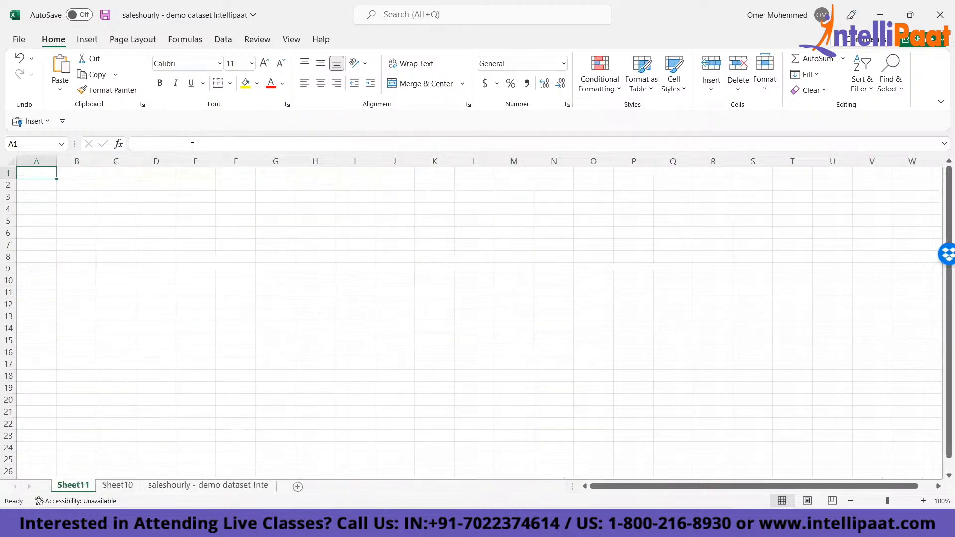
key("shift+F11")
key("shift+F11")
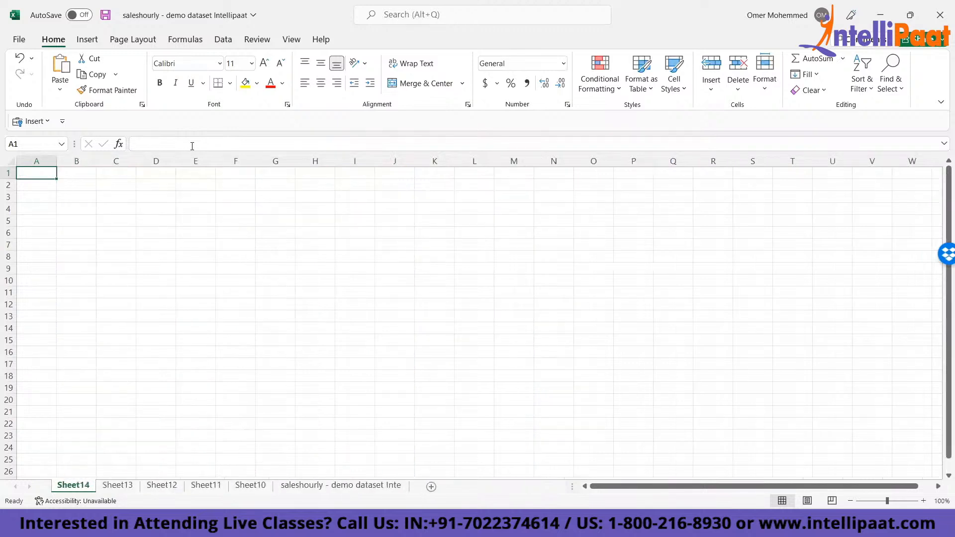
- Copy the category headers from M01AB to R06 (B1:I1) on the dataset sheet, and clear the copy marquee
left_click(392, 490)
left_click(94, 173)
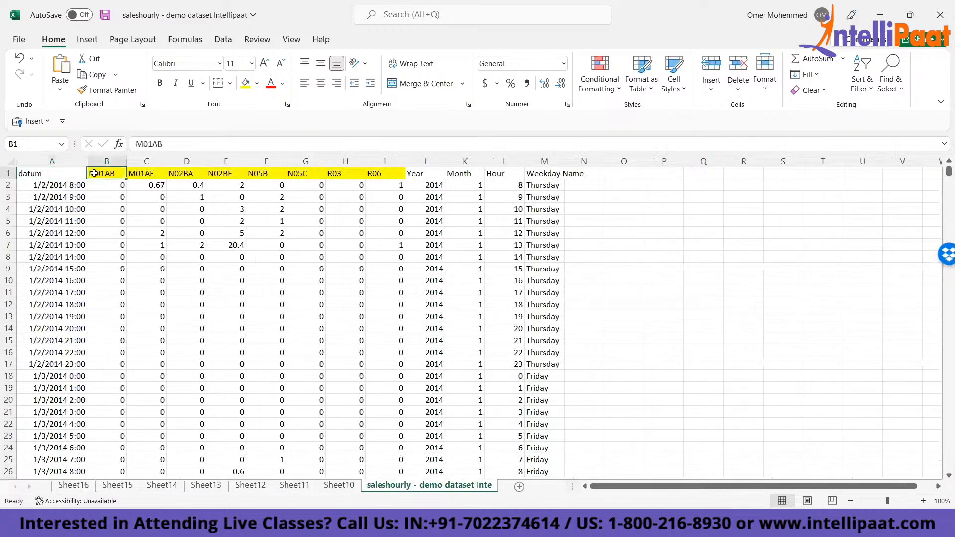
key("shift+Right")
key("shift+Right")
key("shift+Right")
key("shift+Right")
key("shift+Right")
key("shift+Right")
key("shift+Right")
key("ctrl+c")
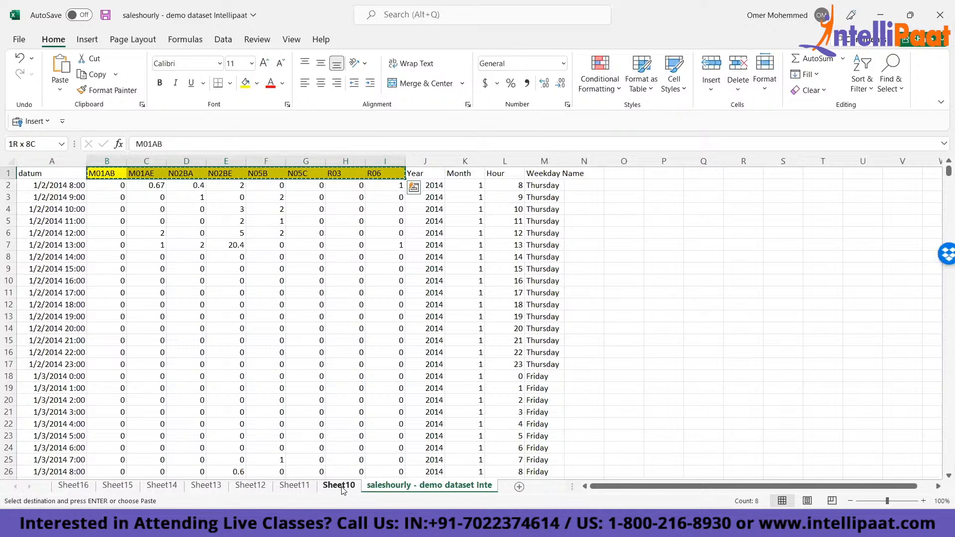
key("Escape")
- Copy the entire dataset, from the datum to the Weekday Name column, including the header row and last record
key("ctrl+Right")
key("ctrl+shift+Down")
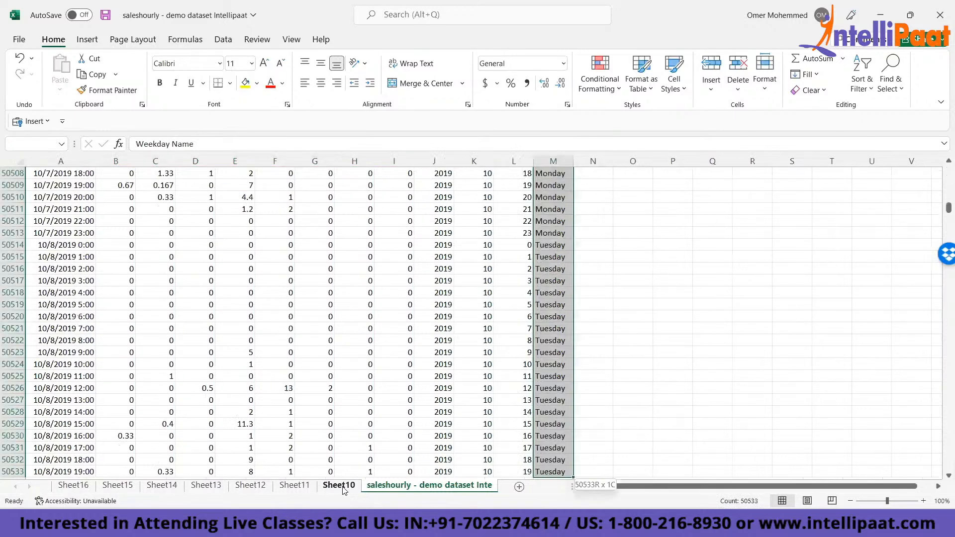
key("ctrl+shift+Left")
key("ctrl+c")
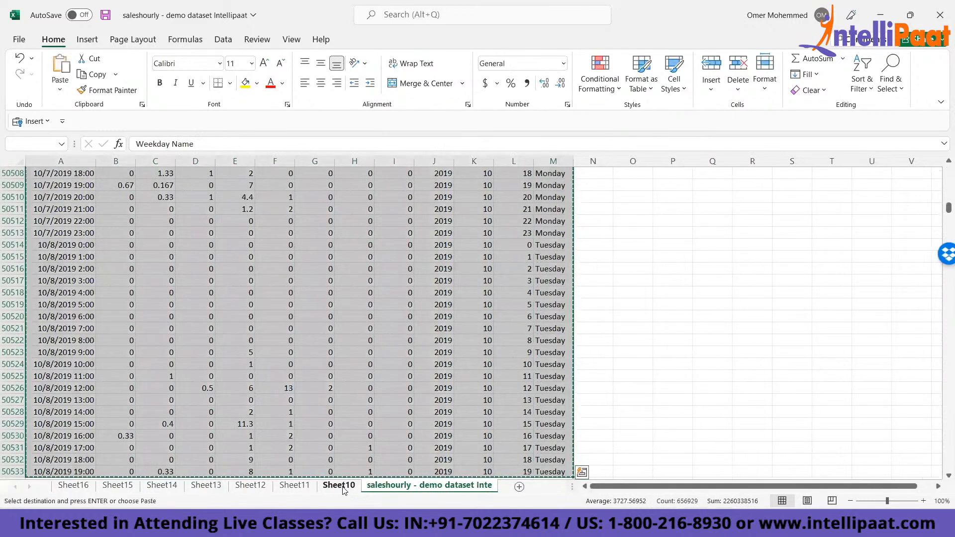
- Group the blank sheets from Sheet16 through Sheet10, and ungroup them by returning to the dataset sheet
left_click(75, 486)
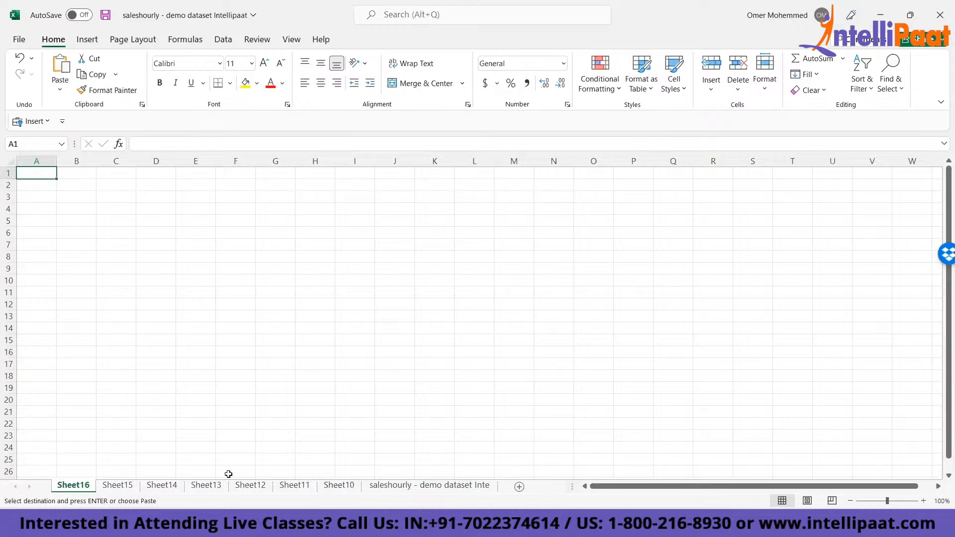
left_click(338, 487, "shift")
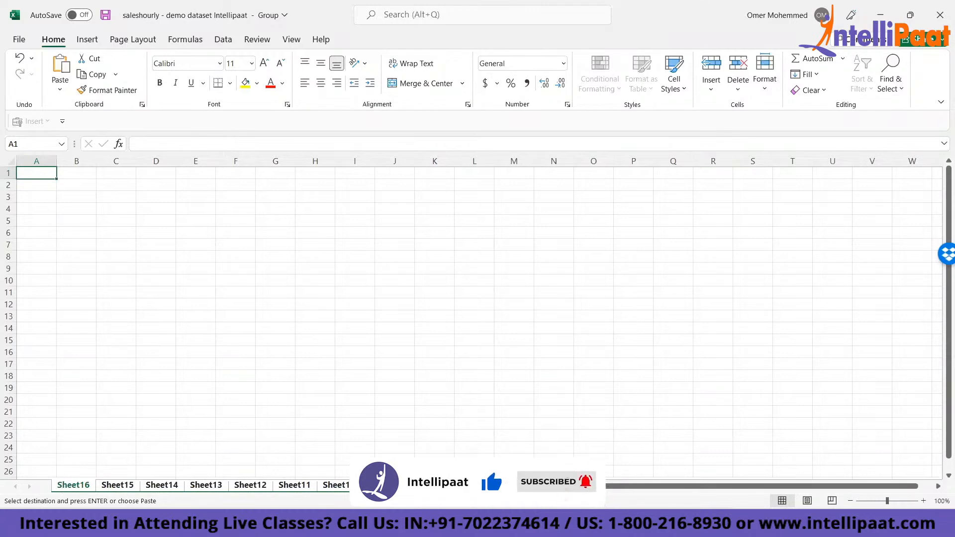
left_click(430, 485)
- Review the first rows of the copied dataset and switch to the blank Sheet16, keeping the copied range active
left_click(686, 397)
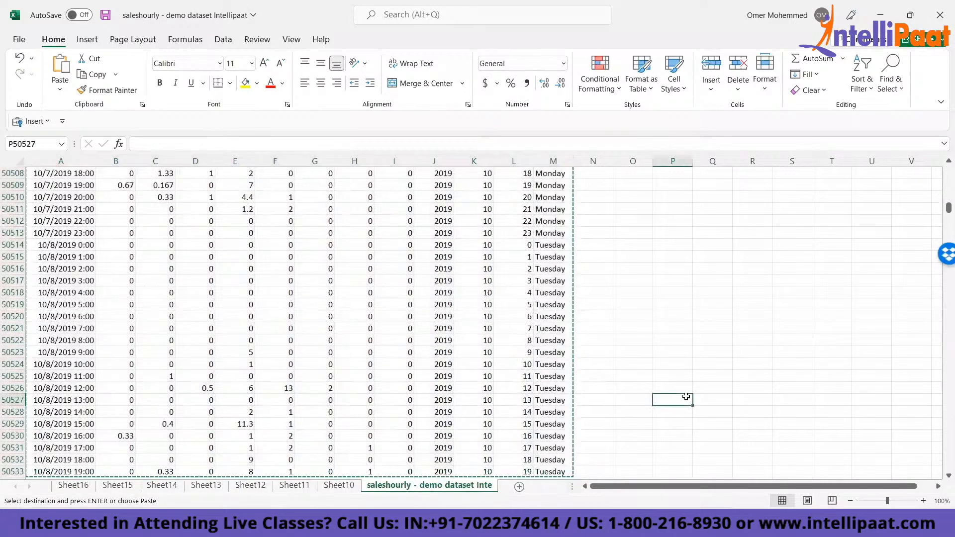
key("ctrl+Up")
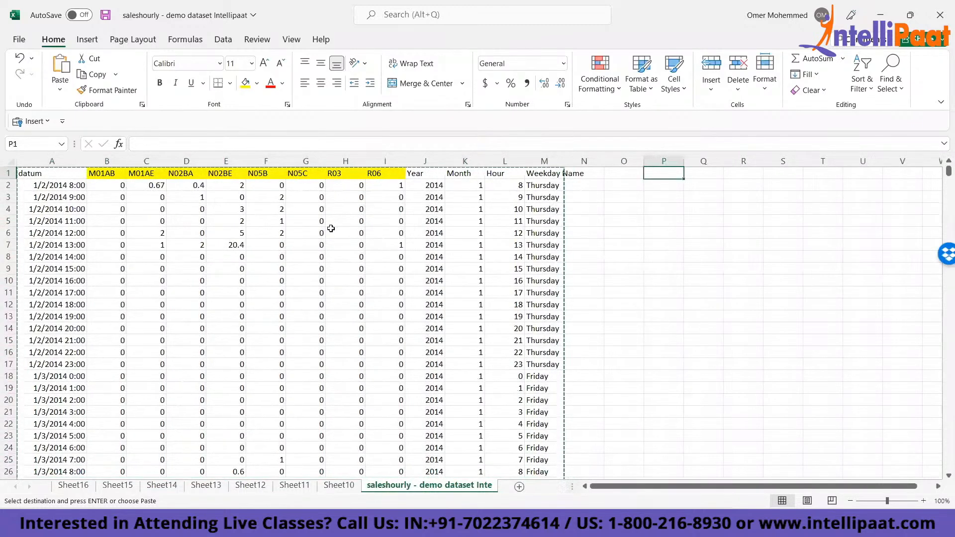
left_click(56, 194)
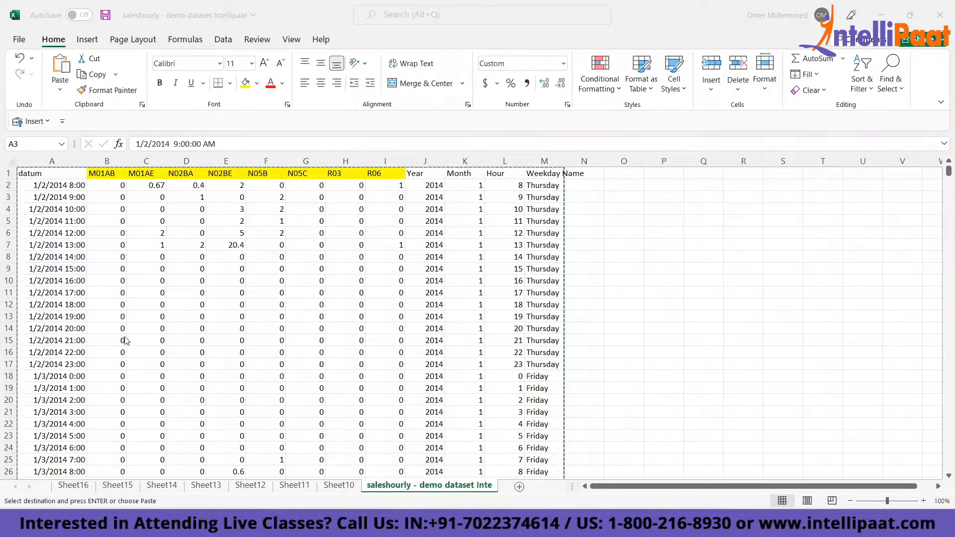
left_click(73, 490)
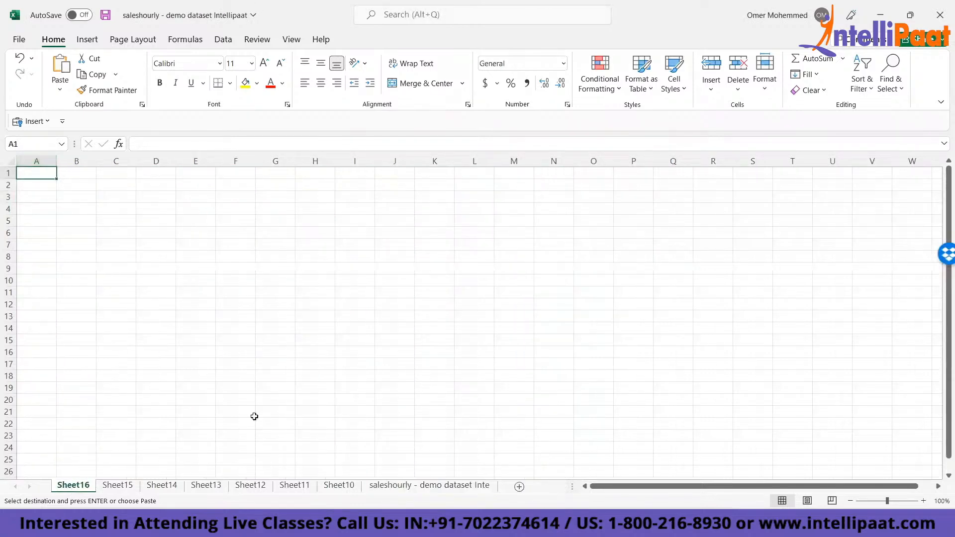
- Group Sheet16 through Sheet10, paste the copied dataset at A1 on all of them, ungroup the sheets and return to Sheet16
left_click(339, 490)
left_click(343, 486, "shift")
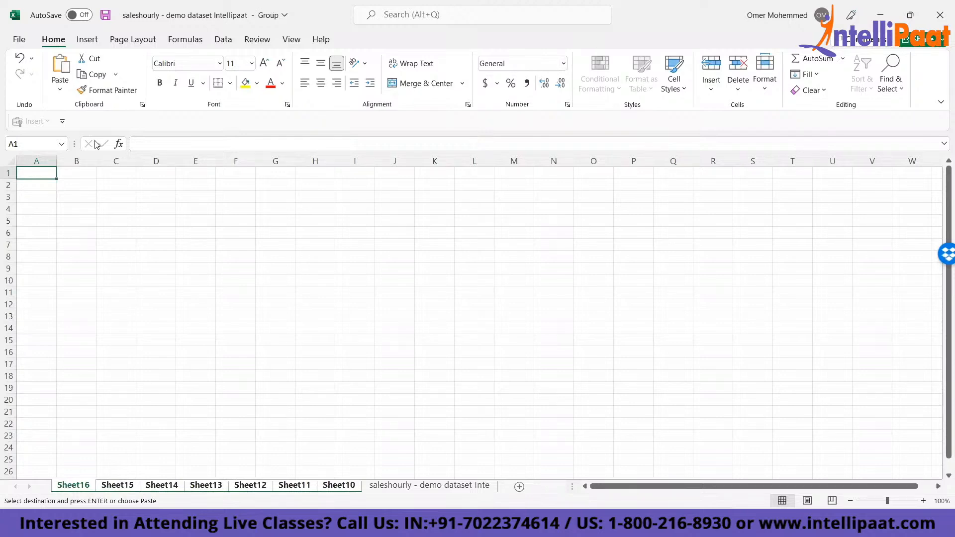
key("Return")
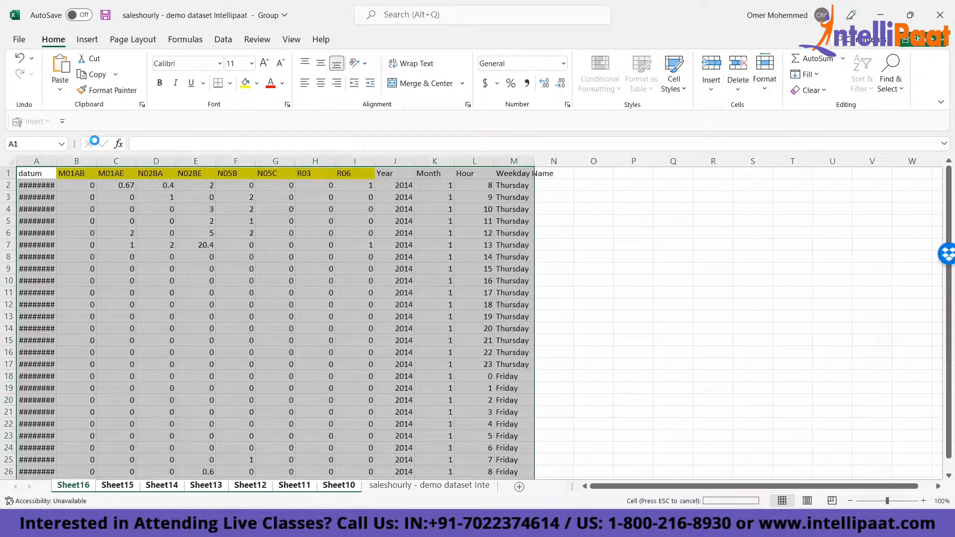
left_click(427, 484)
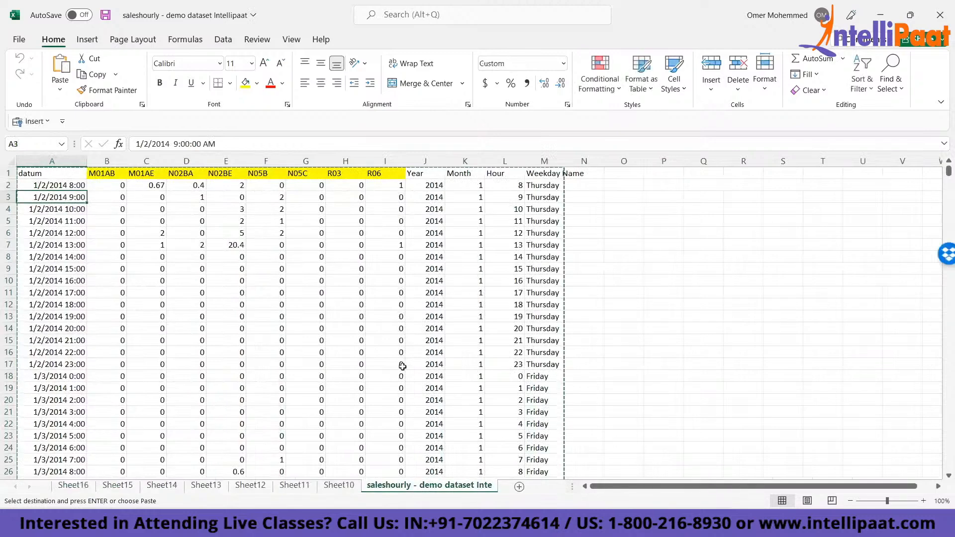
left_click(73, 485)
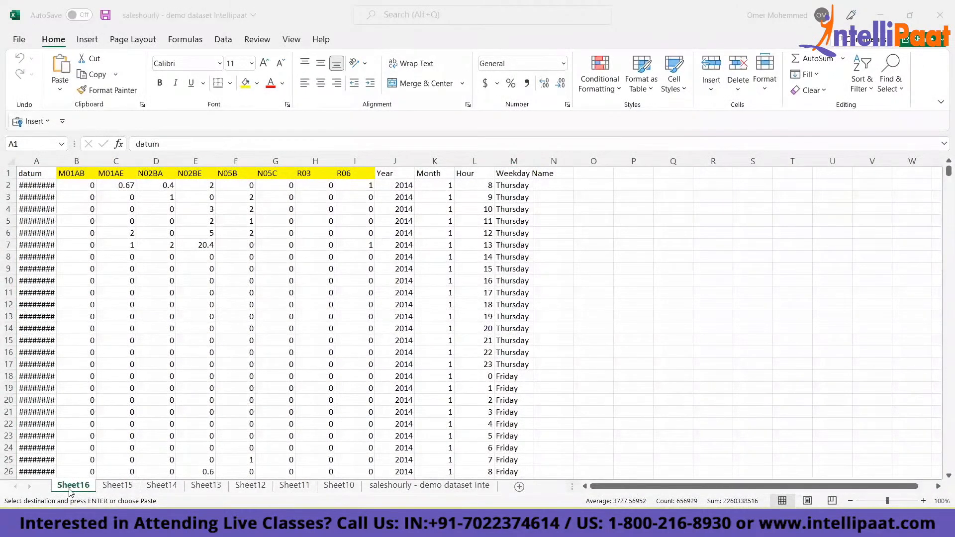
- Select the Sheet16 headers from M01AE to Weekday Name, and release the selection back to the M01AE header
left_click(96, 206)
left_click(115, 173)
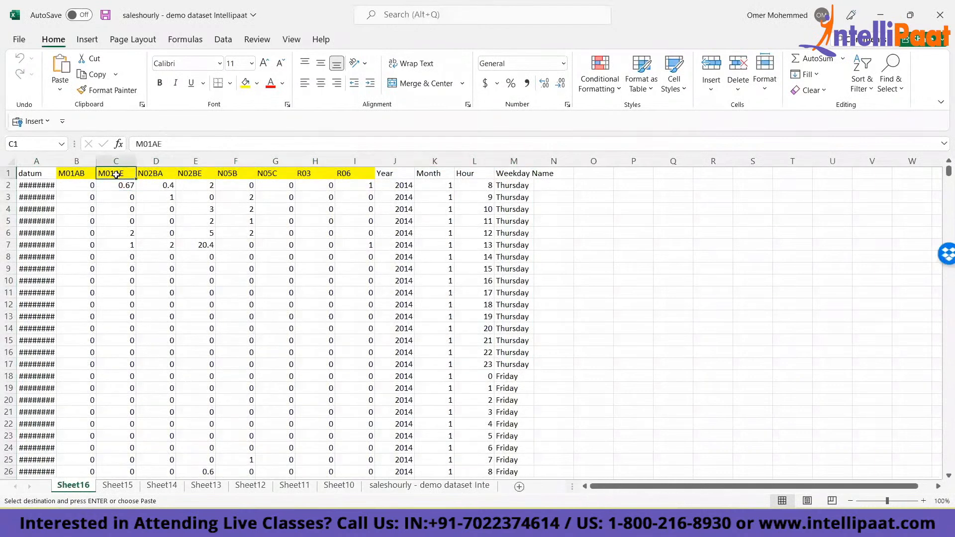
key("ctrl+shift+Right")
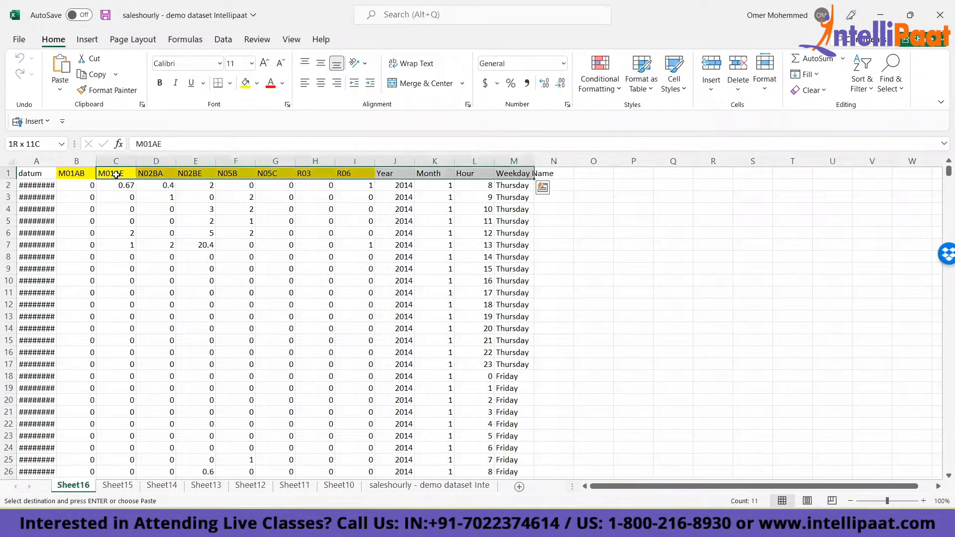
left_click(64, 172)
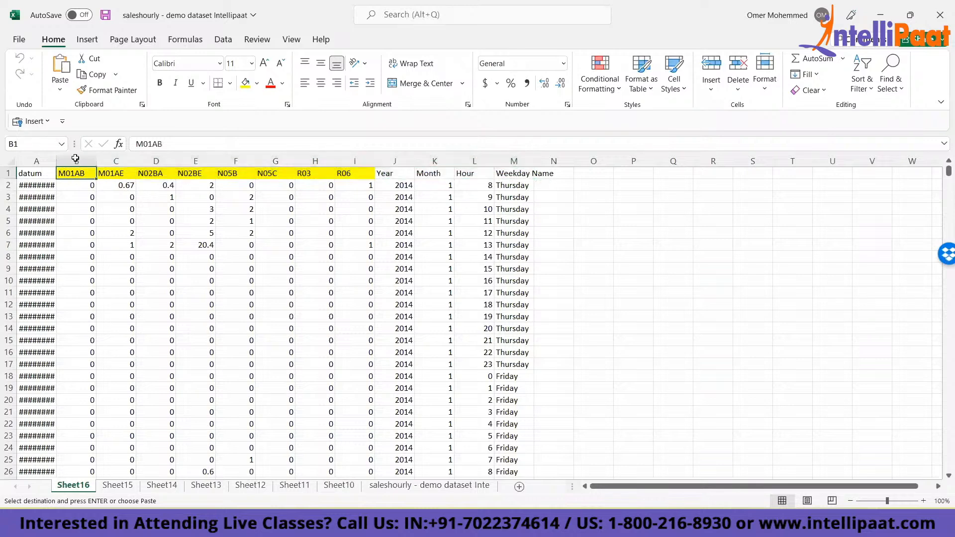
key("Right")
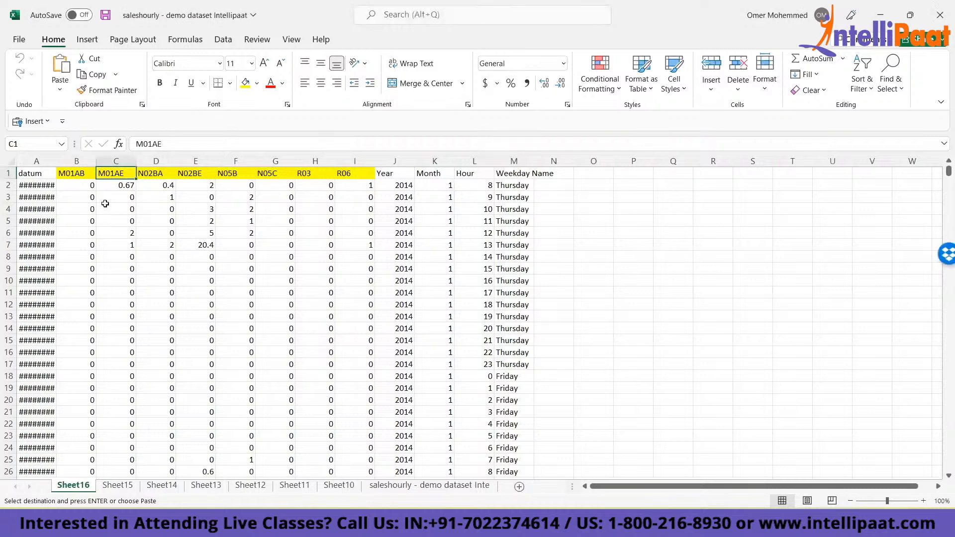
- Extend a selection from the M01AE header across to Weekday Name and down to the last record, and release it
left_click(64, 173)
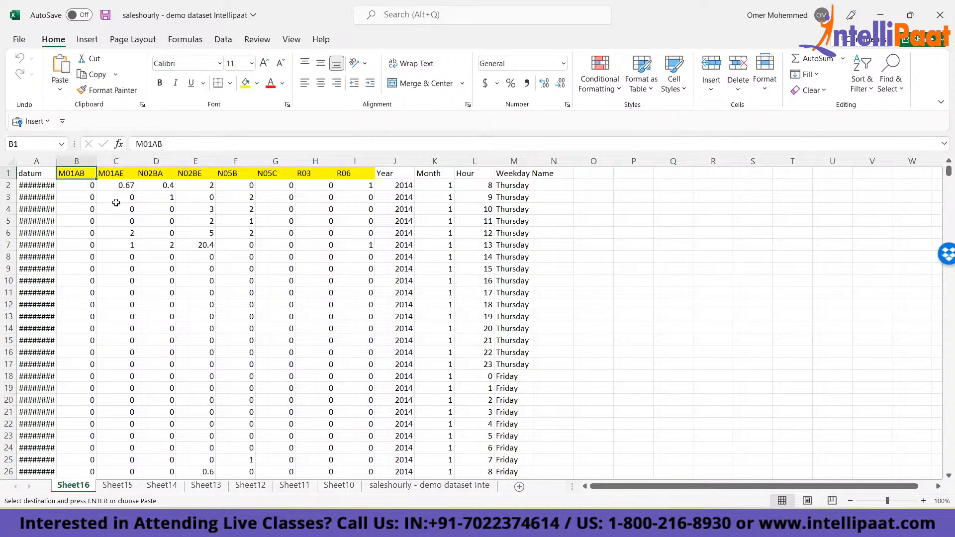
key("Right")
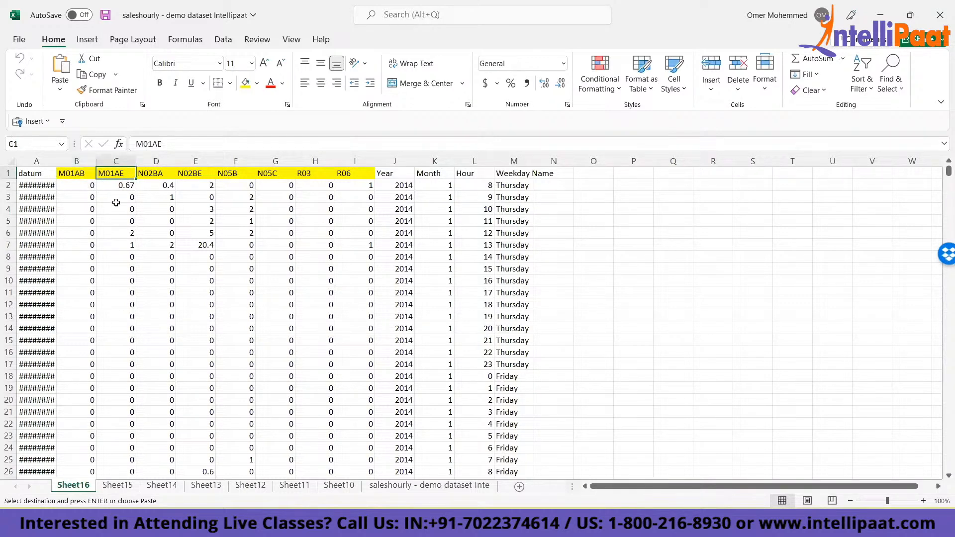
key("ctrl+shift+Right")
key("ctrl+shift+Down")
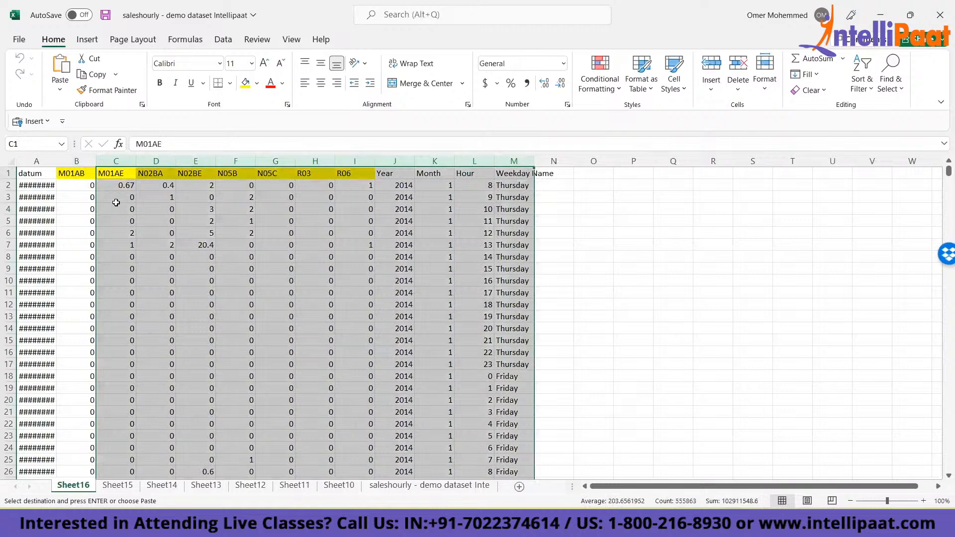
key("Up")
key("Left")
key("Right")
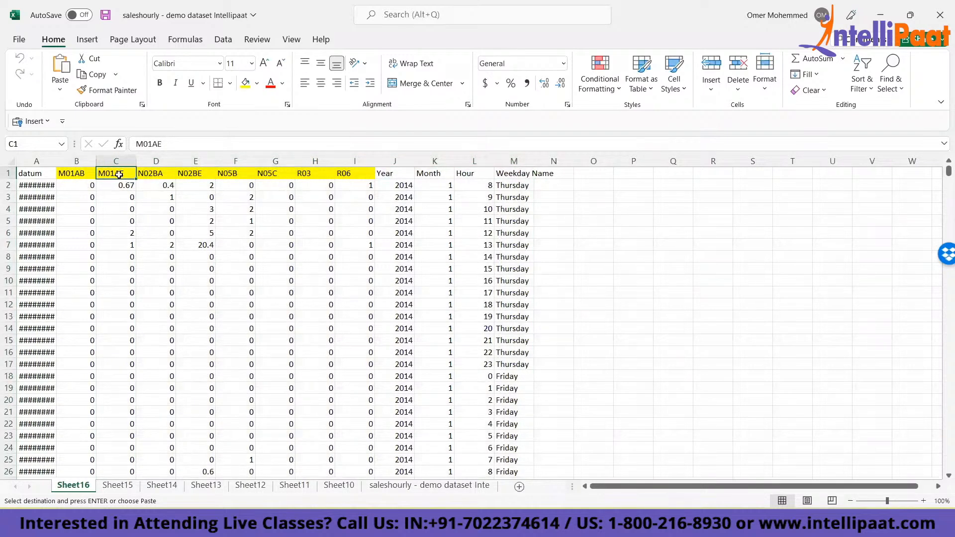
- Reselect the M01AE to Weekday Name data, open and dismiss its Quick Analysis options, and return to the M01AB header
left_click_drag(117, 174, 535, 170)
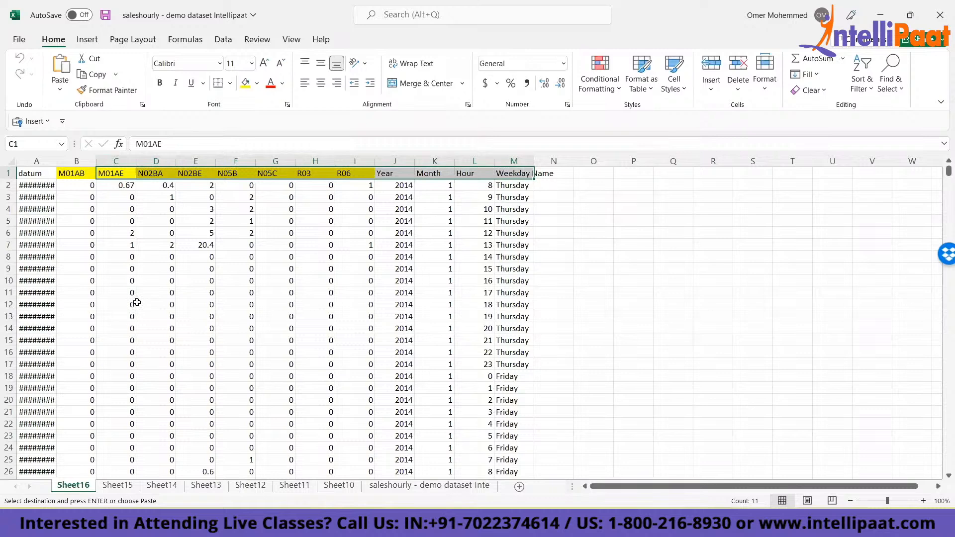
key("ctrl+shift+Down")
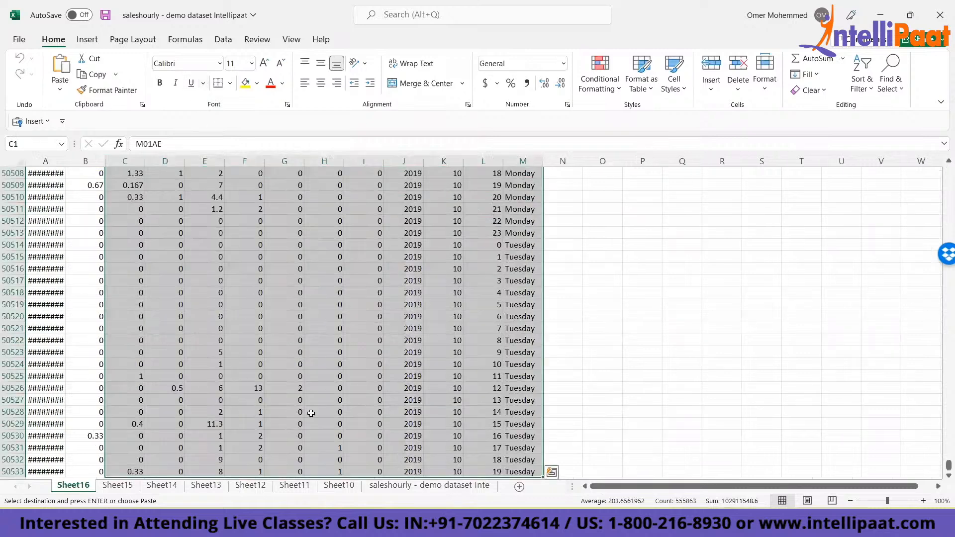
key("ctrl+q")
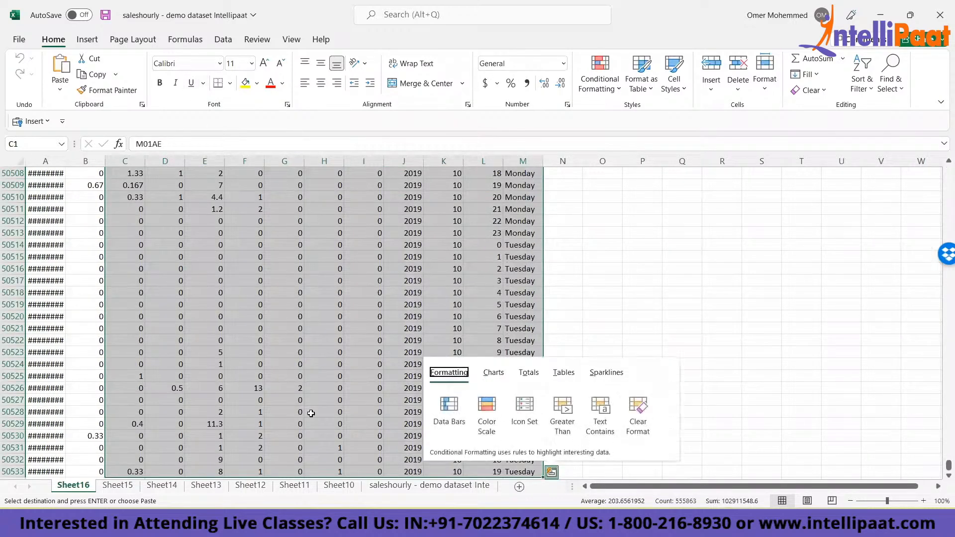
key("Escape")
left_click(311, 414)
key("ctrl+Home")
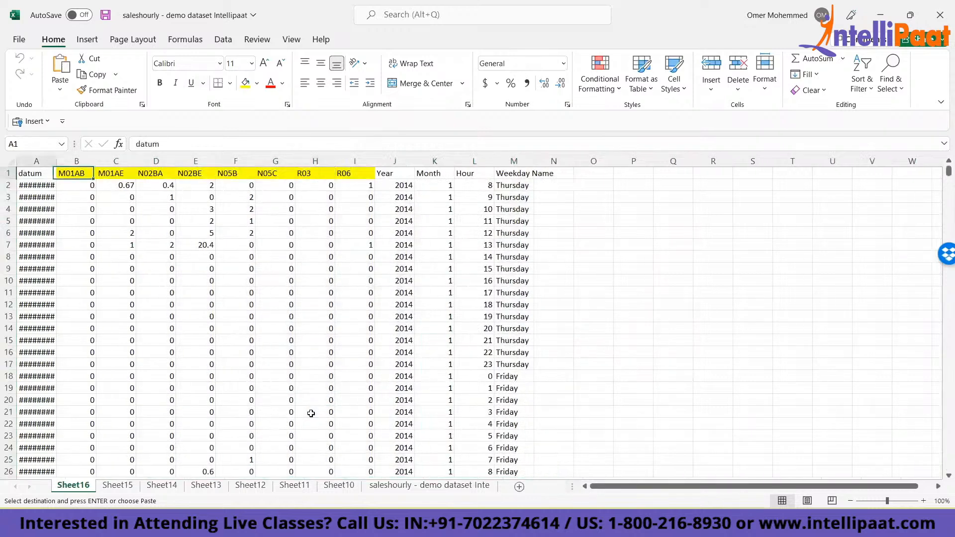
key("Right")
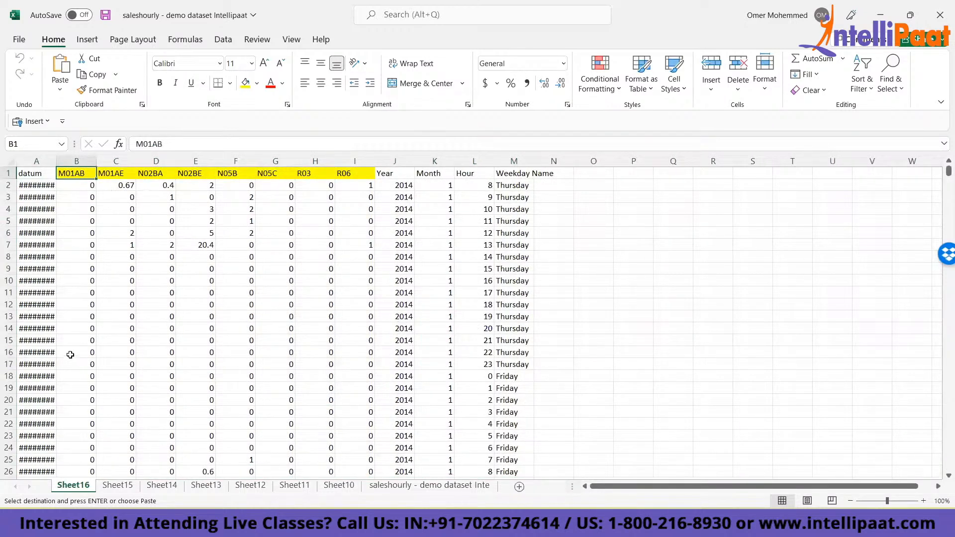
- Clear the contents of columns C to M on Sheet16, leaving only the datum and M01AB columns
left_click(117, 159)
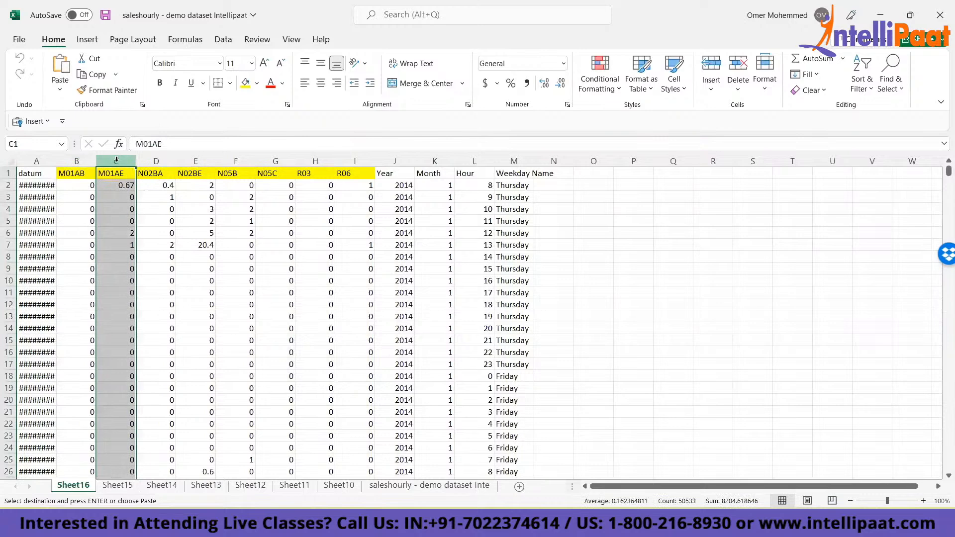
left_click_drag(116, 159, 515, 159)
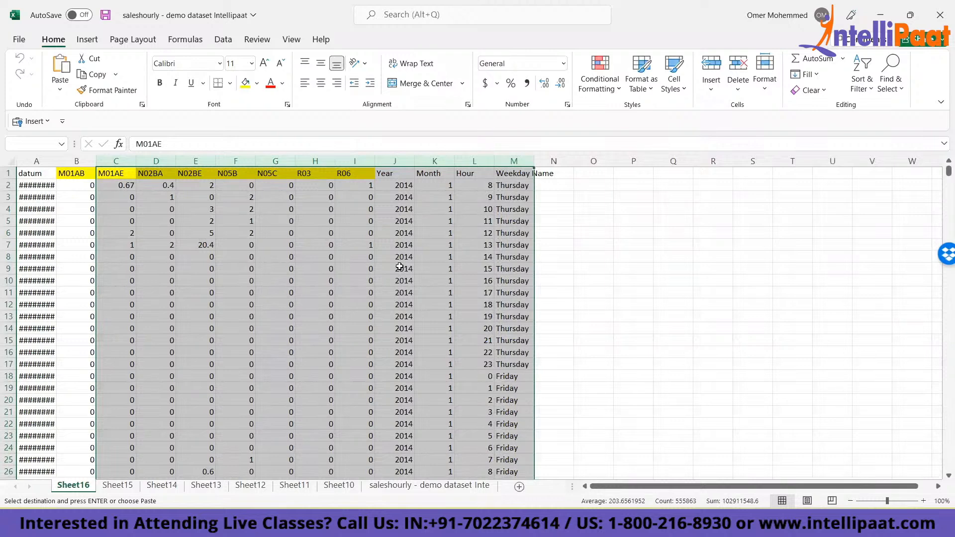
key("Delete")
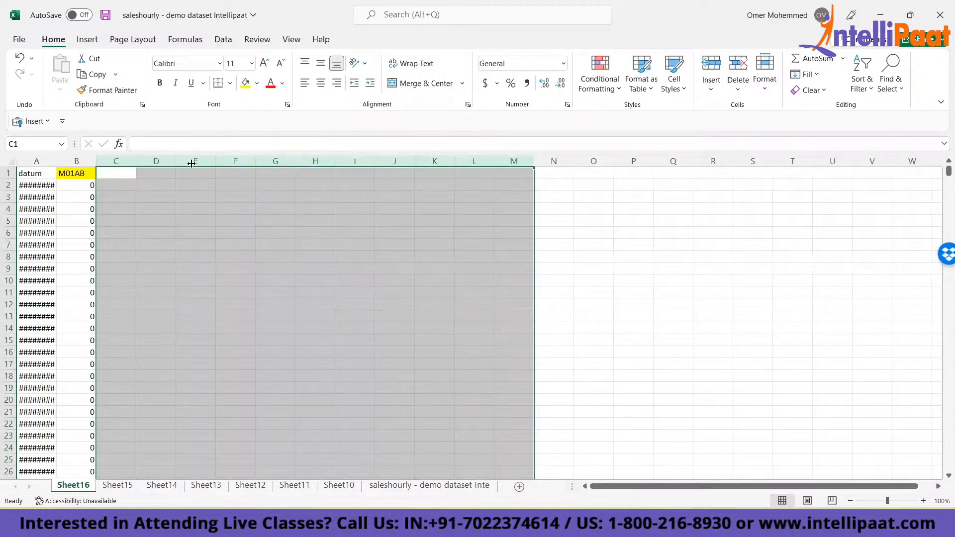
- AutoFit the width of the datum column on Sheet16 to its dates, and return to the header cell
left_click(75, 177)
key("Left")
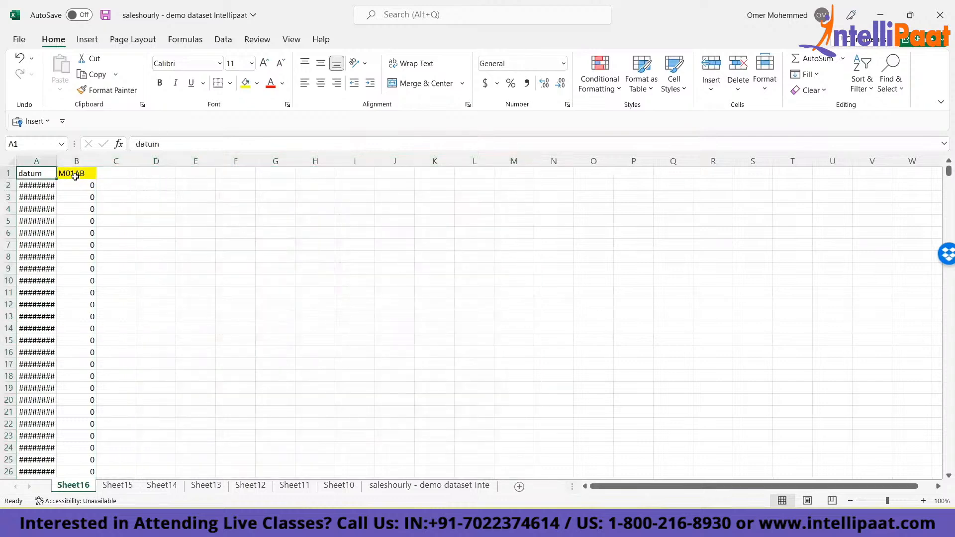
key("ctrl+shift+Down")
key("alt+h")
key("o")
key("i")
key("ctrl+Up")
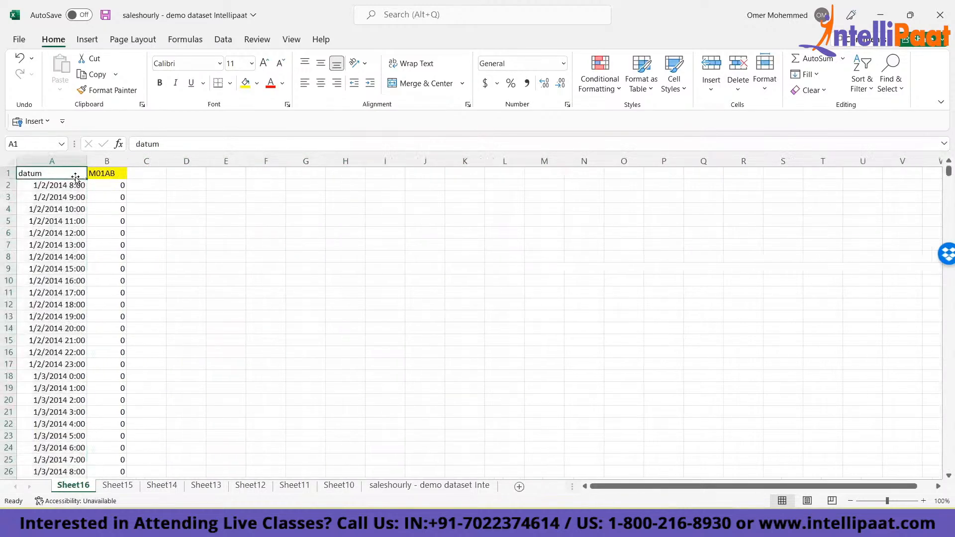
- Delete the entire M01AB column on Sheet15
left_click(114, 487)
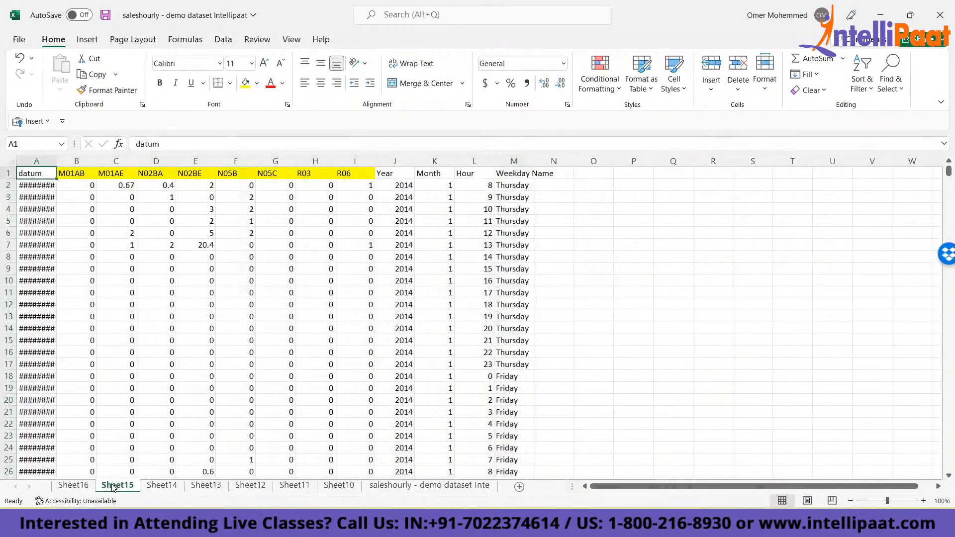
key("Right")
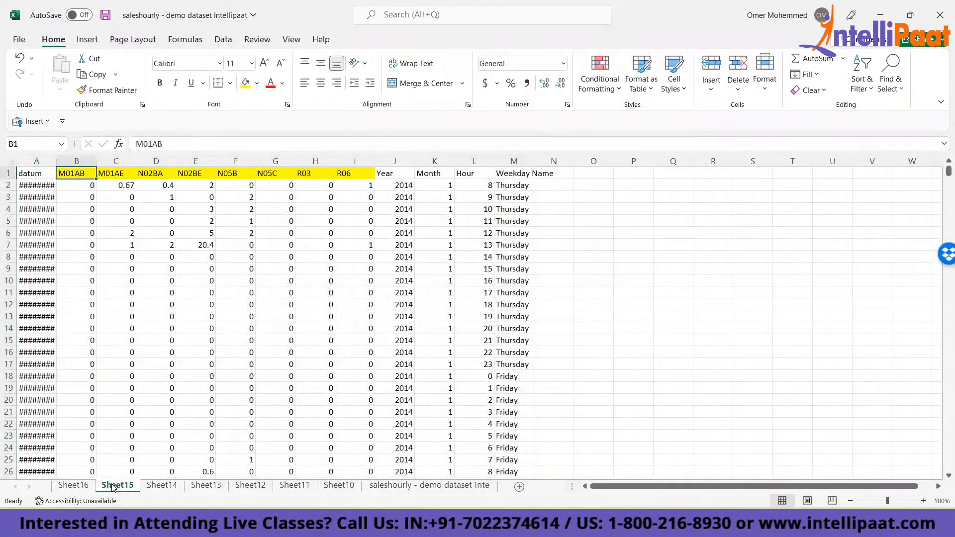
key("ctrl+space")
key("ctrl+minus")
- Clear the Sheet15 data from the N02BA column through Weekday Name, including the headers, down to the last record
key("Right")
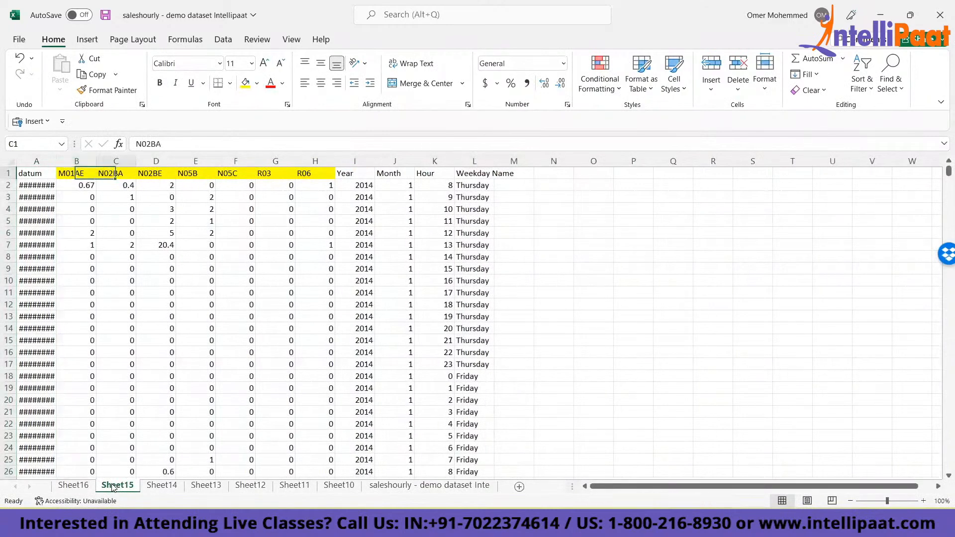
key("ctrl+shift+Right")
key("ctrl+shift+Down")
key("Delete")
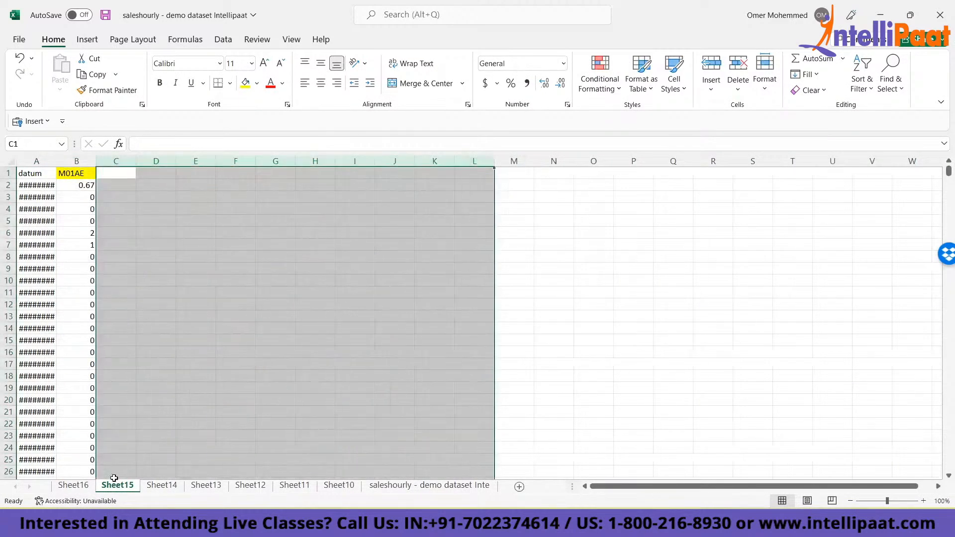
- Compare the datum columns of Sheet16 and Sheet15, and select the datum cell A3 on Sheet15
left_click(73, 487)
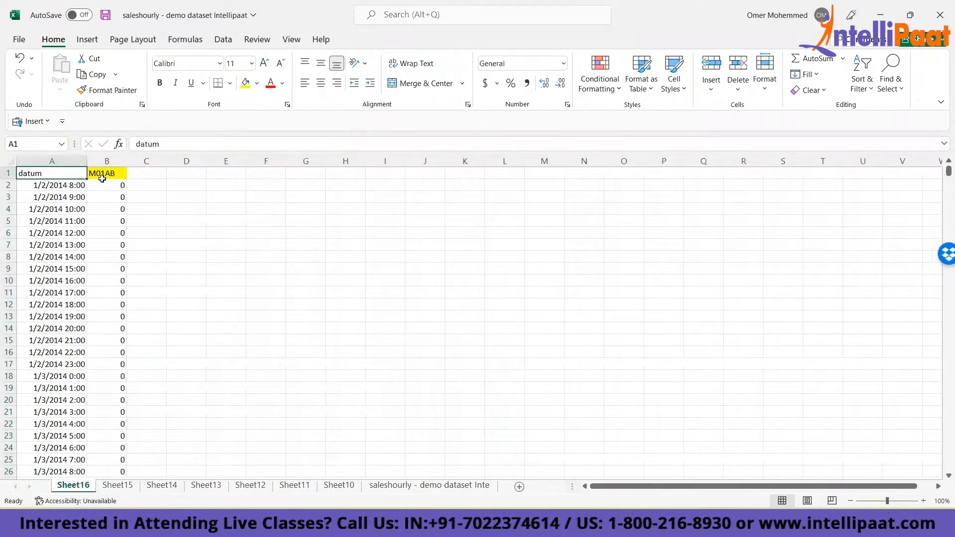
left_click(117, 486)
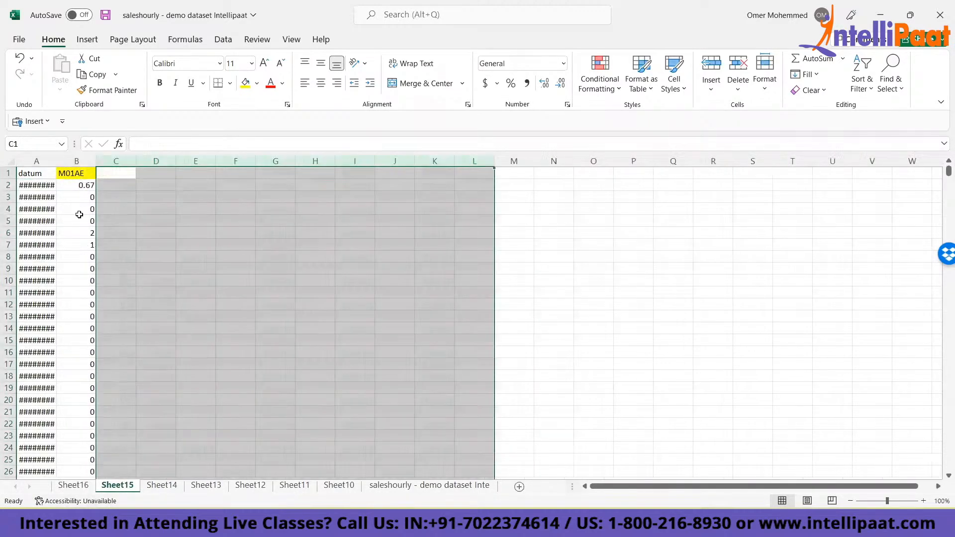
key("Left")
left_click(35, 193)
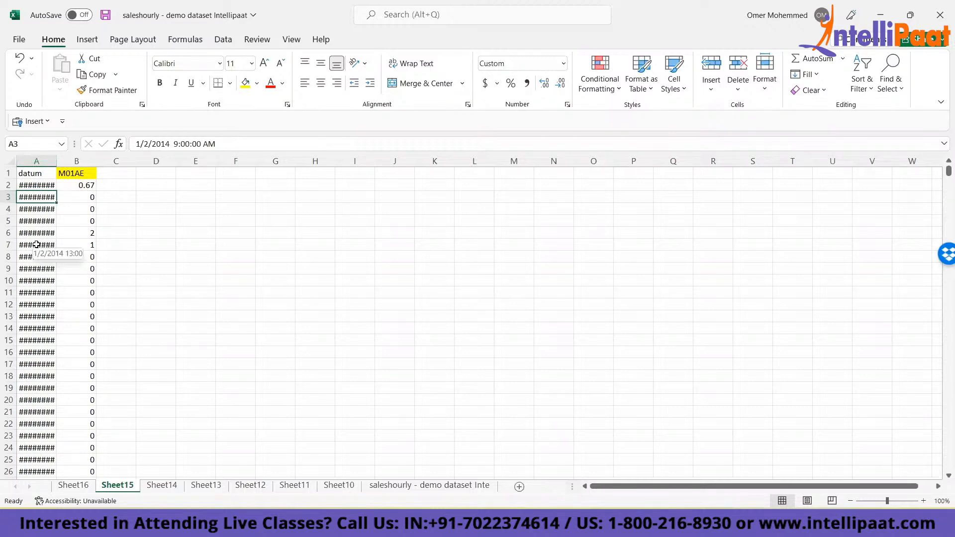
key("alt")
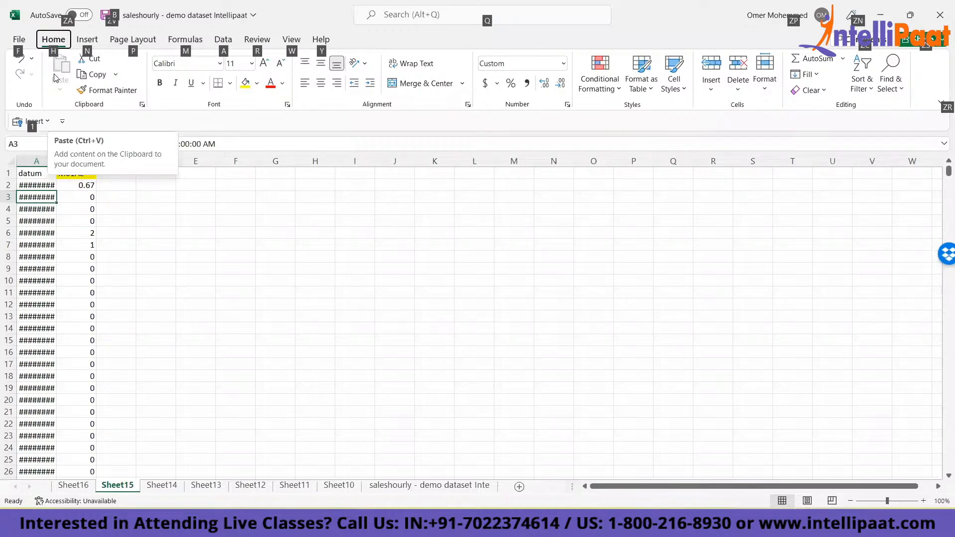
key("h")
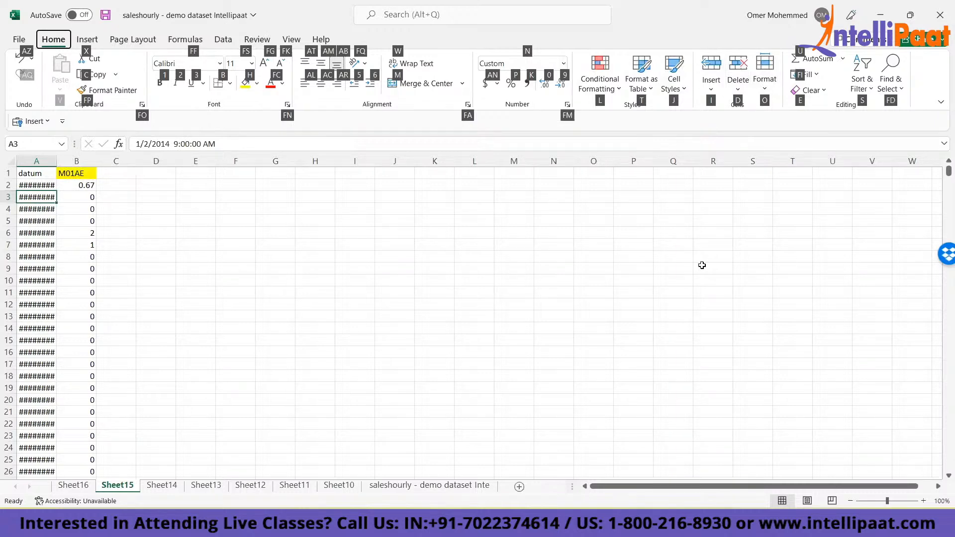
key("o")
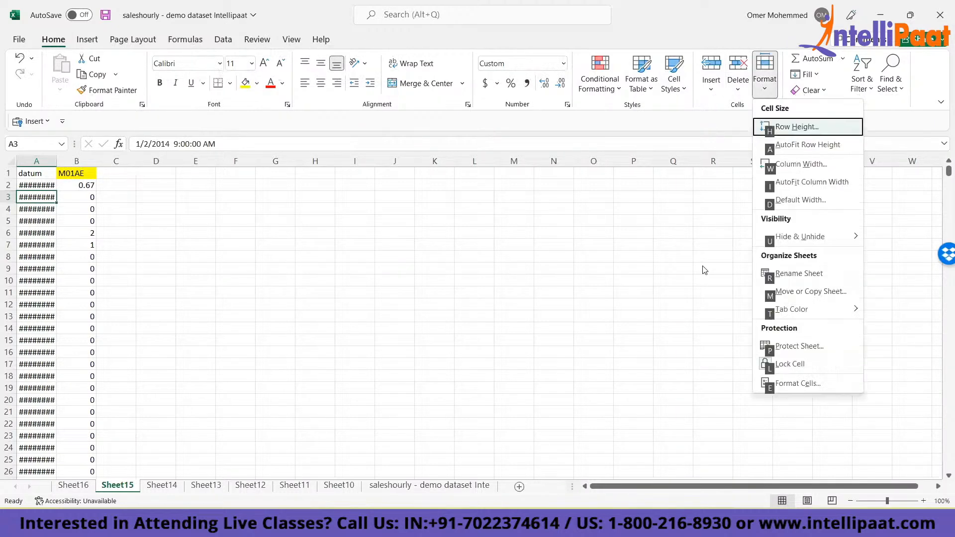
left_click(701, 265)
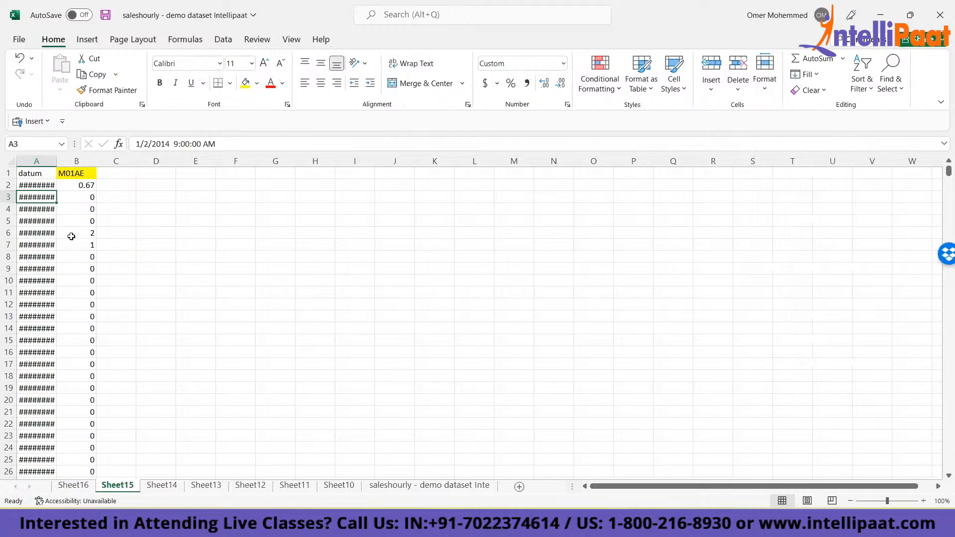
- AutoFit the width of the Sheet15 datum column to the date in cell A3 only
key("alt")
key("h")
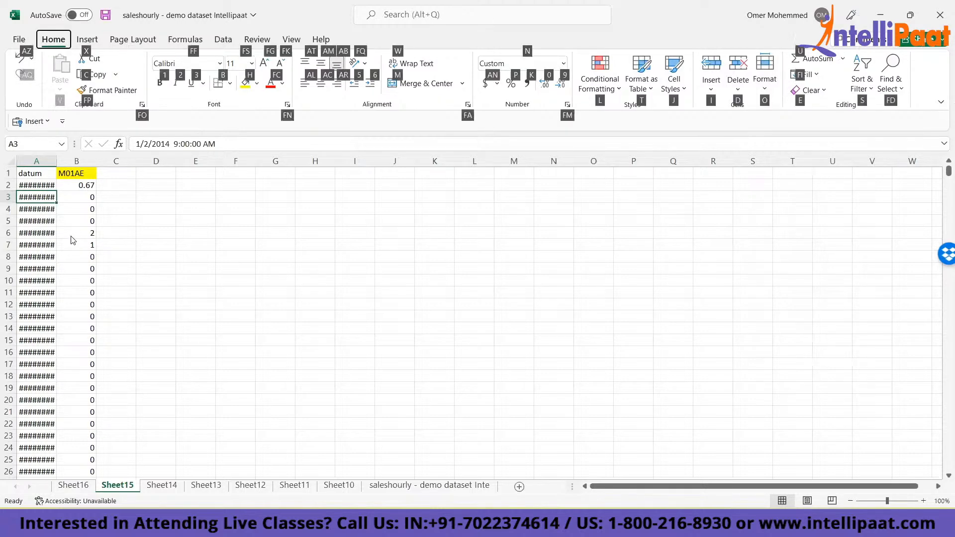
key("o")
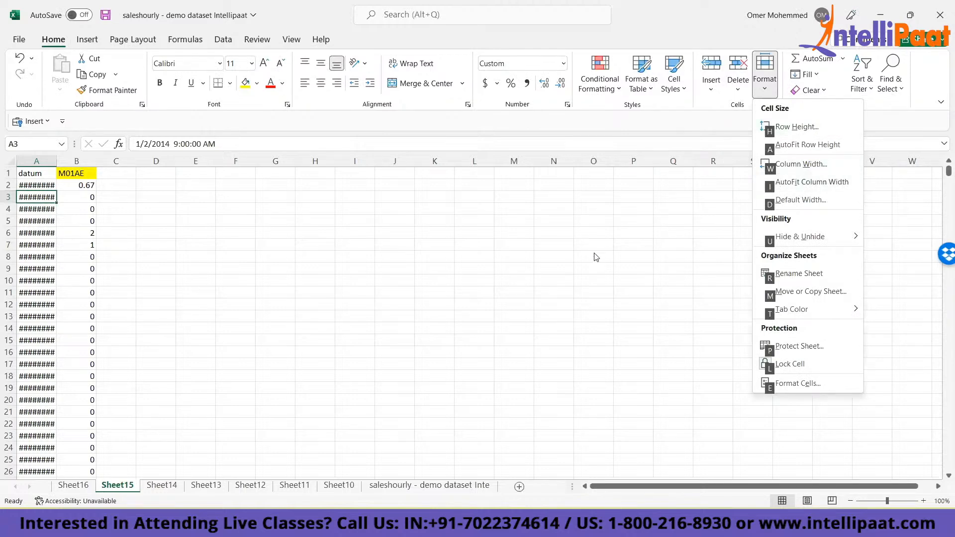
key("i")
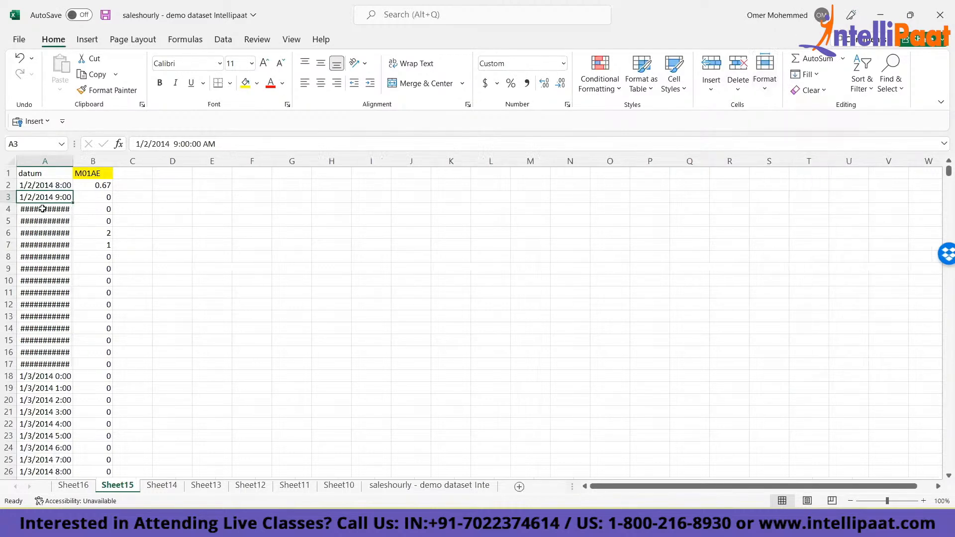
- AutoFit the Sheet15 datum column to all its dates, from the header to the last record, and return to A1
left_click(39, 209)
key("alt")
key("Up")
key("Up")
key("Up")
key("ctrl+shift+Down")
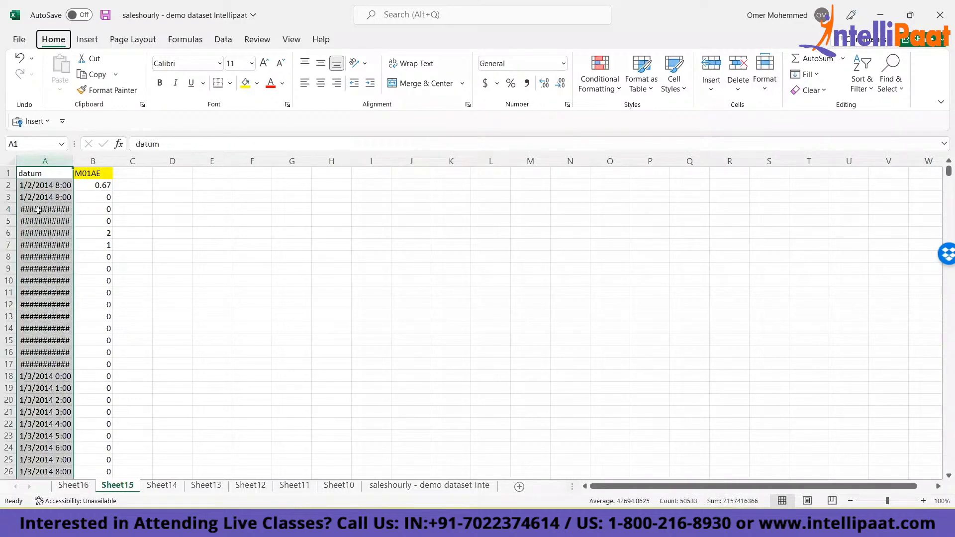
key("h")
key("o")
key("i")
key("ctrl+Home")
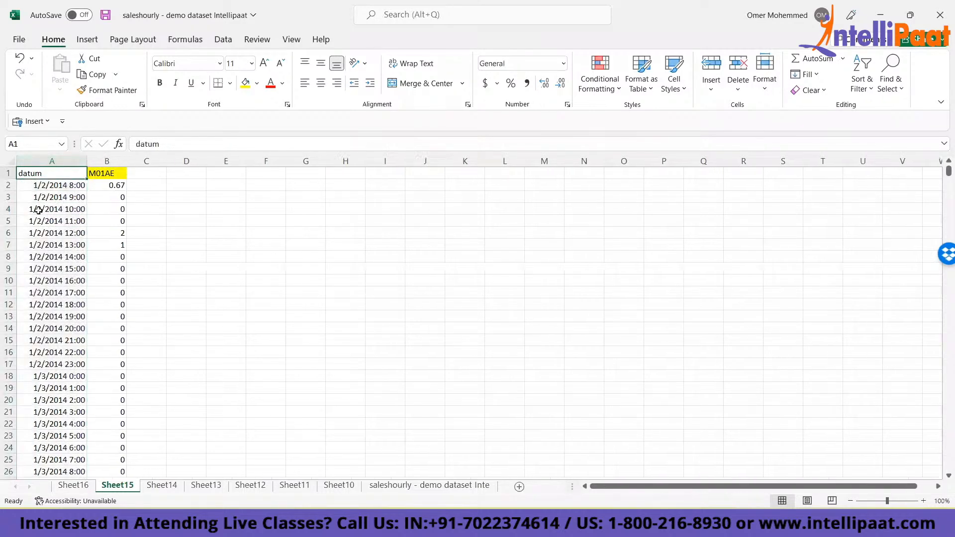
- Check the Sheet15 datum column down to its last record, and compare the sheet with Sheet16
key("ctrl+Down")
key("ctrl+Up")
key("ctrl+Down")
key("ctrl+Up")
key("Right")
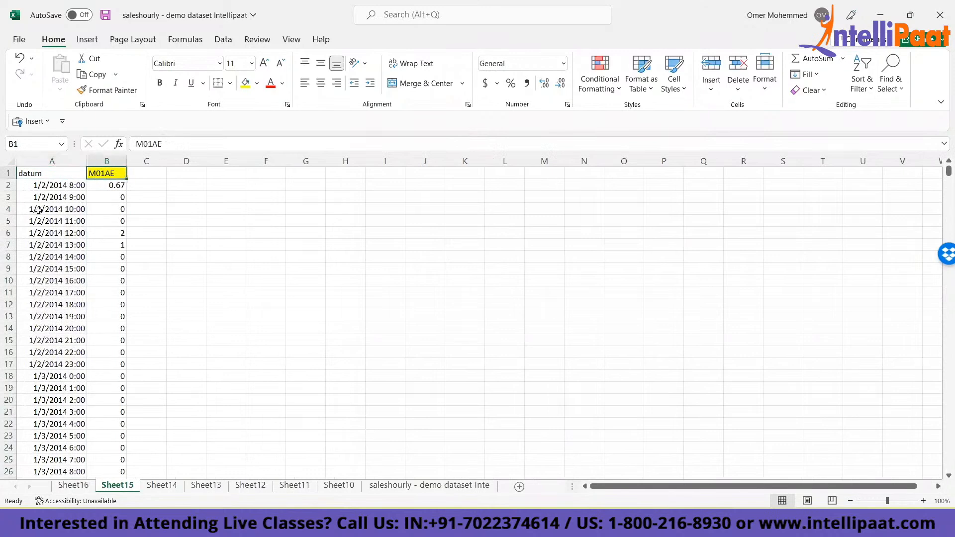
left_click(72, 487)
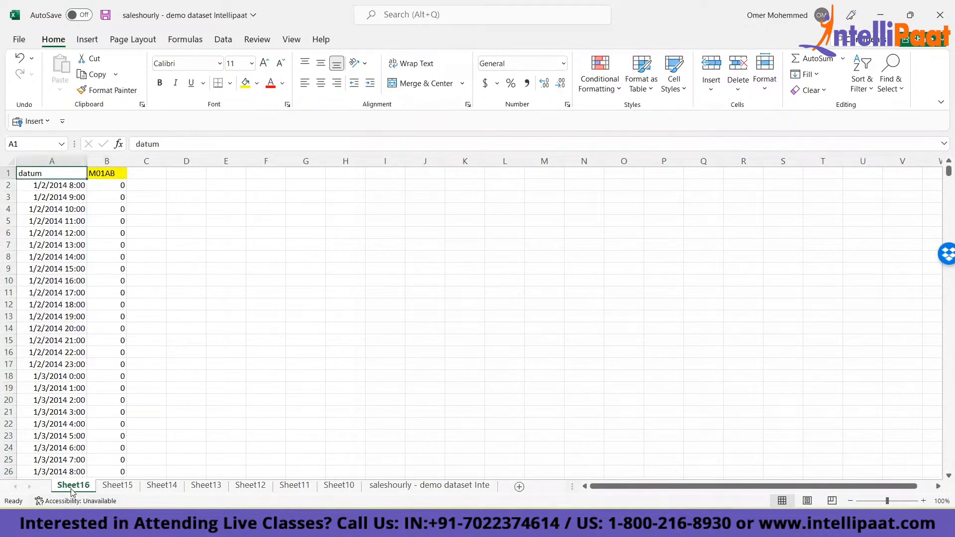
left_click(116, 490)
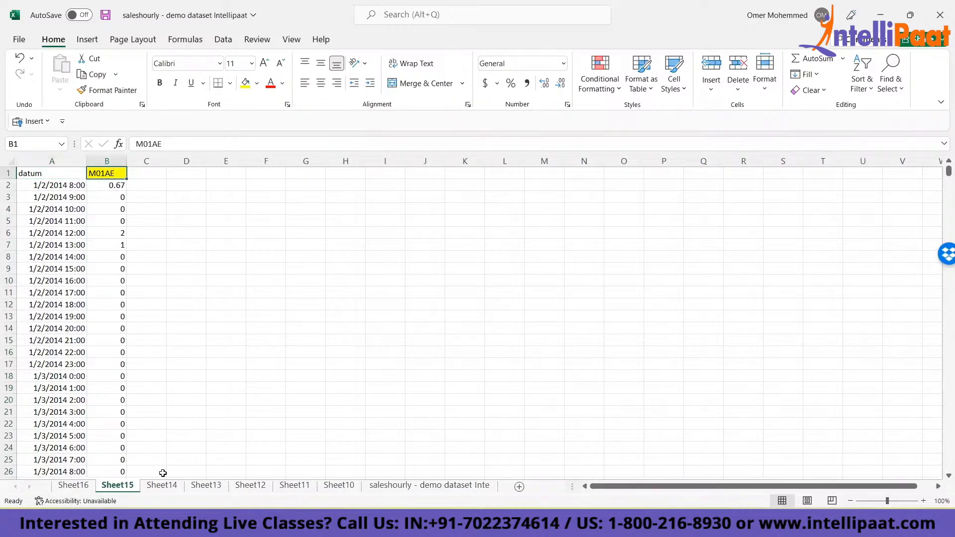
- Delete the entire M01AB and M01AE columns on Sheet14
left_click(160, 488)
left_click(75, 176)
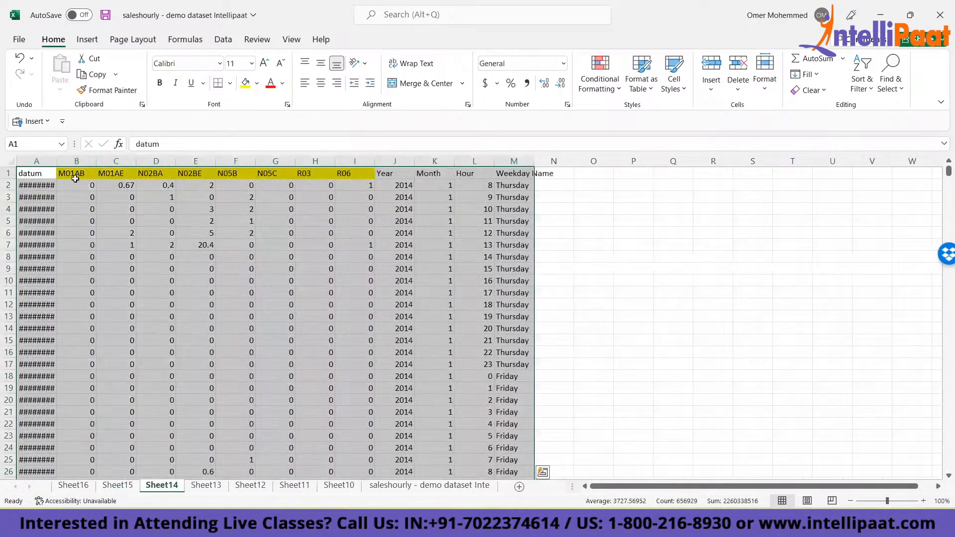
key("shift+Right")
key("ctrl+space")
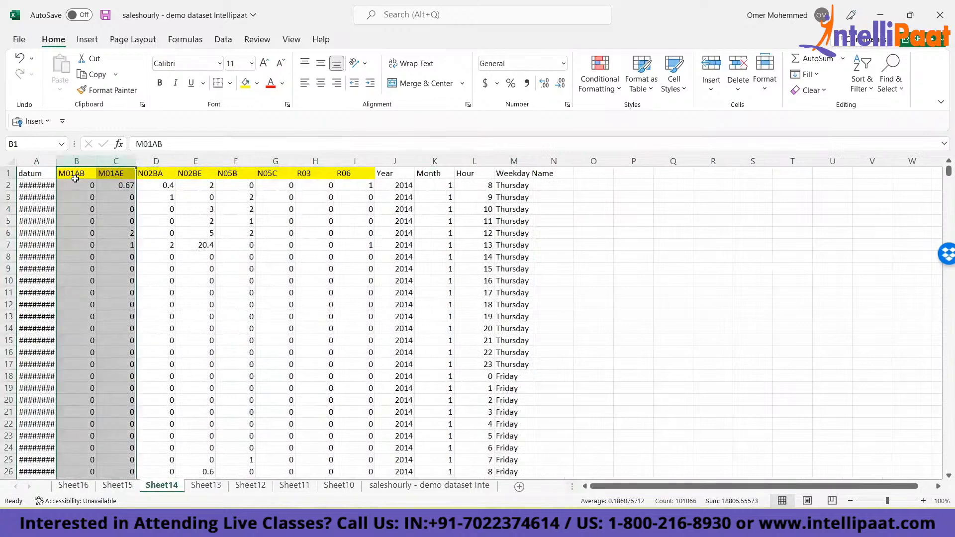
key("ctrl+minus")
- Clear the contents of the Sheet14 columns from N02BE through Weekday Name, headers included
left_click(75, 179)
key("Right")
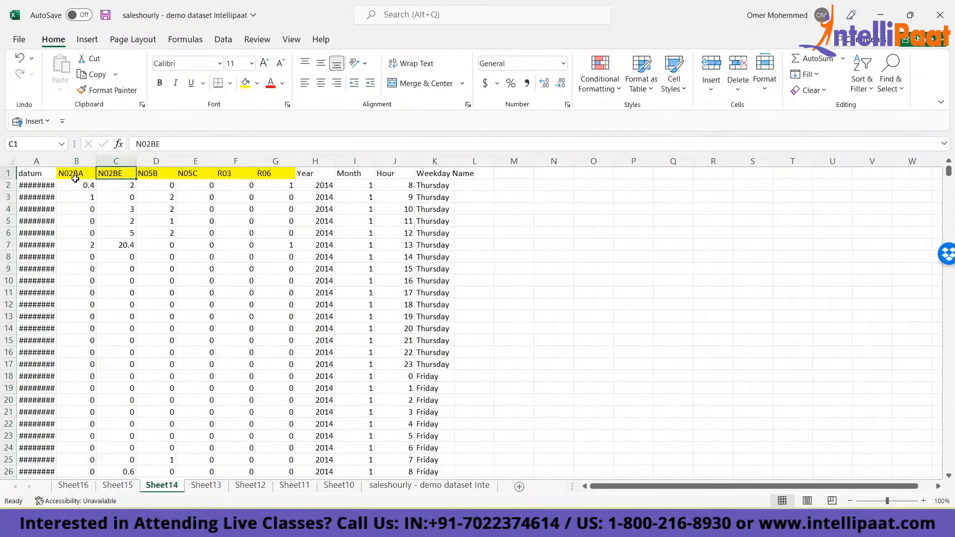
key("ctrl+shift+Right")
key("ctrl+space")
key("Delete")
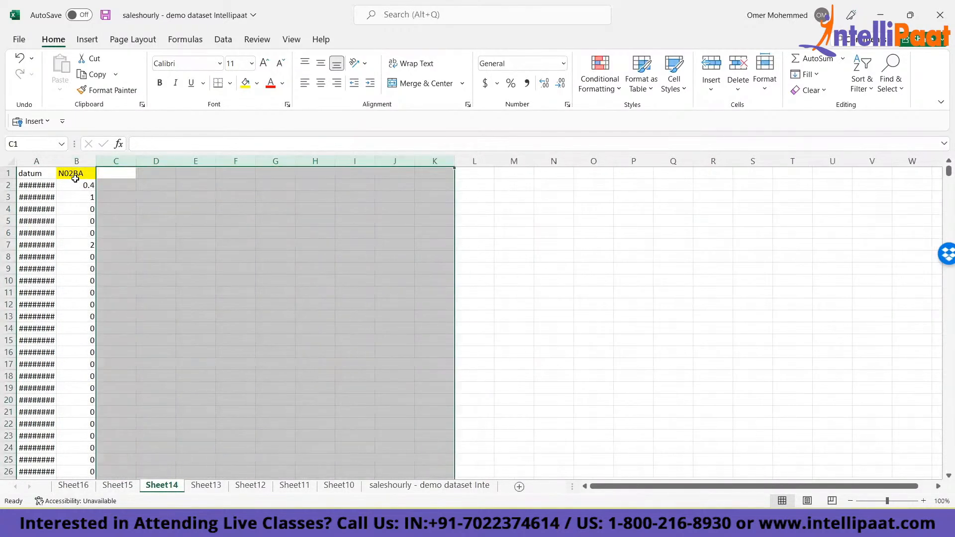
- AutoFit the Sheet14 datum column width to its entries from the header down to the last record
key("ctrl+Home")
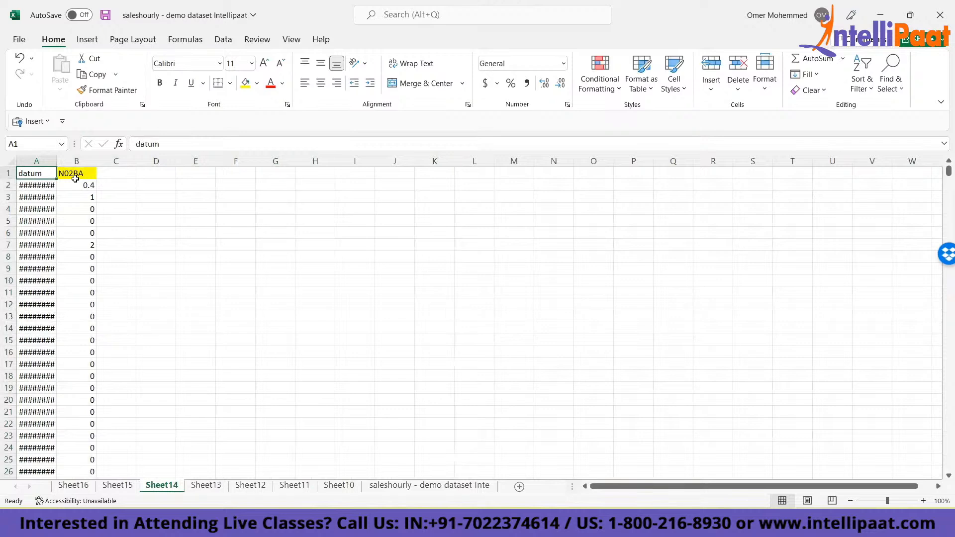
key("ctrl+shift+Down")
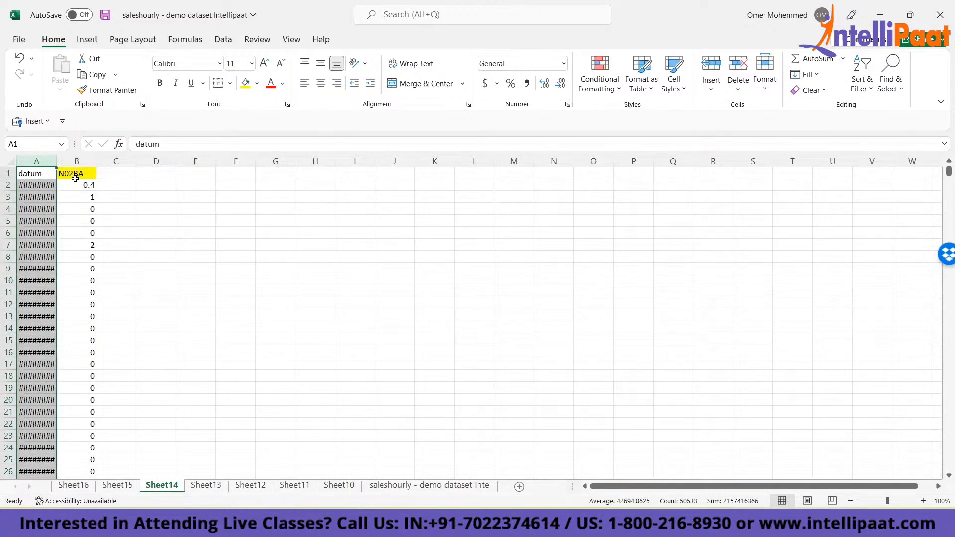
key("alt")
key("h")
key("o")
key("i")
left_click(75, 178)
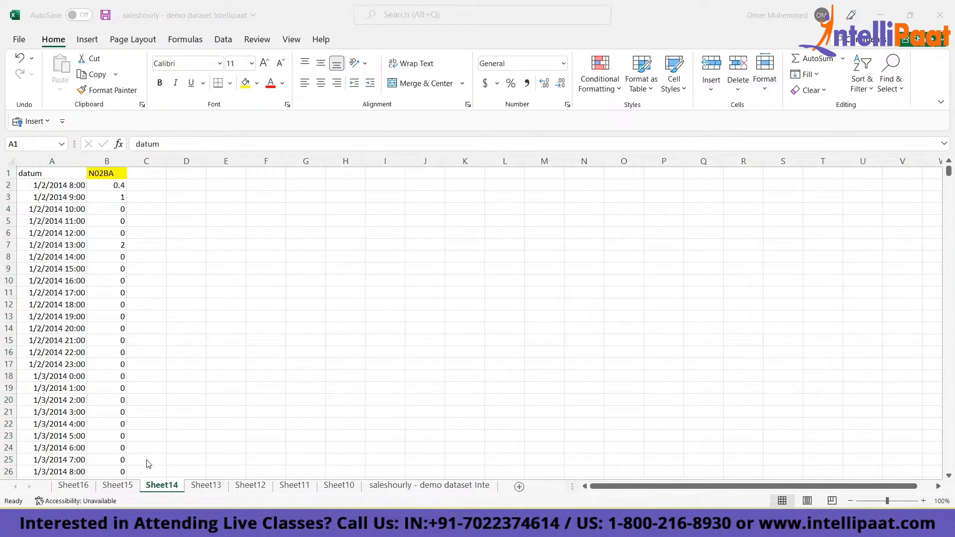
- Group Sheet13 through Sheet10, clear the pasted dataset from all of them together, and select cell A1
left_click(205, 488)
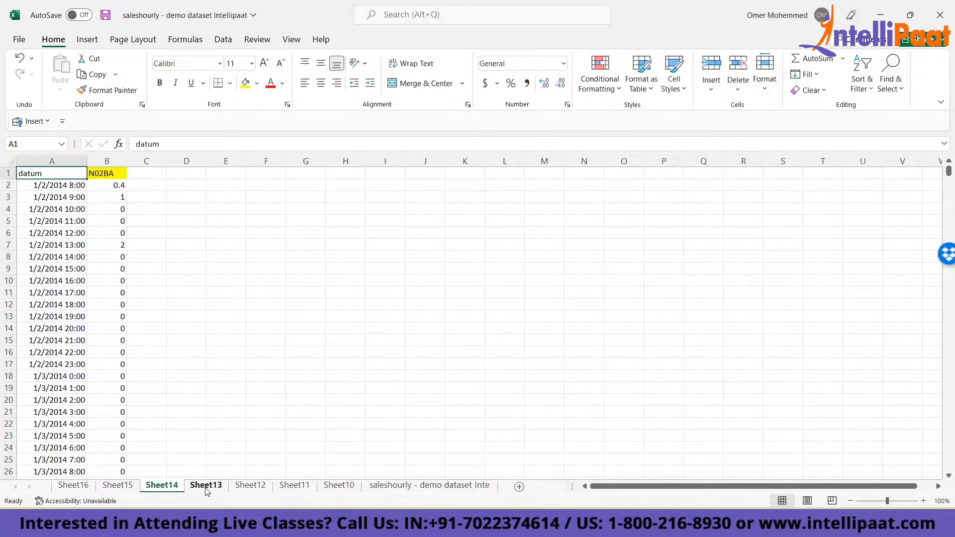
left_click(206, 489)
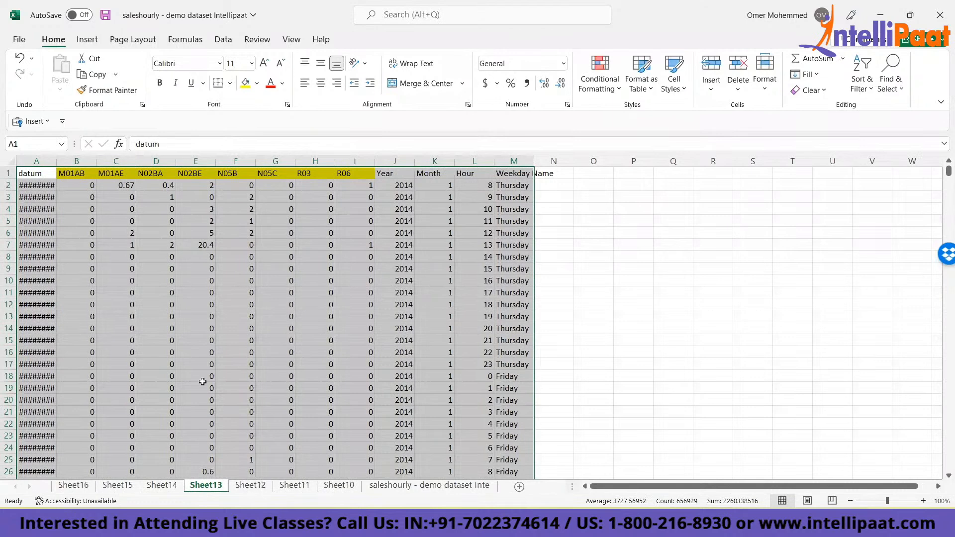
left_click(336, 486, "shift")
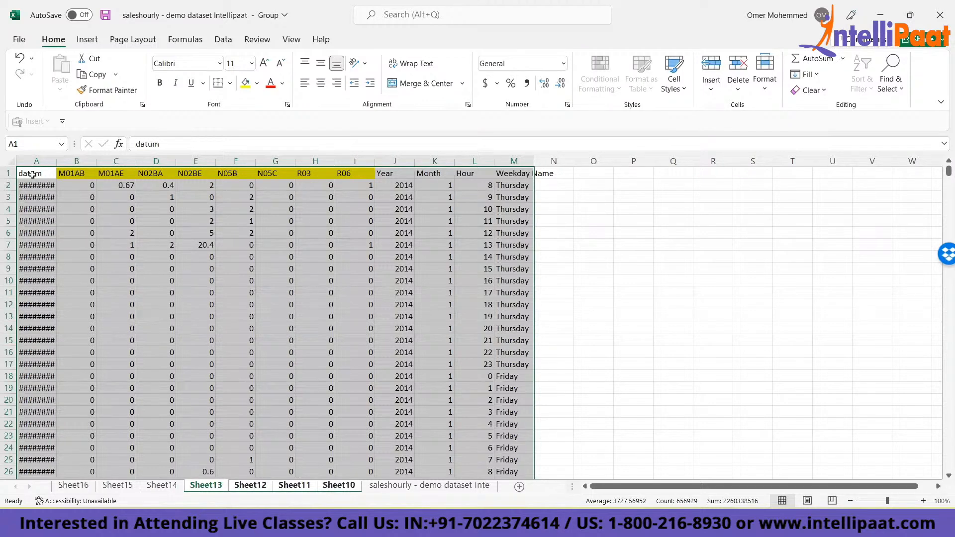
key("ctrl+c")
key("Delete")
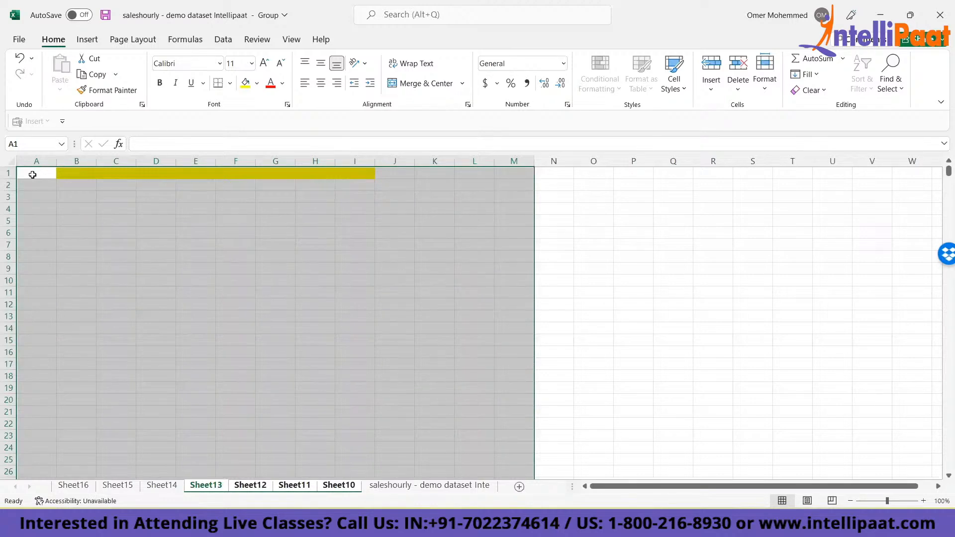
left_click(32, 174)
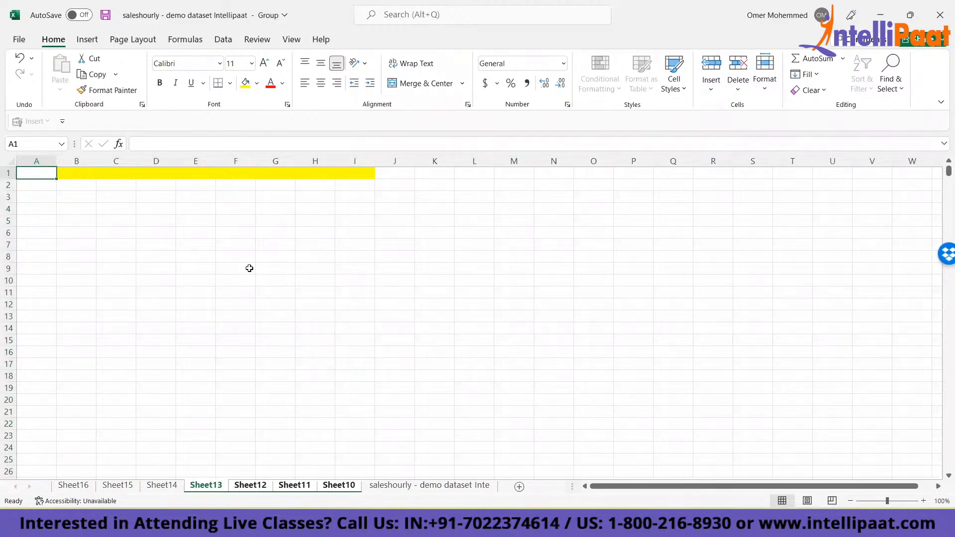
- Copy the full dataset, from datum through Weekday Name down to the last record, on the saleshourly sheet
left_click(393, 490)
key("ctrl+Home")
key("ctrl+shift+Right")
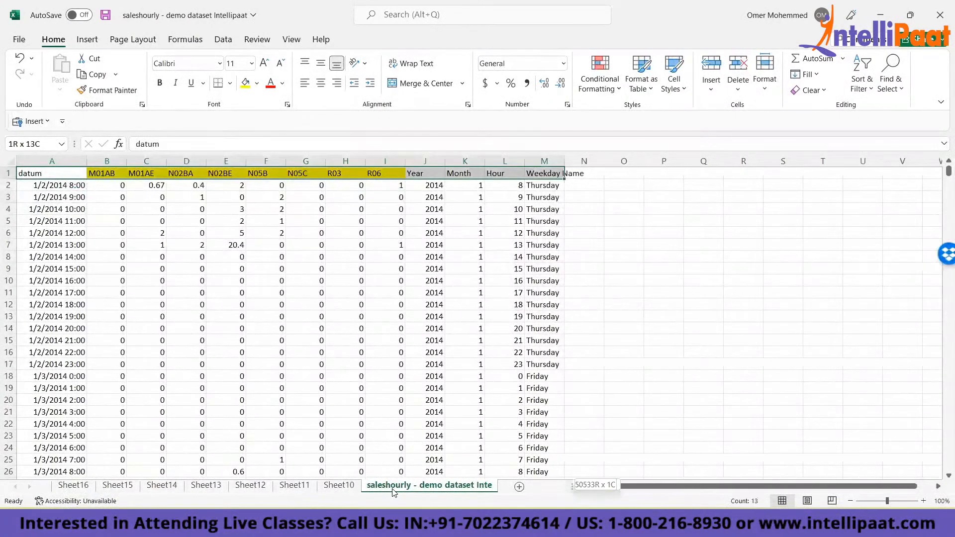
key("ctrl+shift+Down")
key("ctrl+c")
- Paste the copied dataset at A1 on Sheet13 alone, and undo that paste
left_click(194, 490)
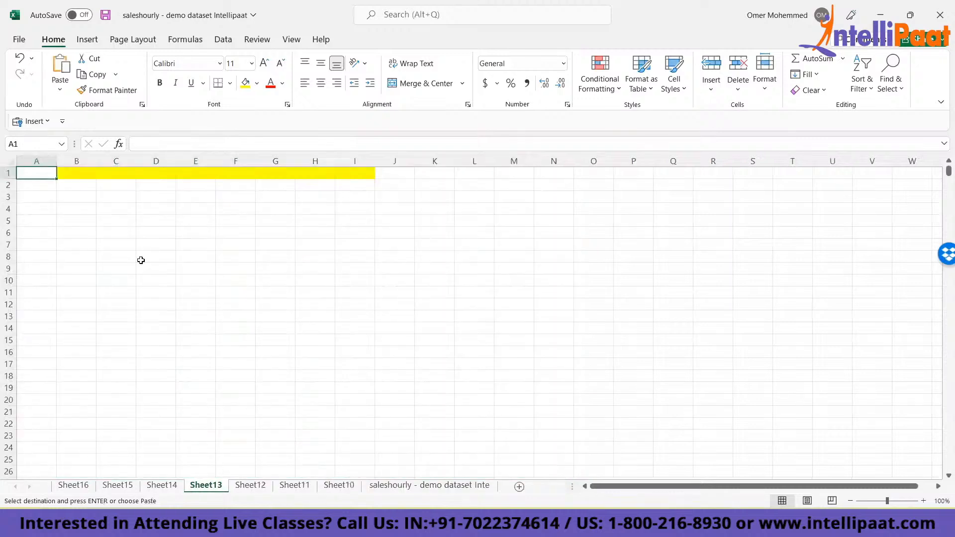
key("ctrl+v")
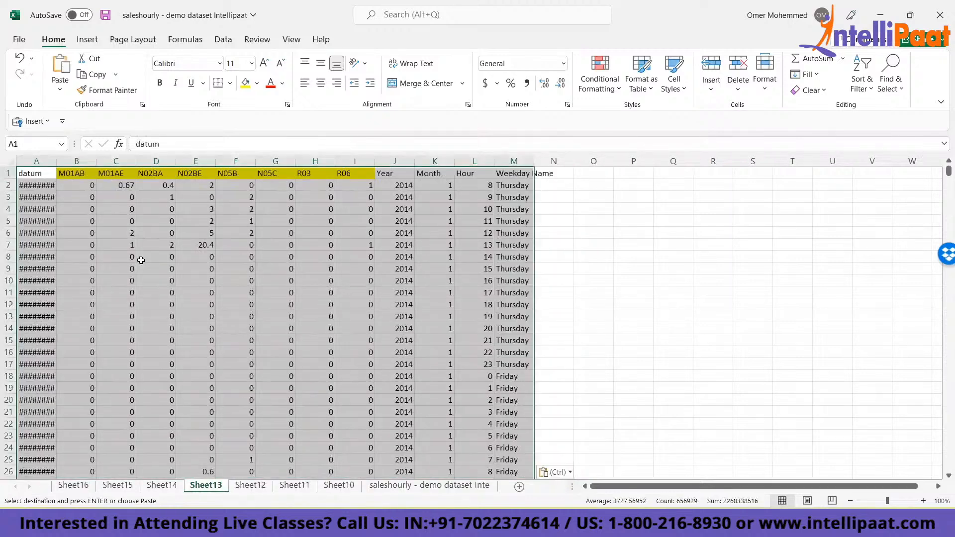
key("ctrl+z")
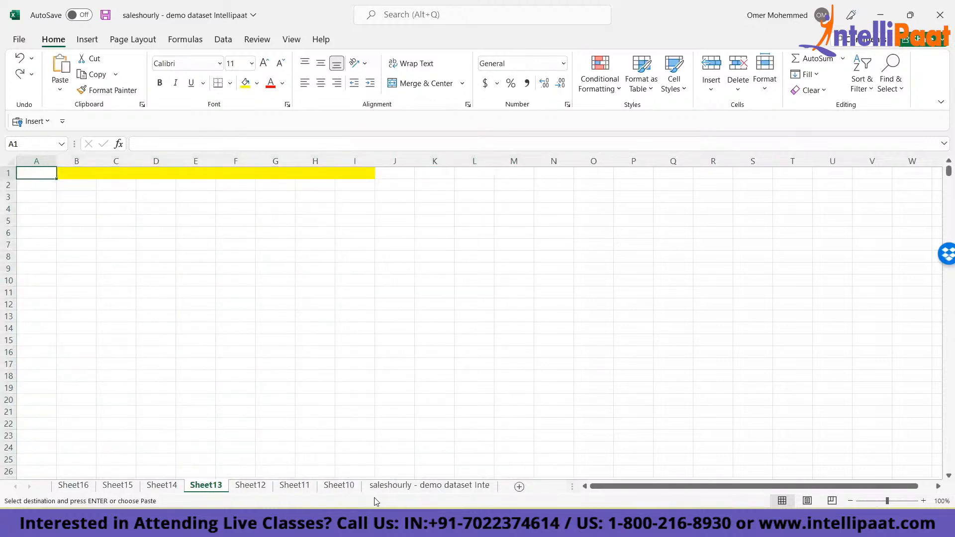
- Group Sheet13 through Sheet10 and paste the copied dataset at A1 into all four sheets at once
left_click(387, 487)
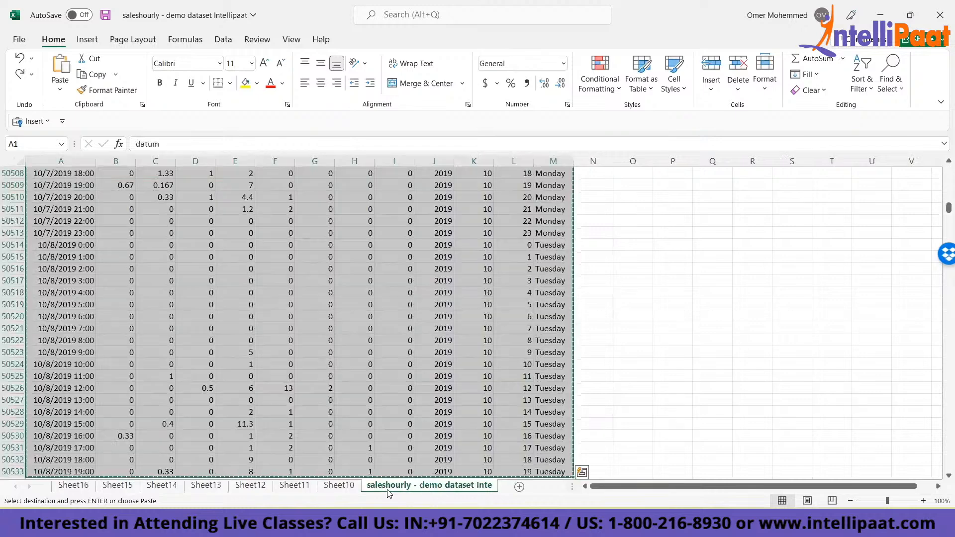
left_click(205, 486)
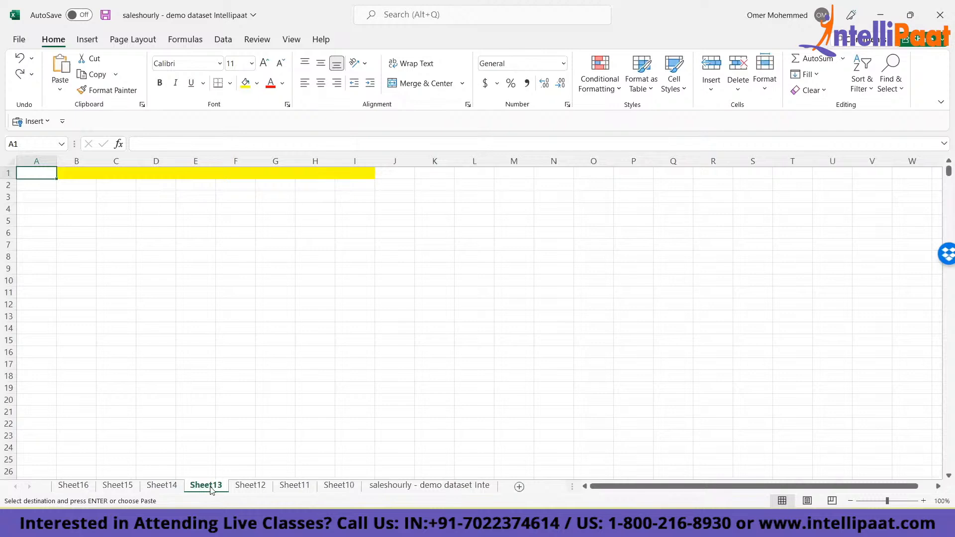
left_click(334, 486, "shift")
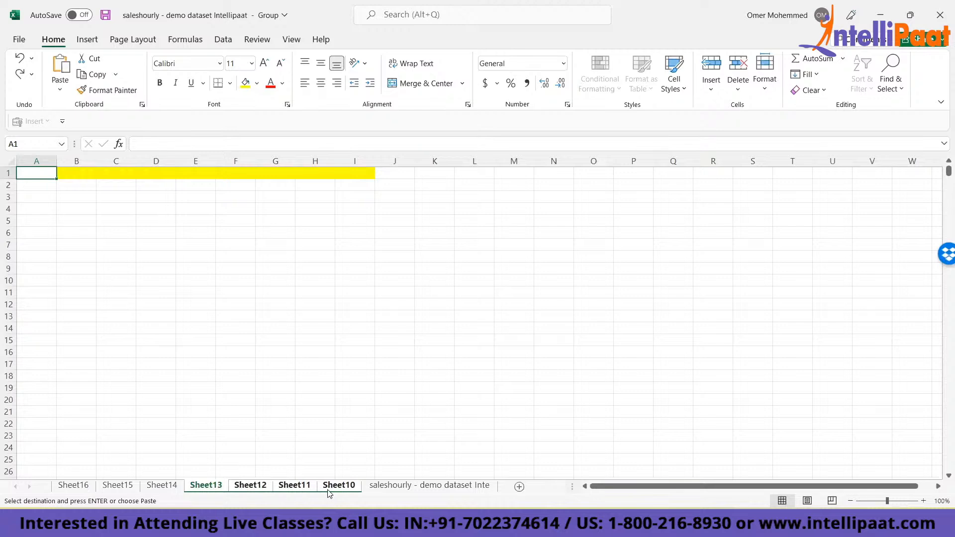
key("ctrl+v")
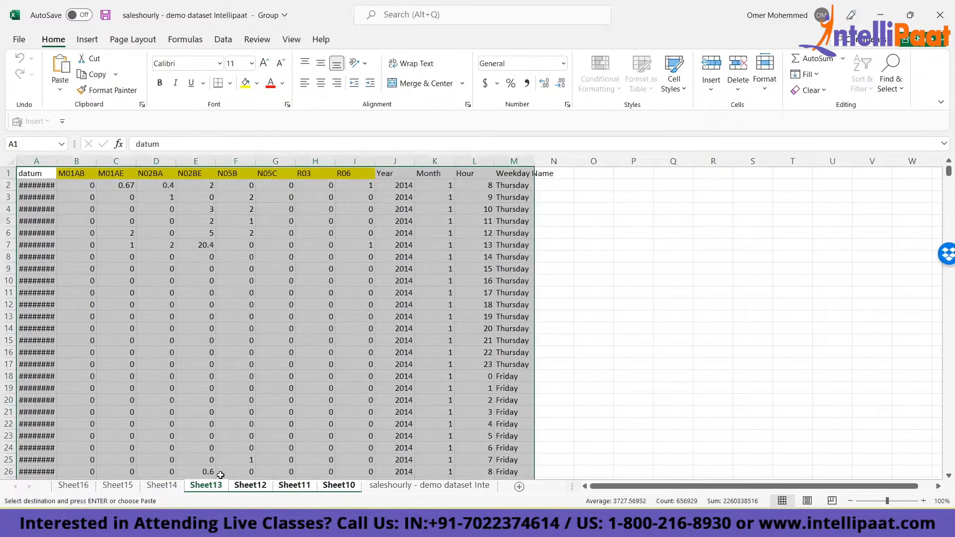
left_click(50, 244)
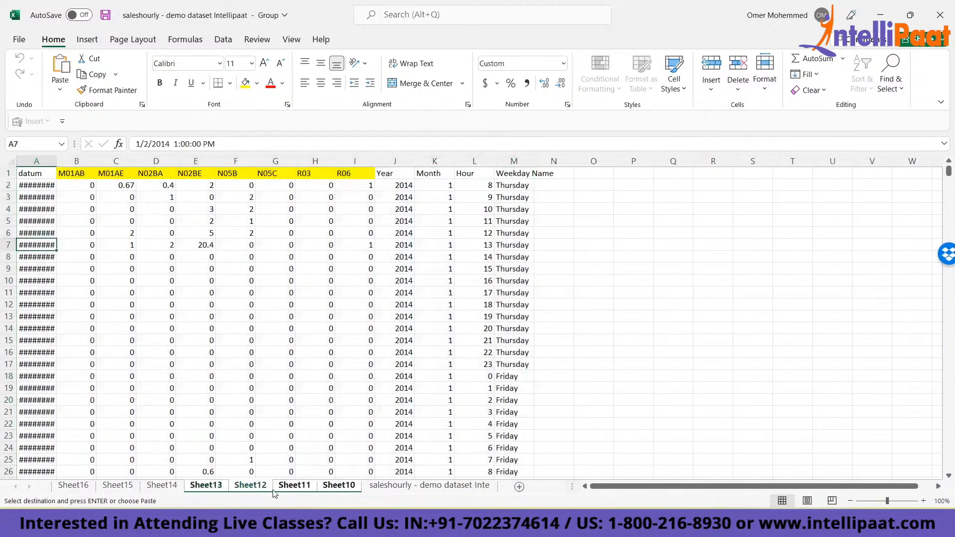
- Move the grouped sheets Sheet13 through Sheet10 ahead of Sheet14, and go to Sheet16
left_click(299, 490)
left_click_drag(340, 491, 154, 488)
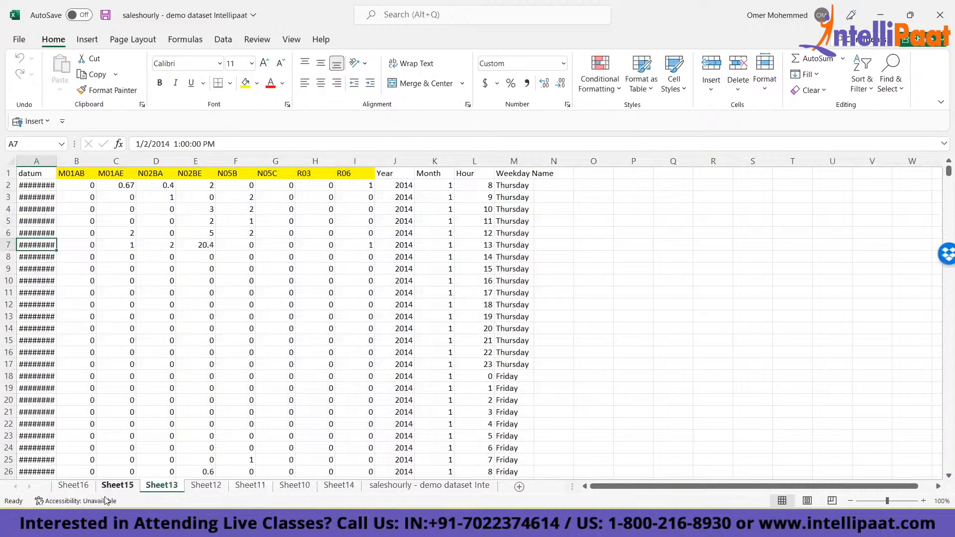
key("ctrl+Page_Up")
key("ctrl+Page_Up")
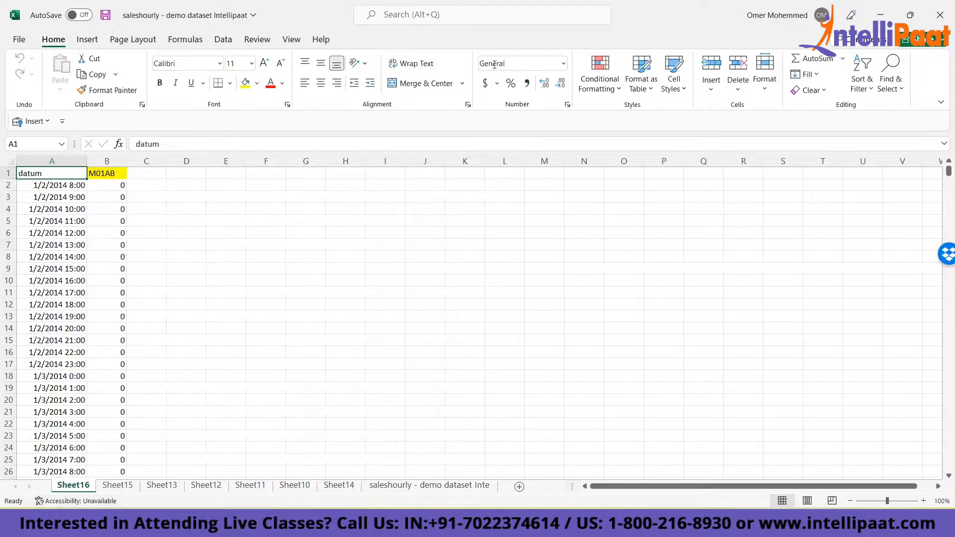
key("alt+Tab")
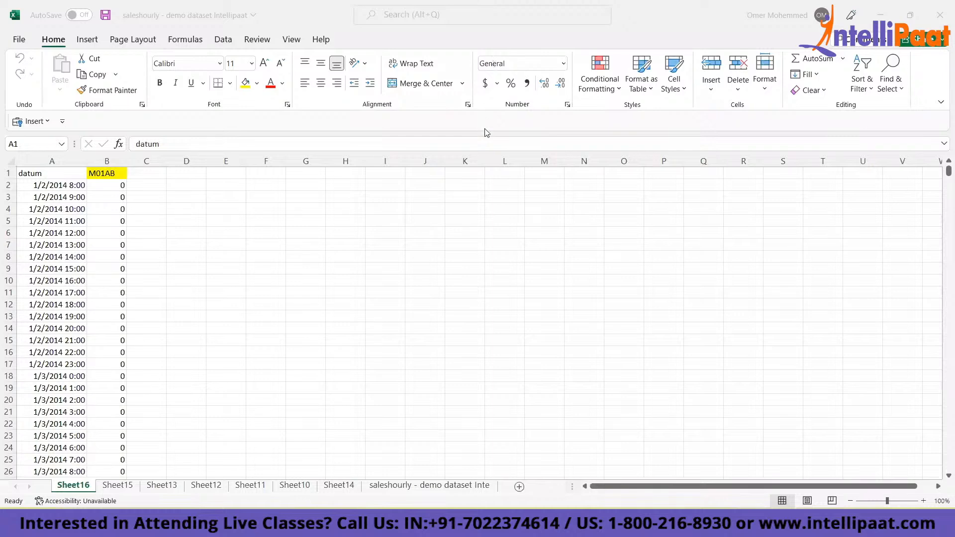
left_click(57, 178)
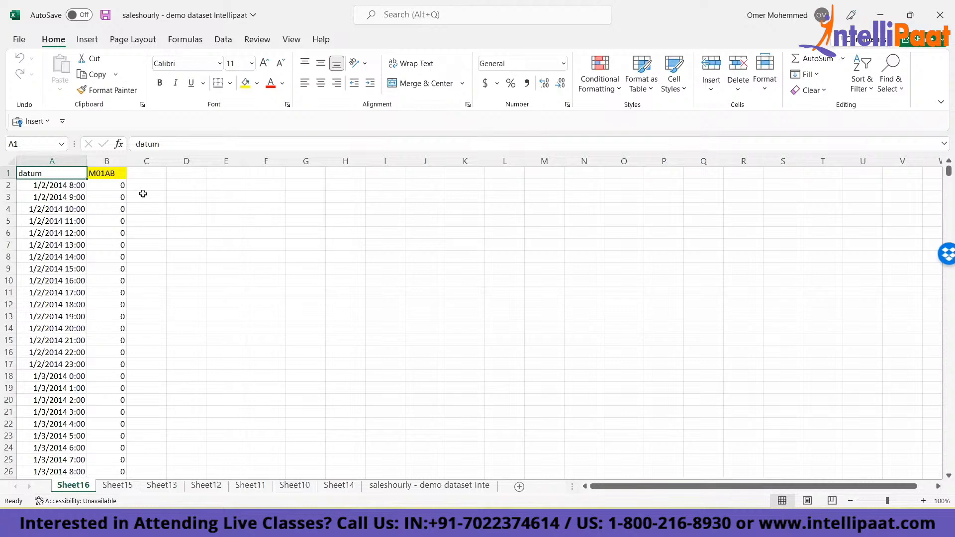
left_click(34, 198)
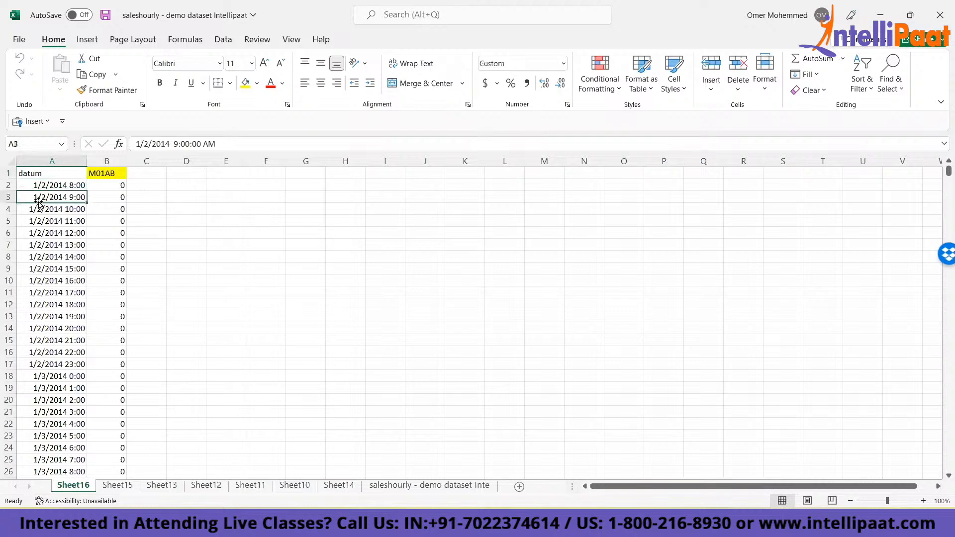
left_click(46, 178)
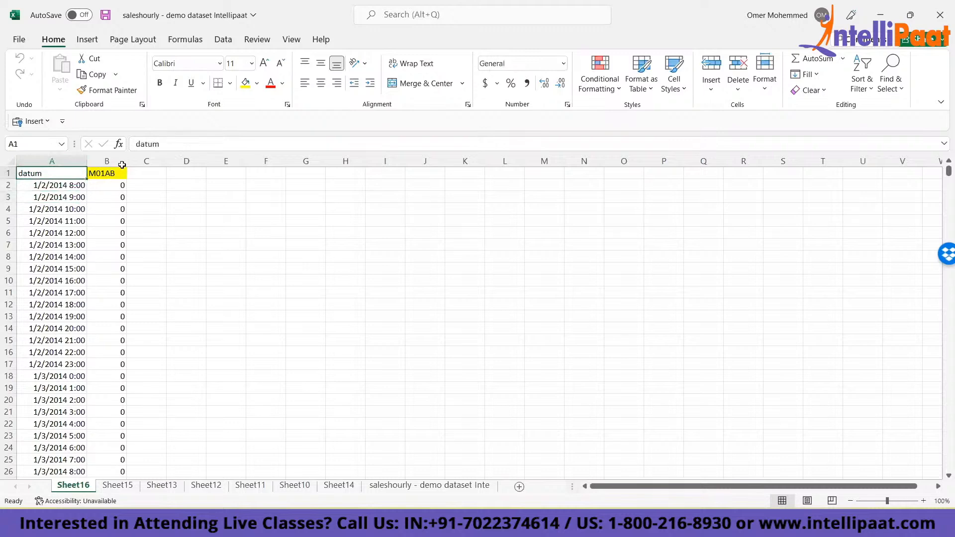
- Page through the sheets from Sheet15 to the saleshourly dataset and back, checking which drug category columns each one holds
left_click(127, 487)
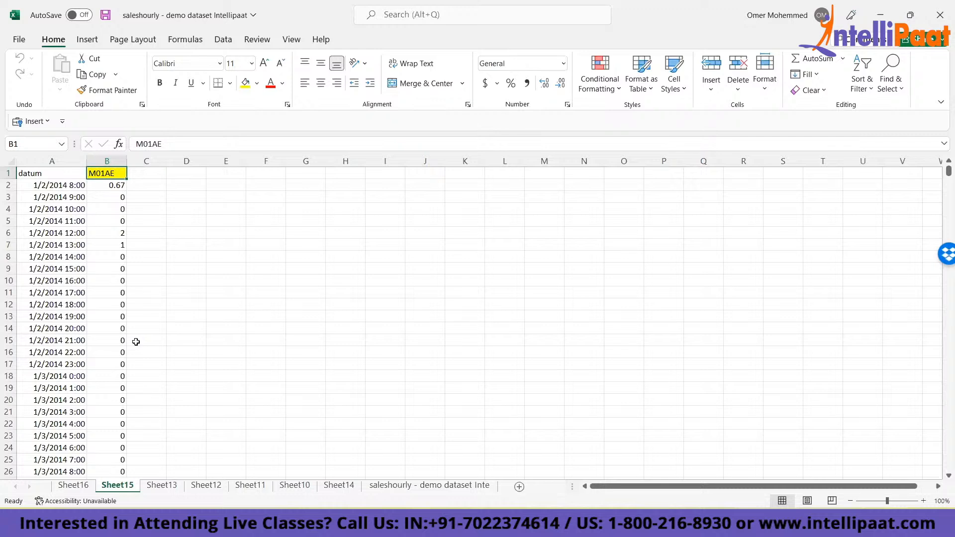
key("ctrl+Page_Down")
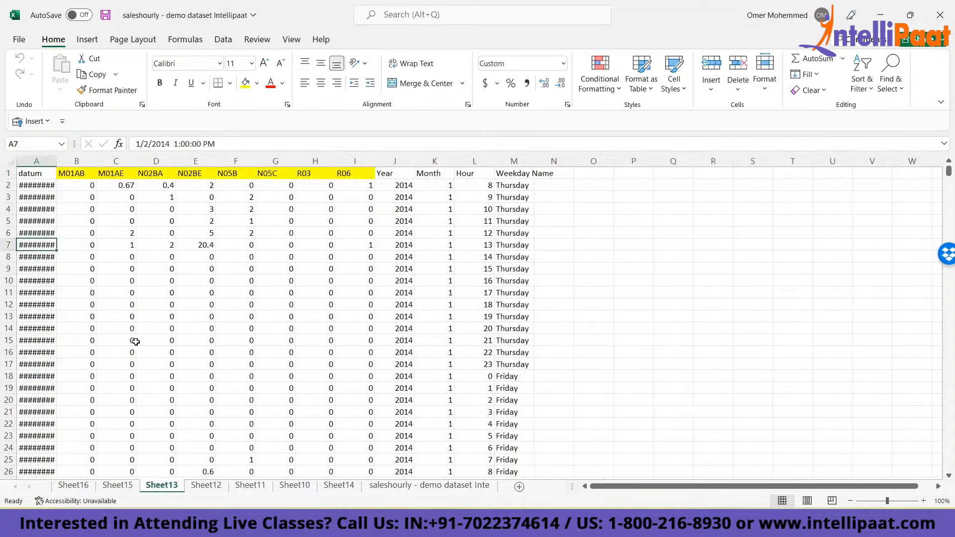
key("ctrl+Page_Down")
key("ctrl+Page_Down")
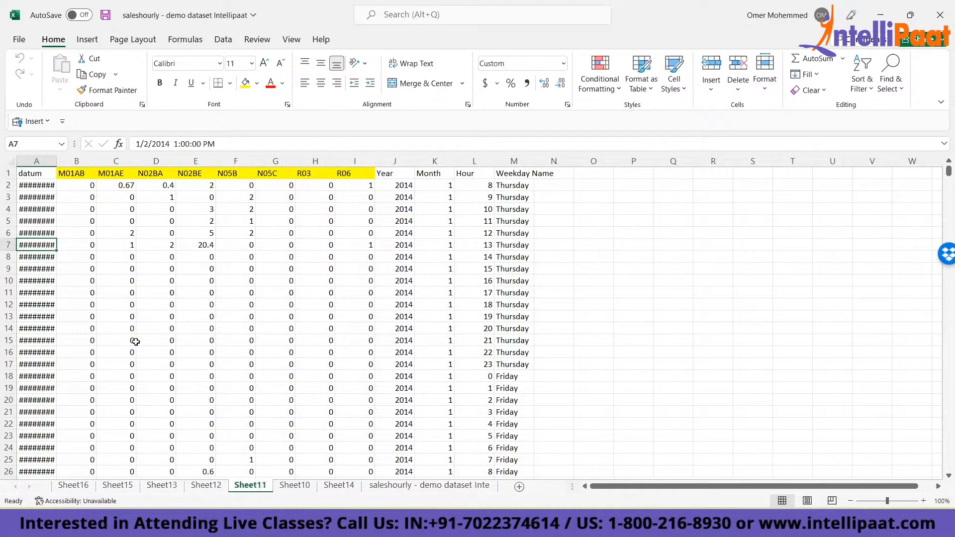
key("ctrl+Page_Down")
key("ctrl+Page_Down")
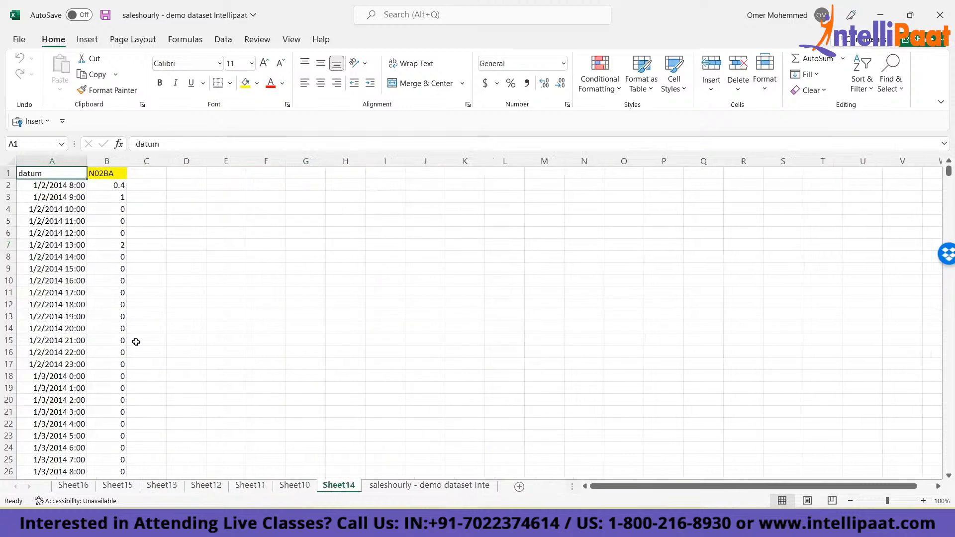
key("ctrl+Page_Down")
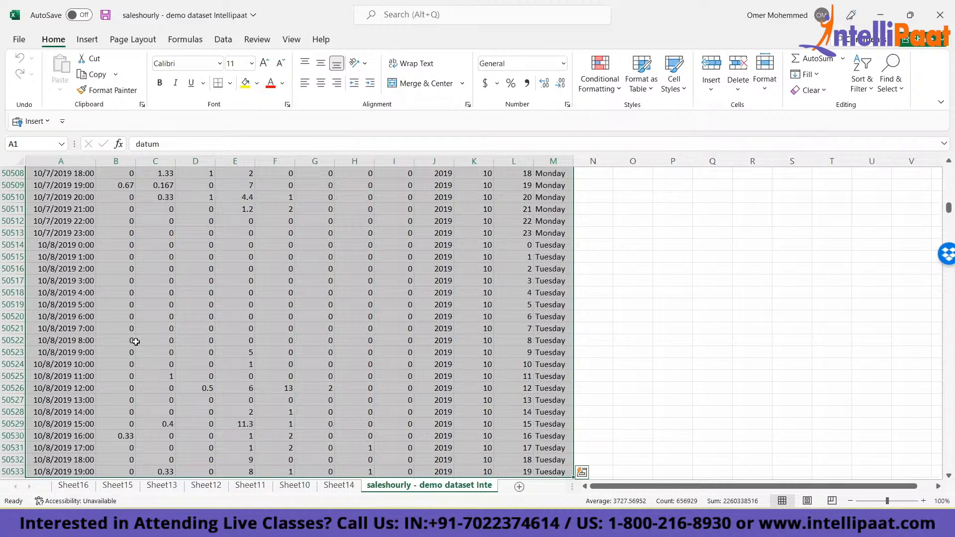
key("ctrl+Page_Up")
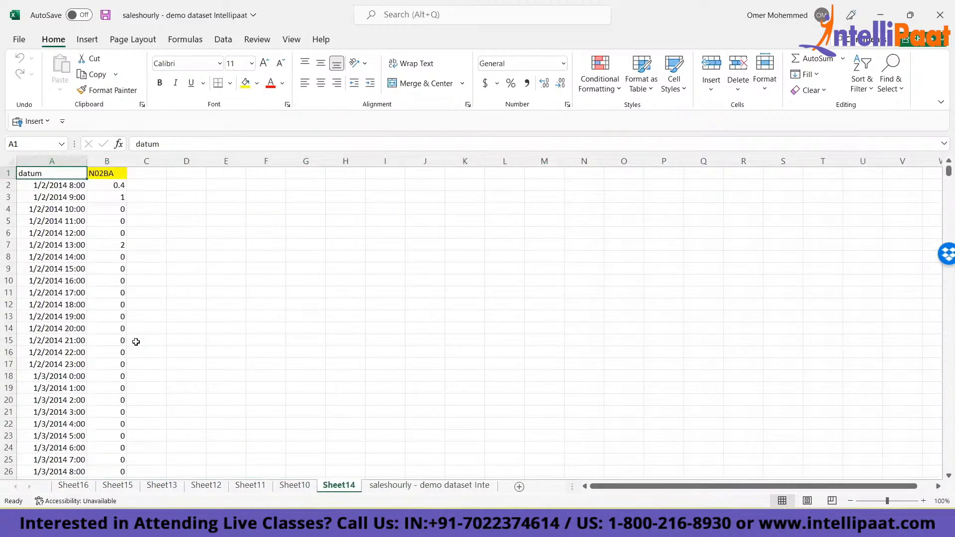
key("ctrl+Page_Up")
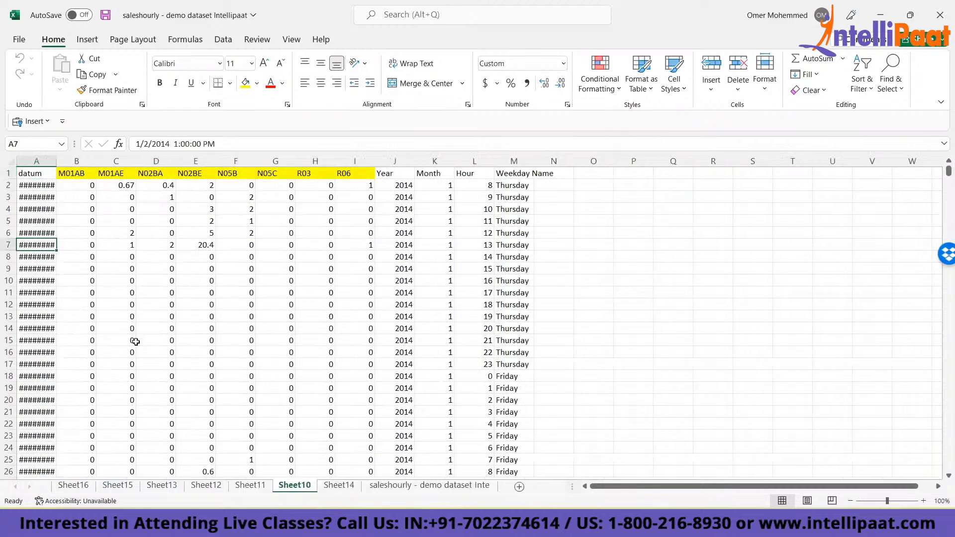
key("ctrl+Page_Up")
key("ctrl+Page_Up")
key("ctrl+Page_Up")
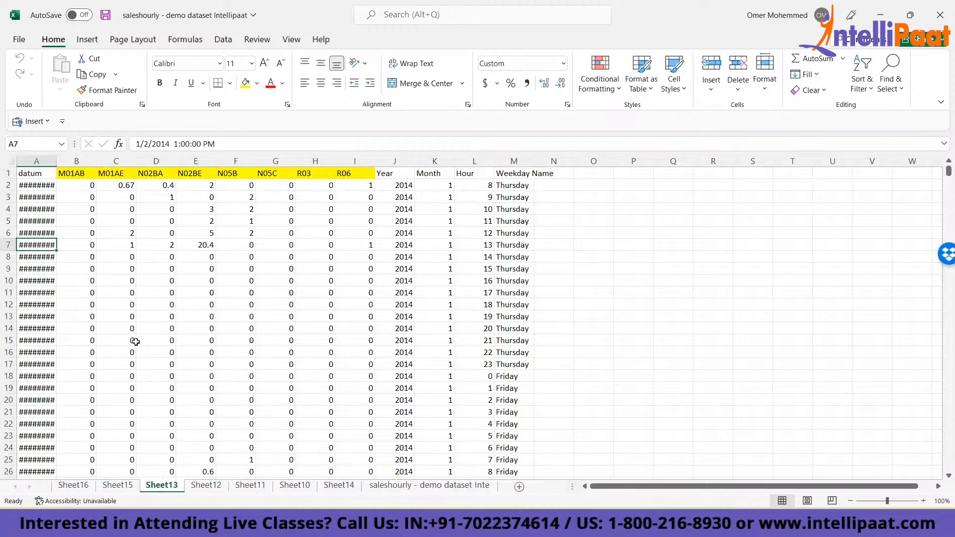
key("ctrl+Page_Up")
key("ctrl+Page_Up")
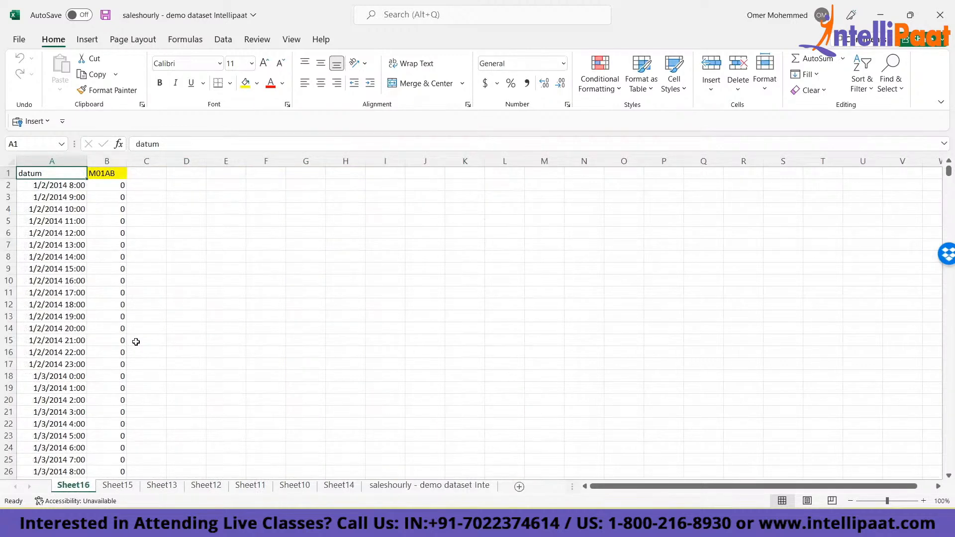
key("ctrl+Page_Down")
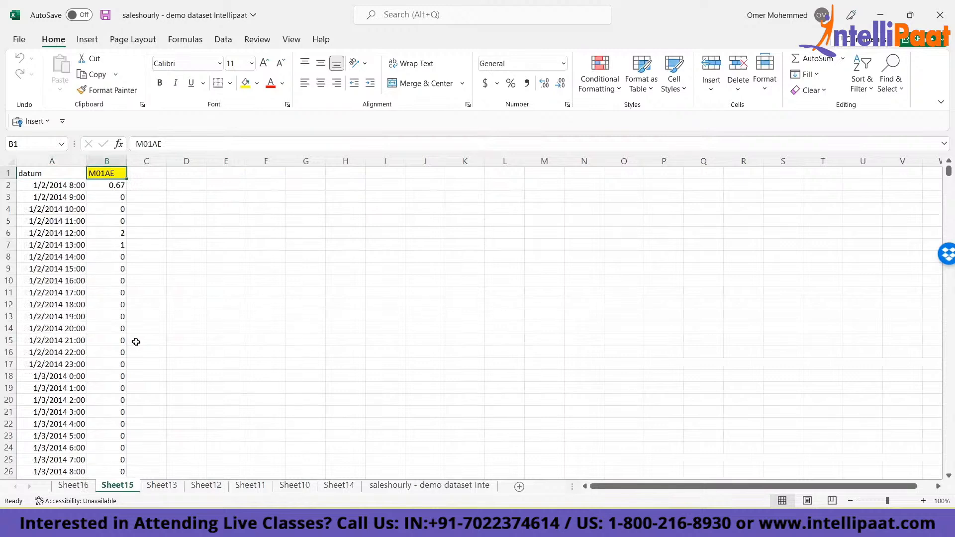
- On Sheet13, delete the M01AB and M01AE columns of data down to the last record
key("ctrl+Page_Down")
key("ctrl+Home")
key("Right")
key("Right")
key("Right")
key("Right")
key("Left")
key("Left")
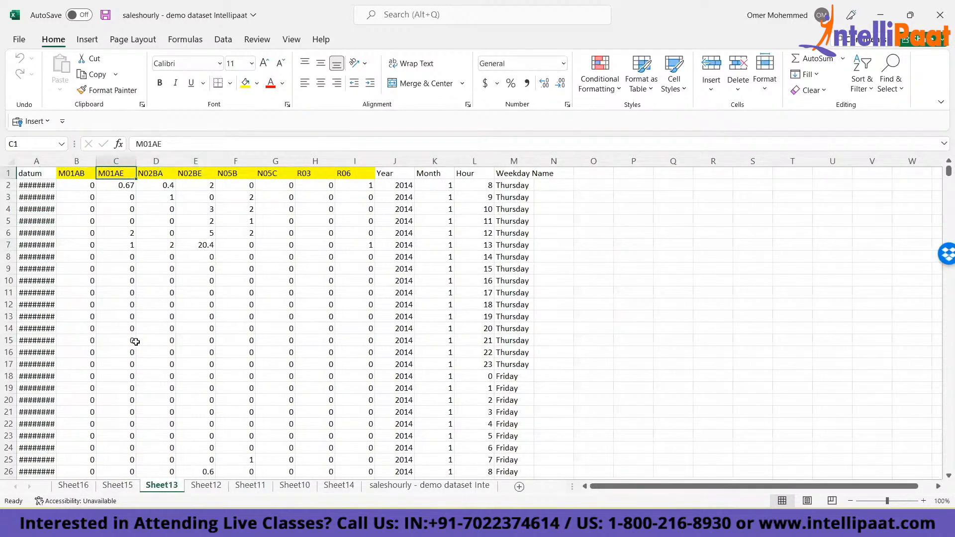
key("shift+Left")
key("ctrl+shift+Down")
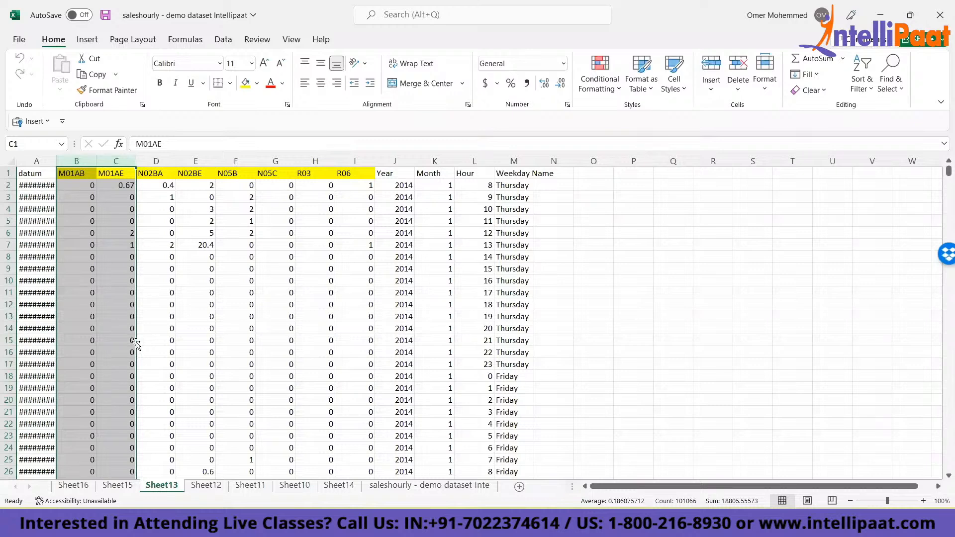
key("ctrl+shift+Up")
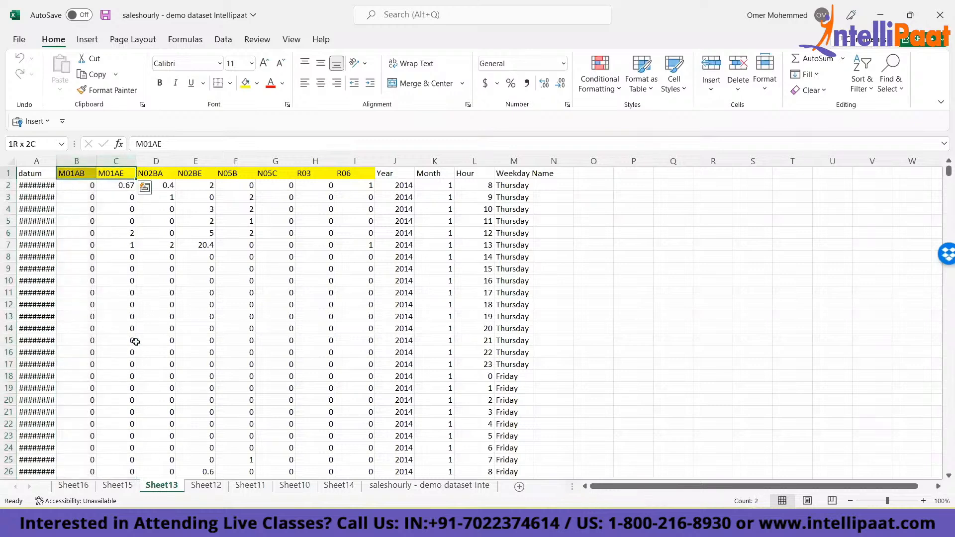
key("shift+Right")
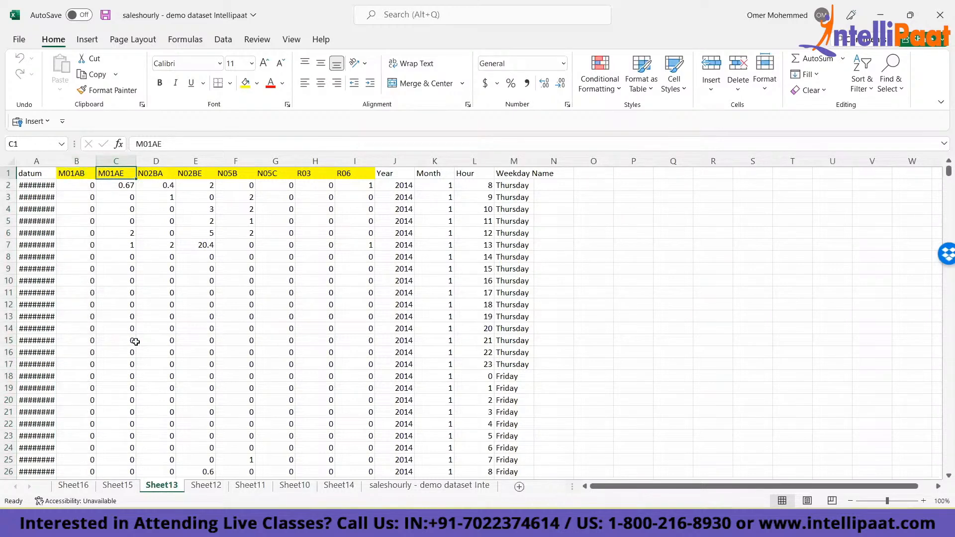
key("shift+Left")
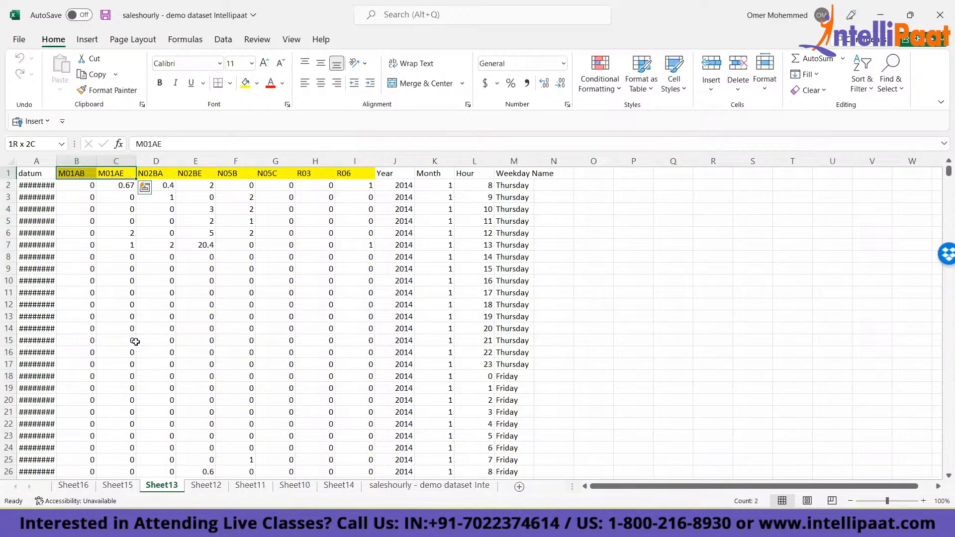
key("ctrl+shift+Down")
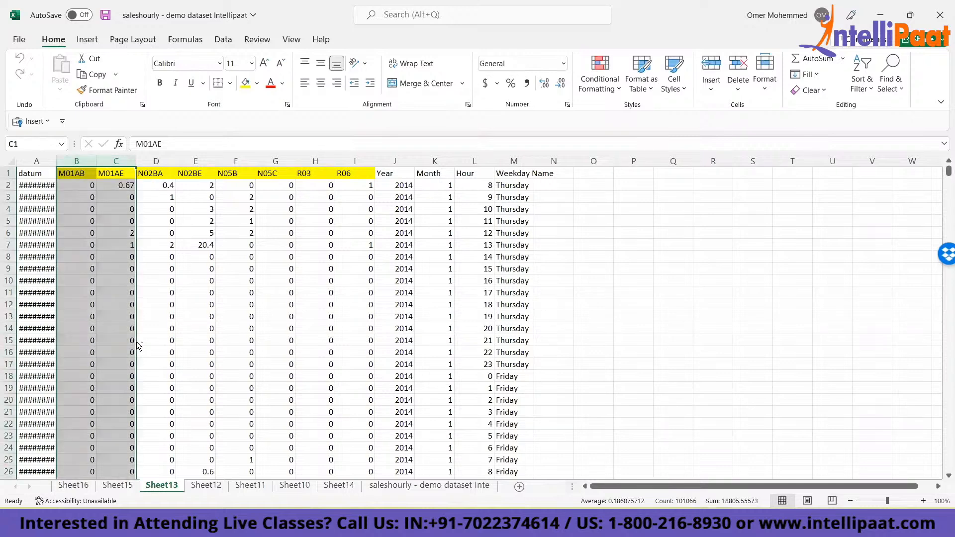
key("ctrl+minus")
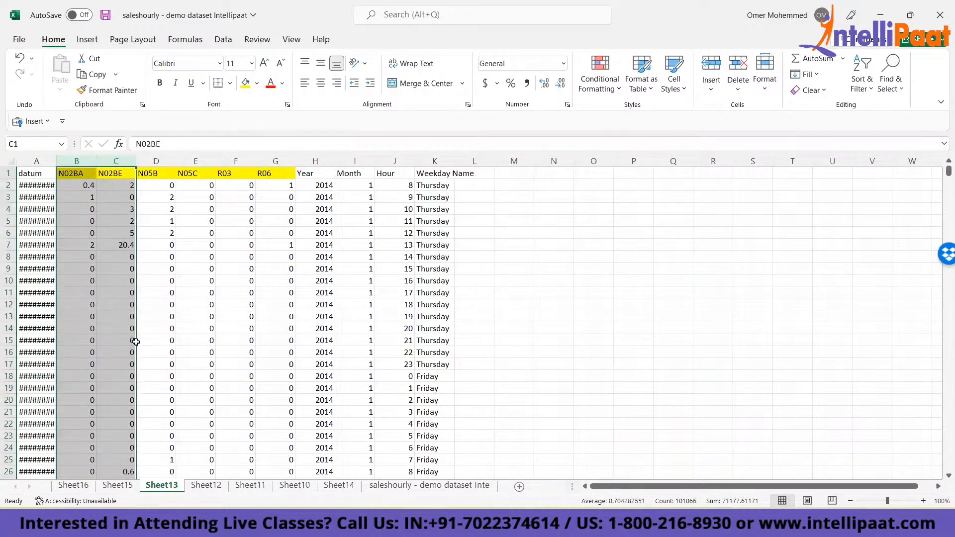
- Remove the N02BE through Weekday Name data from Sheet13, keeping only datum and N02BA
key("Up")
key("ctrl+shift+Right")
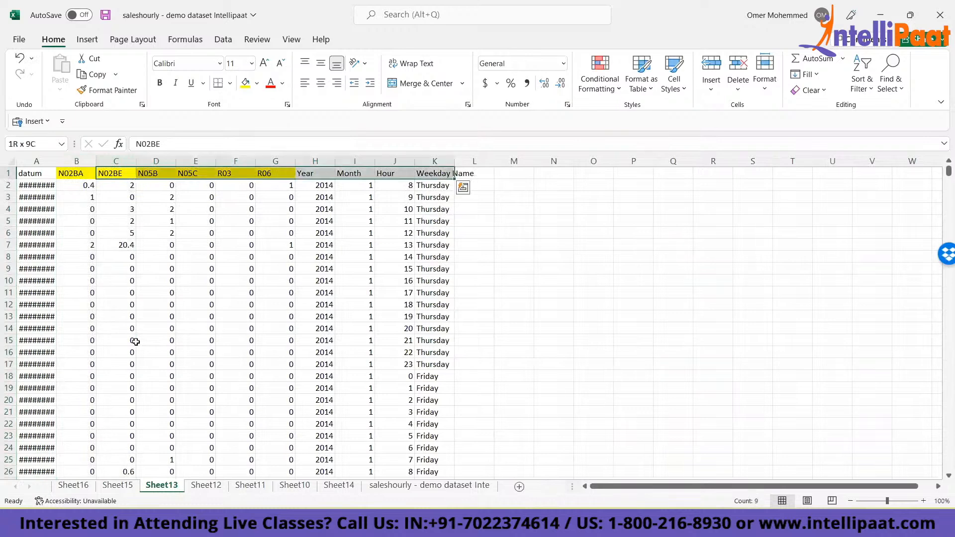
key("ctrl+shift+Down")
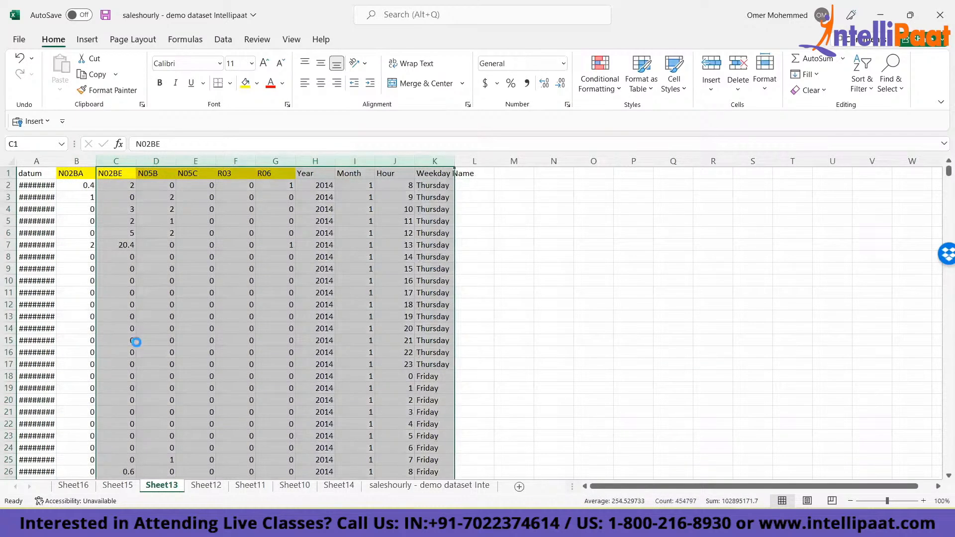
key("Delete")
key("ctrl+Home")
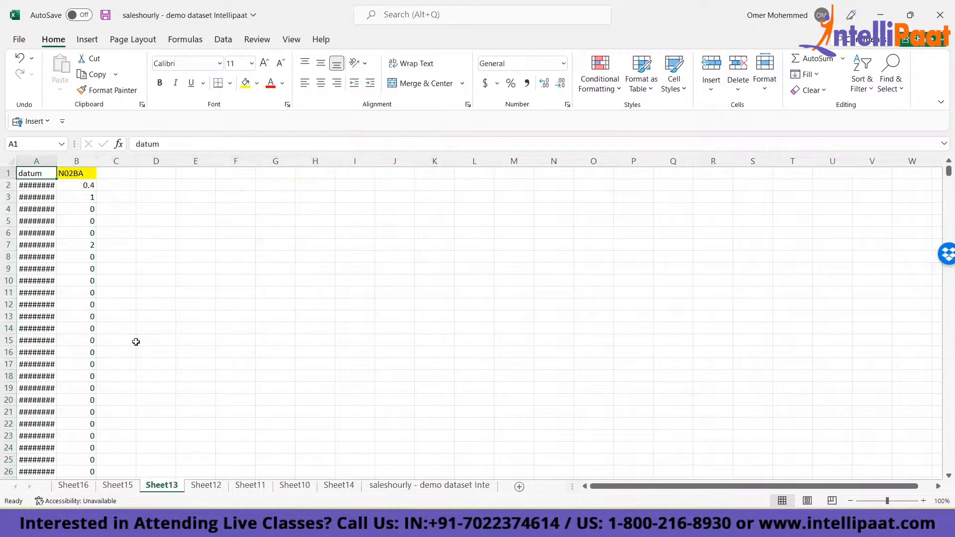
- Auto-fit the width of the datum column on Sheet13
key("Down")
key("Down")
key("Down")
key("Down")
key("Down")
key("Down")
key("Down")
key("ctrl+Home")
key("ctrl+shift+Down")
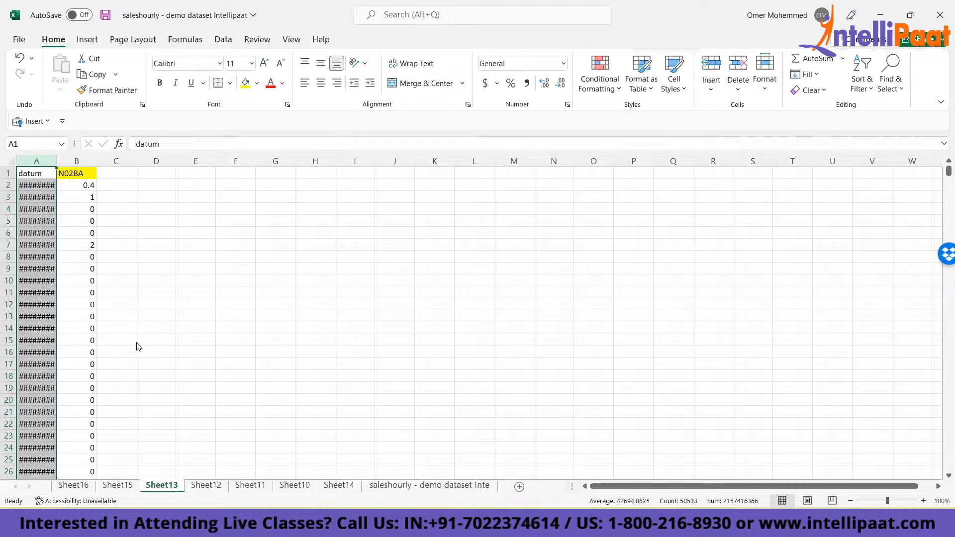
key("alt")
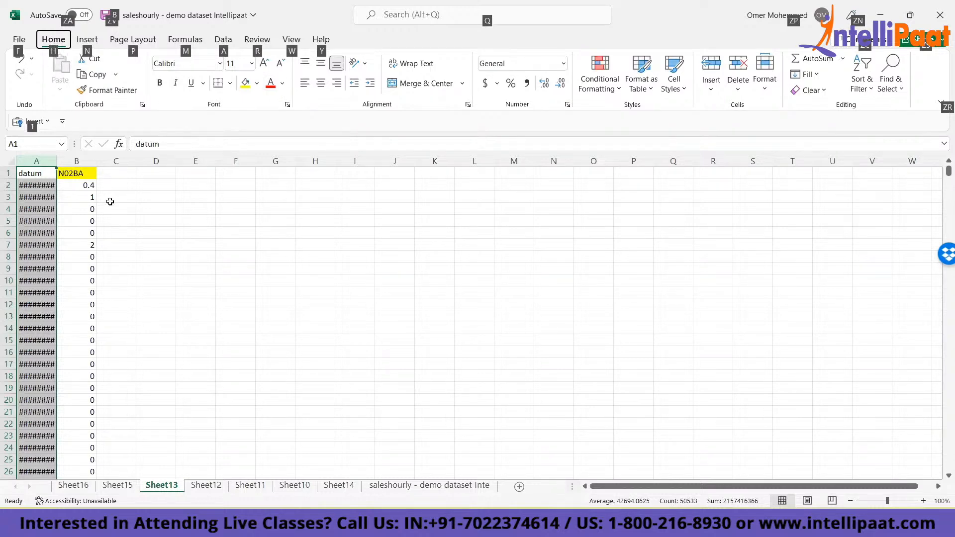
key("h")
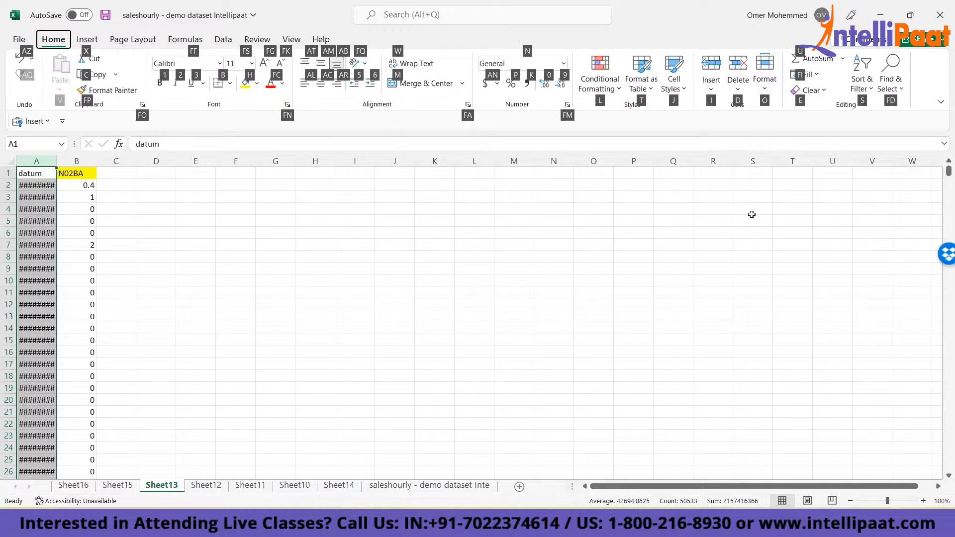
key("o")
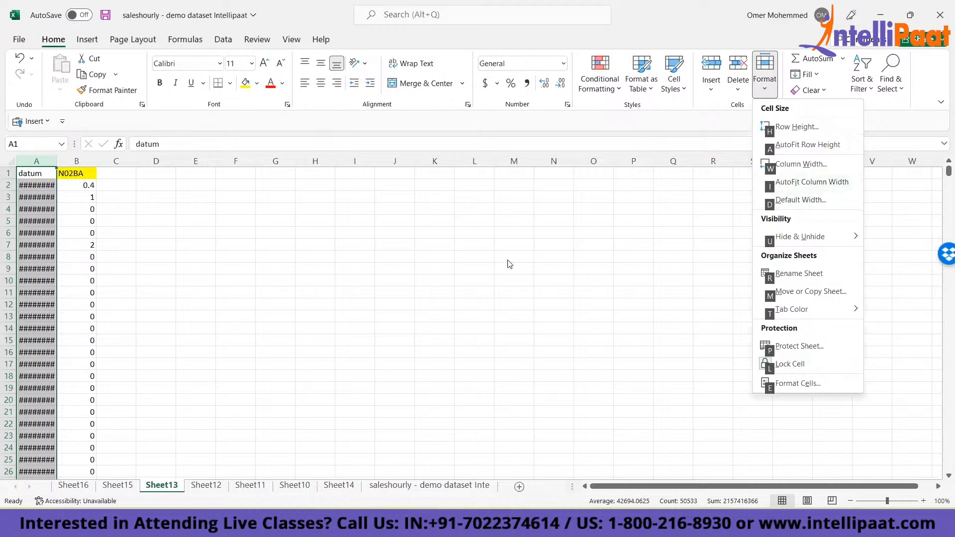
key("i")
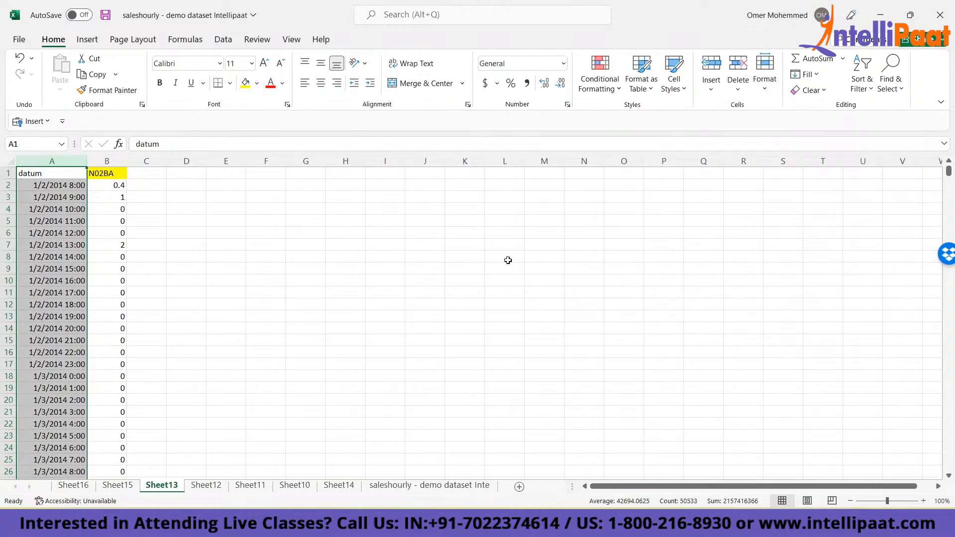
key("Up")
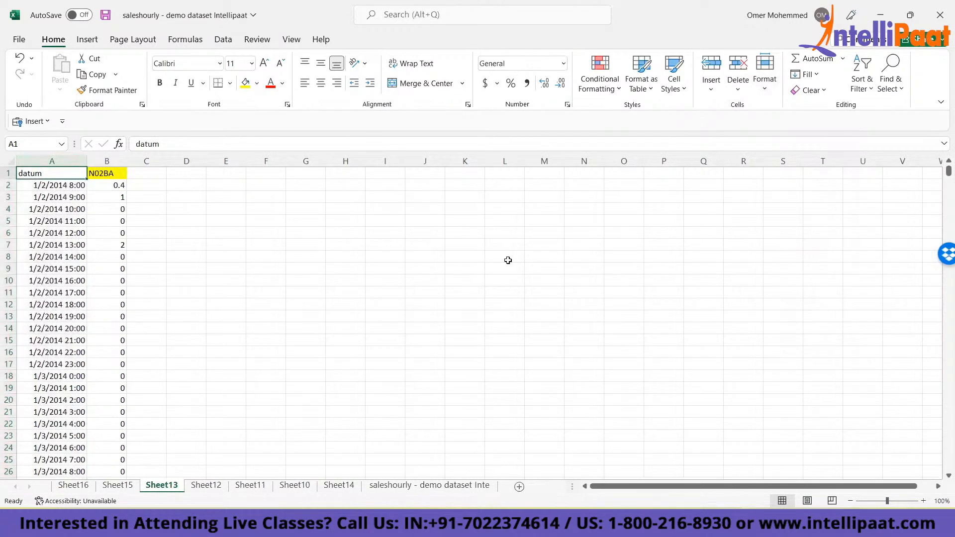
key("Right")
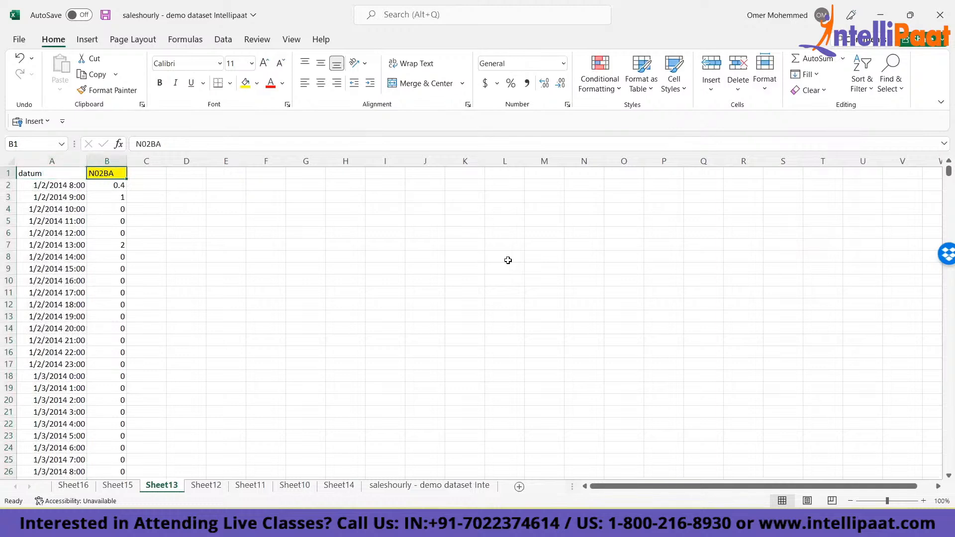
key("Left")
- On Sheet12, delete the M01AB, M01AE and N02BA columns of data down to the last record
left_click(211, 486)
key("Up")
key("Up")
key("Up")
key("Up")
key("Up")
key("Up")
key("Right")
key("shift+Right")
key("shift+Right")
key("ctrl+shift+Down")
key("ctrl+minus")
key("Return")
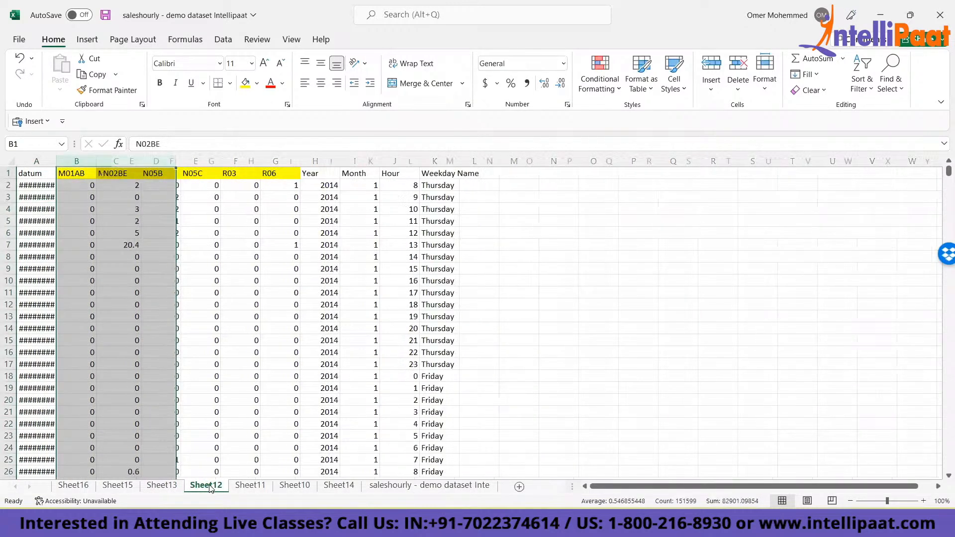
- Delete the N05B through Weekday Name columns of data on Sheet12, keeping only datum and N02BE
key("Right")
key("shift+Right")
key("shift+Right")
key("shift+Right")
key("shift+Right")
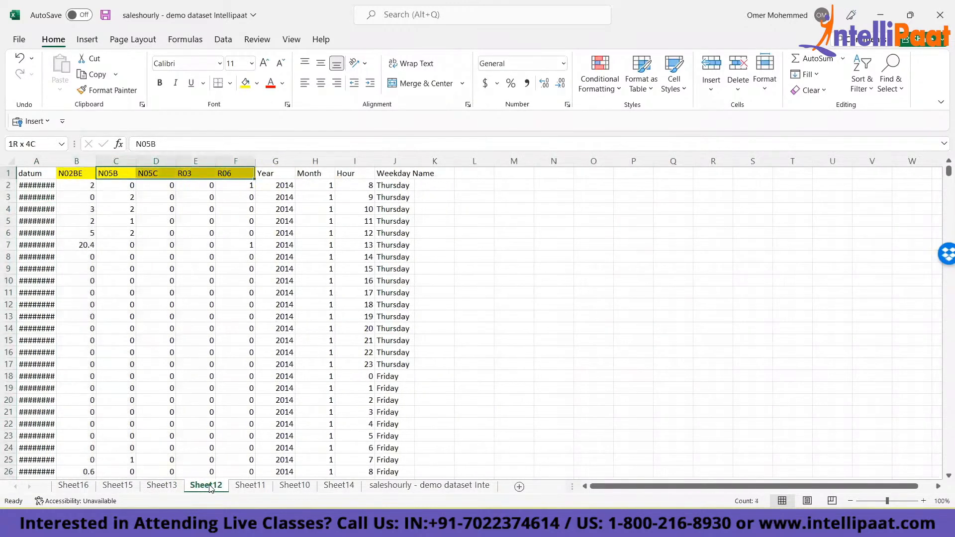
key("shift+Right")
key("shift+Right")
key("shift+Right")
key("ctrl+shift+Down")
key("ctrl+minus")
key("Return")
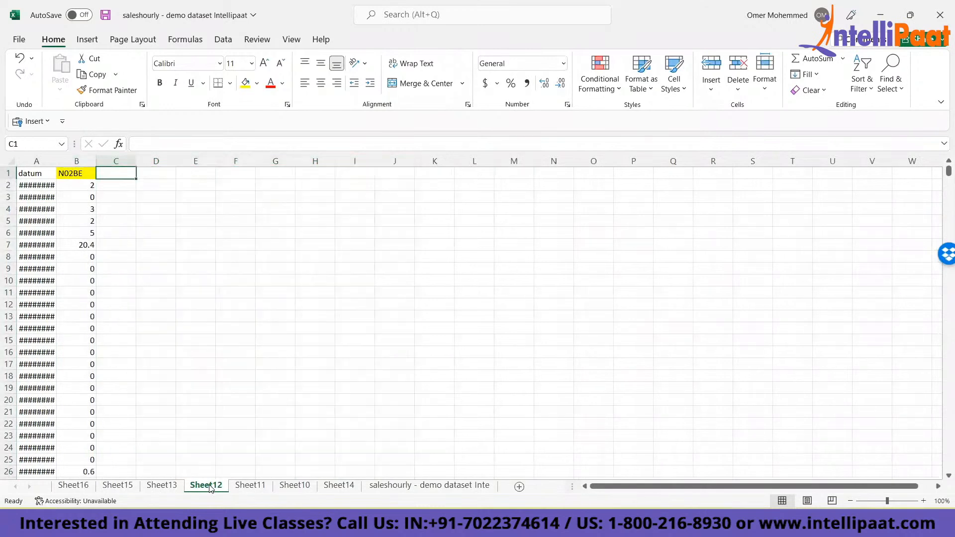
- On Sheet11, delete the M01AB through N02BE columns of data down to the last record
key("ctrl+Page_Down")
key("Up")
key("Up")
key("Up")
key("Up")
key("Up")
key("Up")
key("Right")
key("Right")
key("Right")
key("Right")
key("Right")
key("Left")
key("shift+Left")
key("shift+Left")
key("shift+Left")
key("ctrl+shift+Down")
key("ctrl+minus")
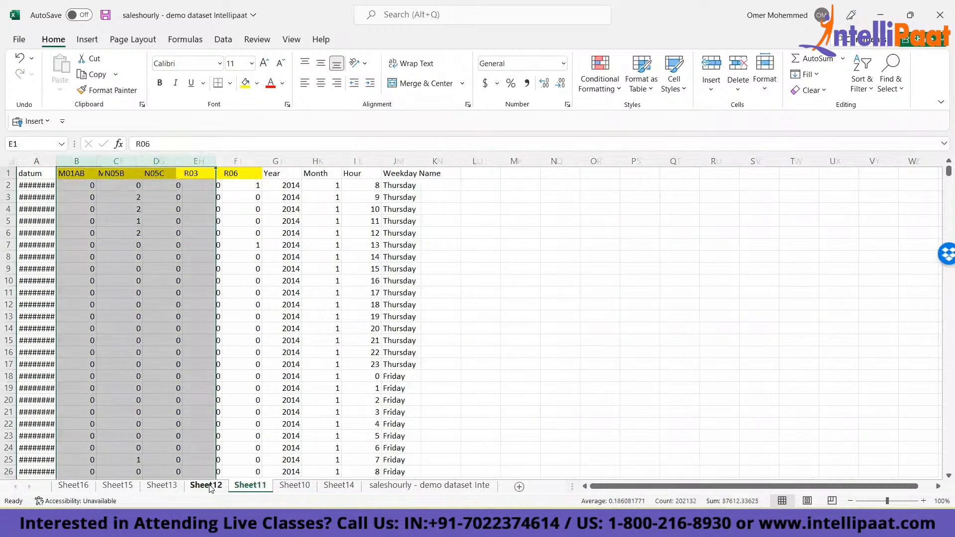
- Delete the N05C through Weekday Name columns of data on Sheet11, keeping only datum and N05B
key("Return")
key("Up")
key("Left")
key("Left")
key("ctrl+shift+Right")
key("ctrl+shift+Down")
key("Delete")
key("Left")
- On Sheet10, delete the M01AB through N05B columns of data down to the last record
key("ctrl+Page_Down")
key("Up")
key("Up")
key("Up")
key("Up")
key("Up")
key("Up")
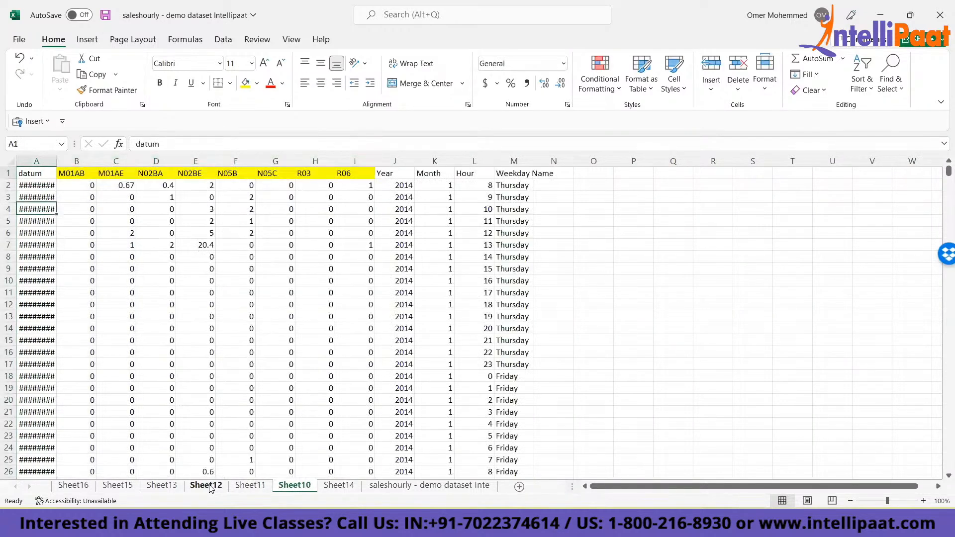
key("Right")
key("shift+Right")
key("shift+Right")
key("shift+Right")
key("shift+Right")
key("ctrl+shift+Down")
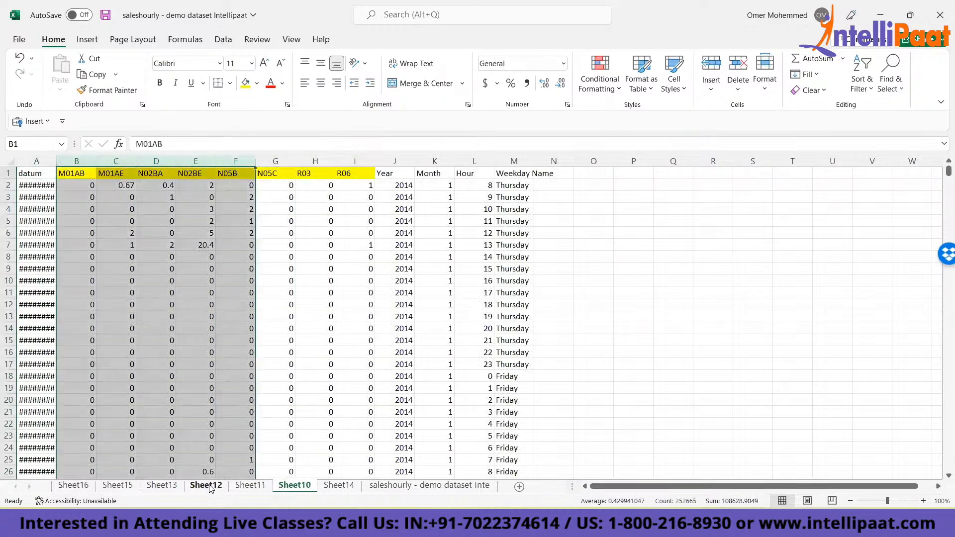
key("ctrl+minus")
key("Return")
- Clear the R03 through Weekday Name columns of data on Sheet10, keeping only datum and N05C
key("Right")
key("ctrl+shift+Right")
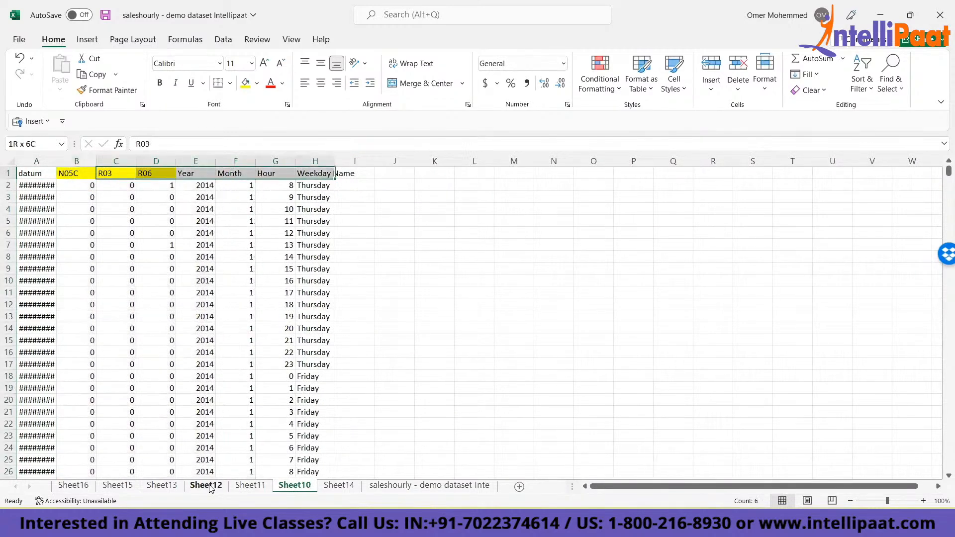
key("ctrl+shift+Down")
key("Delete")
key("Up")
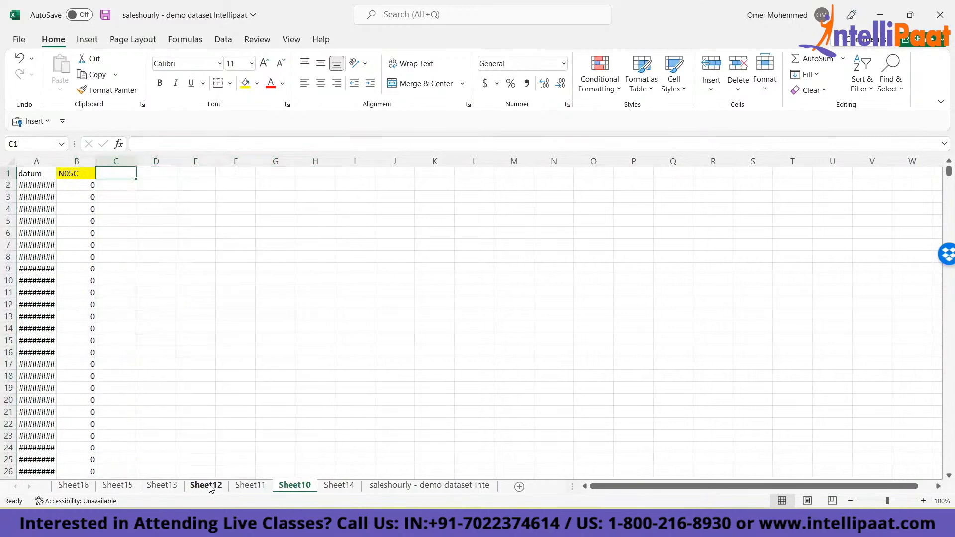
- Compare the categories kept on Sheet10 and Sheet14 with the column headers of the full dataset sheet
key("ctrl+Page_Down")
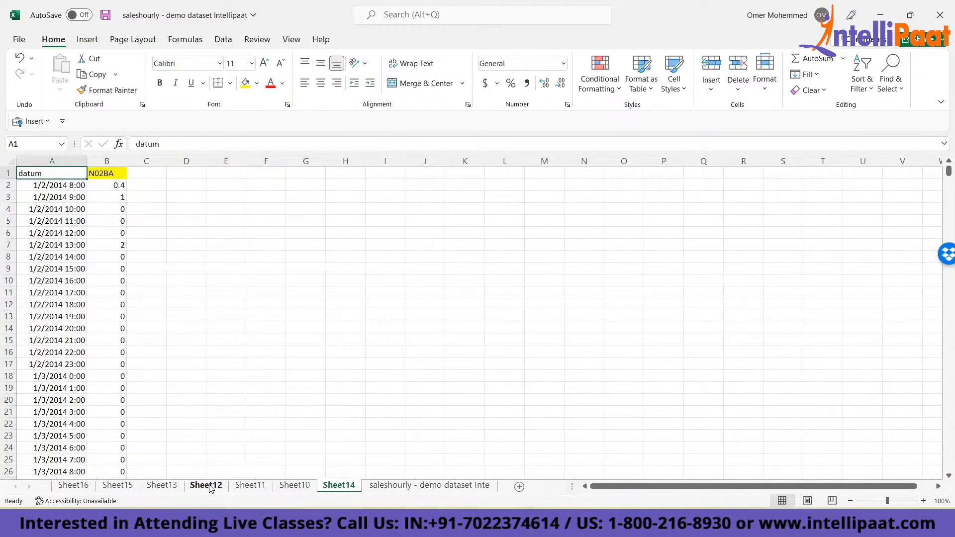
key("ctrl+Page_Up")
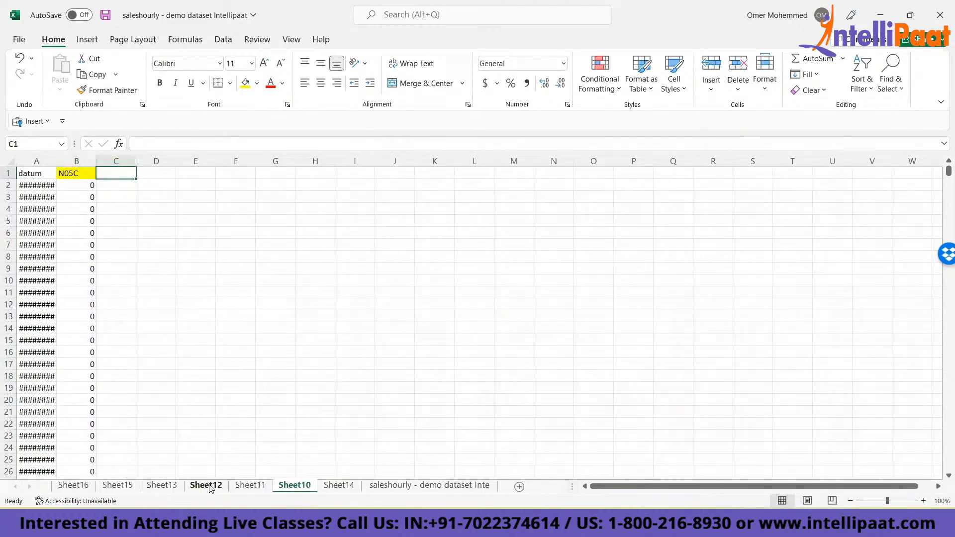
key("ctrl+Page_Down")
key("ctrl+Page_Down")
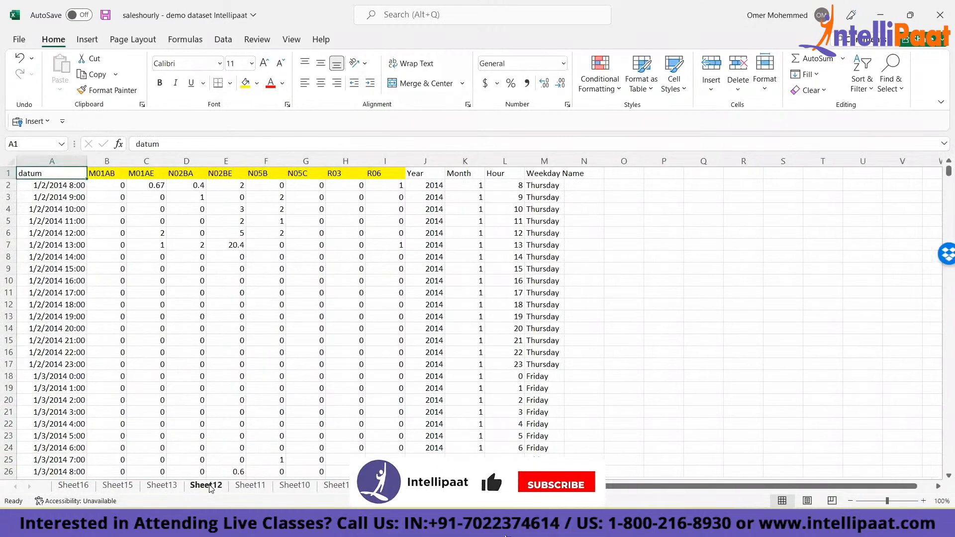
key("Right")
key("Right")
key("Right")
key("Right")
key("Right")
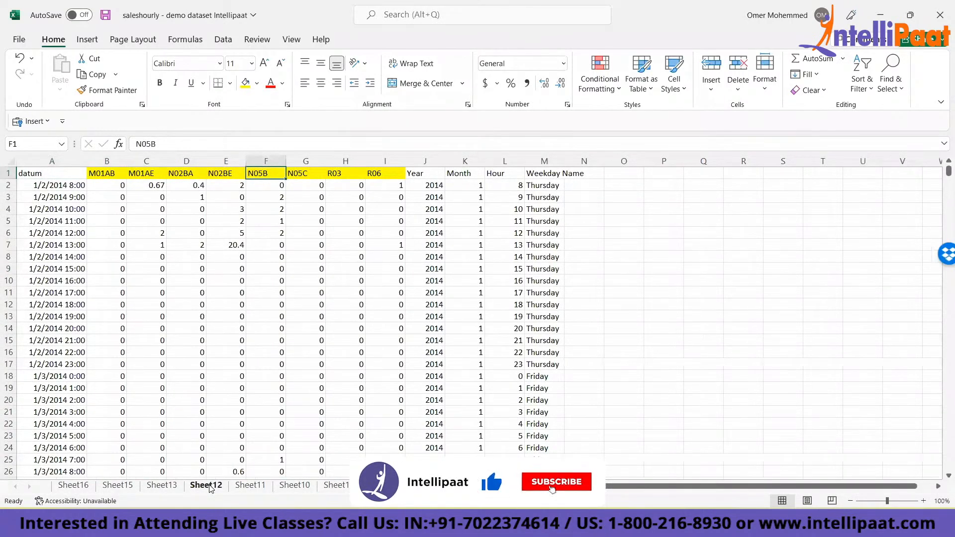
- Go through the sheets from Sheet14 back to Sheet16 and on to Sheet10, checking which drug category each one keeps
key("ctrl+Page_Up")
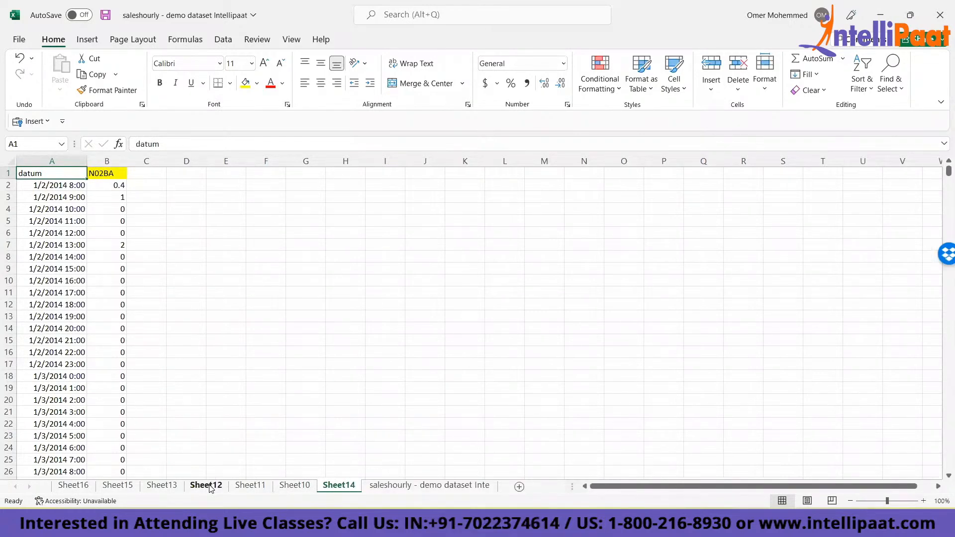
key("ctrl+Page_Up")
key("ctrl+Page_Up")
key("ctrl+Page_Up")
key("ctrl+Page_Up")
key("ctrl+Page_Up")
key("ctrl+Page_Up")
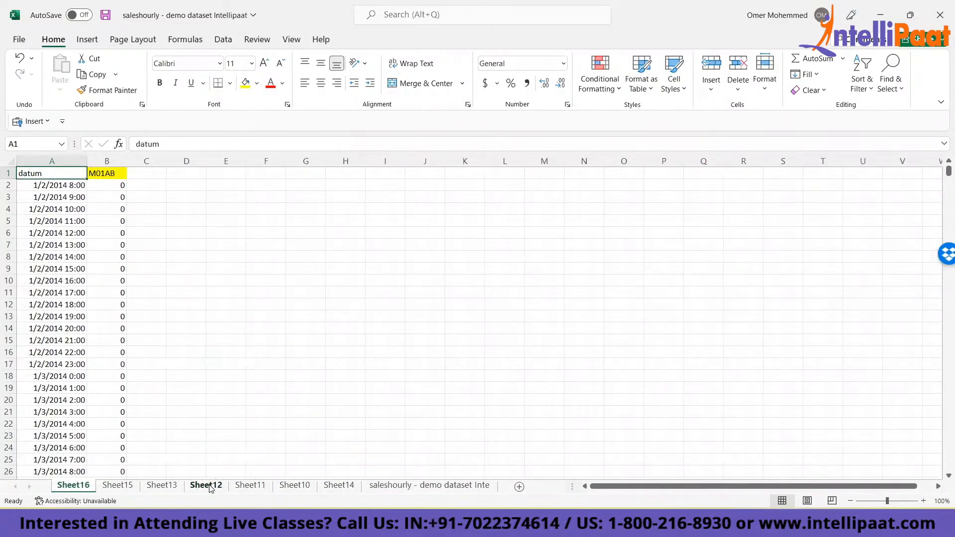
key("Right")
key("ctrl+Page_Down")
key("ctrl+Page_Down")
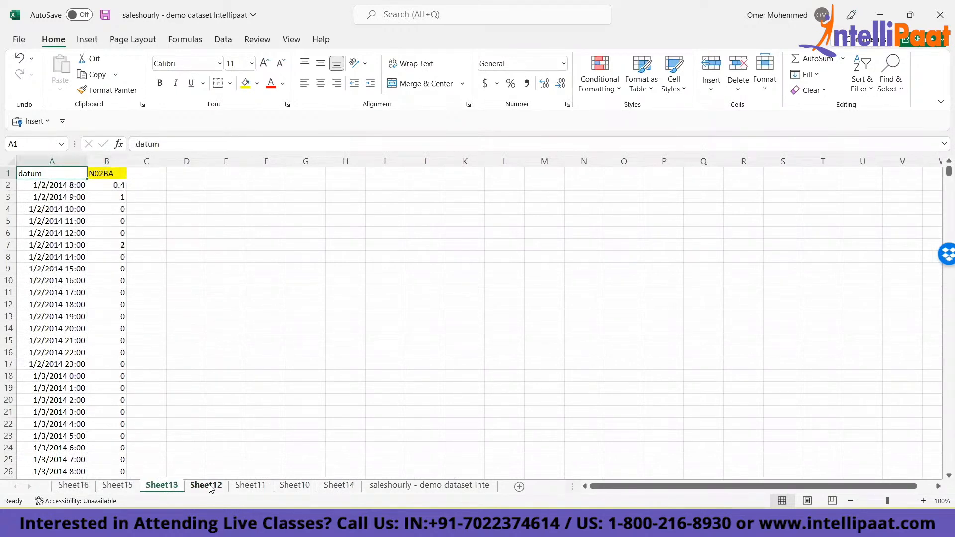
key("Right")
key("ctrl+Page_Down")
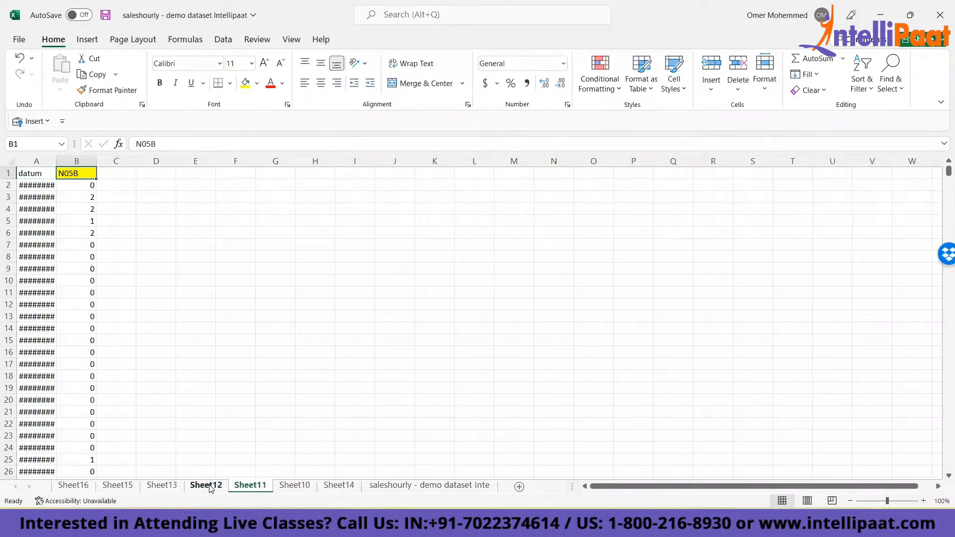
key("ctrl+Page_Down")
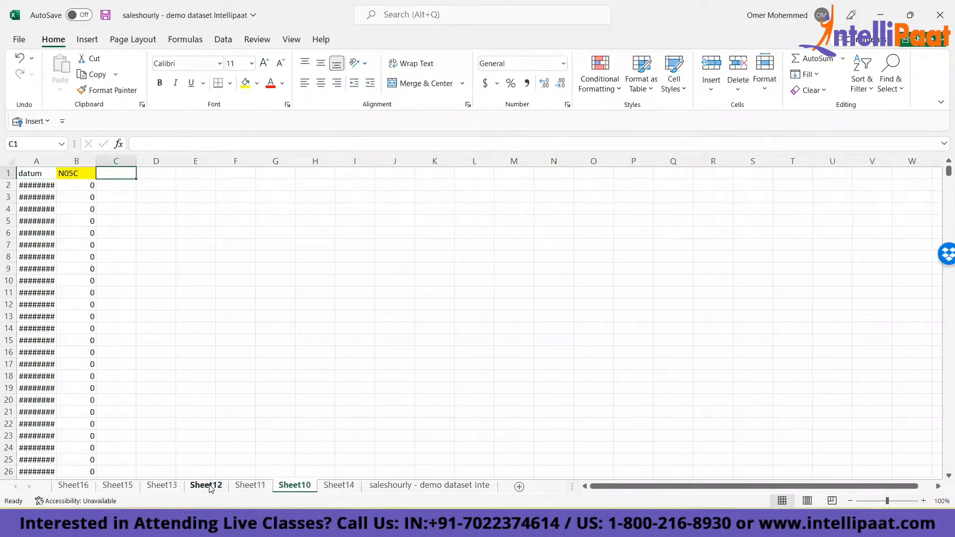
key("ctrl+Page_Up")
- Check the category headers from Sheet13 to Sheet14 for a sheet that duplicates a category
left_click(210, 486)
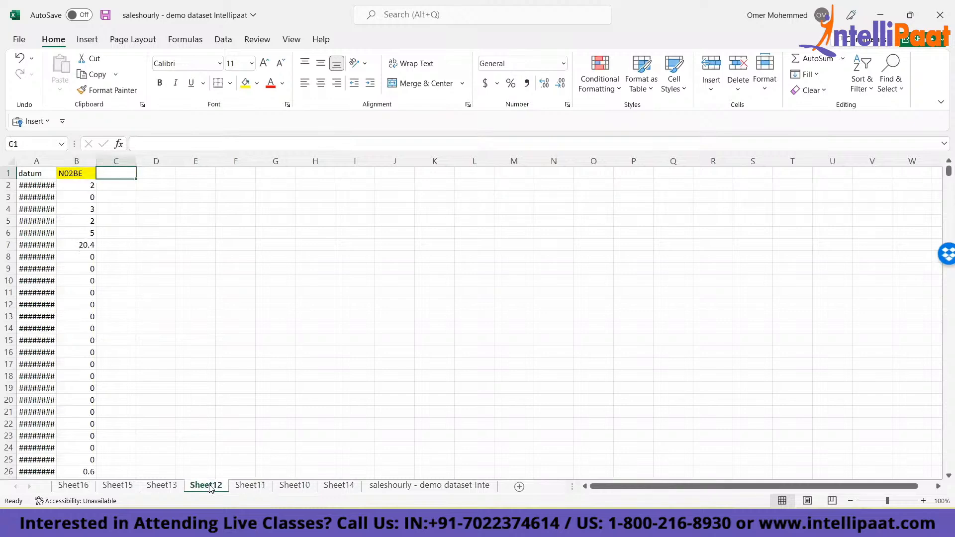
key("ctrl+Page_Up")
key("ctrl+Page_Down")
key("ctrl+Page_Down")
key("ctrl+Page_Down")
key("ctrl+Page_Down")
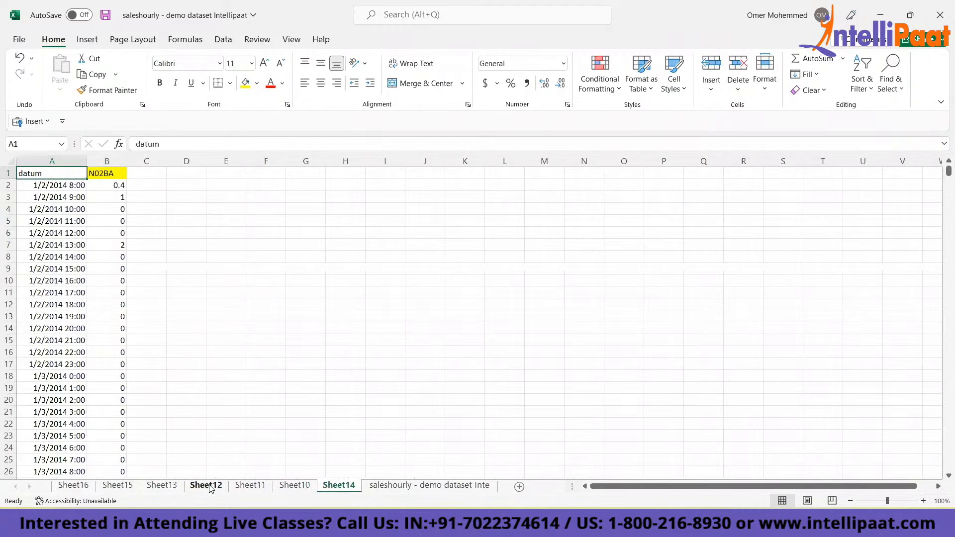
key("ctrl+Page_Up")
key("ctrl+Page_Up")
key("ctrl+Page_Up")
key("ctrl+Page_Up")
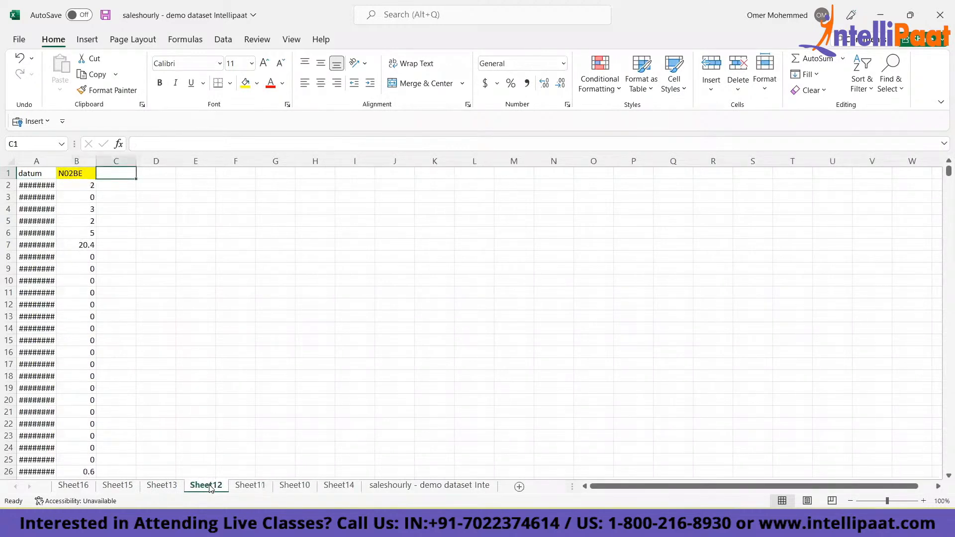
key("ctrl+Page_Down")
key("ctrl+Page_Down")
key("ctrl+Page_Down")
key("ctrl+Page_Down")
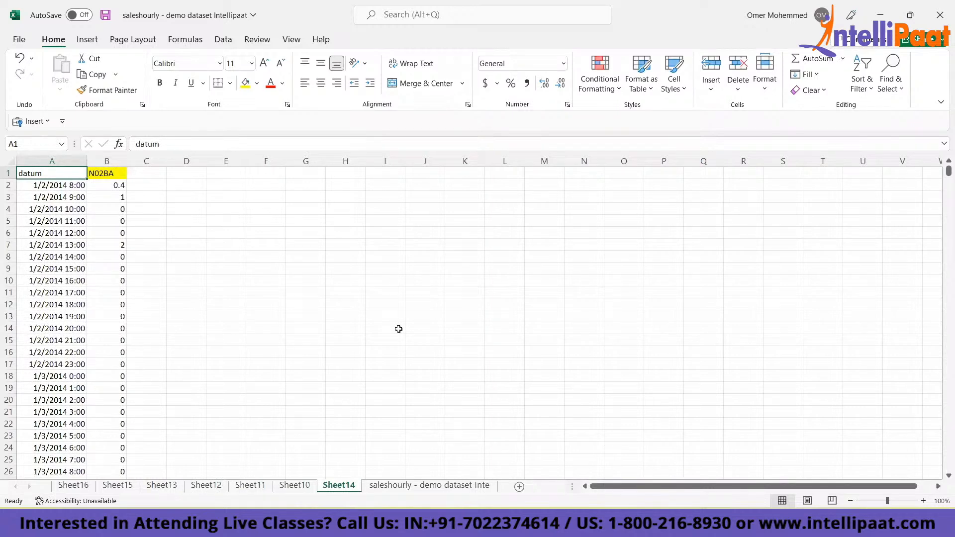
key("alt")
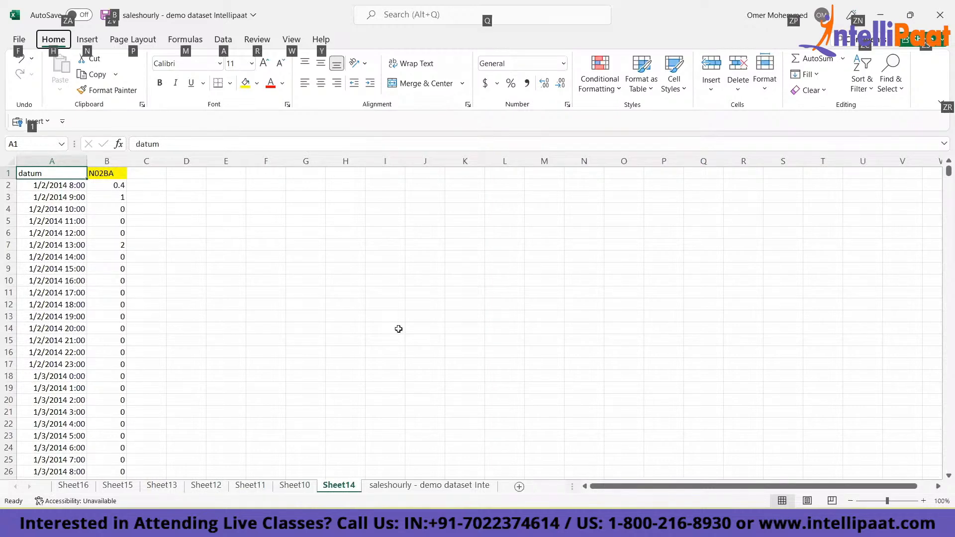
key("h")
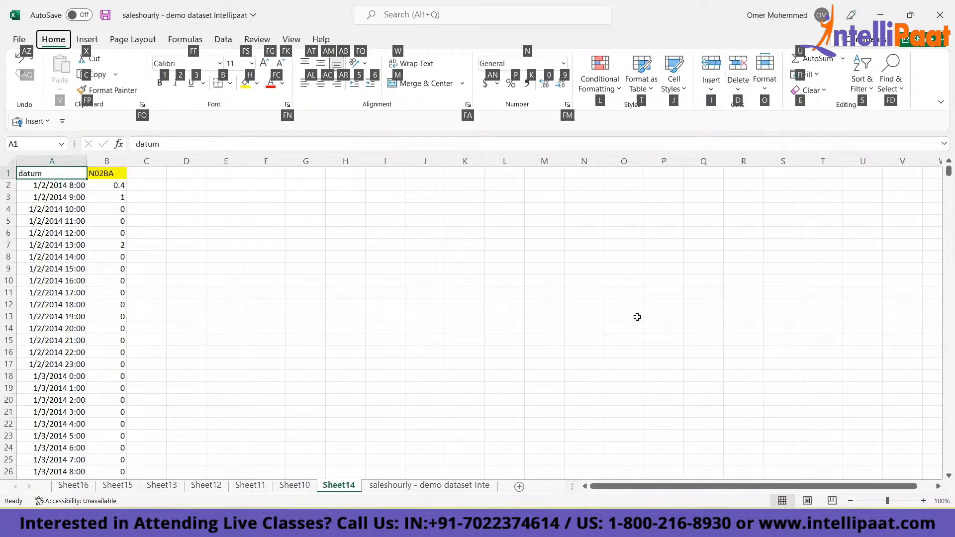
key("d")
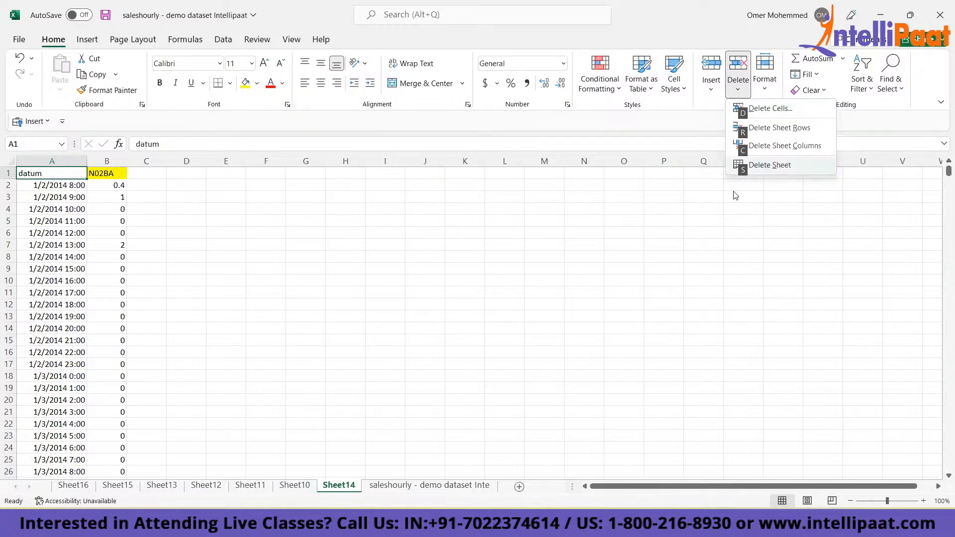
left_click(532, 320)
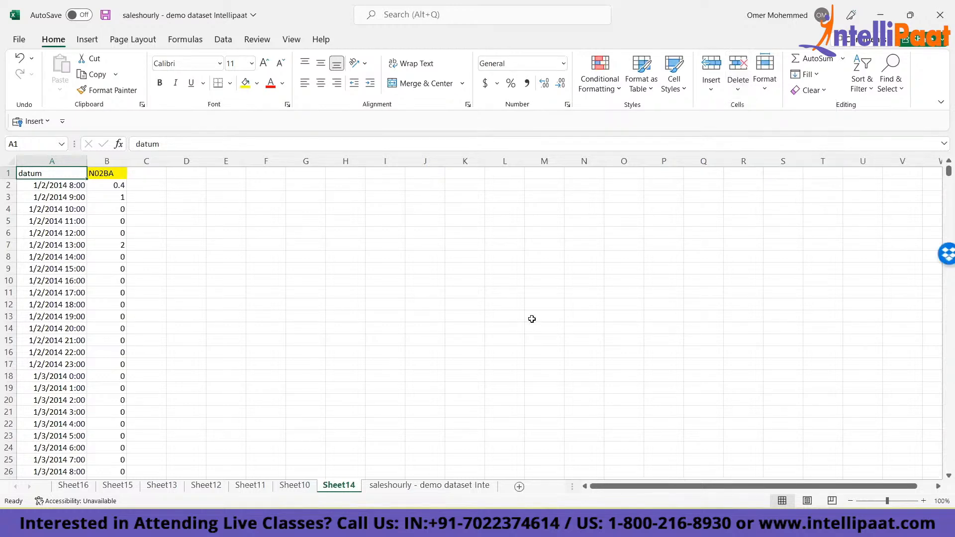
- Delete the duplicate N02BA sheet, Sheet14, from the workbook permanently
key("alt+h")
key("d")
key("s")
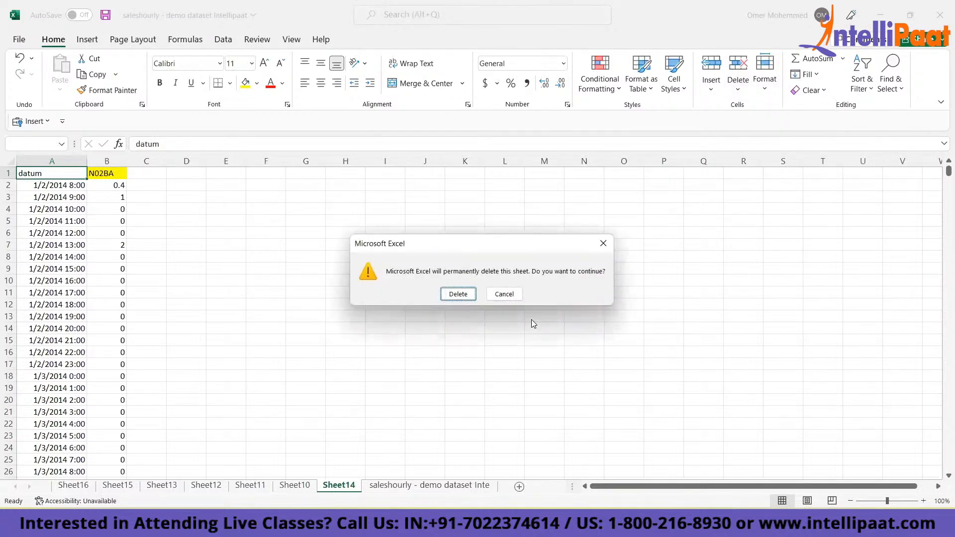
key("Return")
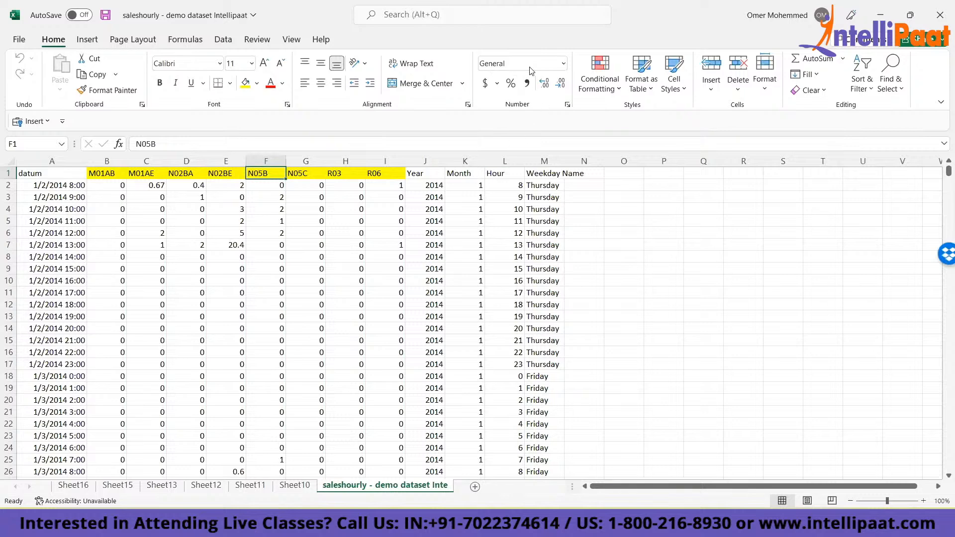
key("alt+Tab")
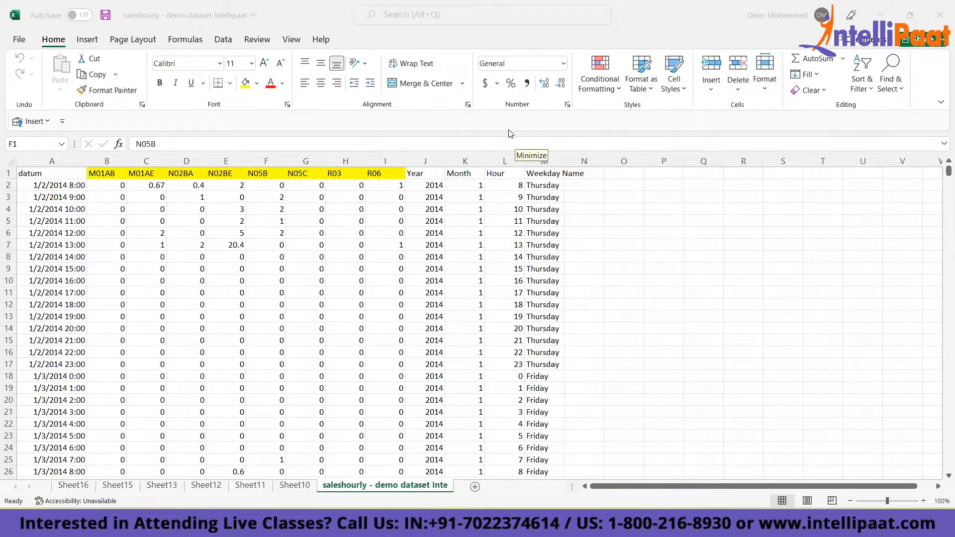
key("alt+Tab")
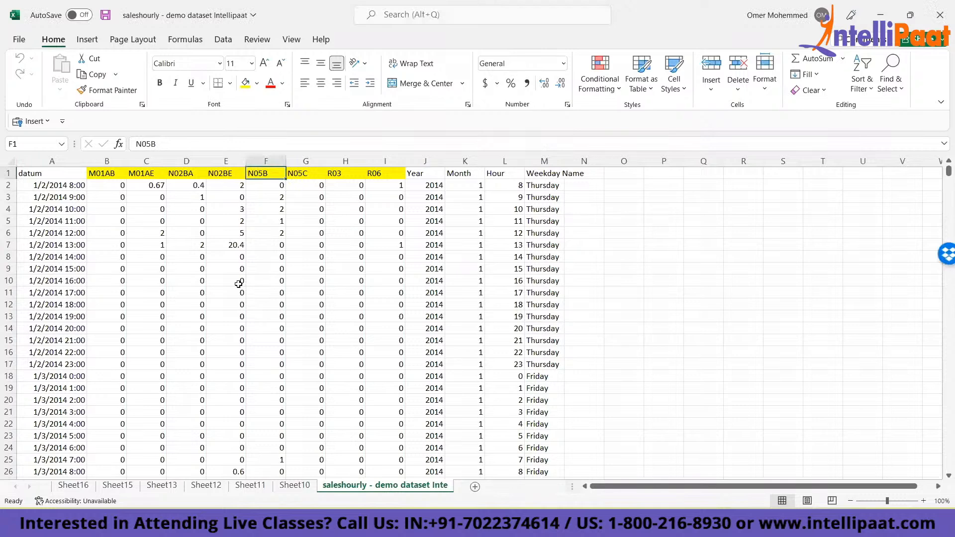
- Review the category kept on each sheet from Sheet16 through Sheet10, ending on the full dataset sheet
key("ctrl+Page_Up")
key("ctrl+Page_Up")
key("ctrl+Page_Up")
key("ctrl+Page_Up")
key("ctrl+Page_Up")
key("ctrl+Page_Up")
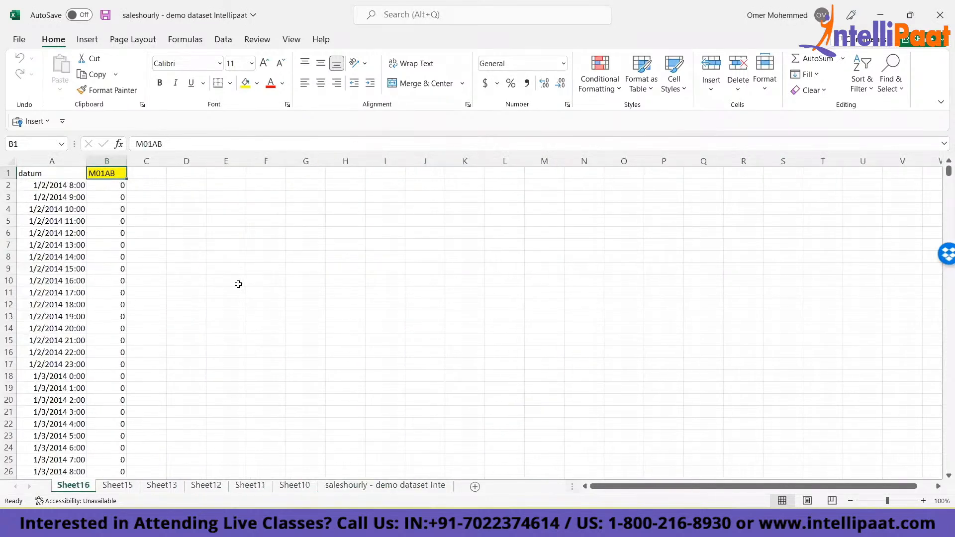
key("Left")
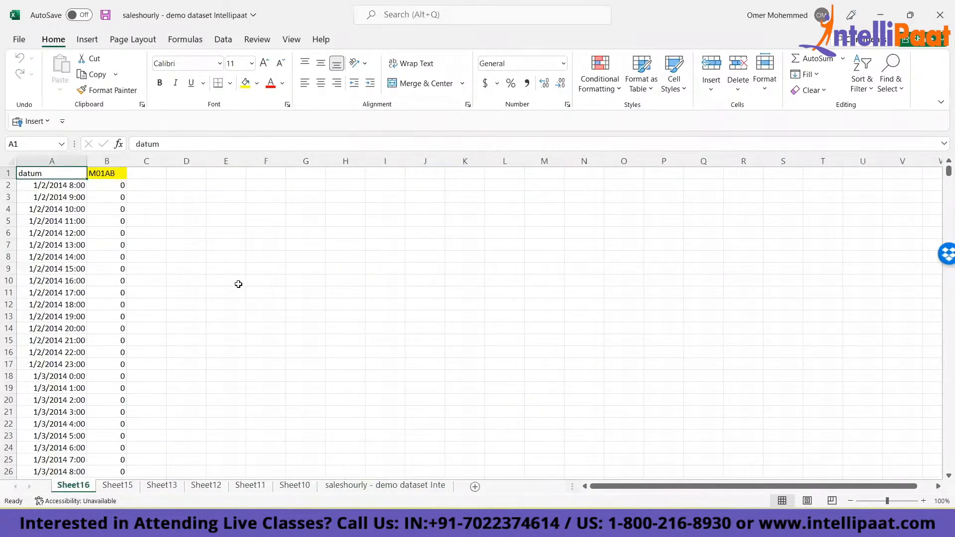
key("Right")
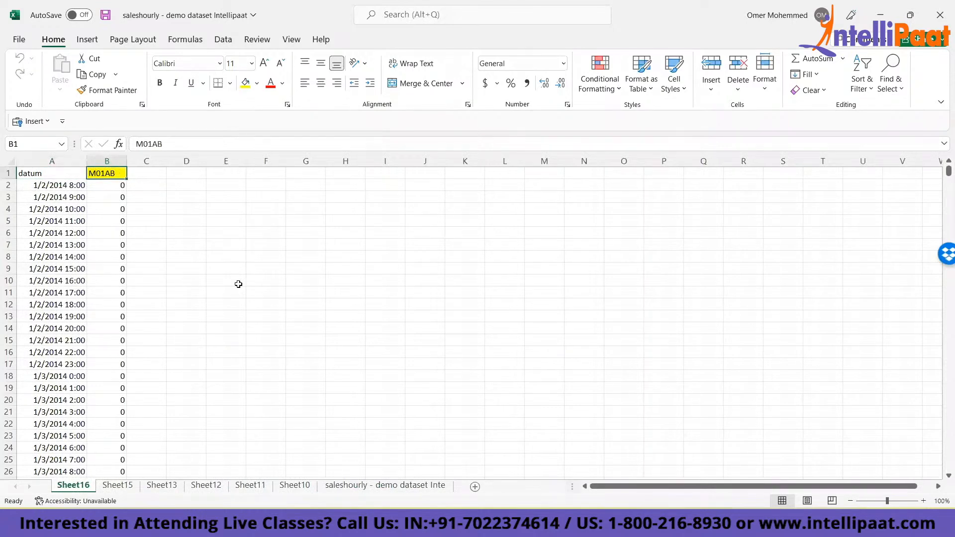
key("ctrl+Page_Down")
key("ctrl+Page_Down")
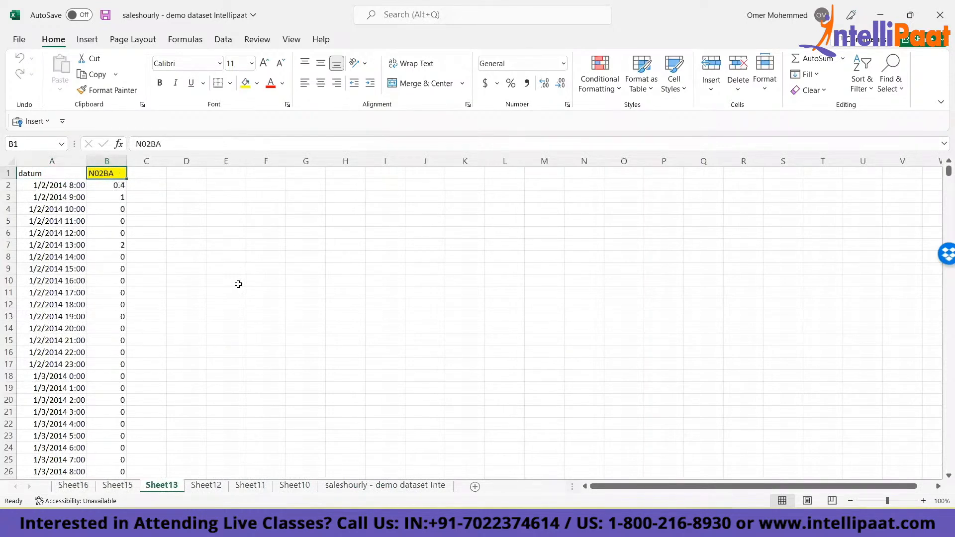
key("ctrl+Page_Down")
key("ctrl+Page_Down")
key("ctrl+Page_Down")
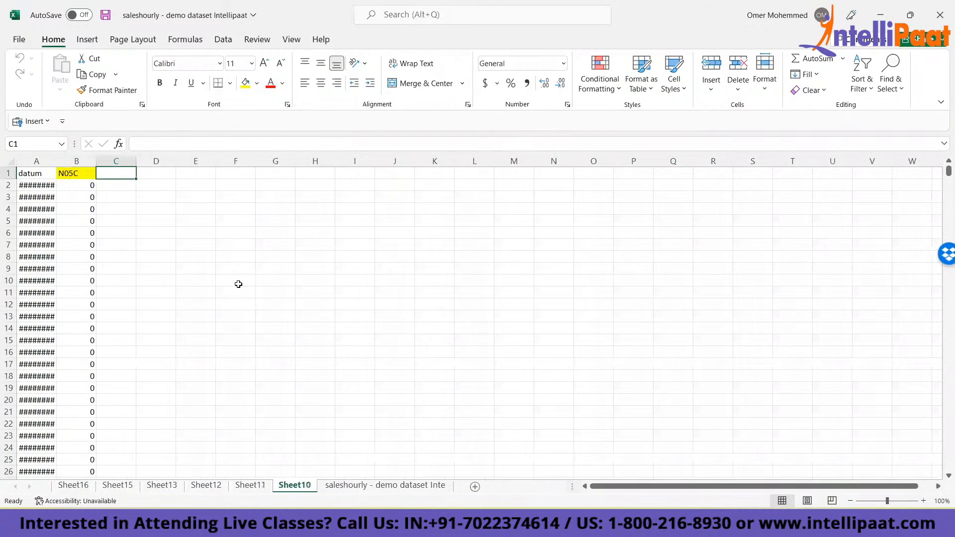
key("ctrl+Page_Down")
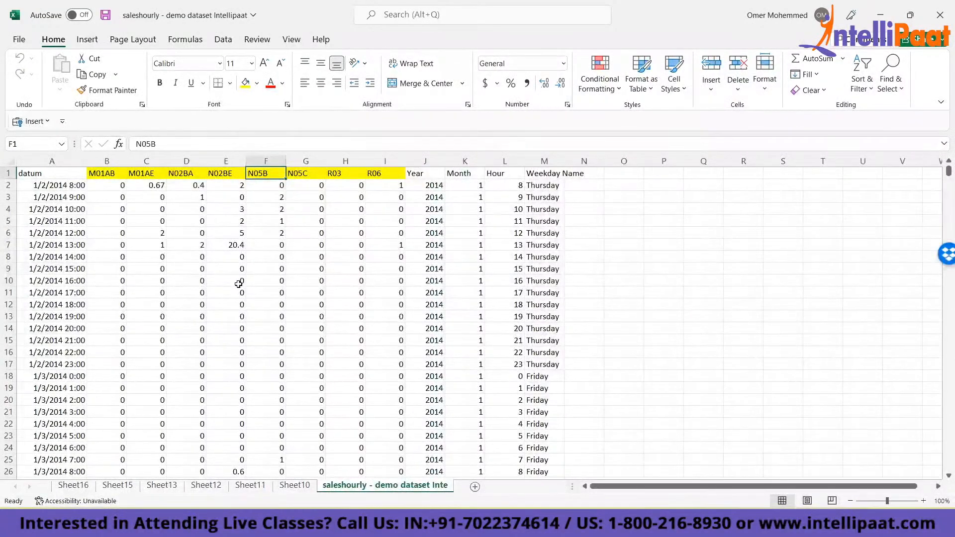
- On the full dataset sheet, delete the M01AB through N05C columns of data down to the last record
key("Right")
key("Right")
key("Left")
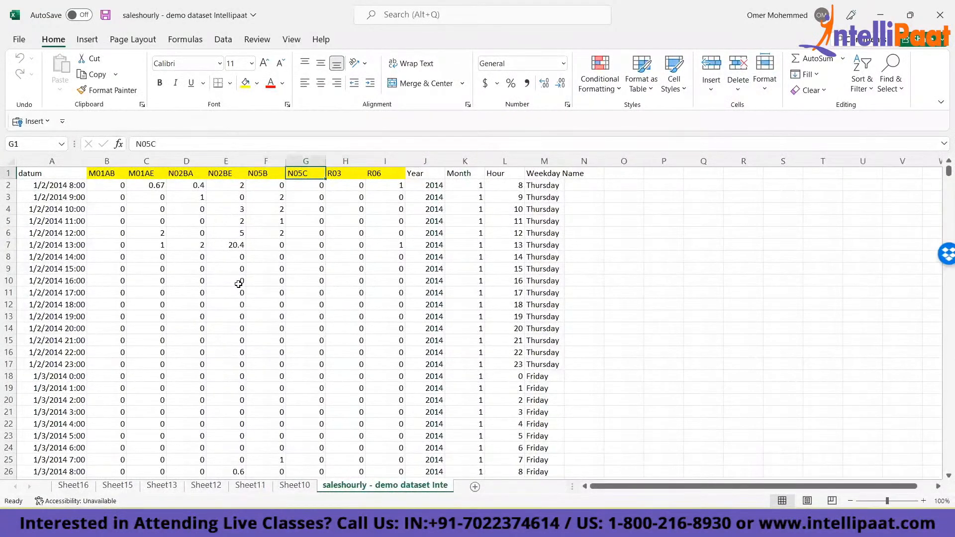
key("shift+Left")
key("shift+Left")
key("shift+Left")
key("shift+Left")
key("shift+Left")
key("ctrl+shift+Down")
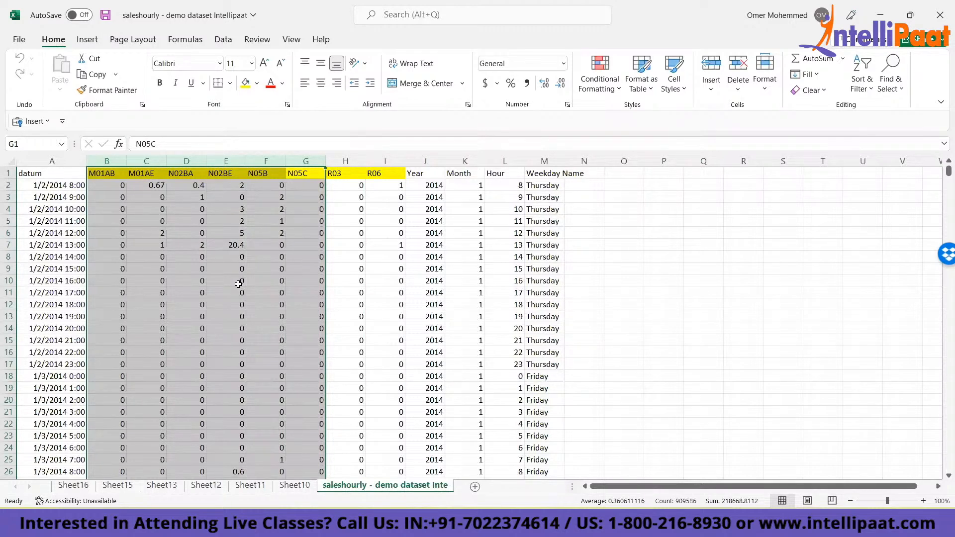
key("ctrl+minus")
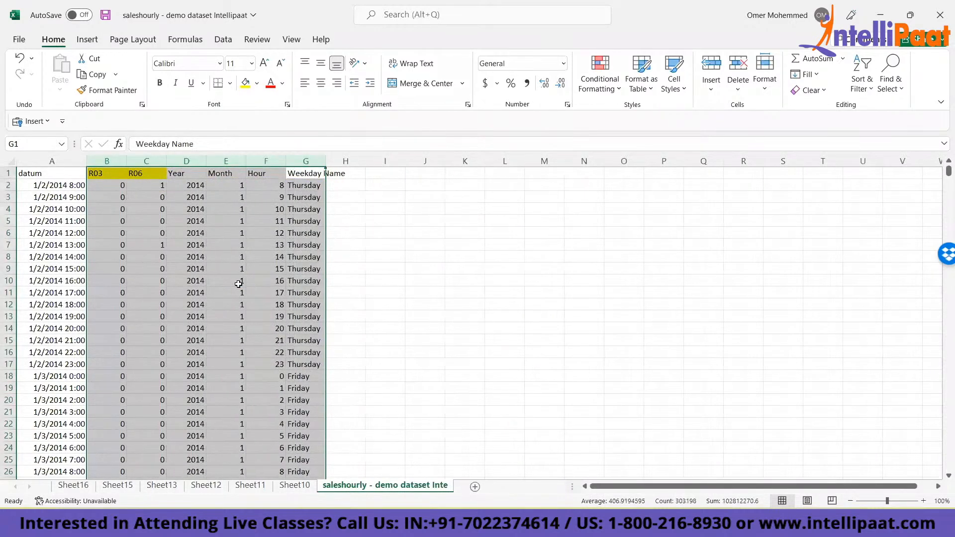
- Insert a new blank sheet between Sheet10 and the full dataset sheet, returning to the dataset
key("ctrl+Home")
key("ctrl+shift+Right")
key("ctrl+shift+Down")
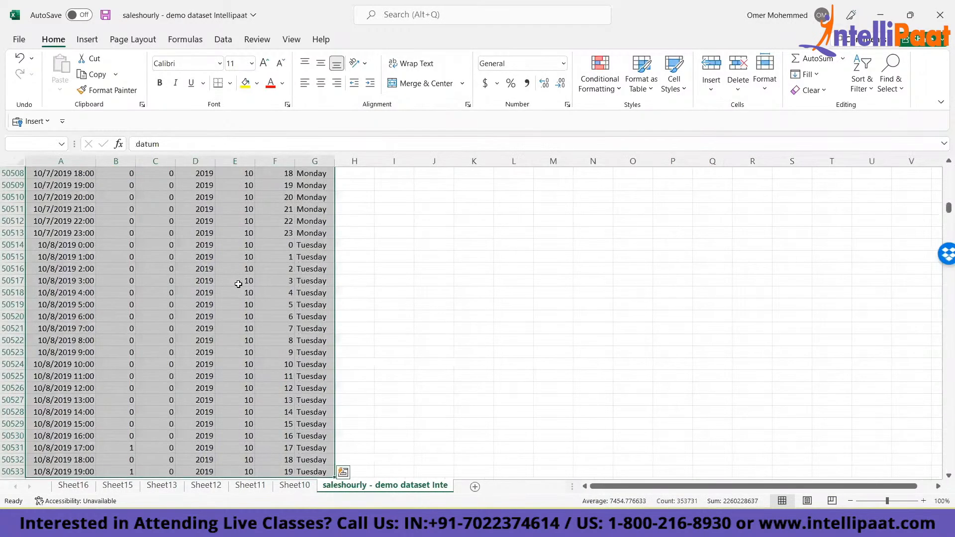
key("ctrl+Home")
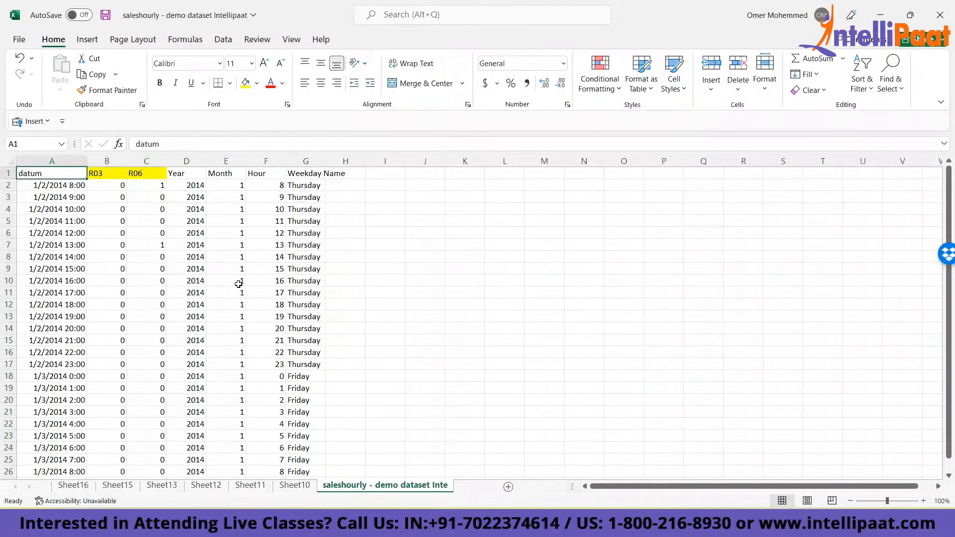
key("shift+F11")
key("ctrl+Page_Up")
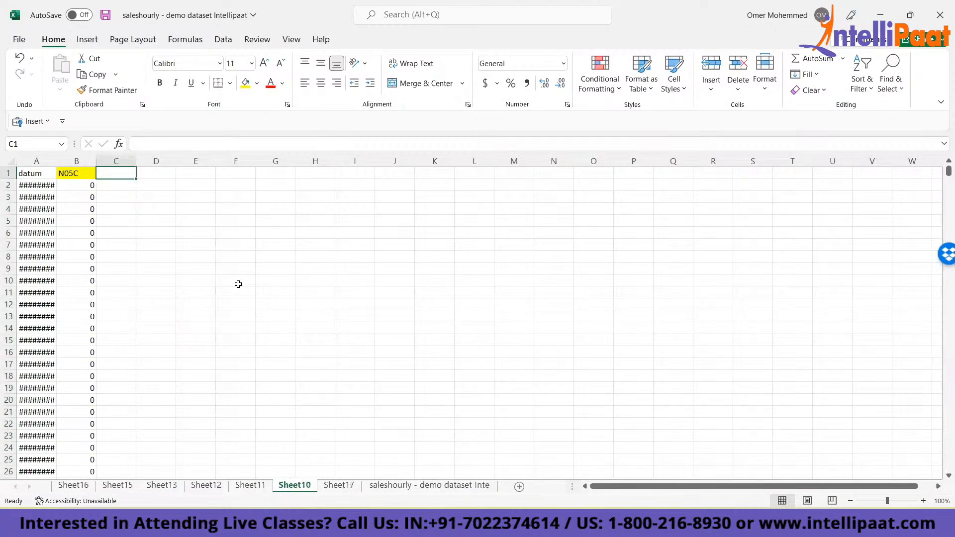
key("ctrl+Page_Down")
key("ctrl+Page_Down")
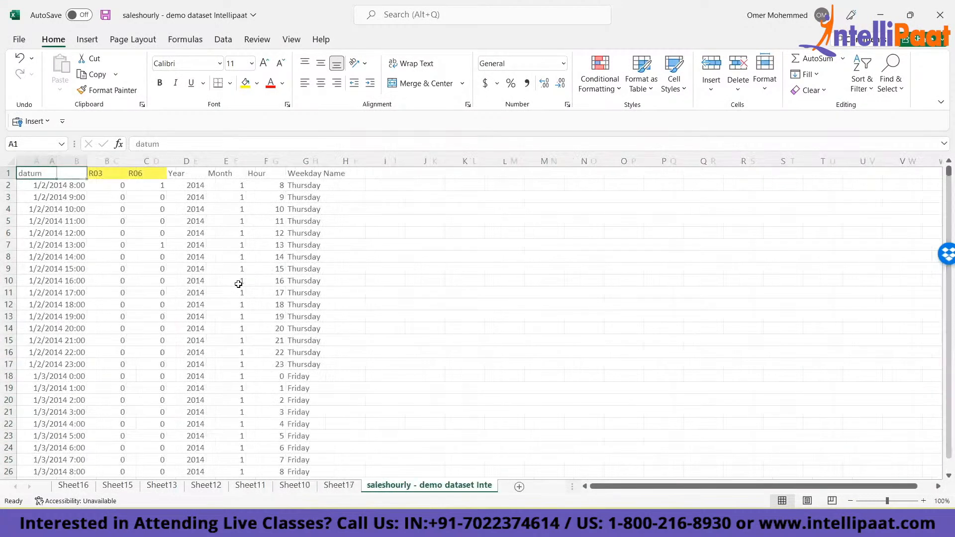
- Copy the datum and R03 columns down to the last record into the new Sheet17
key("shift+Right")
key("shift+Right")
key("shift+Right")
key("shift+Right")
key("shift+Right")
key("shift+Right")
key("ctrl+shift+Down")
key("ctrl+c")
key("ctrl+Page_Up")
key("ctrl+v")
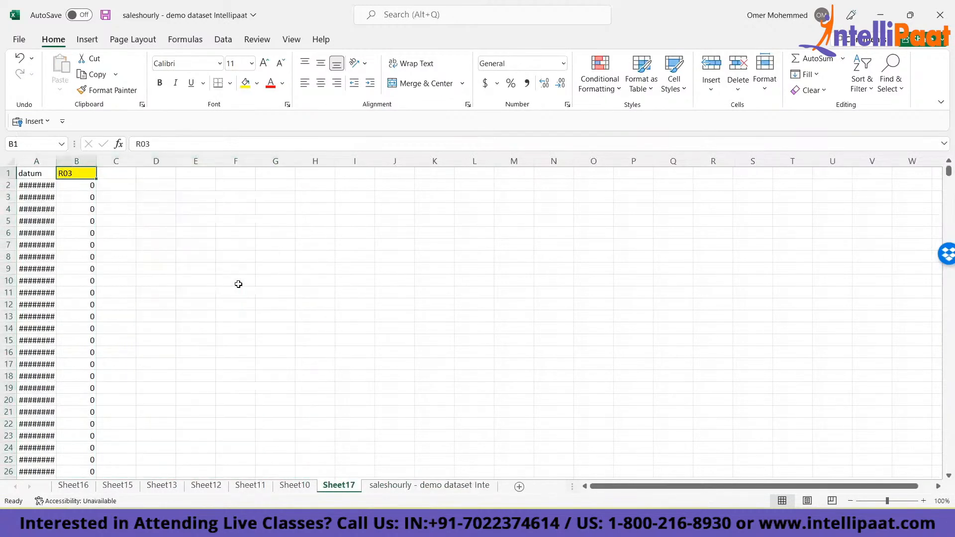
- Delete the R03 column from the full dataset sheet
key("ctrl+Page_Down")
key("ctrl+Home")
key("Right")
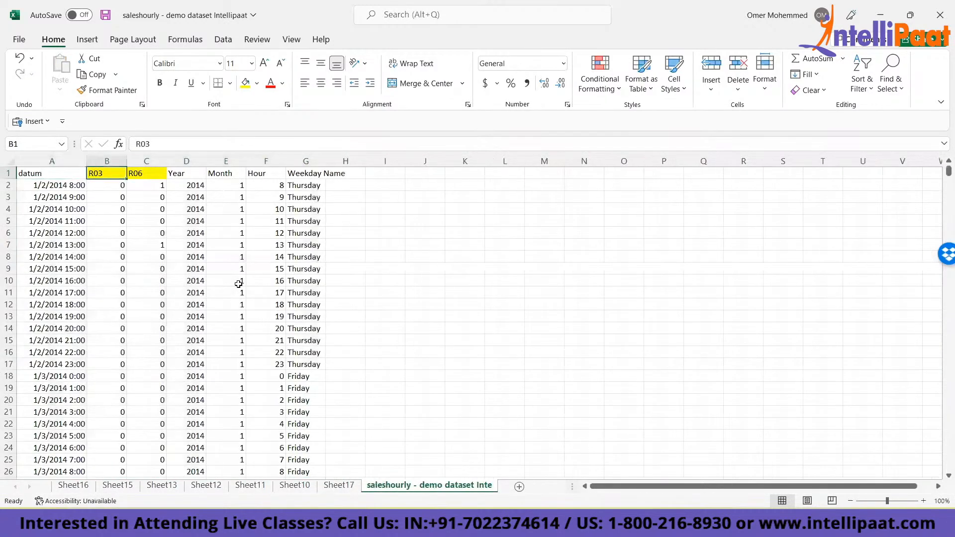
key("ctrl+space")
key("ctrl+minus")
- On the dataset sheet, clear all records in the Year, Month, Hour and Weekday Name columns below their headers
key("Right")
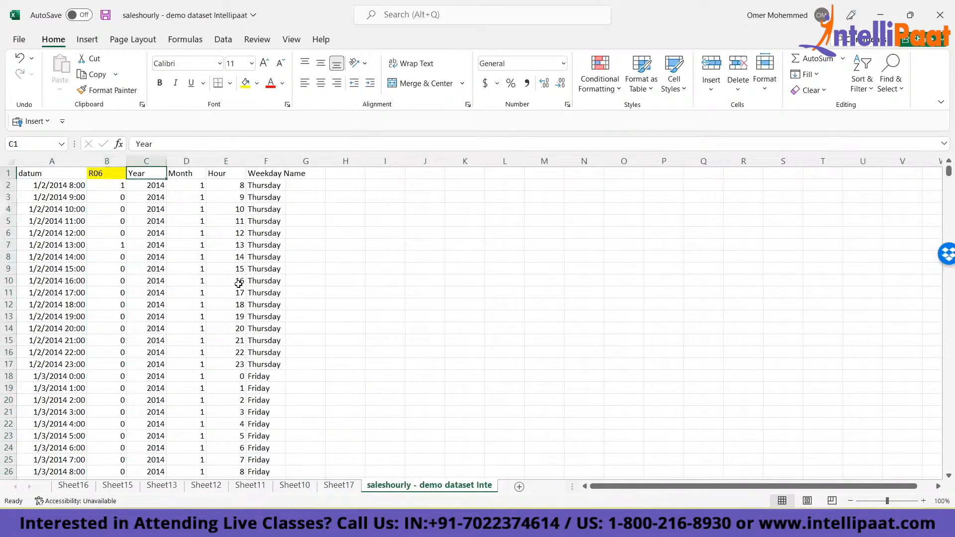
key("ctrl+shift+Right")
key("Down")
key("ctrl+shift+Right")
key("ctrl+shift+Down")
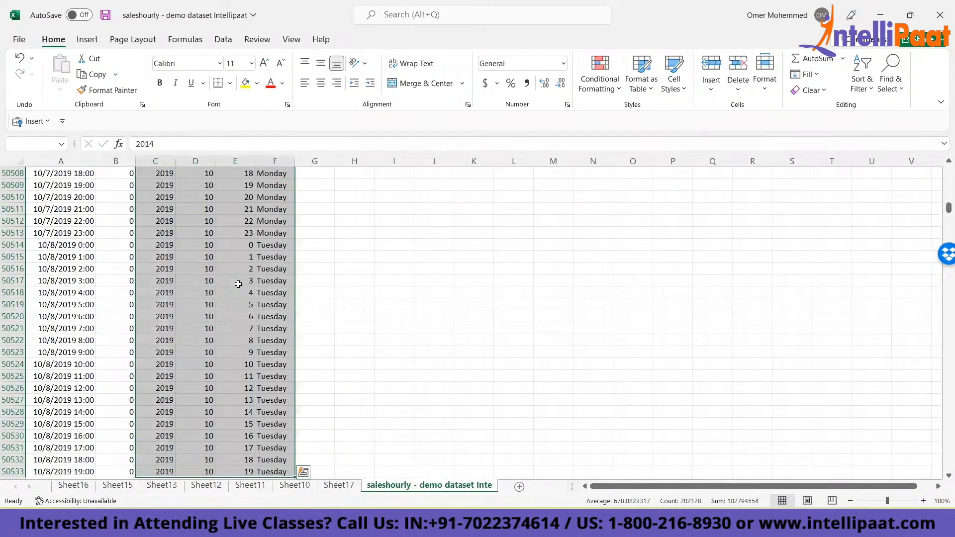
key("Delete")
key("ctrl+BackSpace")
key("Up")
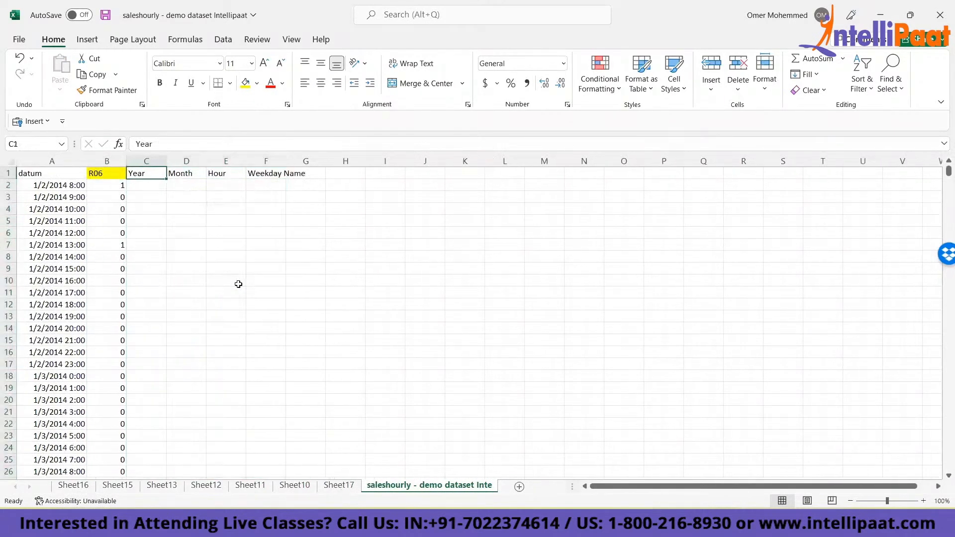
- Clear the Year, Month, Hour and Weekday Name headers, keeping only datum and R06 on the dataset sheet
key("ctrl+shift+Right")
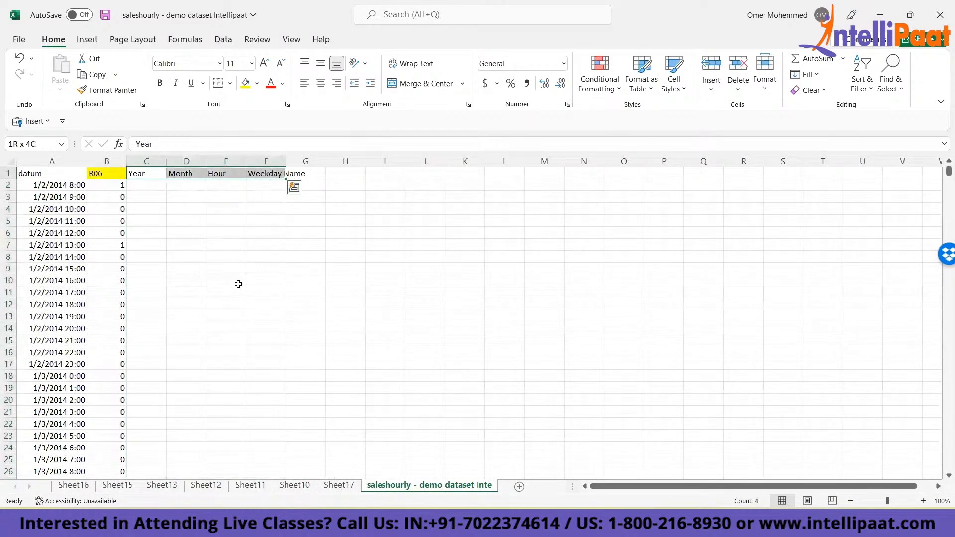
key("ctrl+c")
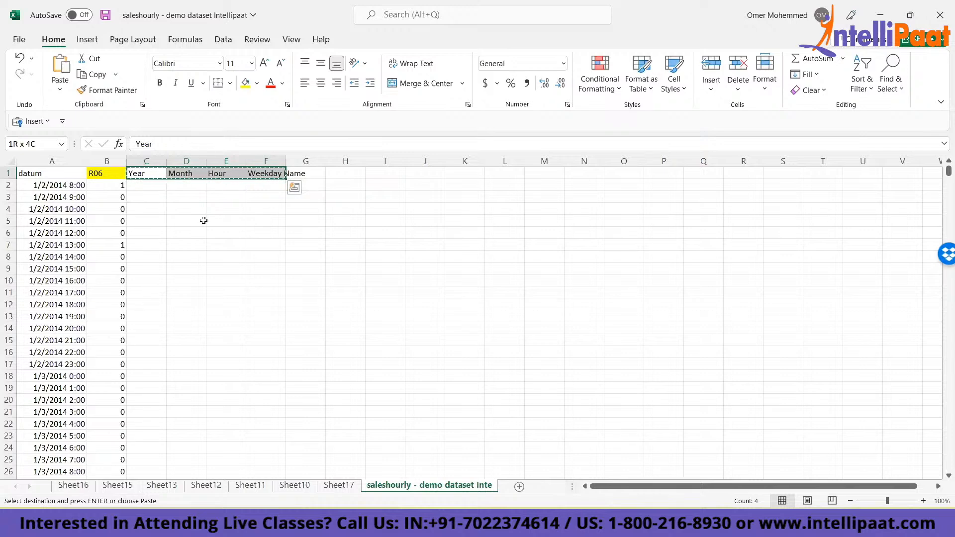
key("Delete")
key("Up")
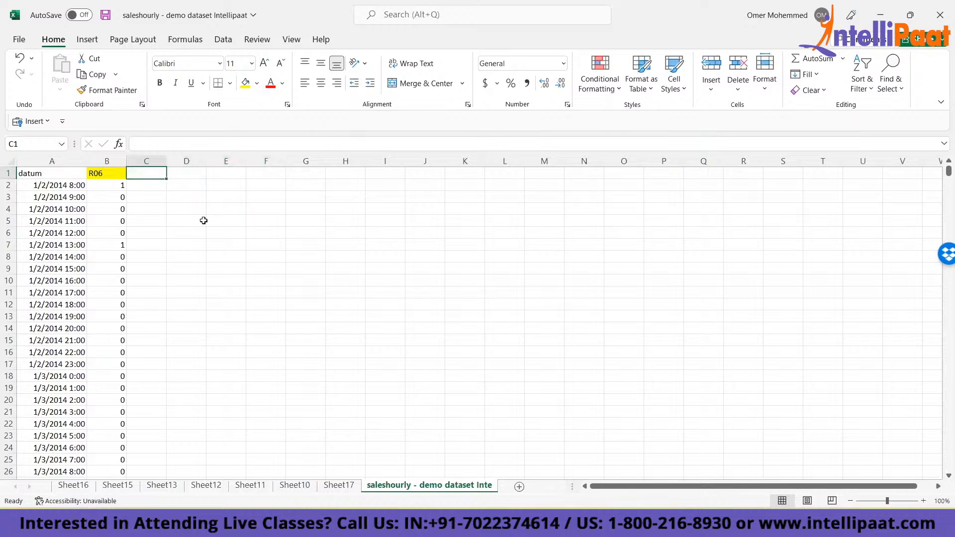
key("Left")
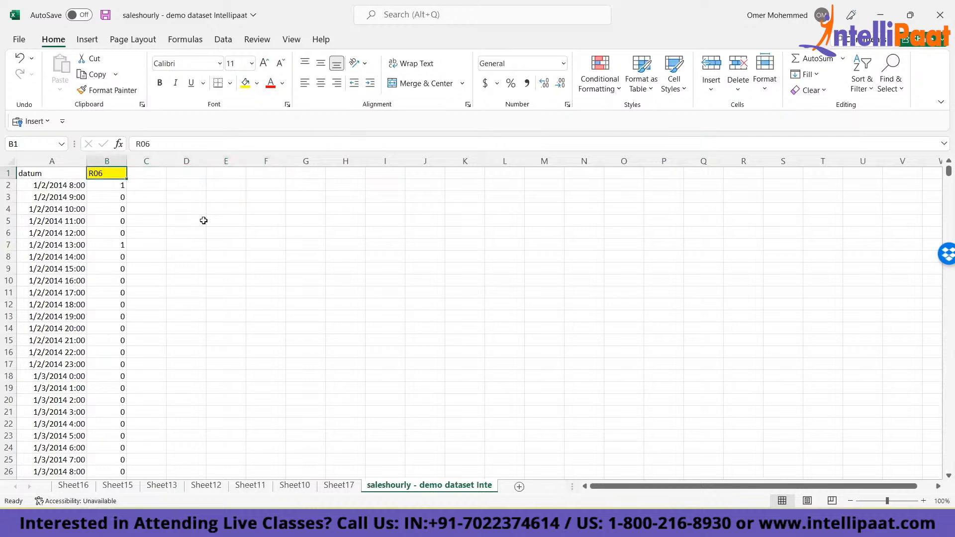
key("Left")
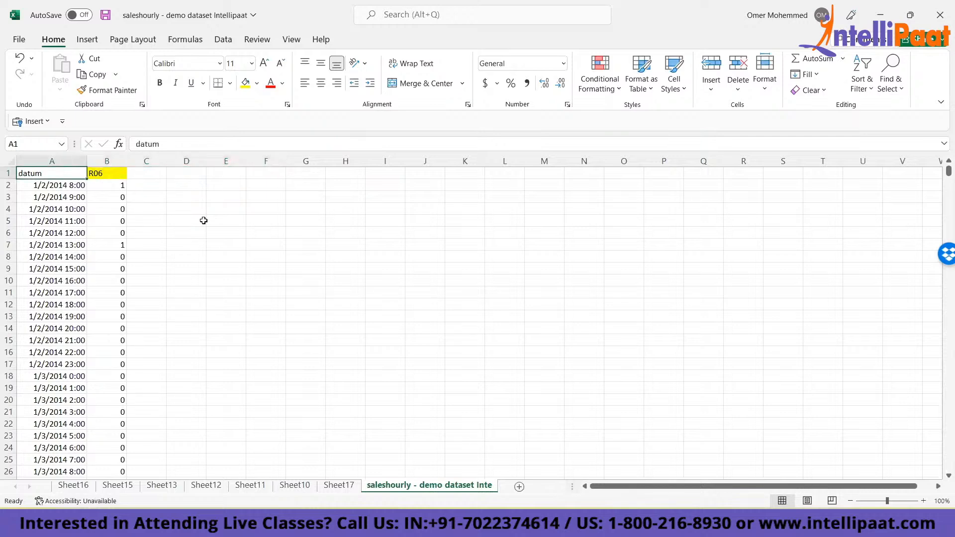
- Check the extent of the datum column on the R06 sheet, then examine the two headers on Sheet16
key("Down")
key("Up")
key("ctrl+Down")
key("ctrl+Up")
key("Down")
key("Up")
key("ctrl+Page_Up")
key("ctrl+Page_Up")
key("ctrl+Page_Up")
key("ctrl+Page_Up")
key("ctrl+Page_Up")
key("ctrl+Page_Up")
key("ctrl+Page_Up")
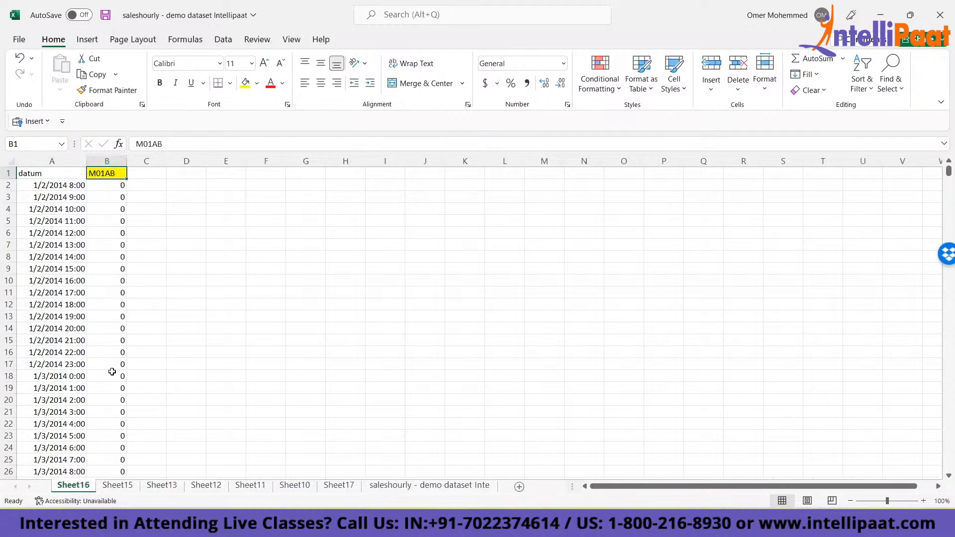
key("Left")
key("Right")
key("Right")
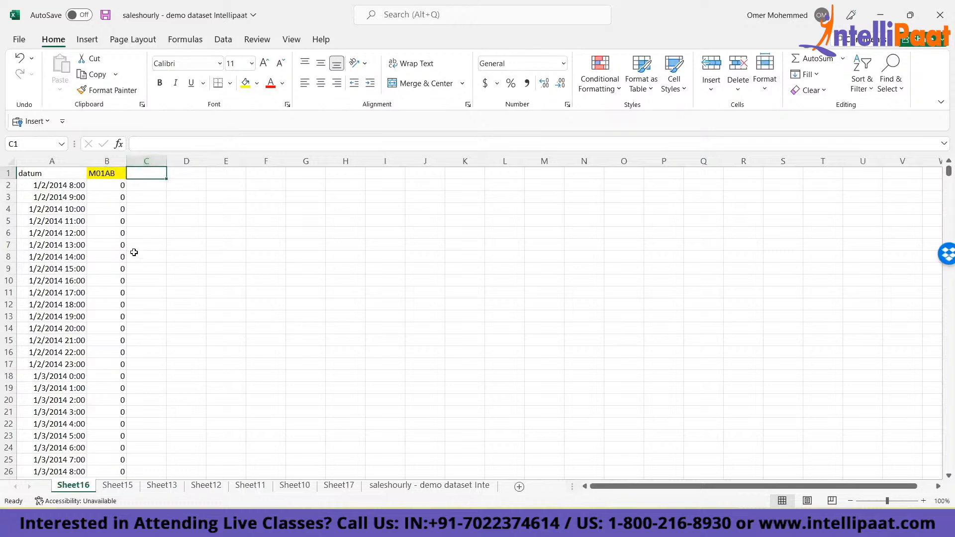
left_click(23, 173)
left_click(104, 174)
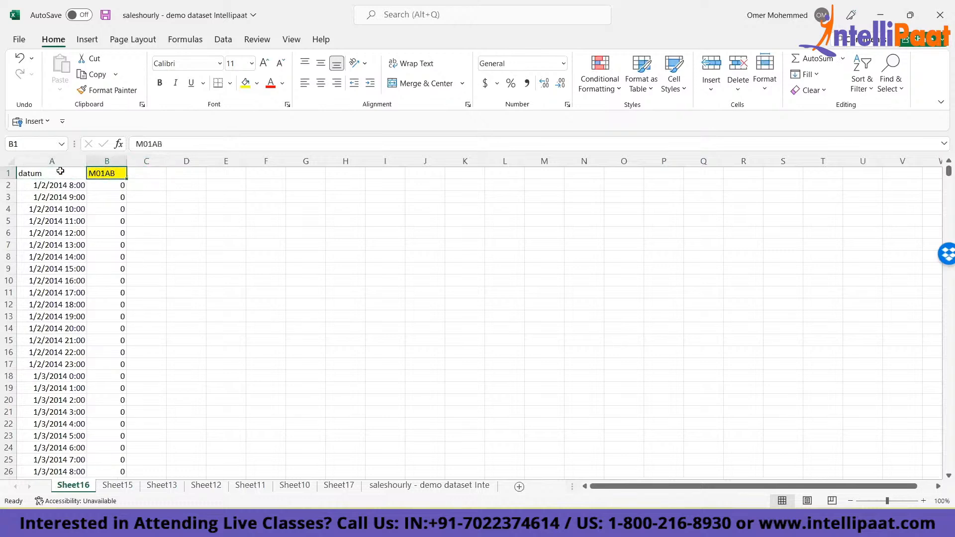
- Rename the datum header in cell A1 of Sheet16 to "date"
left_click(33, 173)
type("date")
key("Tab")
type("product name")
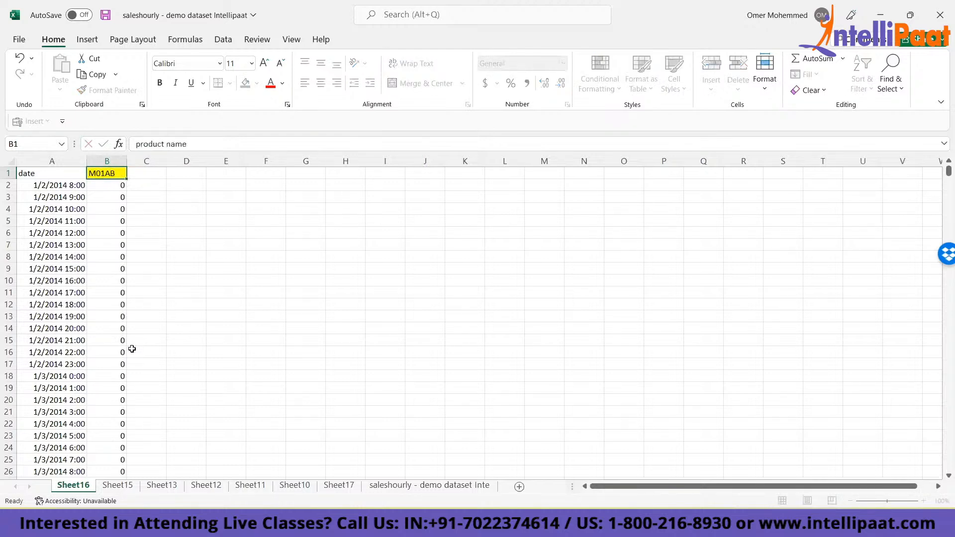
key("Escape")
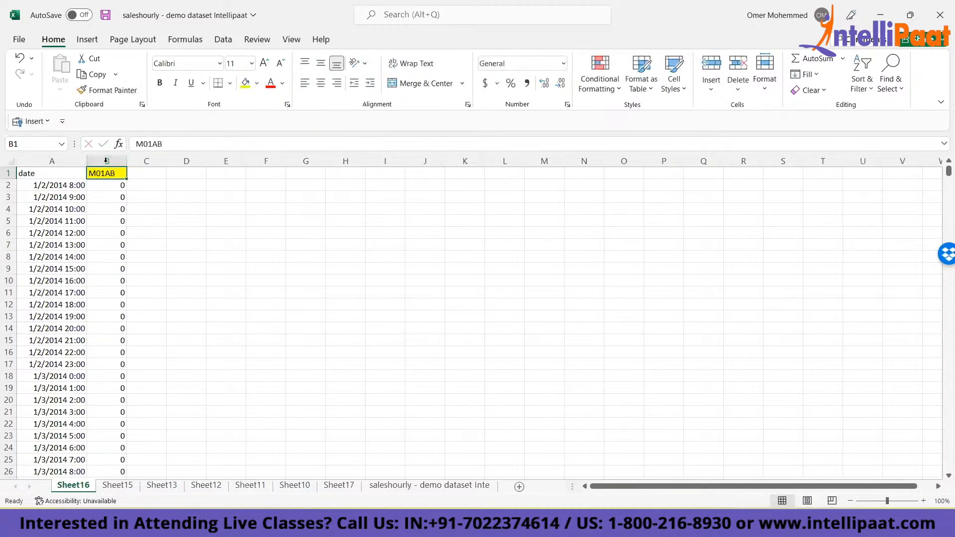
left_click(139, 175)
type("product")
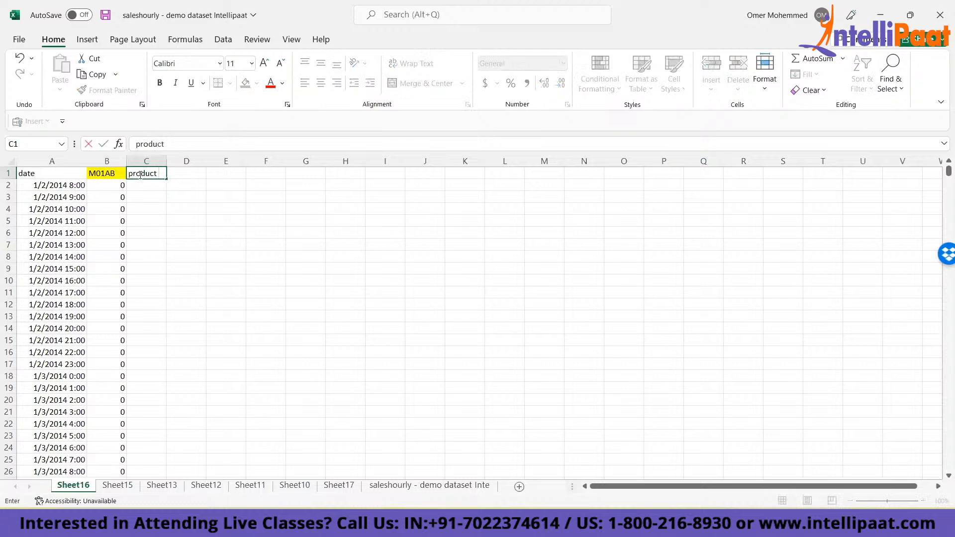
key("Escape")
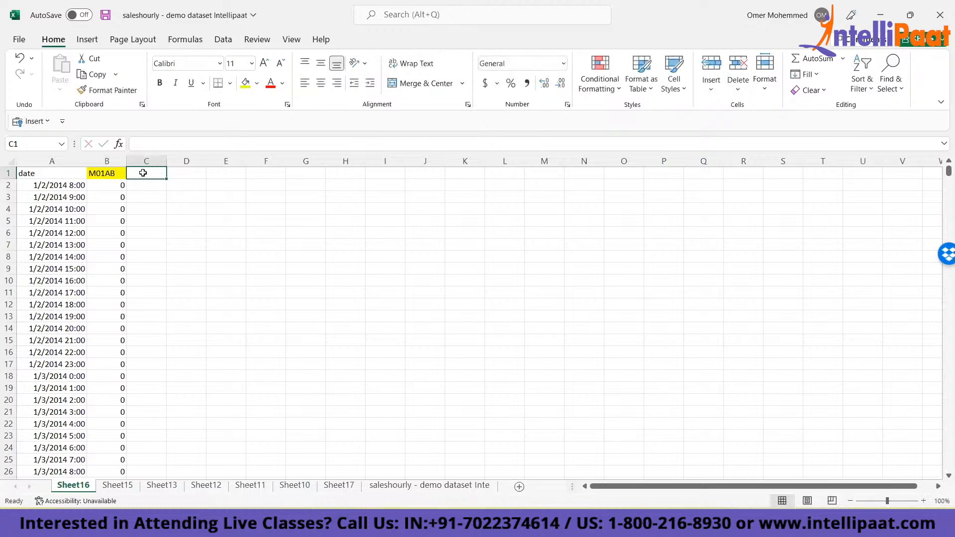
- Review the date and category headers on each sheet from Sheet15 through the final R06 dataset sheet
left_click(120, 485)
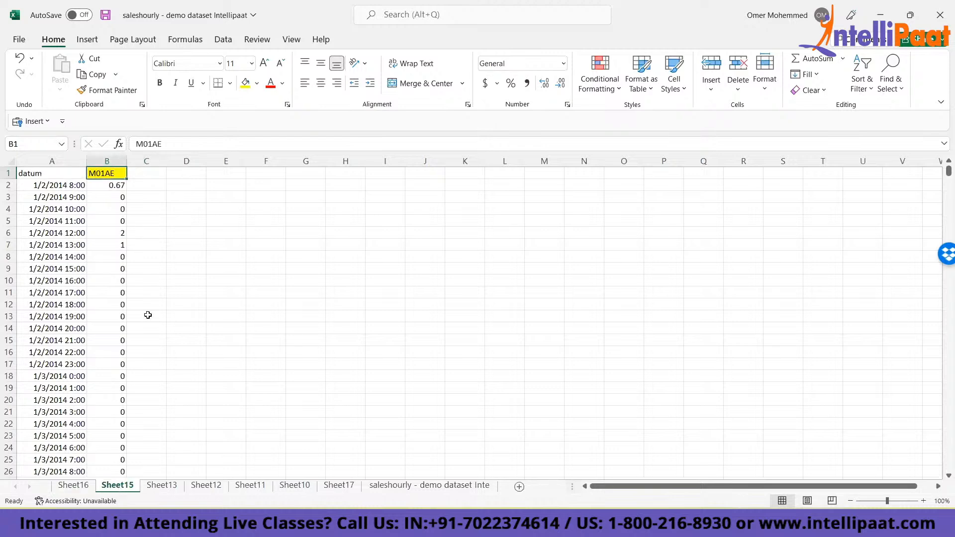
left_click(74, 488)
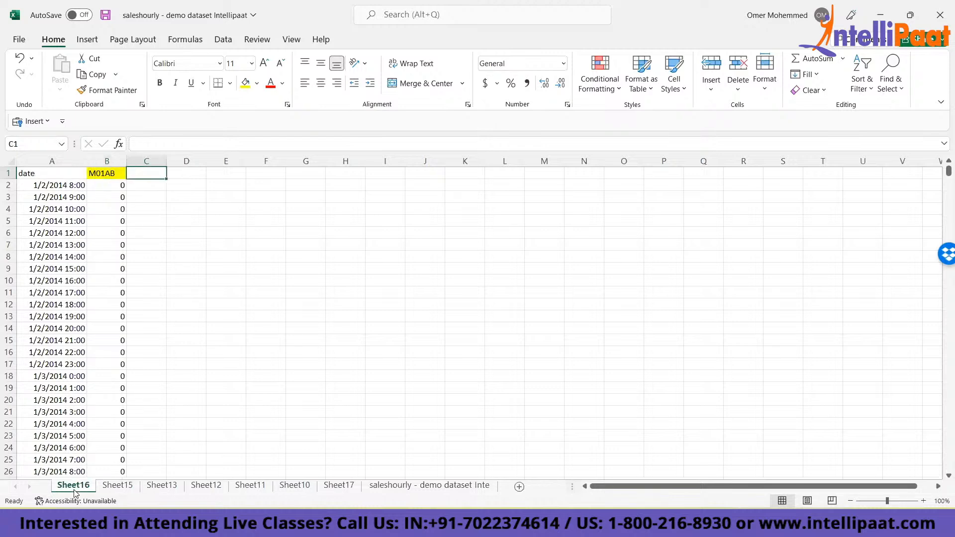
left_click(122, 488)
left_click(158, 490)
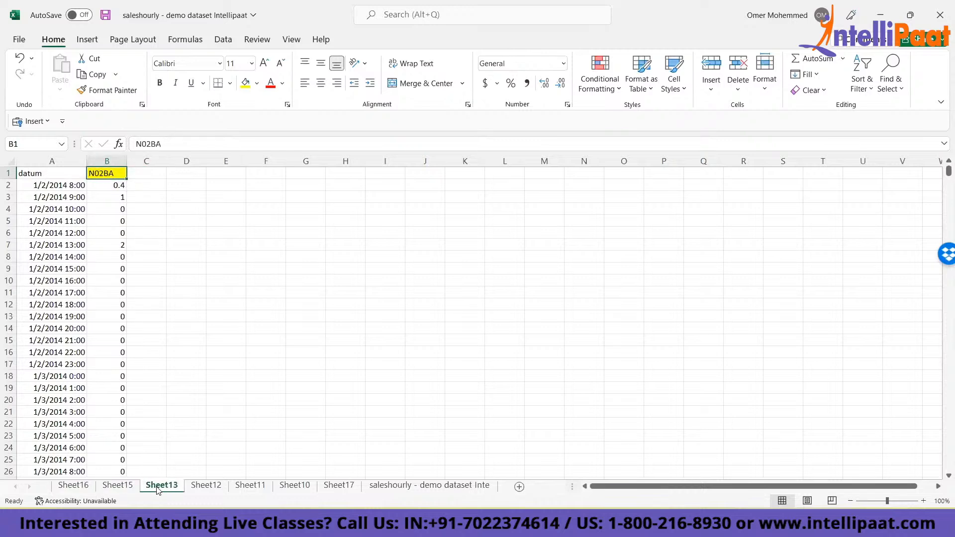
key("ctrl+Page_Down")
key("ctrl+Page_Down")
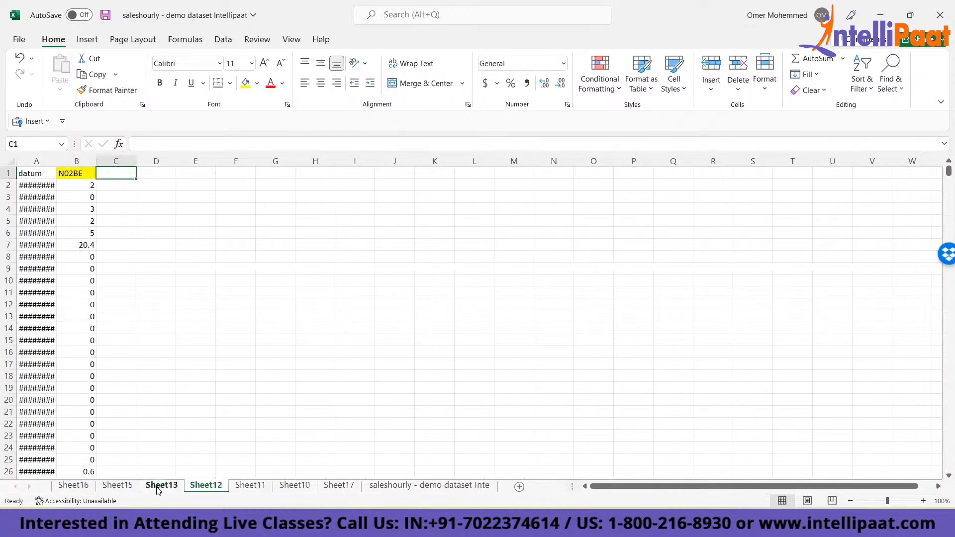
key("ctrl+Page_Down")
key("ctrl+Page_Down")
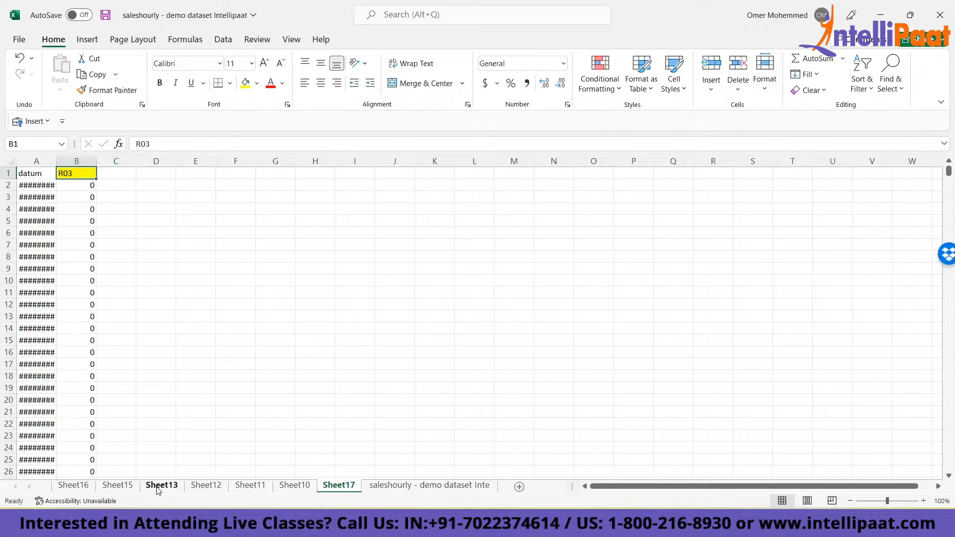
key("ctrl+Page_Down")
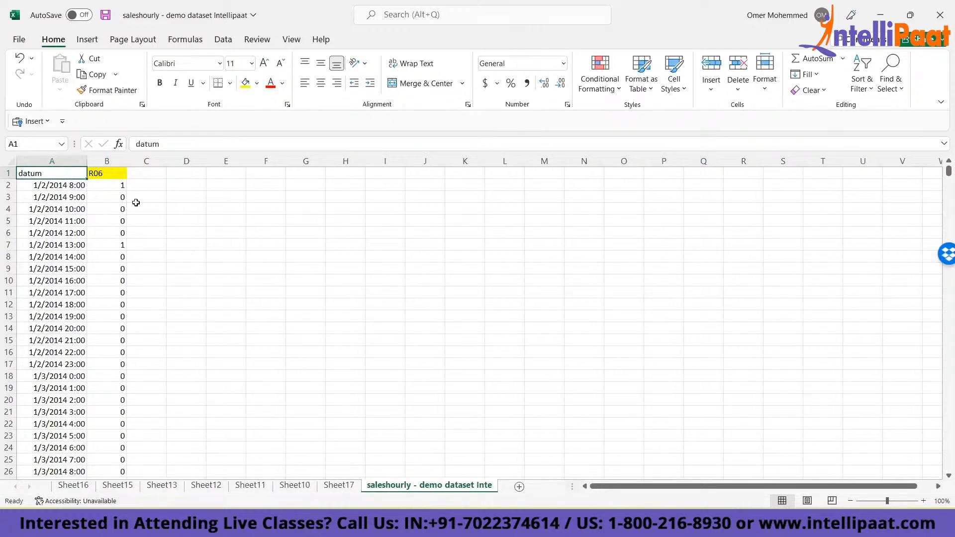
left_click(133, 175)
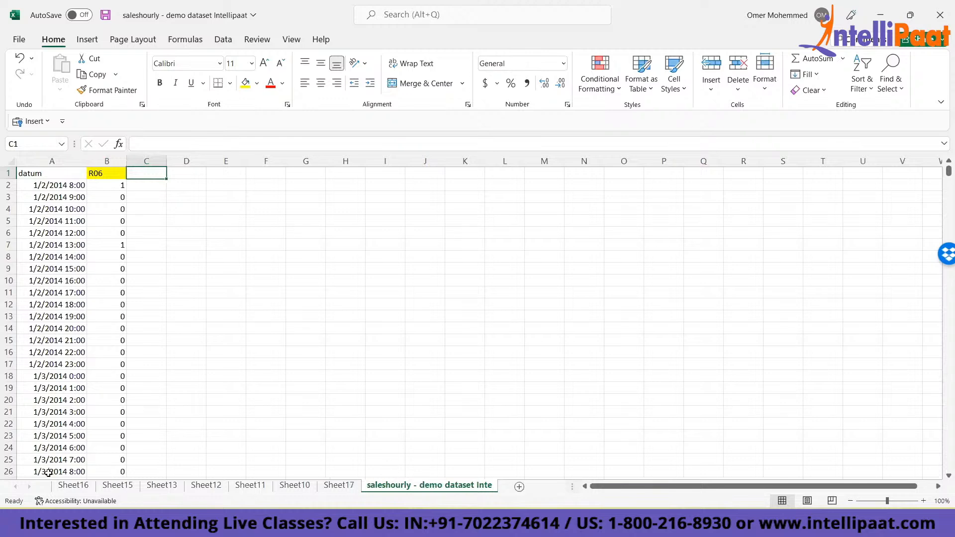
right_click(374, 489)
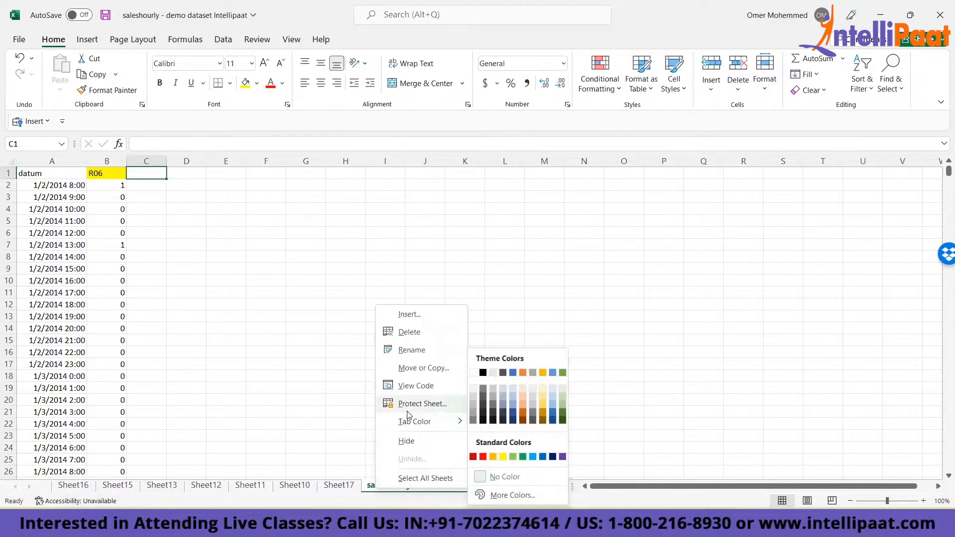
key("Escape")
right_click(406, 489)
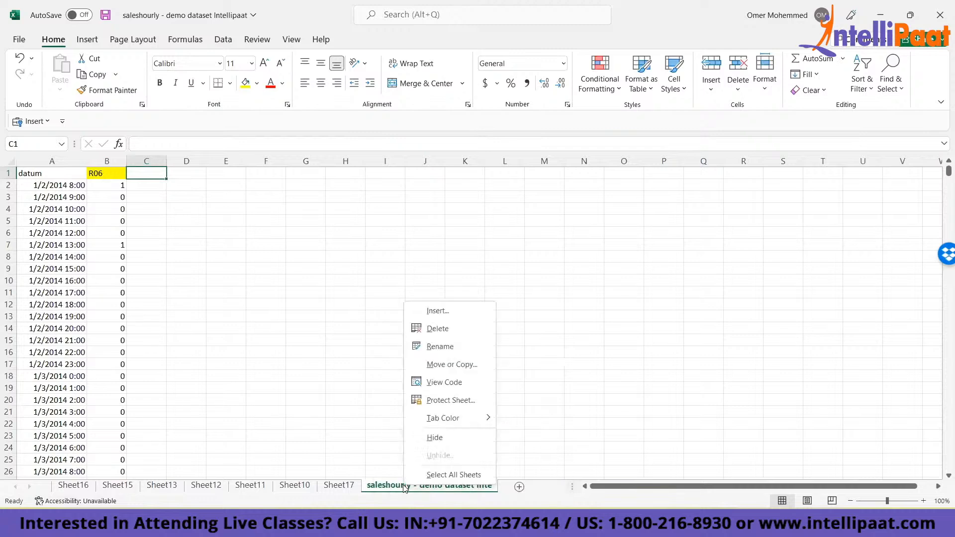
left_click(432, 475)
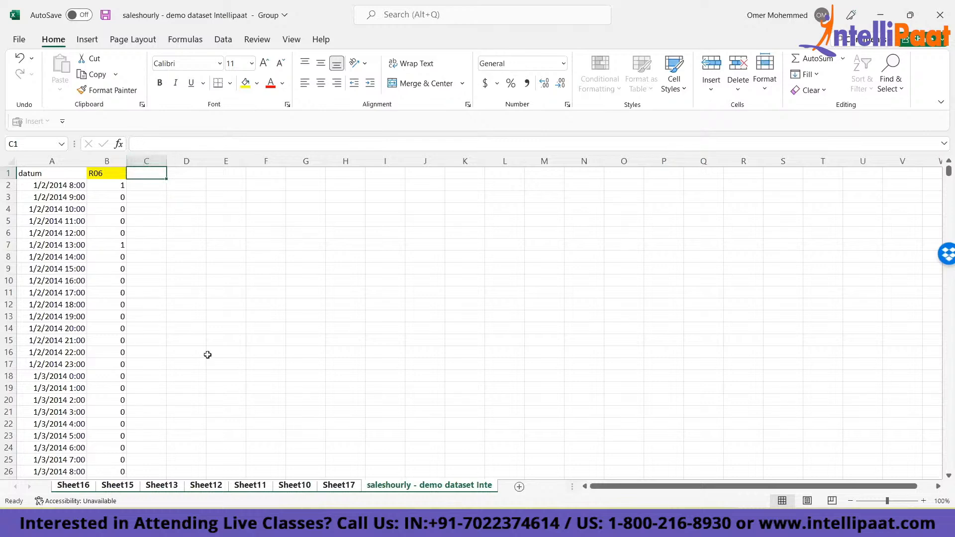
left_click(177, 149)
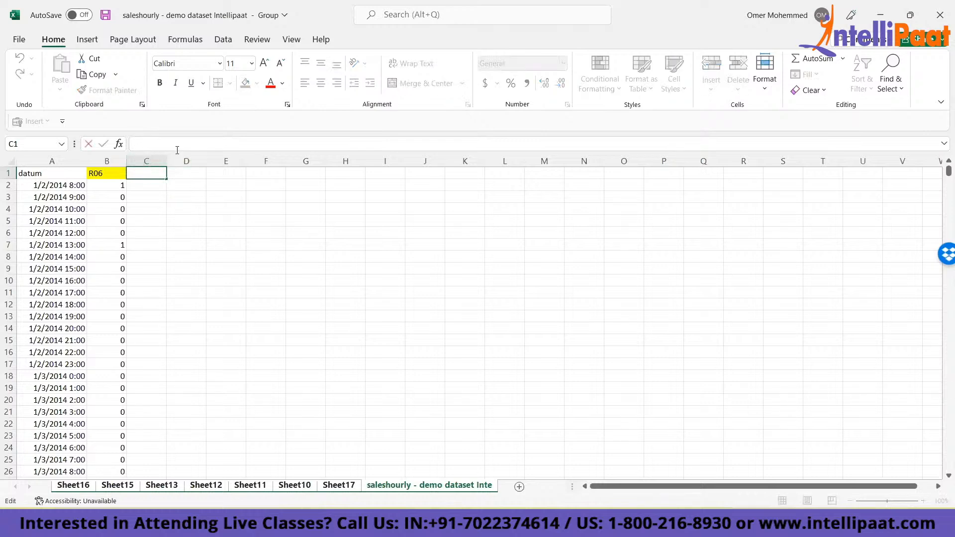
type("Product Name")
key("Escape")
left_click(333, 354)
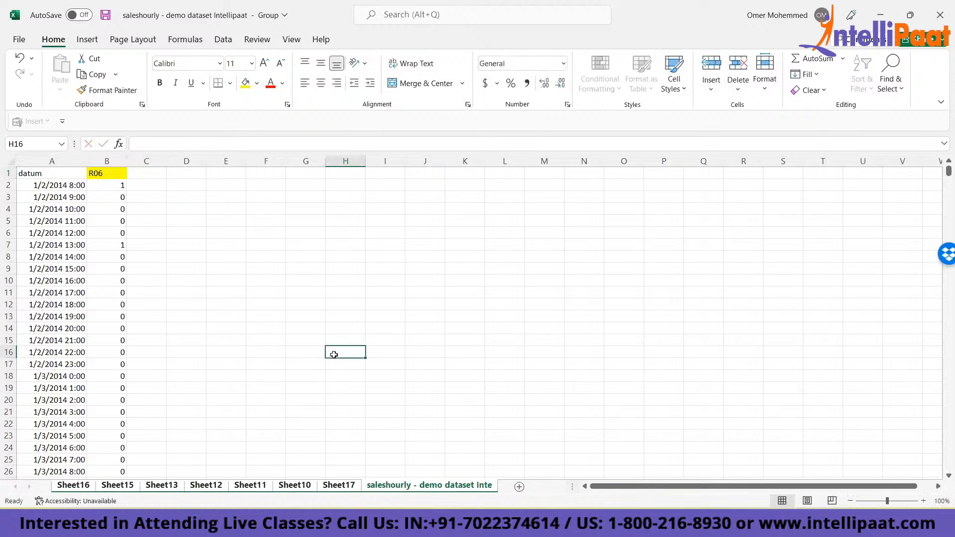
left_click(57, 488)
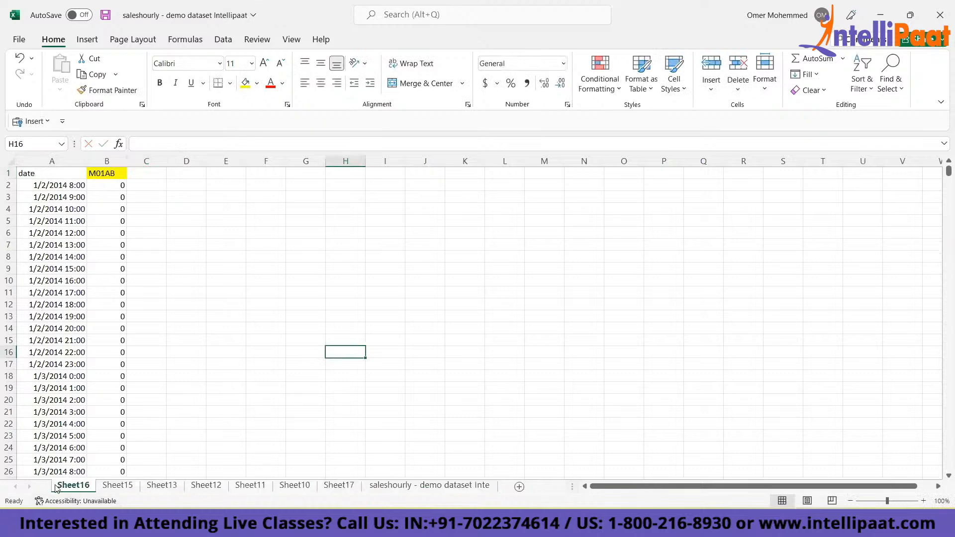
left_click(459, 373)
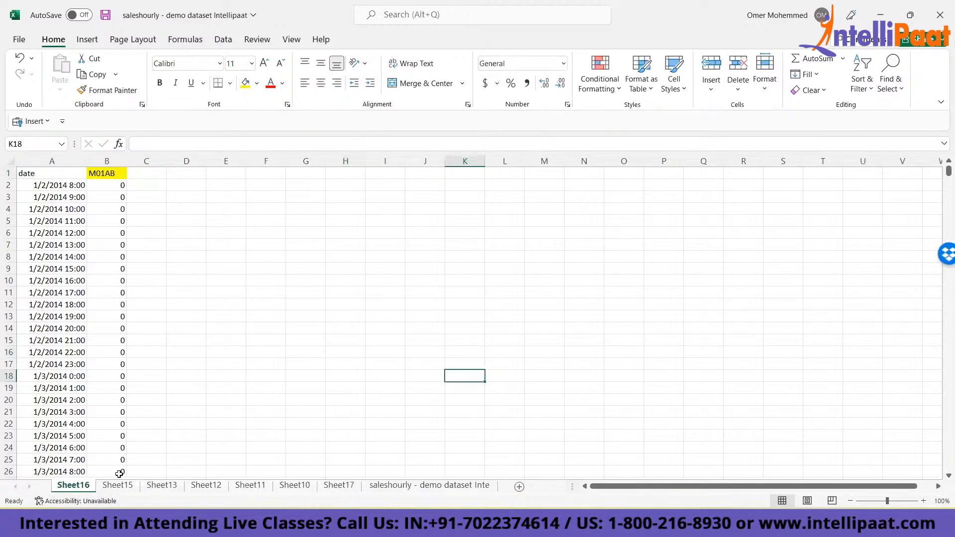
- Review the date and category headers on Sheet15 and Sheet13
left_click(122, 487)
left_click(213, 251)
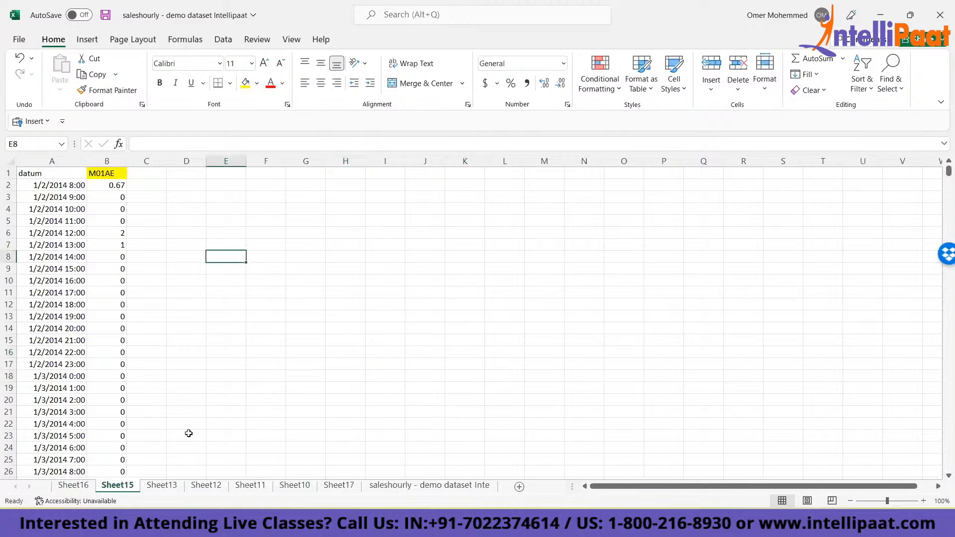
left_click(167, 485)
left_click(753, 232)
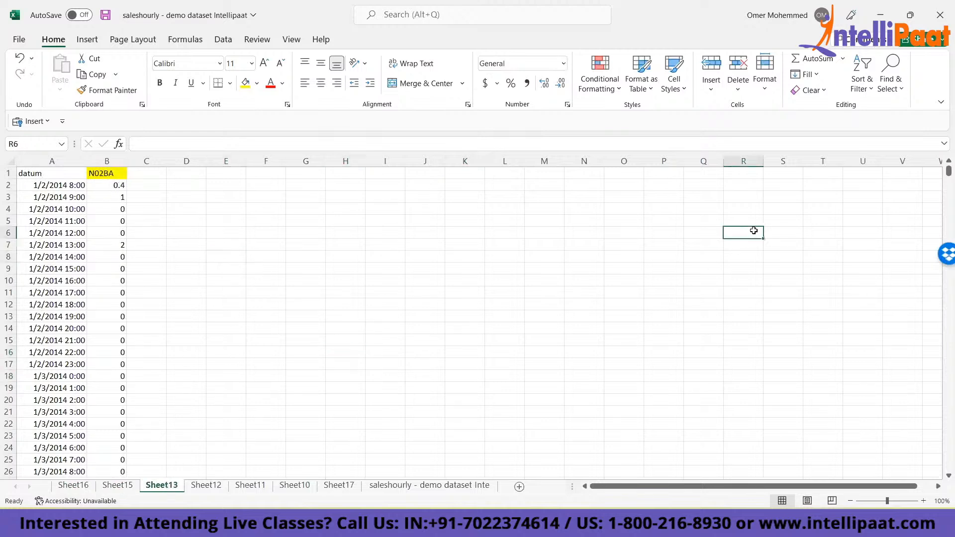
- Group all sheets from the dataset sheet and add a "Product Name" header in cell C1 on every one of them
left_click(446, 489)
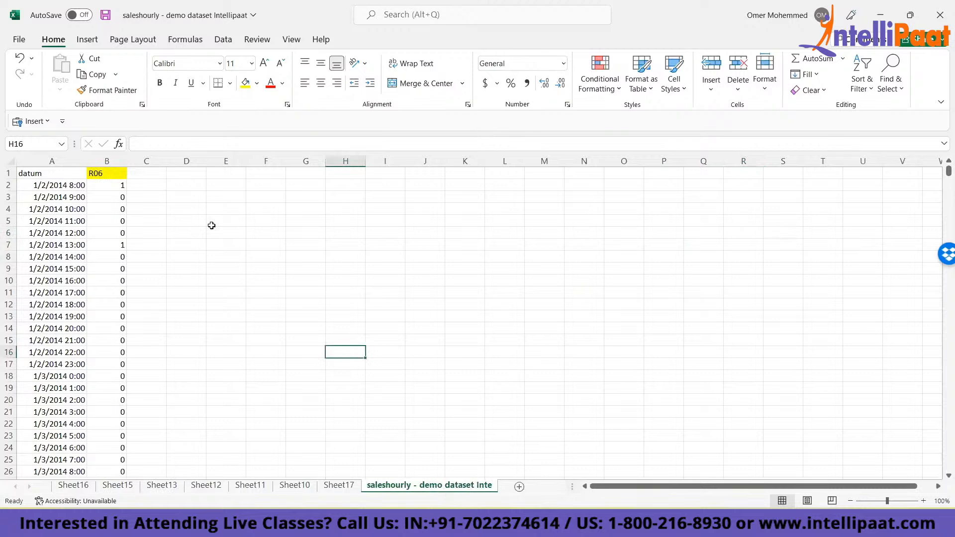
left_click(145, 173)
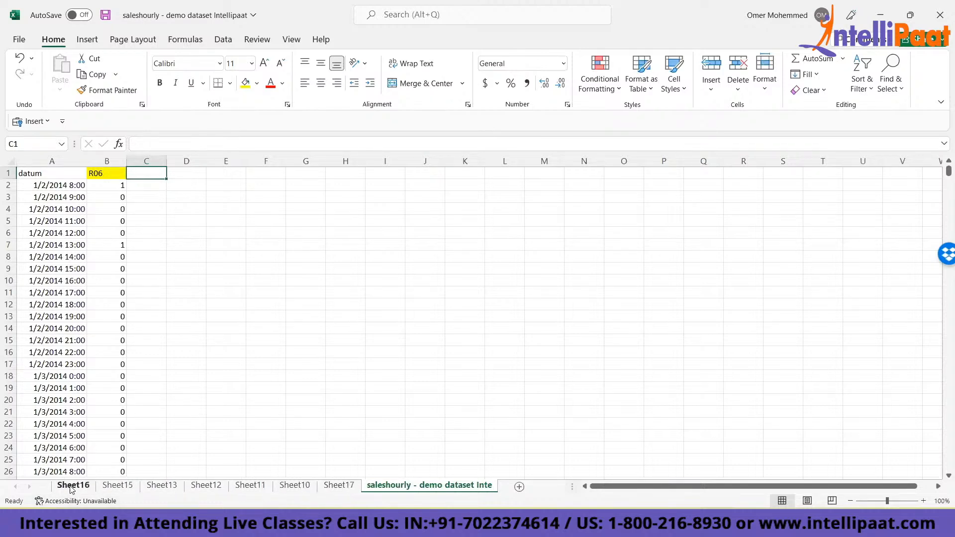
right_click(404, 490)
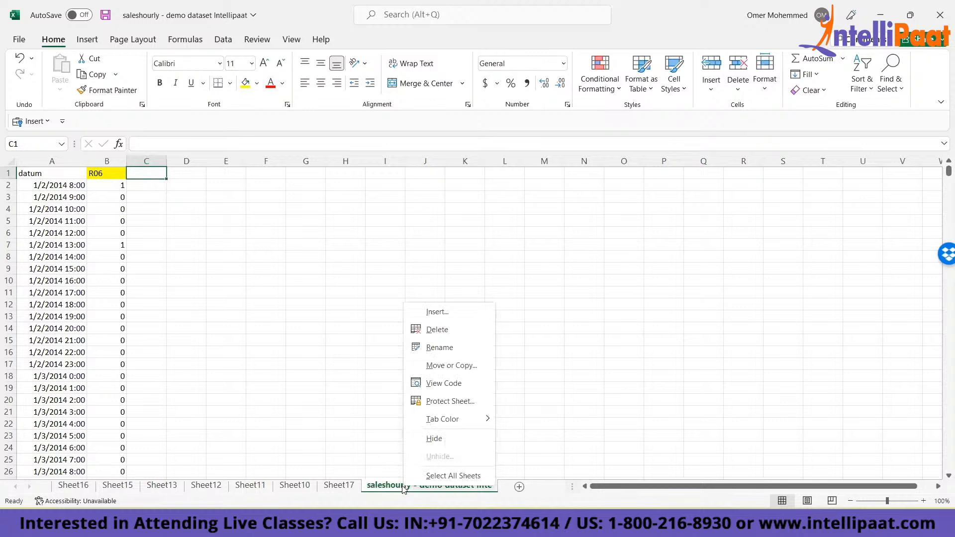
left_click(448, 476)
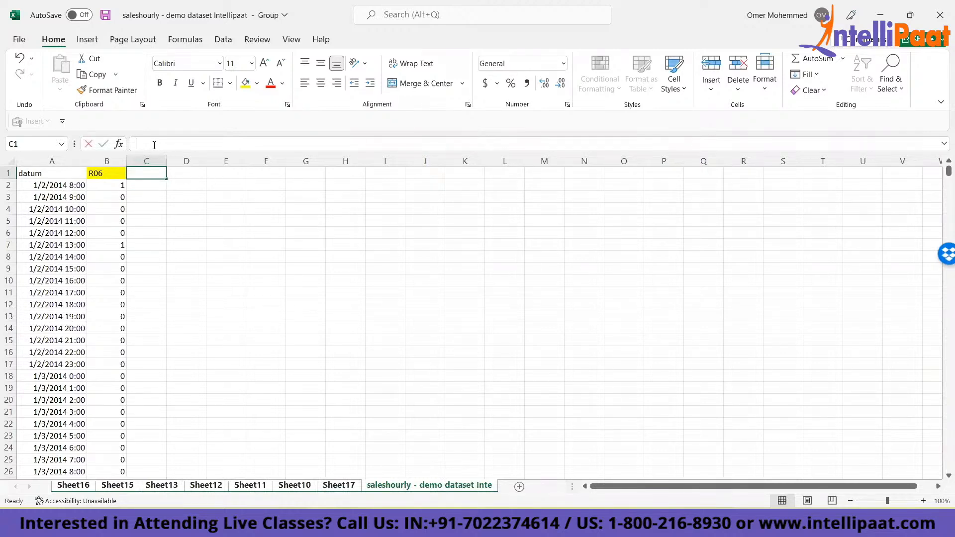
type("P")
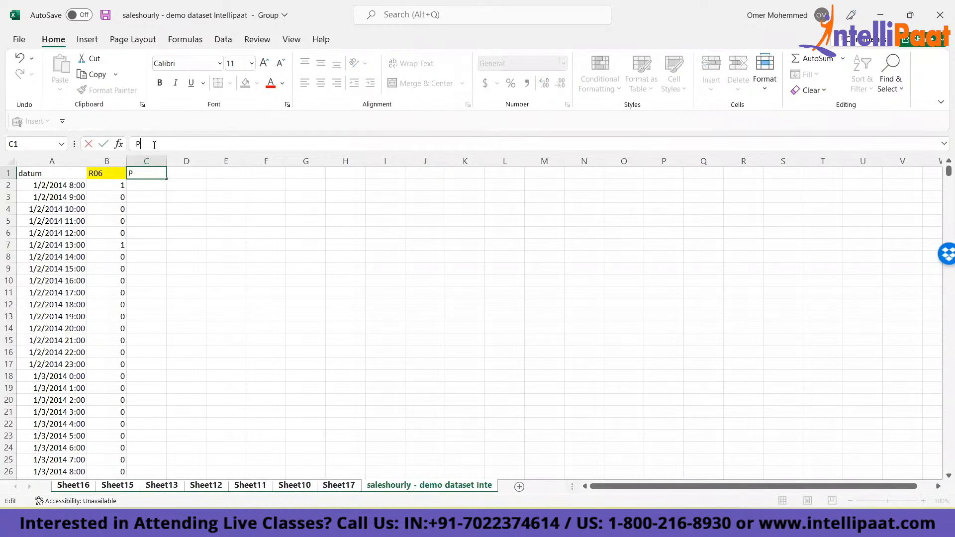
type("roduct Name")
key("ctrl+Return")
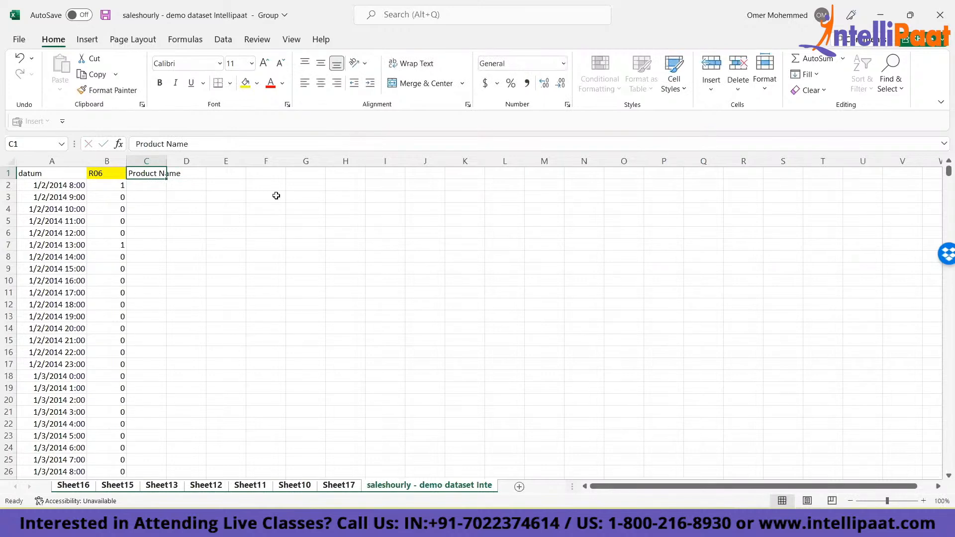
- Check cell C1 on Sheet12, Sheet16, Sheet15 and Sheet13 for the Product Name header
left_click(203, 490)
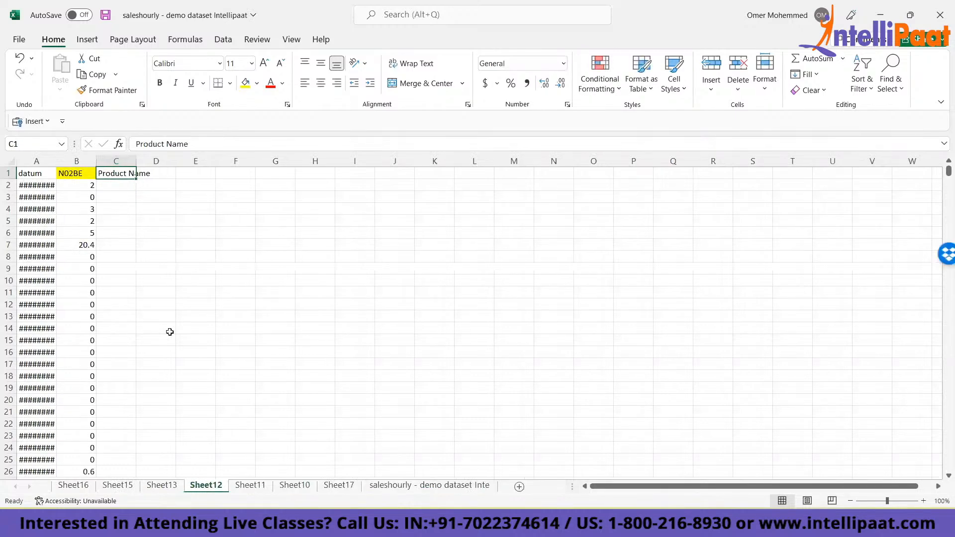
left_click(61, 491)
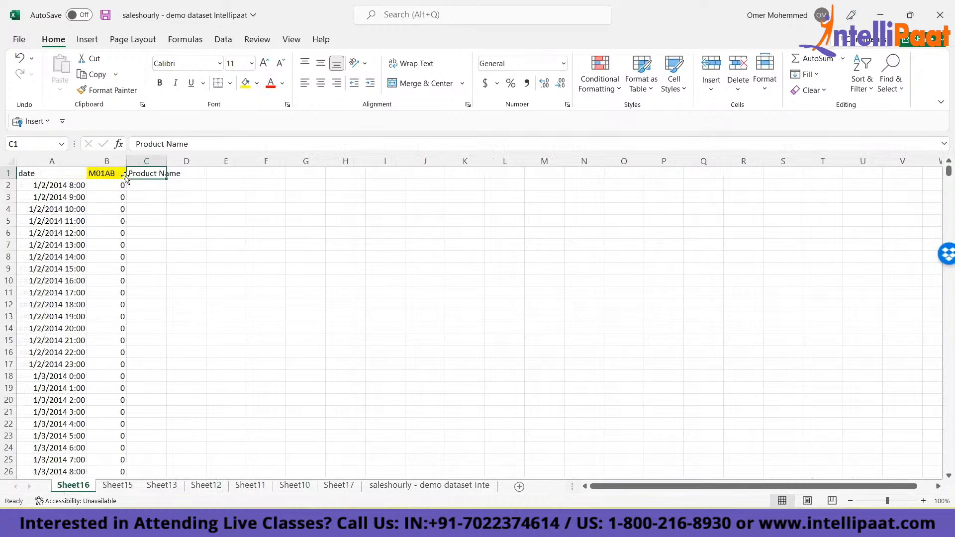
left_click(118, 487)
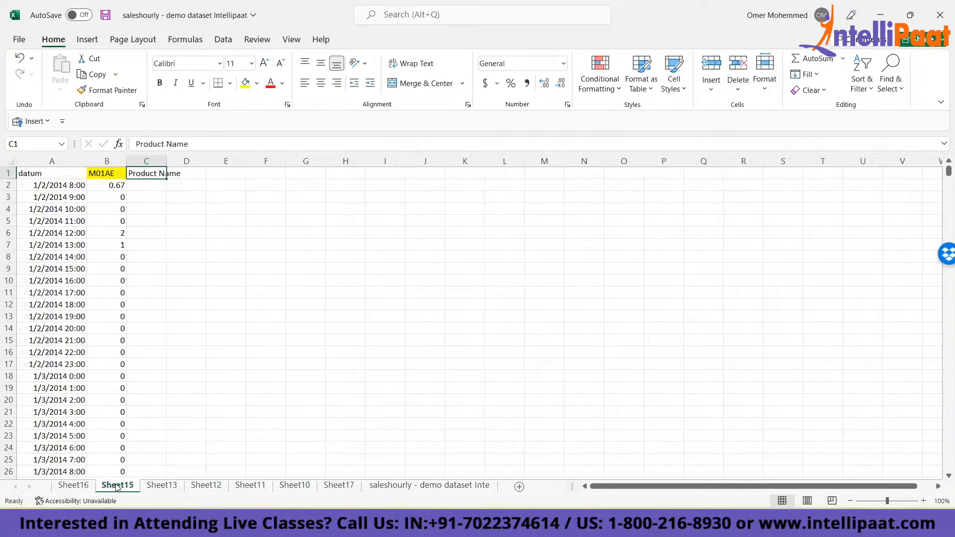
left_click(161, 488)
left_click(207, 492)
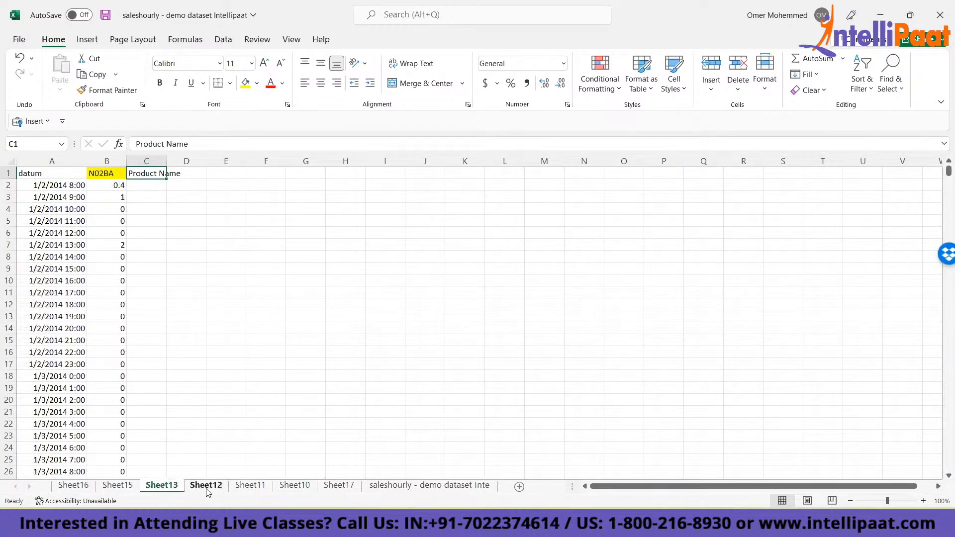
- Group the sheets from Sheet16 through the dataset sheet and autofit the width of date column A on all of them
left_click(70, 488)
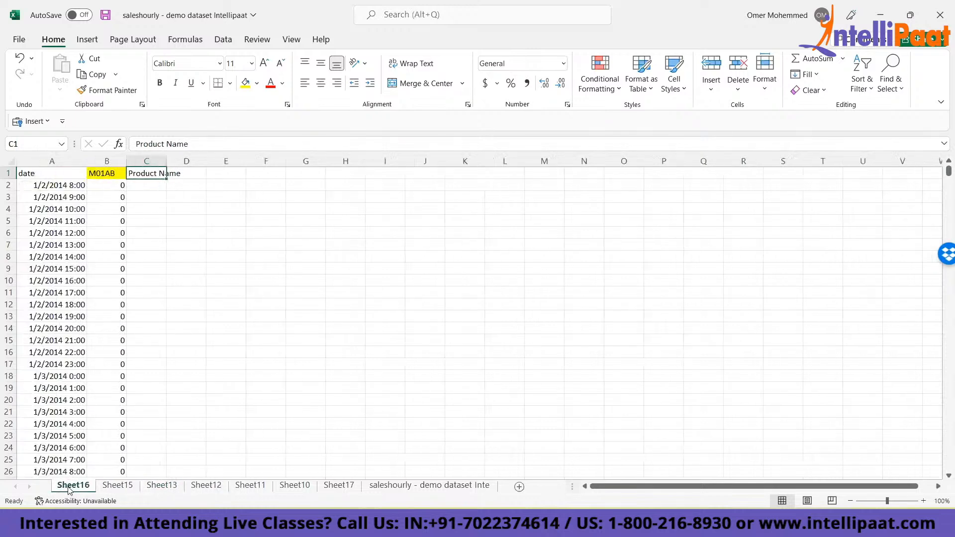
left_click(42, 163)
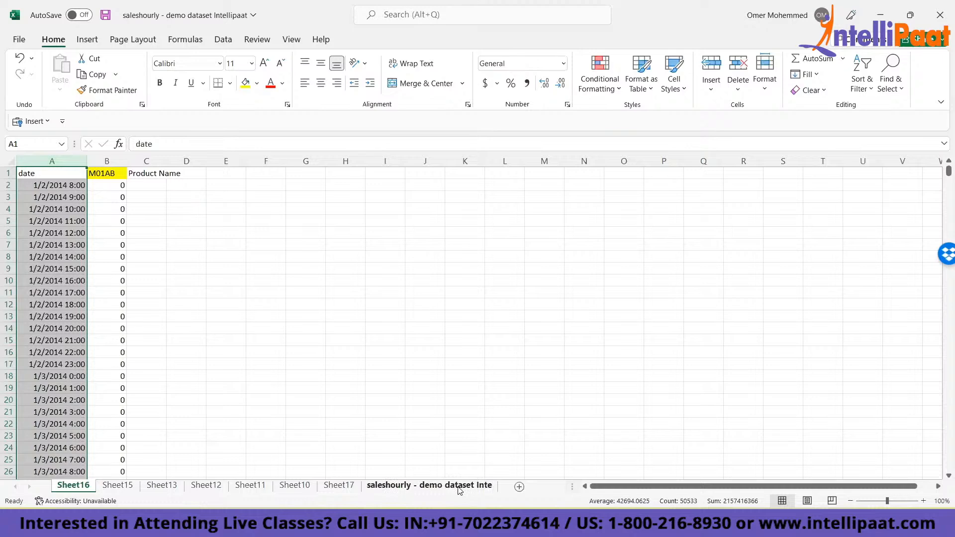
left_click(438, 491, "shift")
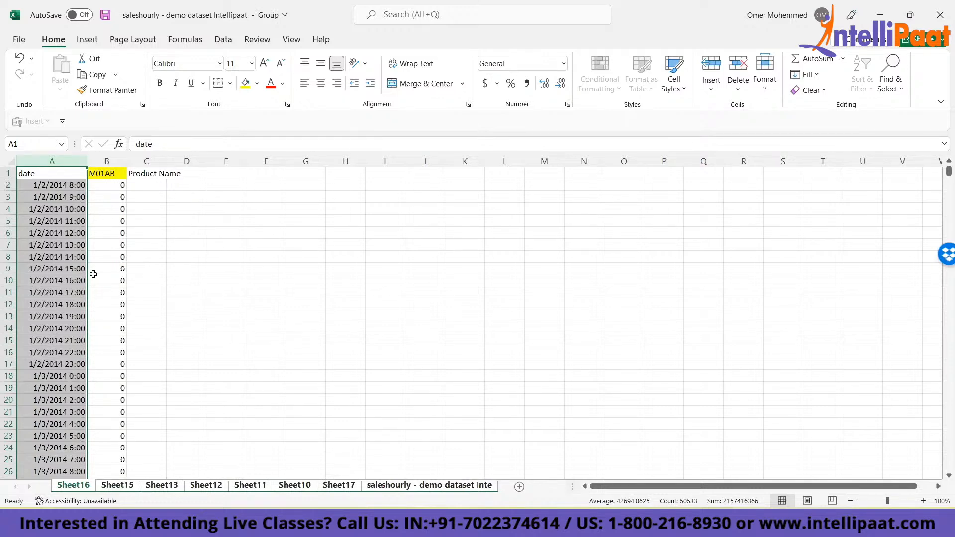
key("alt+h")
key("o")
key("i")
left_click(60, 219)
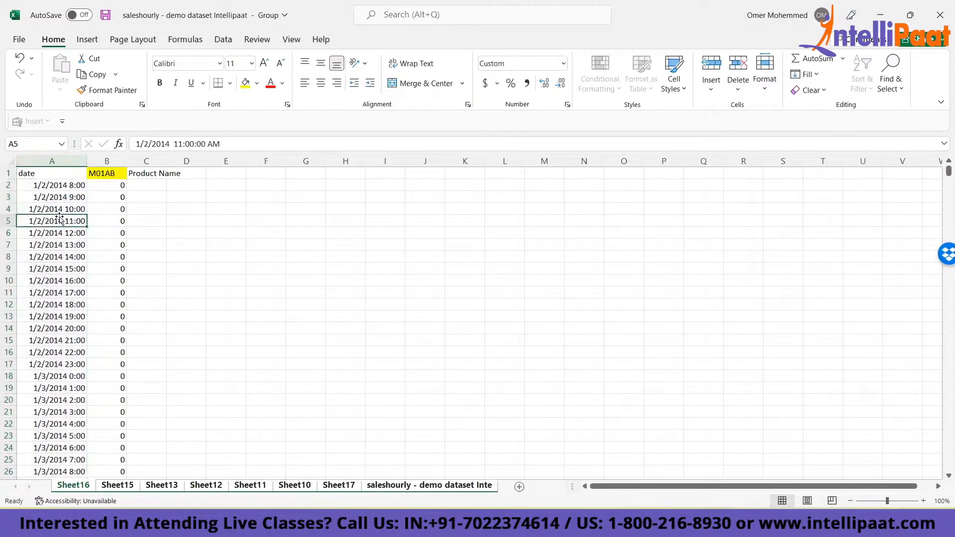
- Examine the date column width and the headers on each sheet from Sheet15 through the dataset sheet, including Sheet13 again
left_click(116, 486)
left_click(164, 486)
left_click(206, 486)
left_click(251, 486)
left_click(290, 488)
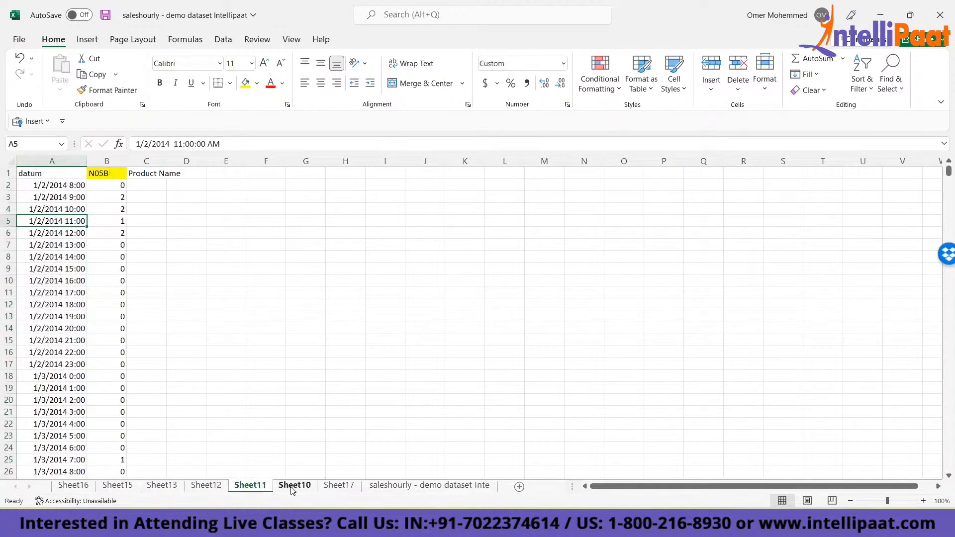
left_click(328, 488)
left_click(397, 487)
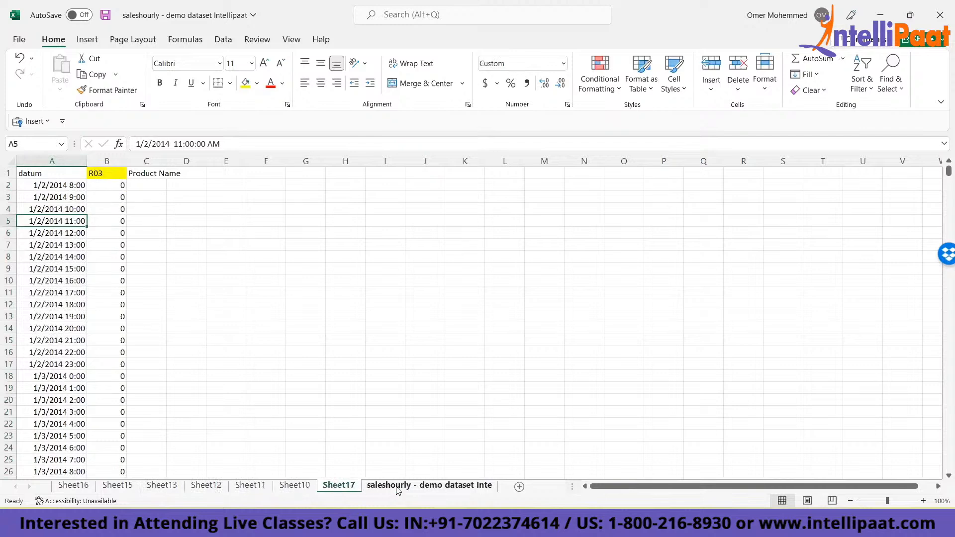
left_click(168, 487)
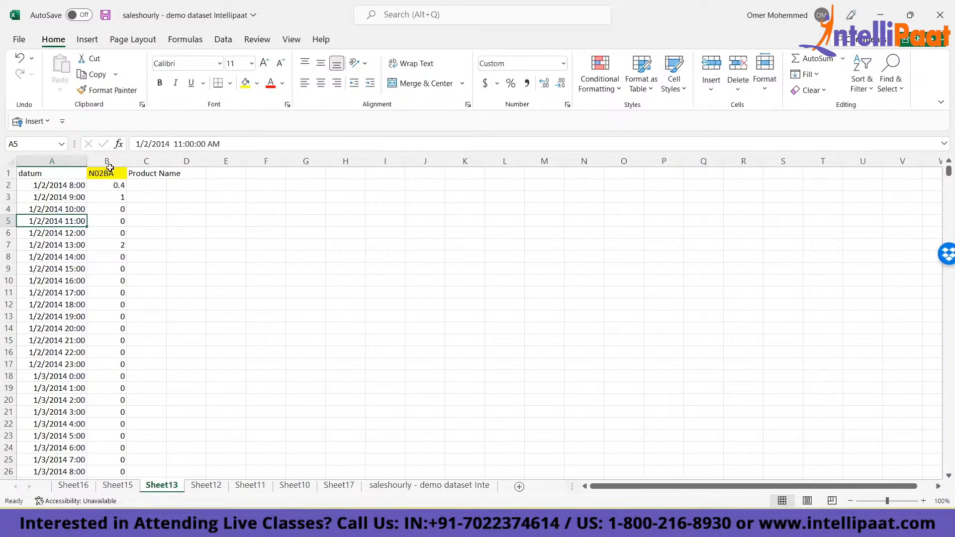
- Return to Sheet16 and select cell C2, the first empty cell under the Product Name header
key("alt+Tab")
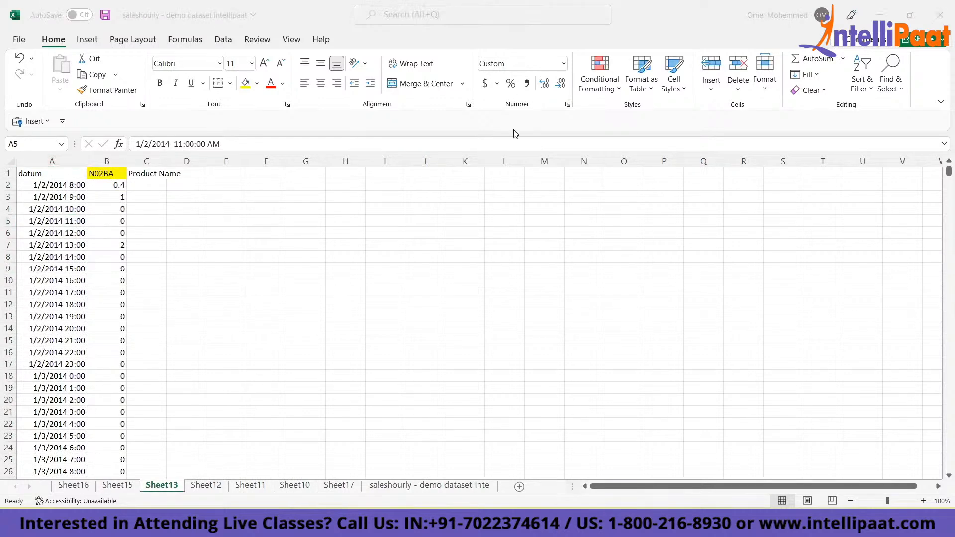
left_click(203, 190)
key("ctrl+Up")
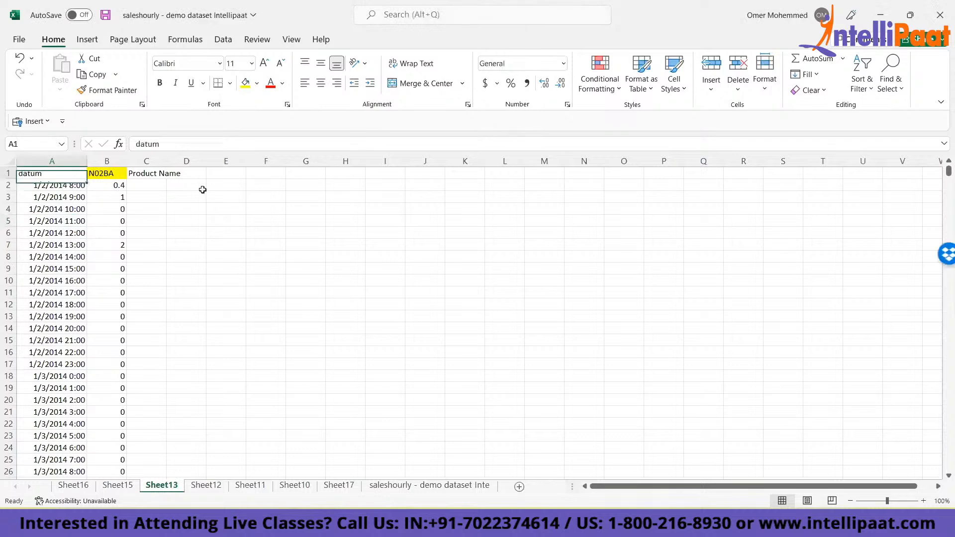
left_click(64, 486)
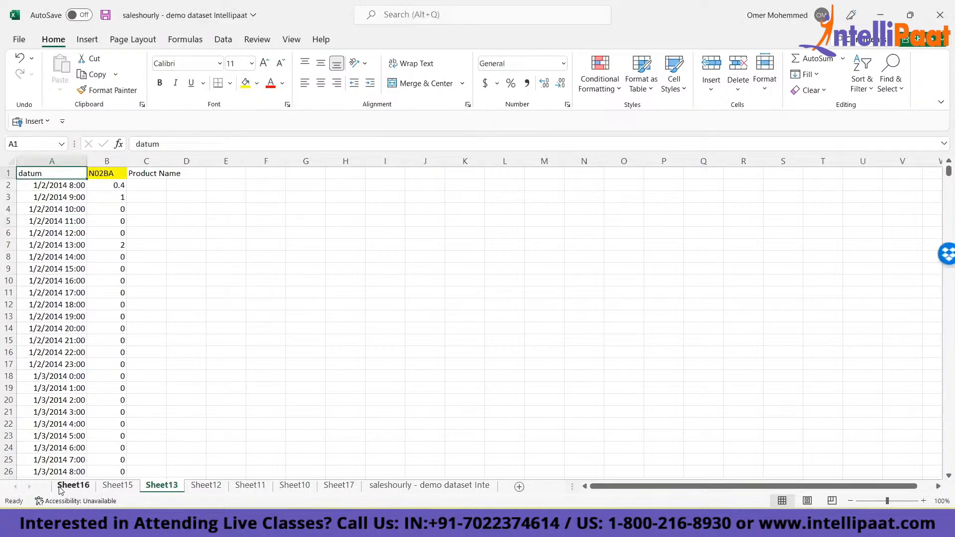
left_click(149, 185)
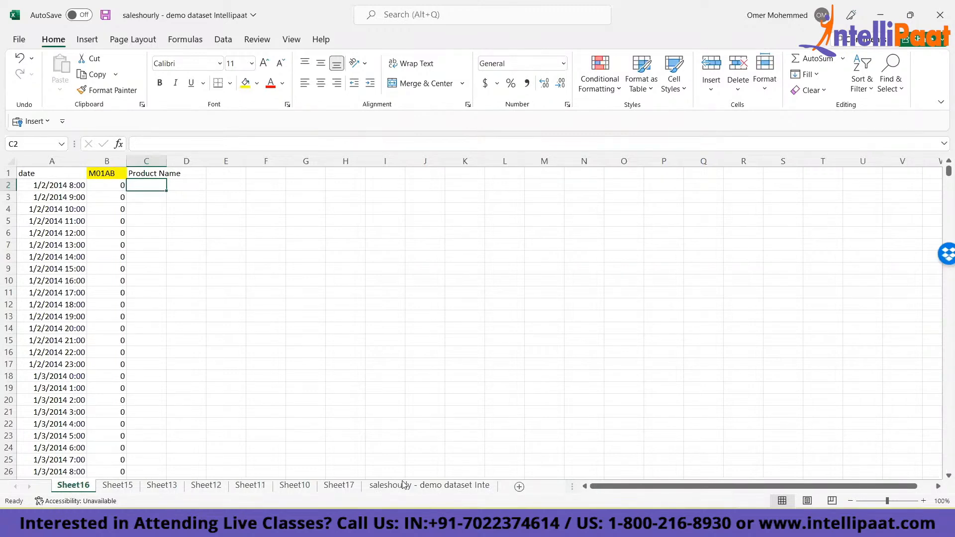
- Select all sheets from Sheet12 and enter the formula =B1 in cell C2 under Product Name
left_click(205, 487)
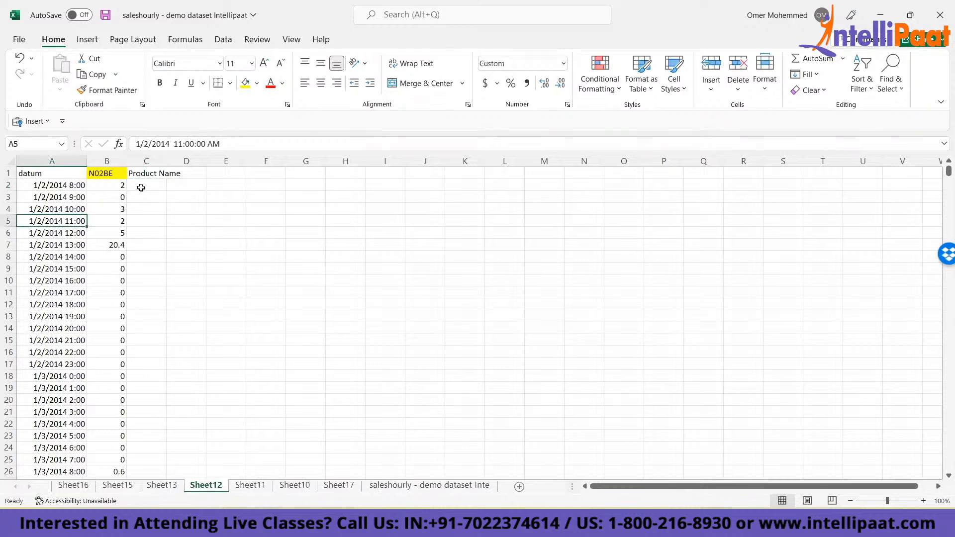
left_click(140, 186)
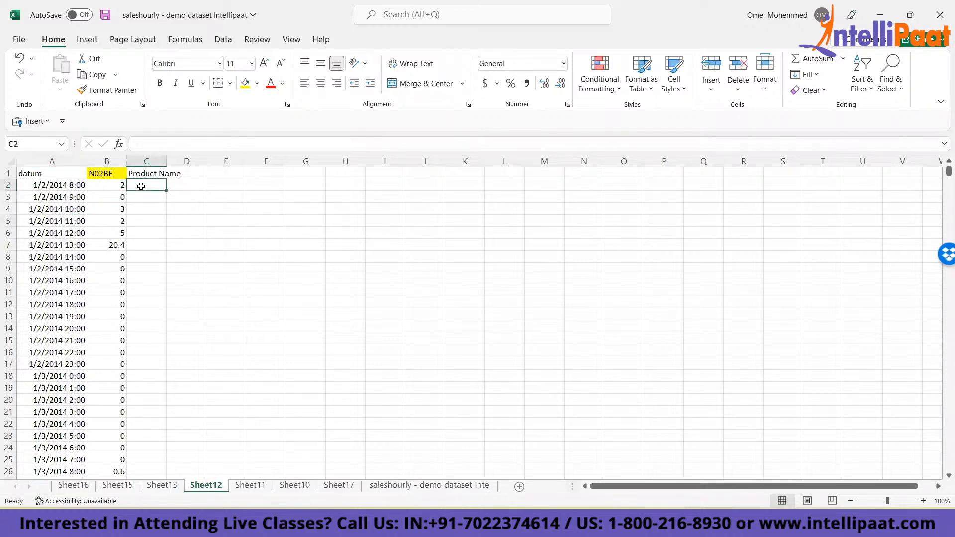
right_click(206, 487)
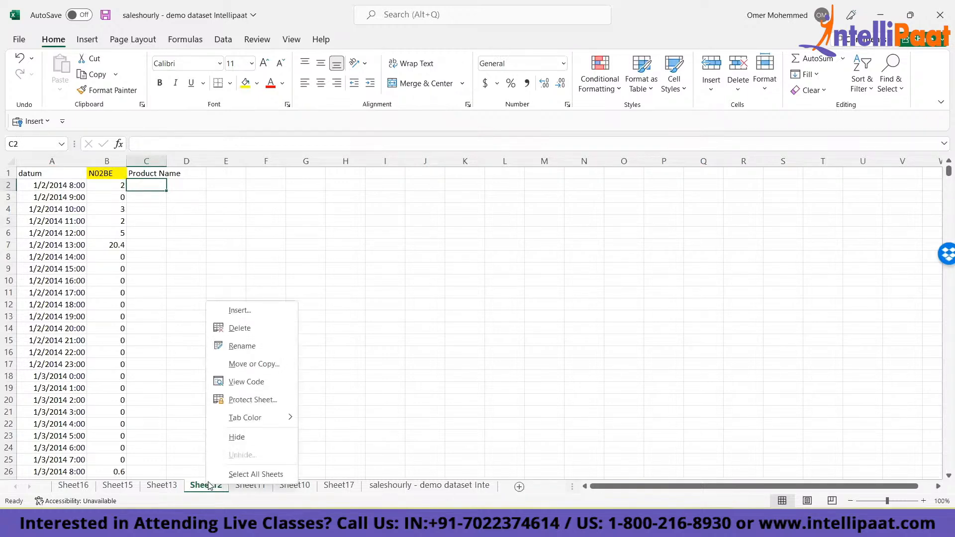
left_click(232, 475)
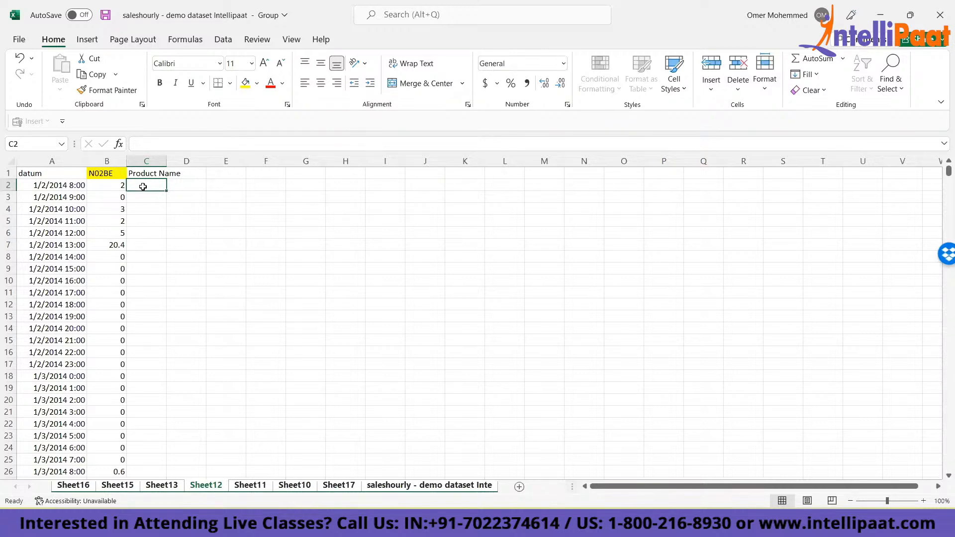
type("=")
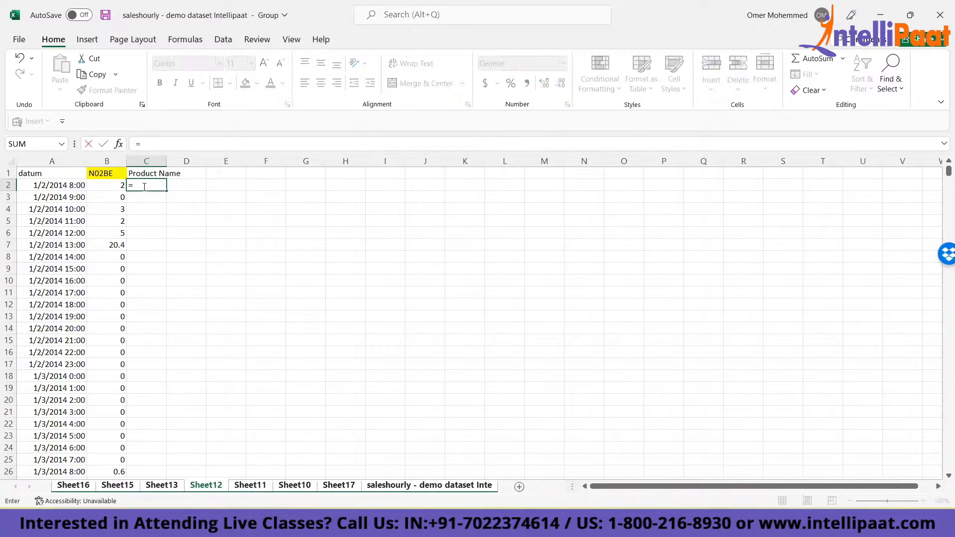
left_click(100, 173)
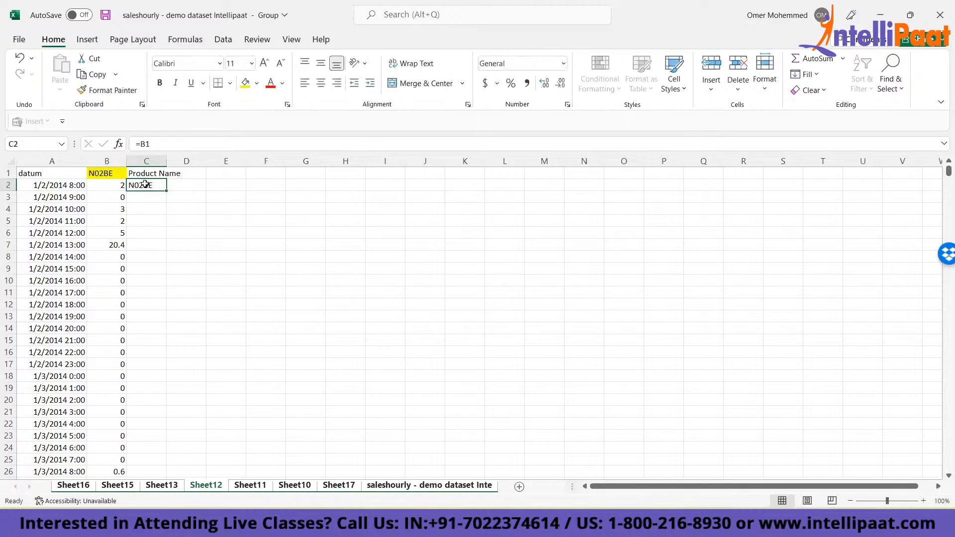
- Check the formula in cell C2 against header B1 on Sheet16, Sheet15, Sheet13 and Sheet12
left_click(73, 487)
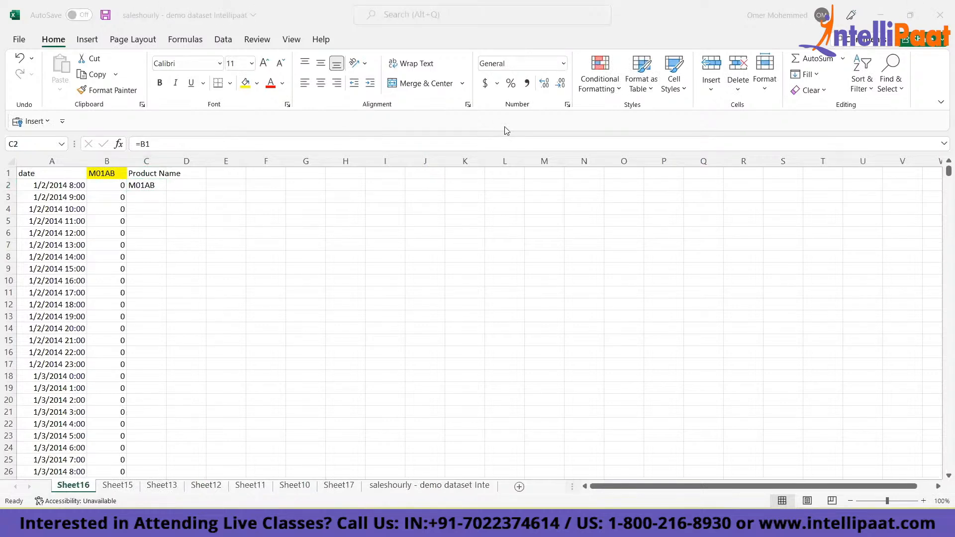
left_click(145, 185)
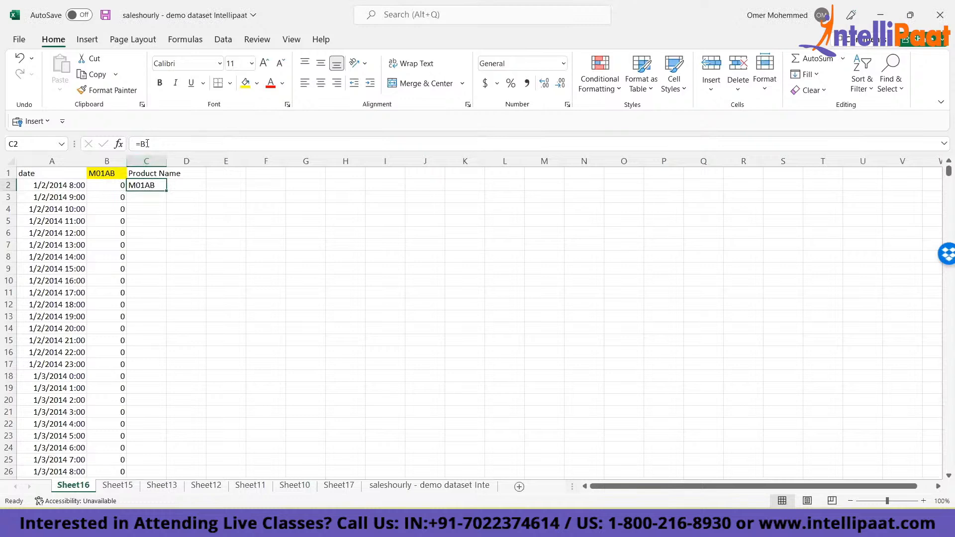
left_click(115, 489)
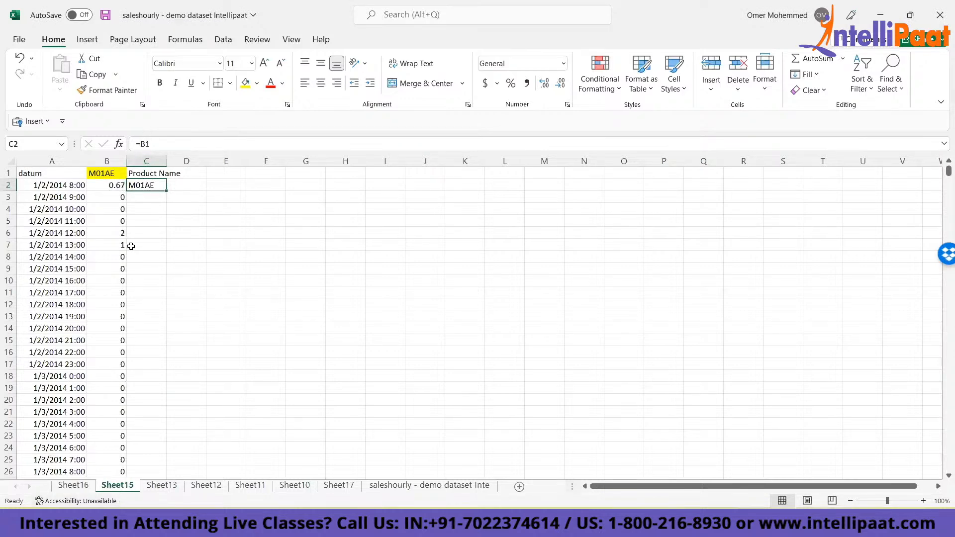
left_click(161, 490)
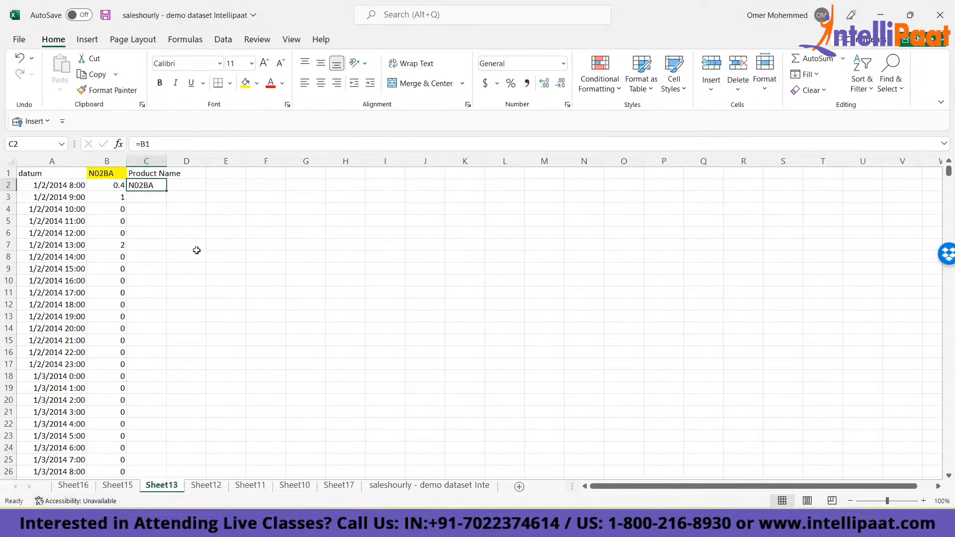
left_click(202, 490)
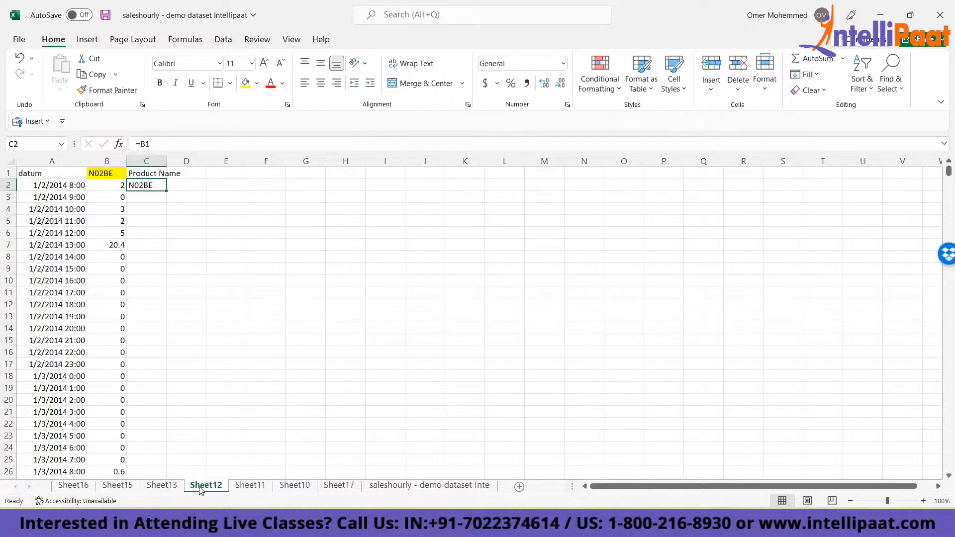
left_click(102, 175)
left_click(148, 186)
right_click(209, 488)
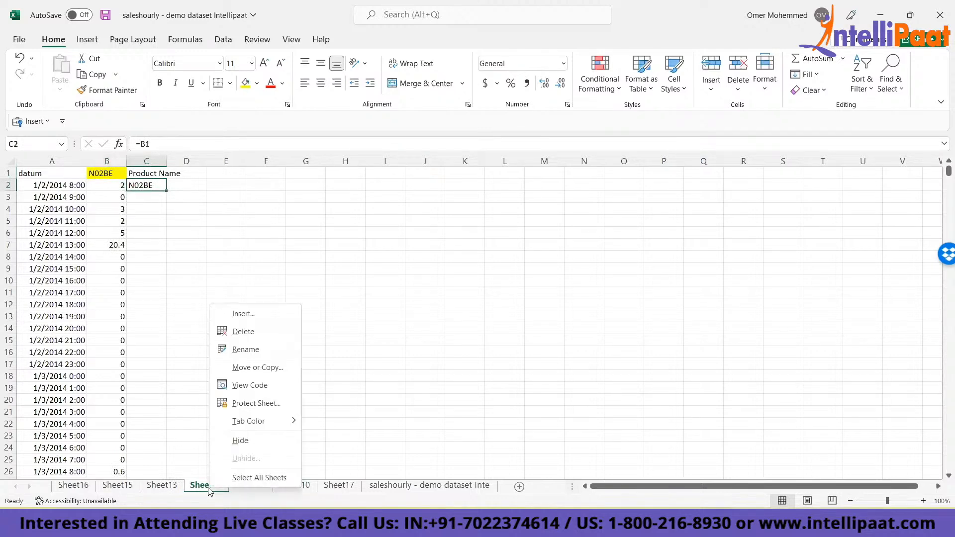
key("Escape")
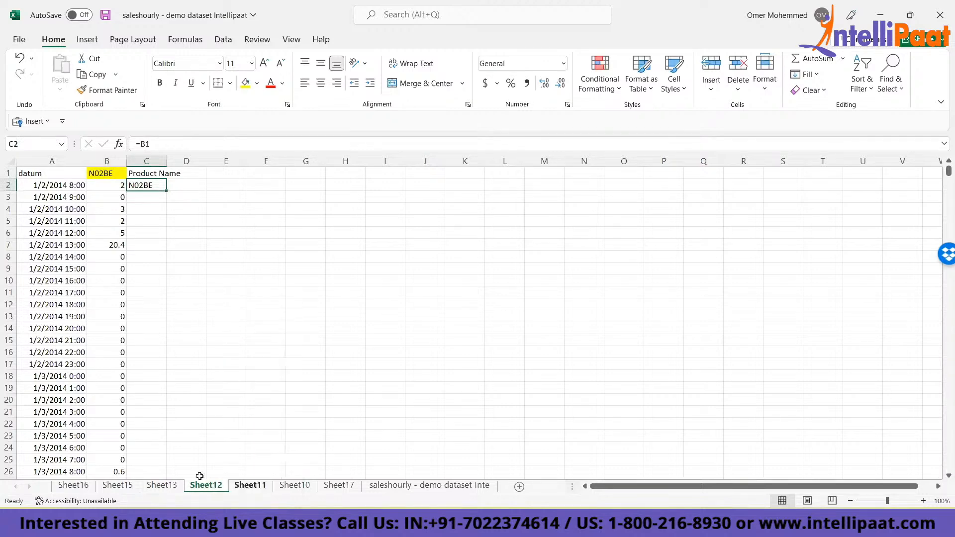
- Group the sheets from Sheet16 through the dataset sheet and fill the =B1 formula from C2 down the Product Name column
left_click(74, 487)
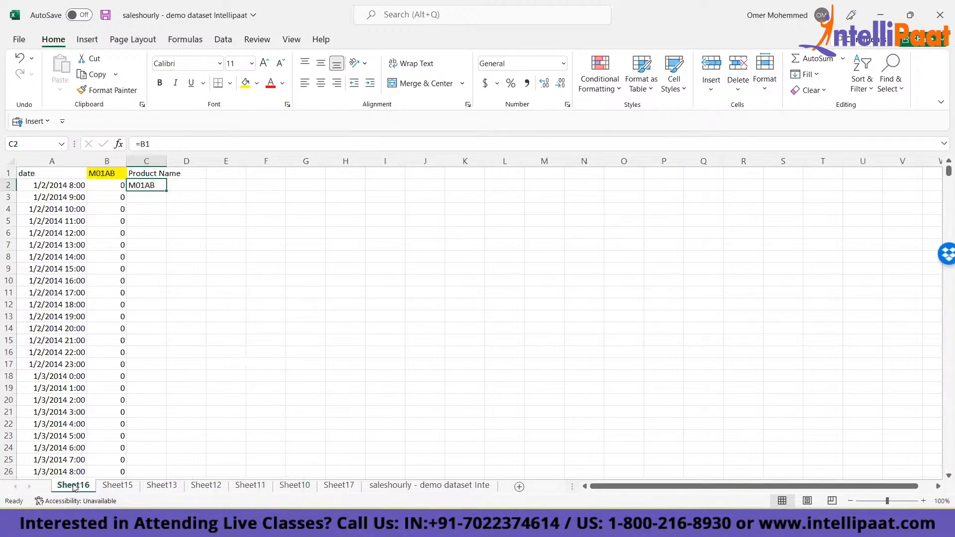
left_click(471, 487, "shift")
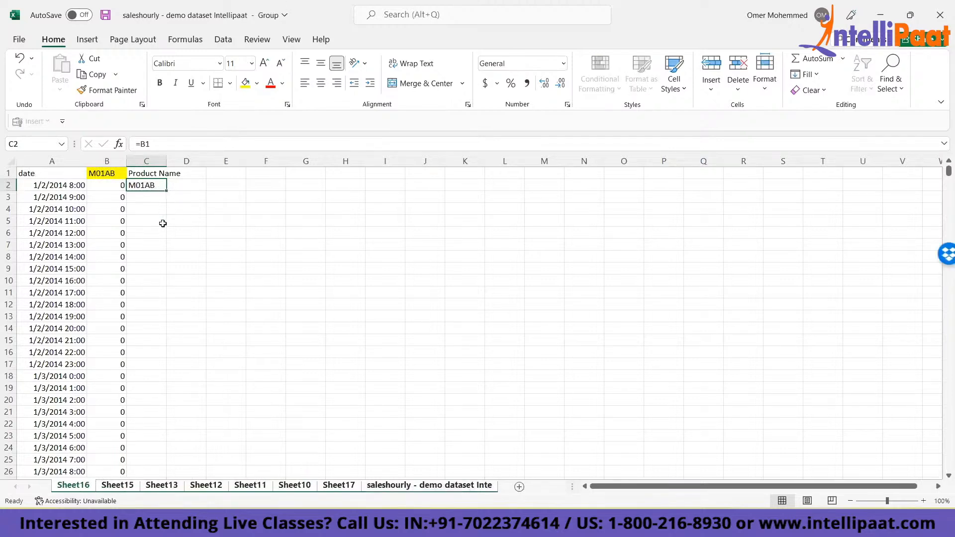
double_click(166, 191)
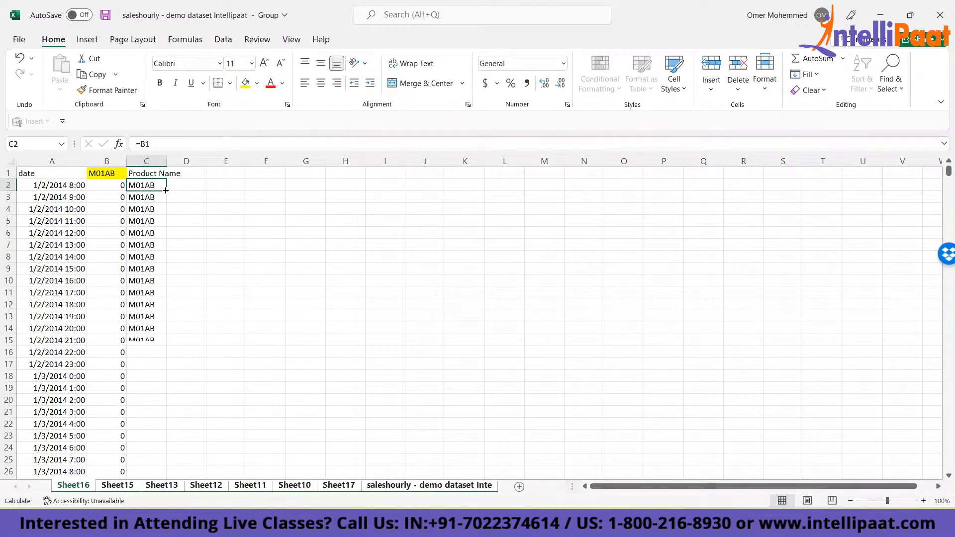
- Examine the filled Product Name column down to its last row and compare cell C2 with header B1
left_click(139, 183)
key("ctrl+Down")
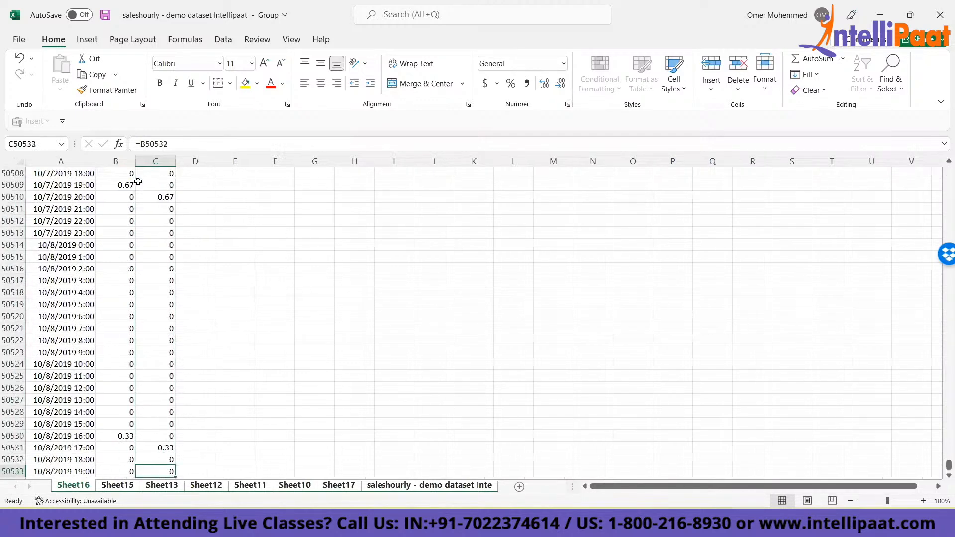
key("ctrl+Up")
key("Down")
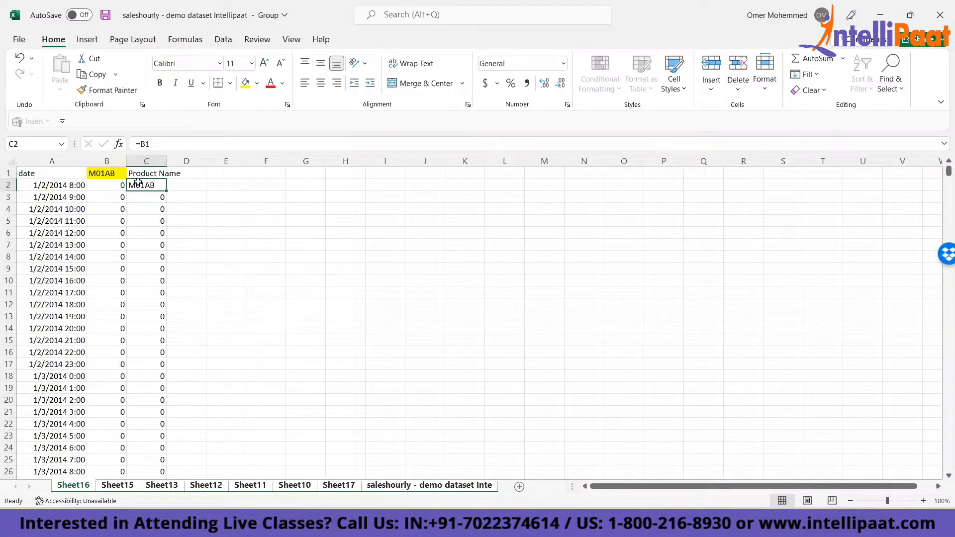
left_click(302, 359)
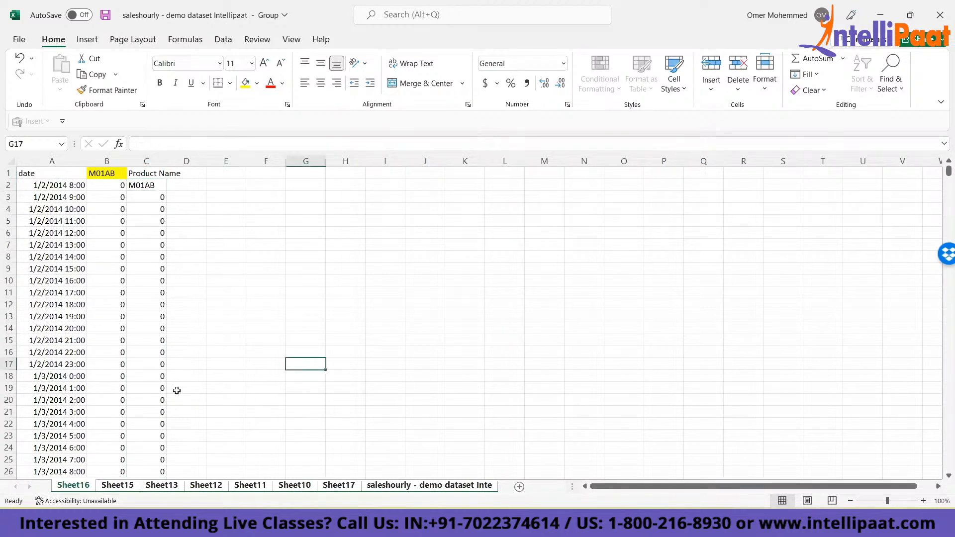
left_click(145, 187)
left_click(104, 174)
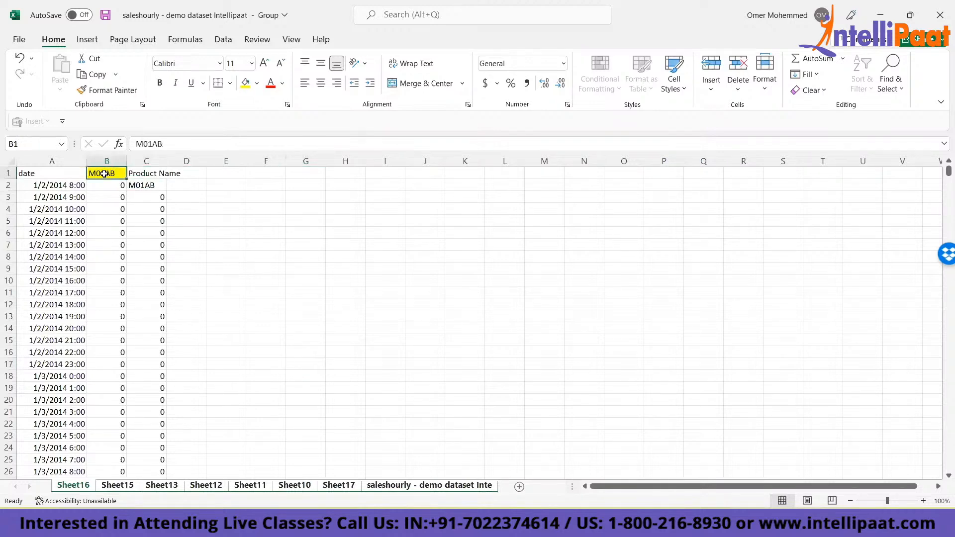
left_click(140, 186)
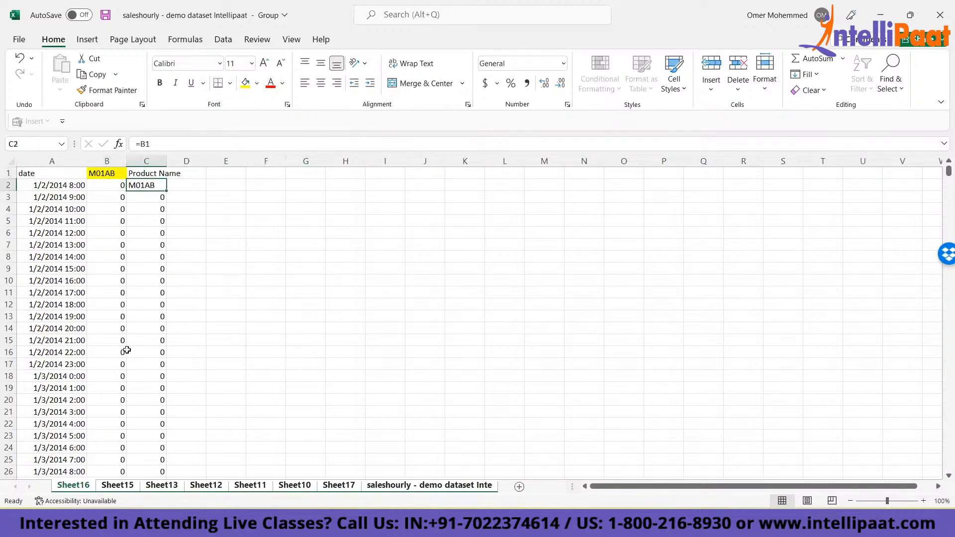
- Examine the filled column on Sheet15 and inspect the formula references in cells C3, C7 and C2 on Sheet16
left_click(122, 490)
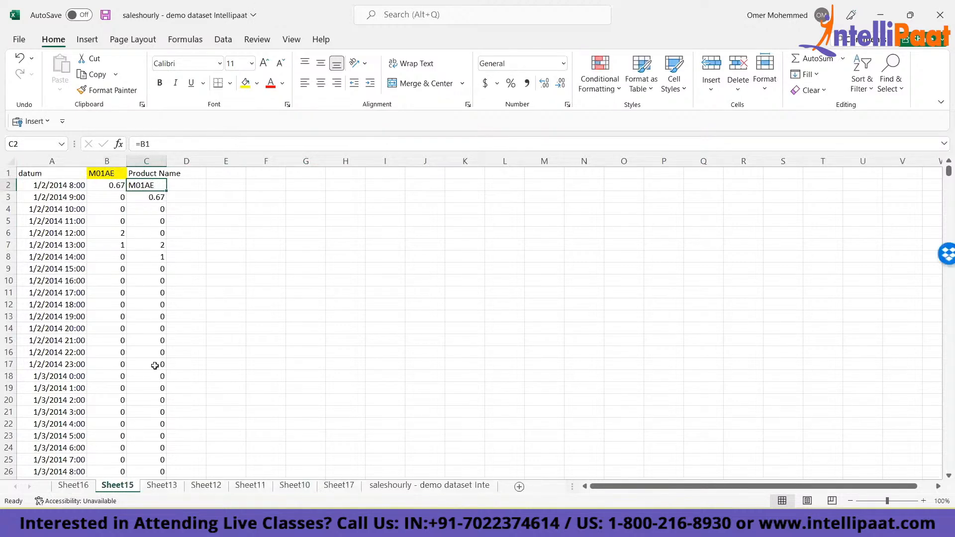
left_click(70, 486)
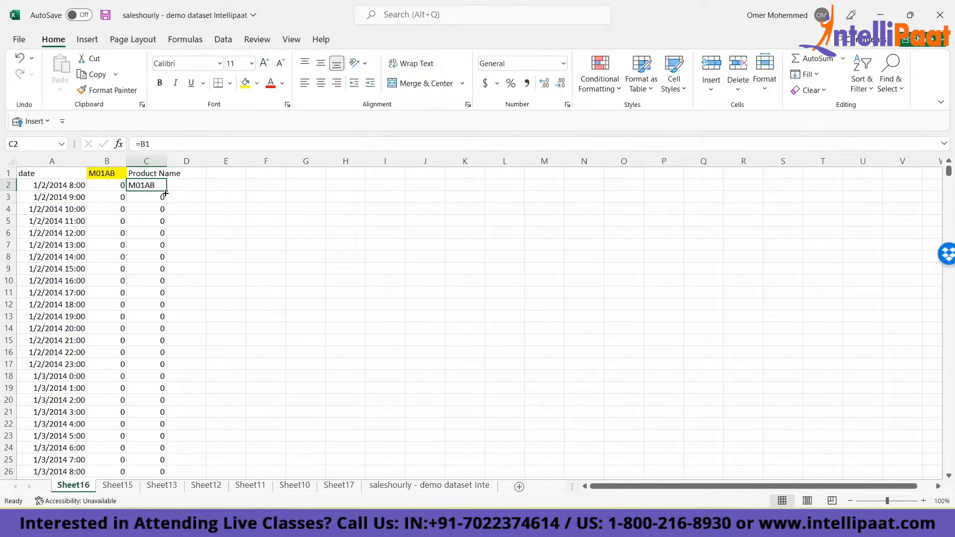
left_click(145, 197)
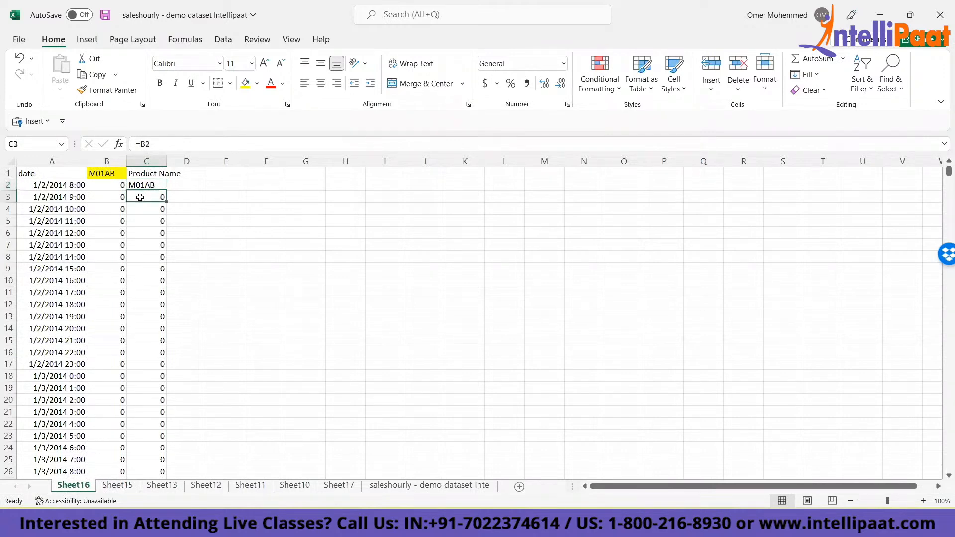
key("F2")
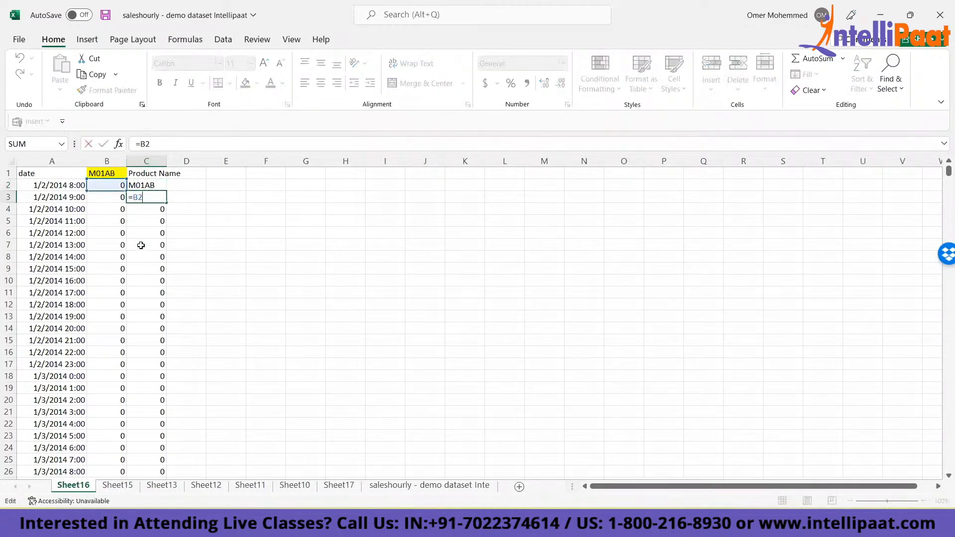
left_click(141, 245)
key("F2")
key("Escape")
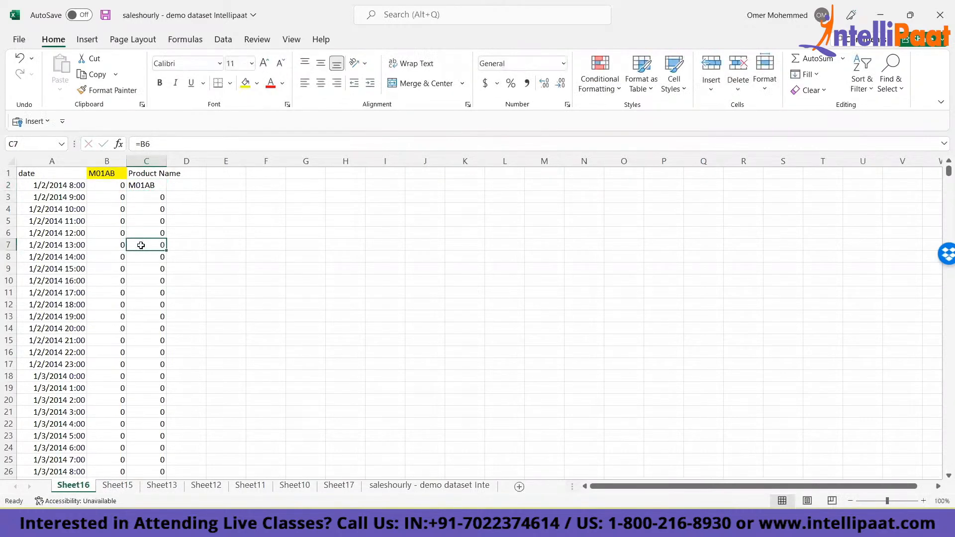
left_click(142, 184)
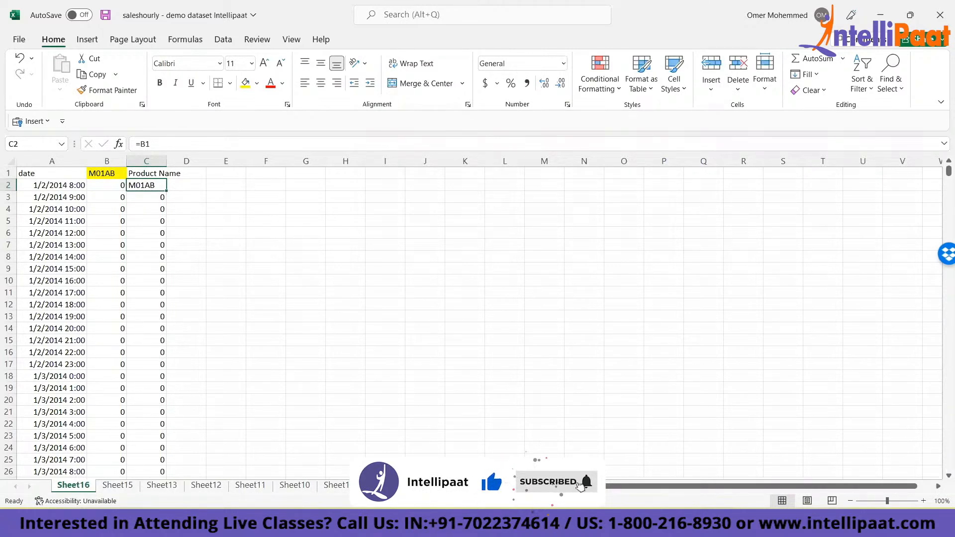
- Group the sheets from Sheet16 through the dataset sheet again and change the formula in C2 to the absolute reference =$B$1
left_click(382, 485, "shift")
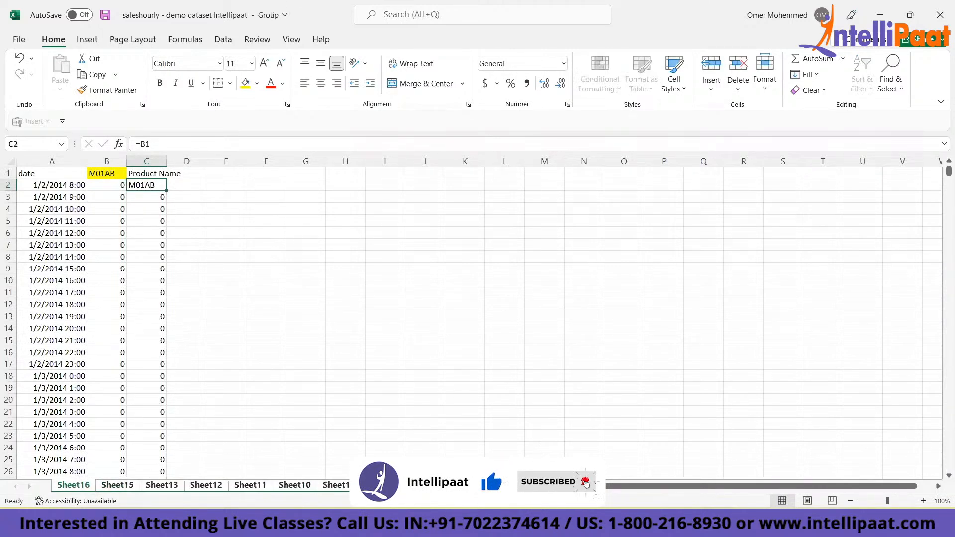
left_click(146, 145)
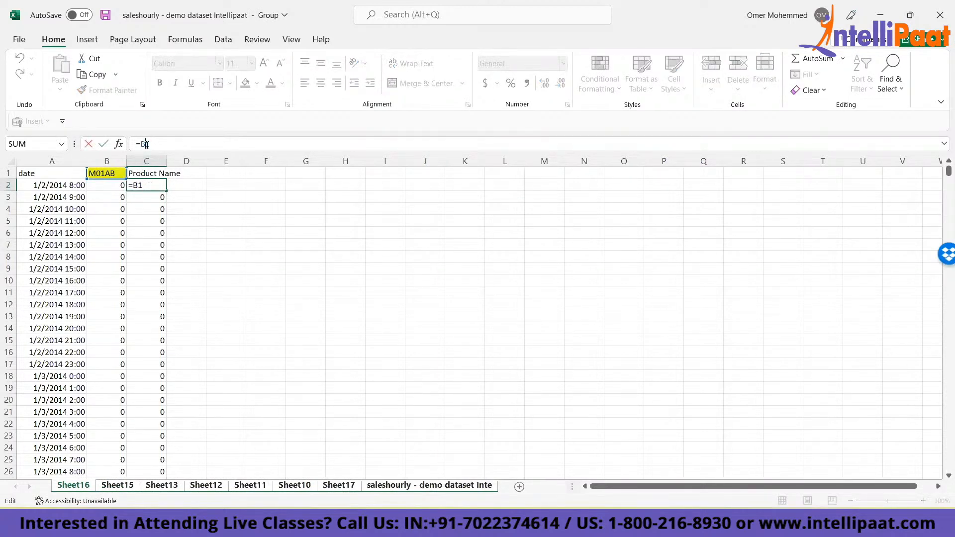
key("ctrl+Return")
left_click(149, 197)
left_click(149, 212)
left_click(149, 223)
left_click(142, 185)
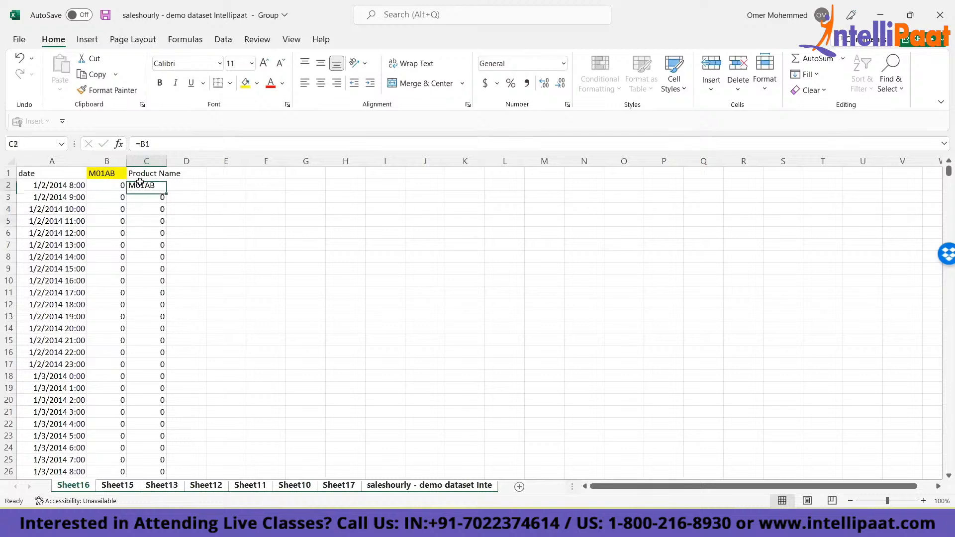
left_click(146, 143)
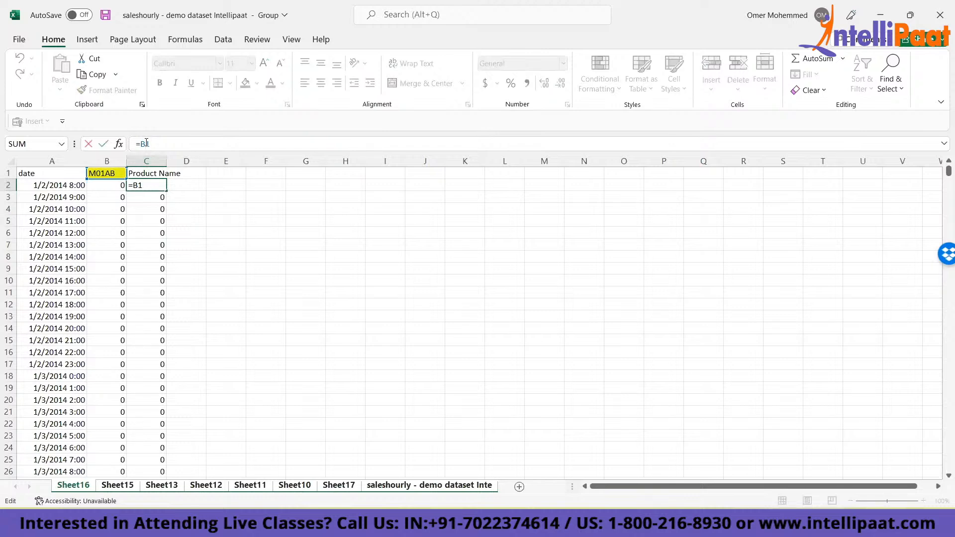
key("F4")
key("ctrl+Return")
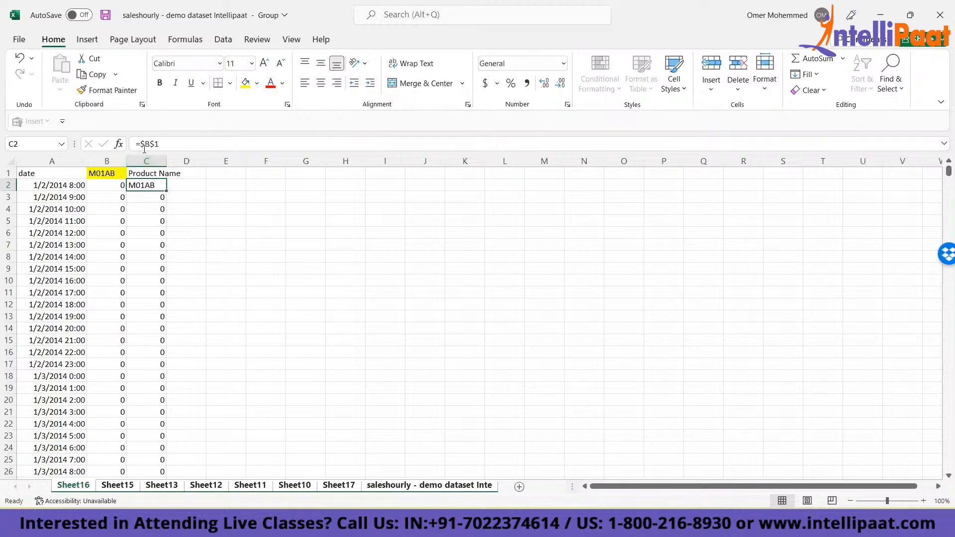
- Fill the =$B$1 formula from C2 down the whole Product Name column on all grouped sheets
double_click(165, 191)
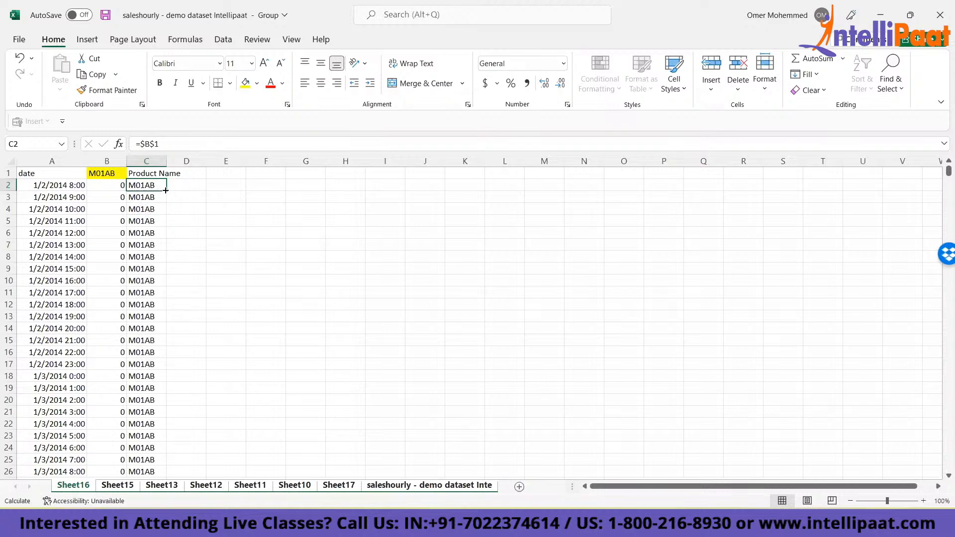
left_click(208, 186)
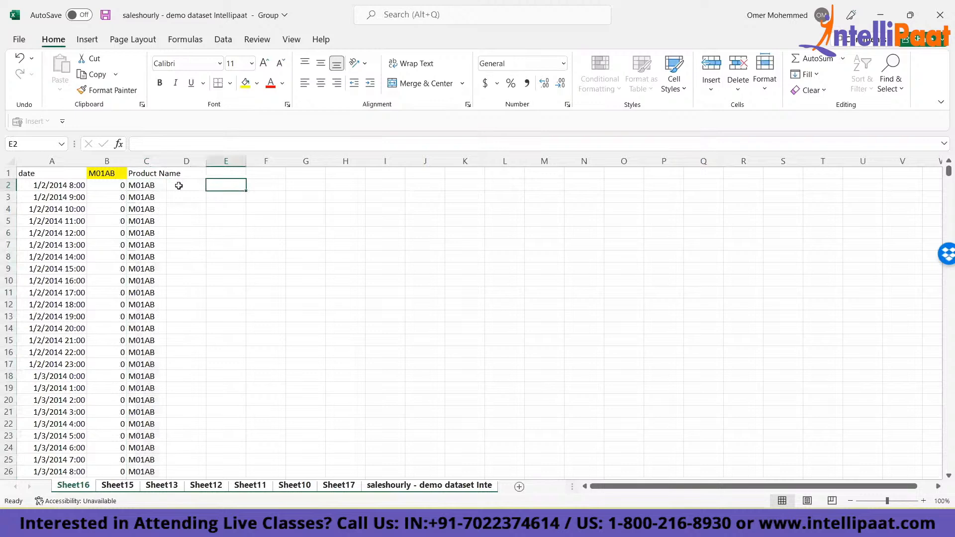
left_click(151, 187)
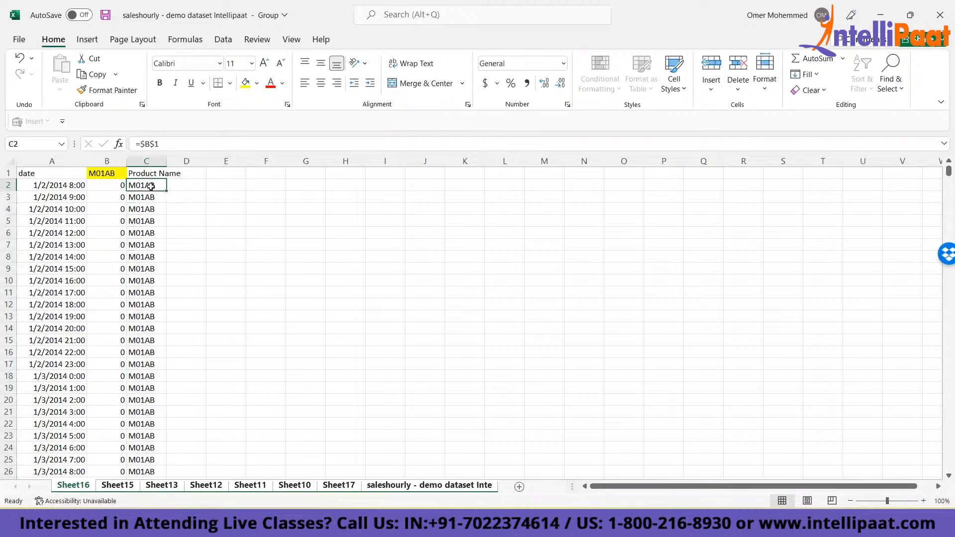
- Inspect the Product Name formulas in cells C2, C3 and below on Sheet15, and the filled column on Sheet13
left_click(121, 485)
left_click(146, 257)
left_click(146, 185)
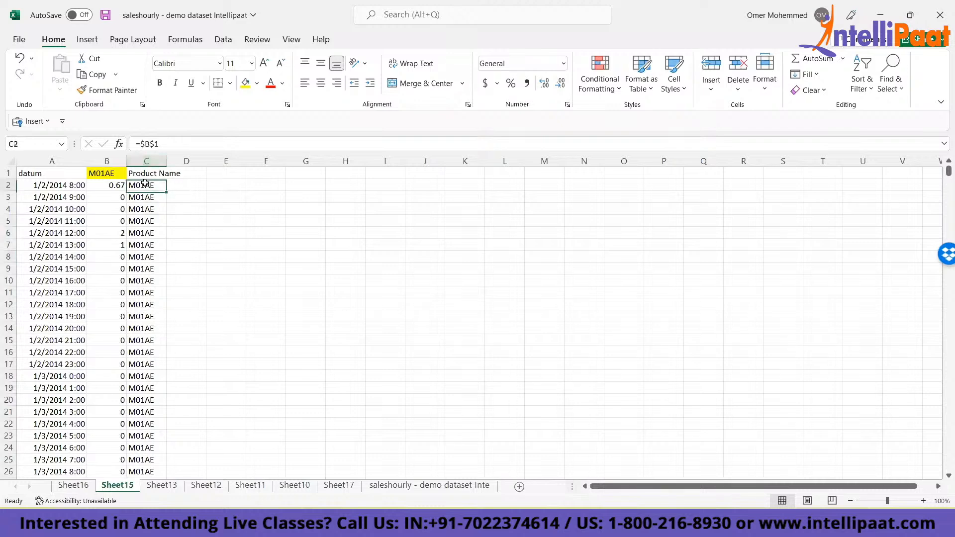
left_click(146, 196)
left_click(147, 218)
left_click(158, 487)
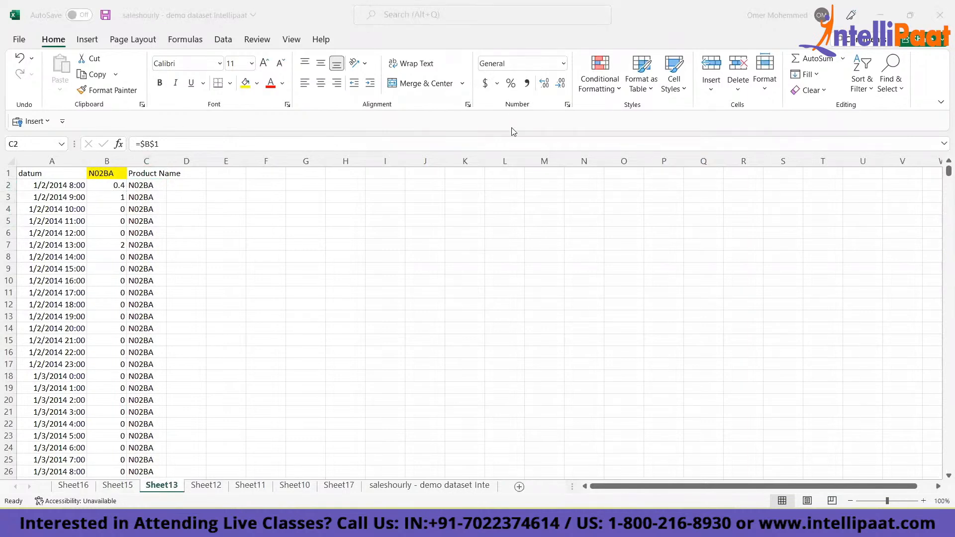
left_click(148, 182)
key("ctrl+Up")
key("ctrl+Left")
- Select the full data range in columns A to C on Sheet16, group all sheets and copy the range
left_click(72, 486)
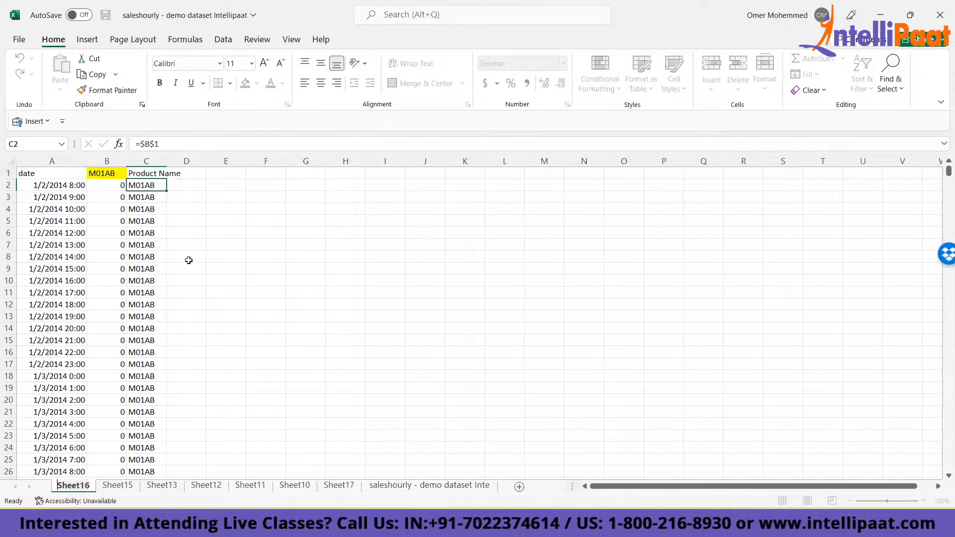
left_click(109, 194)
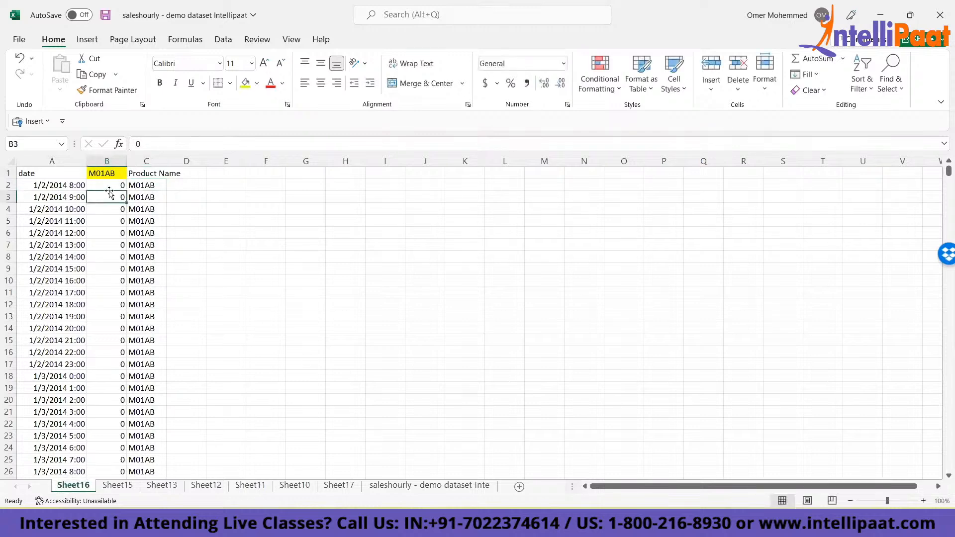
key("Up")
key("Up")
key("Left")
key("ctrl+shift+Right")
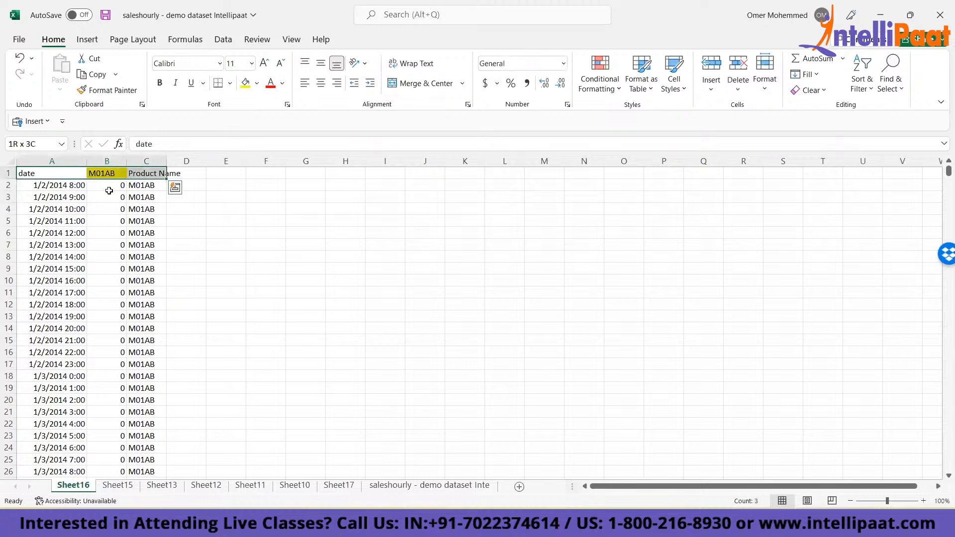
key("ctrl+shift+Down")
key("ctrl+Home")
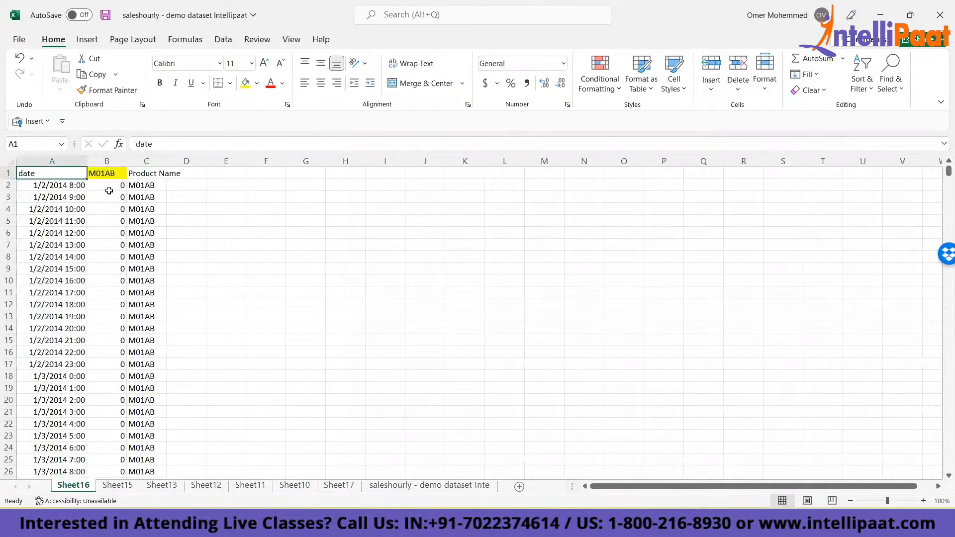
key("ctrl+shift+Right")
key("ctrl+shift+Down")
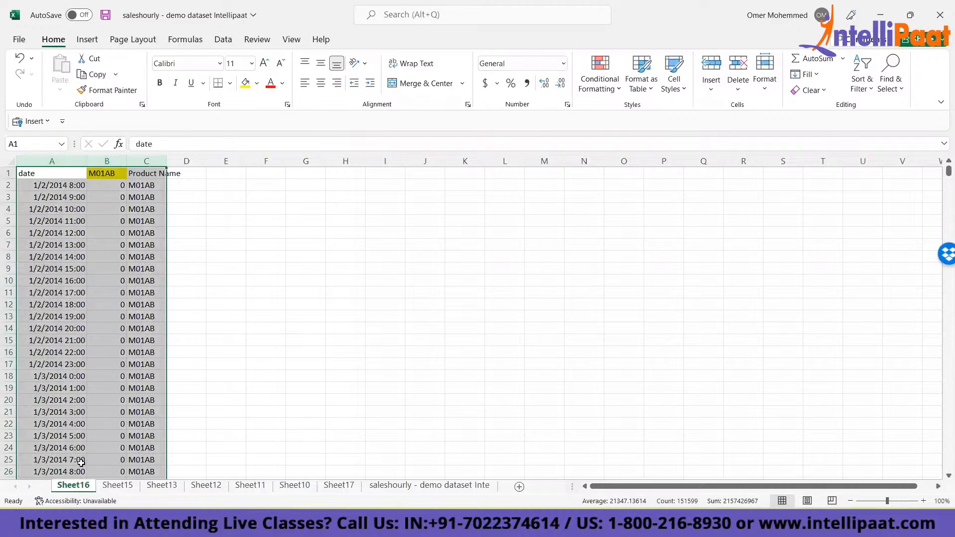
right_click(58, 490)
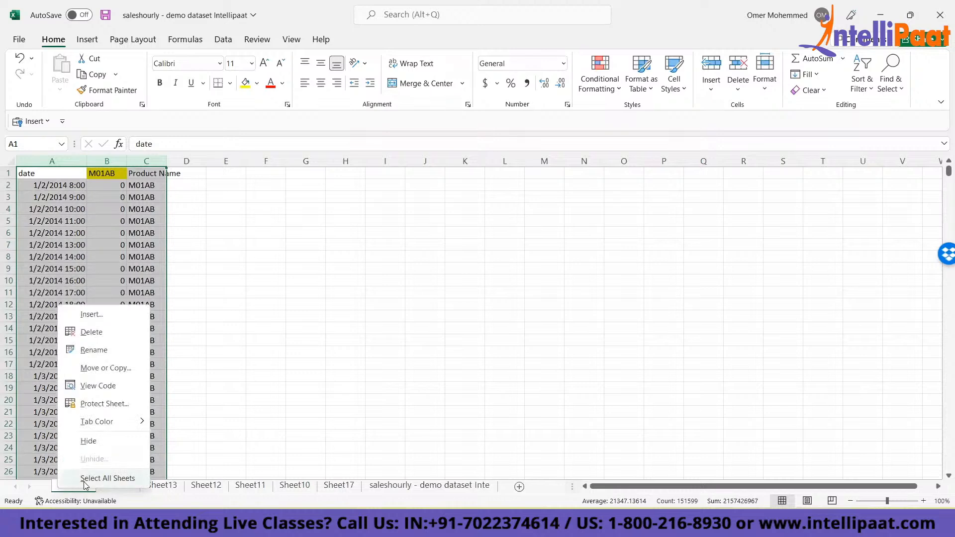
left_click(108, 478)
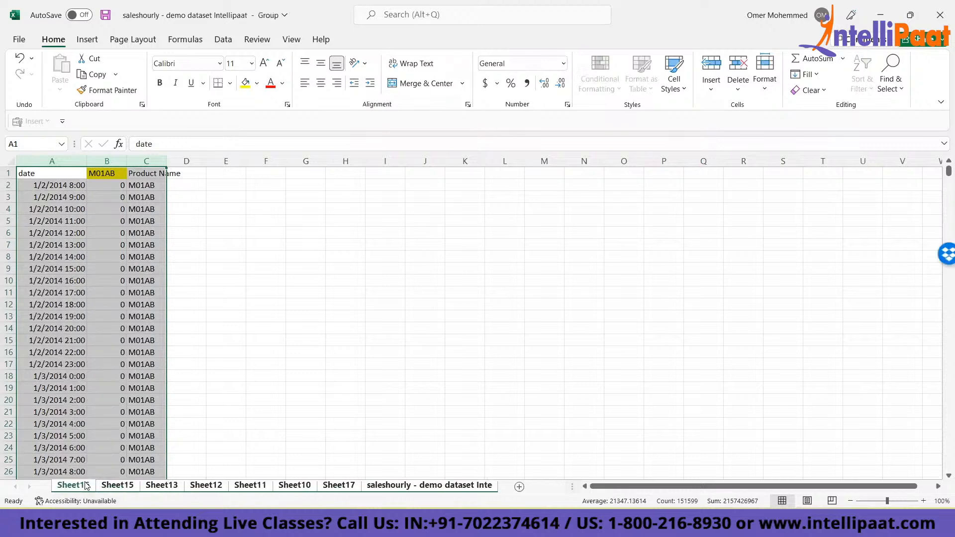
key("ctrl+c")
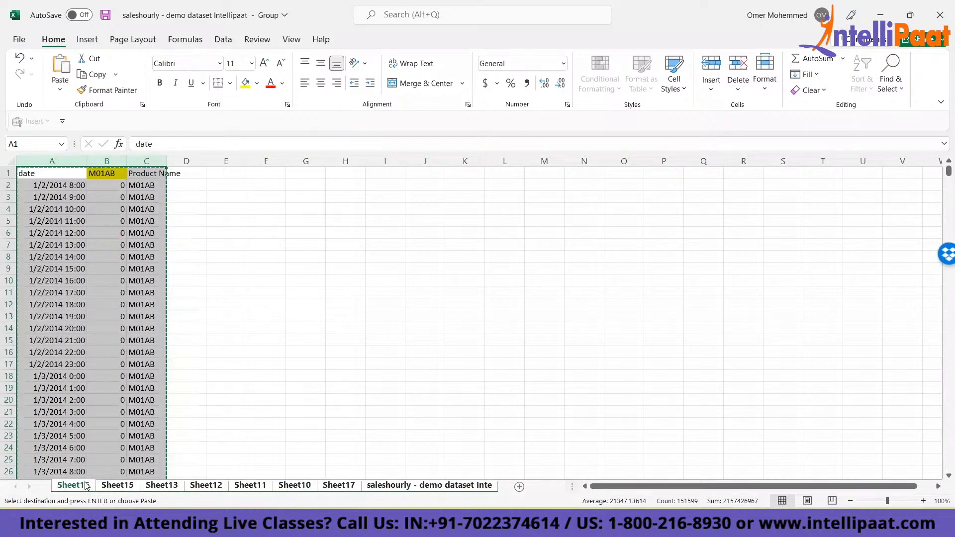
- Paste the copied range over itself as values only on all grouped sheets
key("ctrl+alt+v")
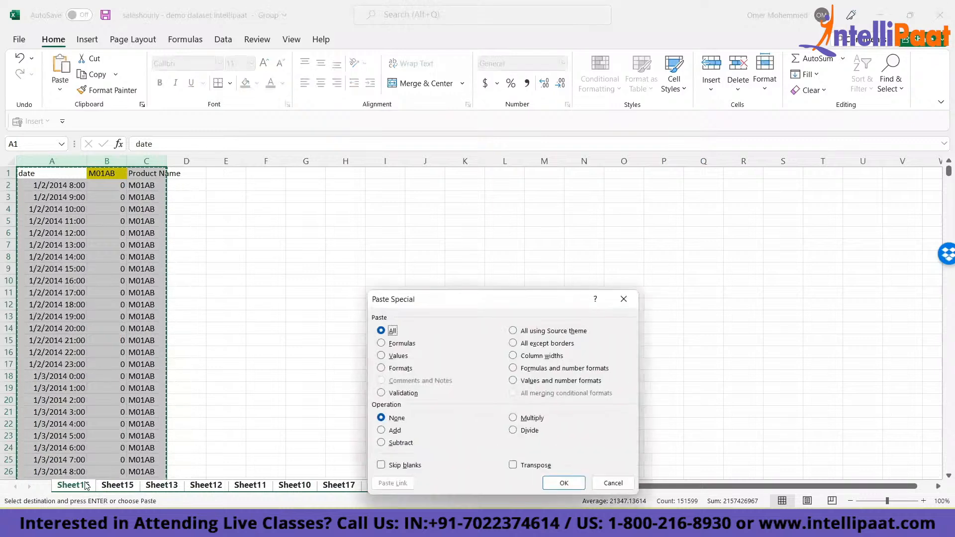
key("Return")
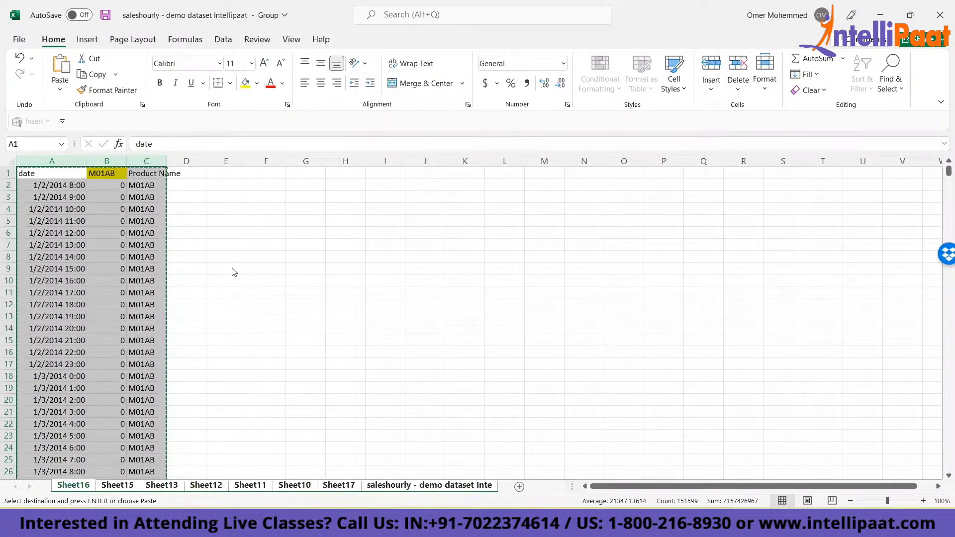
key("ctrl+alt+v")
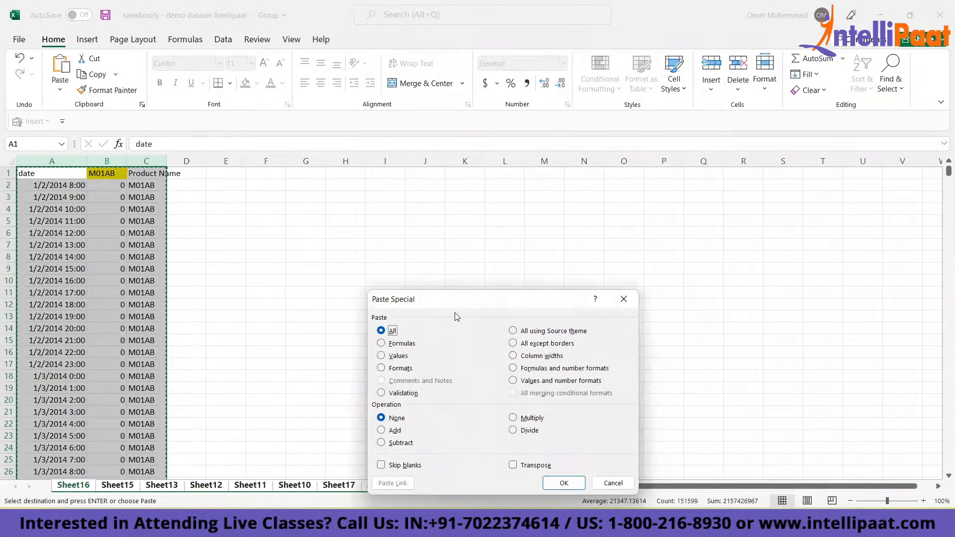
left_click_drag(454, 307, 406, 203)
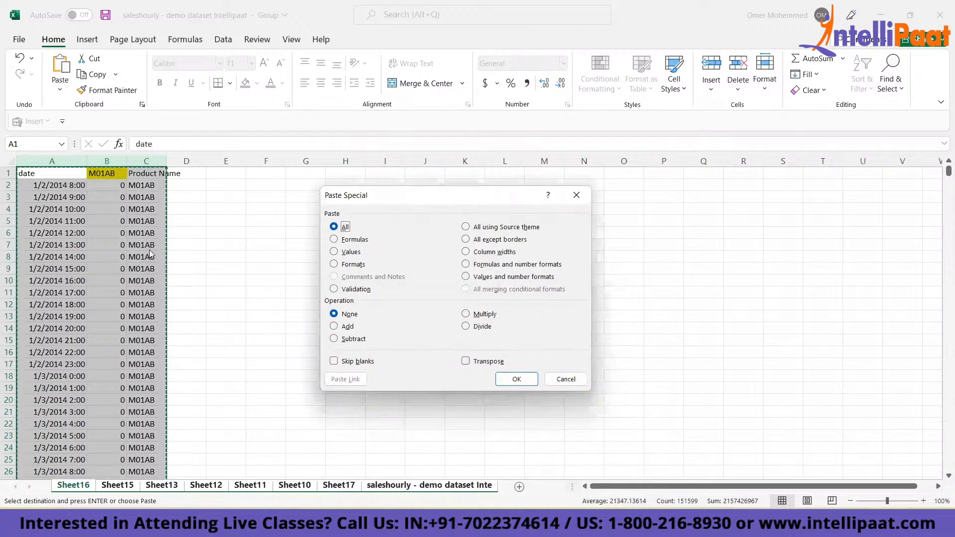
left_click(334, 252)
left_click(515, 378)
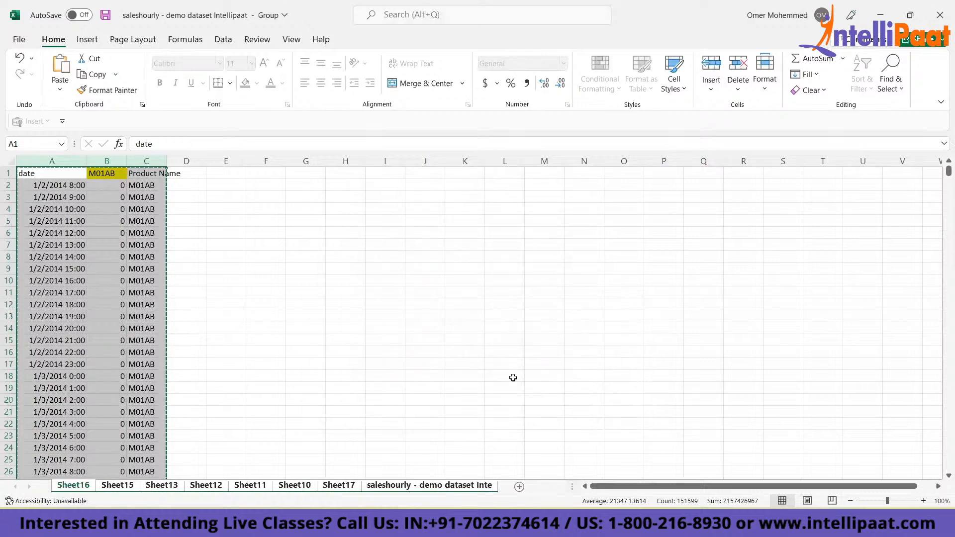
left_click(251, 197)
key("ctrl+Up")
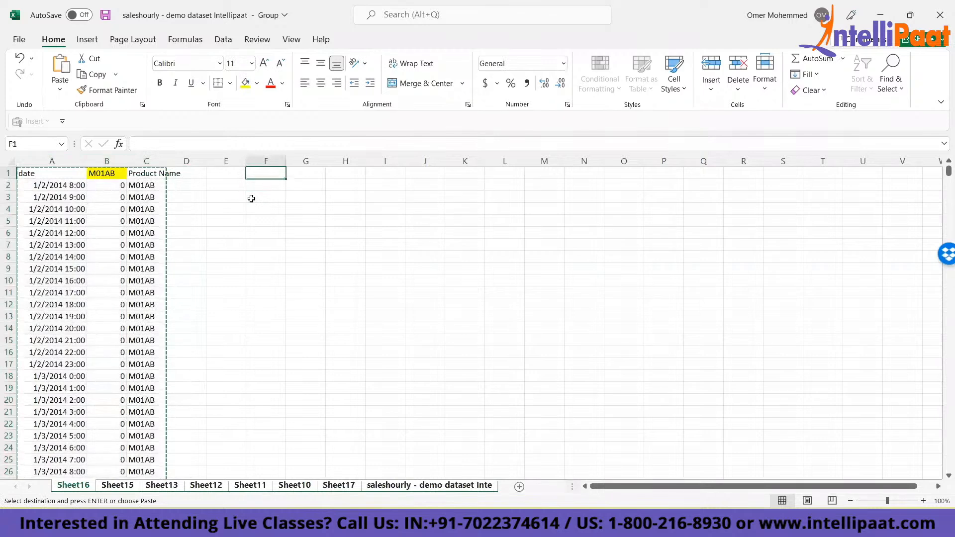
key("Home")
- Check on Sheet15 and the saleshourly dataset sheet whether the Product Name cells hold plain values instead of formulas
left_click(118, 486)
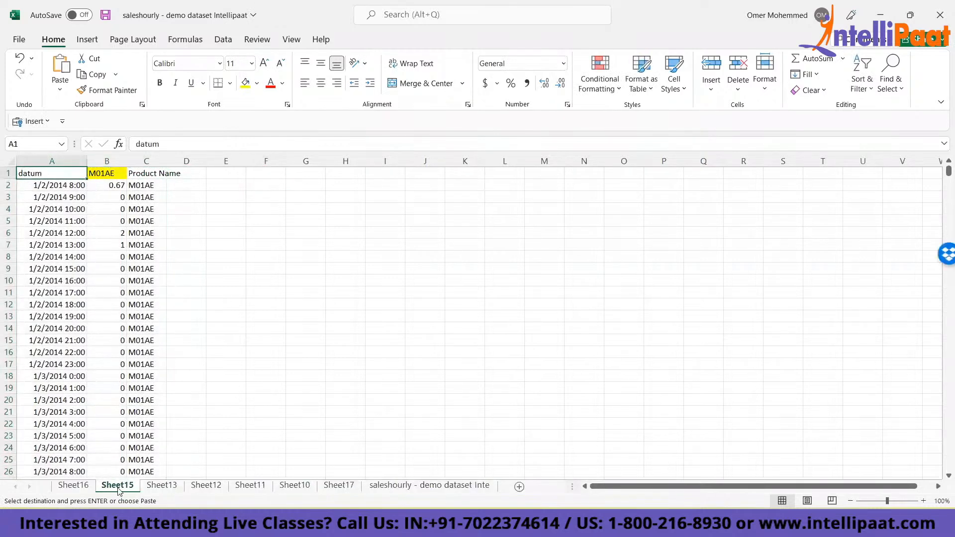
left_click(137, 222)
left_click(143, 187)
left_click(140, 233)
left_click(139, 197)
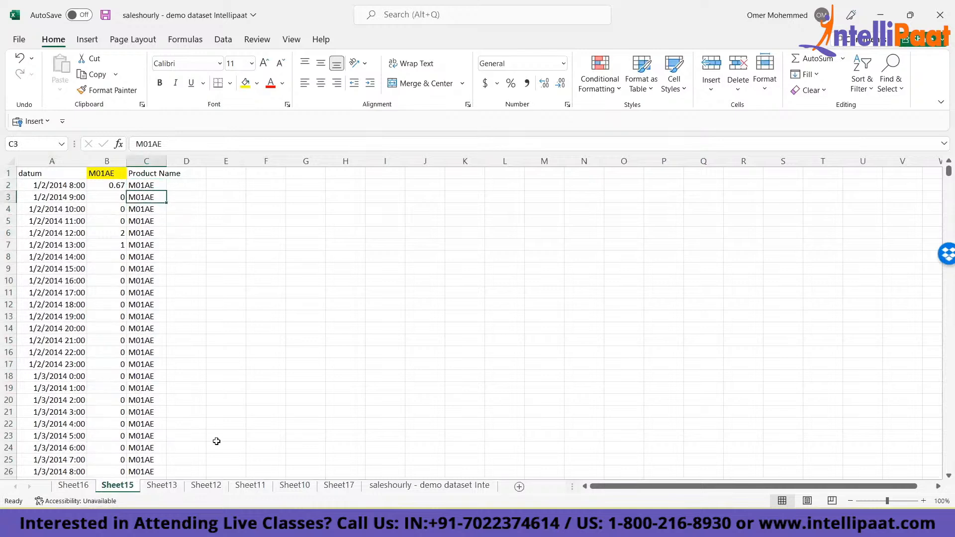
left_click(392, 487)
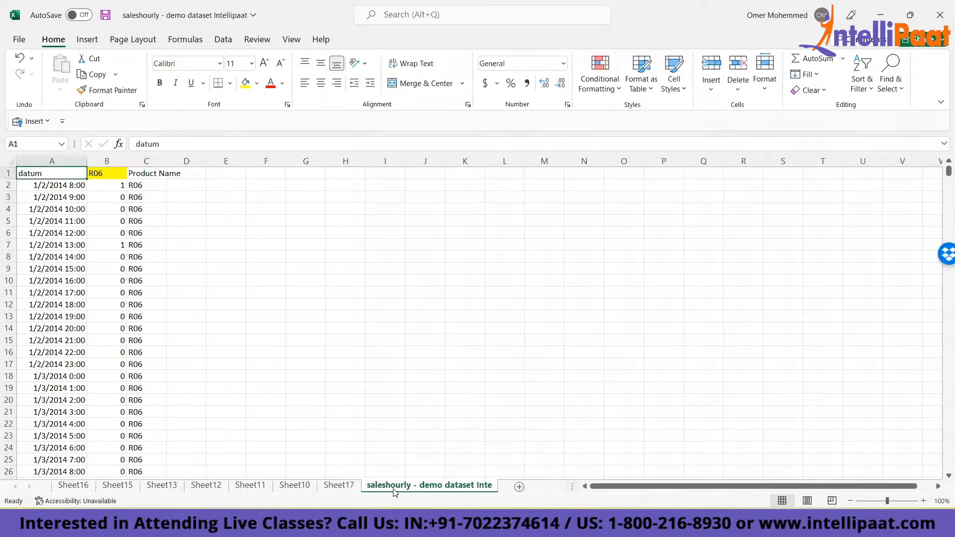
left_click(133, 186)
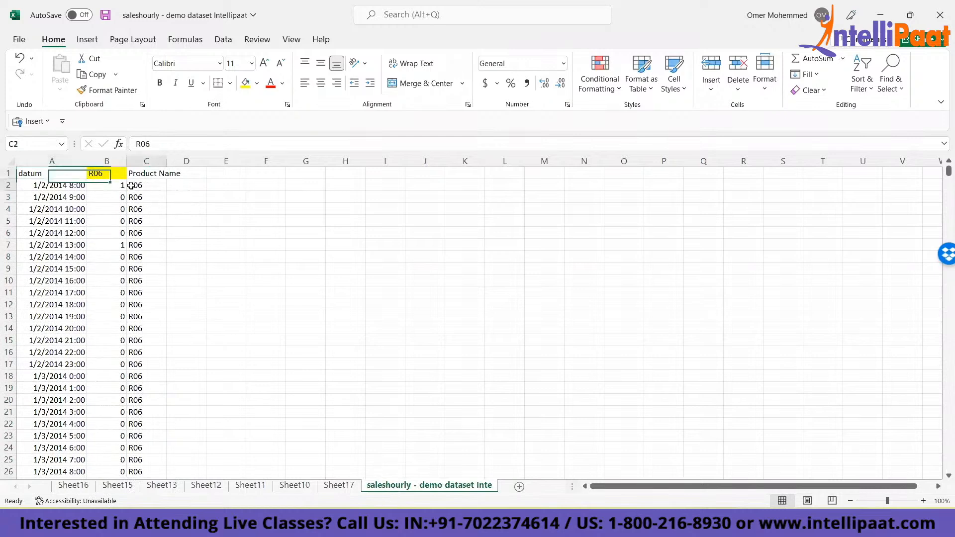
- Group all sheets from Sheet16 and change the header in B1 to "Sale Value"
left_click(68, 486)
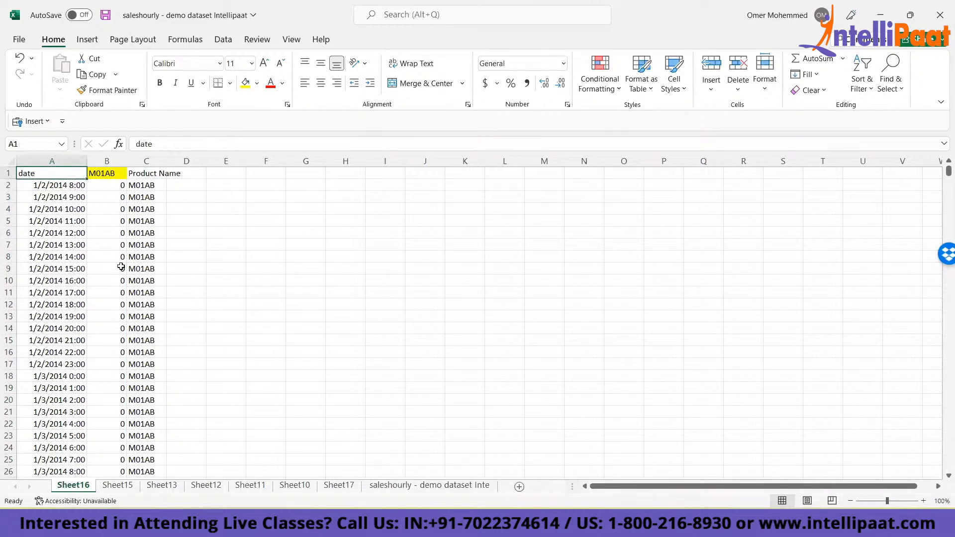
key("Right")
key("Left")
left_click(103, 173)
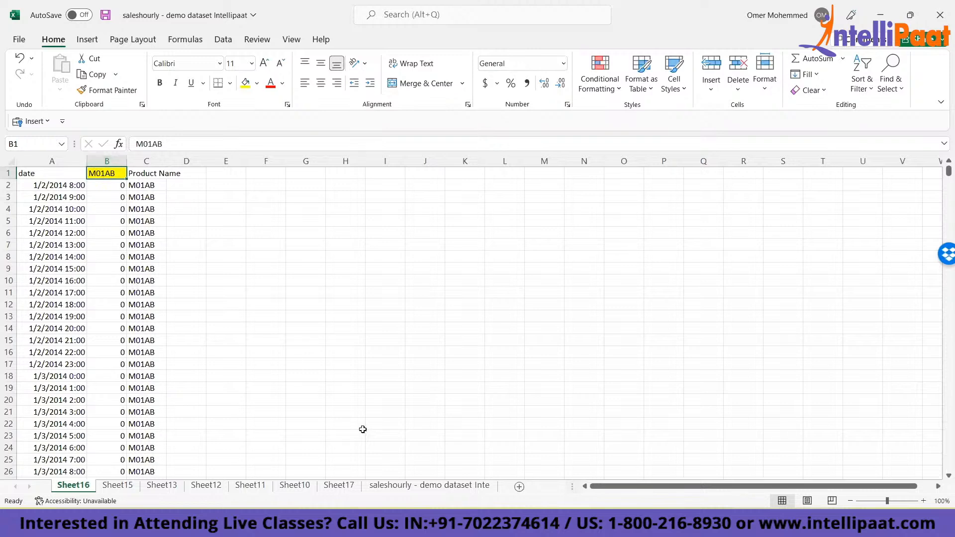
left_click(432, 492, "shift")
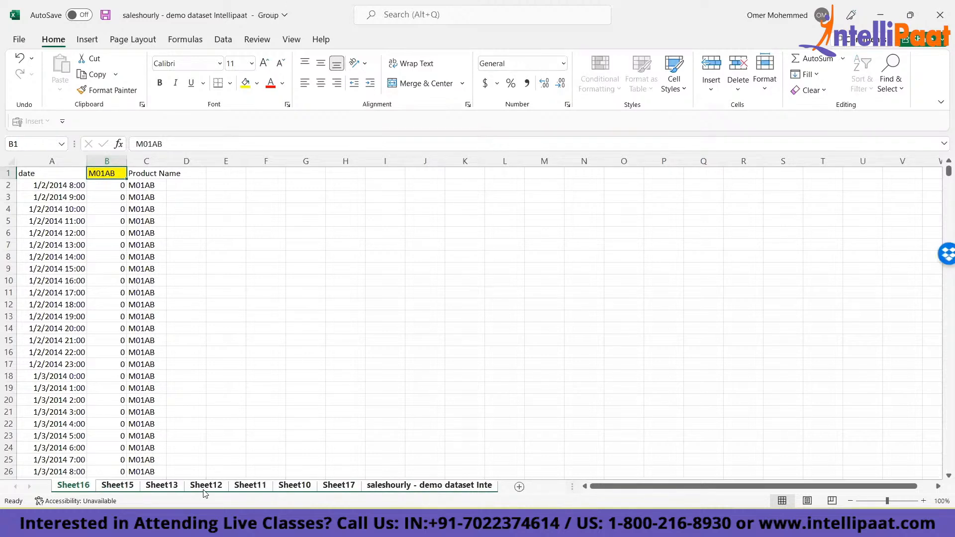
right_click(71, 492)
left_click(117, 462)
left_click(172, 142)
double_click(172, 141)
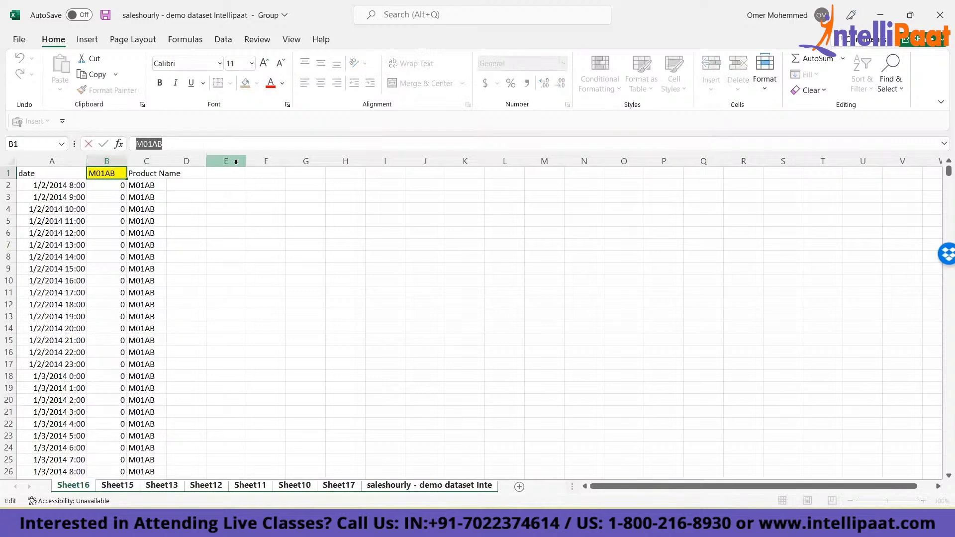
type("Sale")
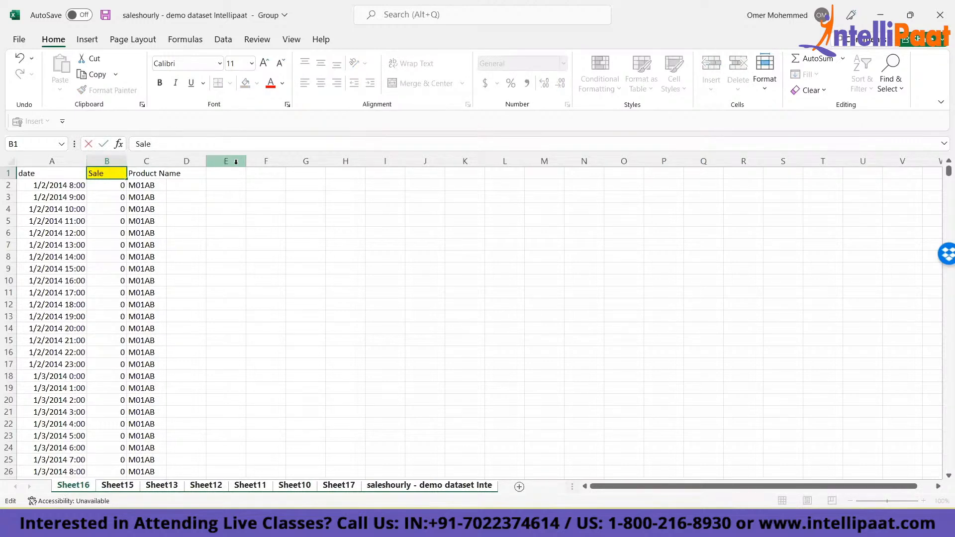
type(" Value")
key("ctrl+Return")
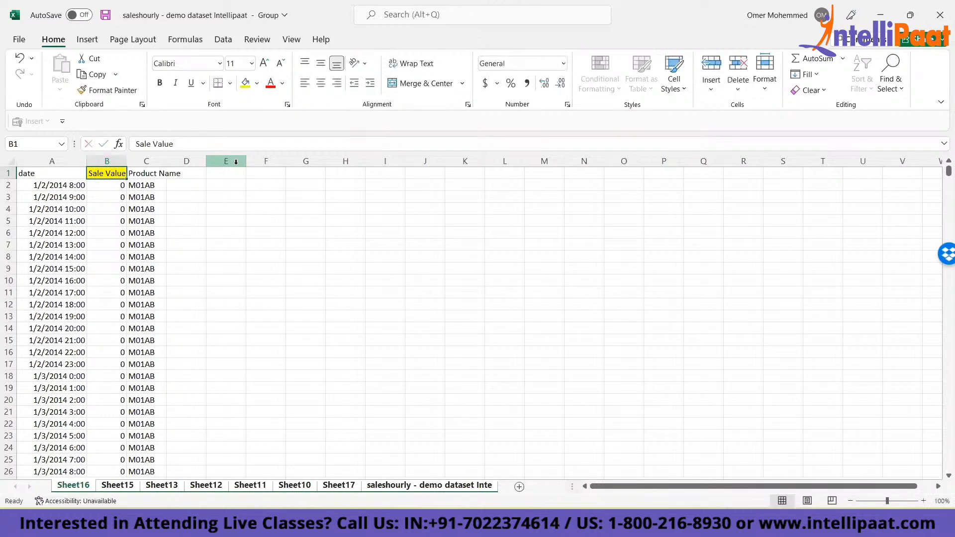
- Check the B1 header on Sheet15 and Sheet13
left_click(121, 487)
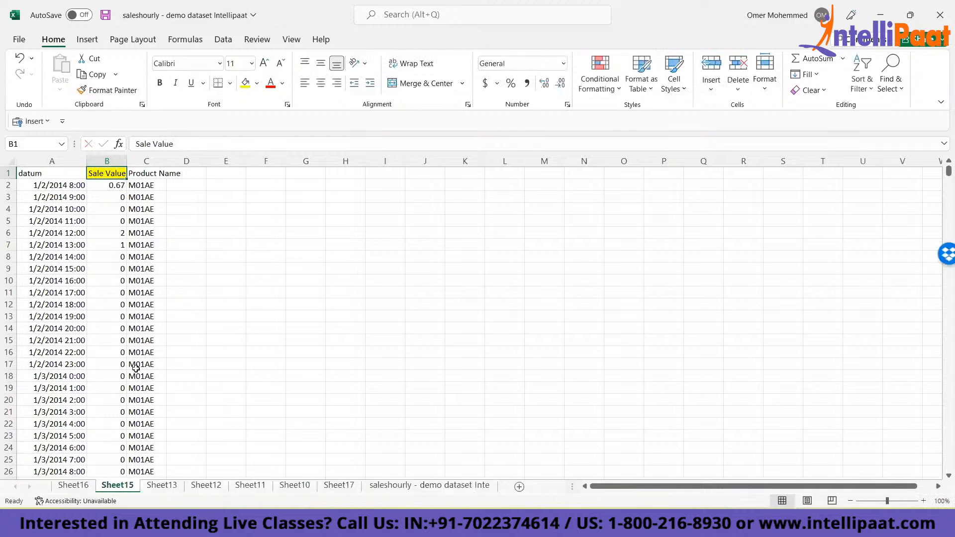
left_click(155, 487)
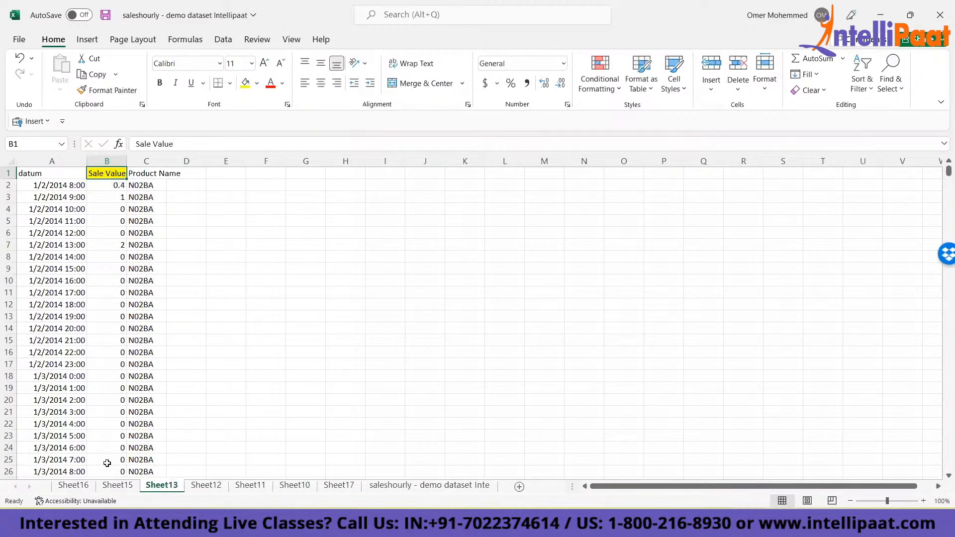
left_click(252, 266)
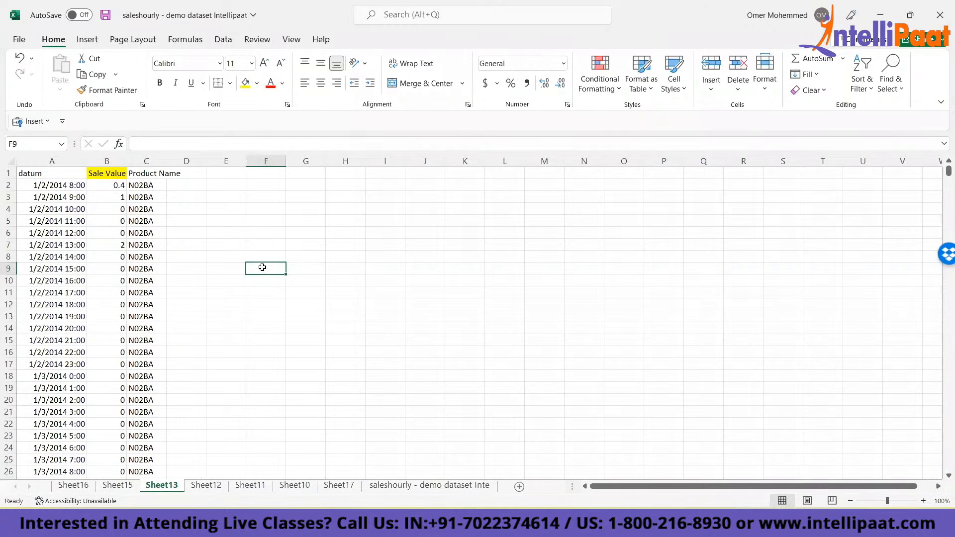
- Group all sheets from Sheet13 and enter the test text "abc" in cell L6
left_click(504, 228)
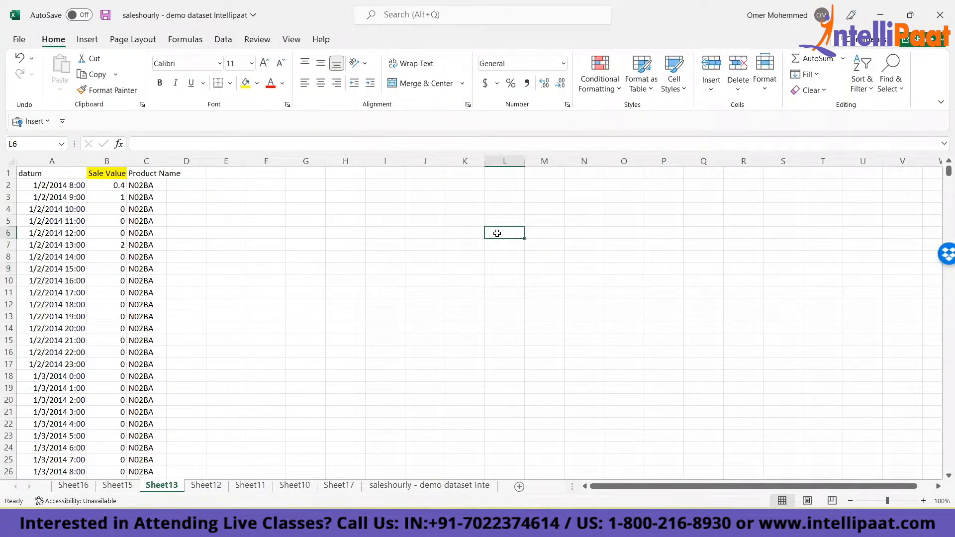
right_click(170, 487)
left_click(214, 474)
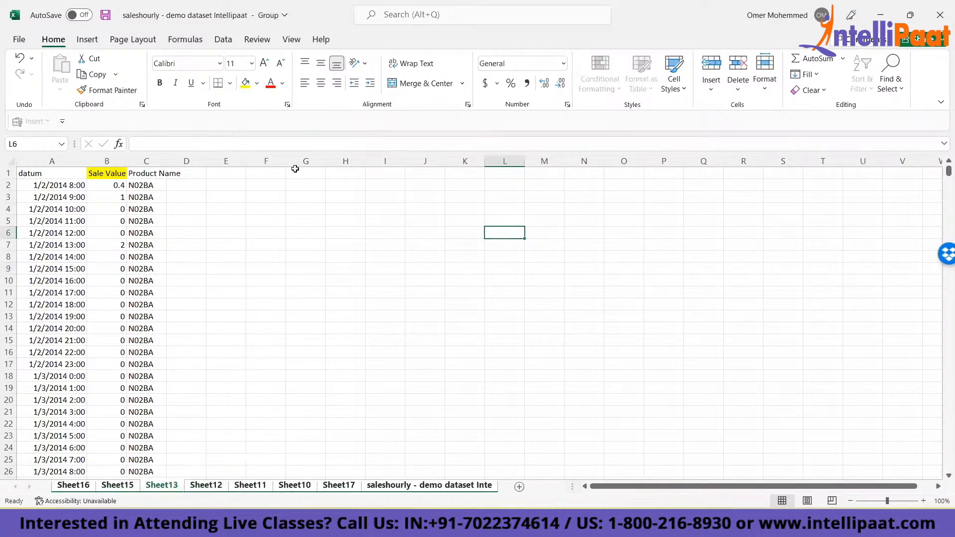
left_click(271, 142)
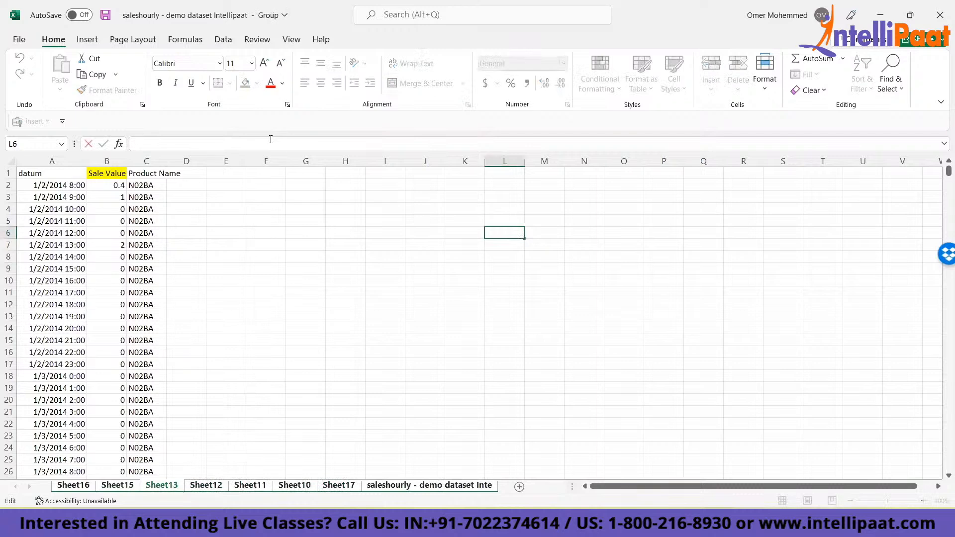
type("abc")
key("Return")
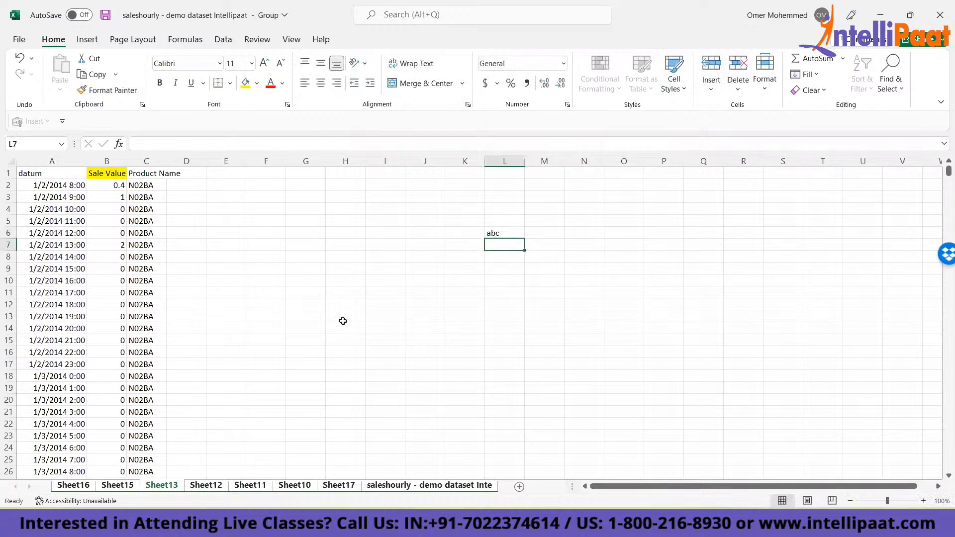
left_click(495, 230)
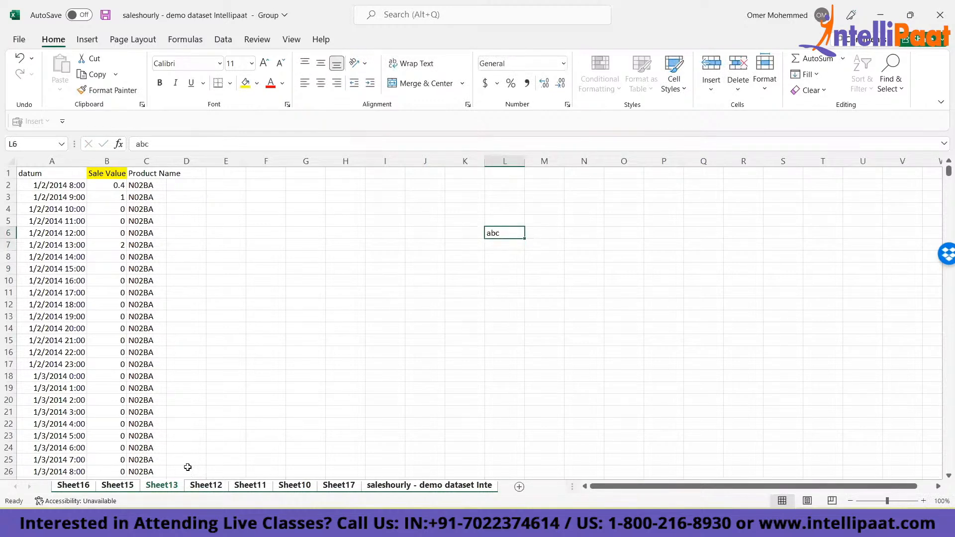
- Ungroup the sheets and clear the test text from cell L6 on Sheet13
left_click(205, 486)
left_click(161, 486)
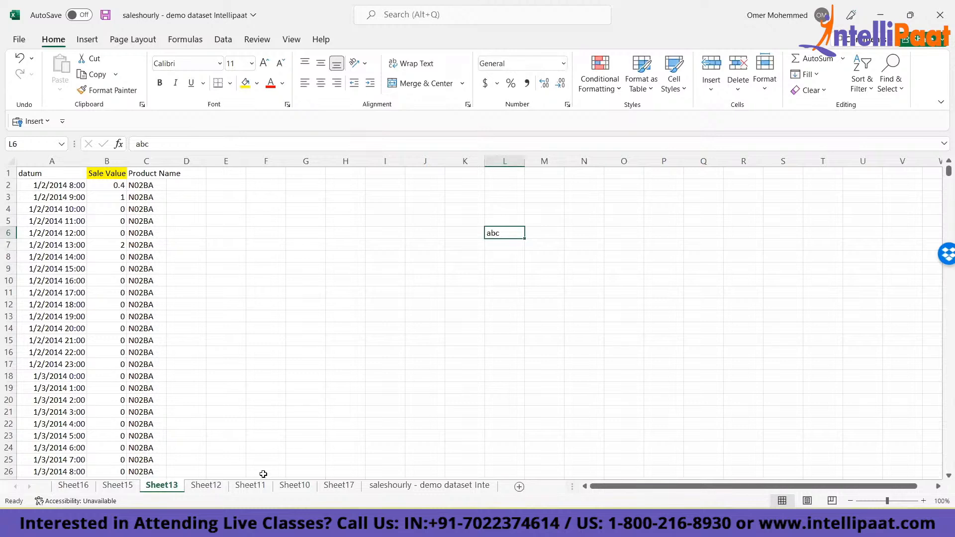
left_click(206, 486)
left_click(178, 486)
key("Delete")
- Fill H4:H11 on Sheet13 with the test text "q" in a single entry and clear those cells again
left_click(335, 209)
key("shift+Down")
key("shift+Down")
key("shift+Down")
key("shift+Down")
key("shift+Down")
key("shift+Down")
key("shift+Down")
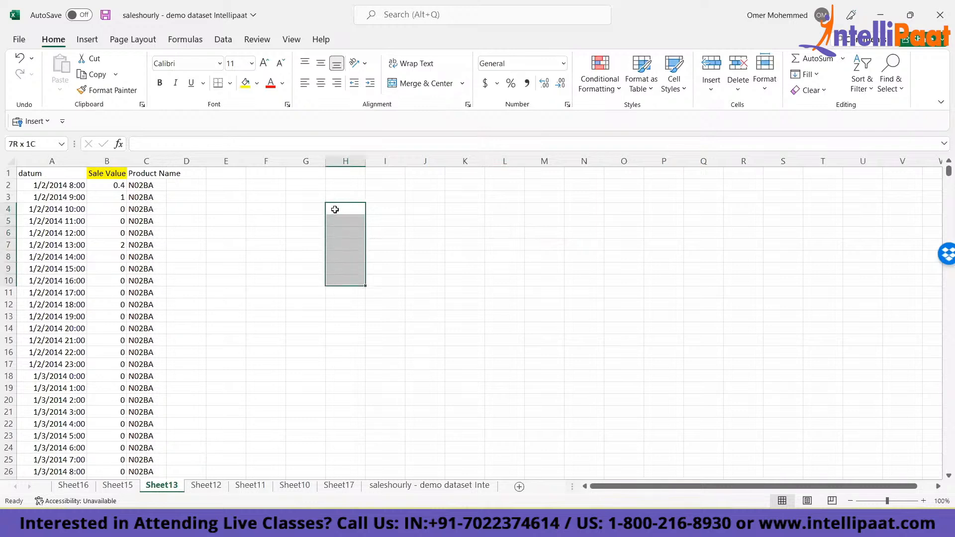
left_click(276, 143)
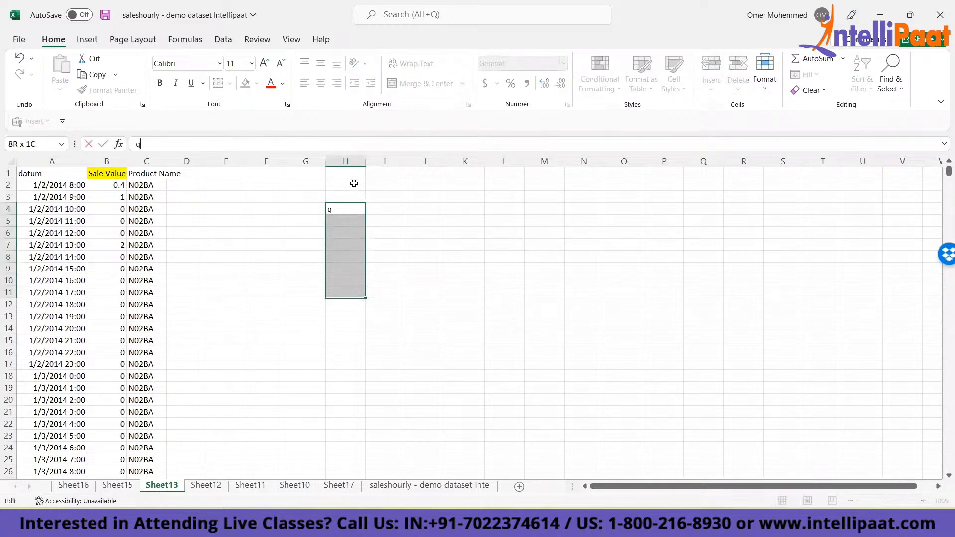
key("ctrl+Return")
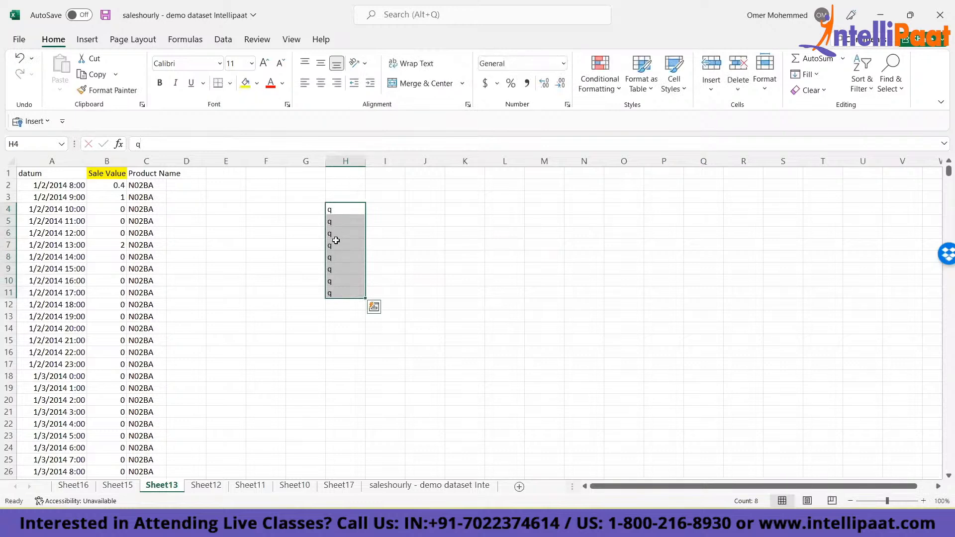
key("Delete")
key("ctrl+Up")
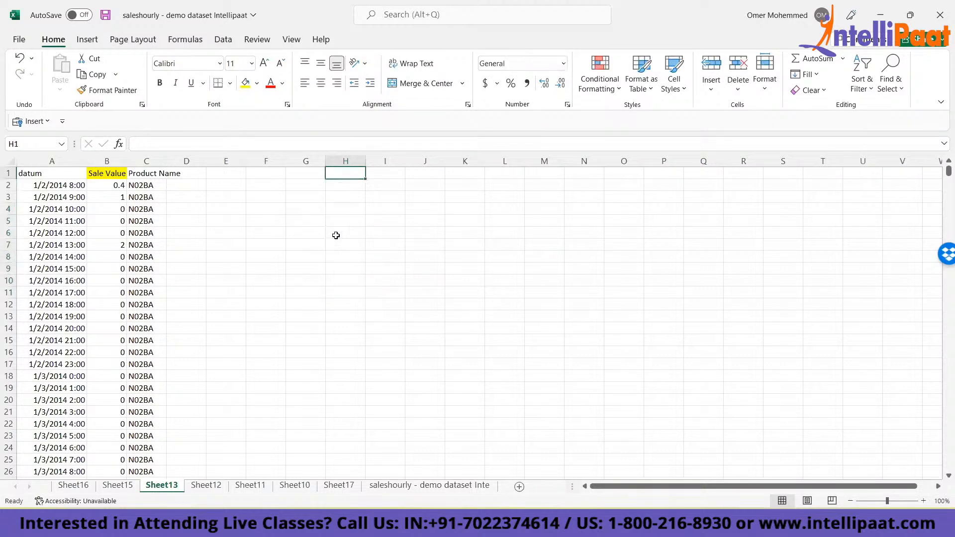
key("ctrl+Left")
key("ctrl+Left")
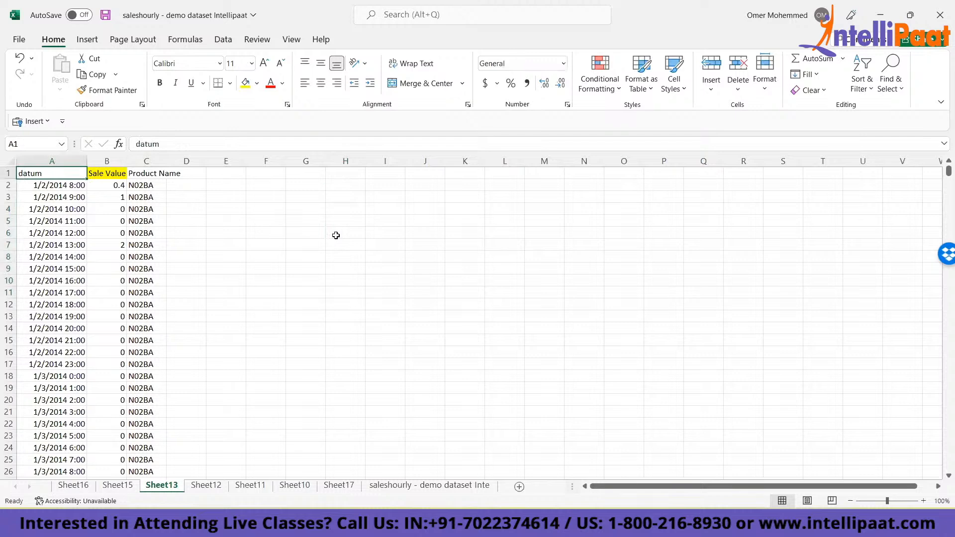
left_click(302, 216)
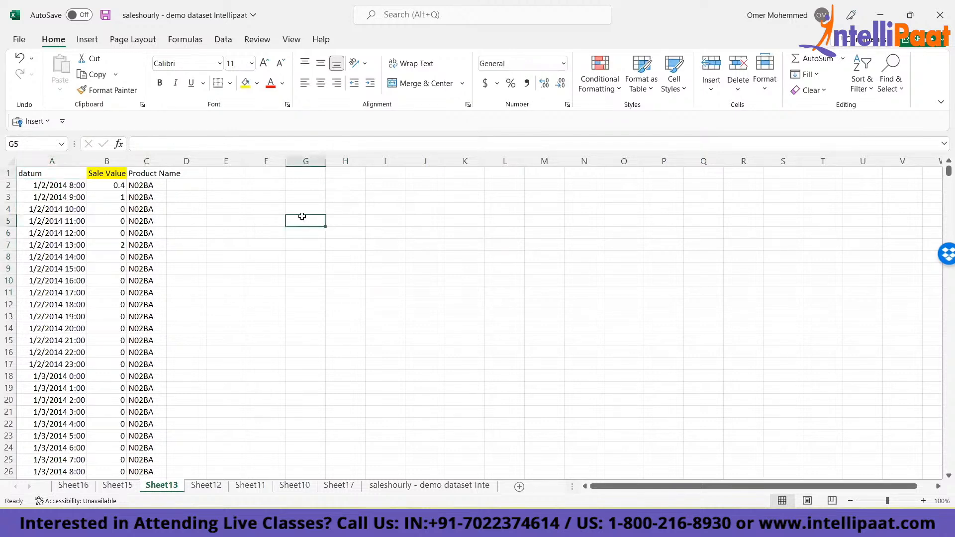
key("Down")
key("Down")
key("Down")
key("Down")
key("Down")
key("Down")
key("Down")
key("Down")
key("Down")
key("Down")
key("Down")
key("Down")
key("Down")
key("Down")
key("Down")
key("Down")
key("Down")
key("Down")
key("Right")
key("Right")
key("Right")
key("Right")
key("Right")
key("Right")
key("Right")
key("Right")
key("Right")
key("Right")
key("Right")
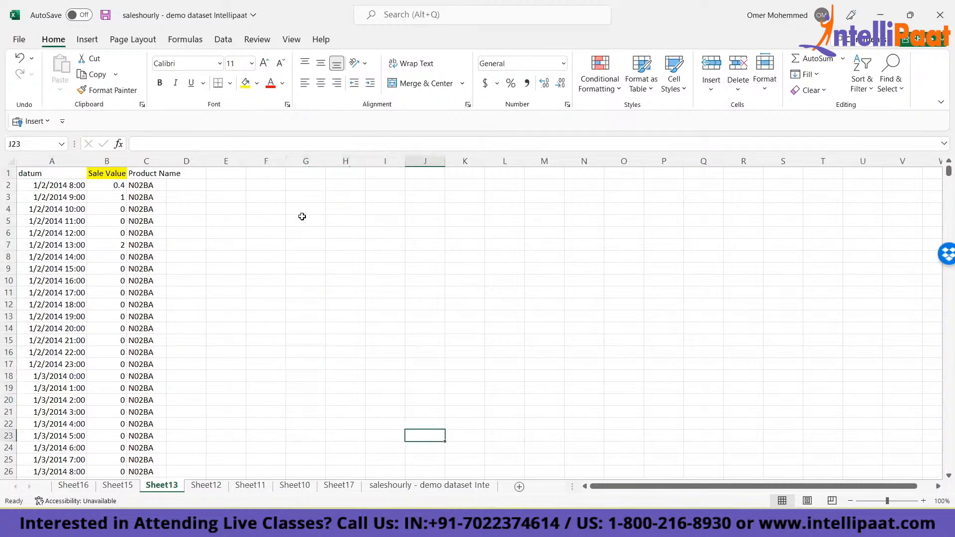
key("Right")
key("Right")
key("Right")
key("Right")
key("Right")
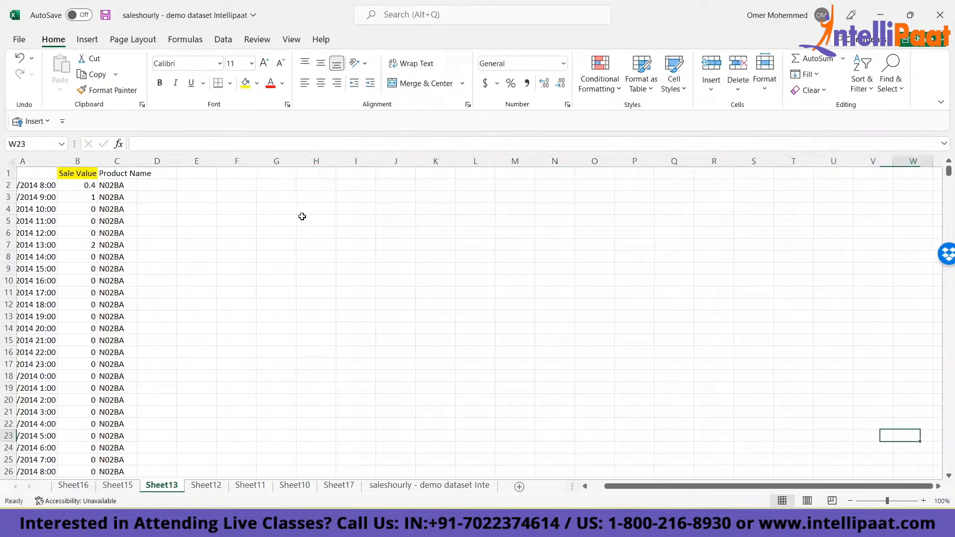
key("Left")
key("Left")
key("Left")
key("Left")
key("Left")
key("Left")
key("Left")
key("Left")
key("Left")
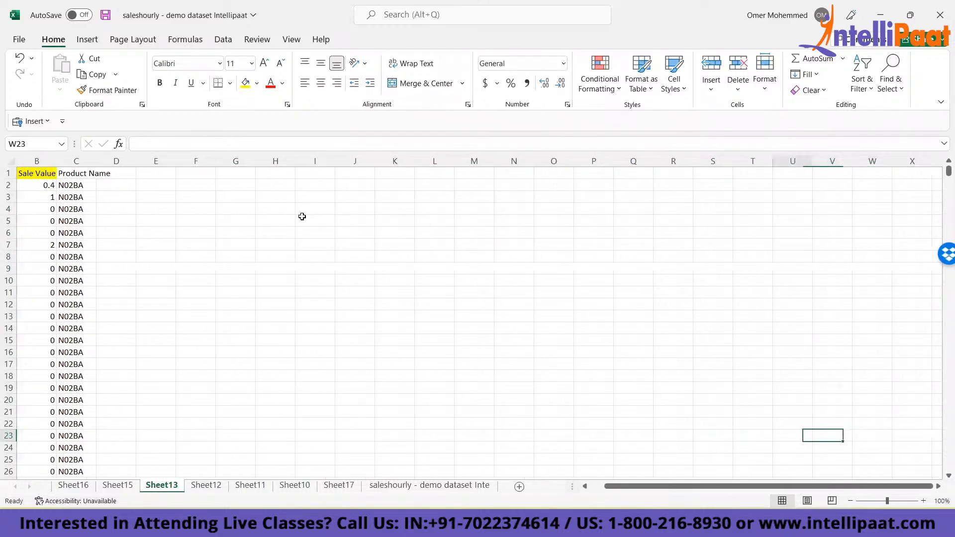
key("Left")
key("Left")
key("Left")
key("Left")
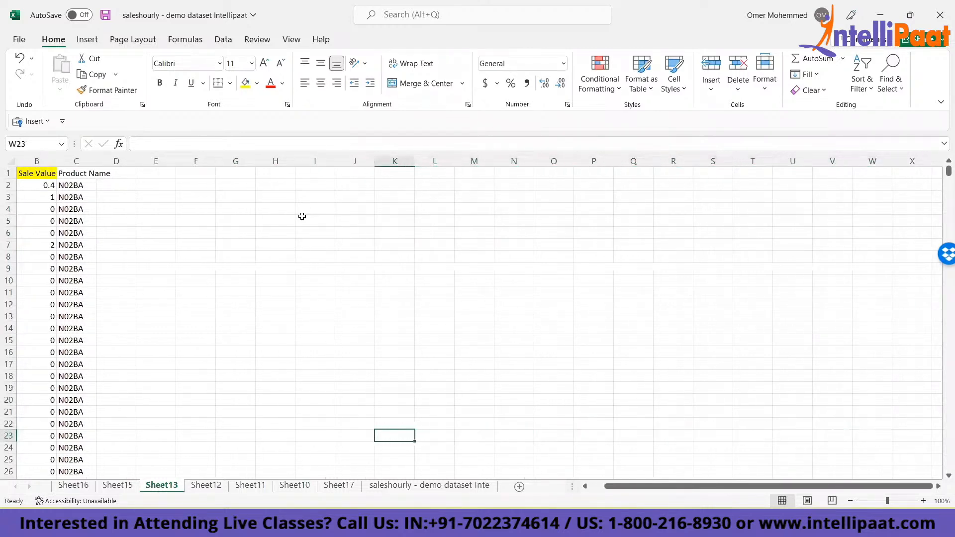
key("Up")
key("Up")
key("Up")
key("Up")
key("Up")
key("Up")
key("Up")
key("Up")
key("Up")
key("Up")
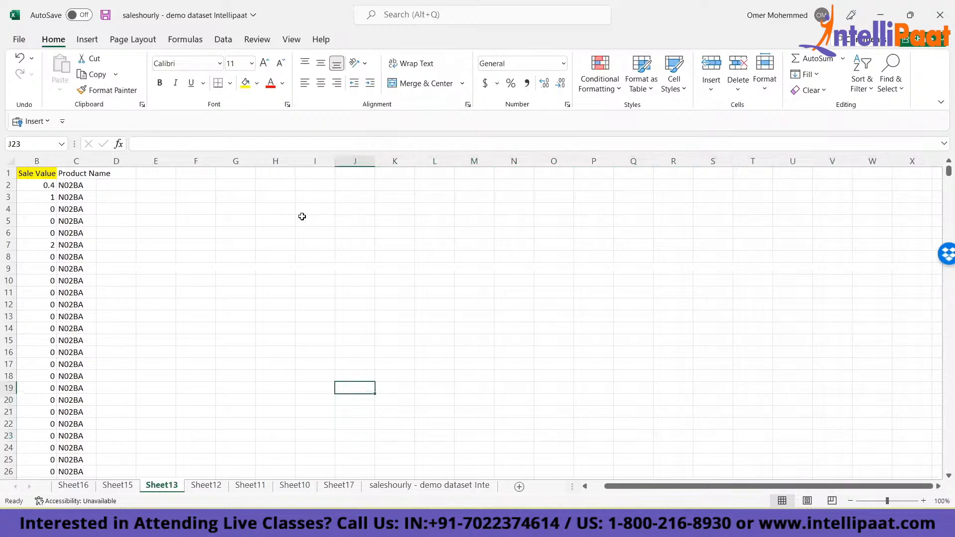
key("Up")
key("Up")
key("Up")
key("Up")
key("Up")
key("ctrl+Up")
key("ctrl+Home")
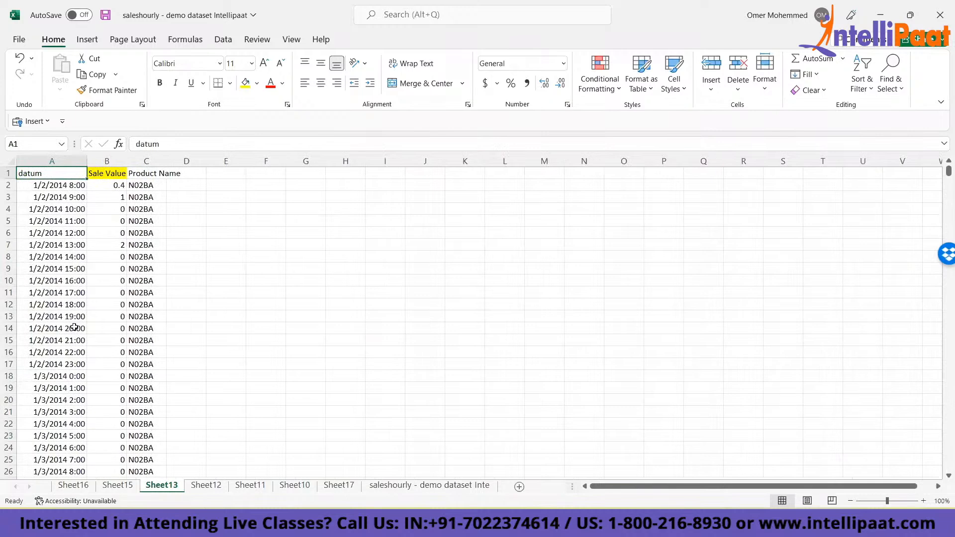
- Copy the whole three-column data table on Sheet16, including its header row
left_click(72, 486)
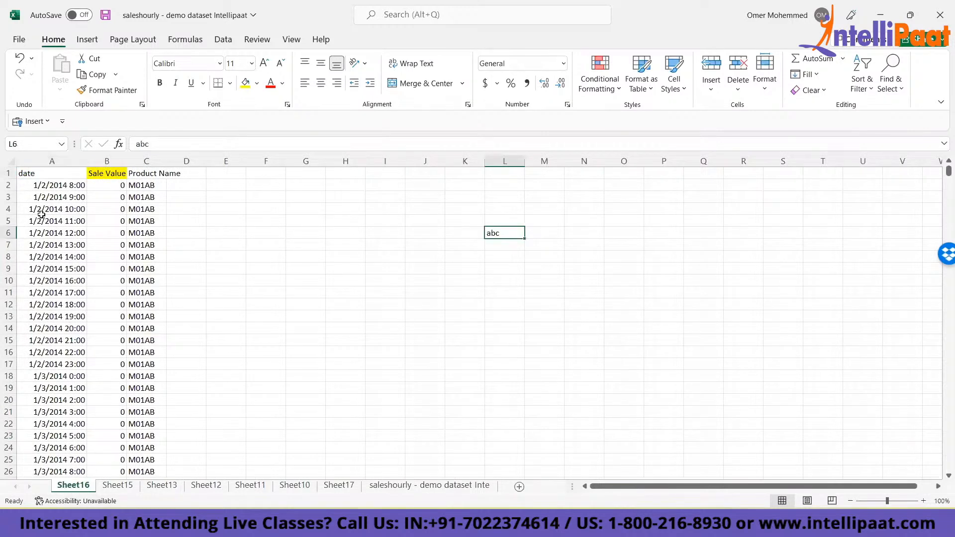
left_click(32, 185)
key("ctrl+shift+Right")
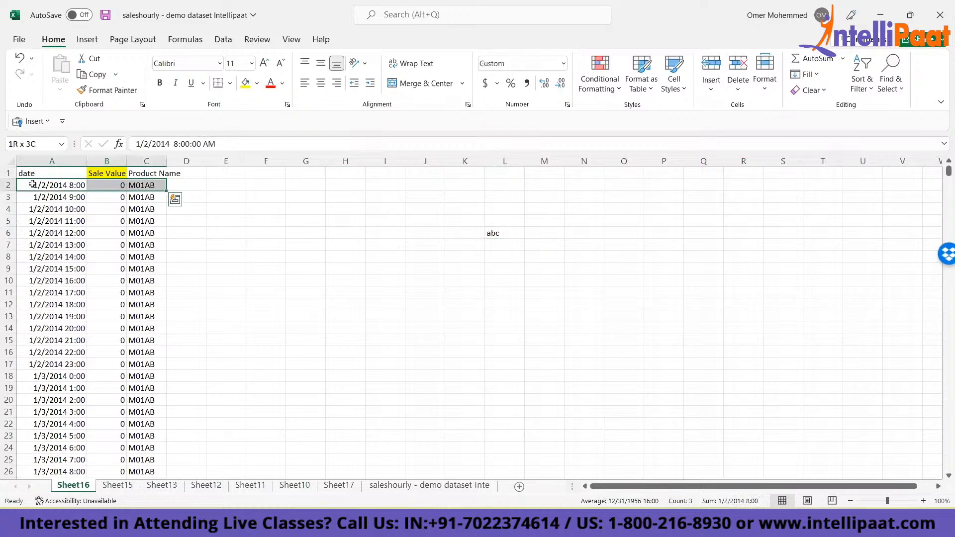
key("Up")
key("ctrl+shift+Right")
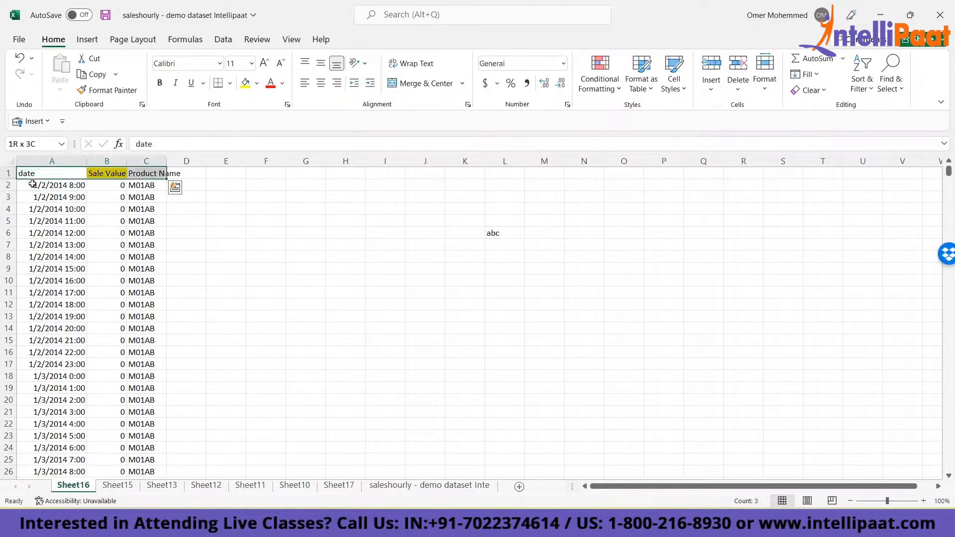
key("ctrl+shift+Down")
key("ctrl+Home")
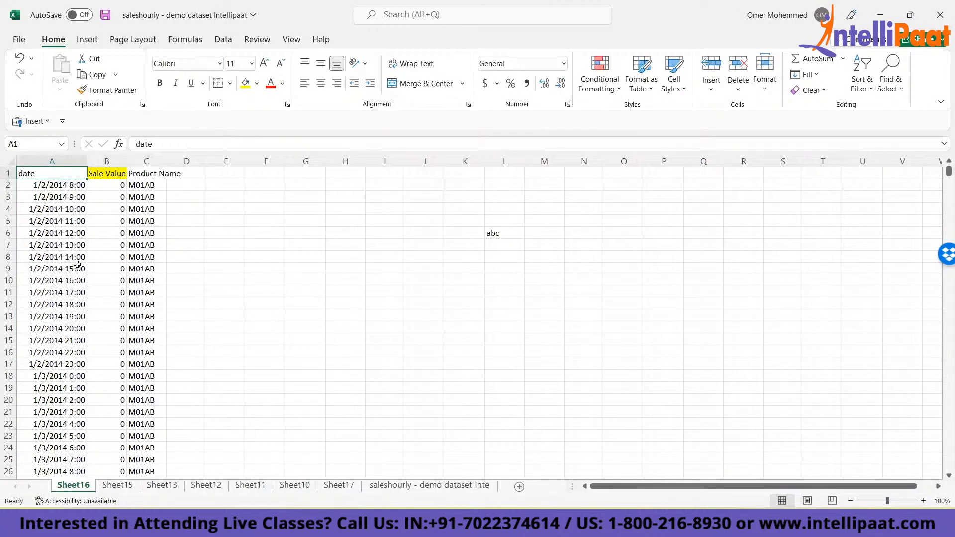
key("ctrl+a")
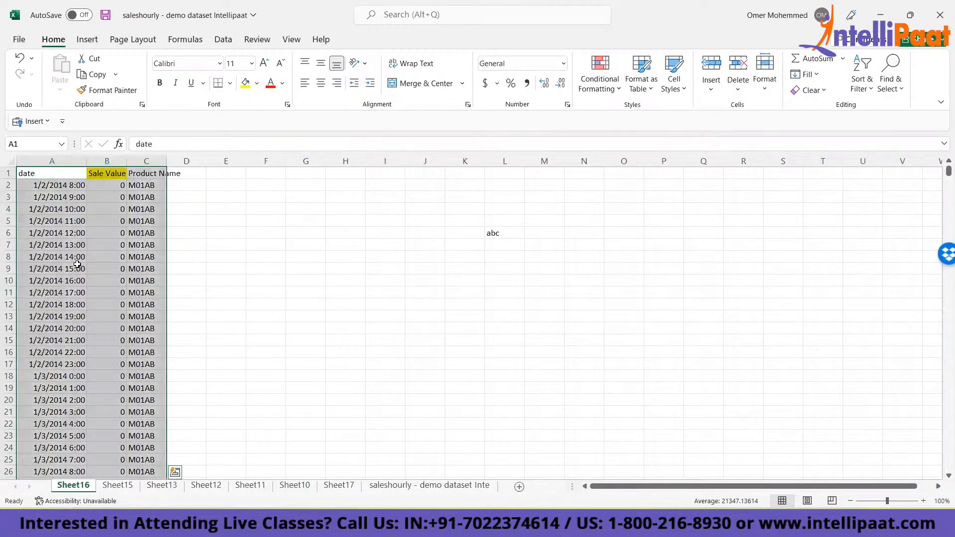
key("ctrl+c")
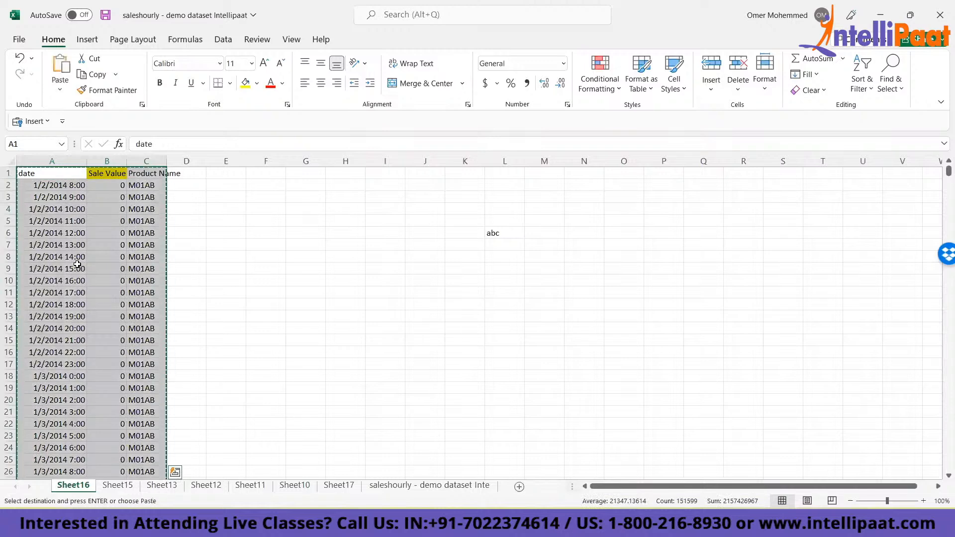
- Paste the copied Sheet16 table into column A directly below the last data row of Sheet15
left_click(112, 489)
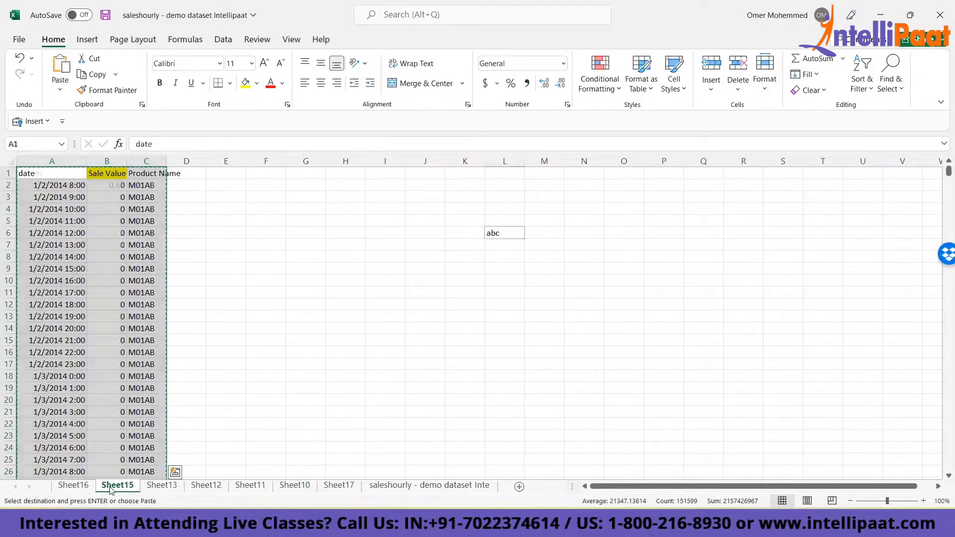
left_click(55, 388)
key("ctrl+Down")
key("Down")
key("Return")
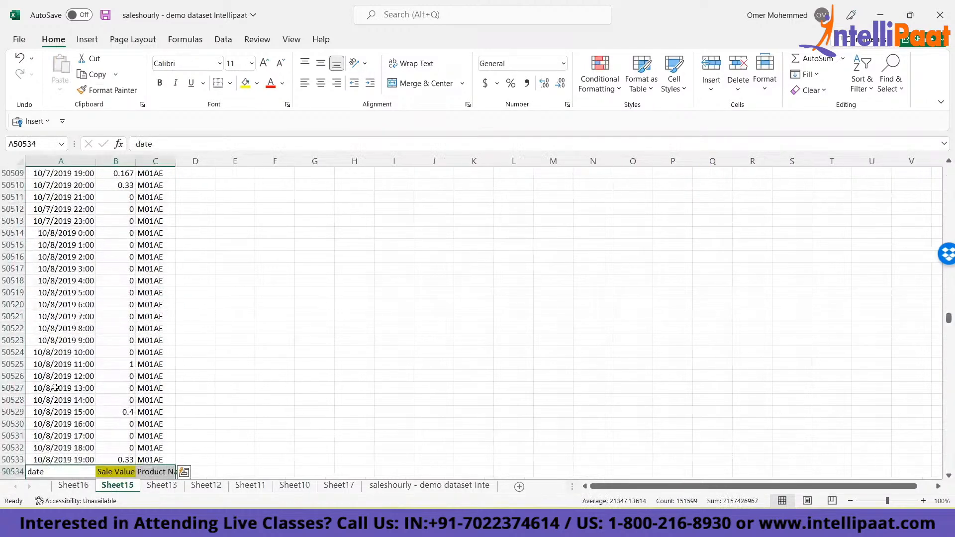
- Copy the combined table from Sheet15 and append it directly below the last data row of Sheet13
key("ctrl+Home")
key("ctrl+shift+Right")
key("ctrl+shift+Down")
key("ctrl+c")
left_click(161, 486)
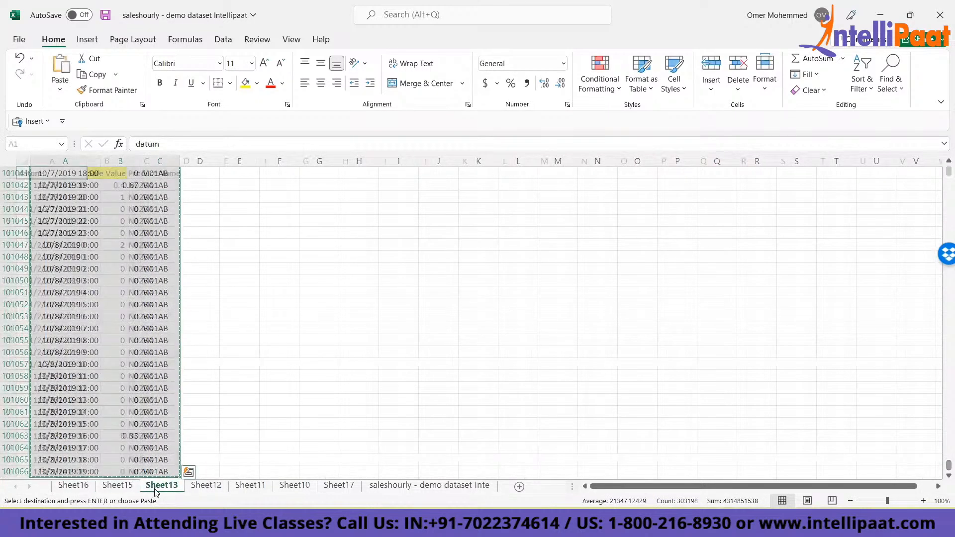
left_click(34, 410)
key("ctrl+Down")
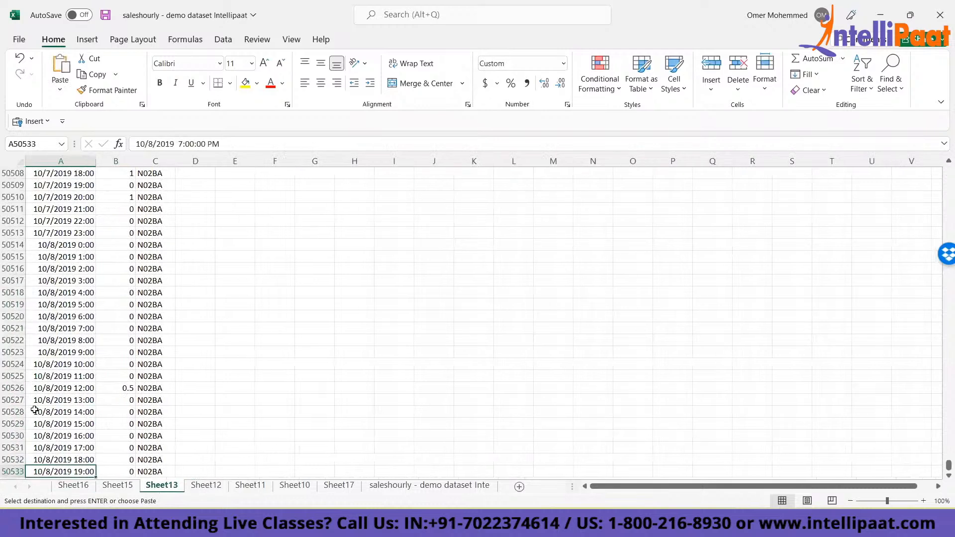
key("Down")
key("ctrl+v")
- Copy the combined table from Sheet13 and append it at A50534 on Sheet12, below the existing data
key("ctrl+Up")
key("ctrl+shift+Right")
key("ctrl+shift+Down")
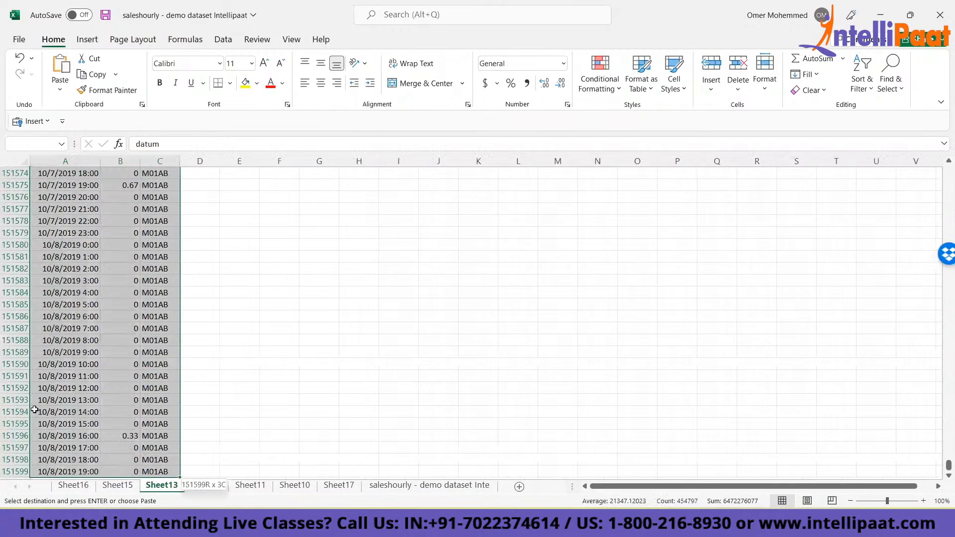
key("ctrl+c")
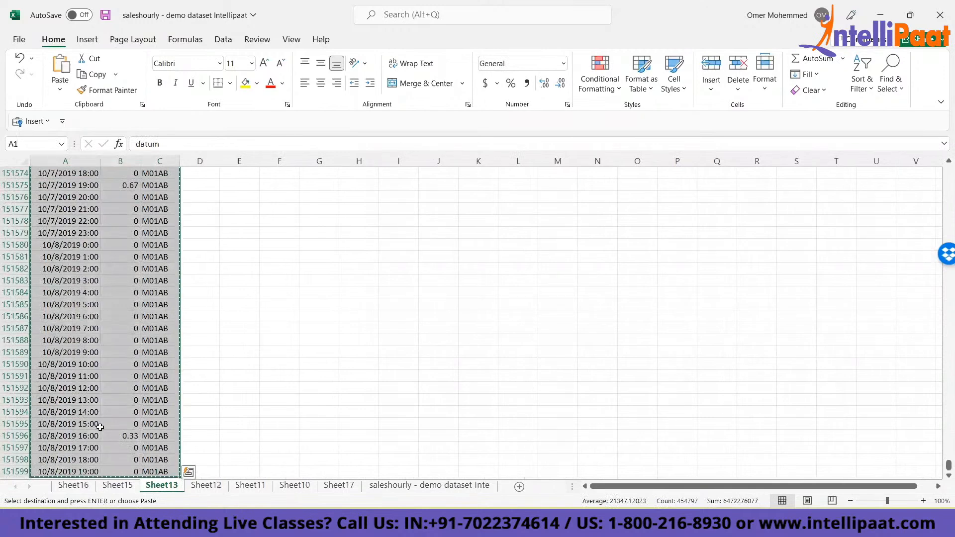
left_click(198, 487)
key("ctrl+Left")
key("ctrl+Left")
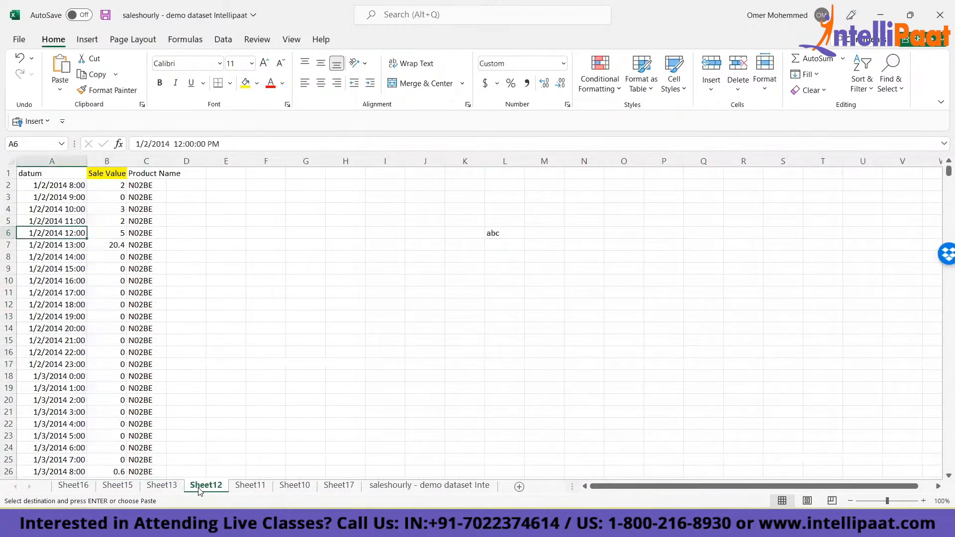
key("ctrl+Down")
key("Down")
key("ctrl+v")
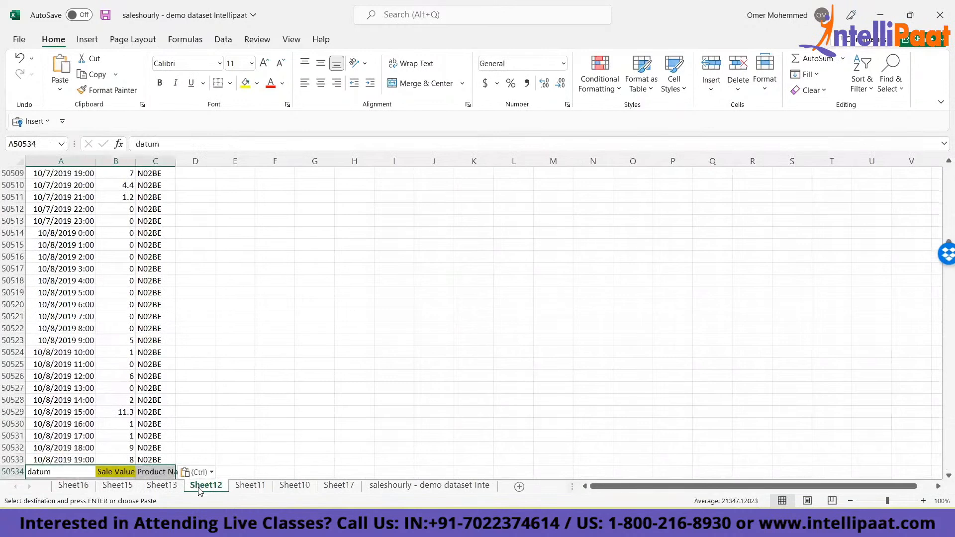
- Append the combined Sheet12 table below the data on Sheet11, and the resulting Sheet11 table at A50534 on Sheet10
key("ctrl+Home")
key("ctrl+shift+Right")
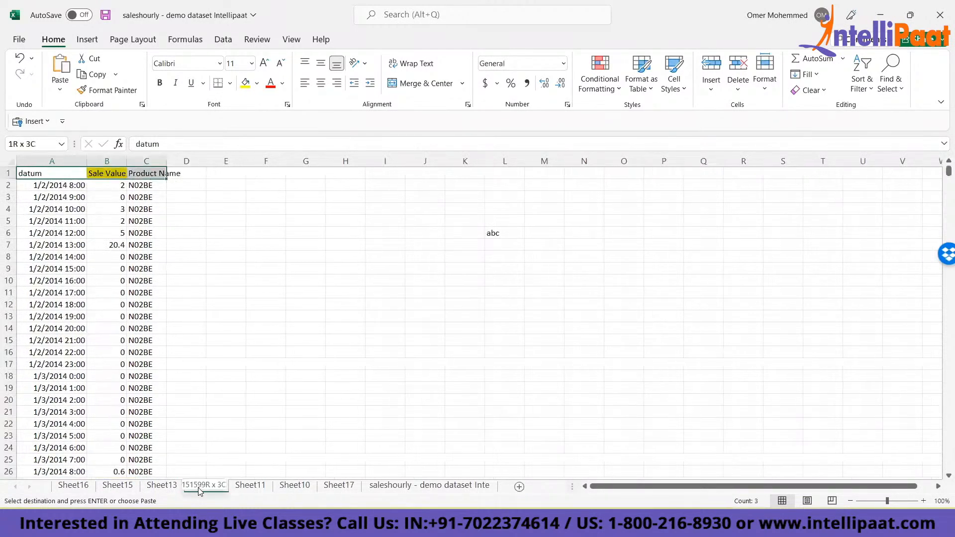
key("ctrl+shift+Down")
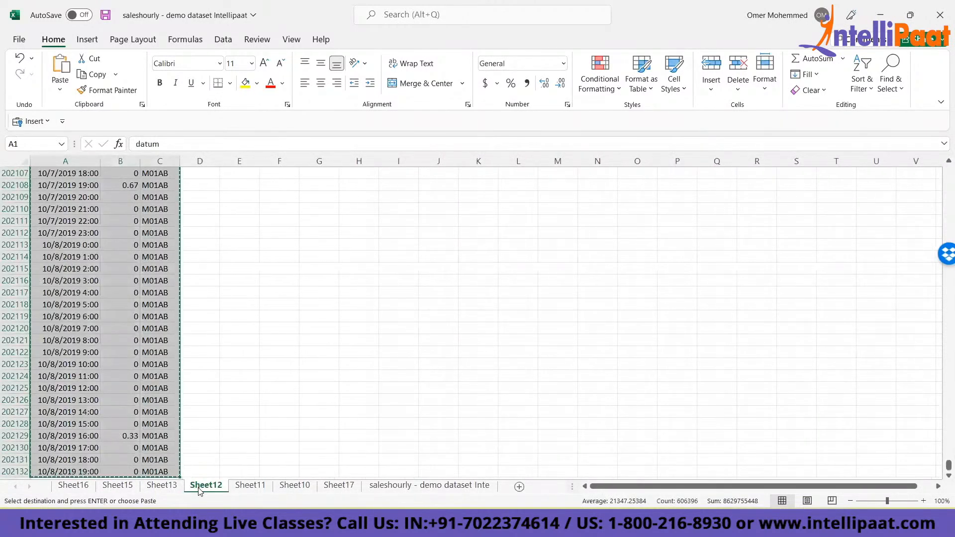
key("ctrl+Page_Down")
key("ctrl+Home")
key("ctrl+Down")
key("Down")
key("ctrl+v")
key("Down")
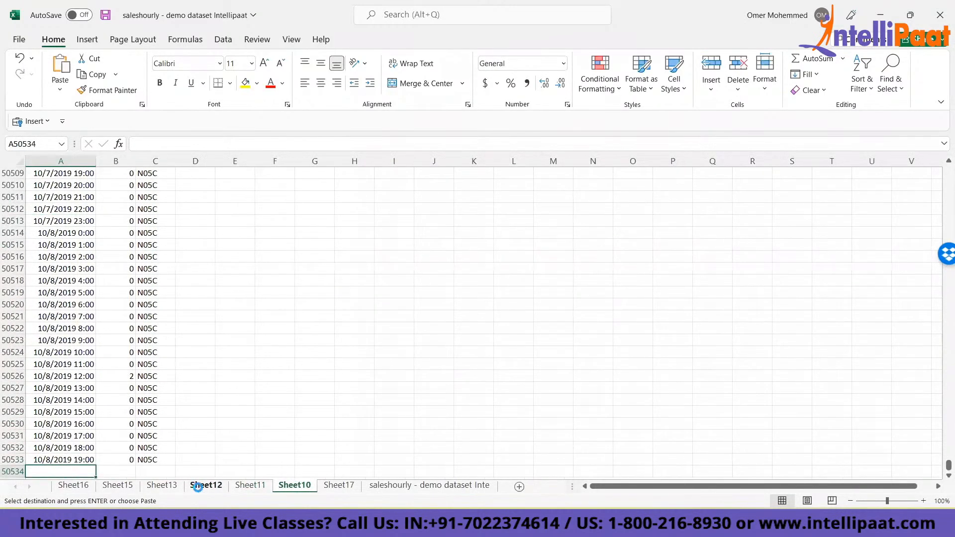
key("ctrl+v")
- Copy the combined table from Sheet10 and append it at A50534 on Sheet17, below the existing data
key("ctrl+Home")
key("ctrl+shift+Right")
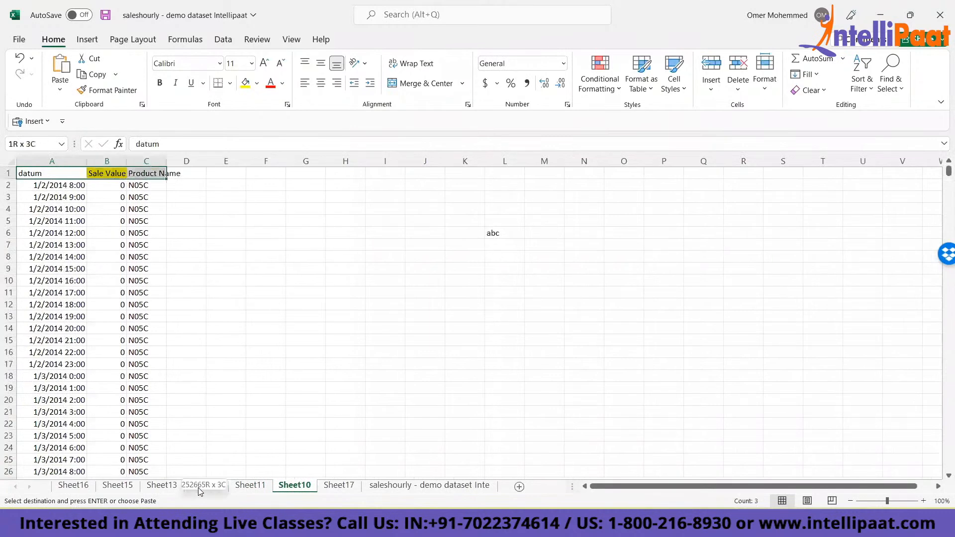
key("ctrl+shift+Down")
key("ctrl+BackSpace")
key("ctrl+c")
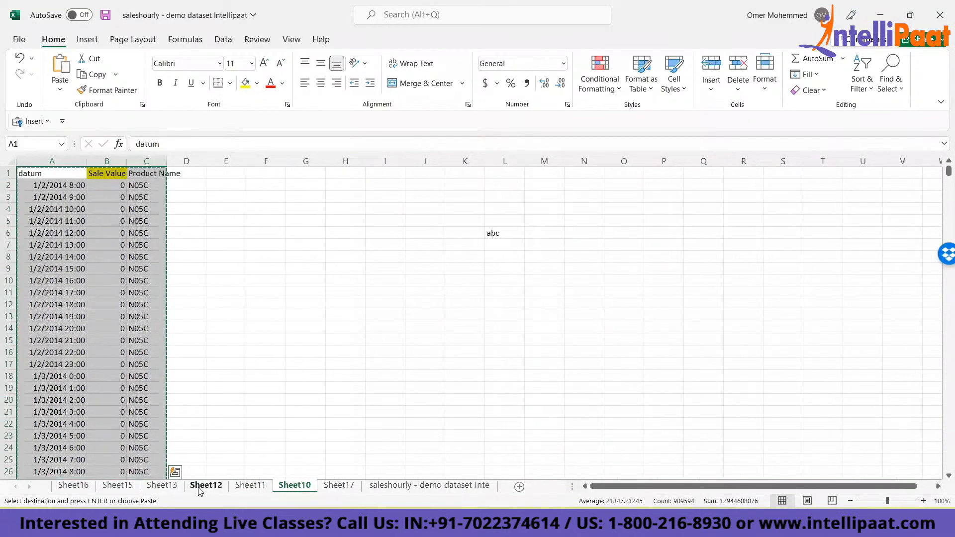
key("ctrl+Page_Down")
key("ctrl+Left")
key("ctrl+Left")
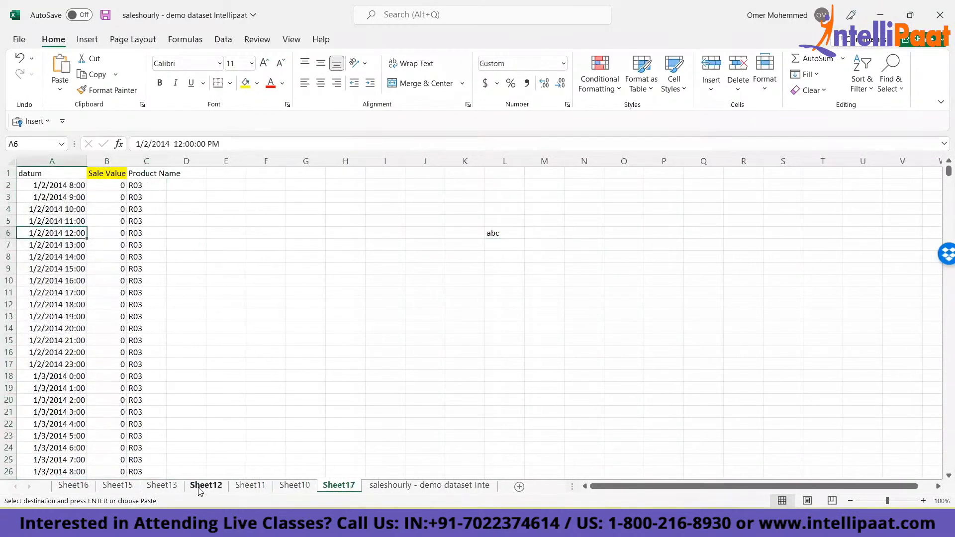
key("ctrl+Down")
key("Down")
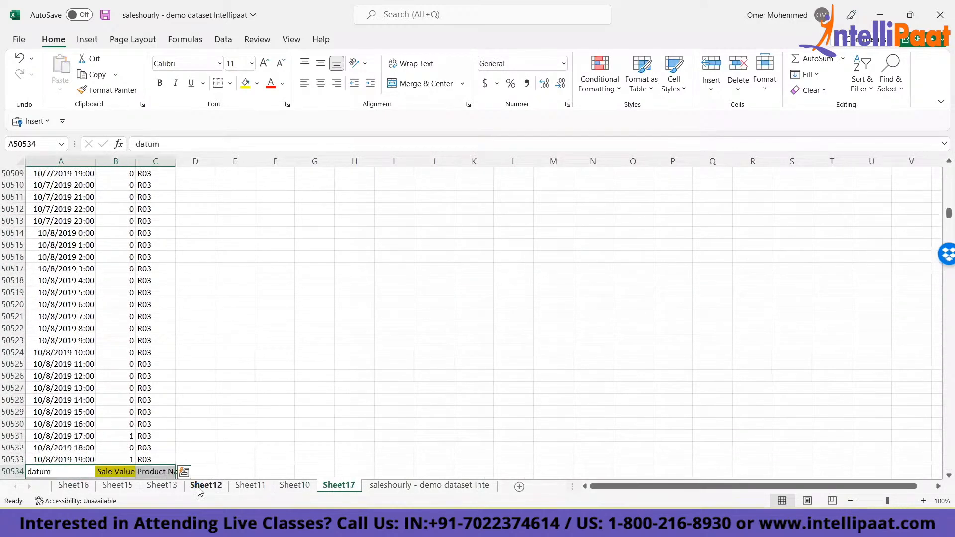
- Copy the combined table from Sheet17 and append it at A50534 on the saleshourly - demo dataset sheet, below its existing data
key("ctrl+Home")
key("ctrl+shift+Right")
key("ctrl+shift+Down")
key("ctrl+c")
key("ctrl+Page_Down")
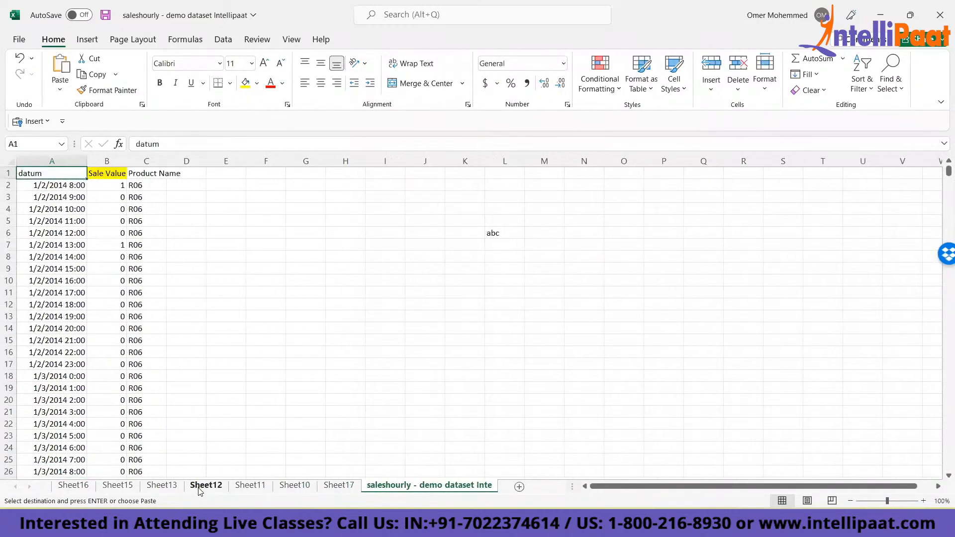
- Delete all the drug-category sheets from Sheet16 through Sheet17, keeping only the saleshourly - demo dataset sheet
left_click(336, 486)
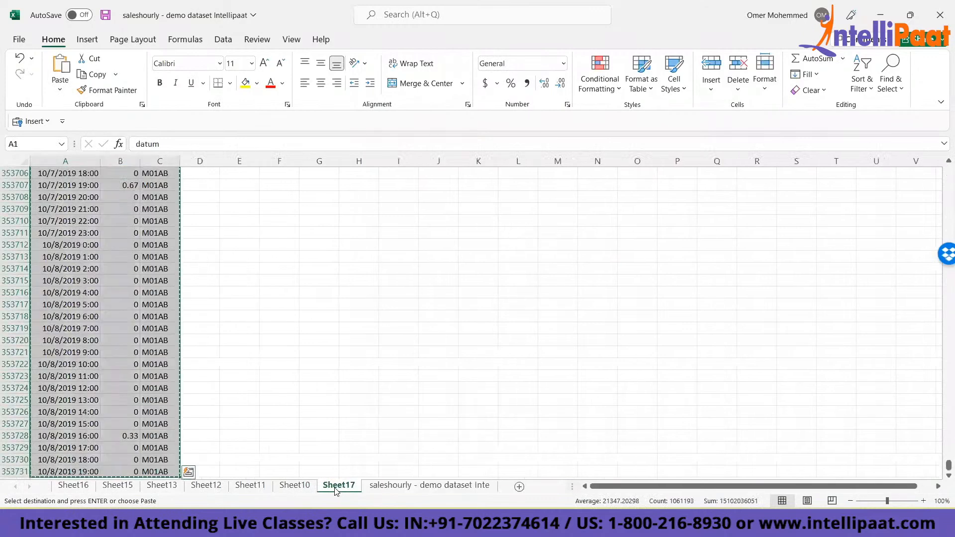
left_click(72, 485, "shift")
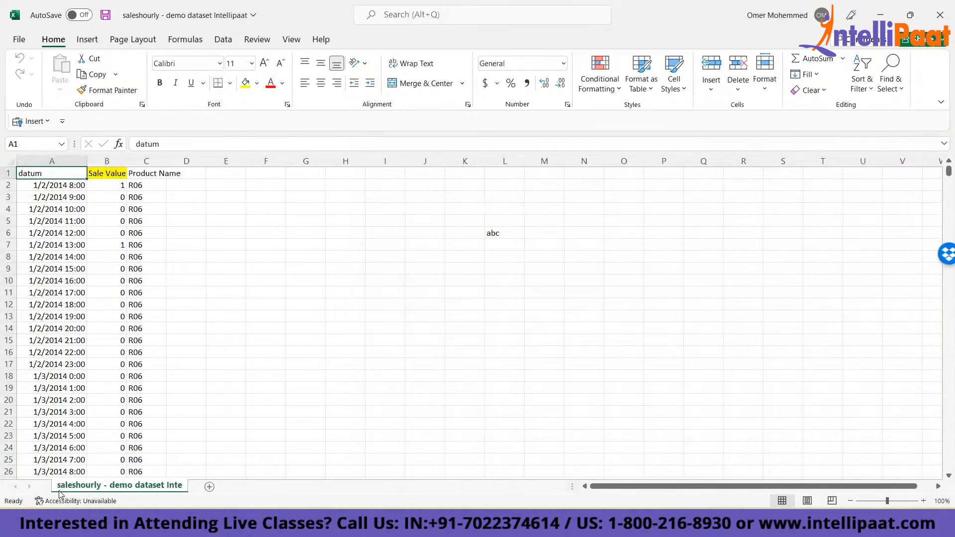
key("ctrl+Down")
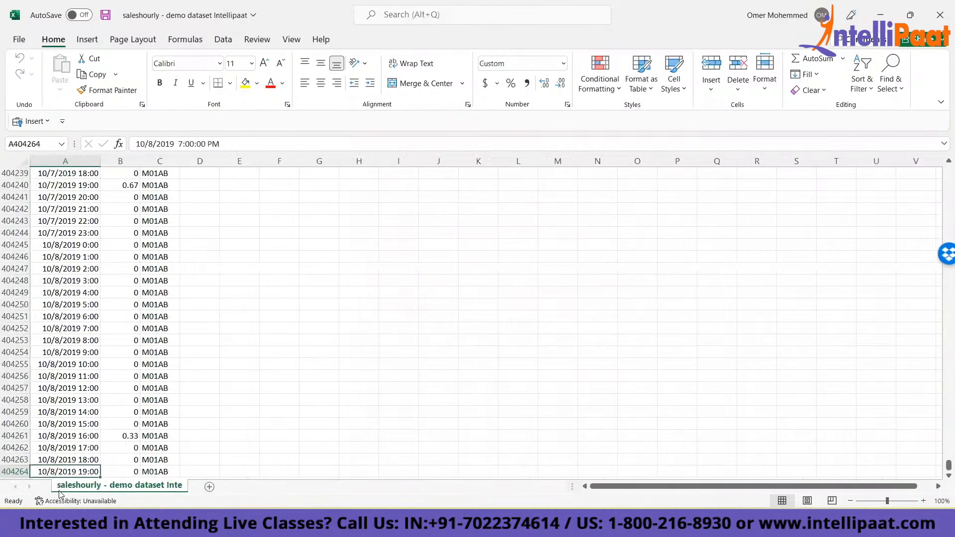
- Check the extent of the combined table and apply filters to its datum, Sale Value and Product Name headers
key("ctrl+Down")
key("ctrl+Up")
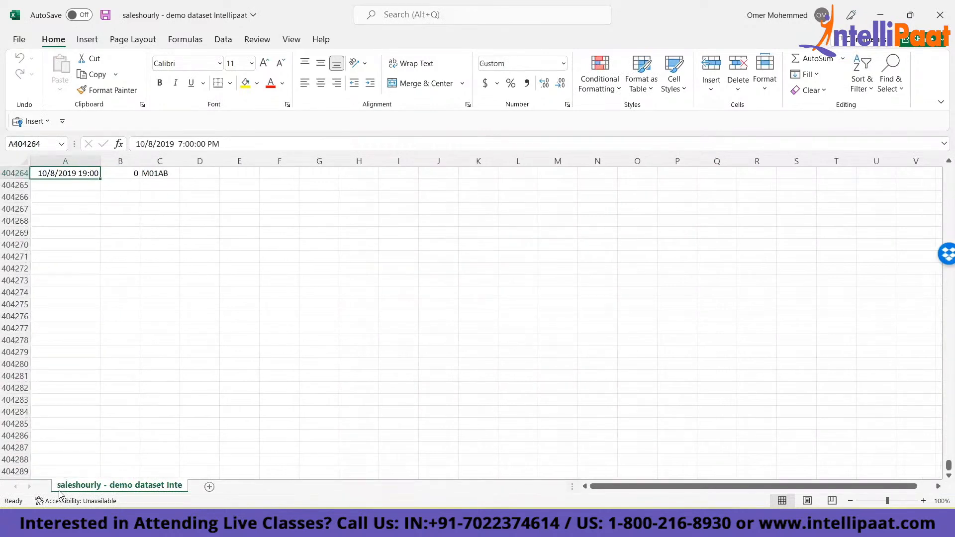
key("ctrl+Up")
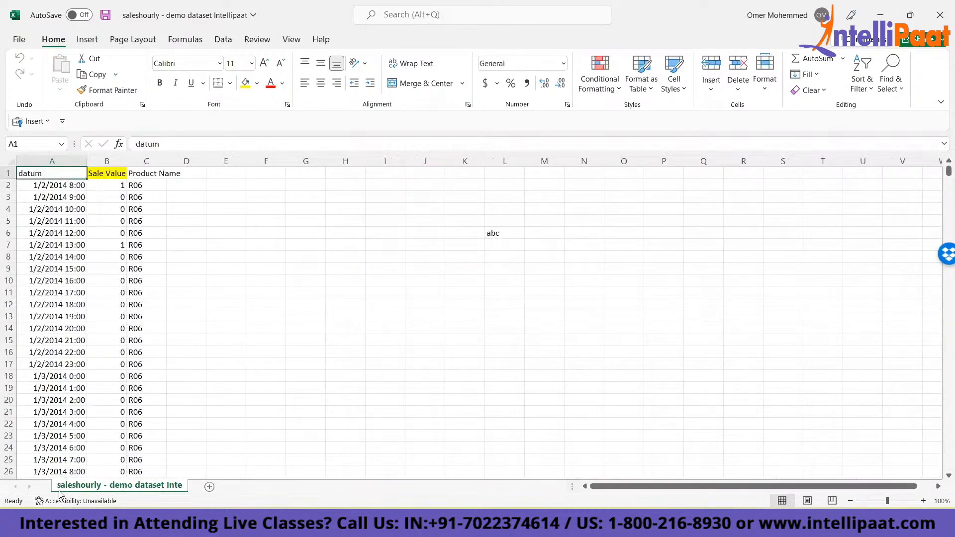
key("ctrl+Down")
key("ctrl+Up")
key("ctrl+Right")
key("ctrl+Down")
key("ctrl+Up")
key("ctrl+shift+Left")
key("ctrl+shift+l")
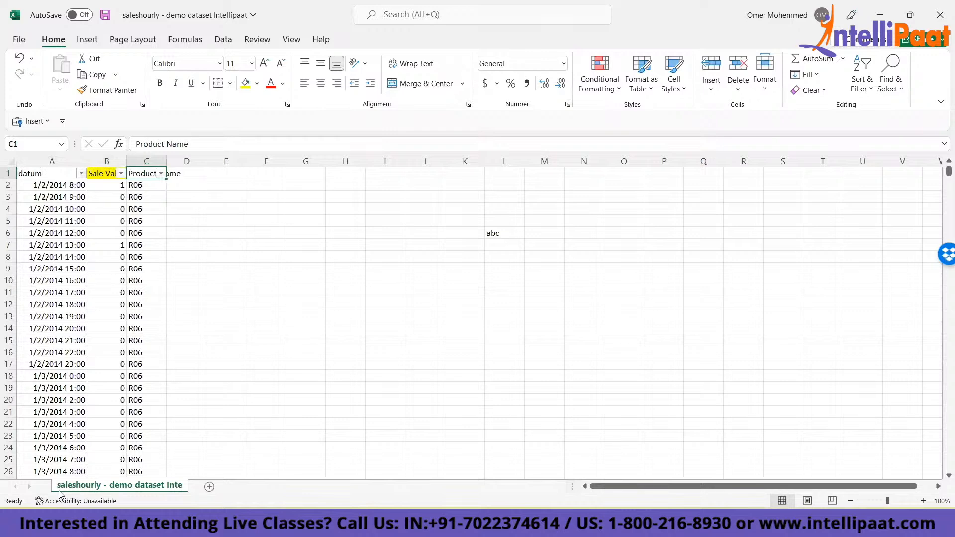
- Close the saleshourly - demo dataset workbook without saving the changes
key("alt+space")
key("Up")
key("Return")
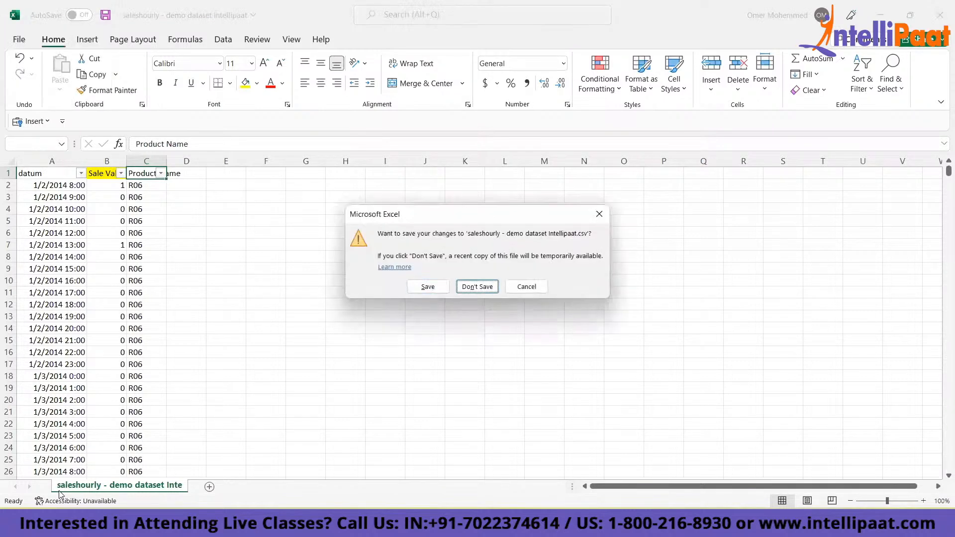
key("Return")
- Search the computer for .csv files and open the original saleshourly.csv in Excel
key("super")
type("ex")
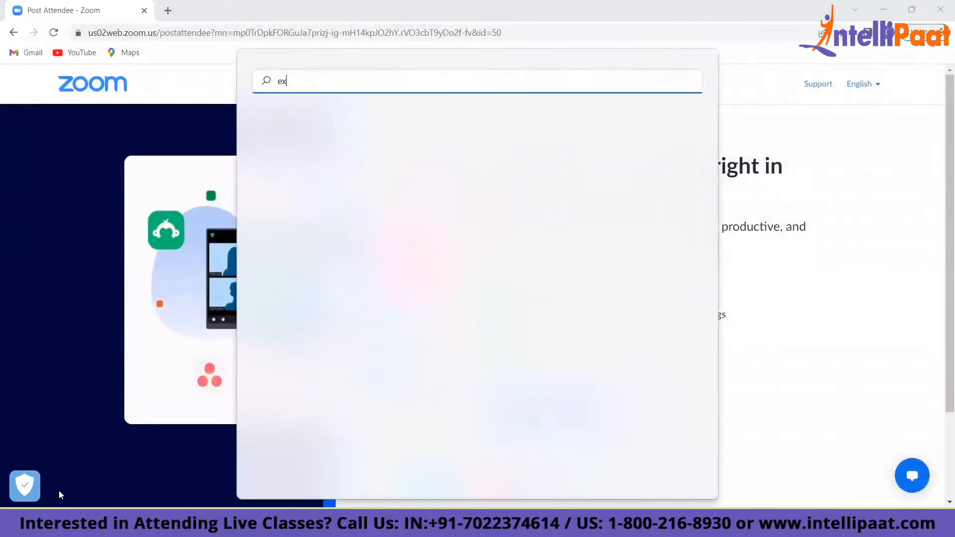
key("BackSpace")
key("BackSpace")
type(".csv")
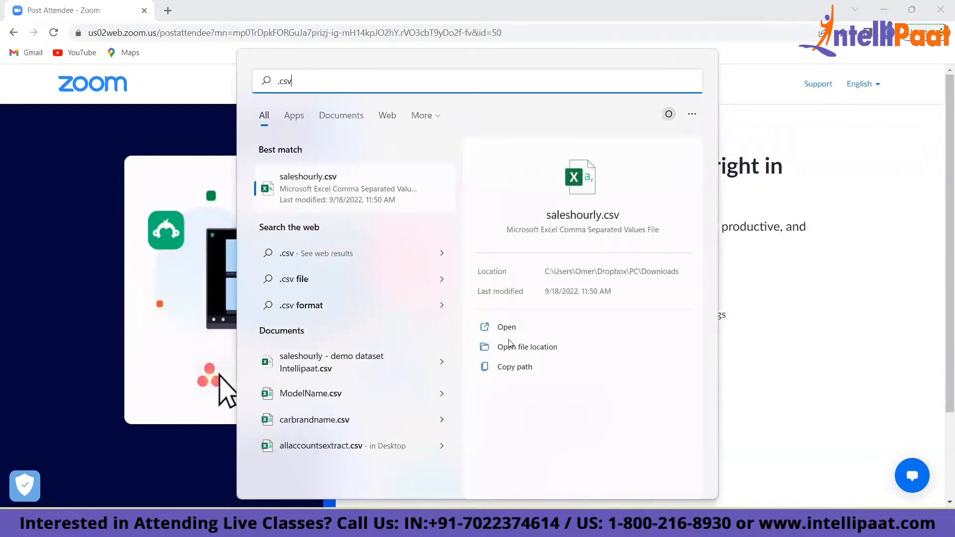
left_click(506, 331)
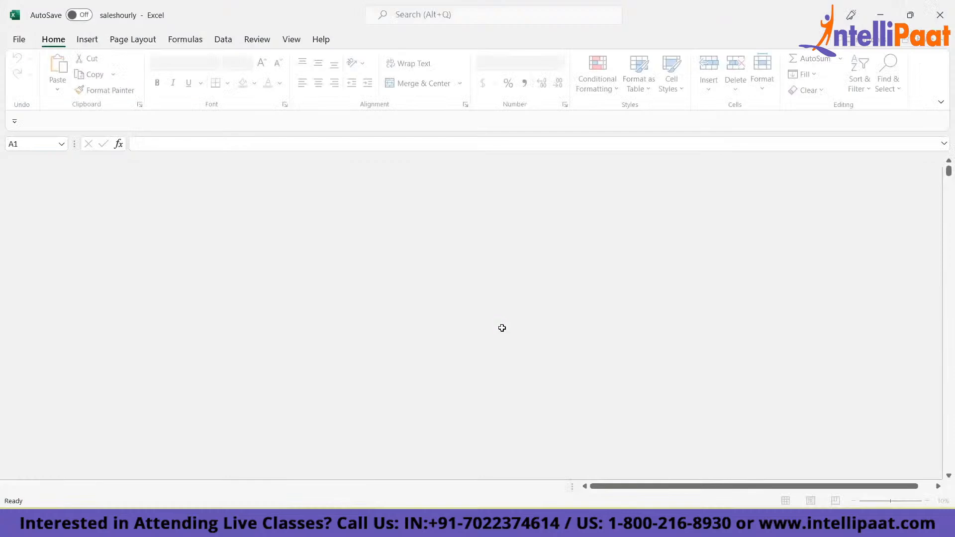
- Auto-fit the width of the datum column to its full date and time values
key("ctrl+Right")
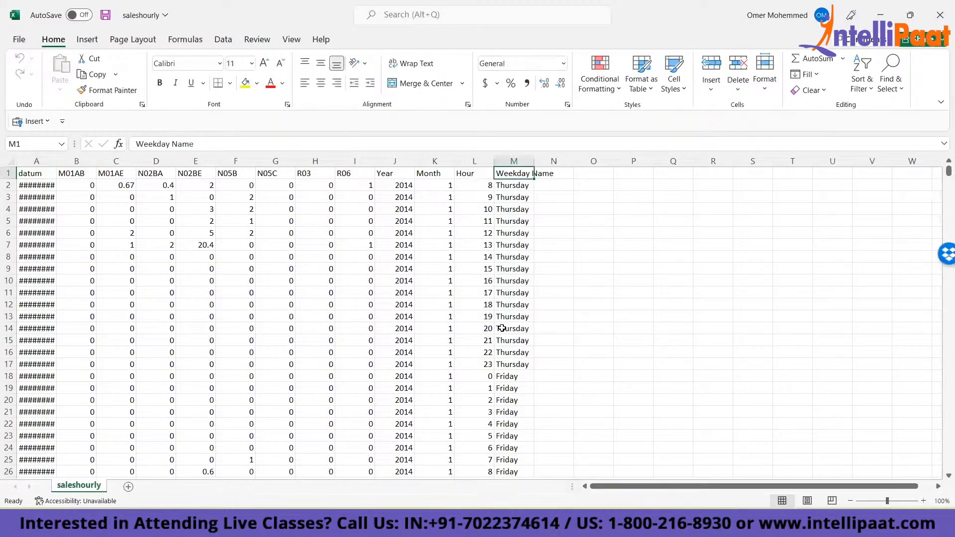
key("ctrl+Left")
key("Right")
key("Right")
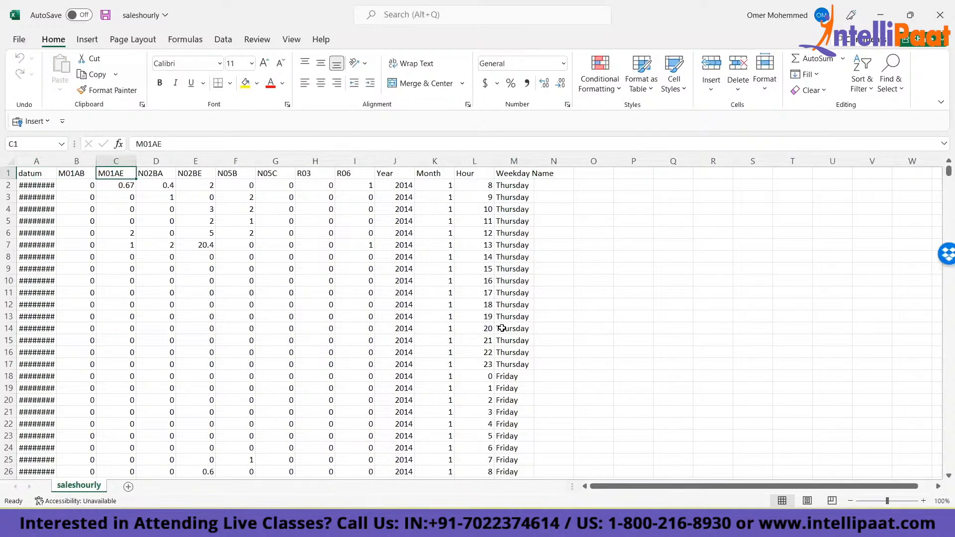
key("Left")
key("Left")
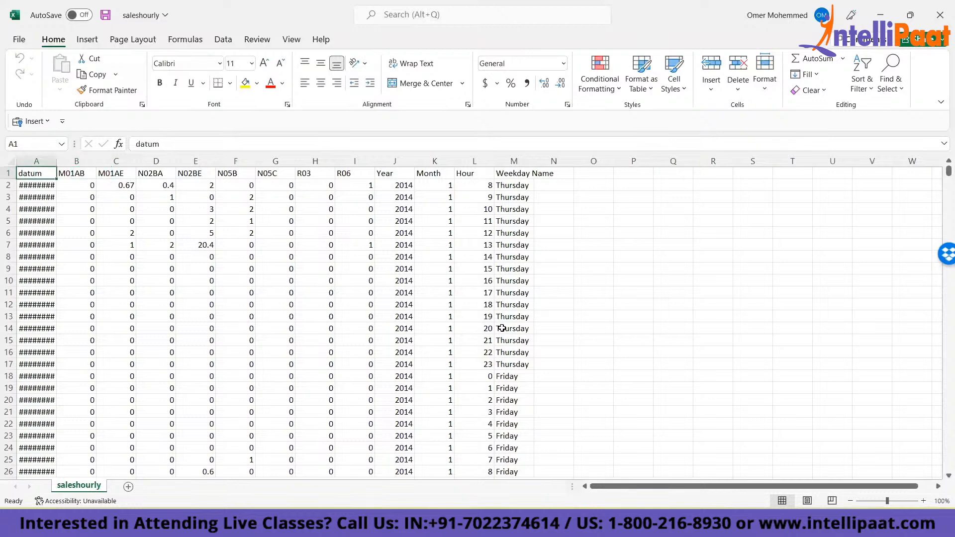
key("ctrl+shift+Down")
key("alt+h")
key("o")
key("i")
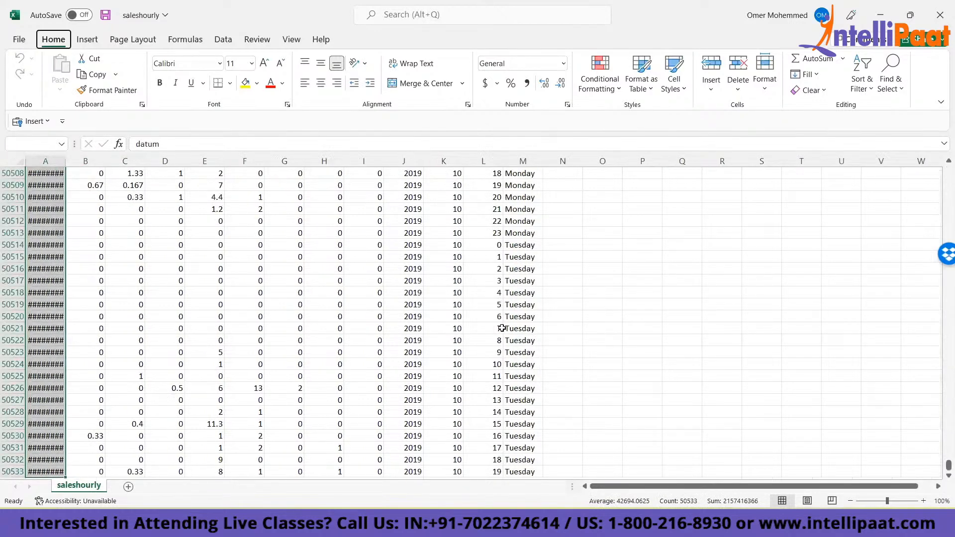
- Copy the whole datum column including its header and paste it at A50535, leaving one blank row after the original data
key("ctrl+Home")
key("Right")
key("Right")
key("Left")
key("Left")
key("ctrl+shift+Down")
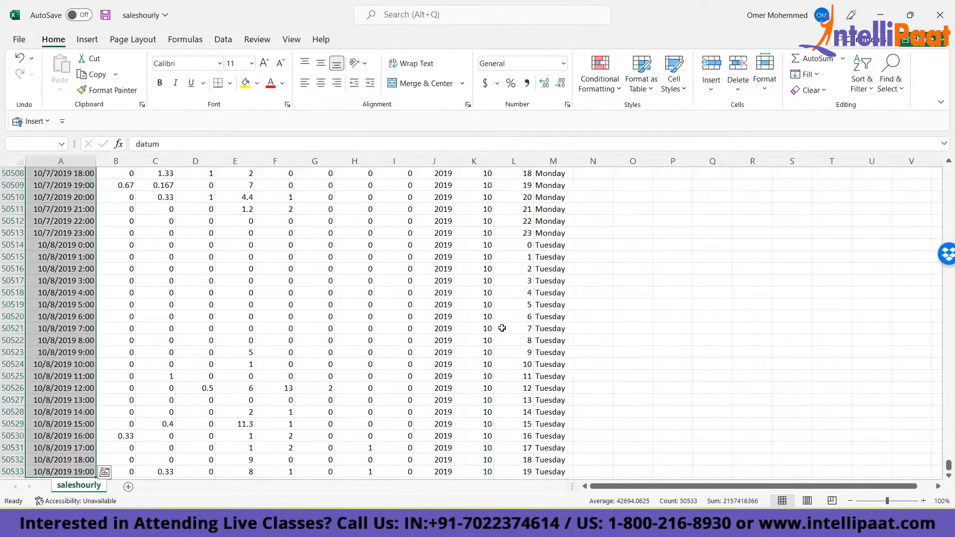
key("ctrl+c")
key("Down")
- Paste the datum block six more times down column A, separated by single blank rows, with the last block starting at A353739
key("Down")
key("ctrl+v")
key("ctrl+Down")
key("Down")
key("Down")
key("ctrl+v")
key("ctrl+Down")
key("Down")
key("Down")
key("ctrl+v")
key("ctrl+Down")
key("Down")
key("Down")
key("ctrl+v")
key("ctrl+Down")
key("Down")
key("Down")
key("ctrl+v")
key("ctrl+Down")
key("Down")
key("Down")
key("ctrl+v")
key("ctrl+Down")
- Move the whole M01AE column with its header to B50535, beside the second datum block
key("Down")
key("Down")
key("ctrl+v")
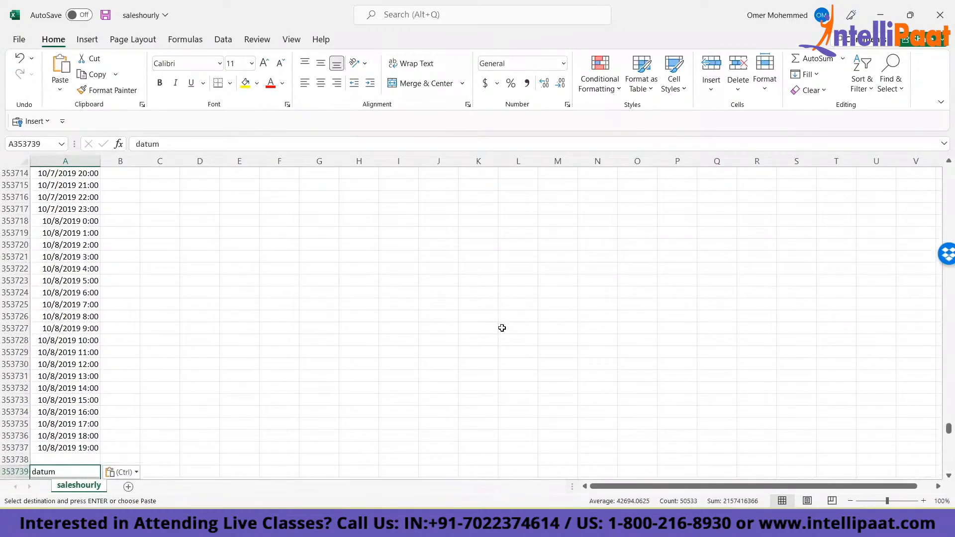
key("ctrl+Up")
key("ctrl+Up")
key("ctrl+Up")
key("ctrl+Up")
key("ctrl+Up")
key("ctrl+Up")
key("ctrl+Up")
key("ctrl+Up")
key("ctrl+Up")
key("ctrl+Up")
key("ctrl+Up")
key("ctrl+Up")
key("Escape")
key("Right")
key("Right")
key("ctrl+shift+Down")
key("ctrl+c")
key("ctrl+Up")
key("Left")
key("ctrl+Down")
key("Down")
key("Down")
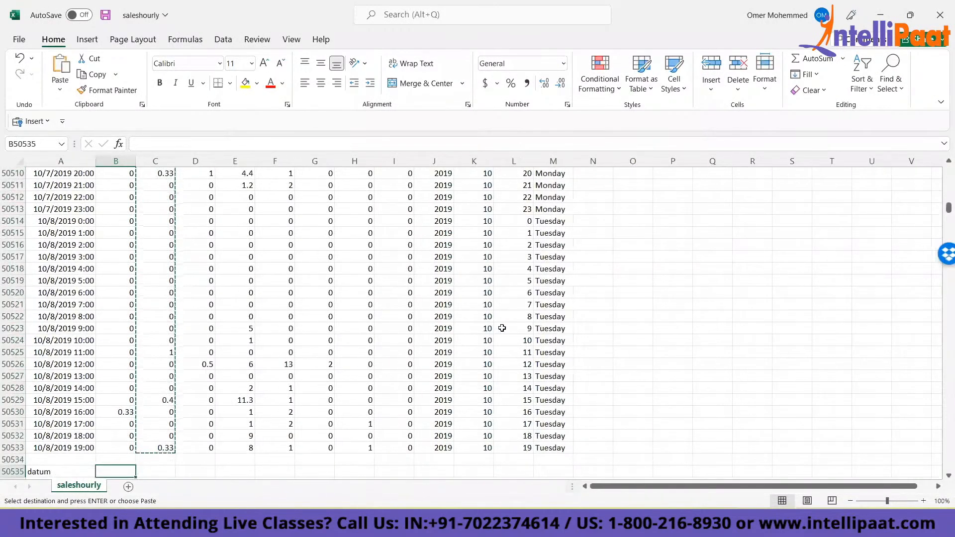
key("ctrl+v")
- Move the whole N02BA column with its header to B101069, beside the third datum block
key("ctrl+Up")
key("ctrl+Up")
key("Right")
key("Right")
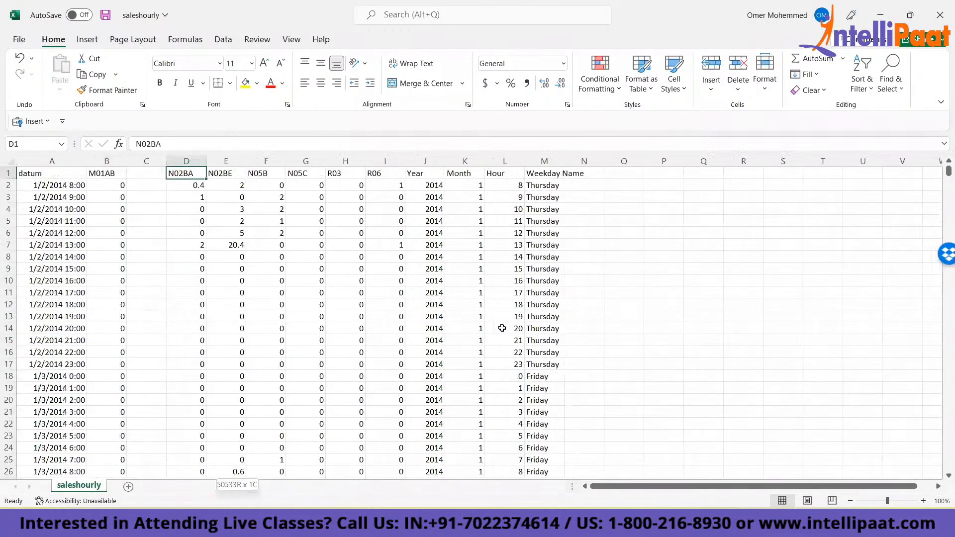
key("ctrl+shift+Down")
key("ctrl+x")
key("Left")
key("Left")
key("ctrl+Down")
key("Down")
key("Down")
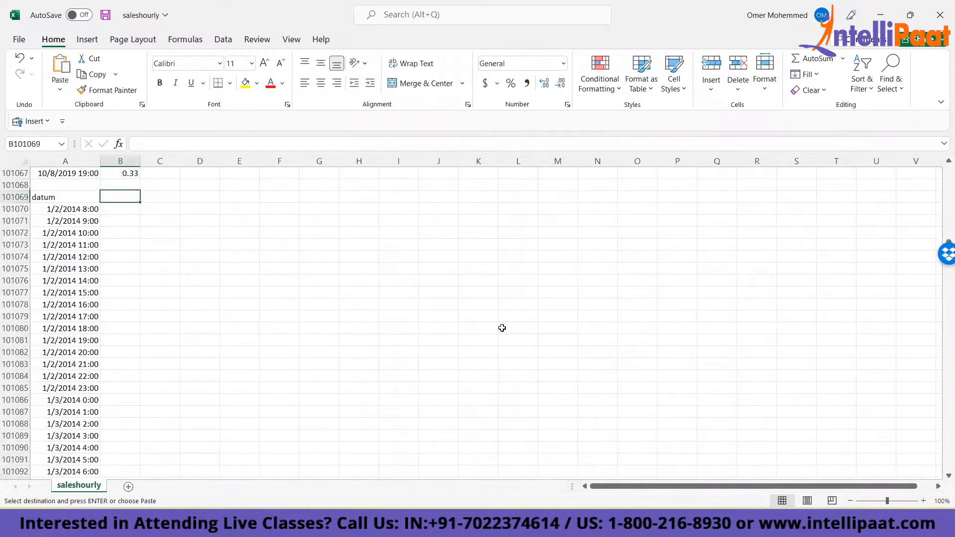
key("ctrl+v")
- Move the whole N02BE column with its header to B151603, beside the fourth datum block
key("ctrl+Up")
key("ctrl+Up")
key("Right")
key("Right")
key("Right")
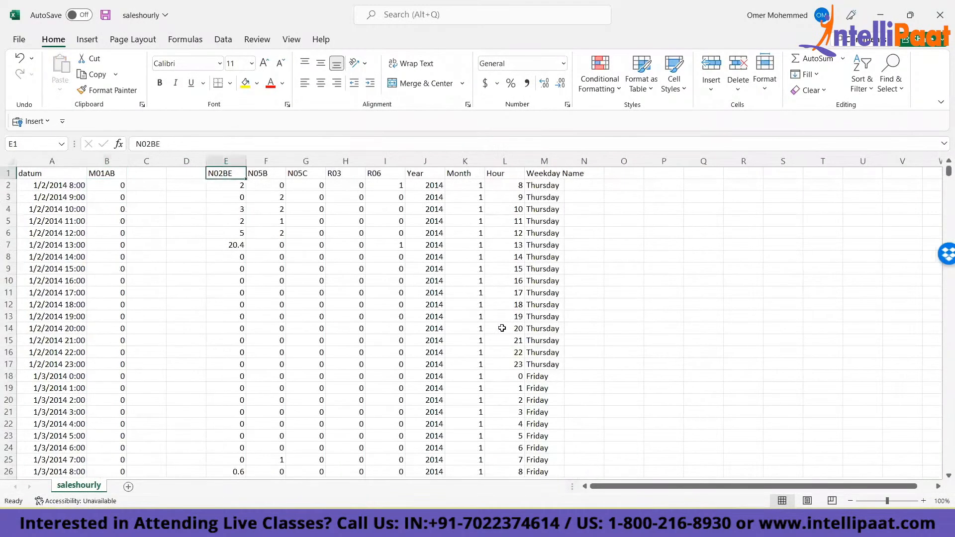
key("ctrl+shift+Down")
key("ctrl+x")
key("ctrl+Up")
key("ctrl+Up")
key("Left")
key("Left")
key("Left")
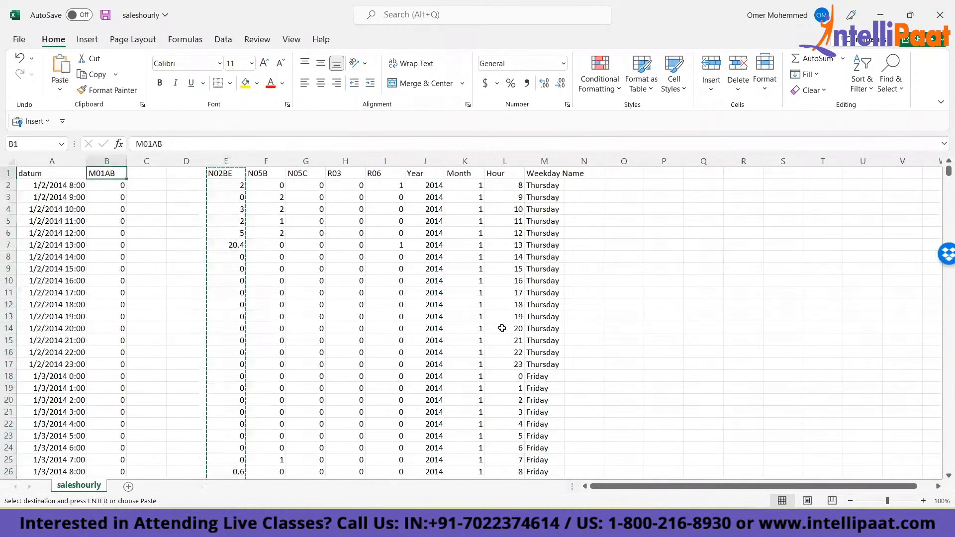
key("ctrl+Down")
- Move the N05B, N05C, R03 and R06 columns with their headers into column B, each beside the next empty datum block
key("ctrl+Down")
key("ctrl+Down")
key("Down")
key("Down")
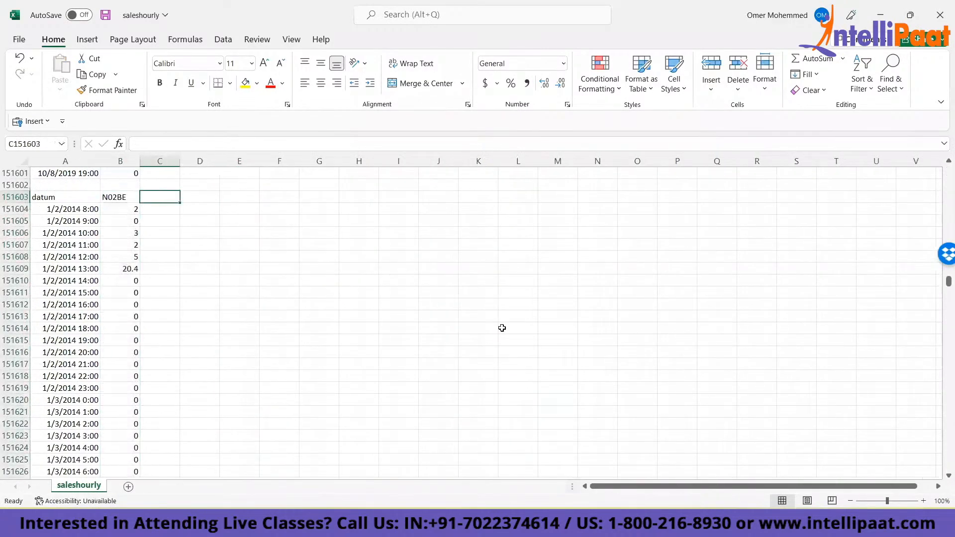
key("ctrl+v")
key("ctrl+Up")
key("ctrl+Up")
key("ctrl+Up")
key("ctrl+Up")
key("ctrl+Up")
key("ctrl+Up")
key("ctrl+Up")
key("ctrl+Up")
key("Right")
key("Right")
key("Right")
key("Right")
key("Right")
key("ctrl+shift+Down")
key("ctrl+x")
key("ctrl+Up")
key("Left")
key("Left")
key("Left")
key("Left")
key("Left")
key("ctrl+Down")
key("ctrl+Down")
key("ctrl+Down")
key("ctrl+Down")
key("ctrl+Down")
key("ctrl+Down")
key("ctrl+Down")
key("ctrl+Down")
key("ctrl+Down")
key("Down")
key("Down")
key("ctrl+v")
key("ctrl+Down")
key("Right")
key("ctrl+Up")
key("ctrl+Right")
key("ctrl+Left")
key("ctrl+Left")
key("Right")
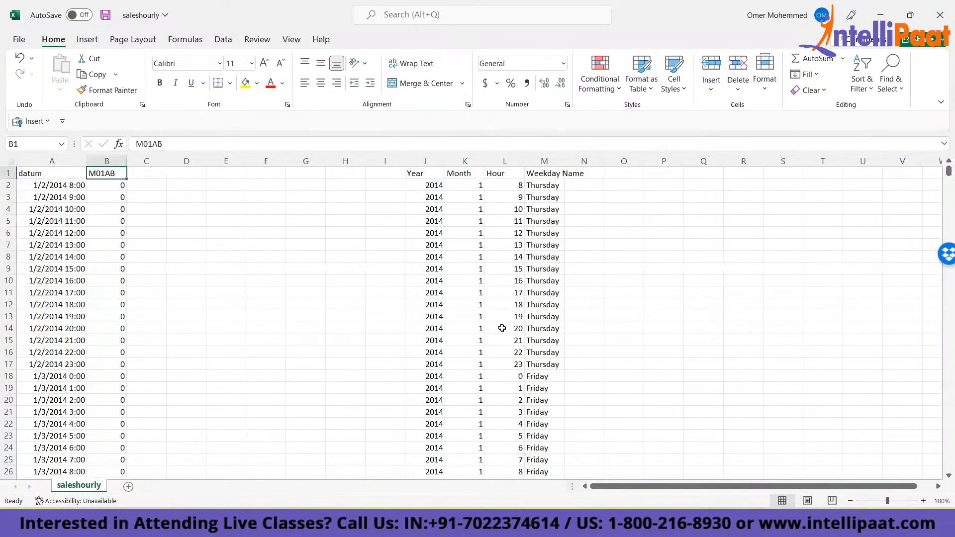
- Examine the stacked datum blocks in column A and the drug headers beside them in column B
key("Left")
key("ctrl+Down")
key("ctrl+Down")
key("ctrl+Down")
key("ctrl+Down")
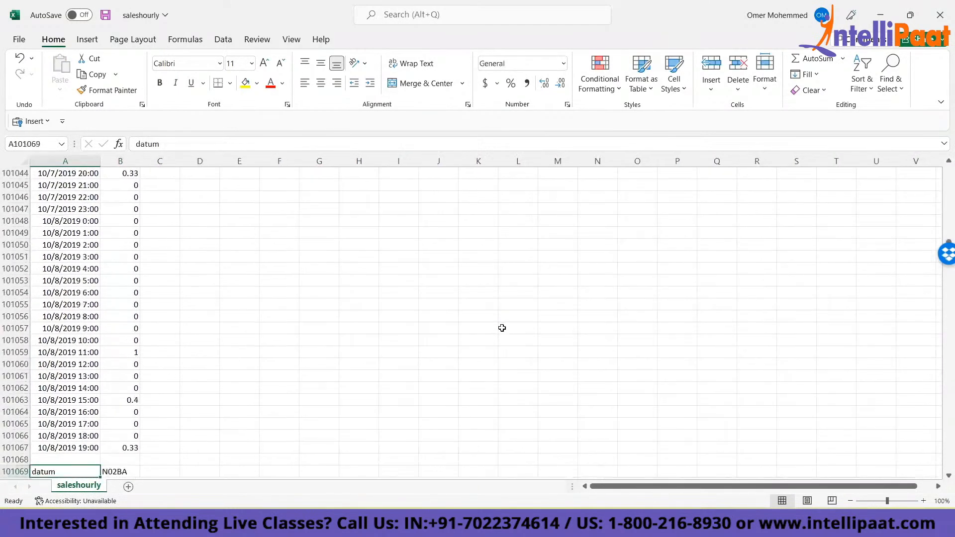
key("ctrl+Up")
key("ctrl+Up")
key("ctrl+Up")
key("ctrl+Up")
key("Right")
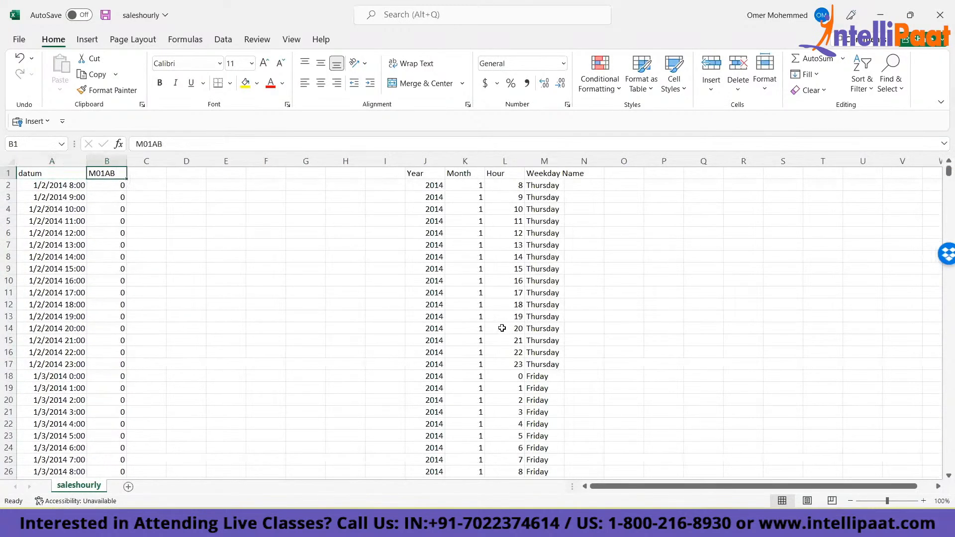
- Insert a blank column before the datum column and enter the header aa in A1
key("Left")
key("alt+h")
key("i")
key("c")
type("aa")
key("Tab")
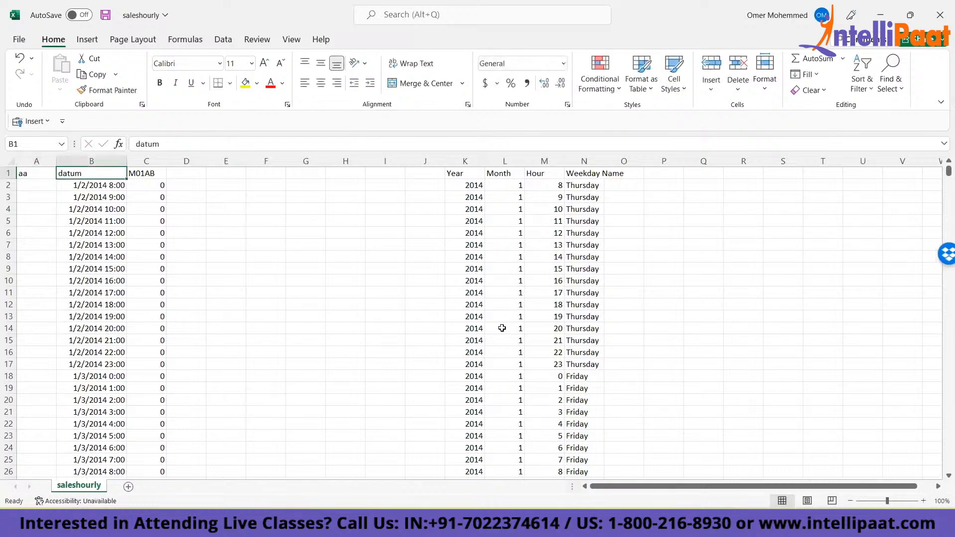
- Fill the value aa down column A to the last row of the stacked datum blocks
key("ctrl+Down")
key("Left")
key("ctrl+shift+Up")
key("ctrl+d")
key("ctrl+Up")
key("Right")
key("Right")
key("Right")
key("Left")
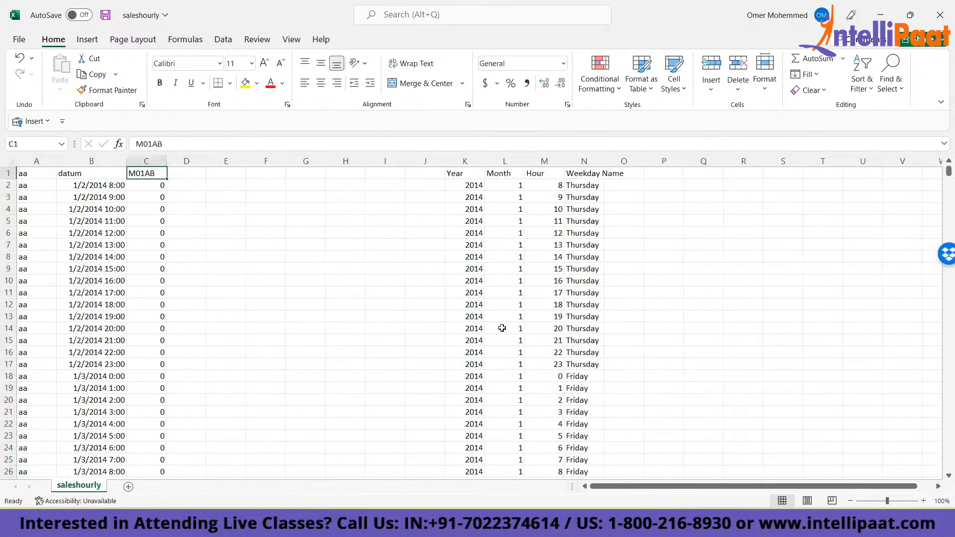
- Enter the header Product Name in D1 and turn on filters for the headers in columns A to D
key("ctrl+Down")
key("ctrl+Down")
key("Down")
key("Up")
key("Up")
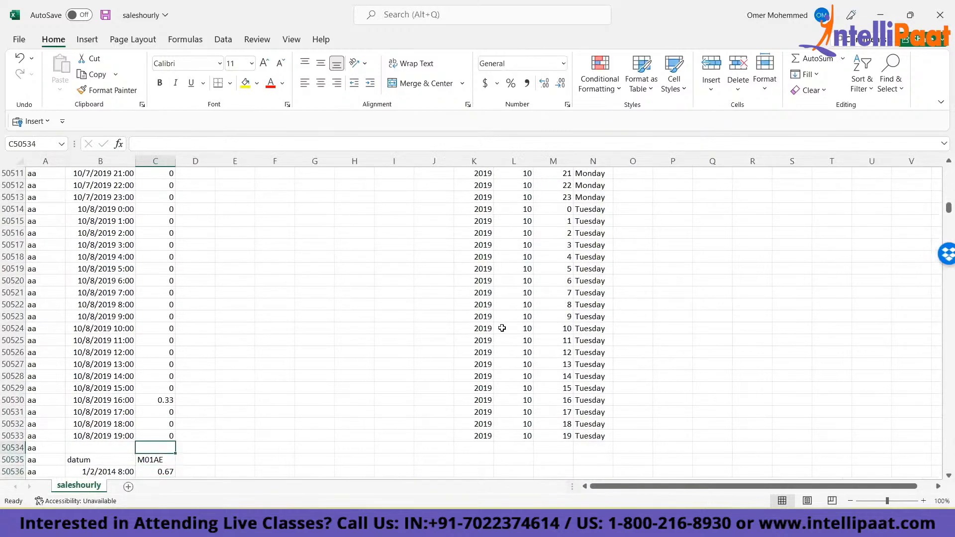
key("ctrl+Up")
key("ctrl+Up")
key("Right")
key("ctrl+shift+Left")
key("ctrl+shift+l")
key("ctrl+shift+l")
key("ctrl+shift+Right")
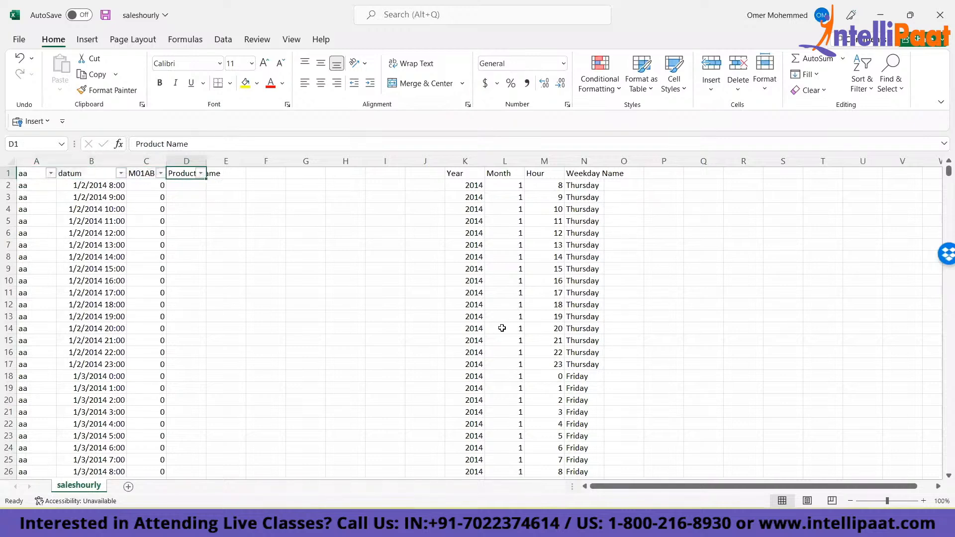
- Try filtering the datum column to its blank rows
key("Left")
key("alt+Down")
key("Escape")
key("Left")
key("alt+Down")
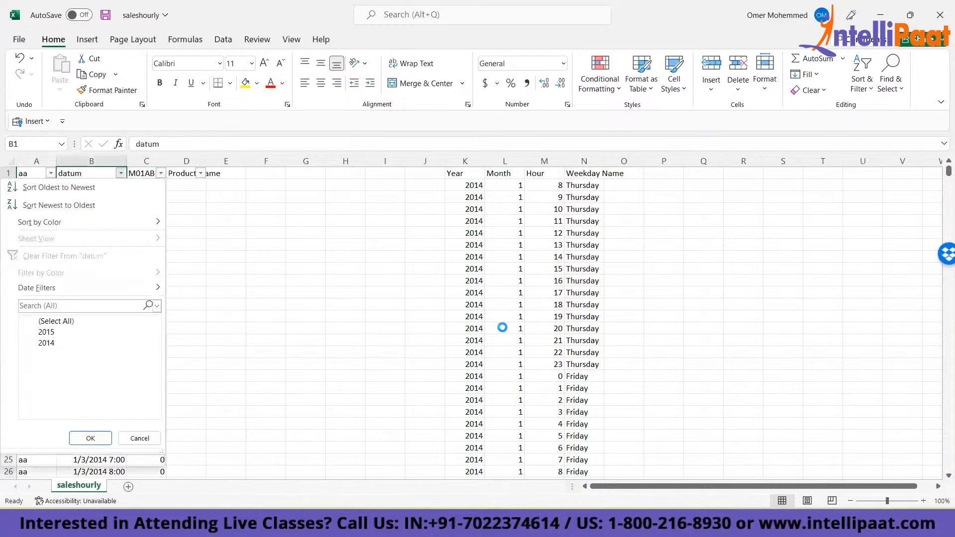
key("f")
key("e")
key("Return")
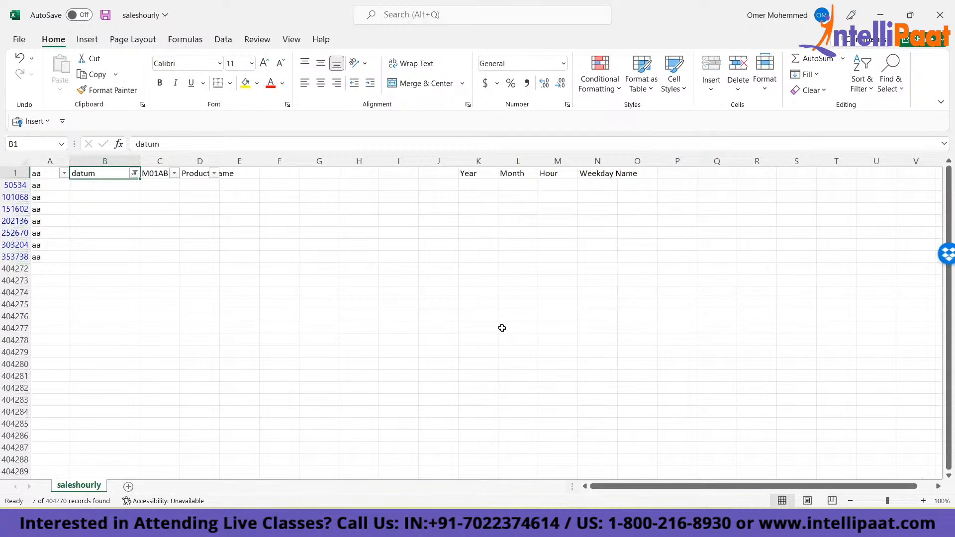
key("ctrl+shift+l")
- Examine the boundary between the first block and the M01AE block around row 50535
key("ctrl+Down")
key("ctrl+Down")
key("Down")
key("Down")
key("Up")
key("Up")
key("Right")
key("Left")
key("Right")
key("Right")
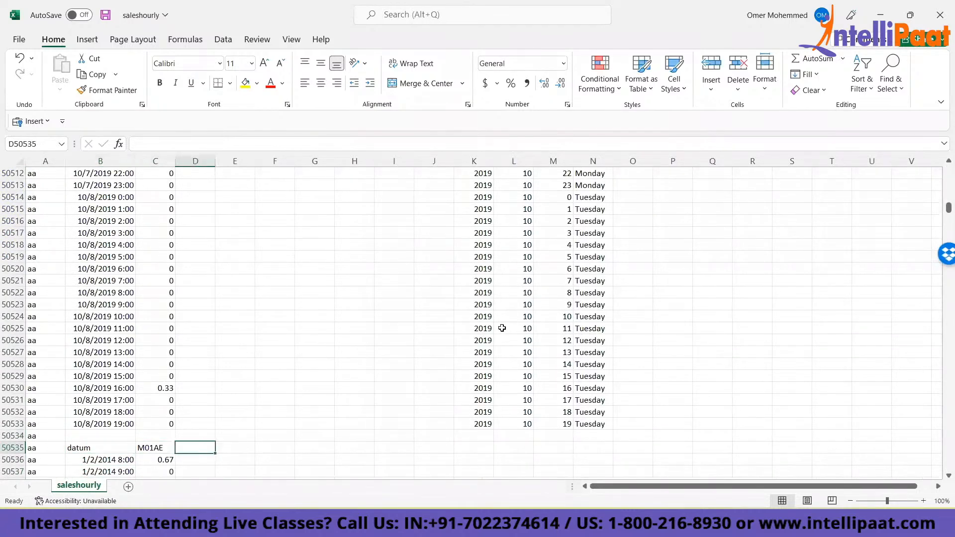
- Turn the header filters back on and filter the datum column to the repeated datum header rows
key("ctrl+Up")
key("ctrl+shift+l")
key("Left")
key("Left")
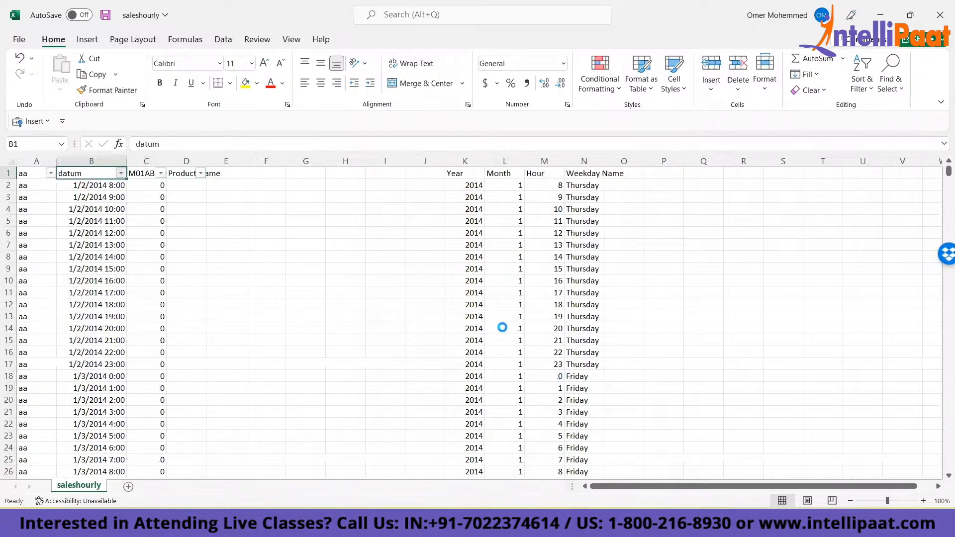
key("alt+Down")
key("Return")
key("Down")
- Enter =C50535 in the first filtered Product Name cell and fill it down through the R06 header row
key("Right")
key("Right")
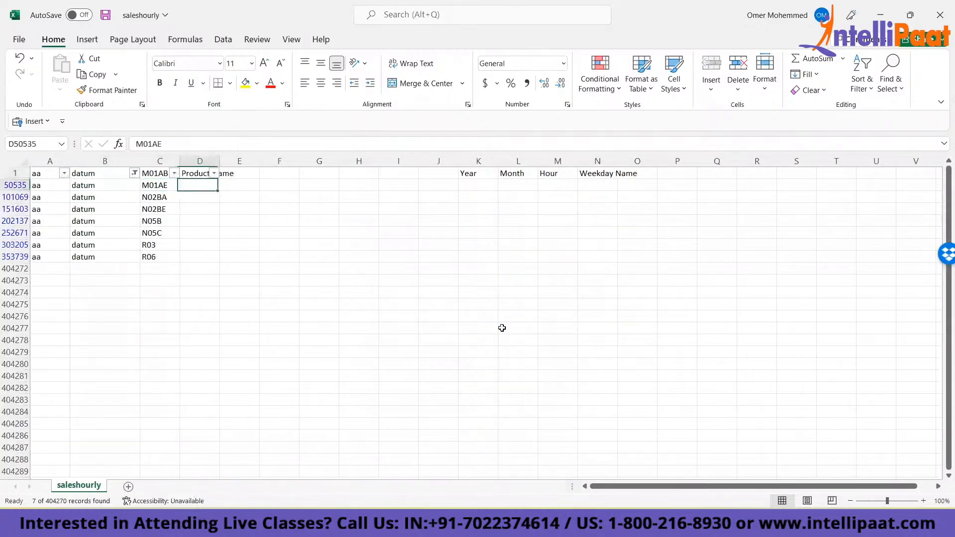
type("=")
key("Left")
key("ctrl+Return")
key("shift+Down")
key("shift+Down")
key("shift+Down")
key("shift+Down")
key("shift+Down")
key("shift+Down")
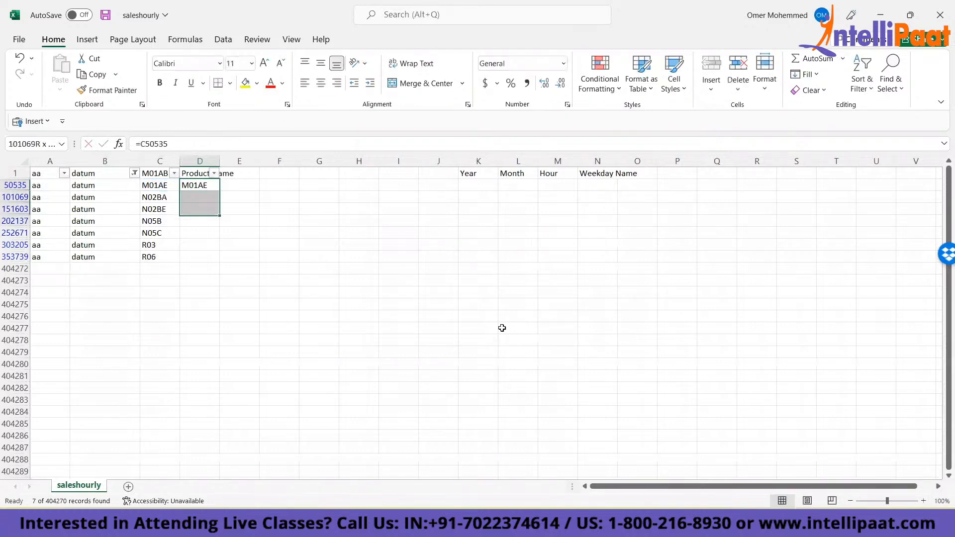
key("ctrl+d")
- Clear the filter from the datum column
key("ctrl+Up")
key("Left")
key("Left")
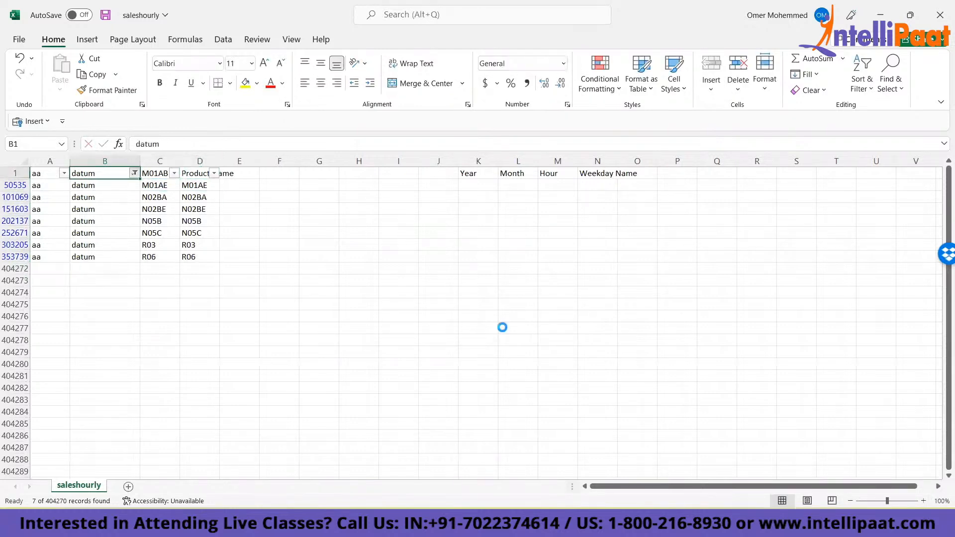
key("alt+Down")
key("c")
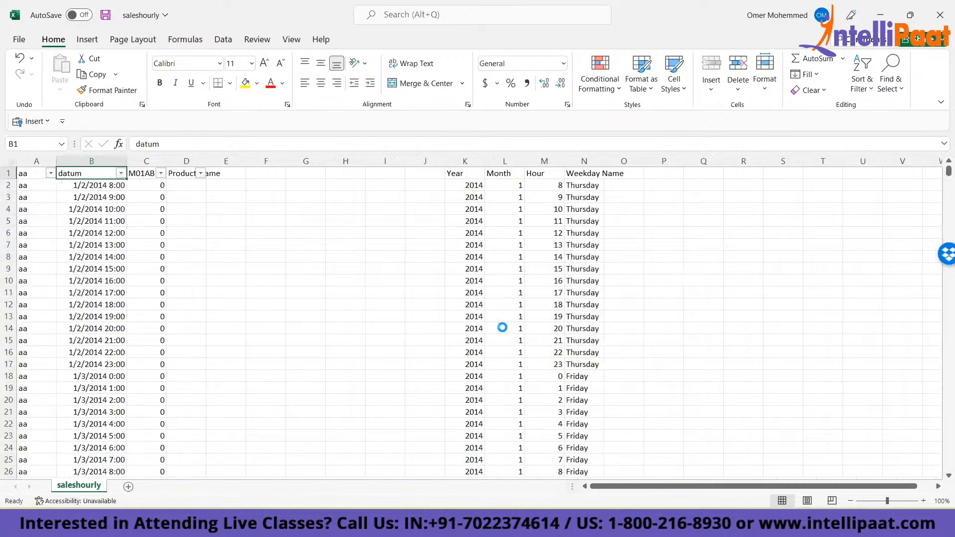
- Fill M01AB down the Product Name column beside the whole first block
key("Right")
key("Down")
key("Down")
key("Up")
key("Up")
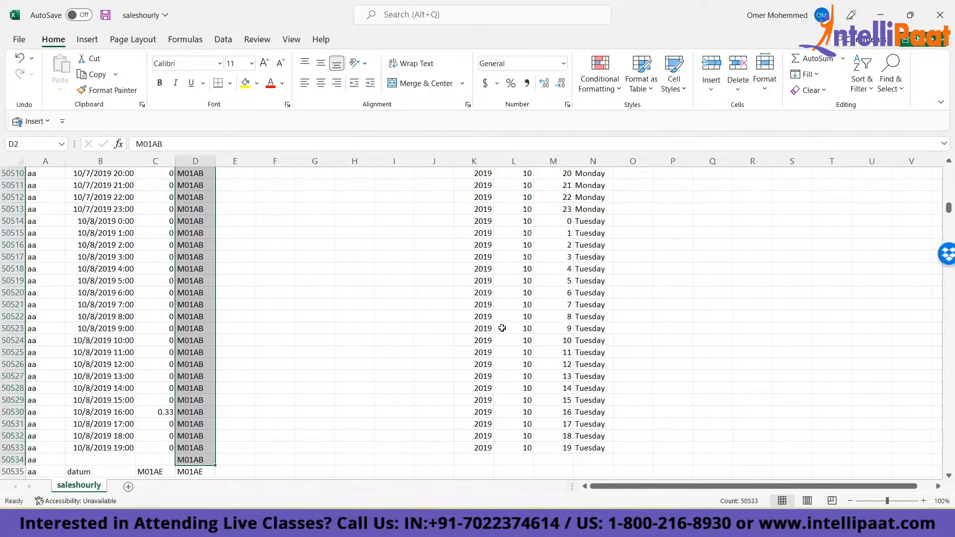
key("ctrl+Up")
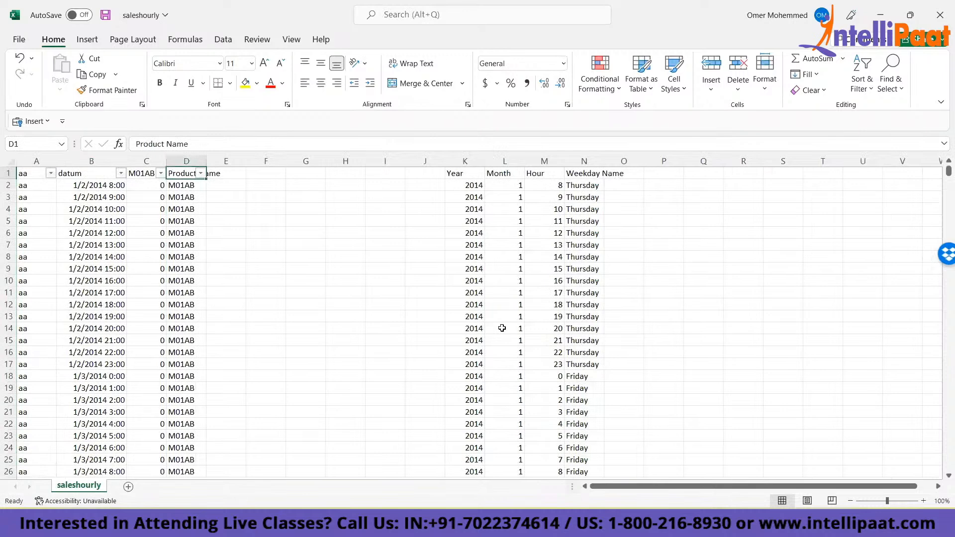
- Rename the header in C1 as Sale Value
key("Left")
key("Right")
key("Down")
key("Up")
key("Left")
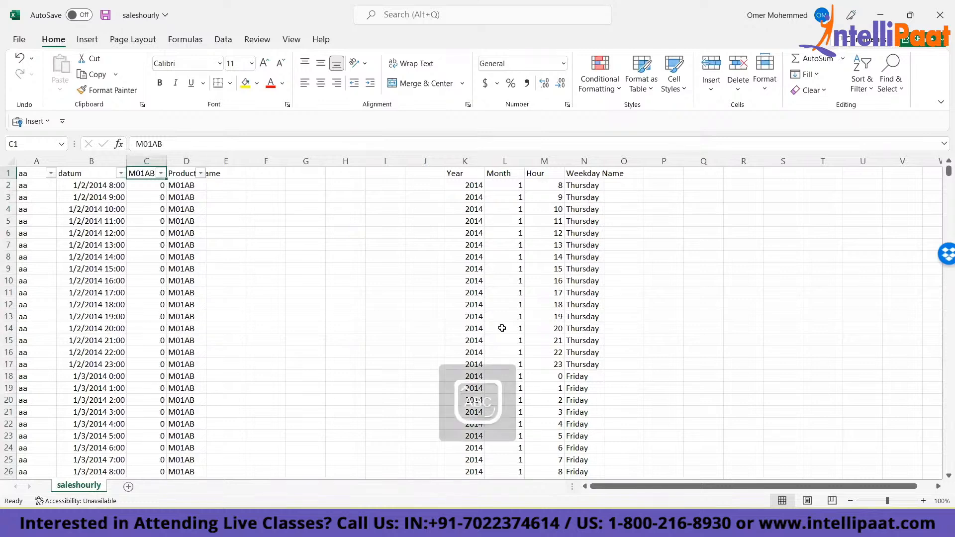
type("Sale Value")
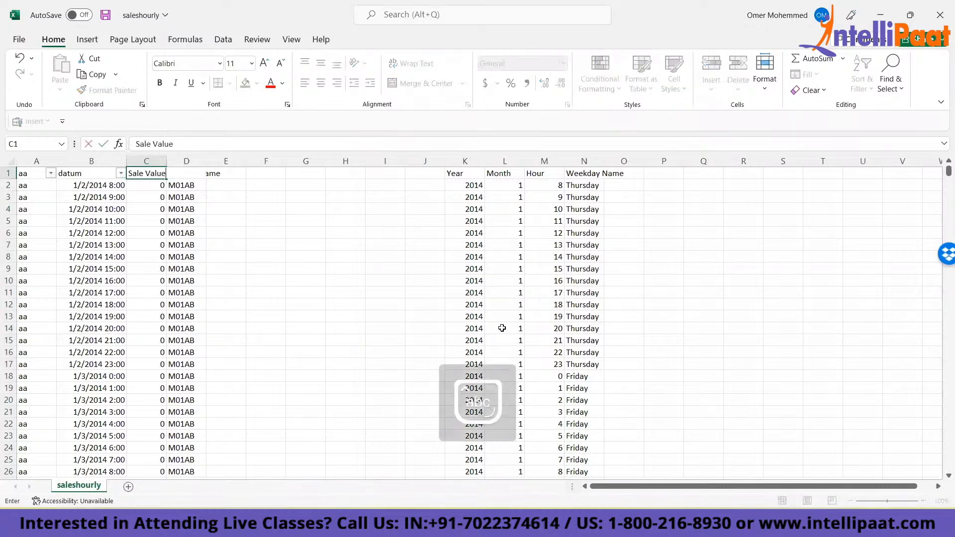
key("Return")
- Fill M01AE, N02BA and N02BE down the Product Name column, each to the end of its own block
key("Left")
key("Left")
key("Right")
key("Left")
key("ctrl+Down")
key("ctrl+Up")
key("ctrl+Right")
key("ctrl+Down")
key("Down")
key("Down")
key("Down")
key("Up")
key("Up")
key("Up")
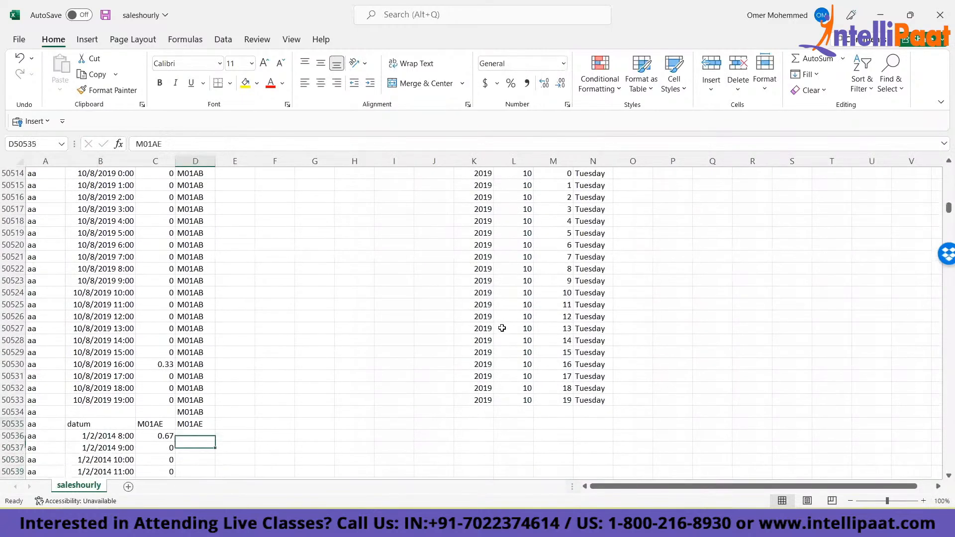
key("Down")
key("Up")
key("ctrl+c")
key("Left")
key("ctrl+Down")
key("Right")
key("ctrl+v")
key("ctrl+Up")
key("ctrl+shift+Down")
key("Return")
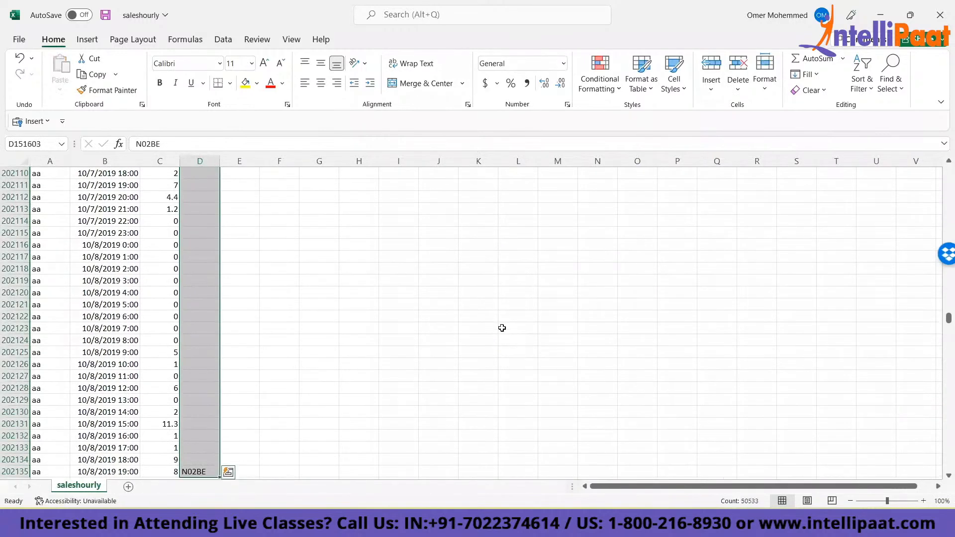
- Fill N05B, N05C, R03 and R06 down the Product Name column beside their own blocks
key("Down")
key("Down")
key("Down")
key("Down")
key("Down")
key("Down")
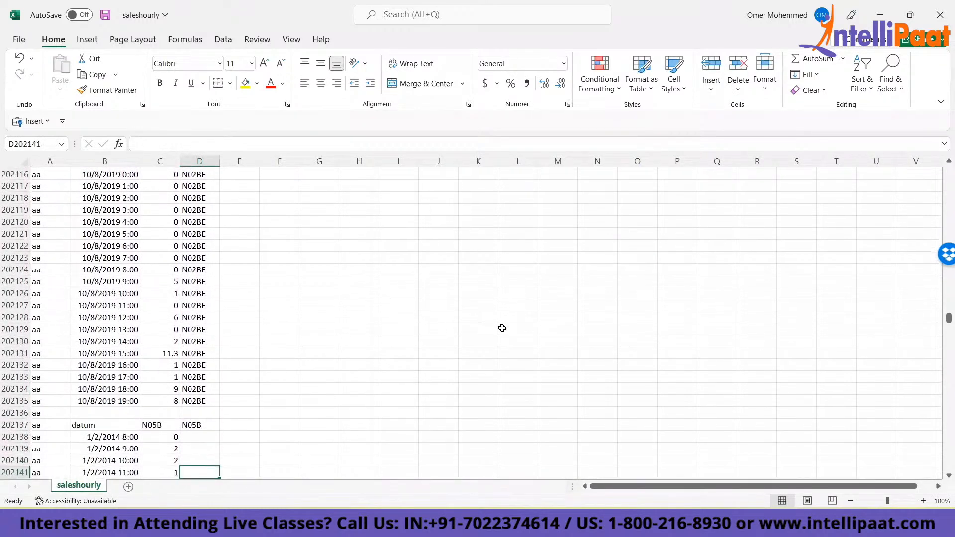
key("ctrl+Up")
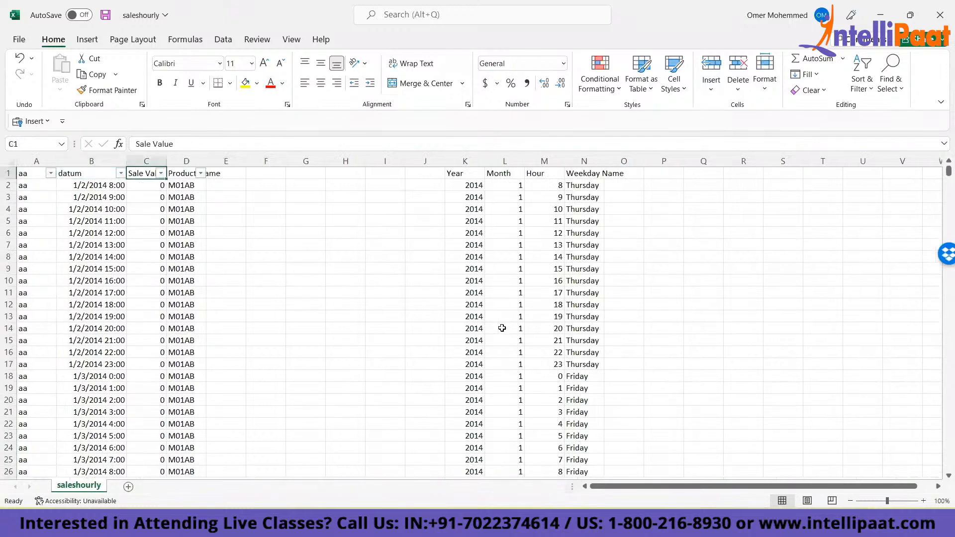
- Filter the Sale Value column to exclude 0, the drug-name header entries and blanks
key("Left")
key("Left")
key("Right")
key("Right")
key("alt+Down")
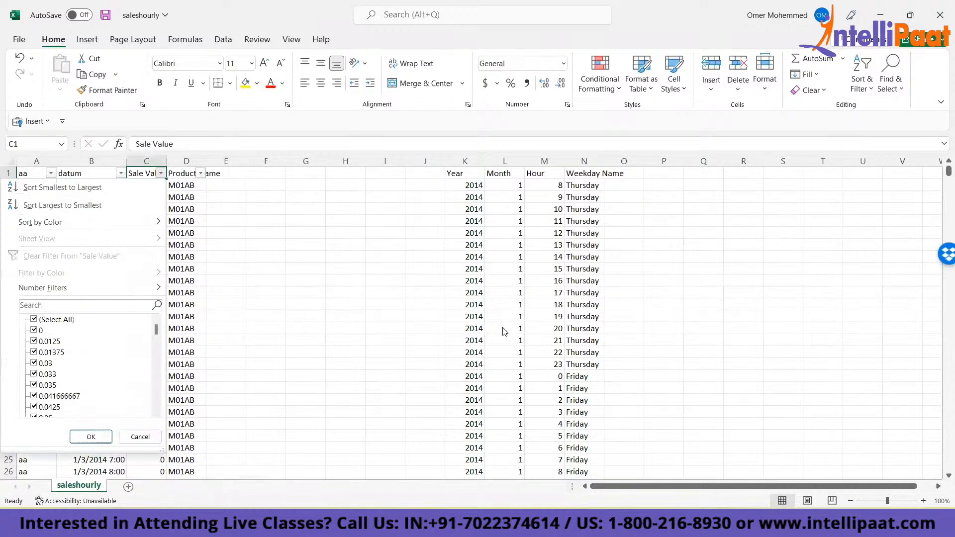
key("Down")
key("space")
key("End")
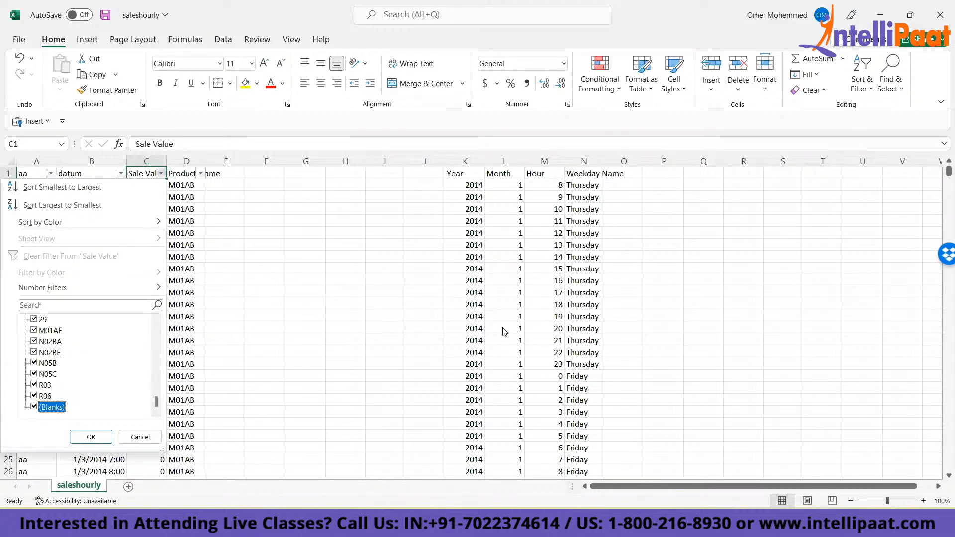
key("Return")
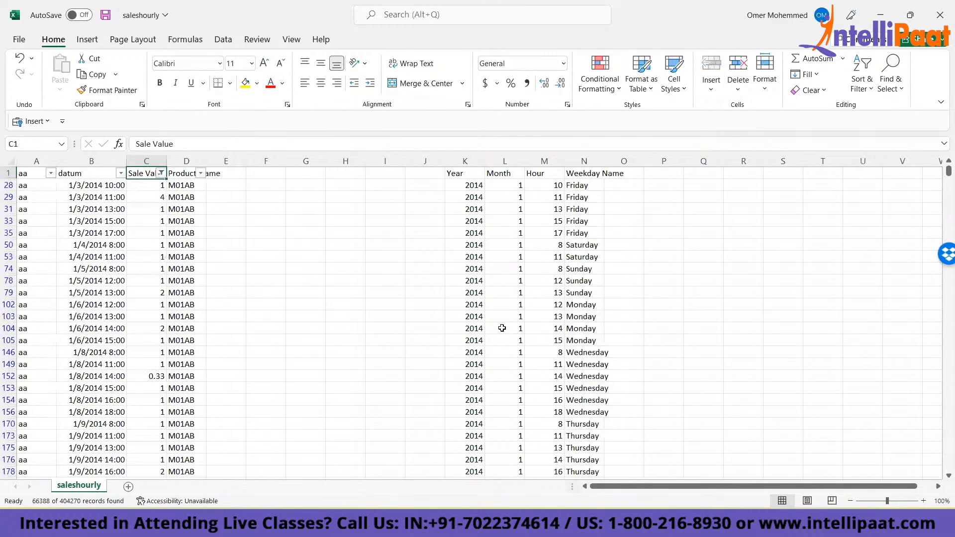
- Copy the filtered datum, Sale Value and Product Name columns and paste them as values into a new sheet, Sheet1
key("Right")
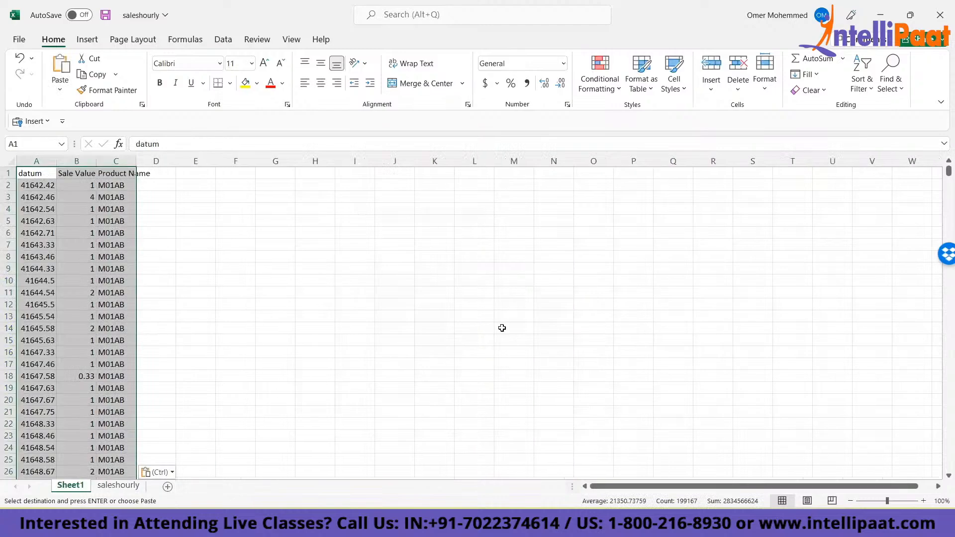
key("ctrl+Page_Down")
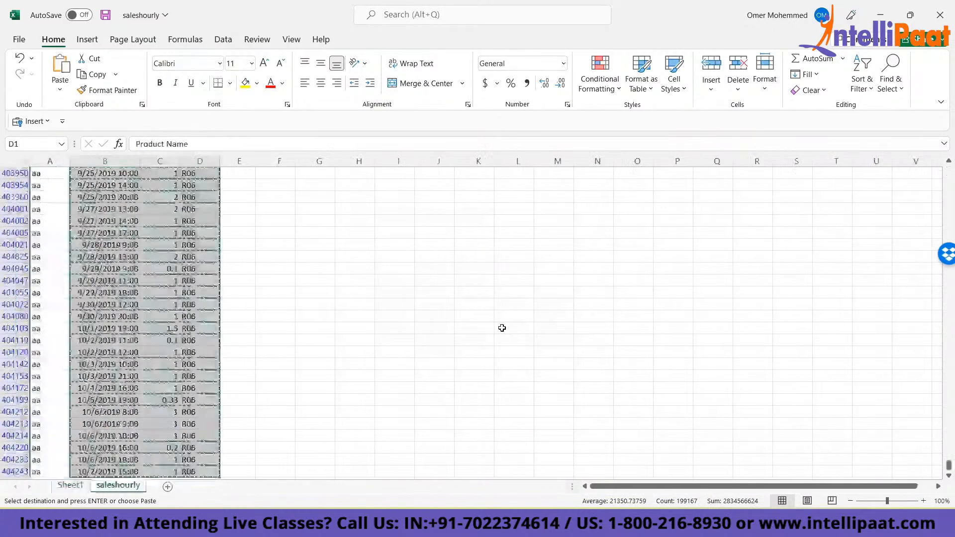
key("Down")
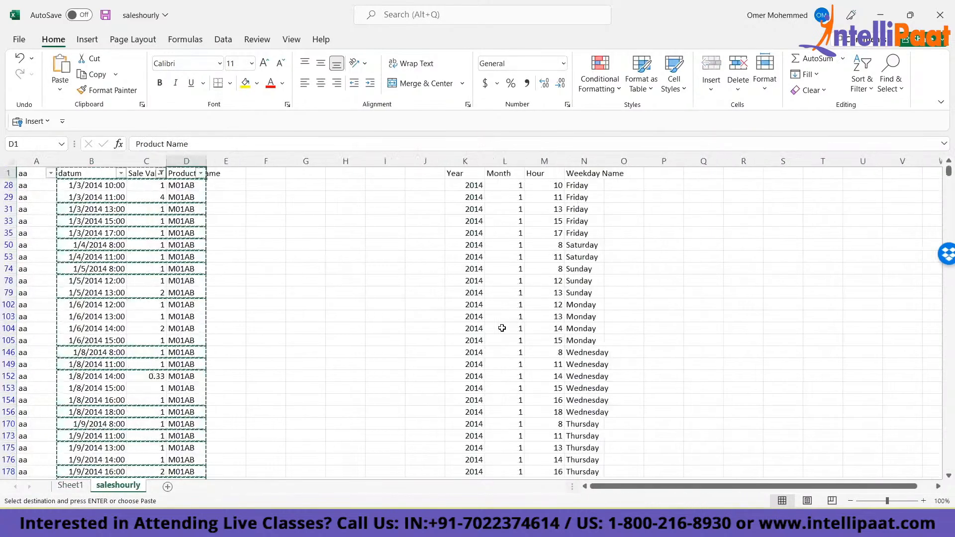
- Copy the filtered datum cells in saleshourly and paste only their date-time format onto the Sheet1 dates from A2 down
key("Left")
key("Left")
key("ctrl+Page_Up")
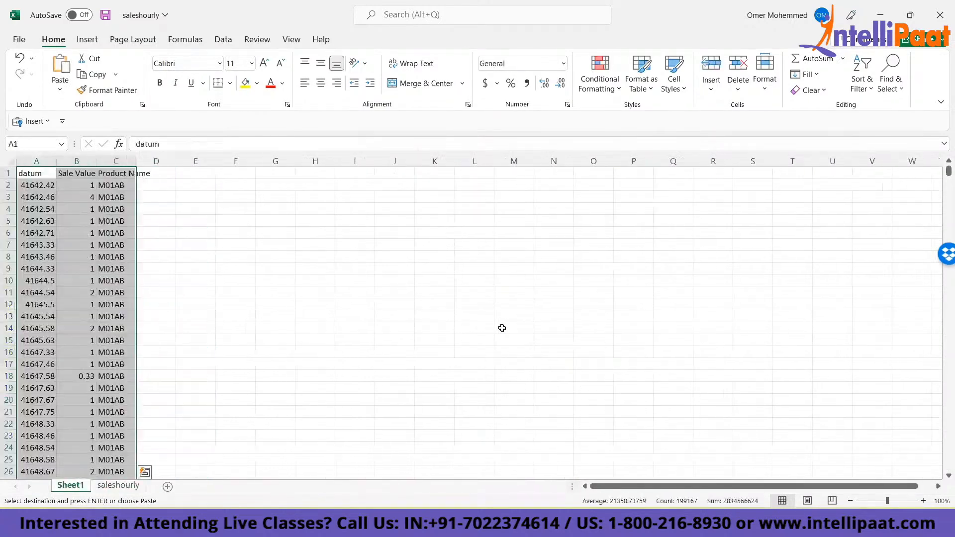
key("Down")
key("ctrl+alt+v")
key("t")
key("Return")
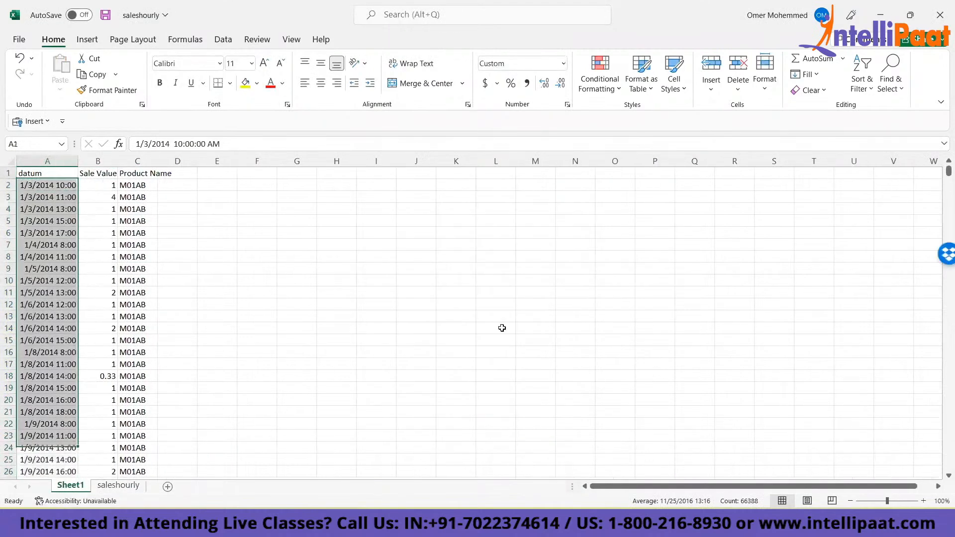
- Autofit the widths of the datum, Sale Value and Product Name columns in Sheet1
key("Up")
key("Right")
key("Right")
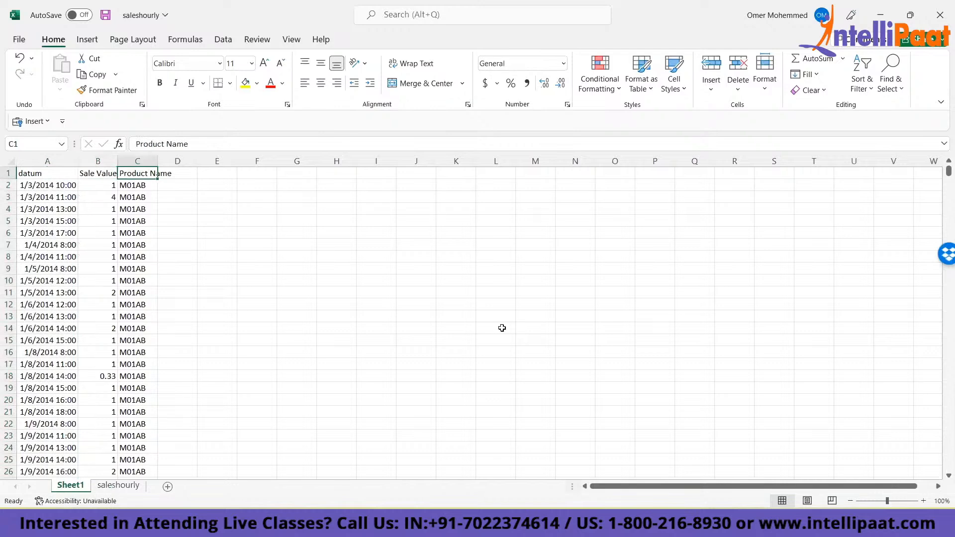
key("ctrl+shift+Down")
key("ctrl+shift+Left")
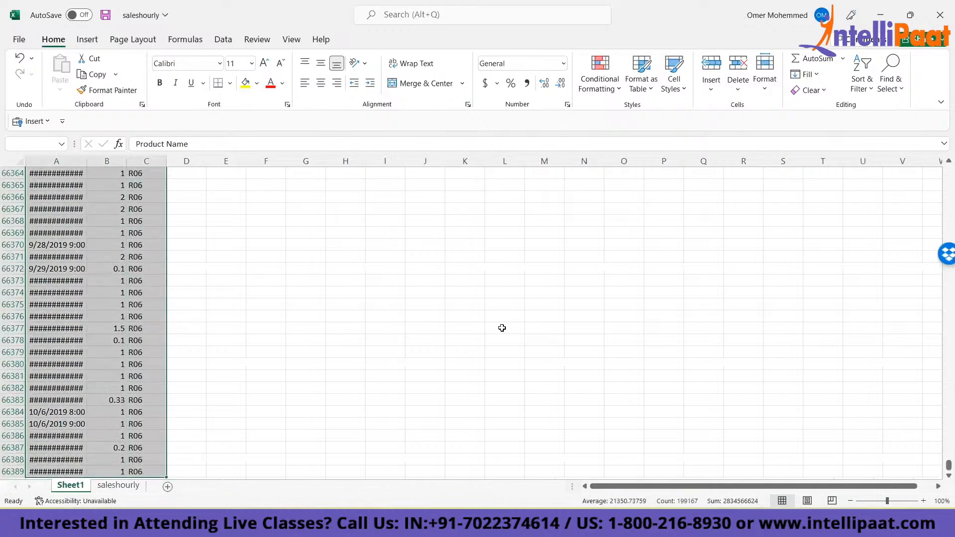
key("o")
key("i")
key("ctrl+Up")
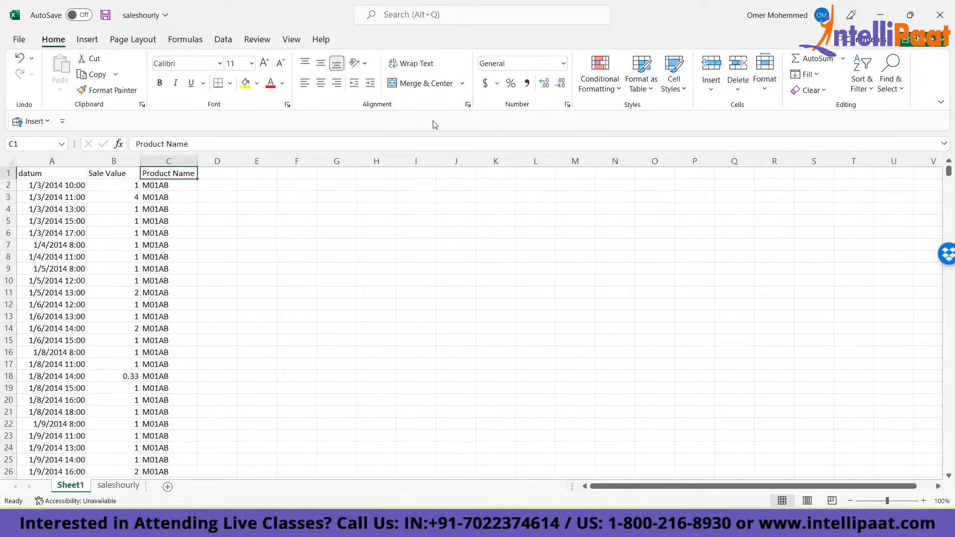
- Clear the filter from the Sale Value column in the saleshourly sheet
left_click(119, 485)
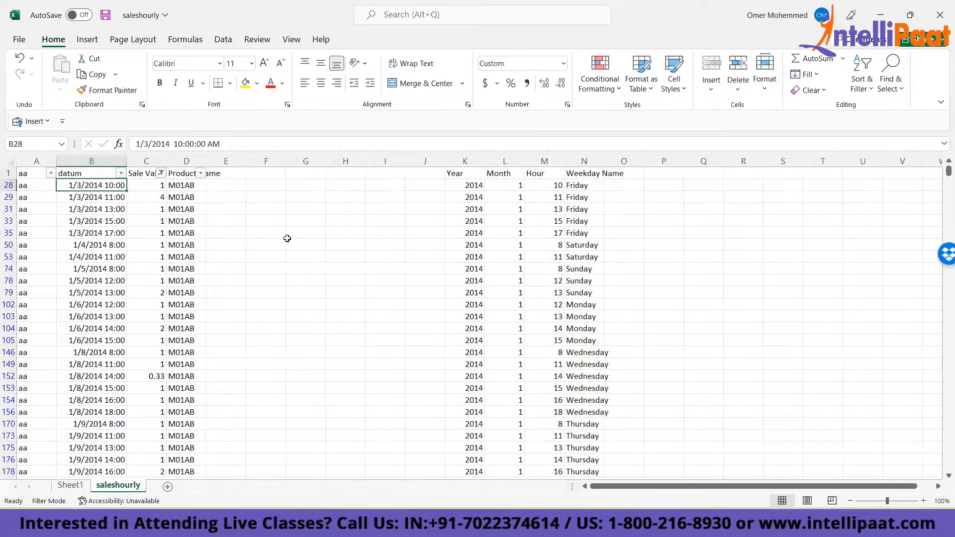
key("Up")
key("Right")
key("alt+Down")
key("c")
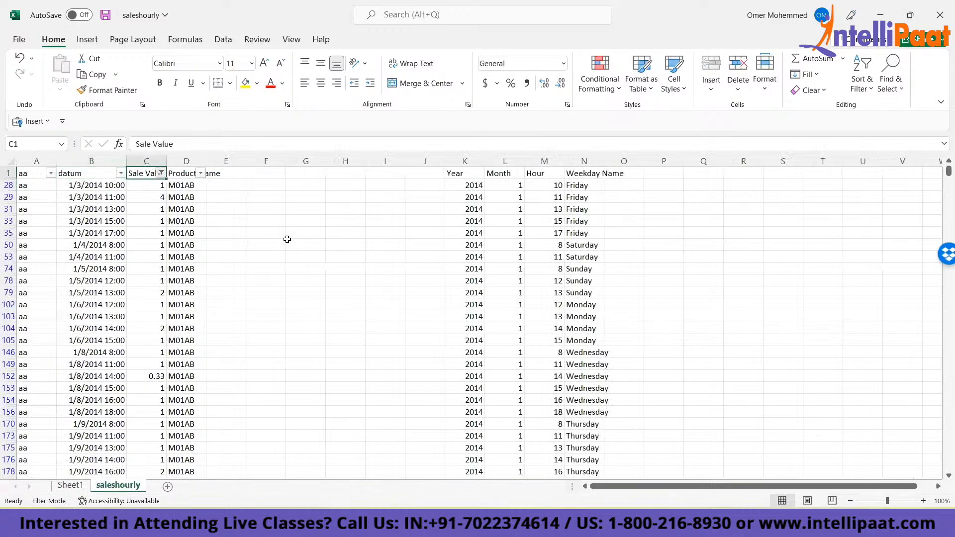
key("Down")
key("ctrl+Left")
key("ctrl+Down")
key("ctrl+Up")
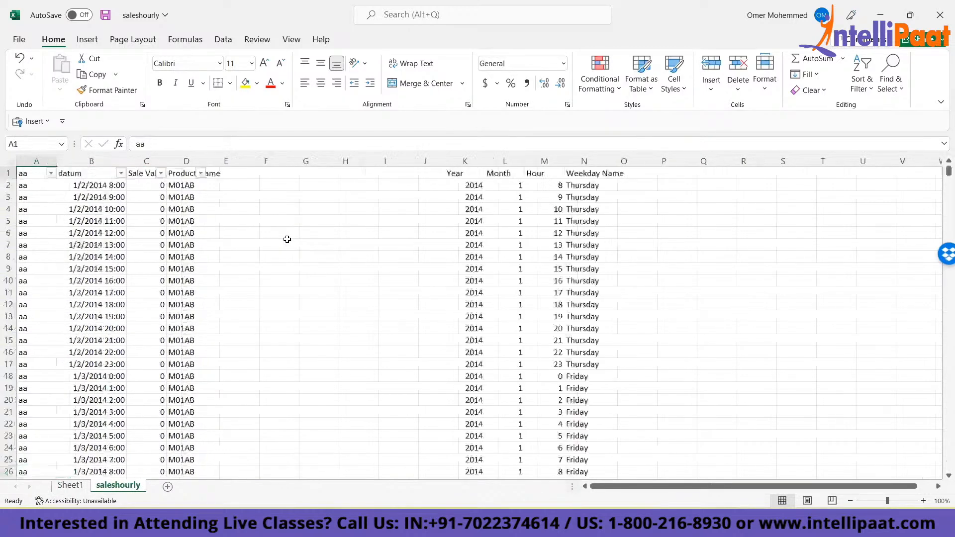
- Copy the Year, Month, Hour and Weekday Name headers from K1:N1 of the saleshourly sheet
key("Right")
key("Right")
key("Right")
key("Right")
key("Right")
key("Right")
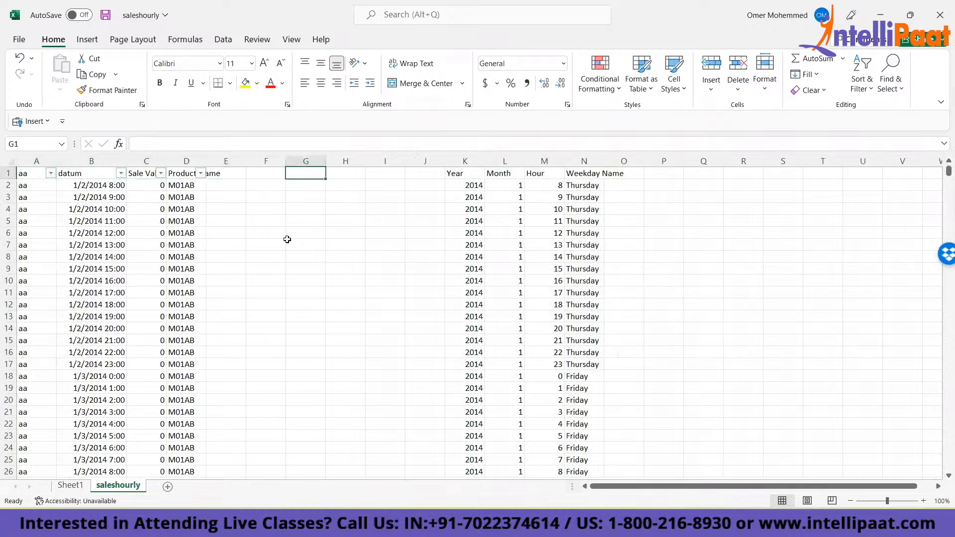
key("Right")
key("Right")
key("Right")
key("Right")
key("ctrl+shift+Right")
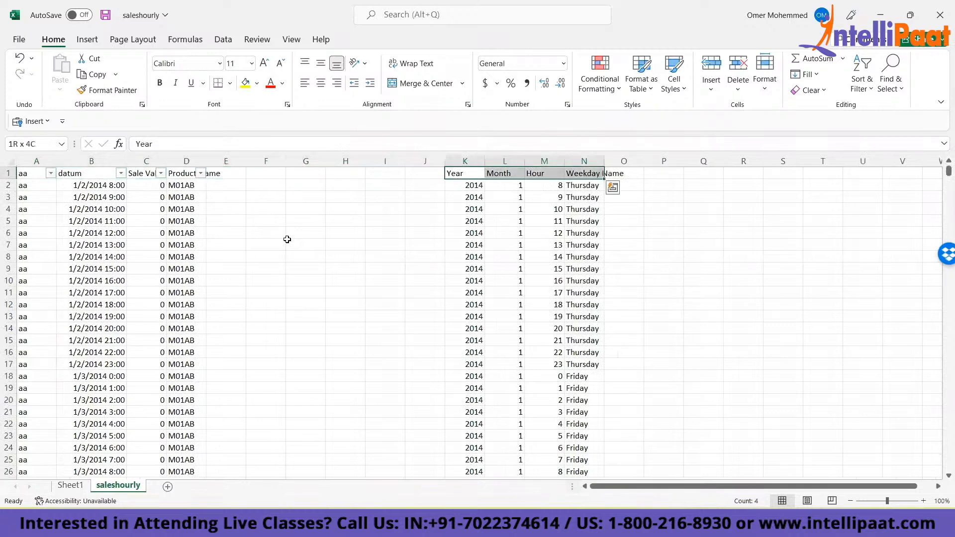
key("ctrl+c")
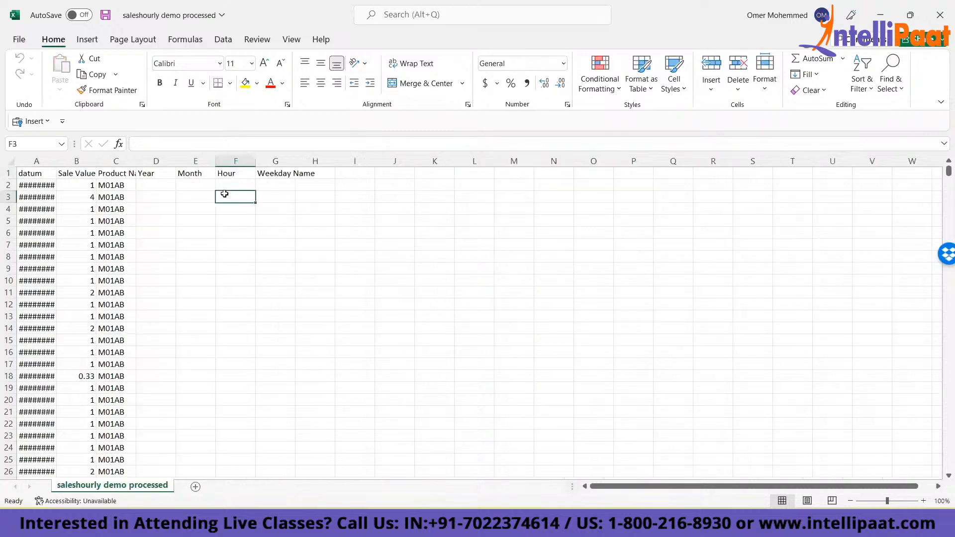
key("ctrl+Left")
key("ctrl+Left")
key("ctrl+Up")
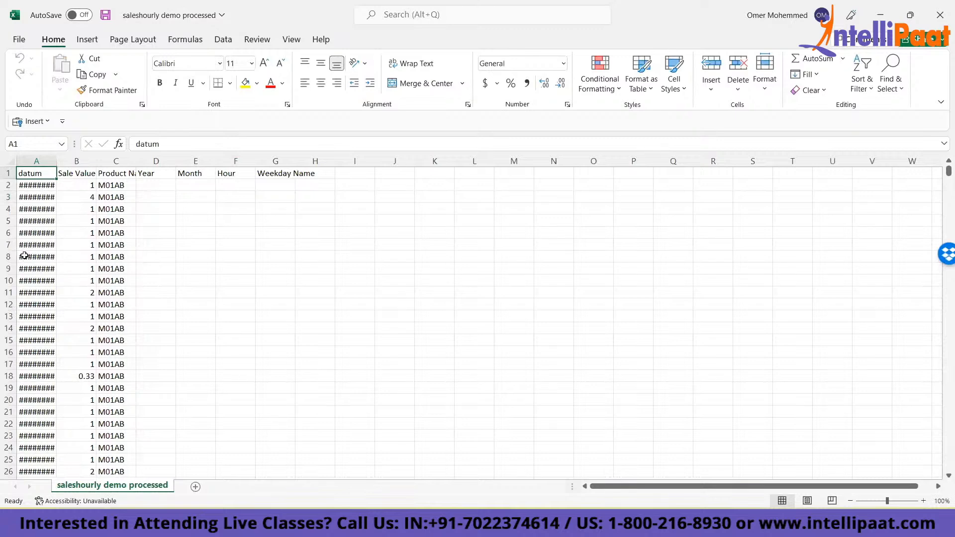
- Autofit the width of the datum column in the saleshourly demo processed workbook
key("Down")
key("ctrl+Down")
key("ctrl+Up")
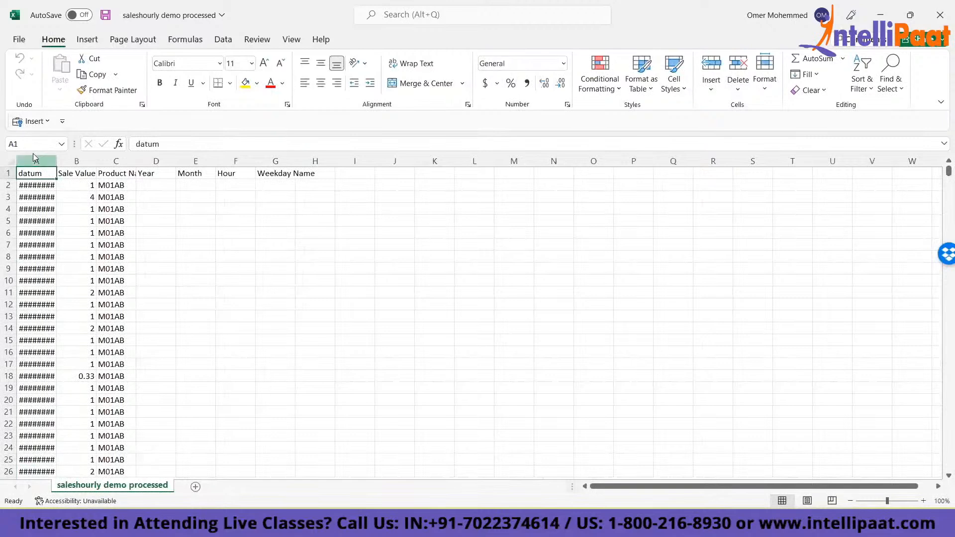
key("ctrl+space")
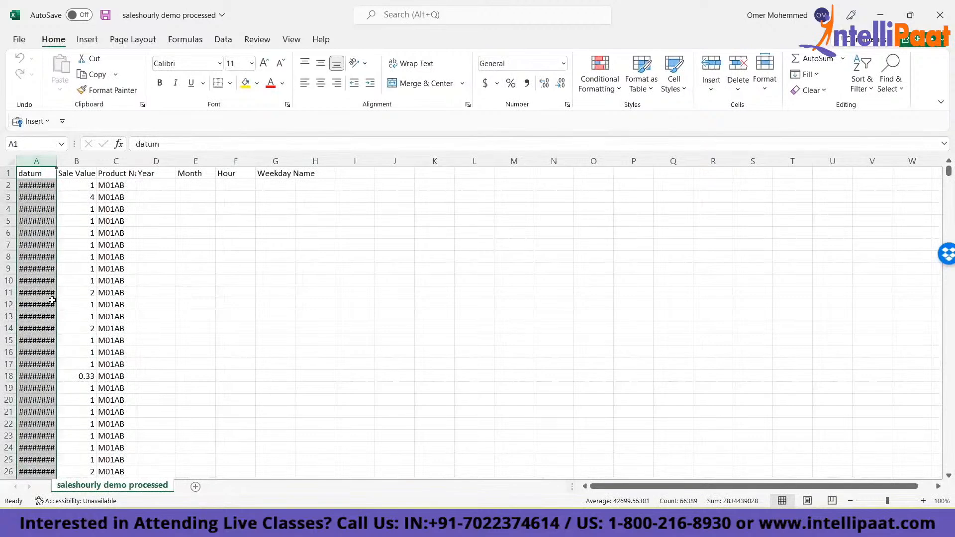
key("alt+h")
key("o")
key("i")
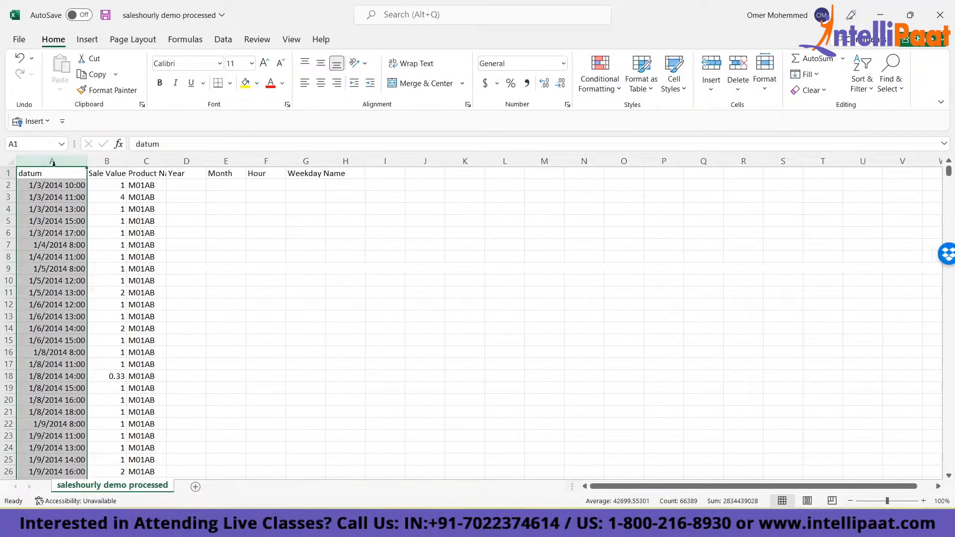
left_click(31, 290)
key("ctrl+Home")
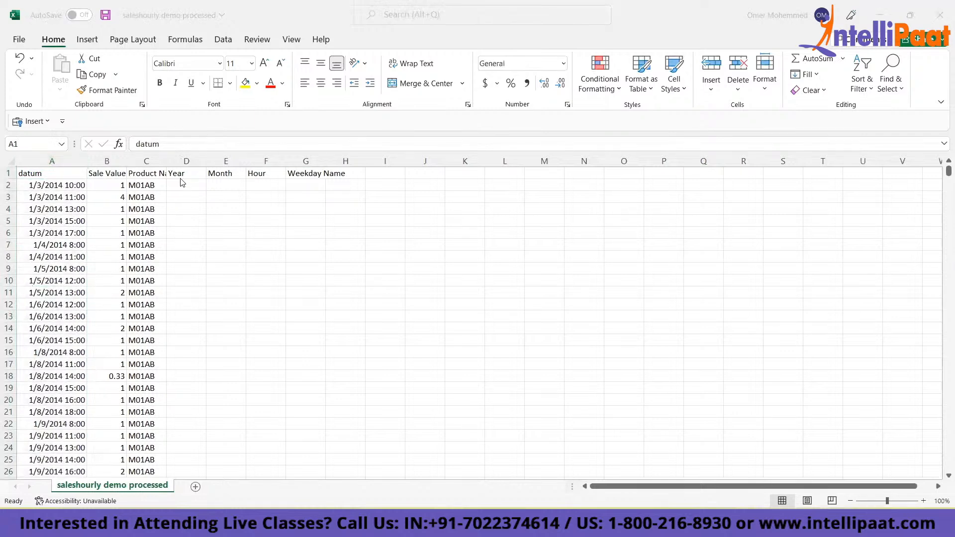
- Autofit the Product Name column to its header in C1
left_click(231, 184)
left_click(275, 185)
left_click(308, 190)
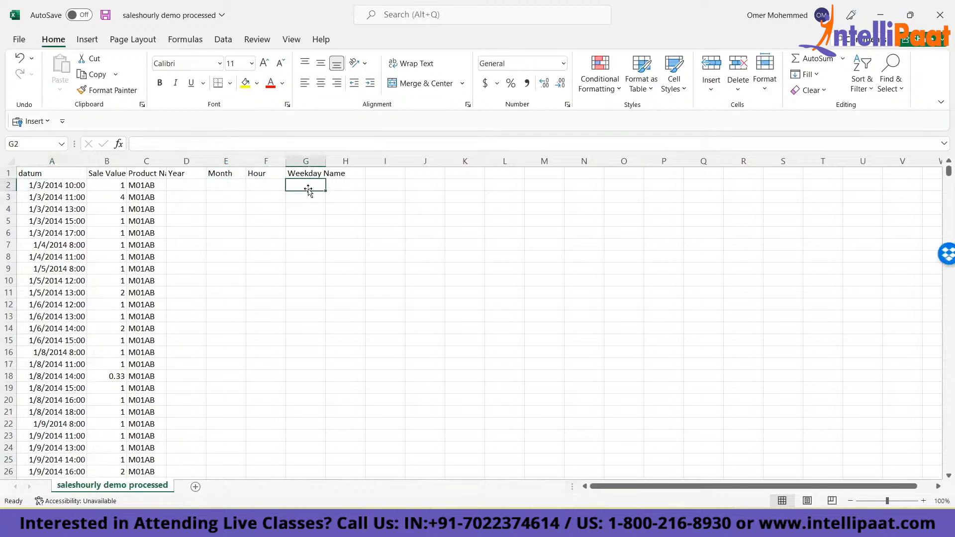
left_click(147, 174)
key("alt+h")
key("o")
key("i")
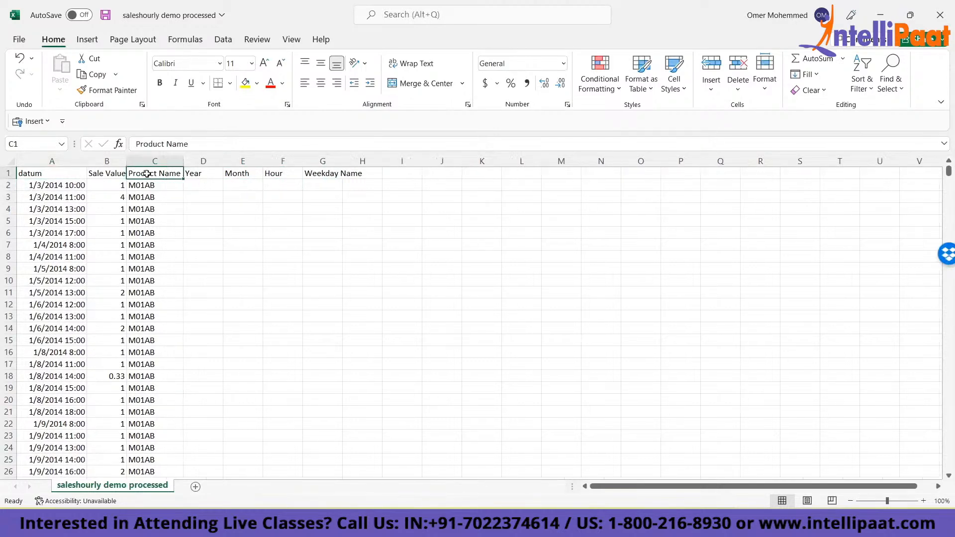
key("Return")
key("Right")
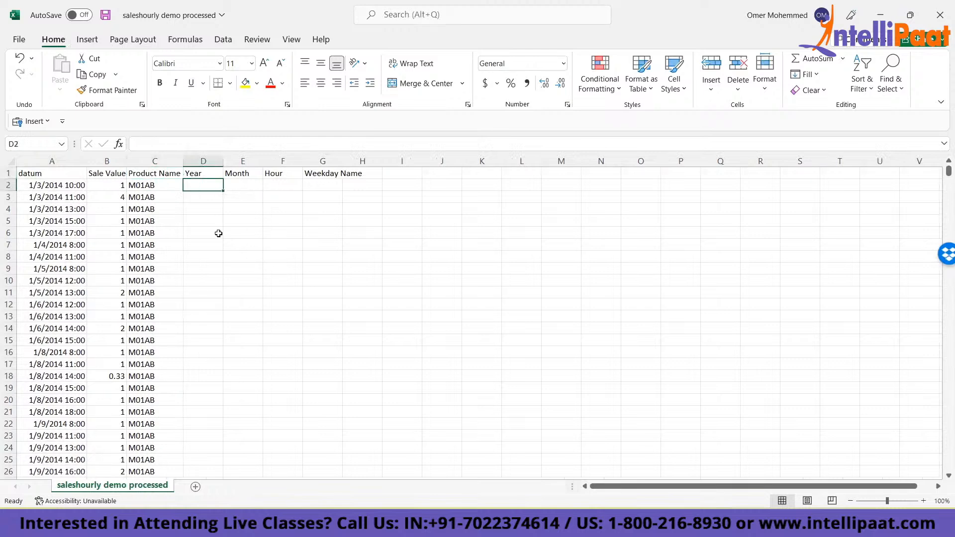
left_click(34, 186)
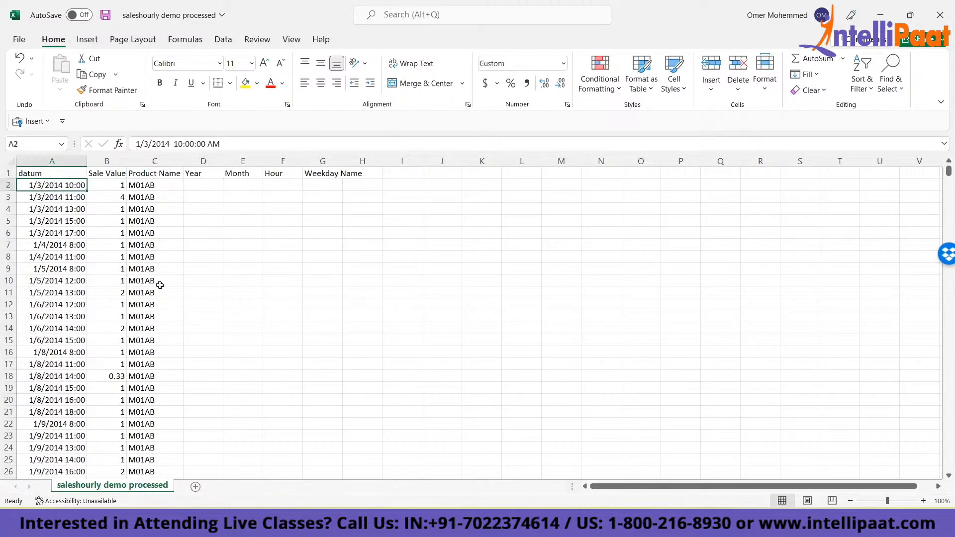
key("Right")
key("Right")
key("Right")
type("=yea")
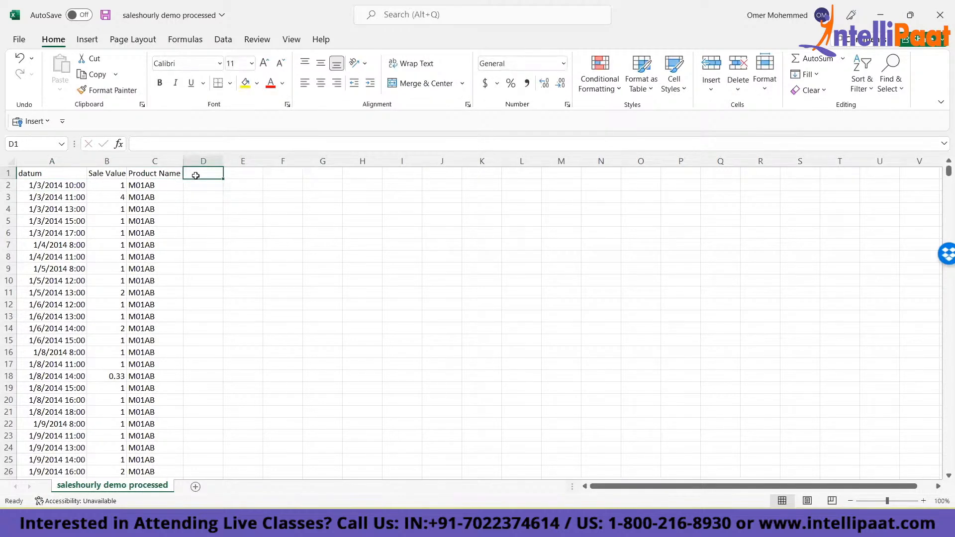
- Enter the headers Year, Month, Hour and Weekday in D1 to G1 of the processed sheet
left_click(78, 174)
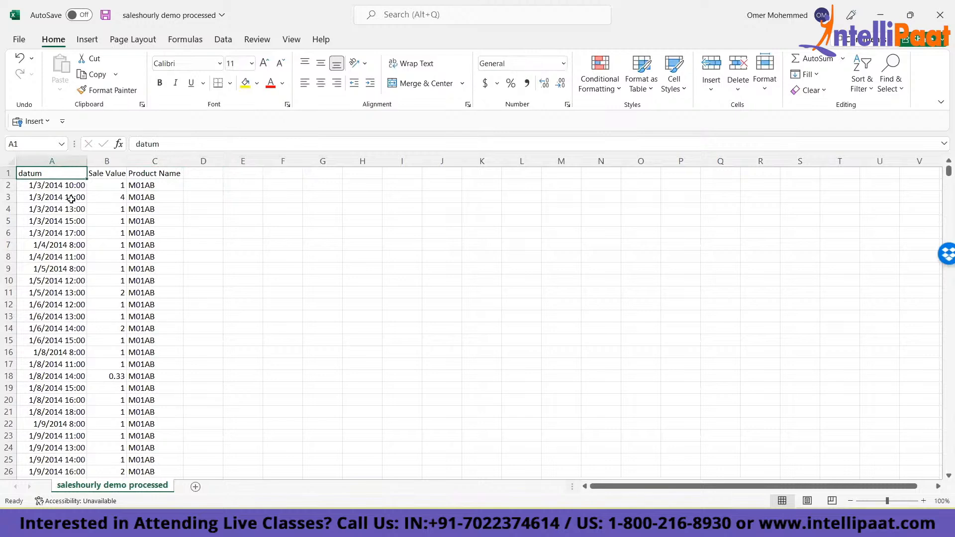
key("Right")
key("Right")
key("Right")
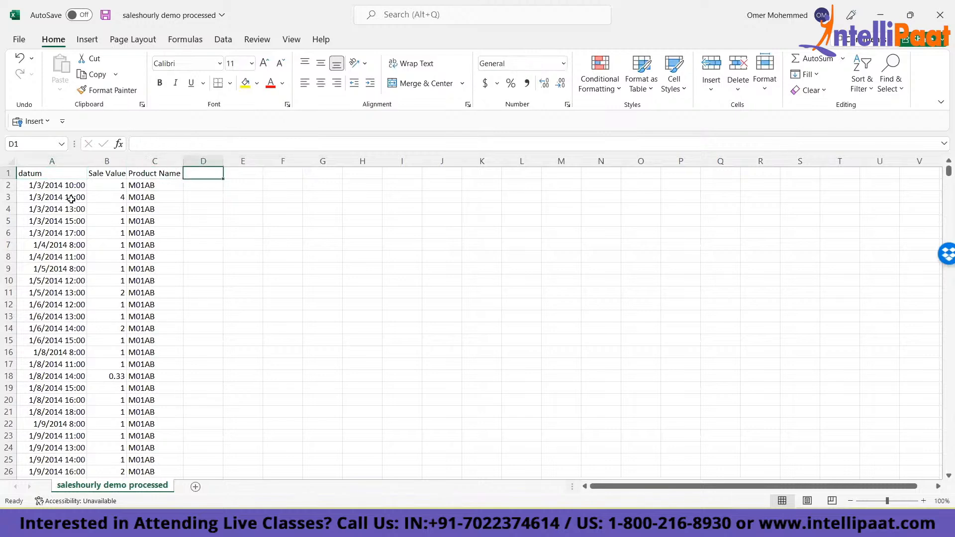
type("Year")
key("Tab")
type("Mon")
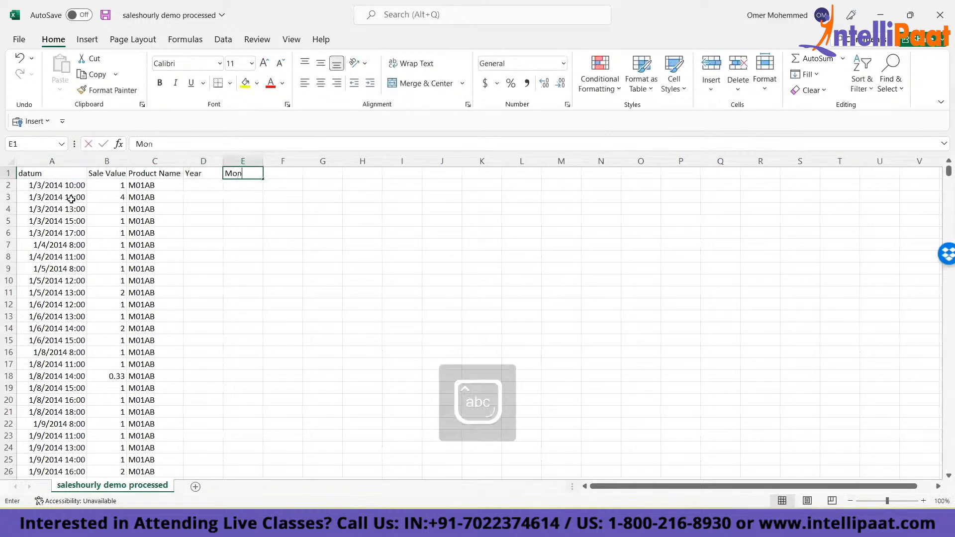
key("Tab")
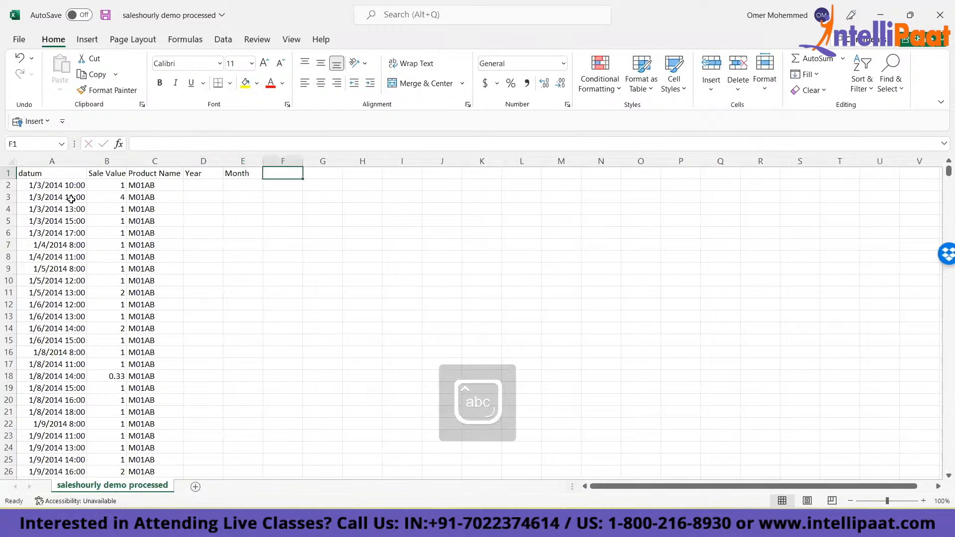
type("Hour")
key("Tab")
type("Weekday")
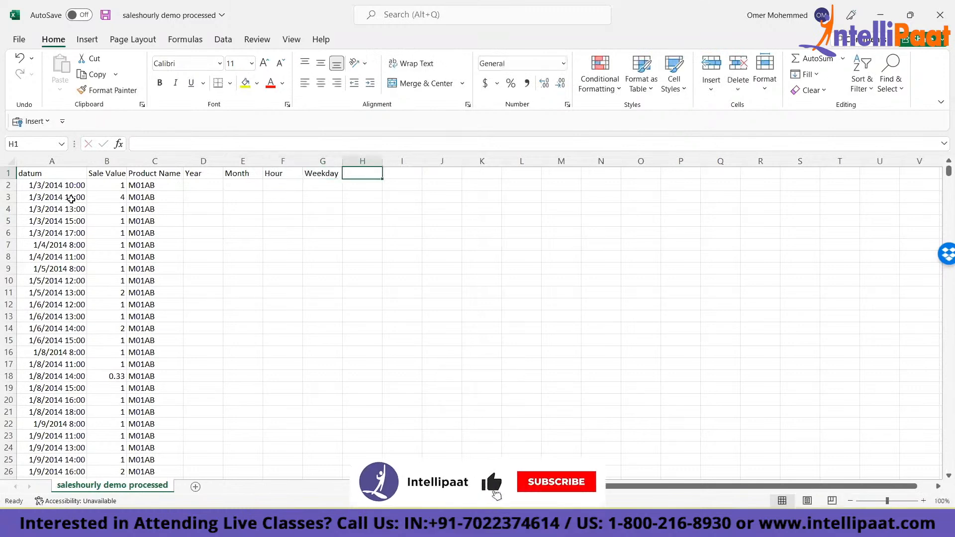
key("ctrl+Return")
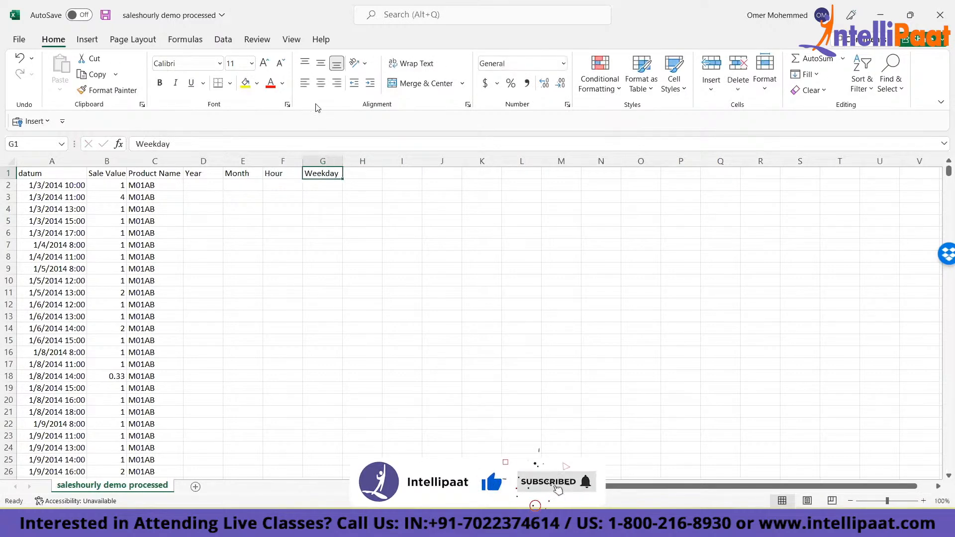
- Switch to the saleshourly - demo dataset Intellipaat workbook and autofit its datum column
key("alt+Tab")
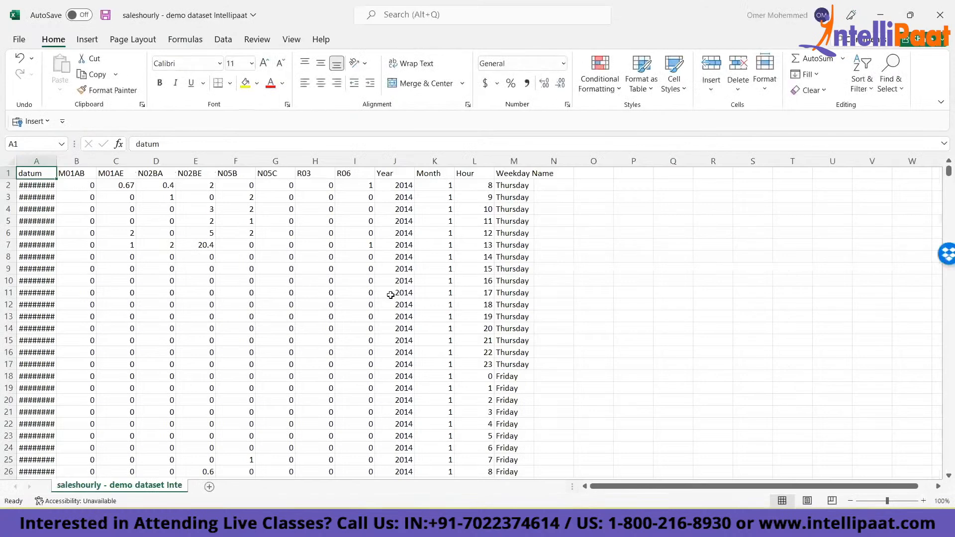
key("ctrl+shift+Down")
key("alt+h")
key("o")
key("i")
key("ctrl+Home")
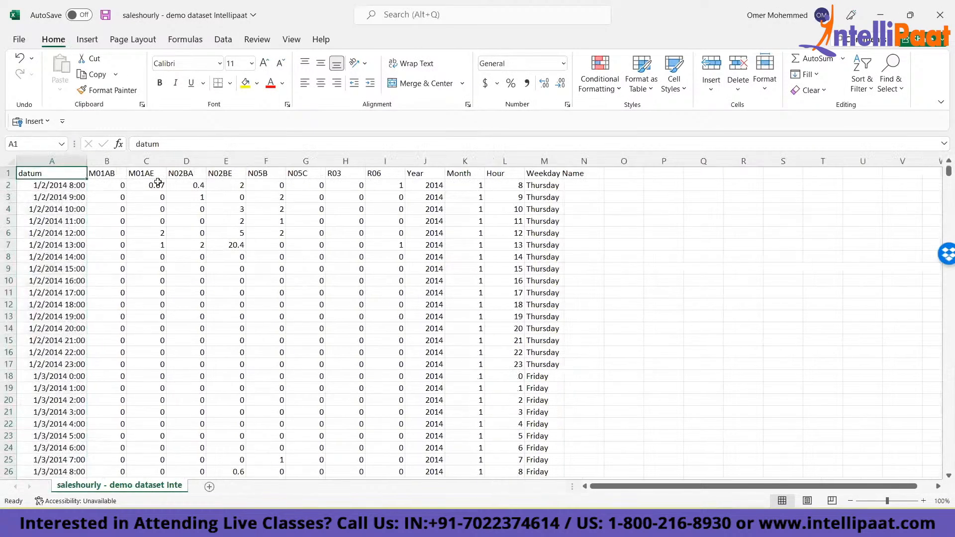
- Examine the product headers M01AB to R06 in the original dataset against the layout of the processed workbook
left_click(100, 174)
left_click_drag(101, 173, 380, 175)
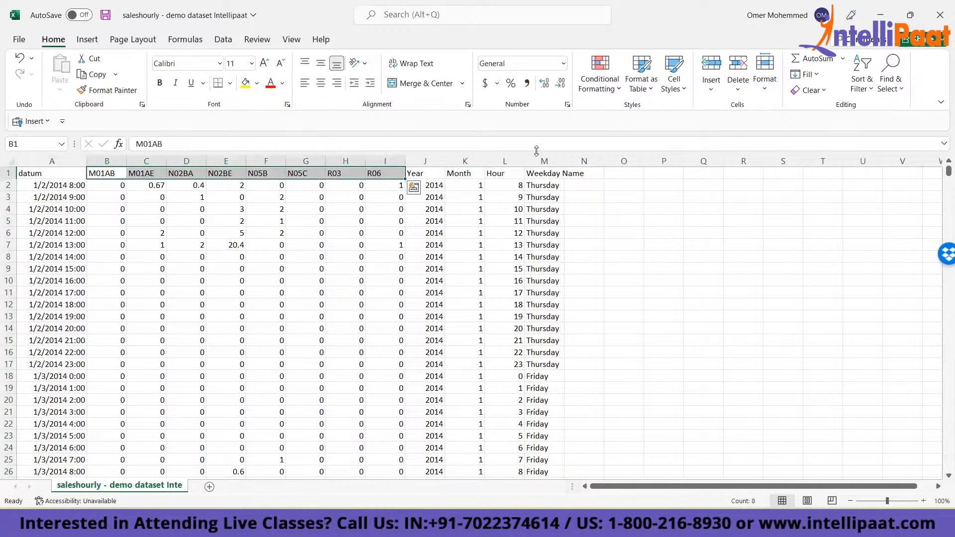
left_click(591, 172)
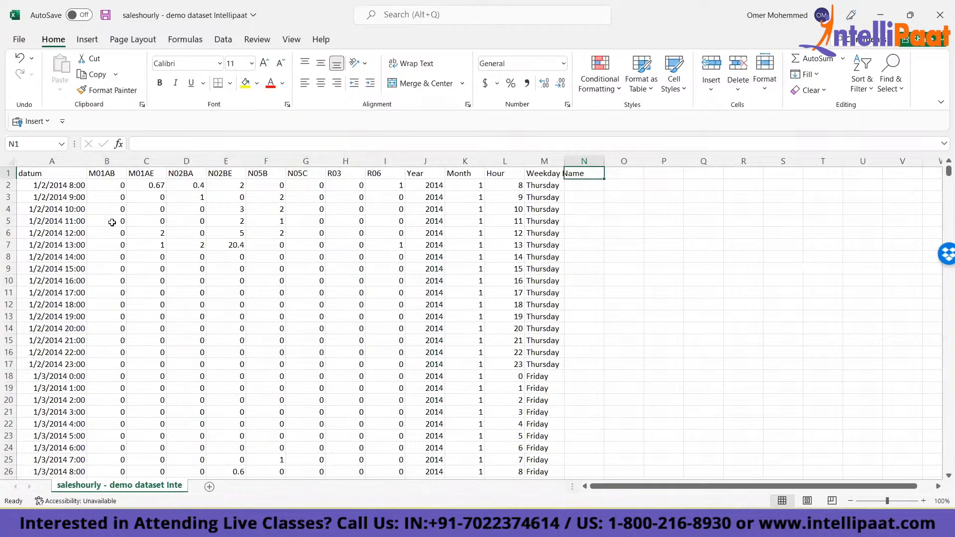
left_click(64, 175)
key("alt+Tab")
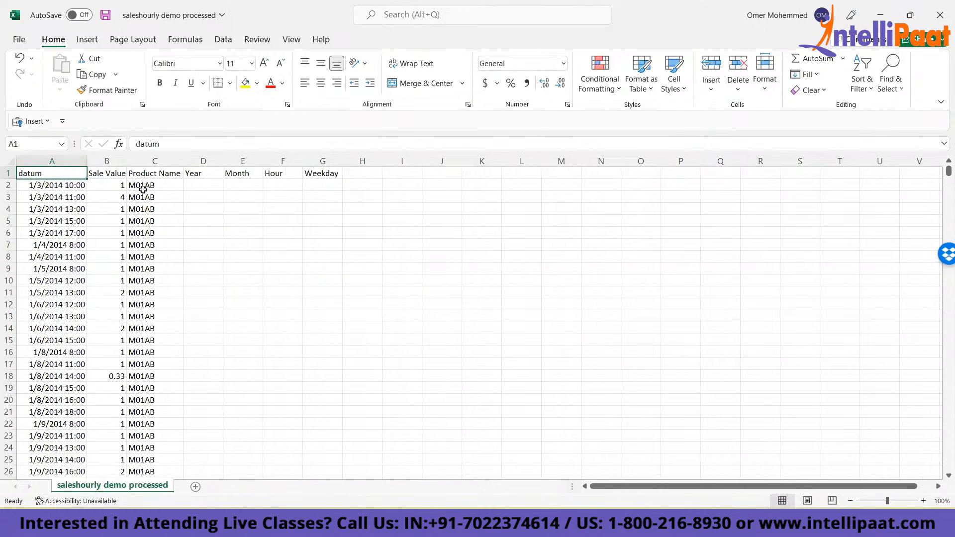
key("alt+Tab")
key("alt+Tab")
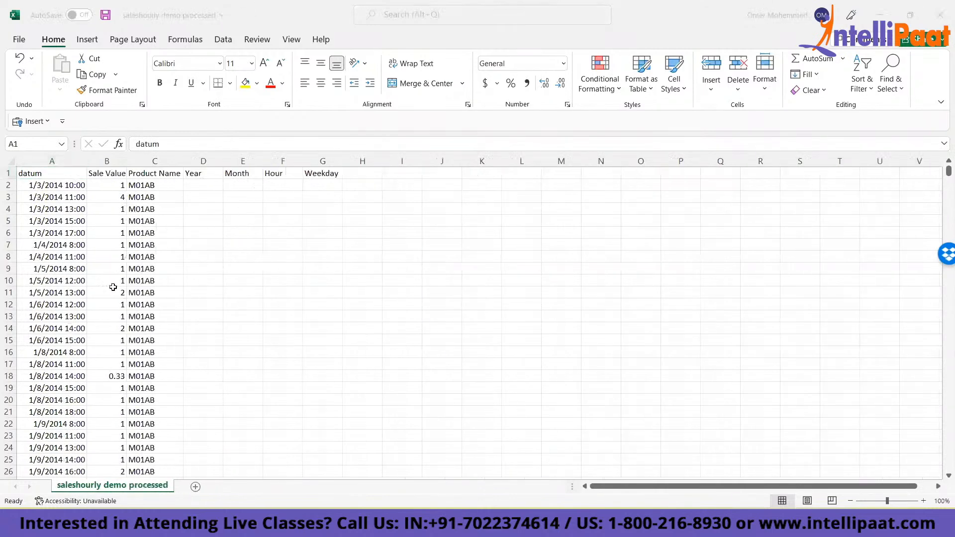
- Examine the extent of the rows and columns in the processed sheet, including its Product Name column
left_click(54, 193)
key("ctrl+Down")
key("ctrl+Up")
key("ctrl+Right")
key("ctrl+Left")
key("ctrl+Down")
key("ctrl+Up")
key("Right")
key("Right")
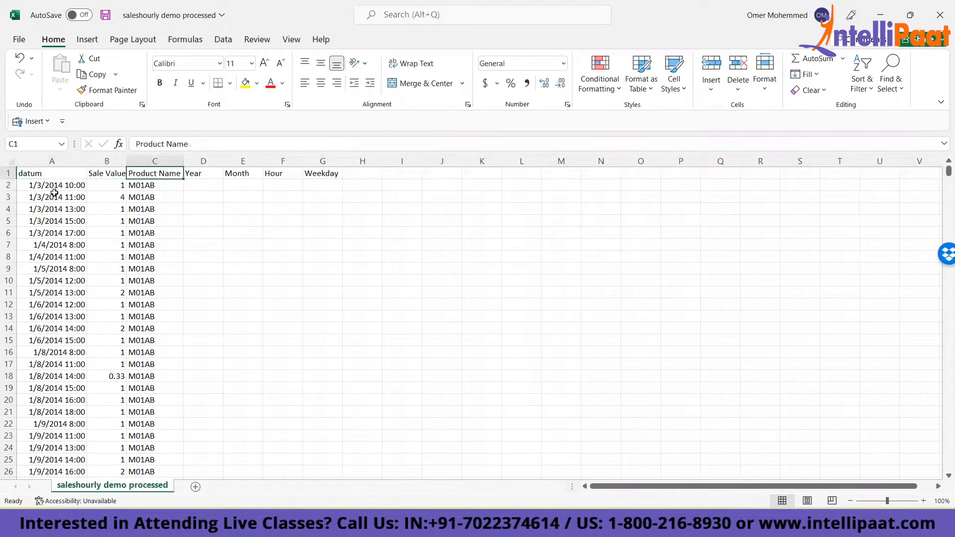
- Compare the original dataset's separate product columns and its overall table with the processed workbook's single Product Name column
key("alt+Tab")
left_click(106, 173)
left_click_drag(106, 174, 383, 180)
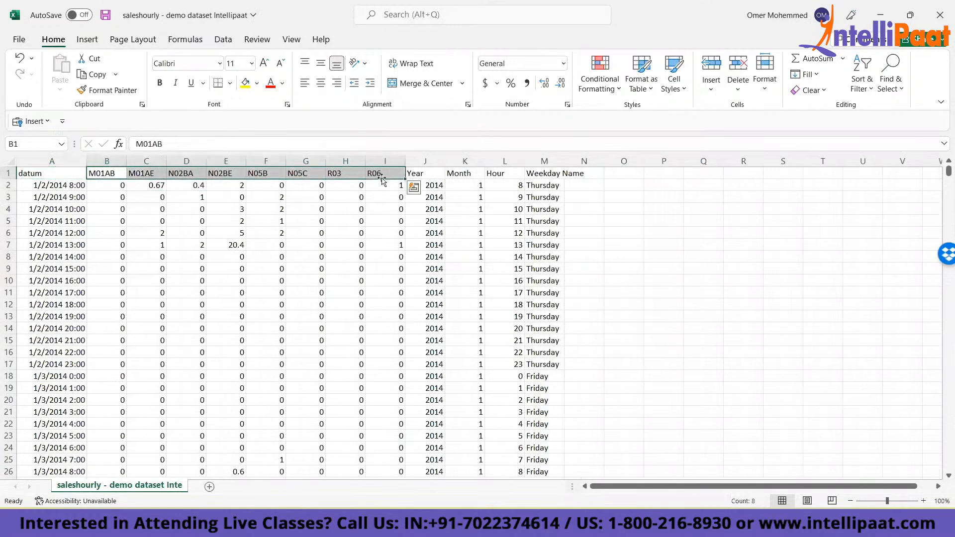
left_click(277, 212)
key("ctrl+Home")
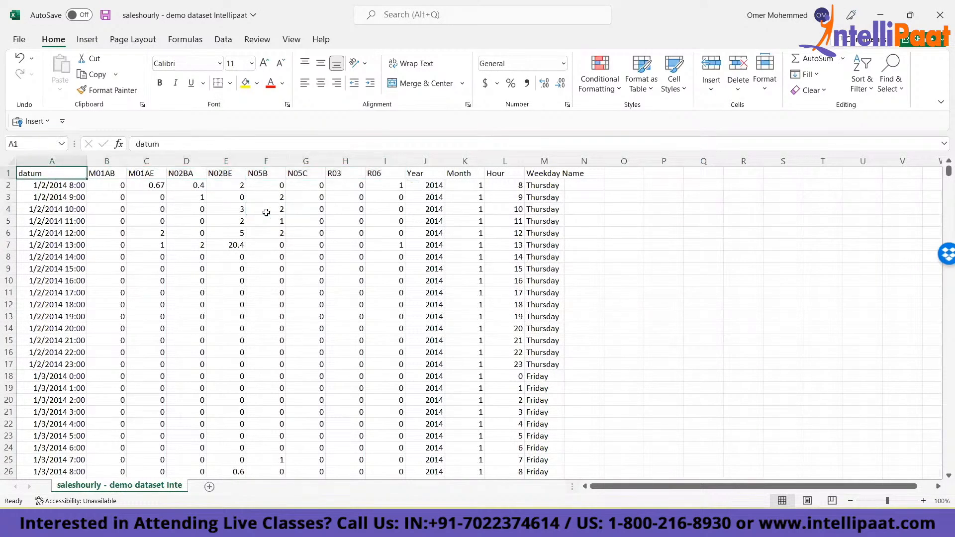
key("alt+Tab")
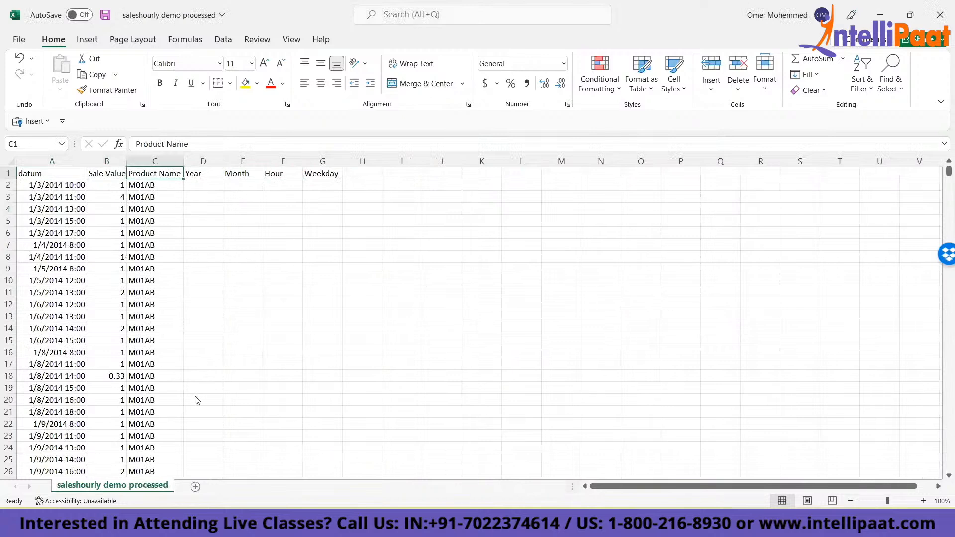
key("alt+Tab")
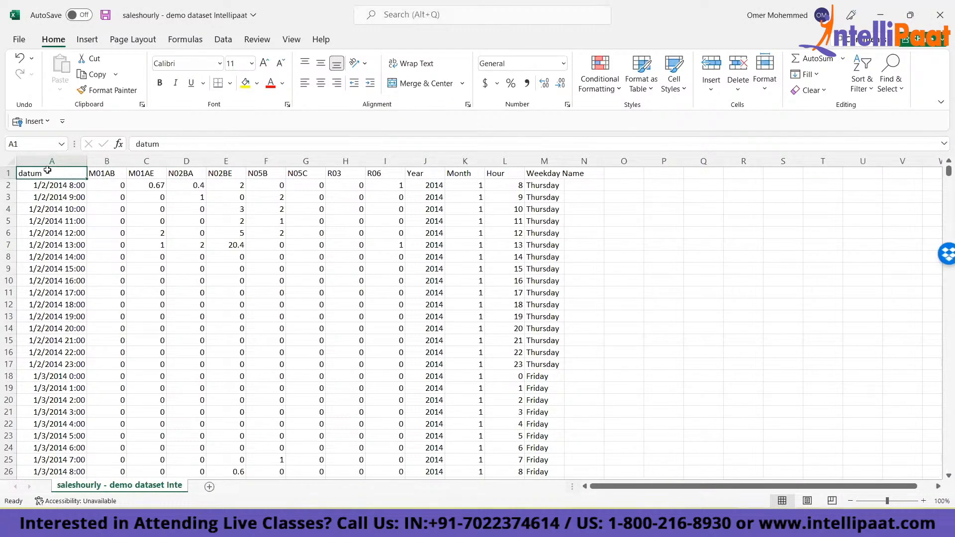
left_click_drag(46, 172, 528, 425)
left_click(567, 304)
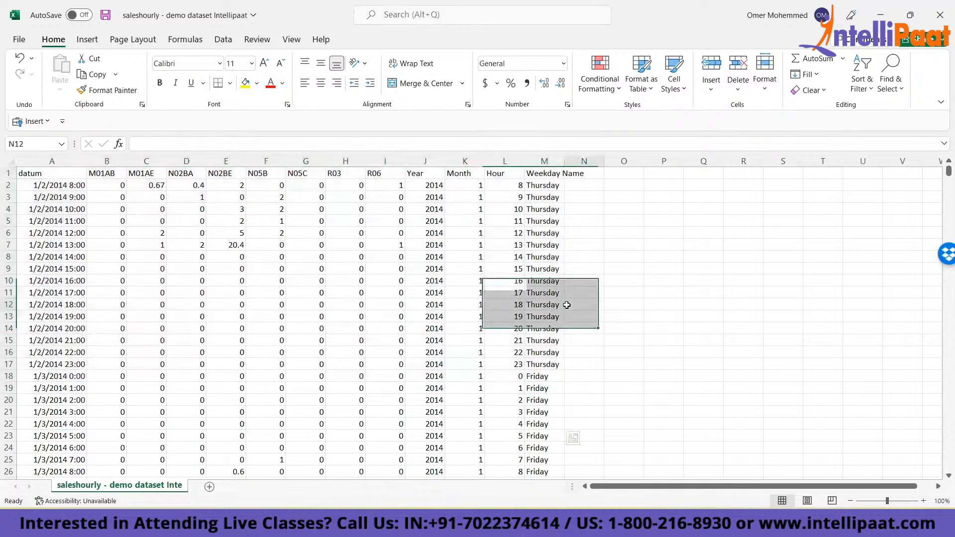
left_click(598, 235)
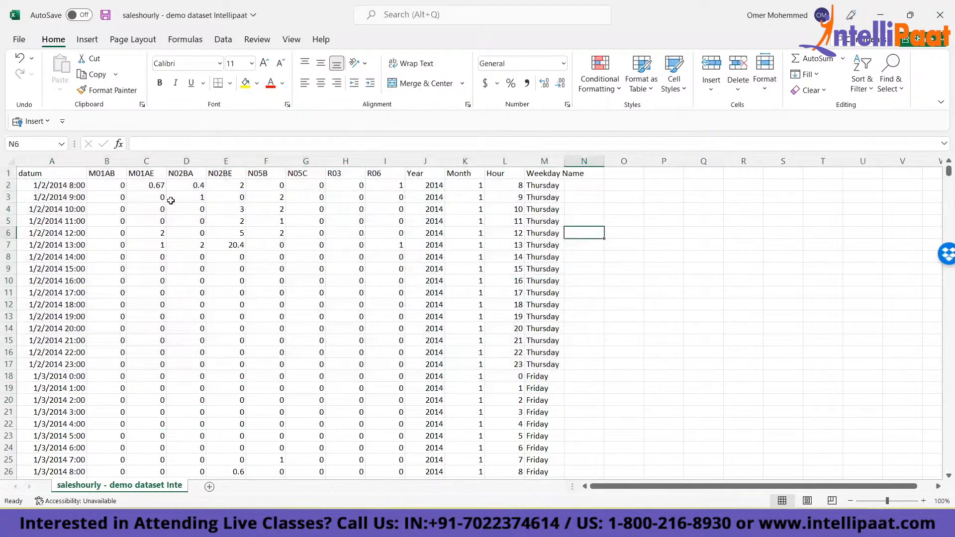
left_click(105, 174)
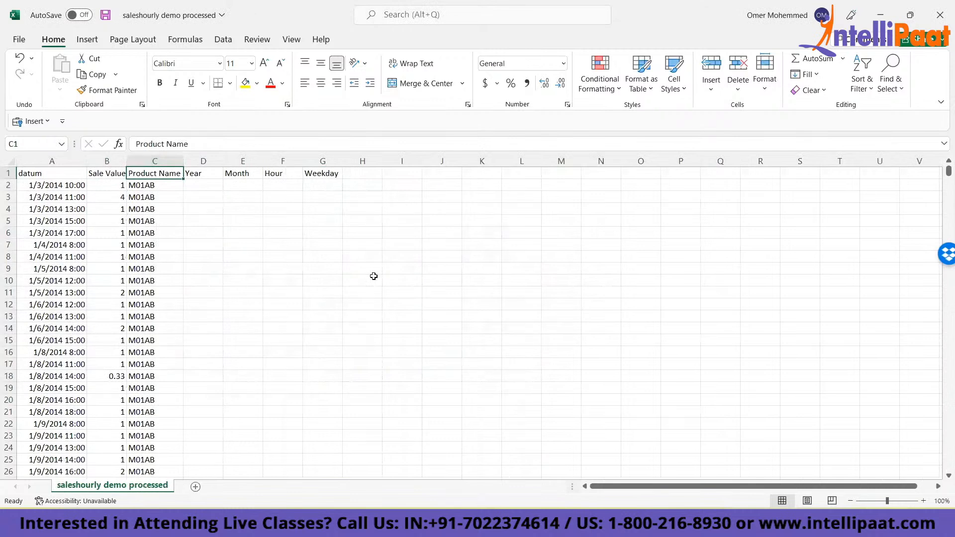
left_click(196, 187)
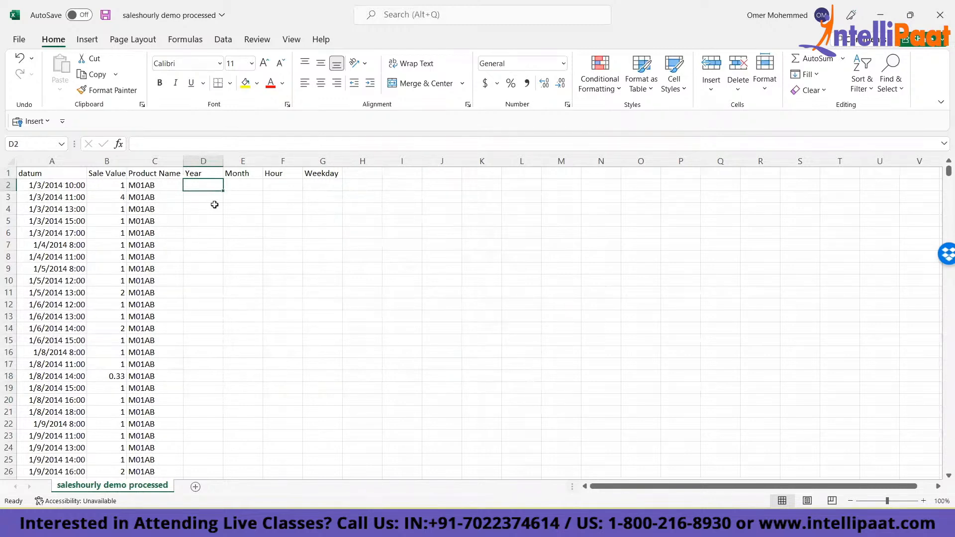
key("Up")
key("Left")
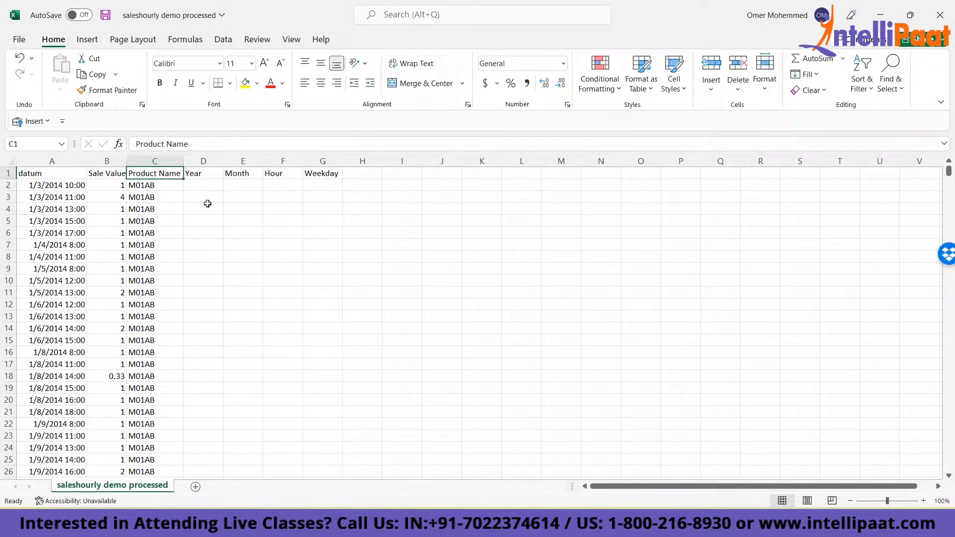
- Examine the Year, Month, Hour and Weekday headers and the extent of the datum, Sale Value and Product Name columns
key("Right")
key("ctrl+shift+Right")
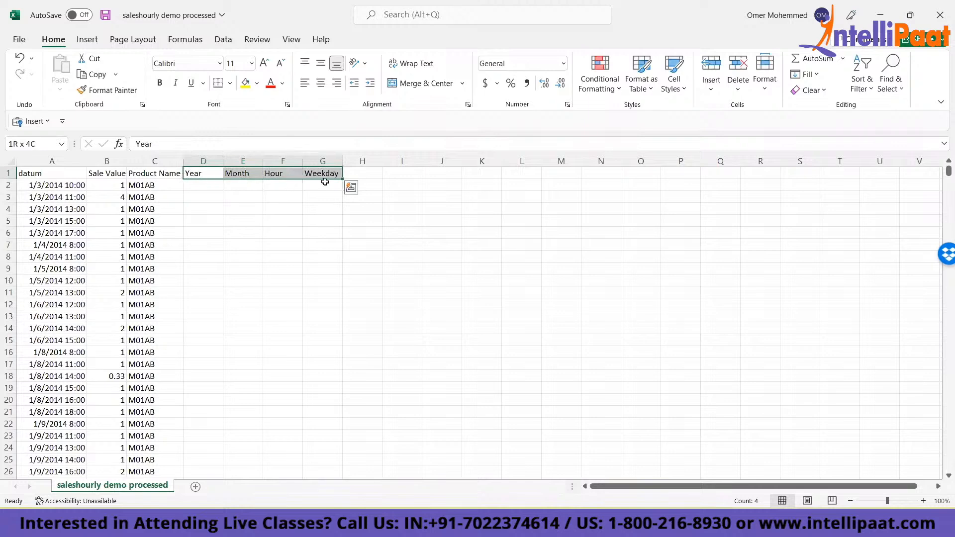
left_click(148, 175)
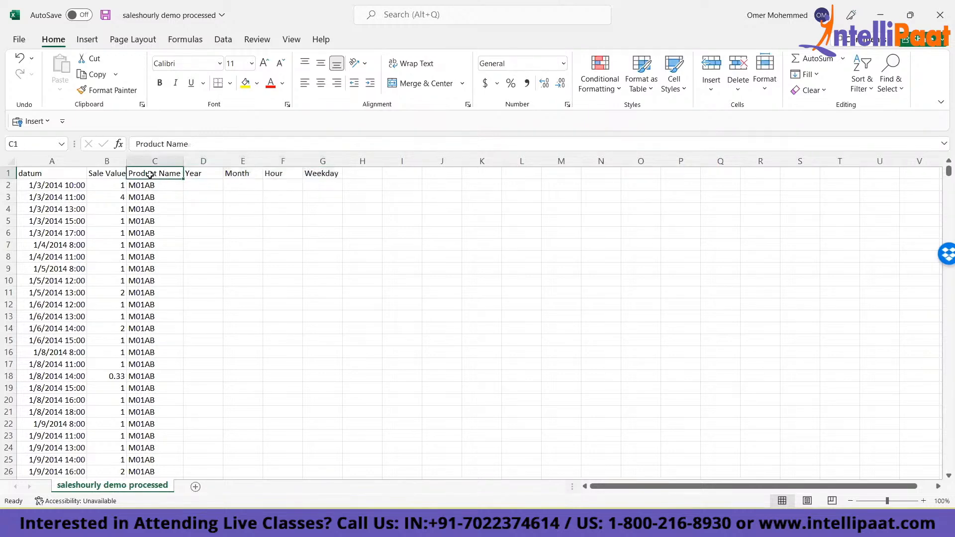
key("ctrl+shift+Down")
key("ctrl+shift+Left")
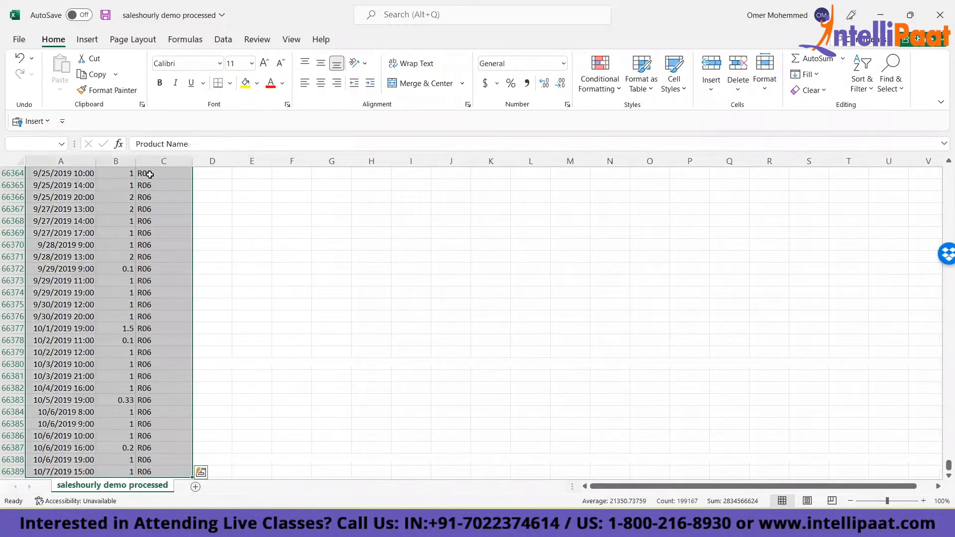
key("ctrl+Up")
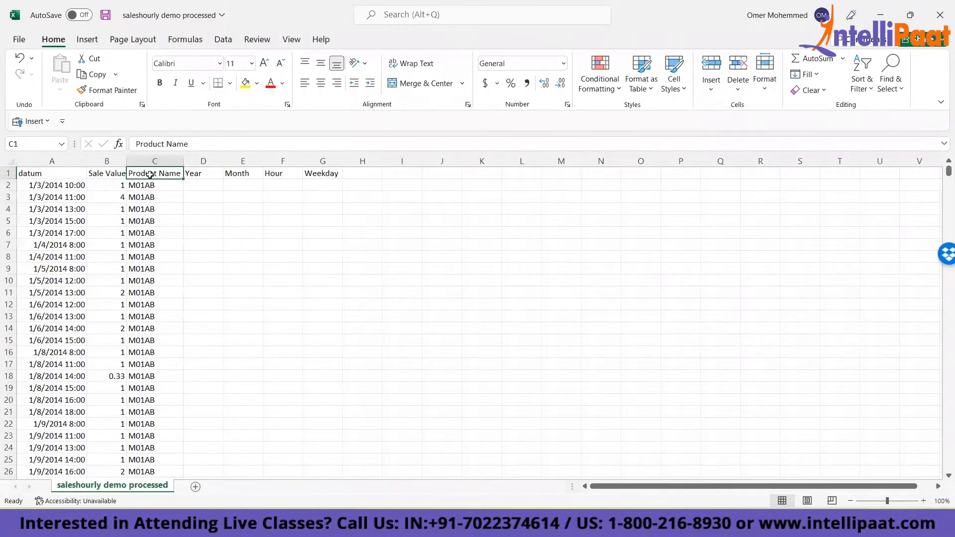
key("ctrl+shift+Down")
key("ctrl+shift+Left")
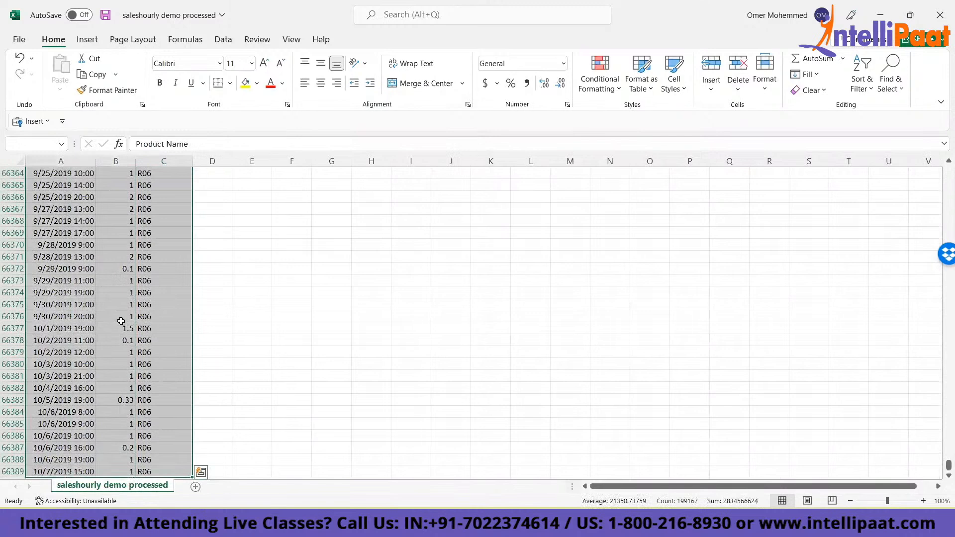
key("alt")
key("n")
key("v")
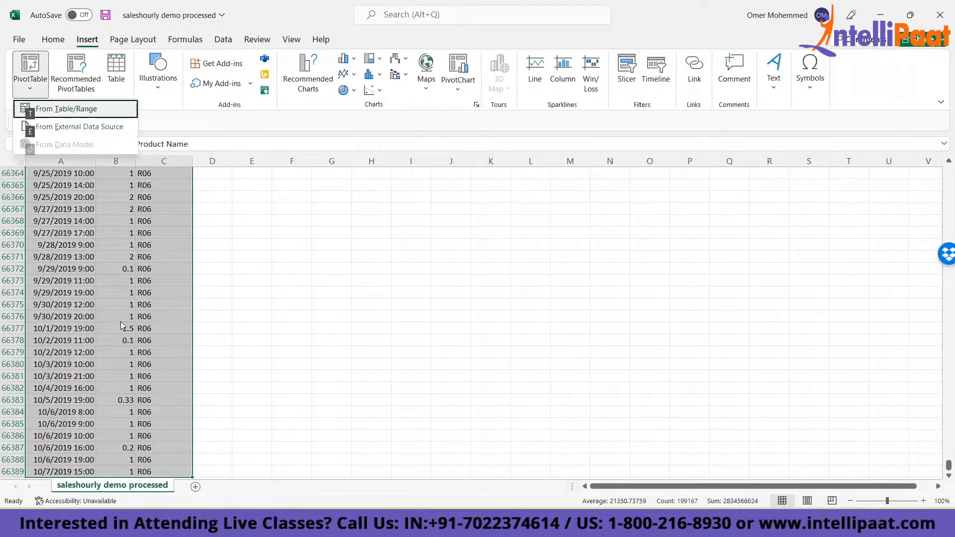
left_click(461, 90)
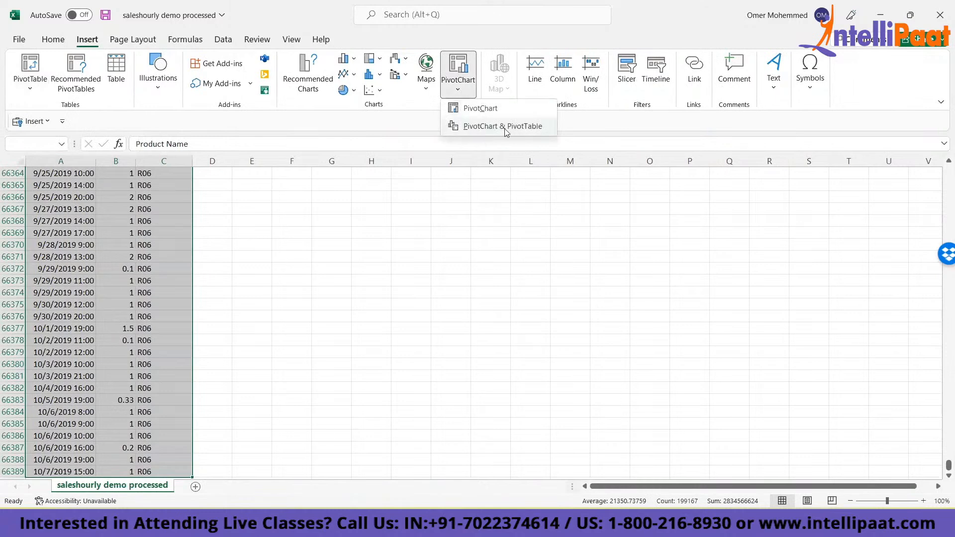
left_click(489, 128)
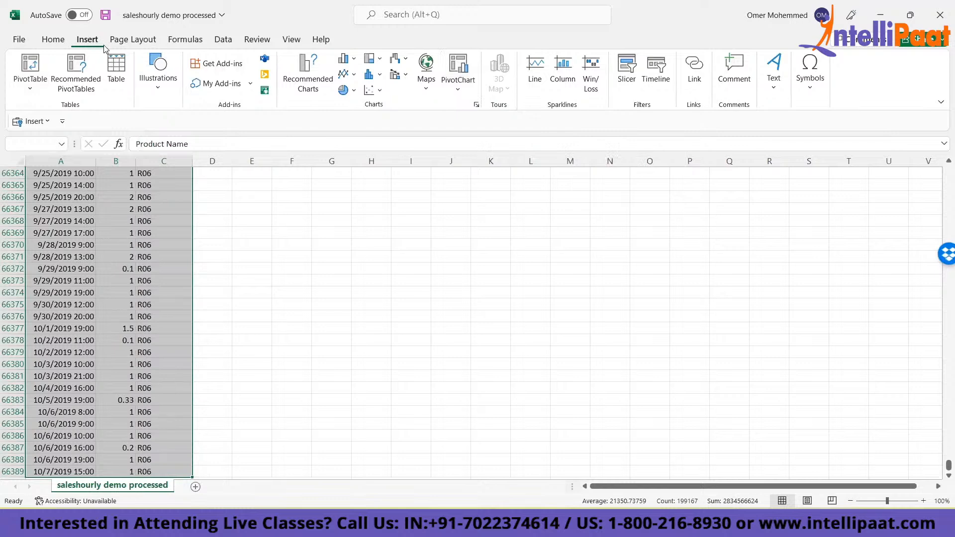
left_click(456, 88)
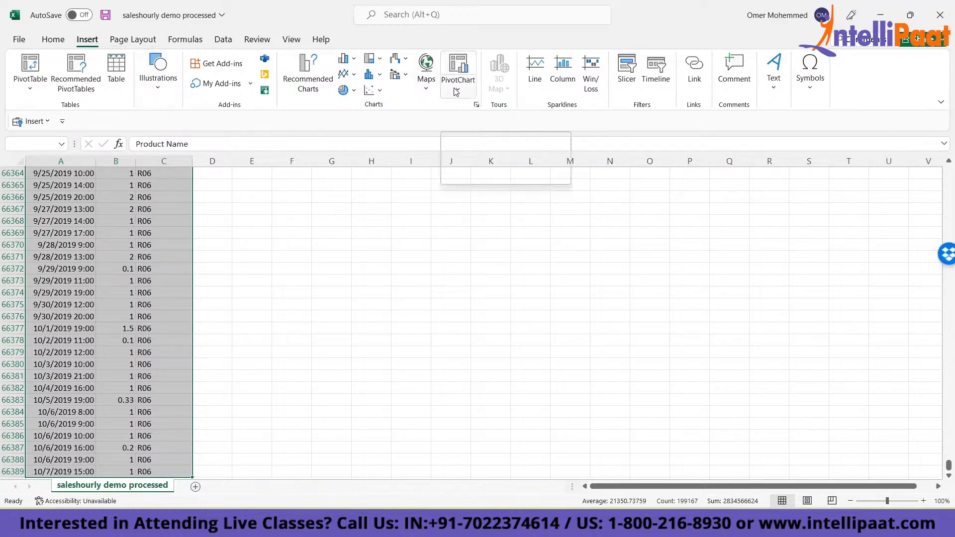
left_click(390, 207)
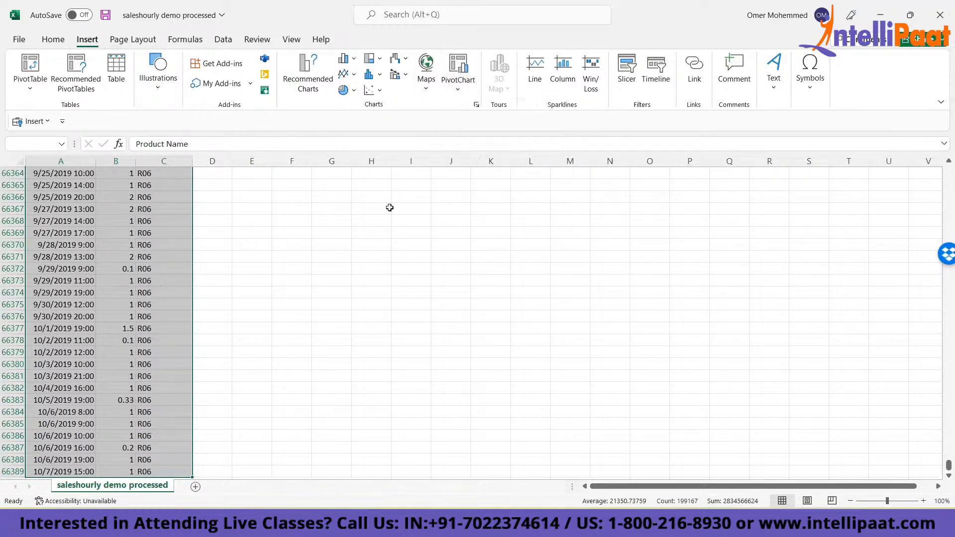
- Create a PivotChart with a PivotTable on a new worksheet from the datum, Sale Value and Product Name data in A1:C66389
left_click(305, 235)
key("ctrl+Up")
key("ctrl+Left")
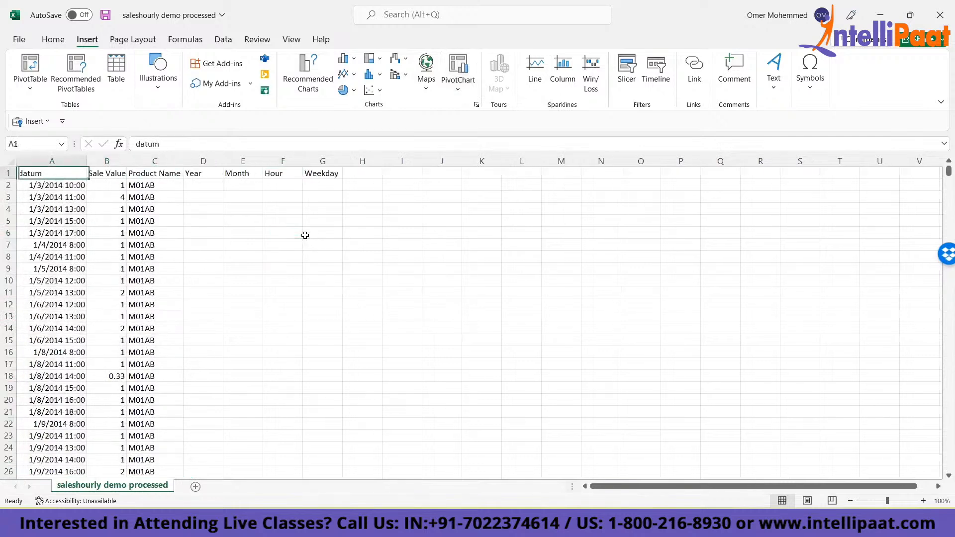
key("Right")
key("Right")
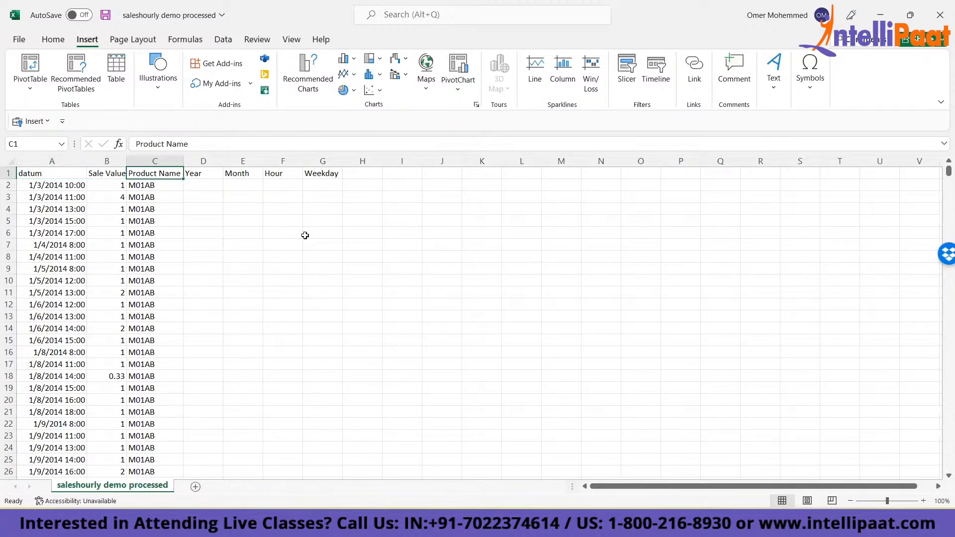
key("ctrl+shift+Down")
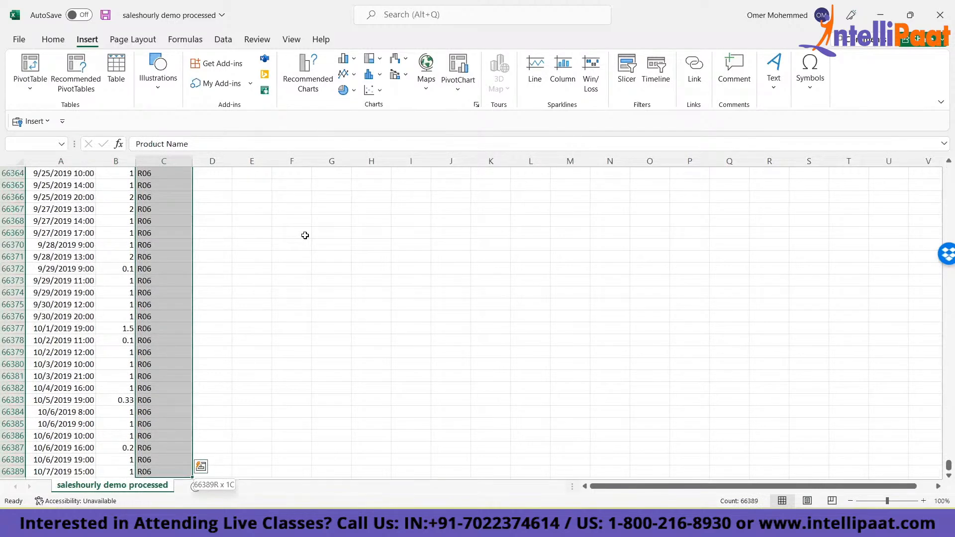
key("ctrl+shift+Left")
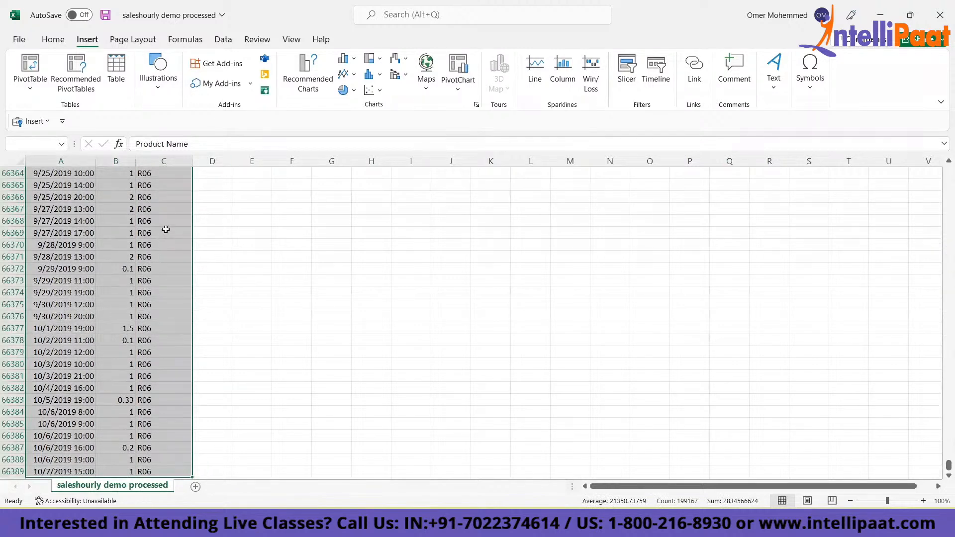
key("alt")
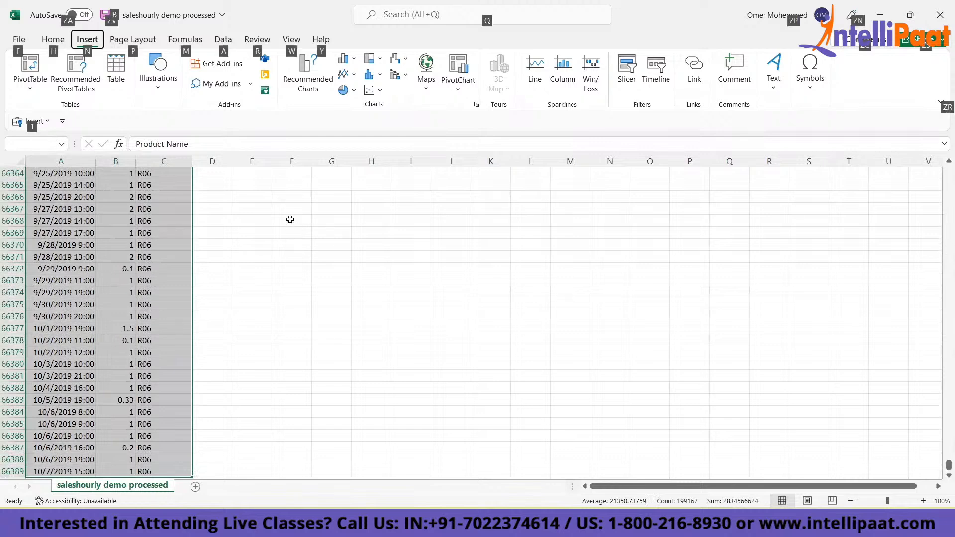
key("n")
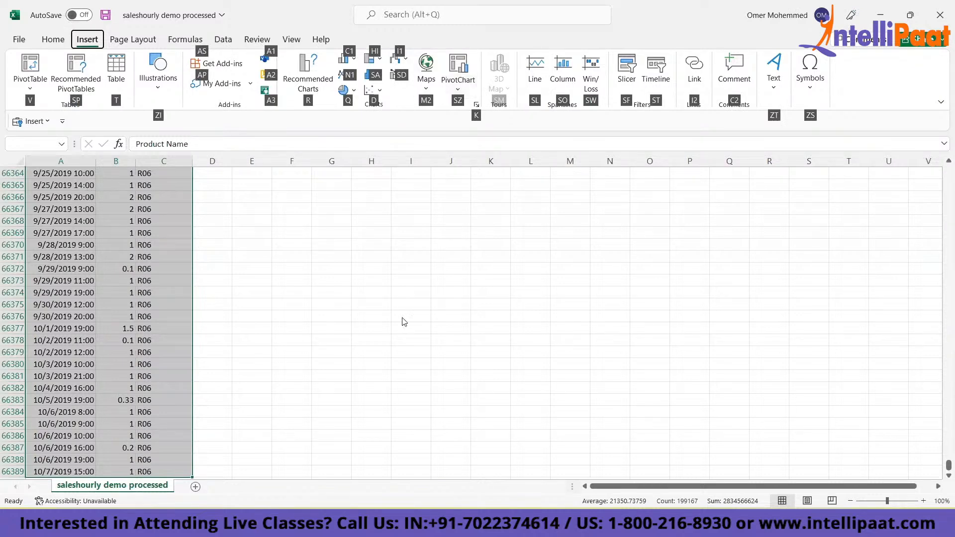
key("s")
key("z")
key("p")
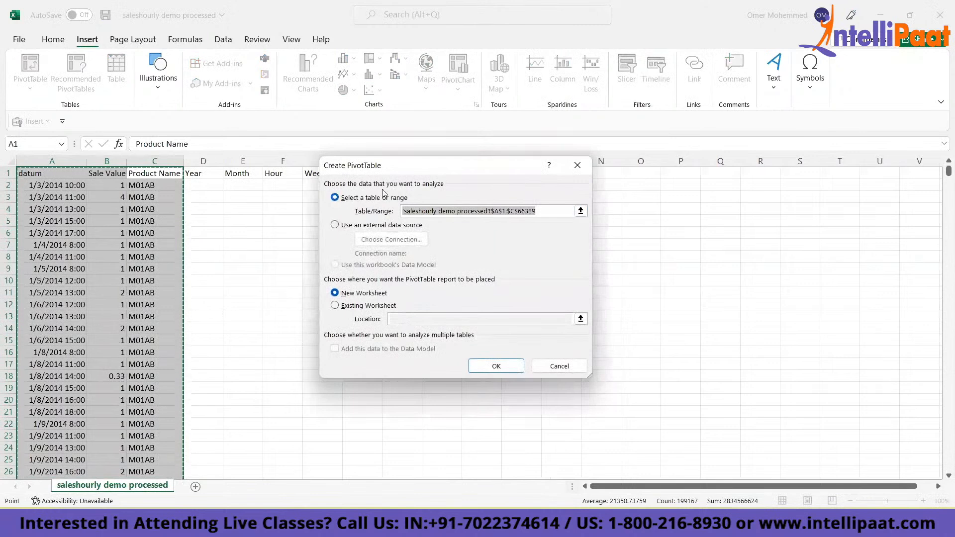
key("Return")
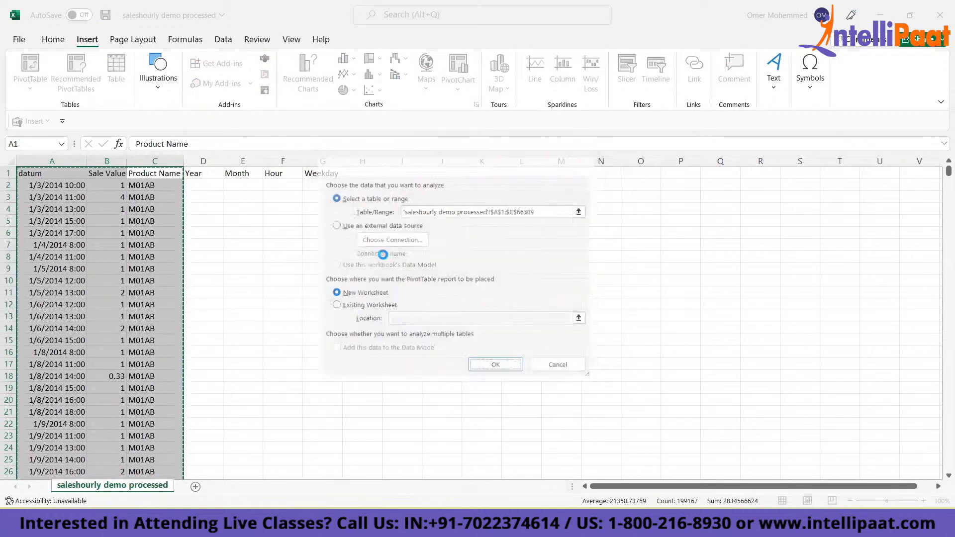
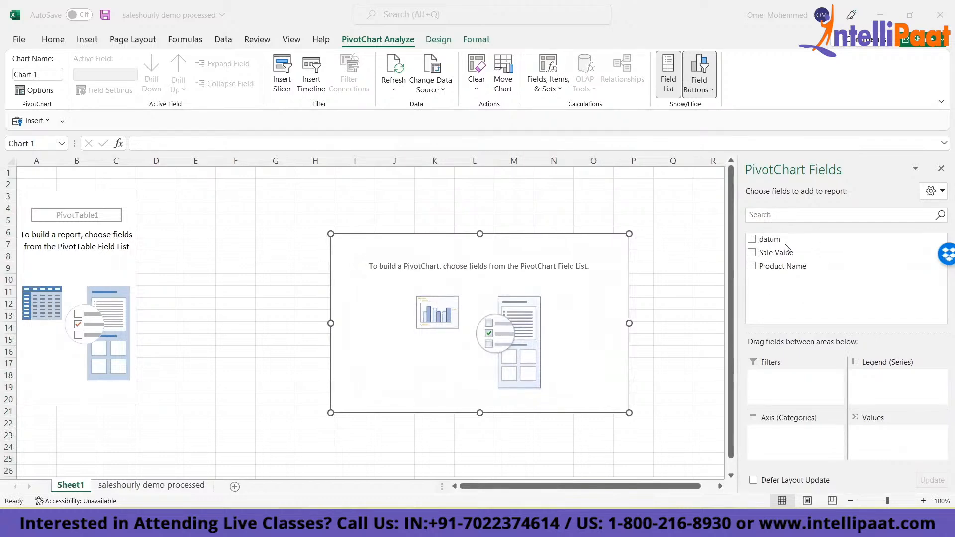
- Add the datum field to the PivotChart's axis categories and inspect the filter options of its row labels
left_click(760, 241)
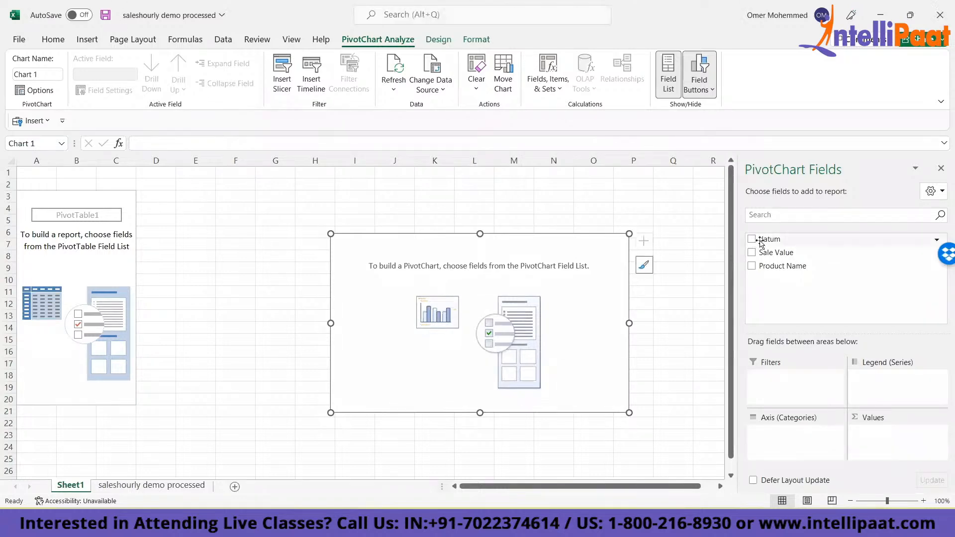
left_click(784, 435)
left_click(752, 239)
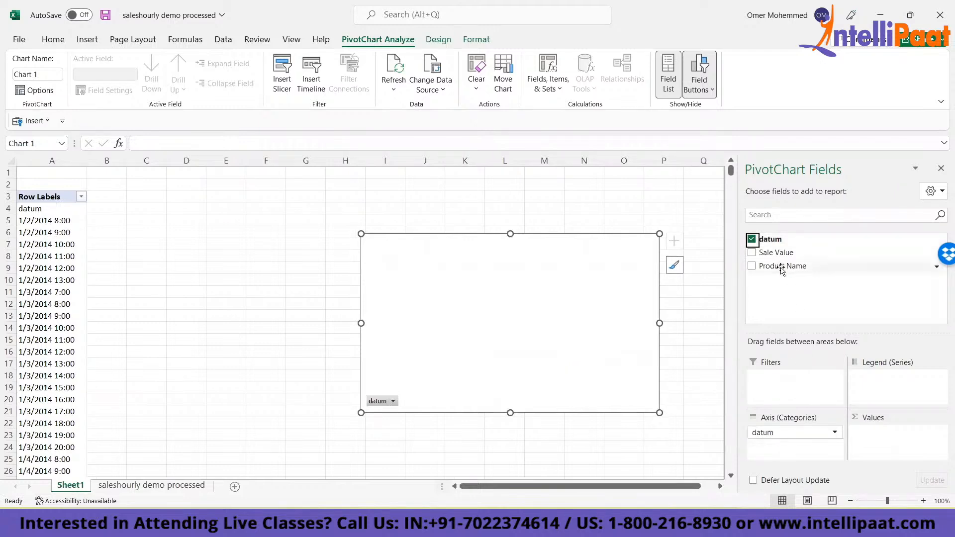
left_click(39, 209)
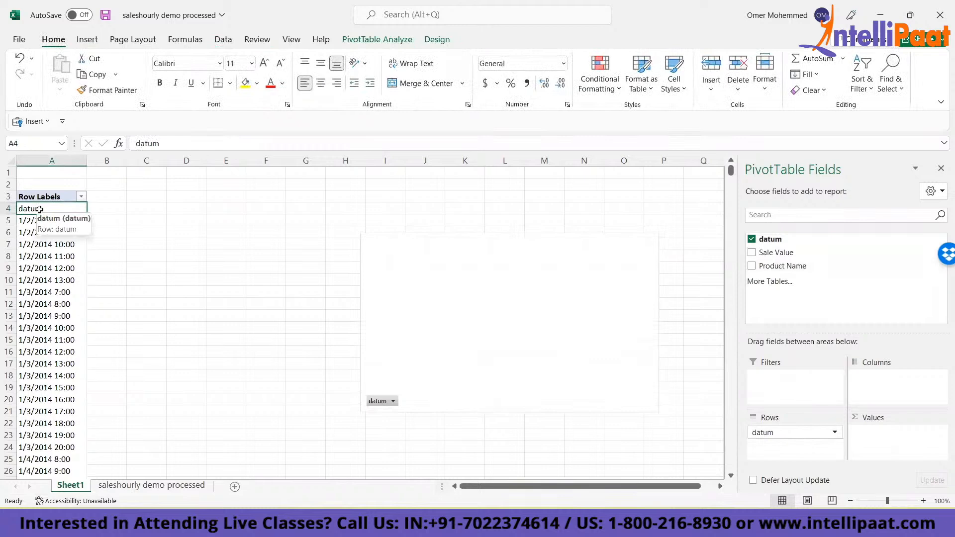
left_click(81, 197)
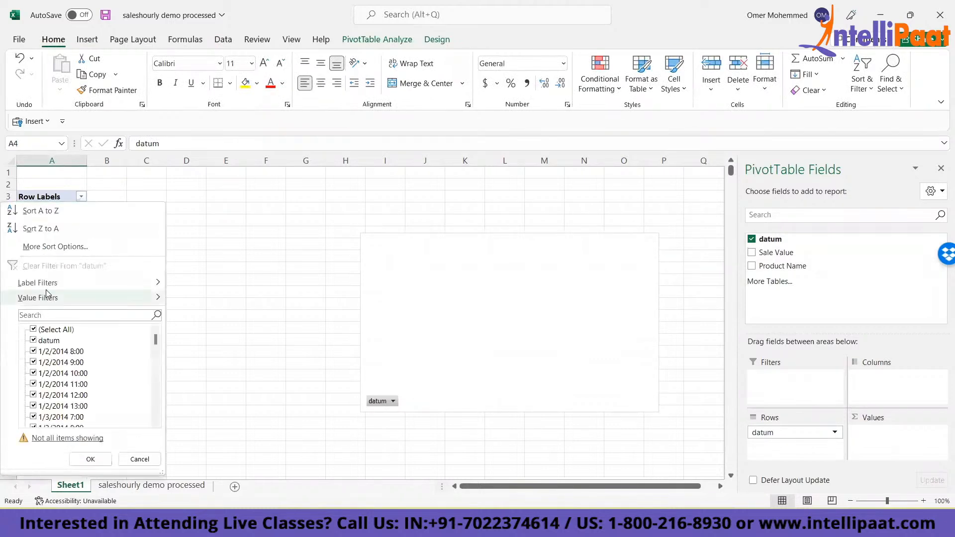
left_click(277, 230)
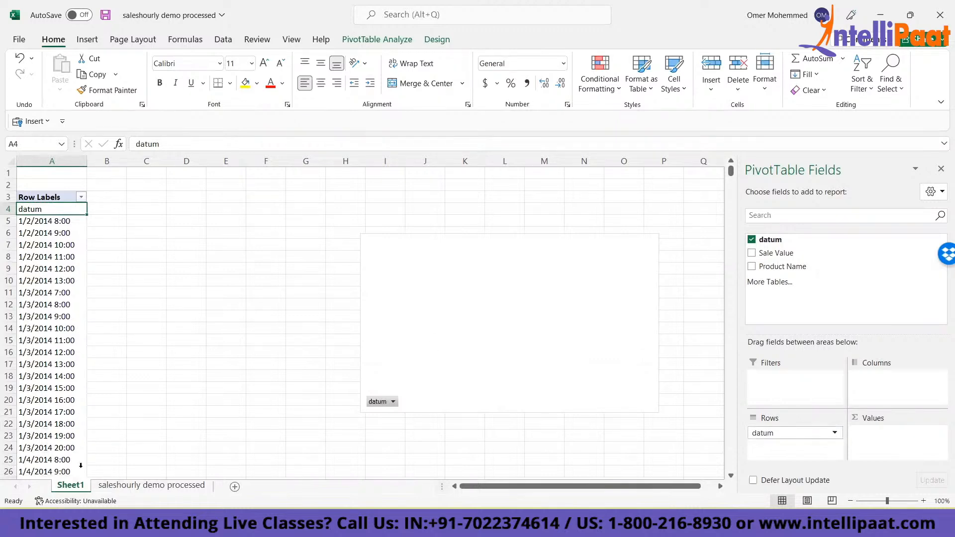
- Delete the Sheet1 worksheet that holds the PivotTable and PivotChart
key("alt+h")
key("d")
key("s")
key("Return")
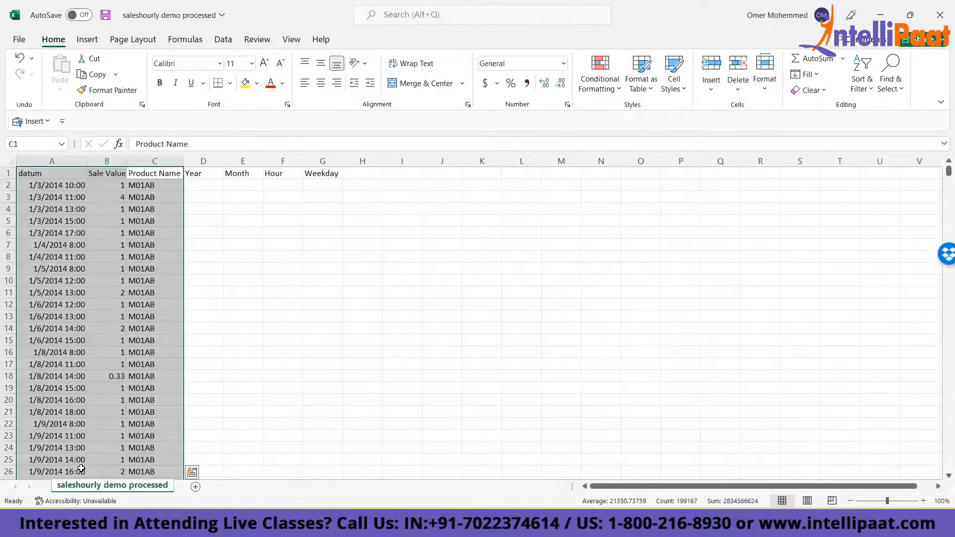
- Convert the datum, Sale Value and Product Name data in A1:C66389 into a table with headers
key("ctrl+Up")
key("ctrl+Left")
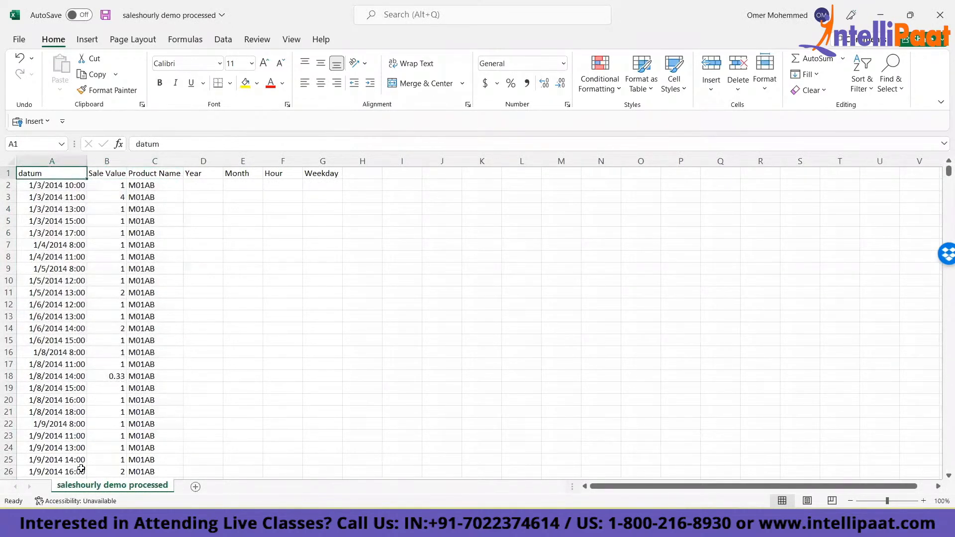
key("shift+Right")
key("shift+Right")
key("ctrl+shift+Down")
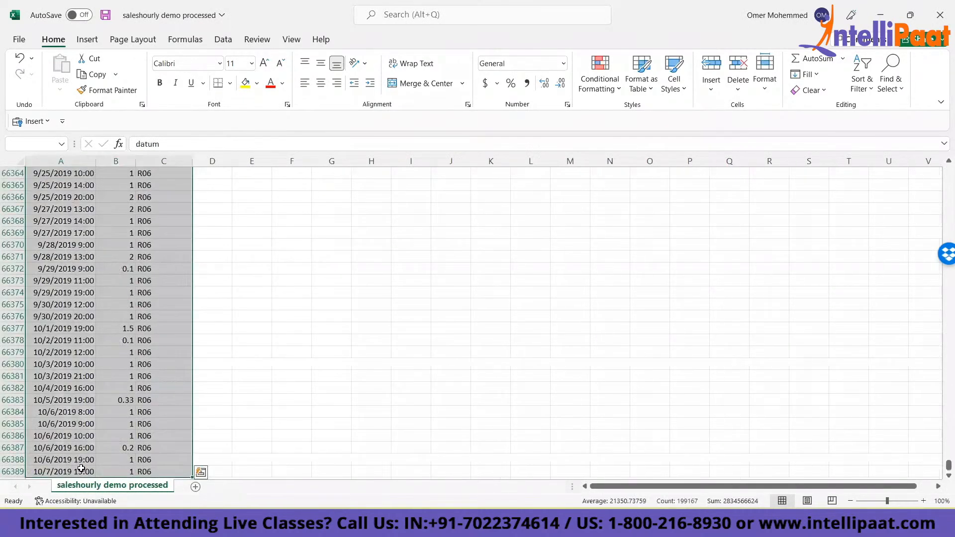
key("ctrl+t")
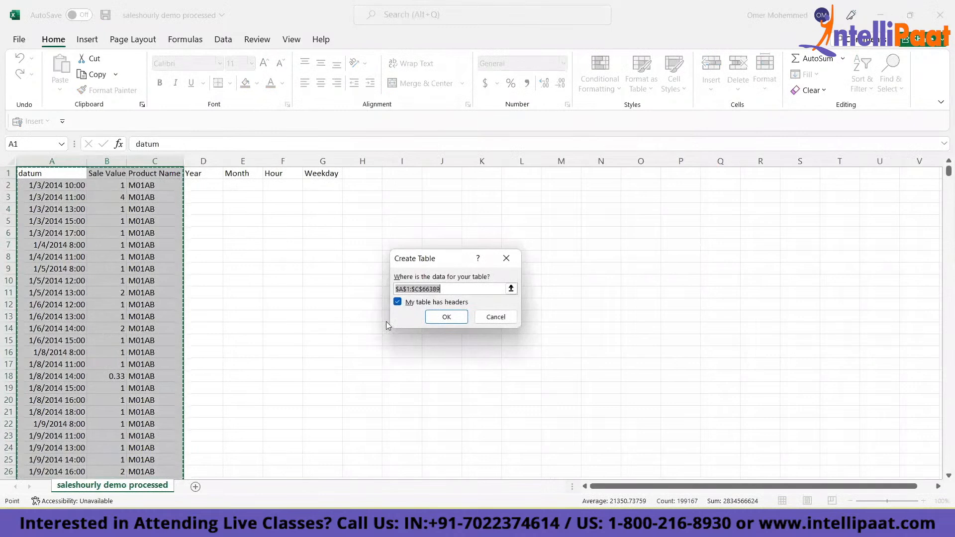
key("Return")
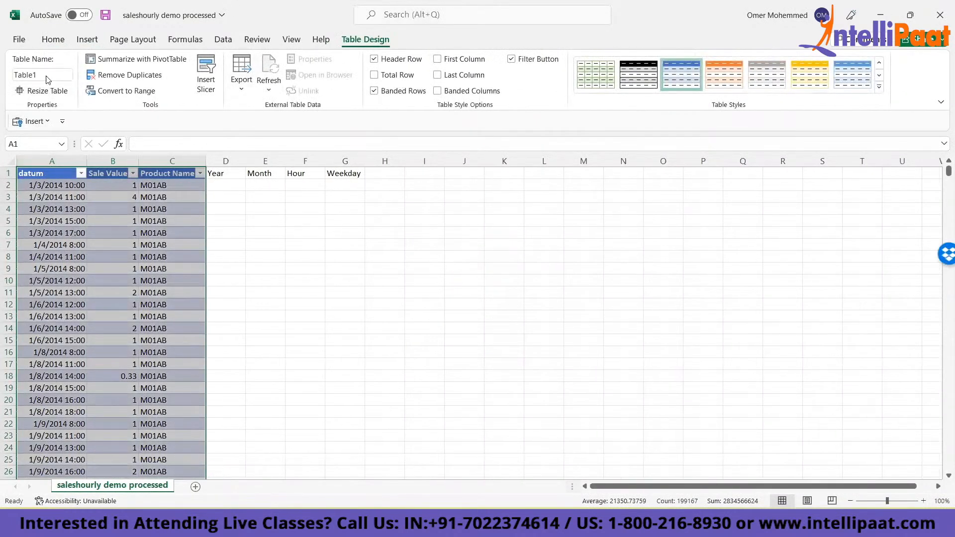
- Summarize Table1 with a PivotTable on a new worksheet and add the datum field to its rows
left_click(134, 60)
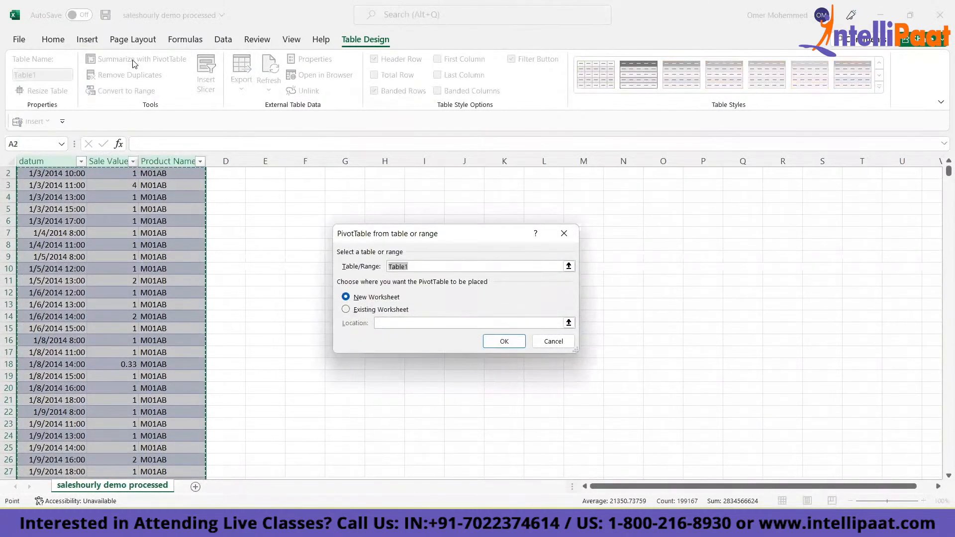
left_click(488, 344)
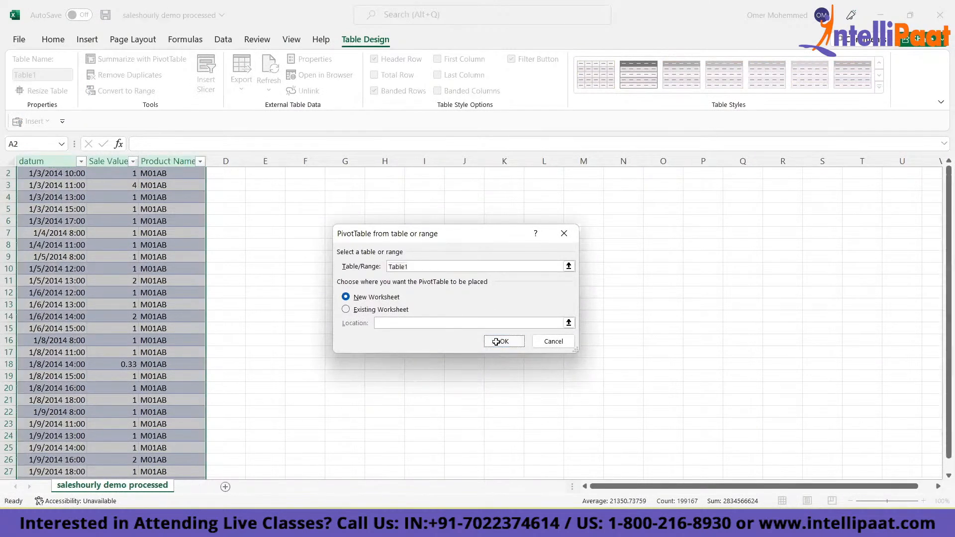
left_click_drag(782, 241, 776, 434)
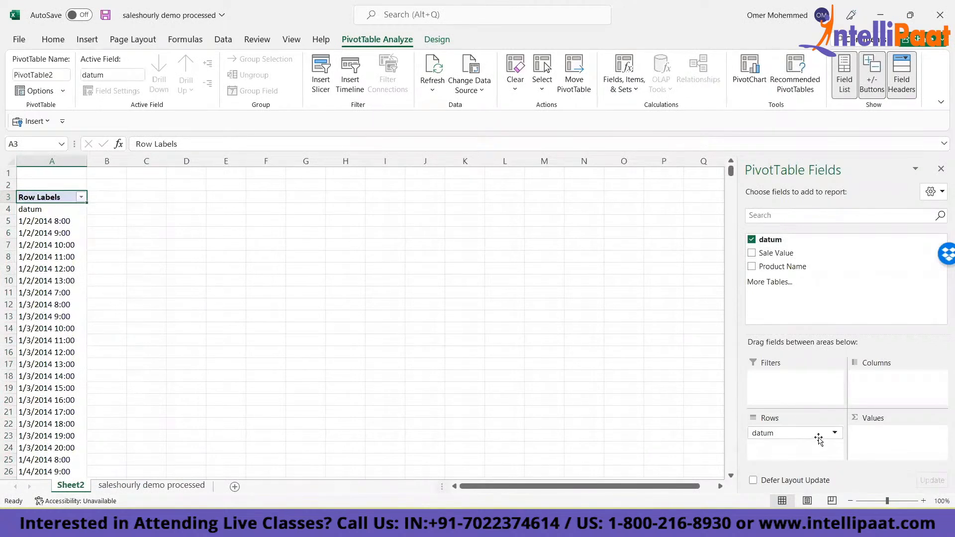
left_click(835, 433)
left_click(835, 435)
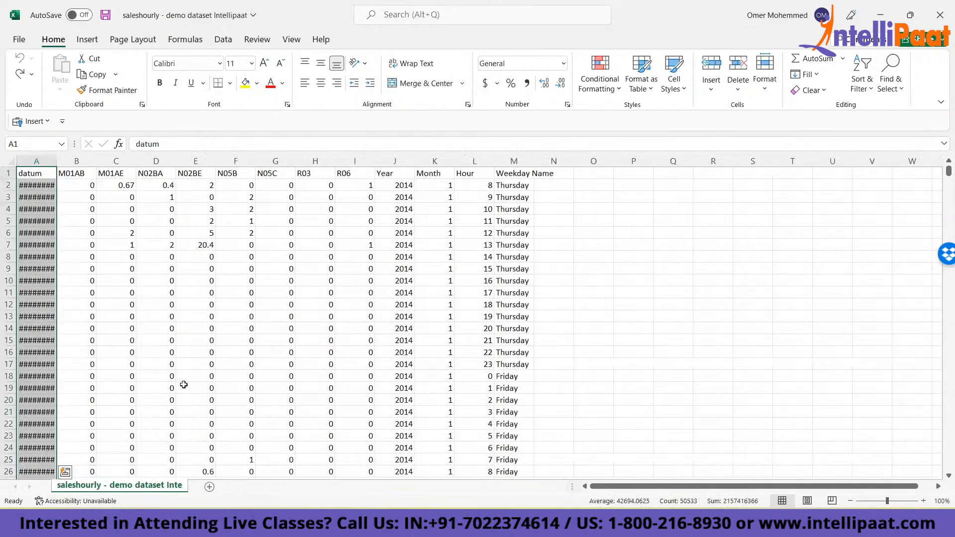
- Convert the datum, Sale Value and Product Name table in the processed workbook back to a normal range
key("ctrl+y")
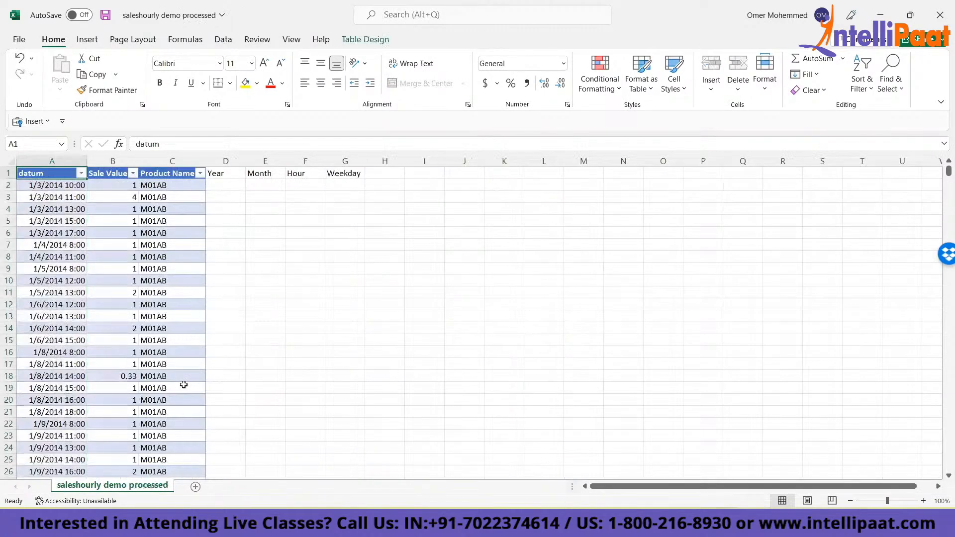
key("alt+Down")
left_click(305, 302)
left_click(144, 233)
right_click(145, 232)
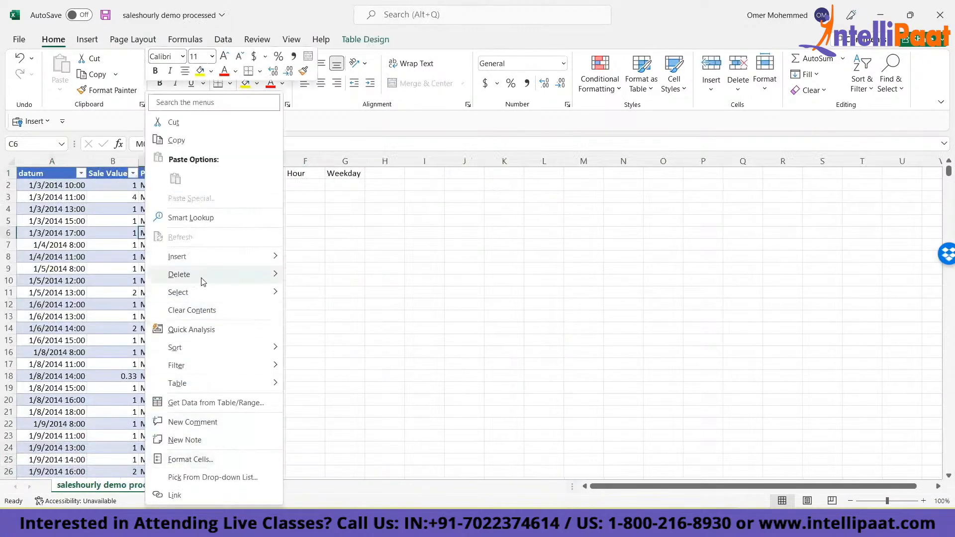
mouse_move(232, 387)
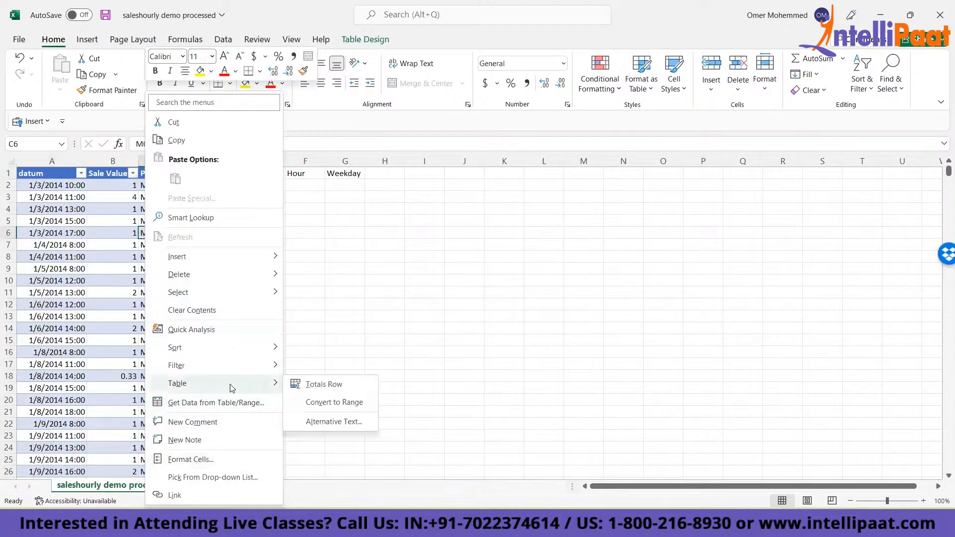
left_click(334, 404)
left_click(454, 294)
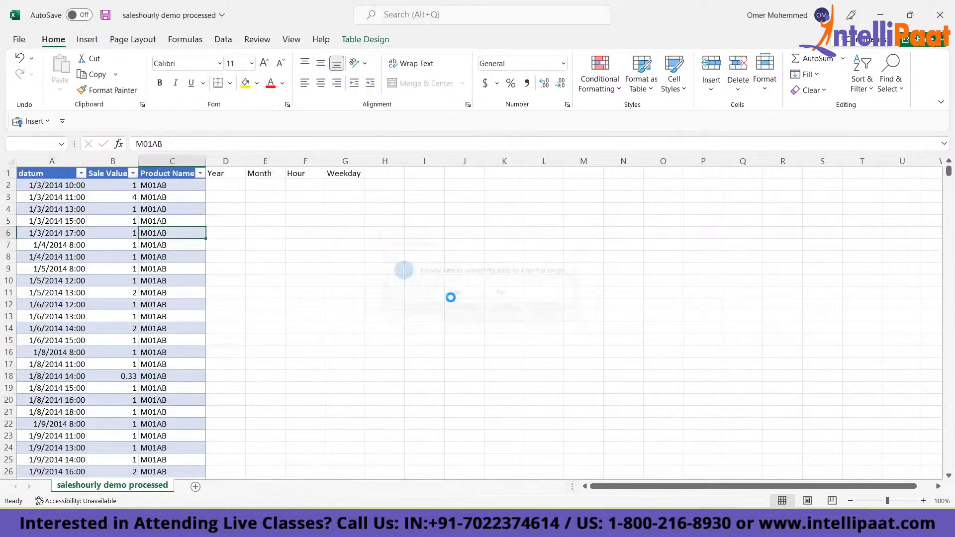
- Strip the table styling from the data rows in A2:C66389 by pasting only the formats of an empty cell
key("Right")
key("ctrl+c")
key("Left")
key("ctrl+Up")
key("Down")
key("ctrl+shift+Down")
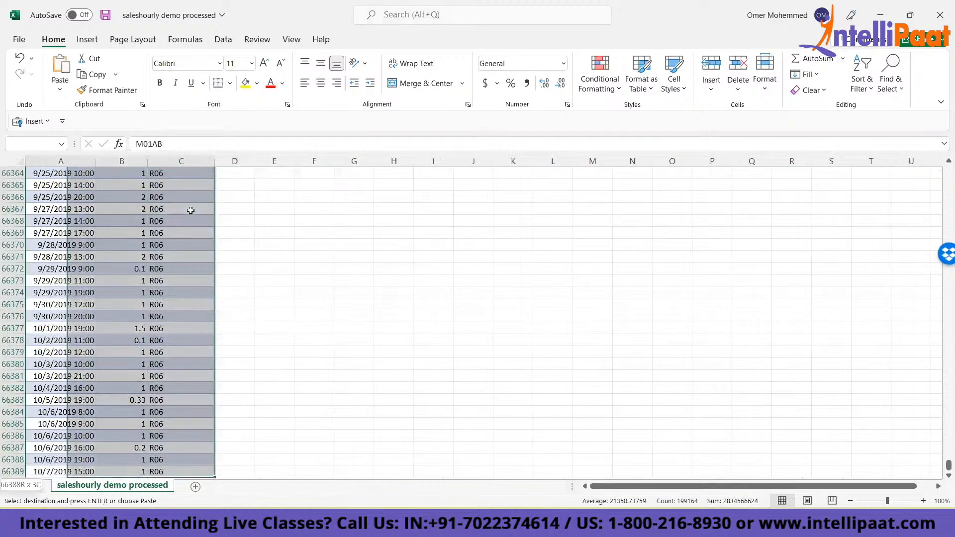
key("ctrl+alt+v")
key("t")
key("Return")
- Apply the plain format of the Year header to the datum, Sale Value and Product Name headers
key("Up")
key("Right")
key("Escape")
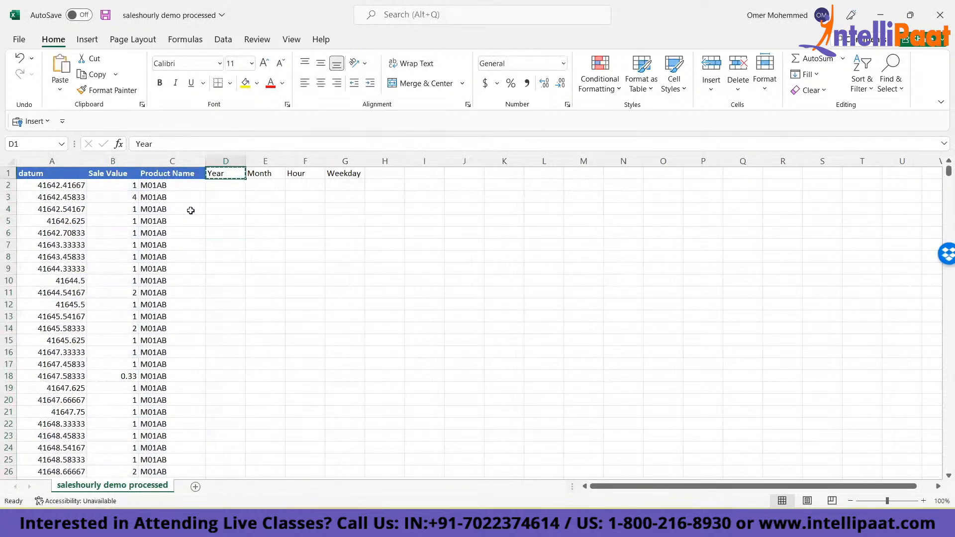
key("ctrl+c")
key("ctrl+shift+Left")
key("ctrl+alt+v")
key("Return")
- Format the datum values from A2 down to the last row with the 3/14/12 1:30 PM date type
key("Left")
key("Down")
key("Left")
key("Left")
key("ctrl+shift+Down")
key("Escape")
key("ctrl+BackSpace")
key("ctrl+1")
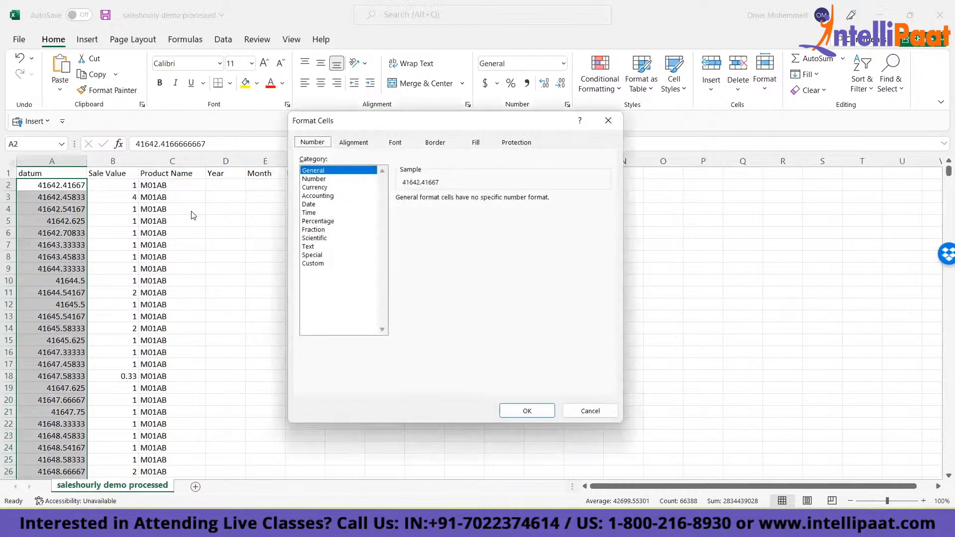
left_click(308, 204)
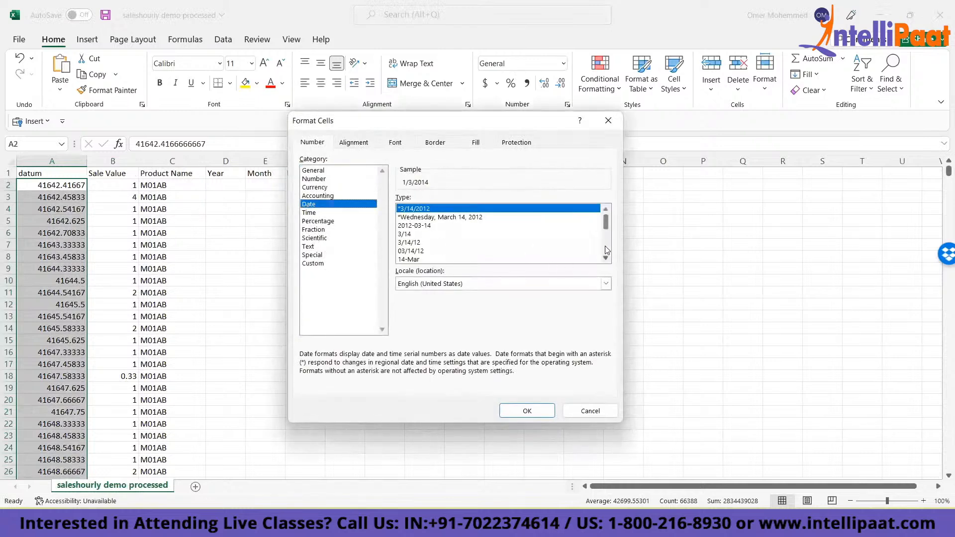
scroll(607, 258, "down", 2)
left_click(428, 259)
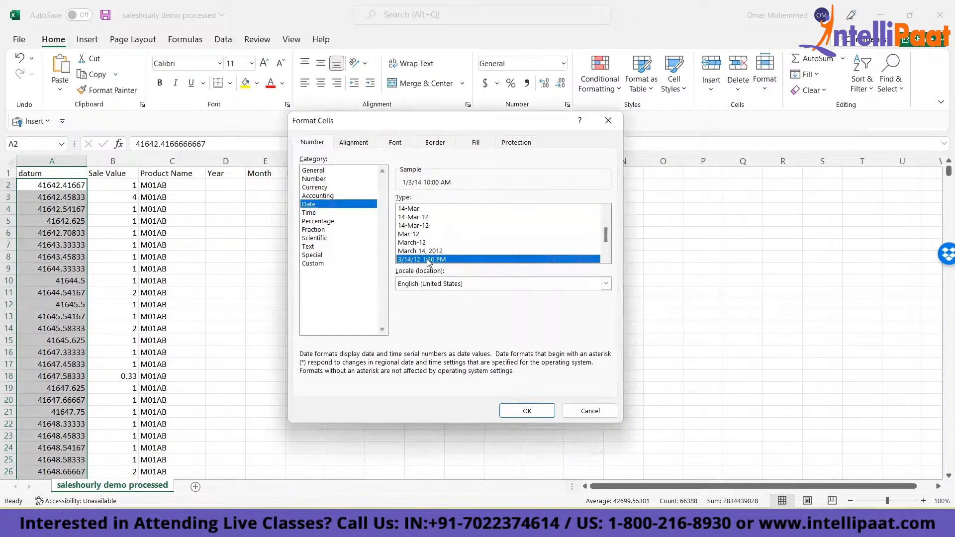
key("Return")
left_click(53, 189)
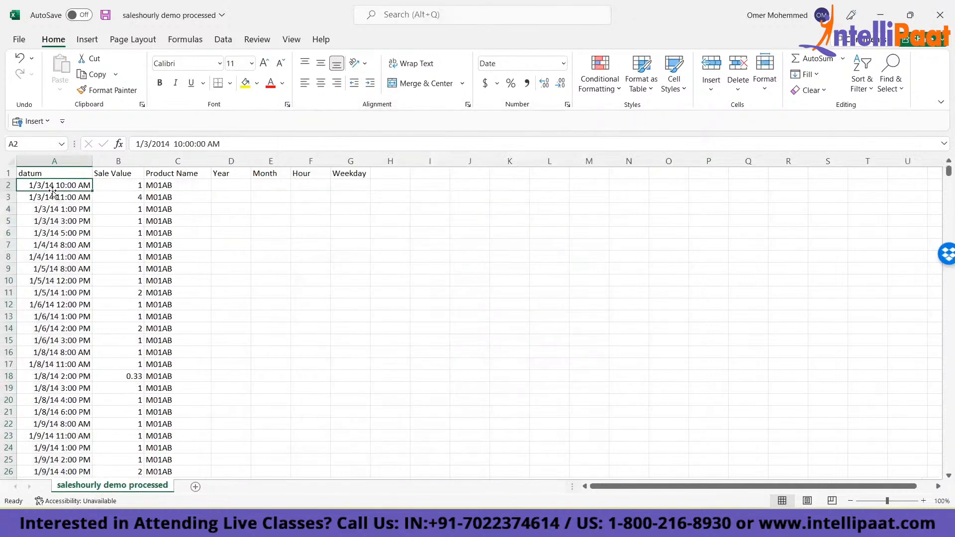
- Enter =YEAR(A2) in D2 and fill the formula down the whole Year column
left_click(226, 184)
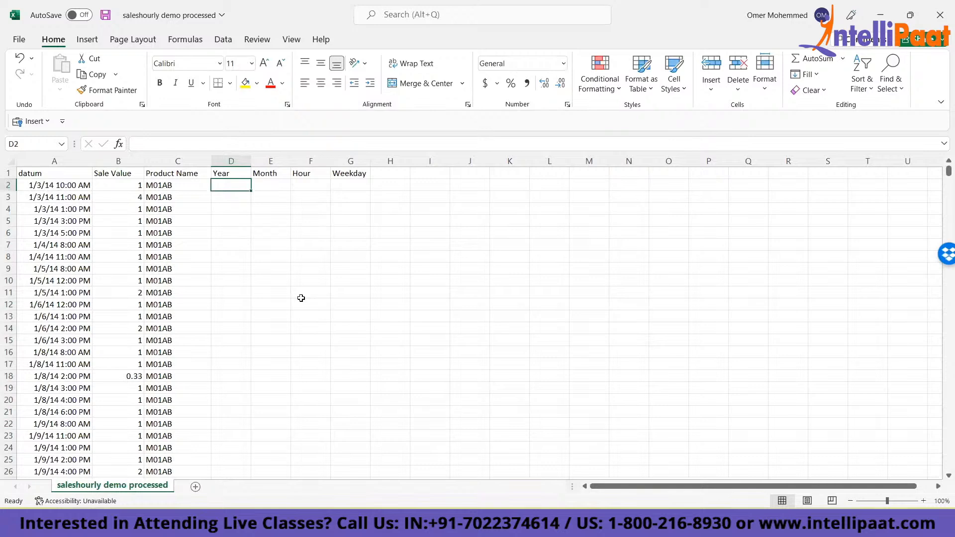
type("=year")
key("Tab")
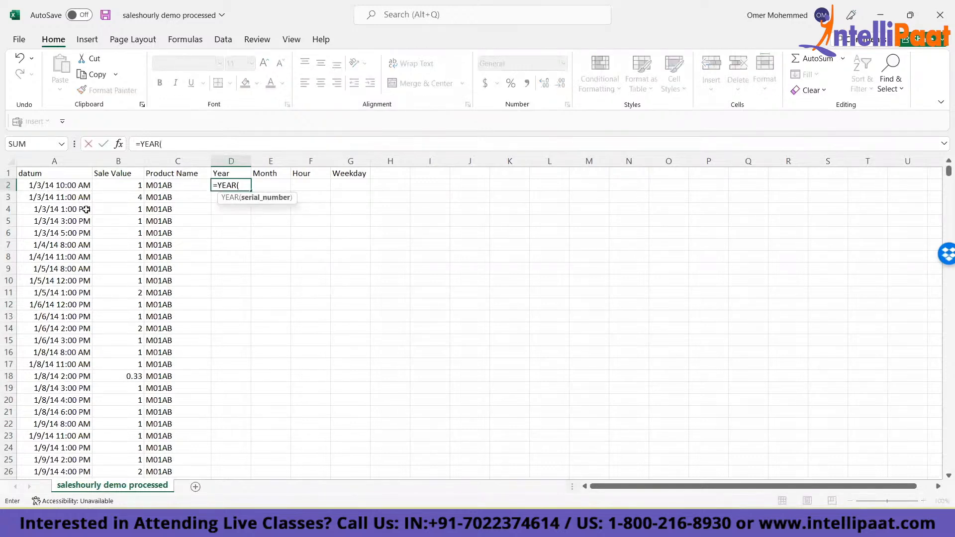
left_click(57, 183)
type(")")
key("ctrl+Return")
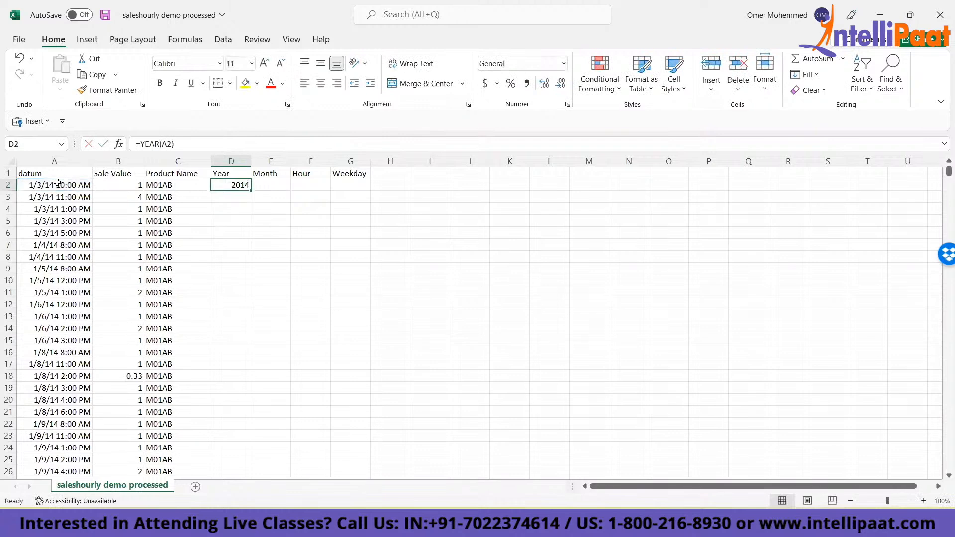
double_click(251, 190)
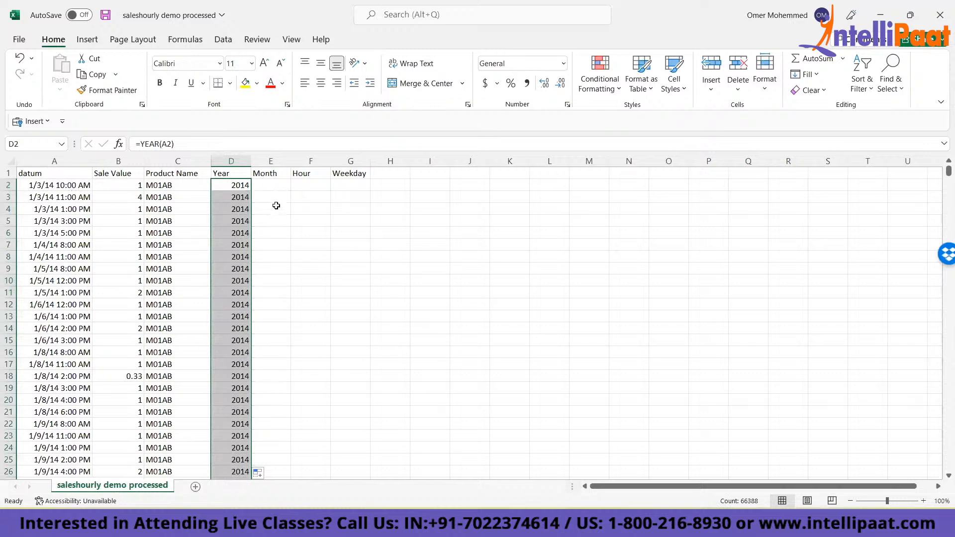
- Enter =TEXT(A2,"mmmm") in E2, fill it down the Month column and check the last rows
left_click(268, 184)
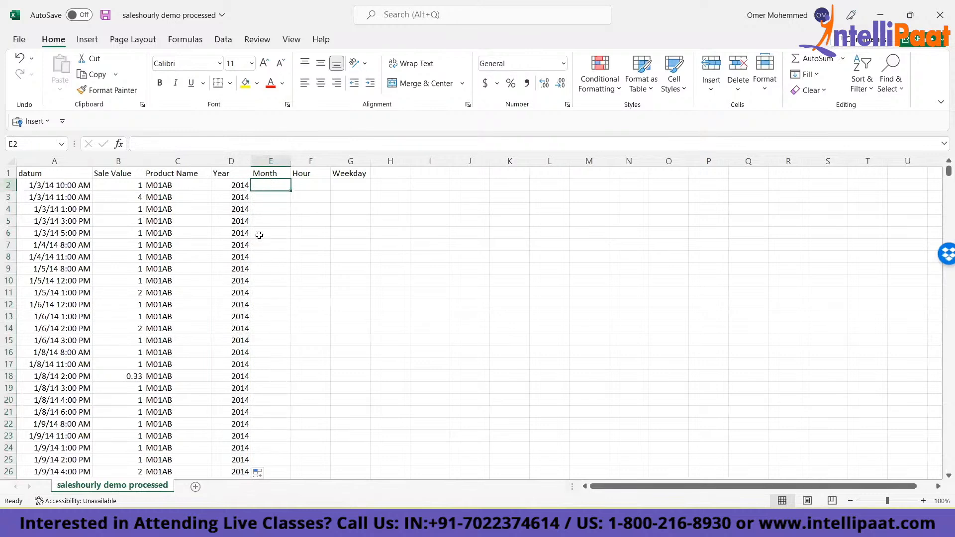
type("=text")
key("Tab")
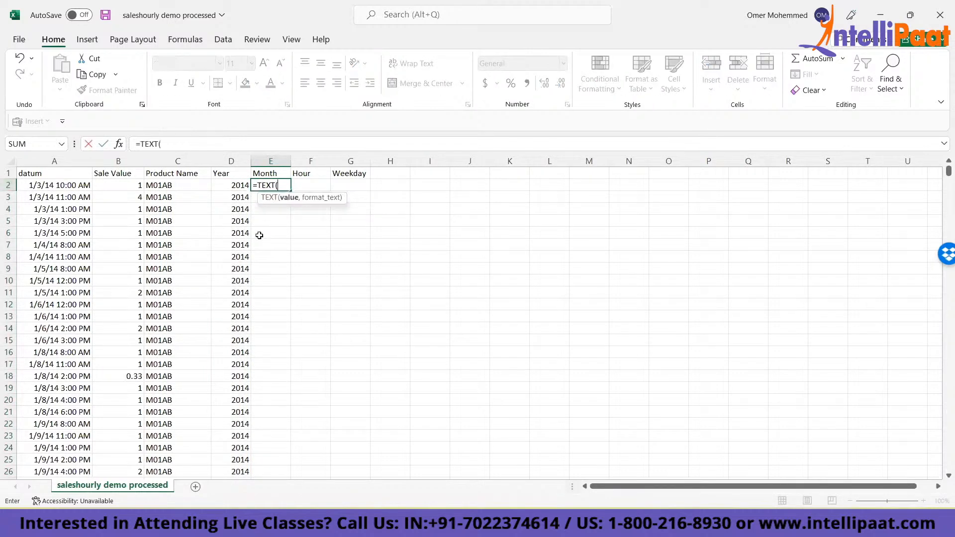
left_click(54, 184)
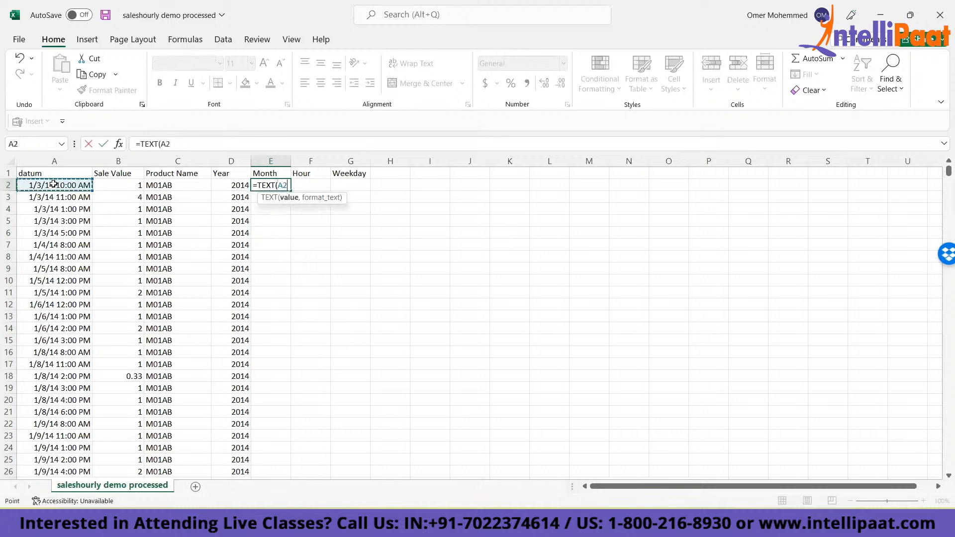
type(",\"")
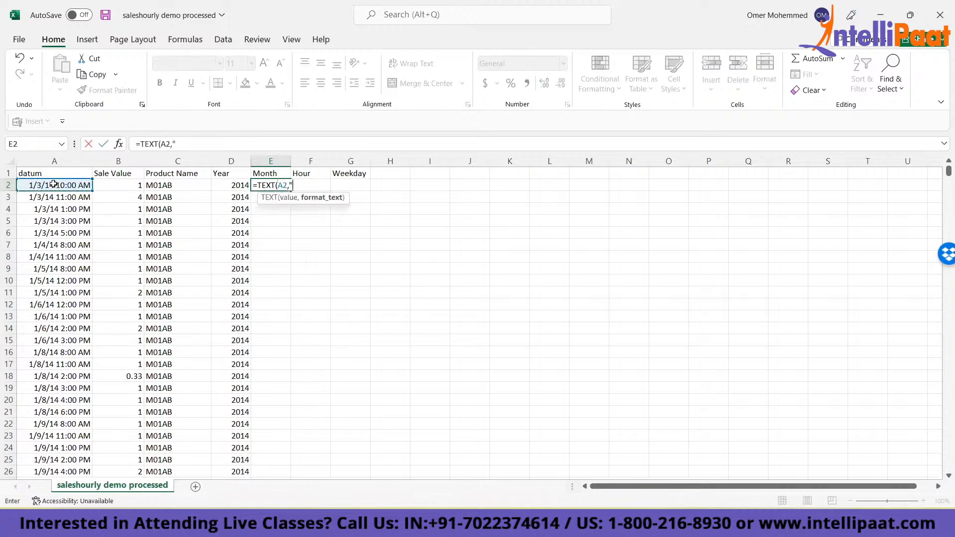
type("mmmm")
key("Return")
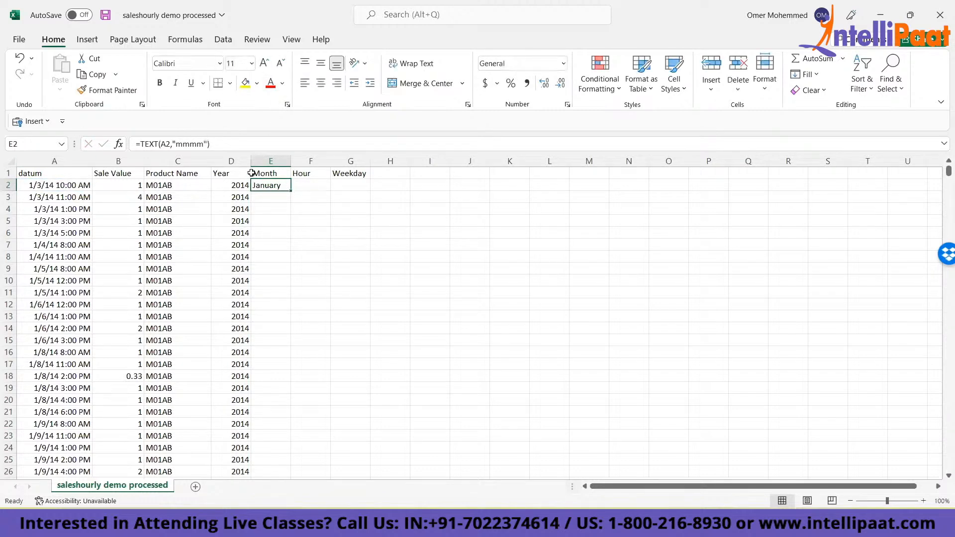
double_click(291, 191)
key("ctrl+Up")
key("ctrl+Down")
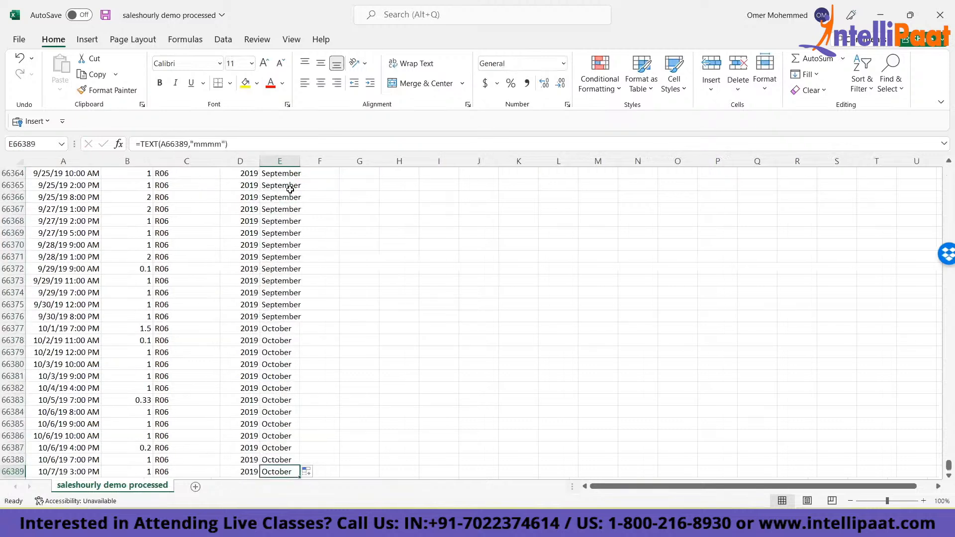
key("Up")
key("Up")
key("Up")
key("Up")
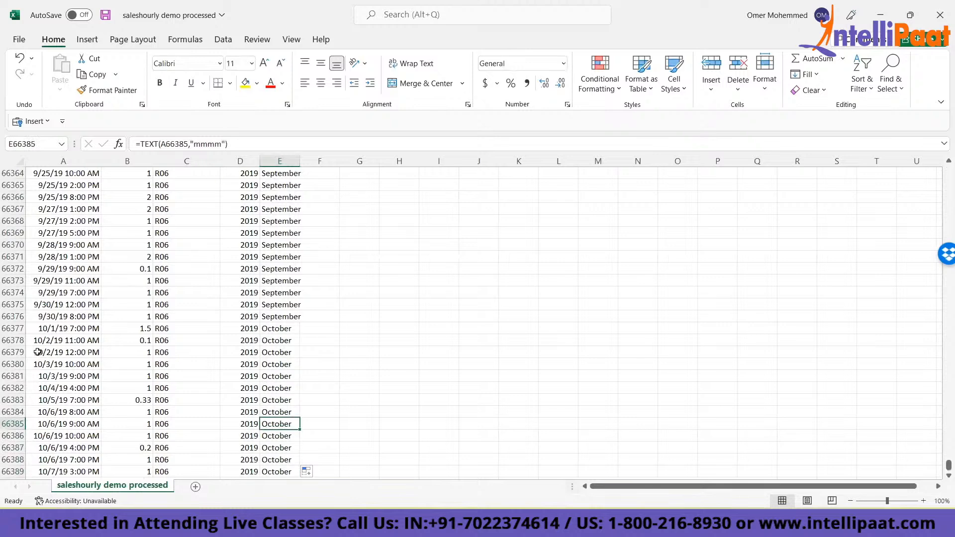
- Try the short month format "mmm" in the formula of E66379, then restore it to "mmmm"
left_click(36, 349)
left_click(262, 352)
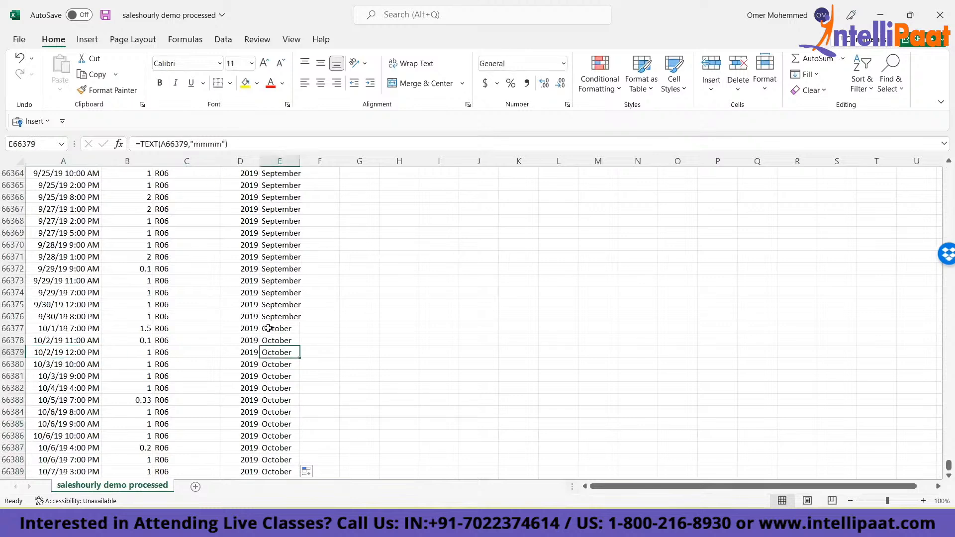
left_click(218, 144)
key("BackSpace")
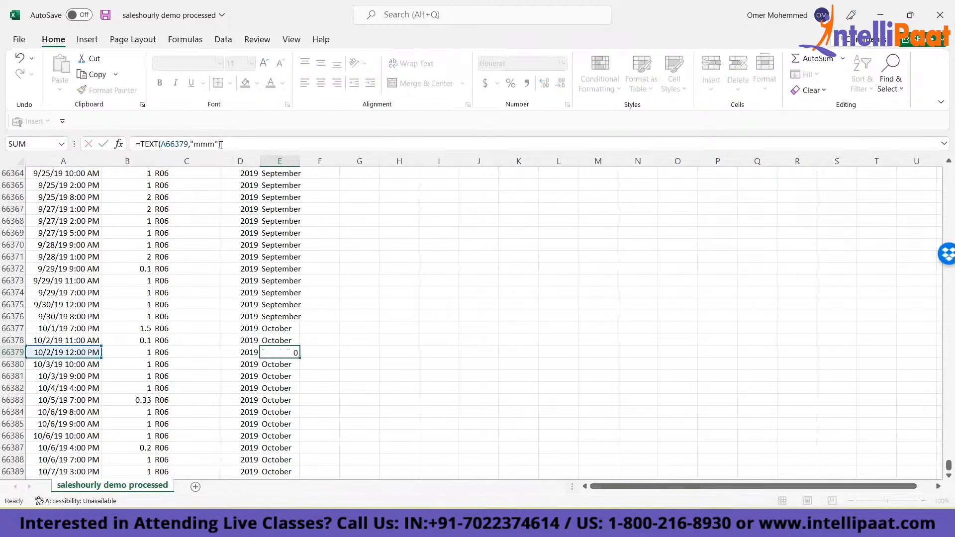
key("ctrl+Return")
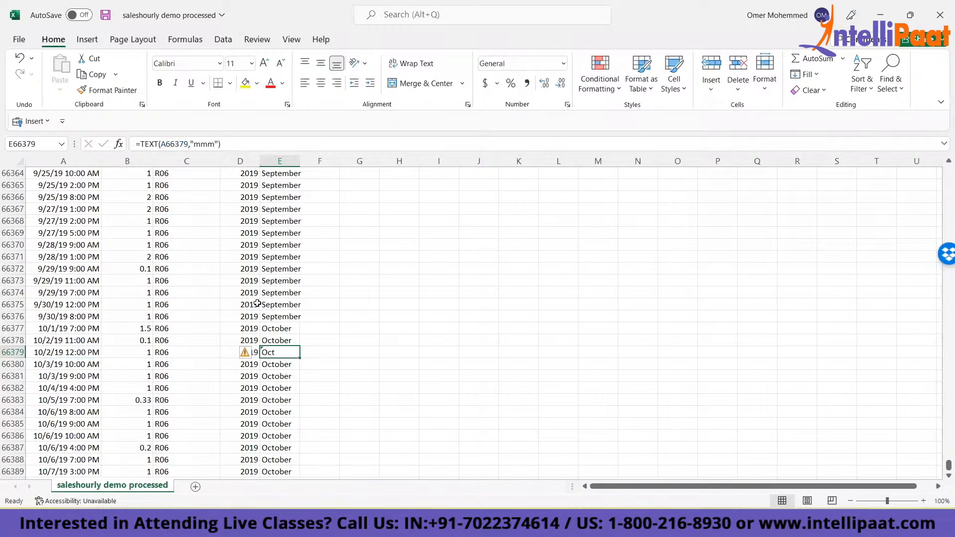
left_click(213, 144)
type("m")
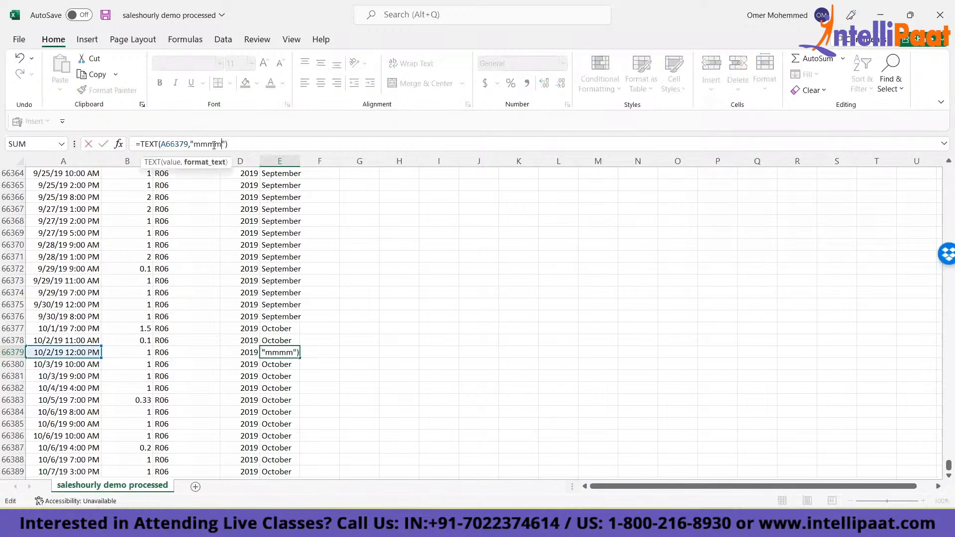
key("ctrl+Return")
left_click(575, 7)
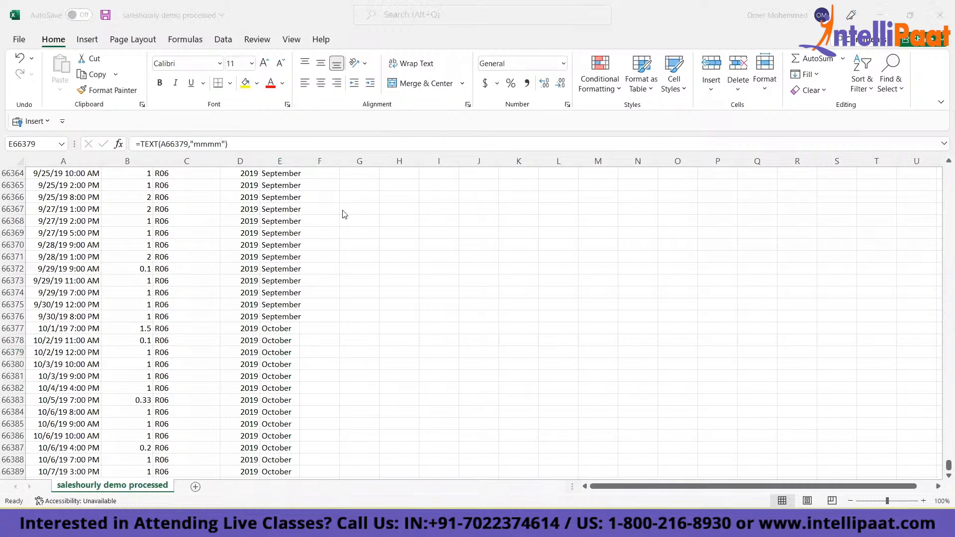
- Enter the formula =HOUR(A2) in F2, the first data cell under the Hour header
left_click(276, 209)
key("ctrl+Up")
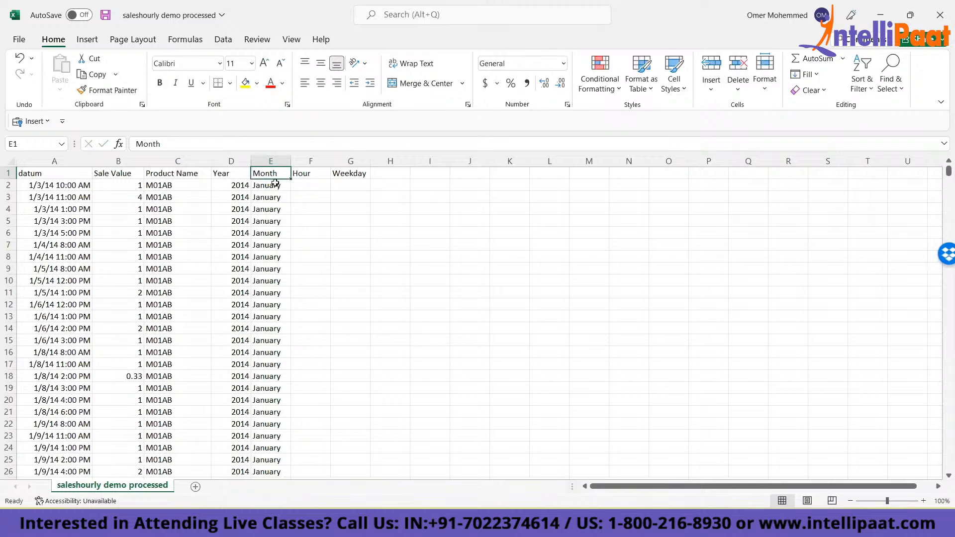
key("Right")
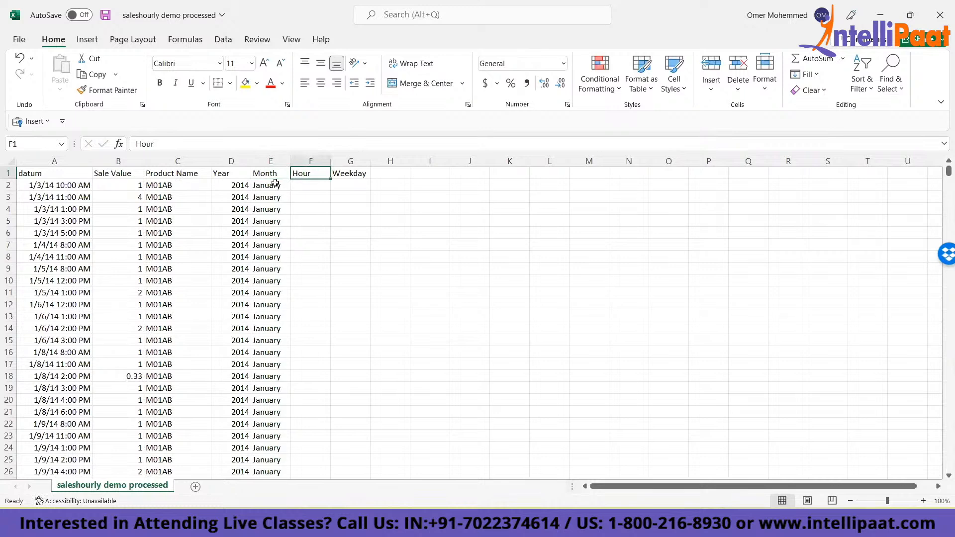
key("Down")
type("=HOUR(")
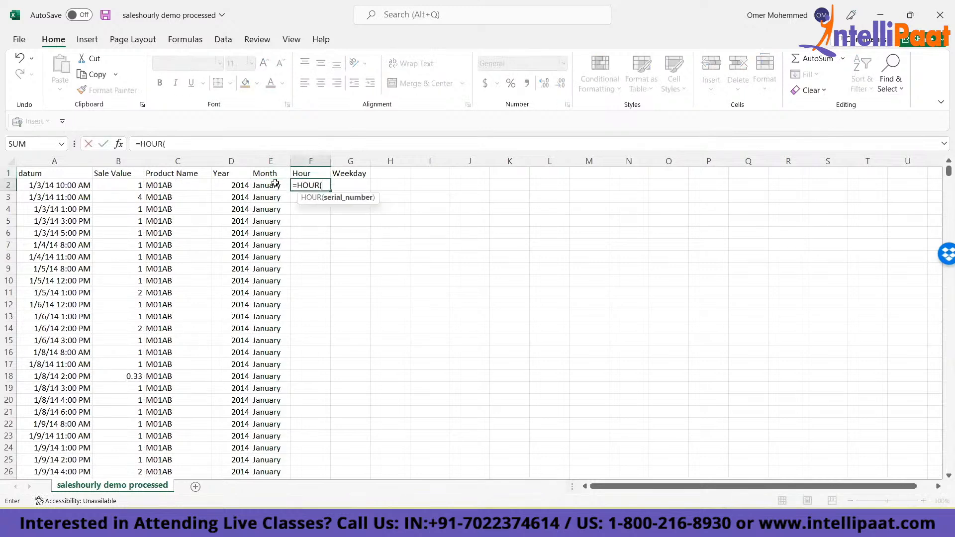
key("Left")
key("Left")
key("Left")
key("Left")
key("Left")
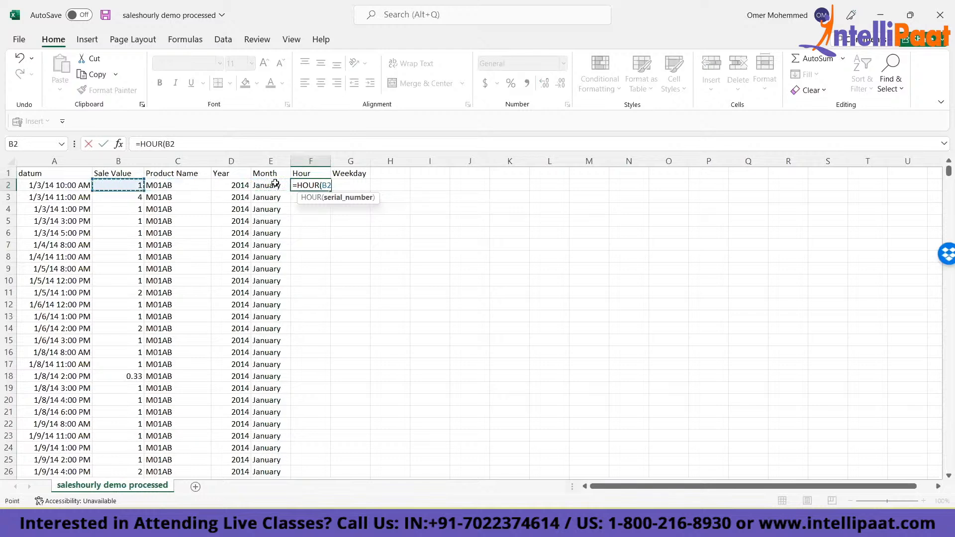
type(")")
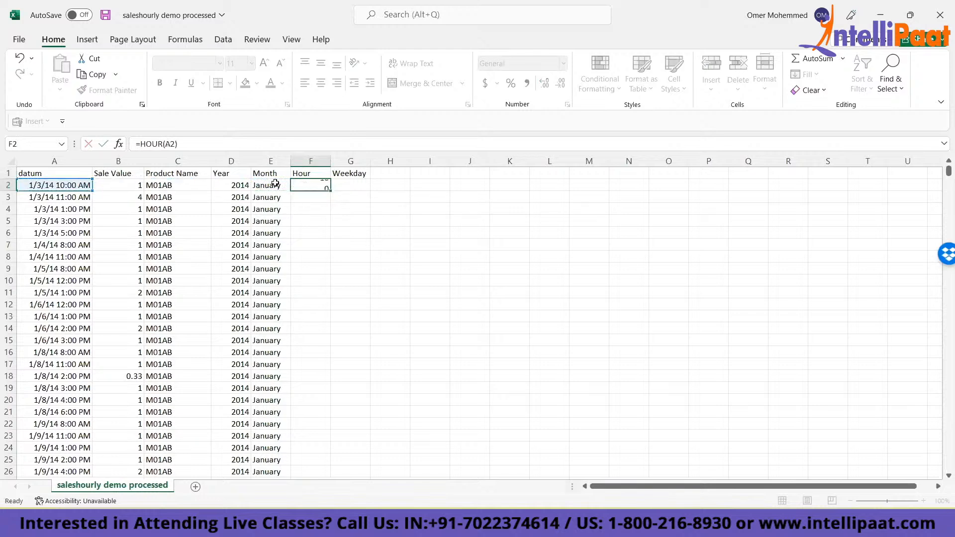
key("ctrl+Return")
- Copy the hour formula from F2 down the Hour column to the last data row
key("ctrl+c")
key("Left")
key("ctrl+Down")
key("Right")
key("ctrl+v")
key("ctrl+Up")
key("ctrl+shift+Down")
key("ctrl+v")
key("Escape")
key("ctrl+Up")
key("Down")
key("Right")
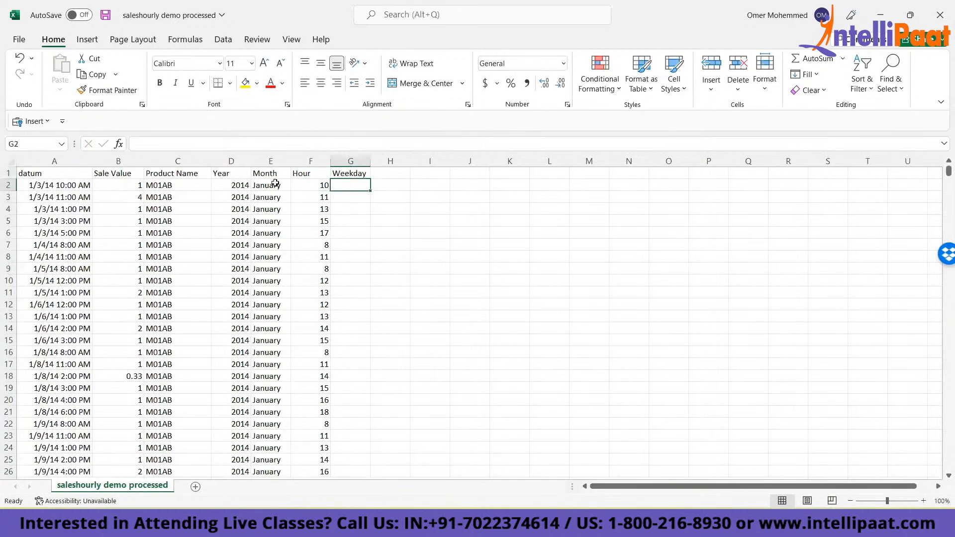
- Enter the formula =TEXT(A2,"dddd") in G2 under the Weekday header
type("=")
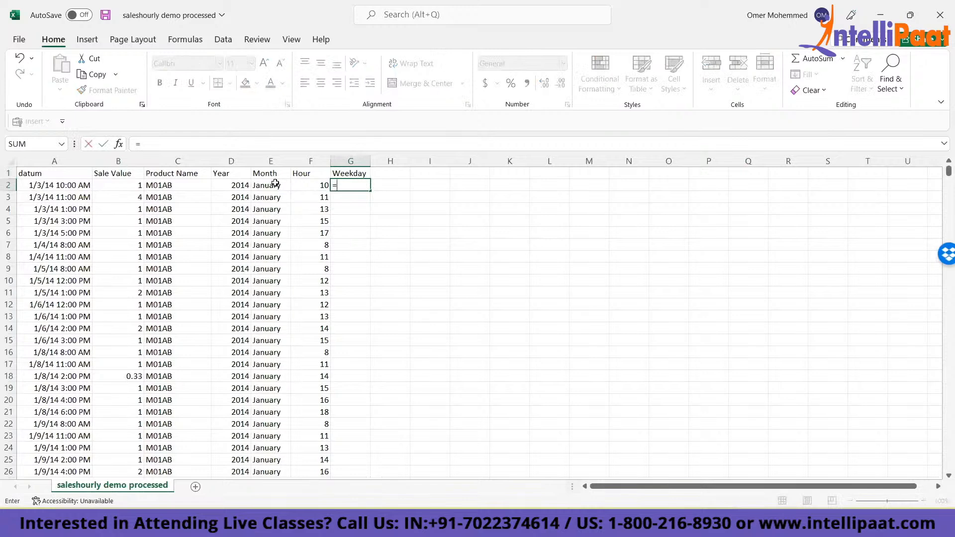
type("tex")
key("Tab")
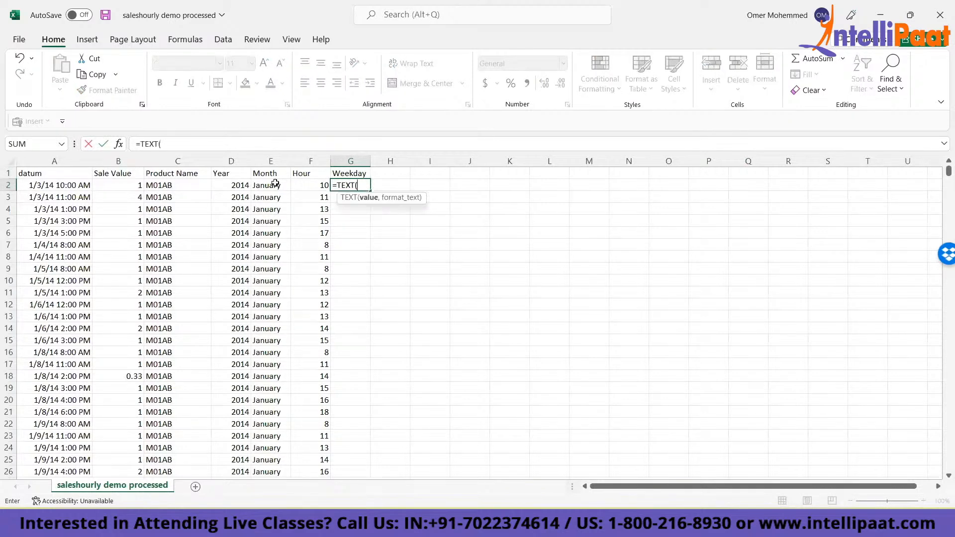
key("Left")
key("Left")
key("Left")
key("Left")
key("Left")
key("Left")
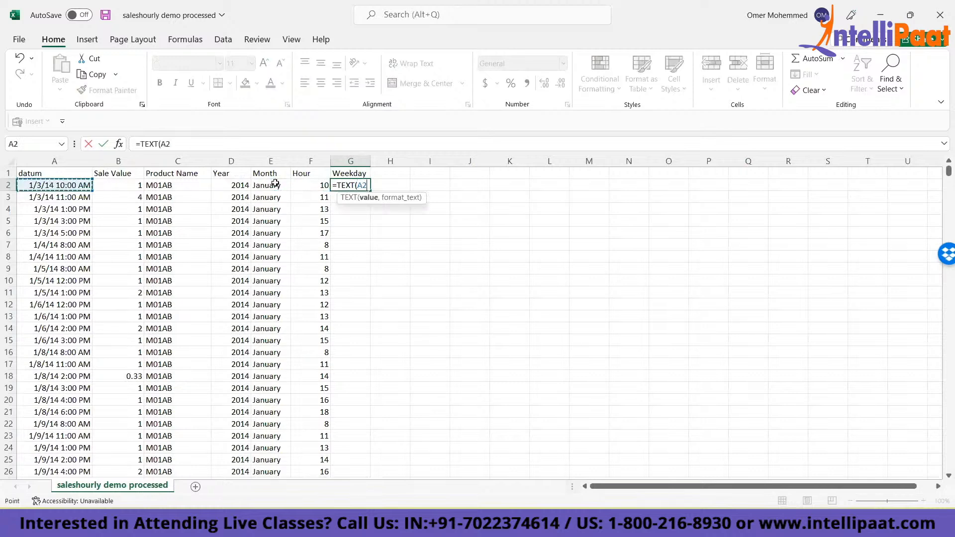
type(",")
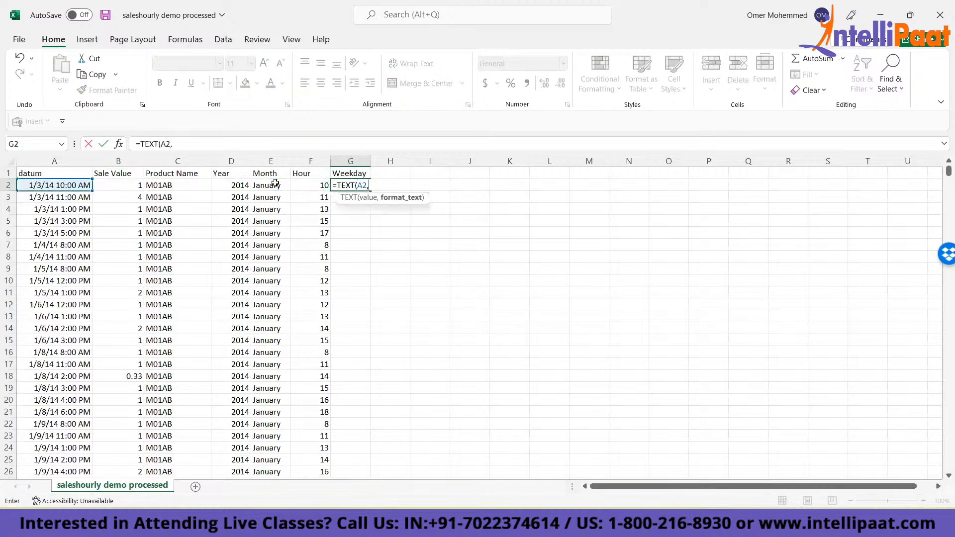
type("\"dddd\")")
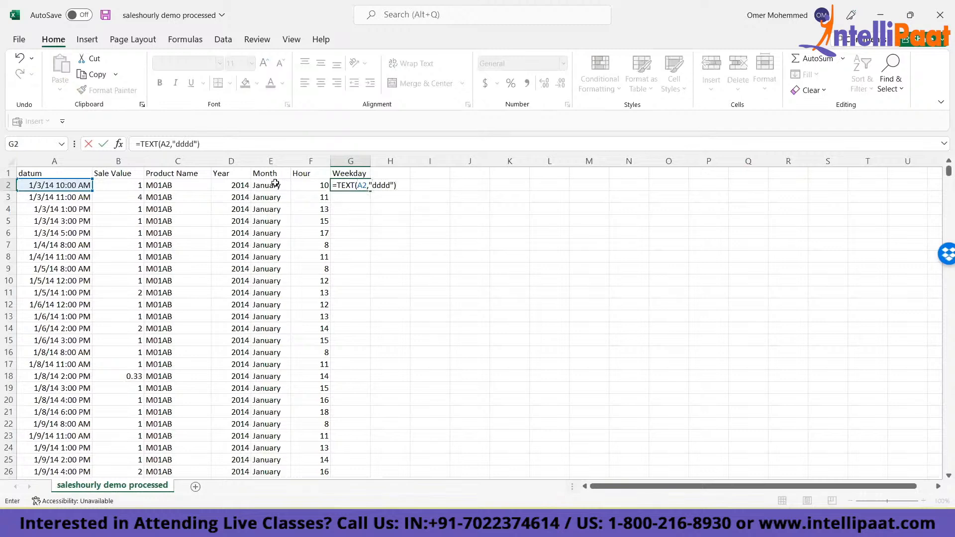
key("ctrl+Return")
- Fill the weekday formula from G2 down the Weekday column to the last data row
key("ctrl+shift+End")
key("ctrl+d")
key("ctrl+Up")
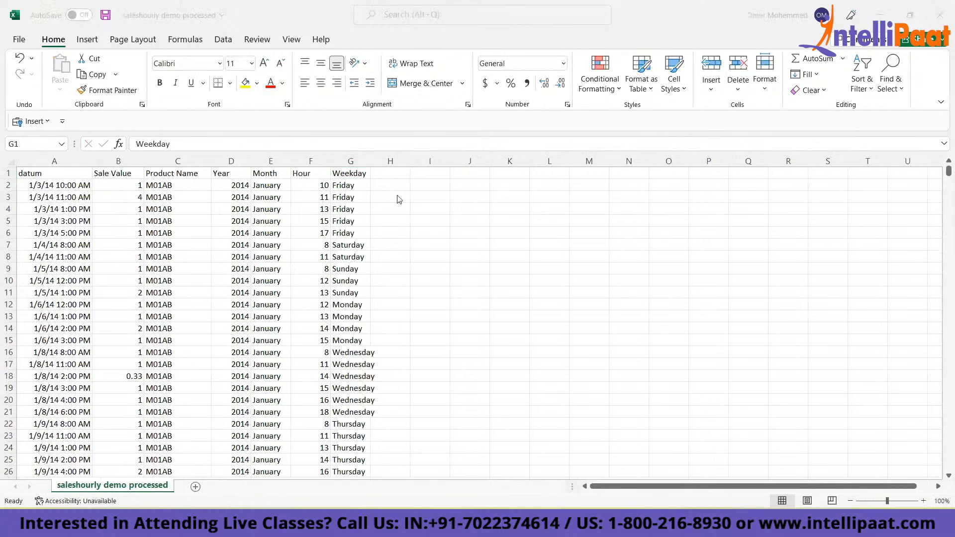
left_click(111, 178)
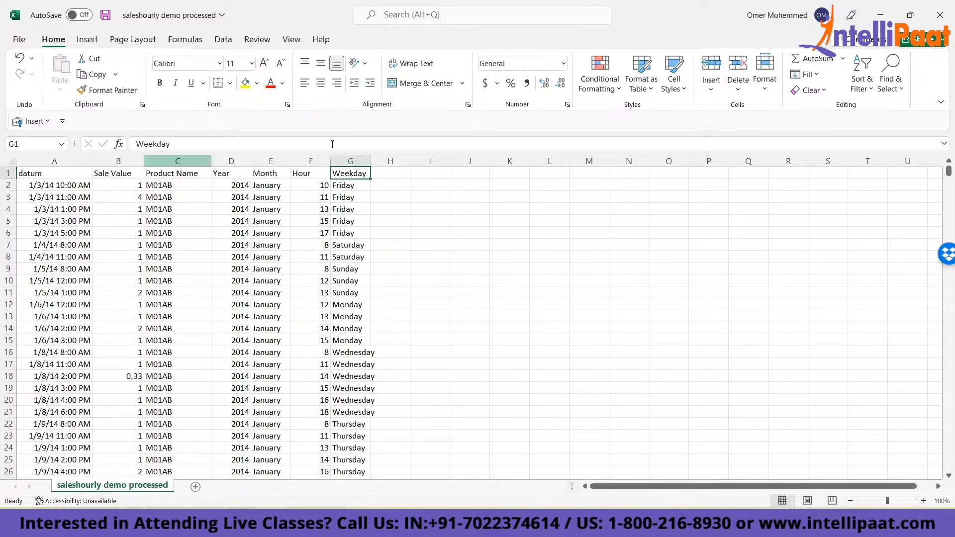
- Enter the analysis question "Show Sales by Years for all Product" in K3
left_click(508, 203)
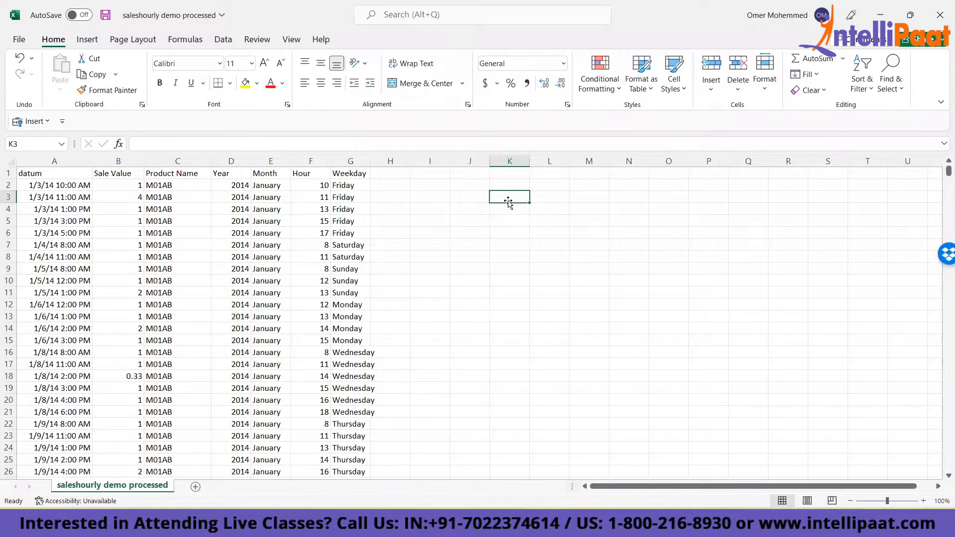
type("Show S")
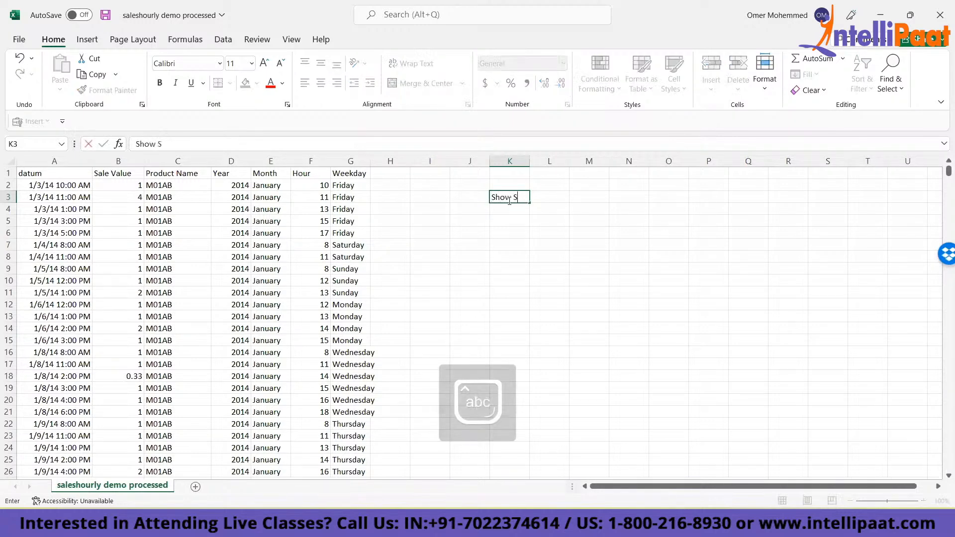
type("ales by Years for all ")
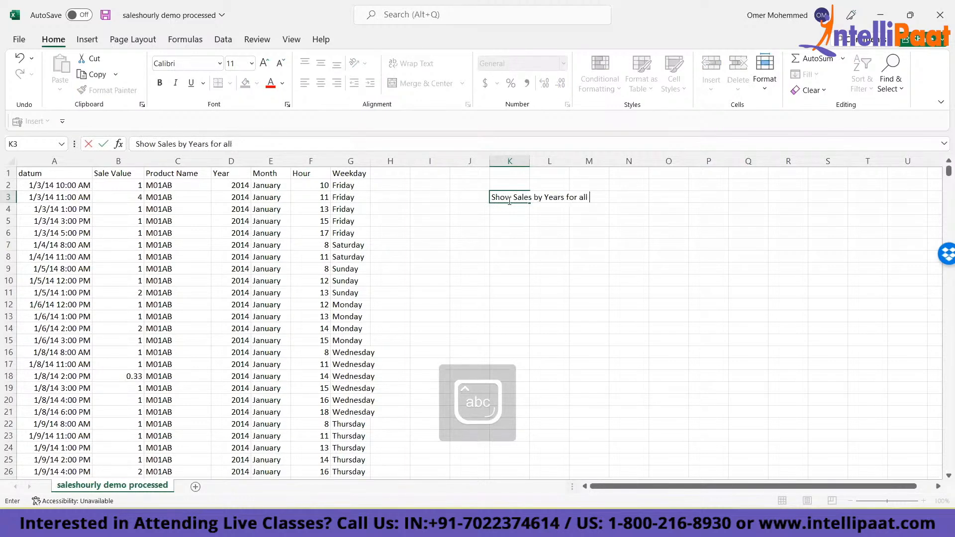
type("Product")
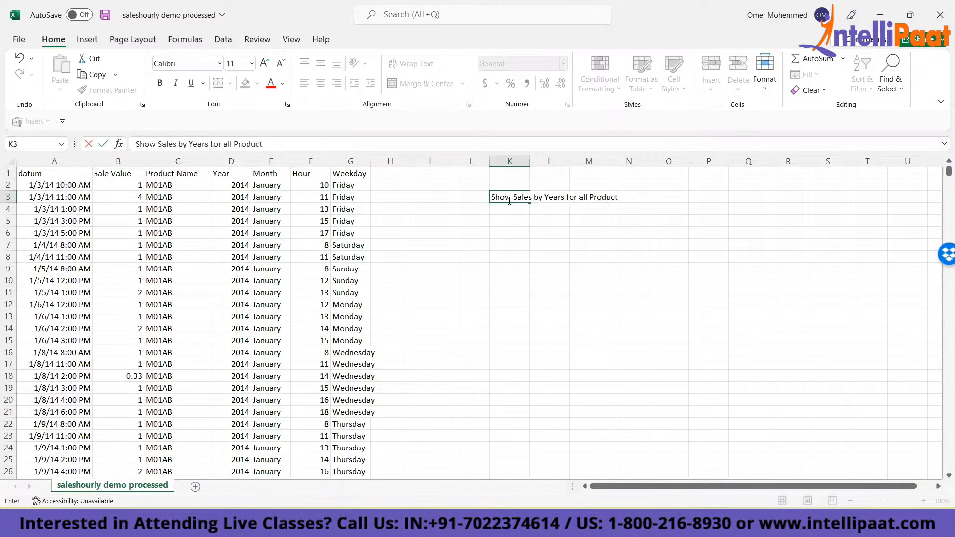
key("Return")
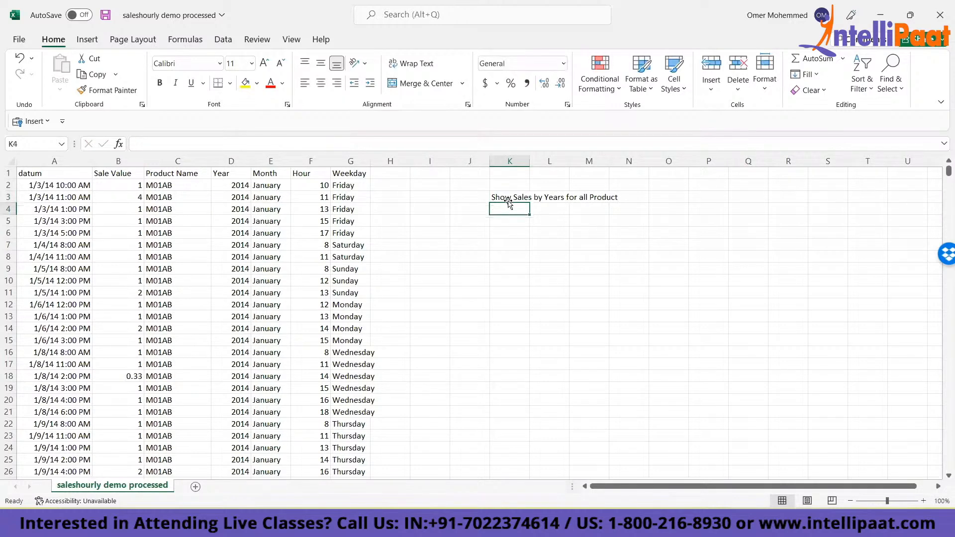
- Enter the second analysis question "Show Sales trend by Days" in K4
left_click(509, 199)
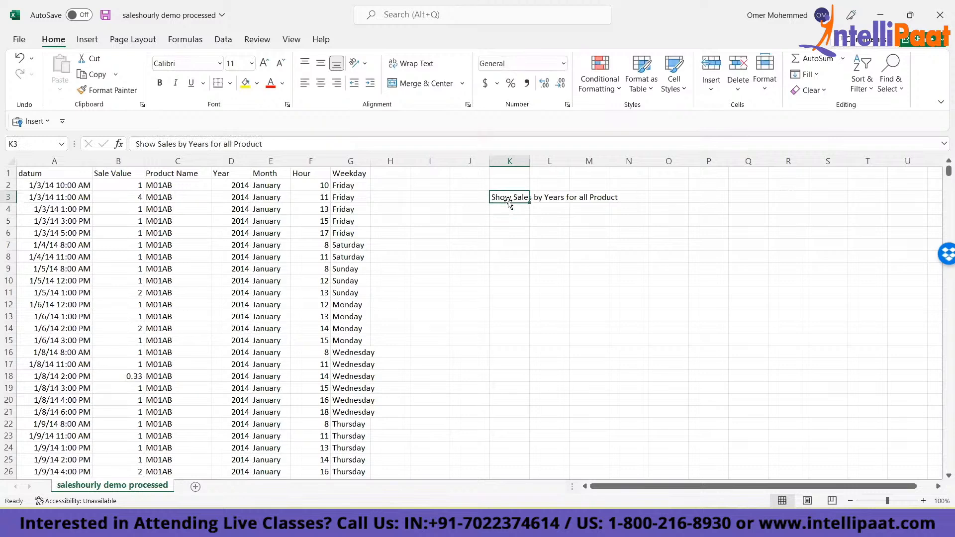
key("Down")
type("Show")
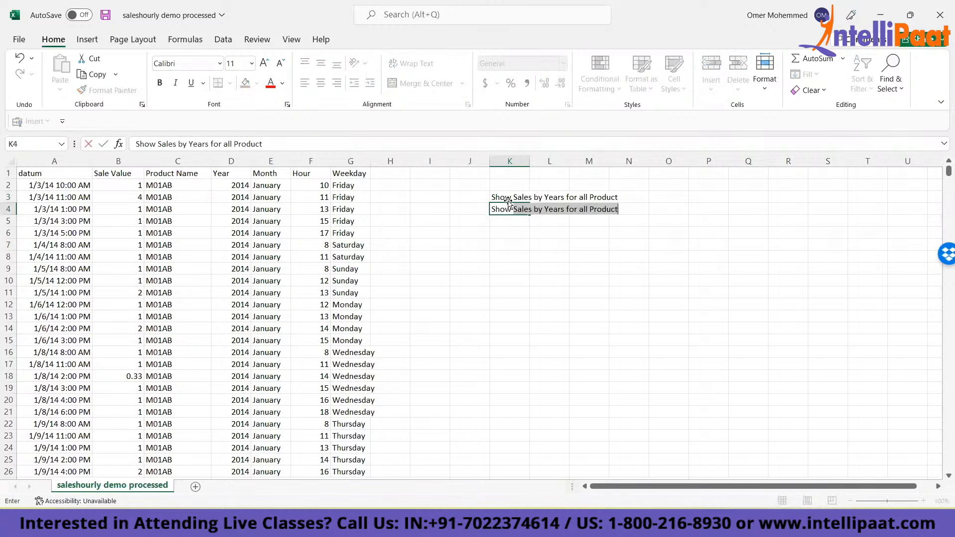
type(" Sales trend ")
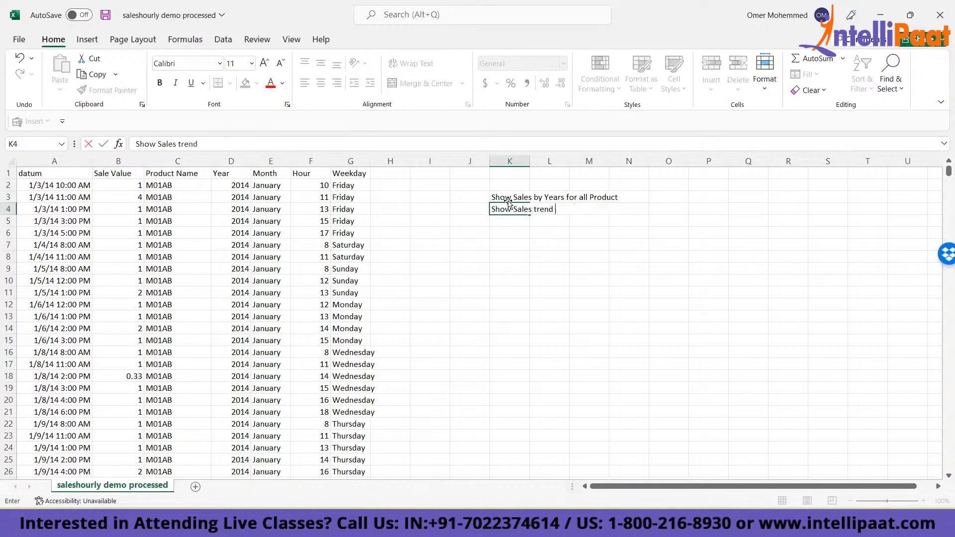
type("by Days")
key("Right")
key("Left")
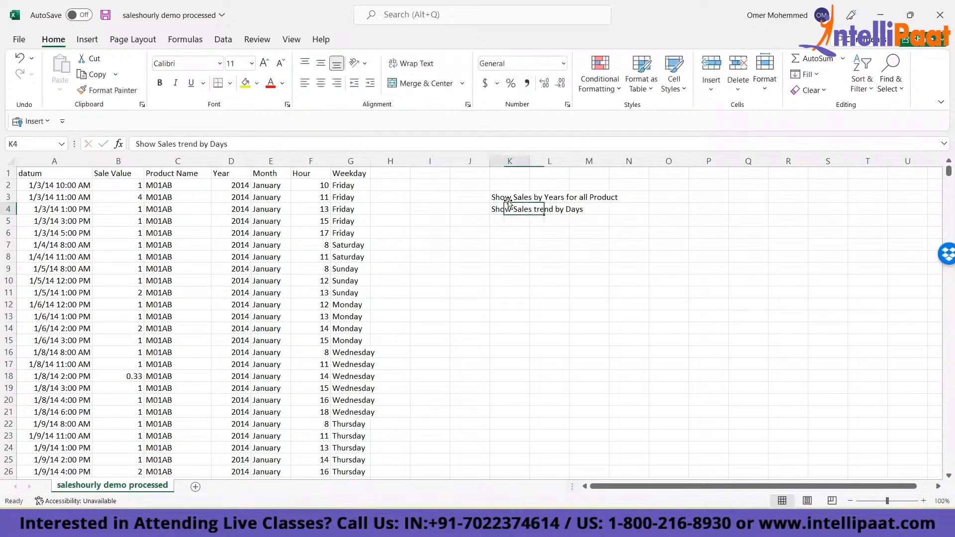
- Edit the question in K4 to read "Show Sales trend by WeekDays"
key("F2")
key("Left")
key("Left")
key("Left")
key("Left")
type("Week")
key("Tab")
key("shift+Tab")
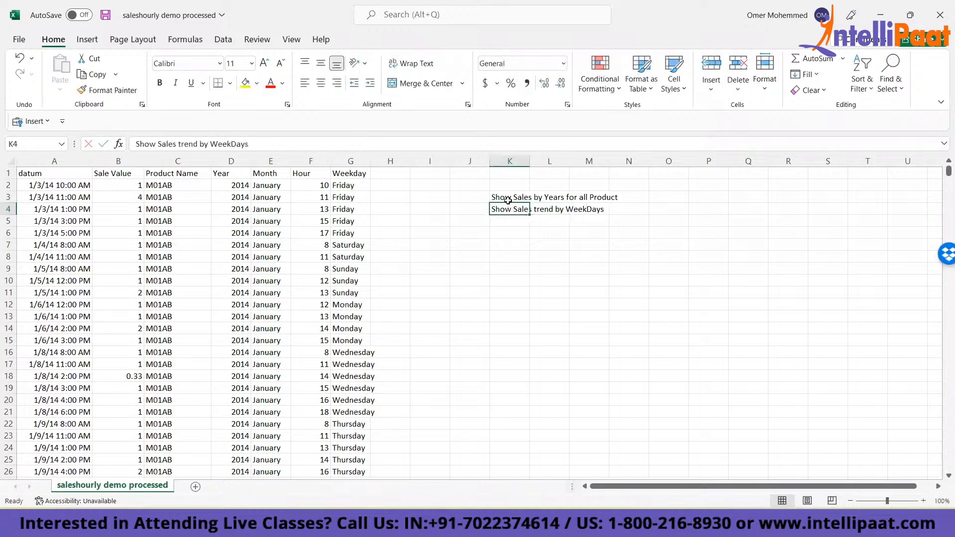
- Copy the K4 question into K5 and change it to "Show Sales trend by Months"
key("Down")
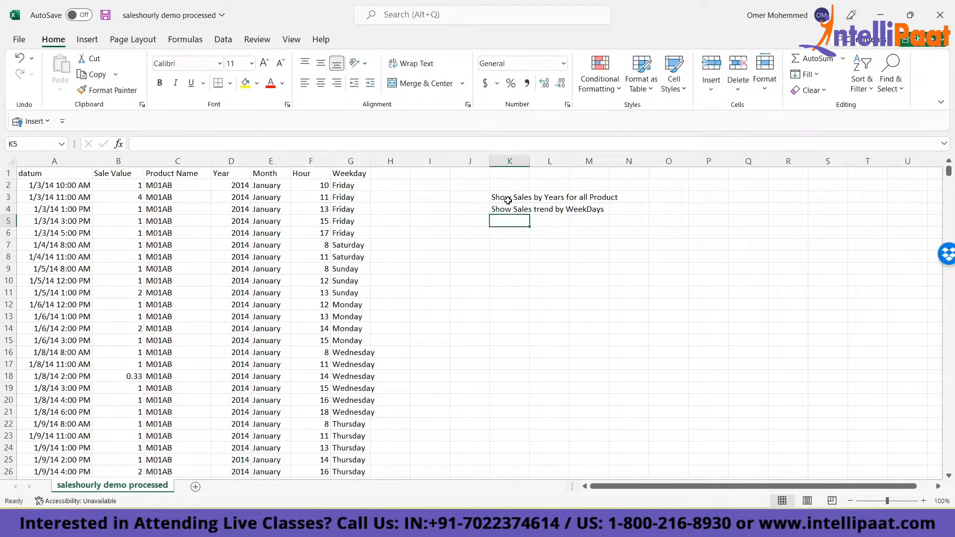
key("Up")
key("ctrl+c")
key("Down")
key("ctrl+v")
key("Escape")
key("F2")
key("ctrl+shift+Left")
type("Months")
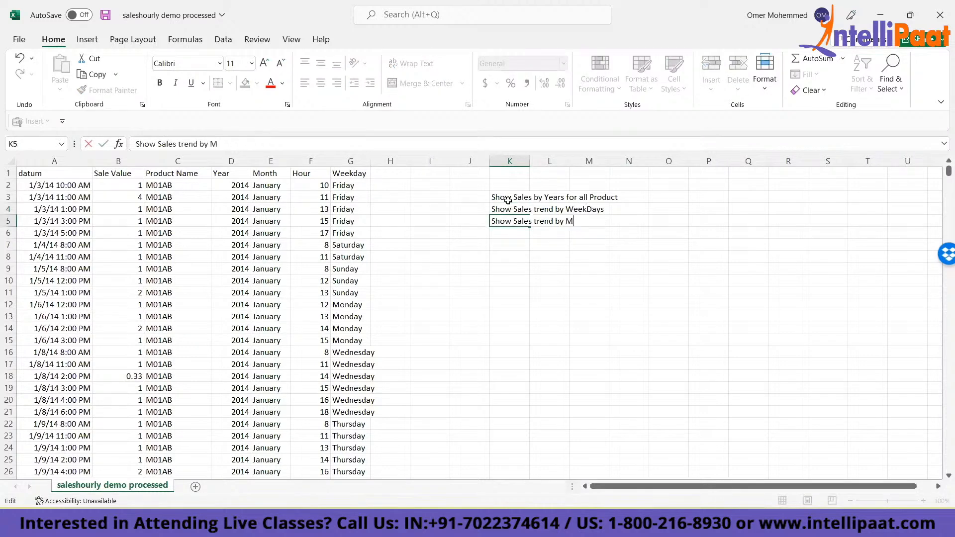
key("ctrl+Return")
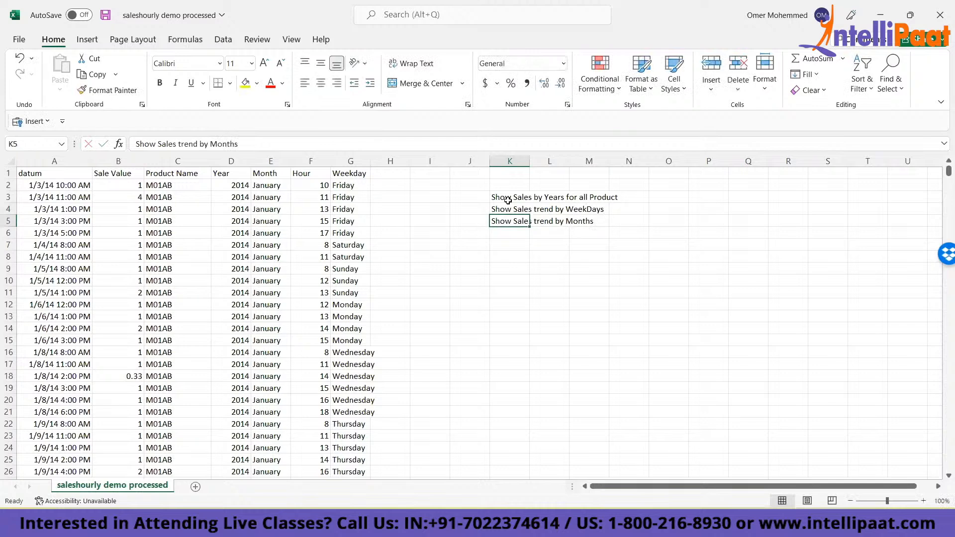
- Enter the question "Compare two products and their sales across years" in K6
key("Down")
type("Compare ")
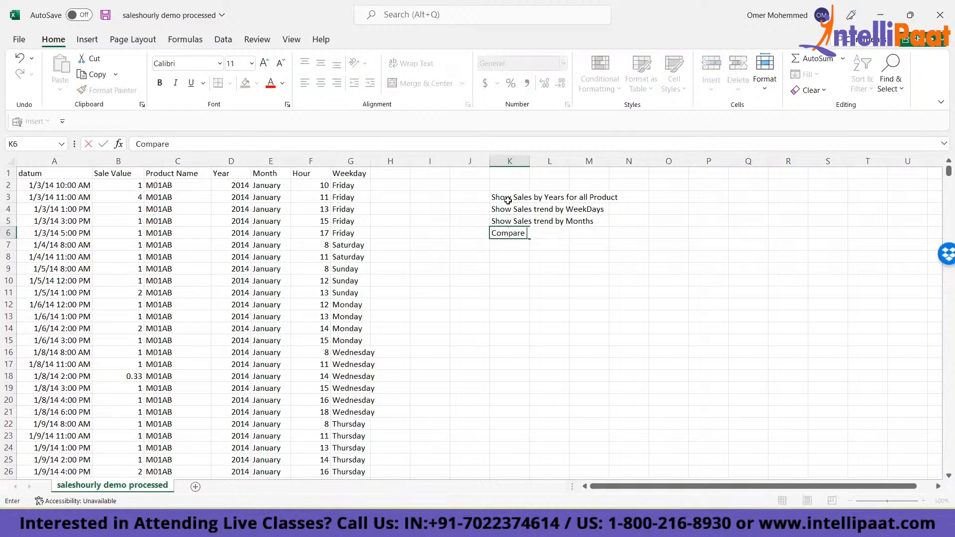
type("two products and their sales ")
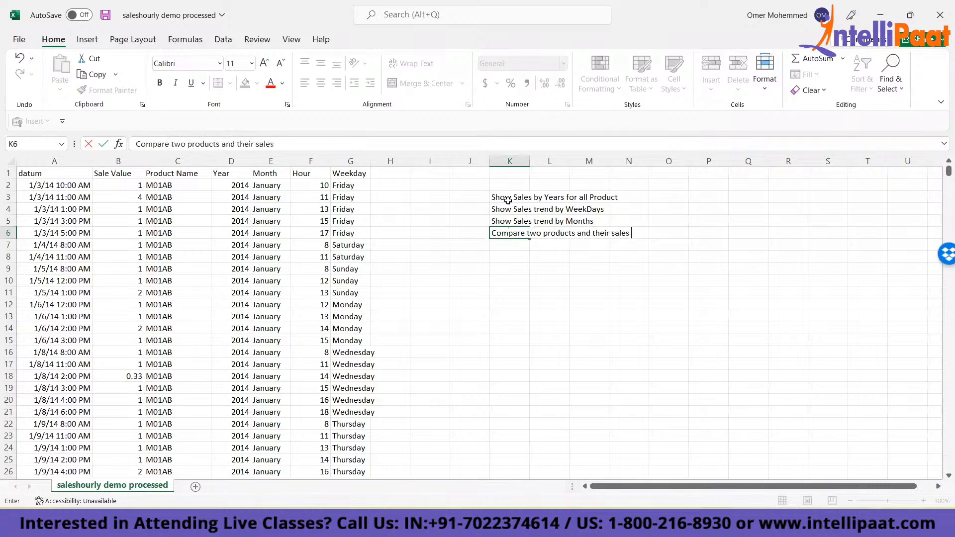
type("across years")
key("Tab")
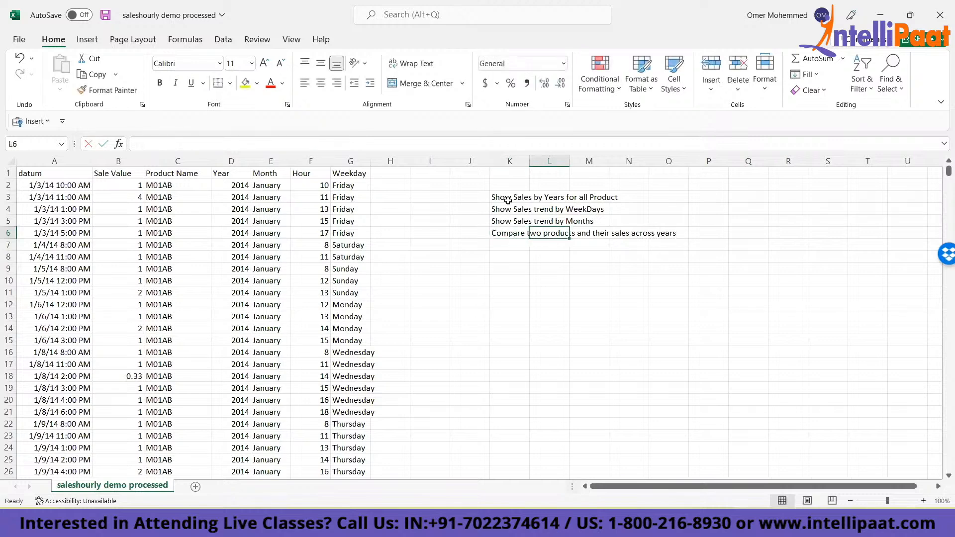
key("Left")
key("Left")
key("Right")
left_click(508, 200)
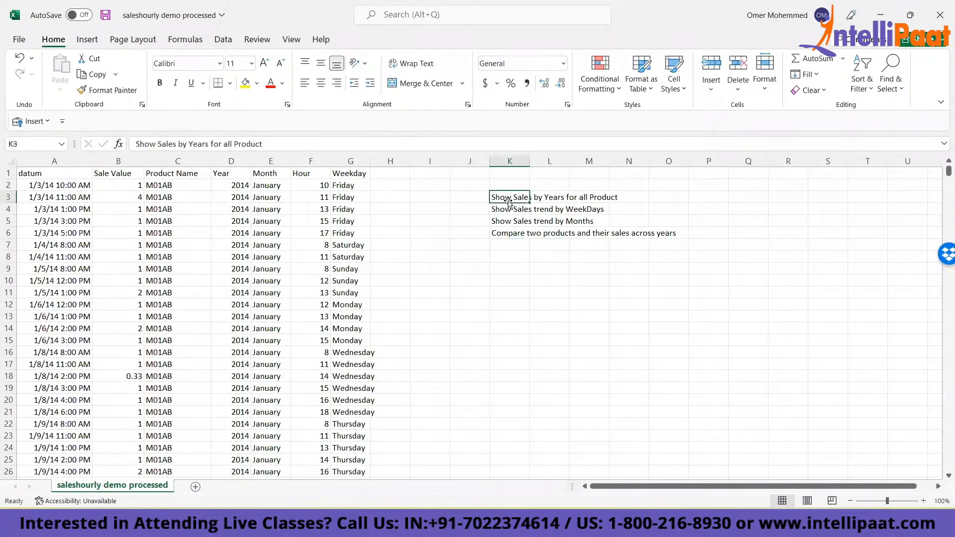
- Auto-fit column K's width to the analysis questions in K3:K6
key("ctrl+shift+Down")
key("alt+h")
key("o")
key("i")
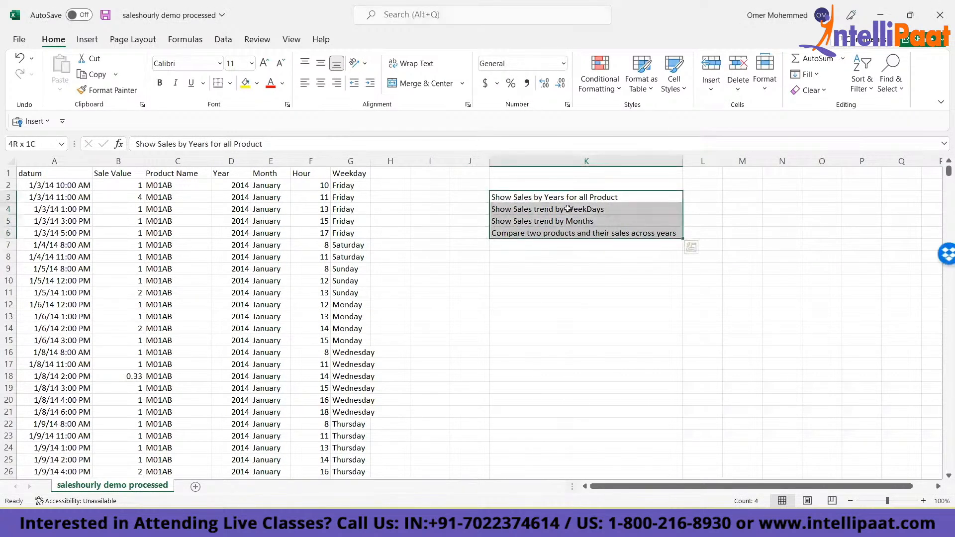
left_click(521, 208)
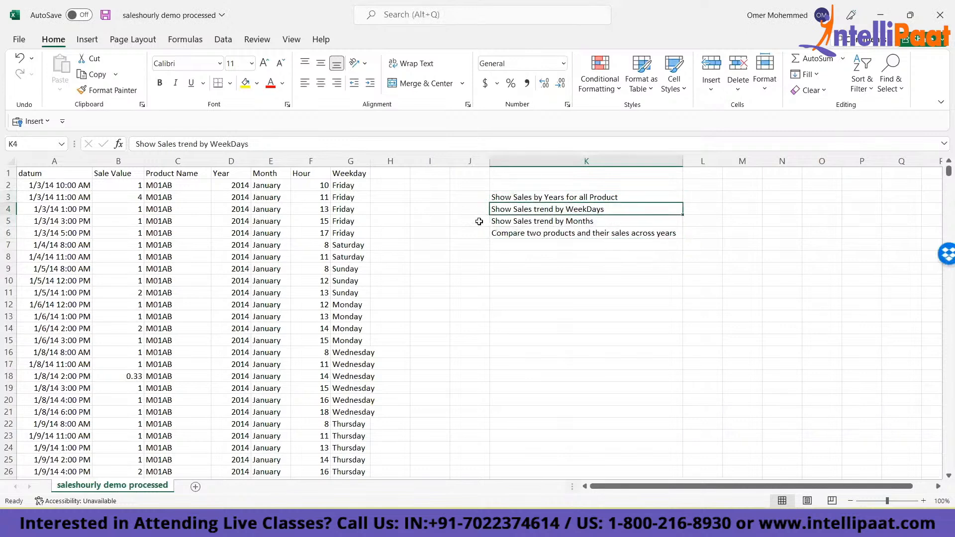
- Convert the whole sales dataset in columns A to G, from datum to Weekday, to static values in place
left_click(351, 172)
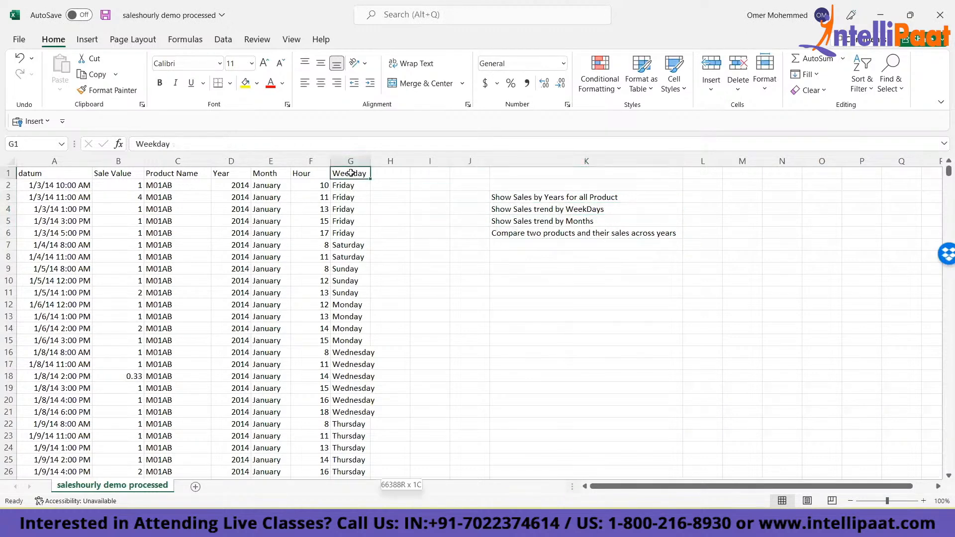
key("ctrl+shift+Down")
key("ctrl+shift+Left")
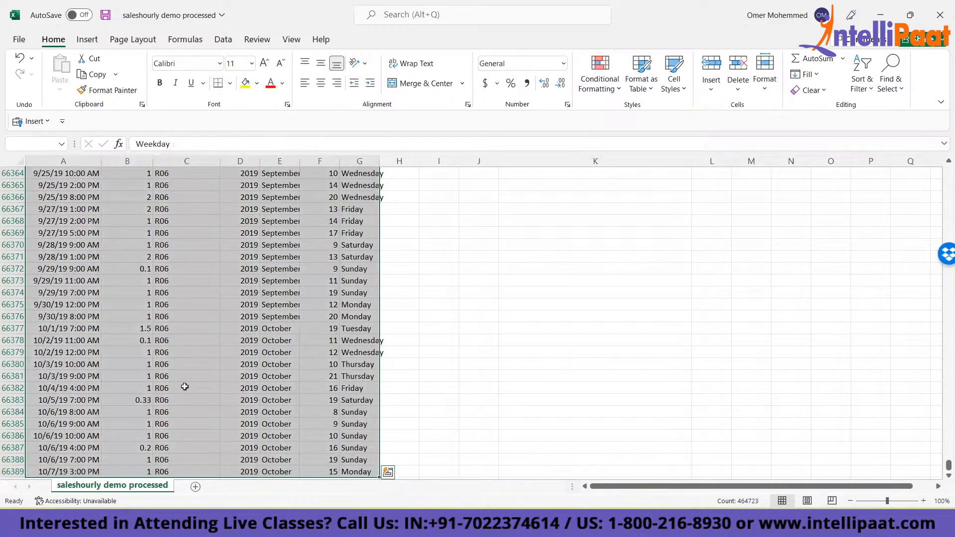
key("ctrl+c")
key("ctrl+alt+v")
key("v")
key("Return")
- Insert a PivotChart with a PivotTable from the sales data on a new worksheet
key("alt+n")
key("v")
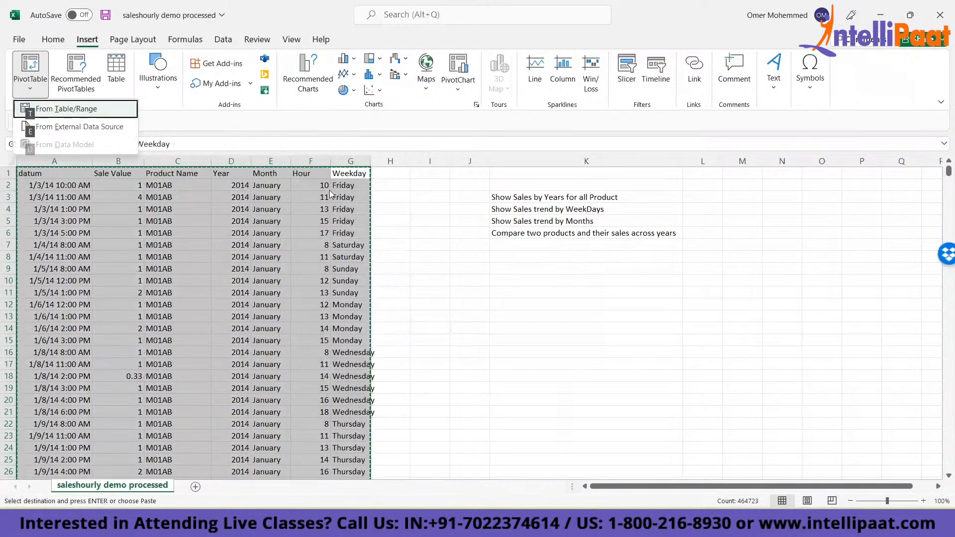
left_click(456, 92)
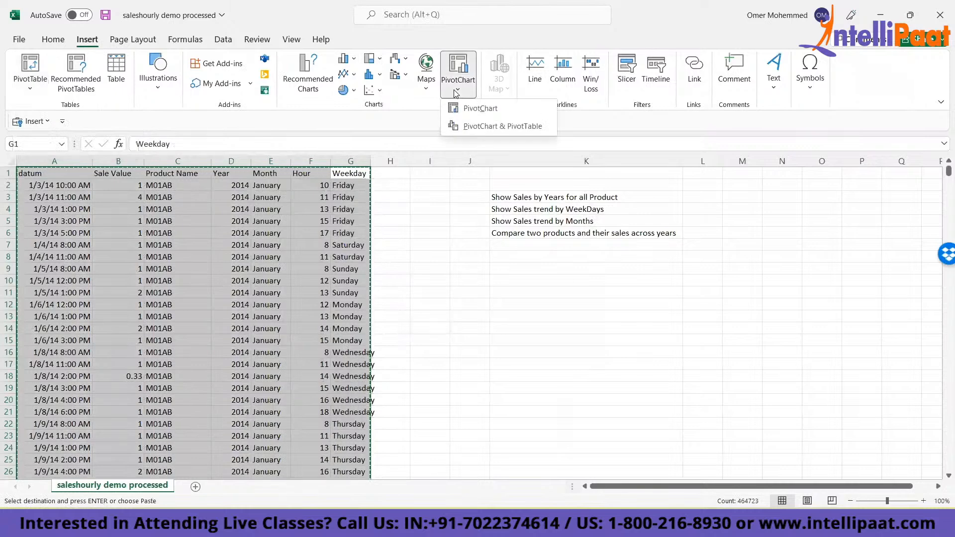
left_click(479, 124)
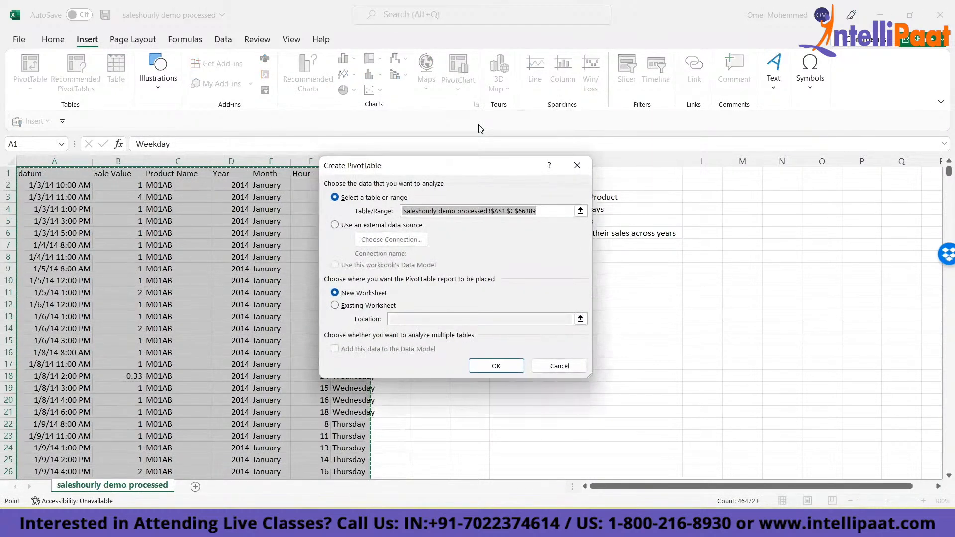
key("Return")
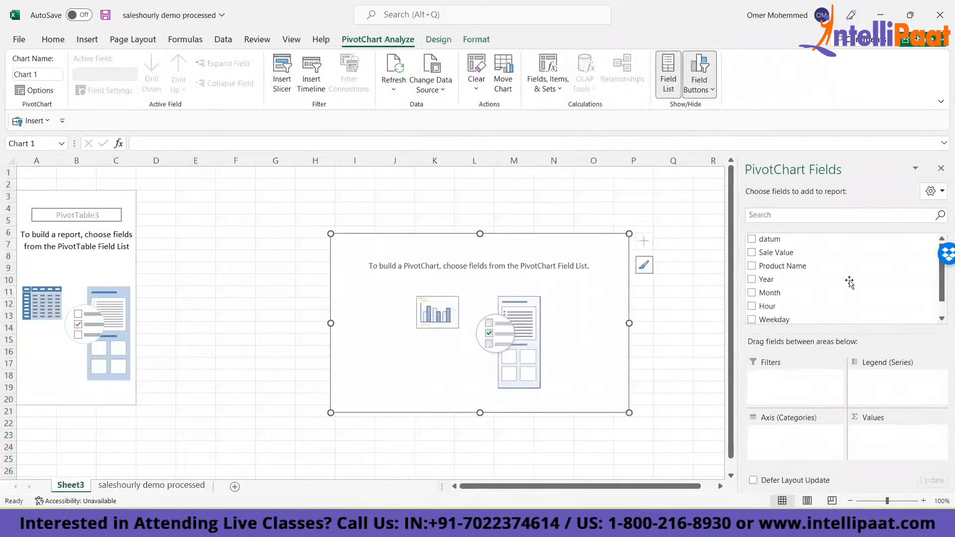
- Build the PivotChart with Year as the axis category and Sale Value in the values area
left_click(161, 487)
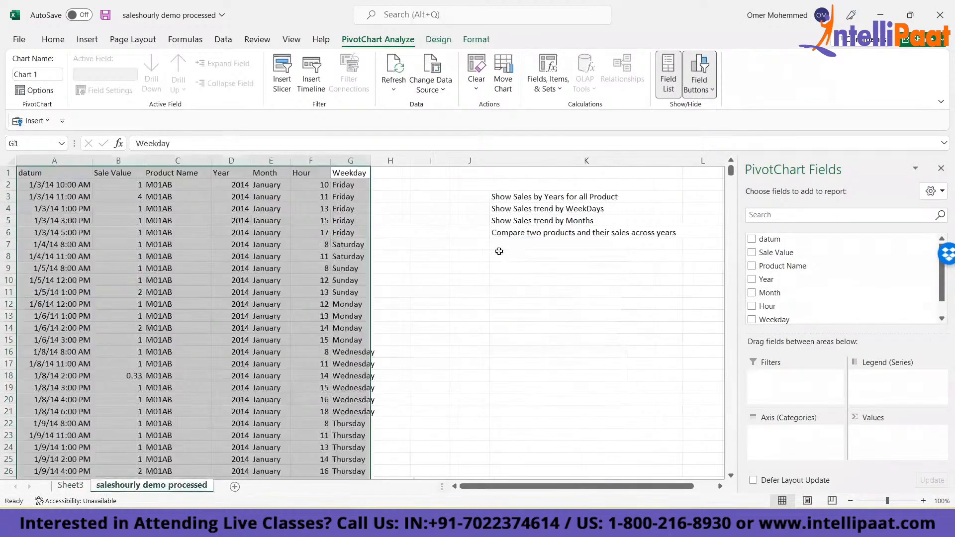
left_click(74, 486)
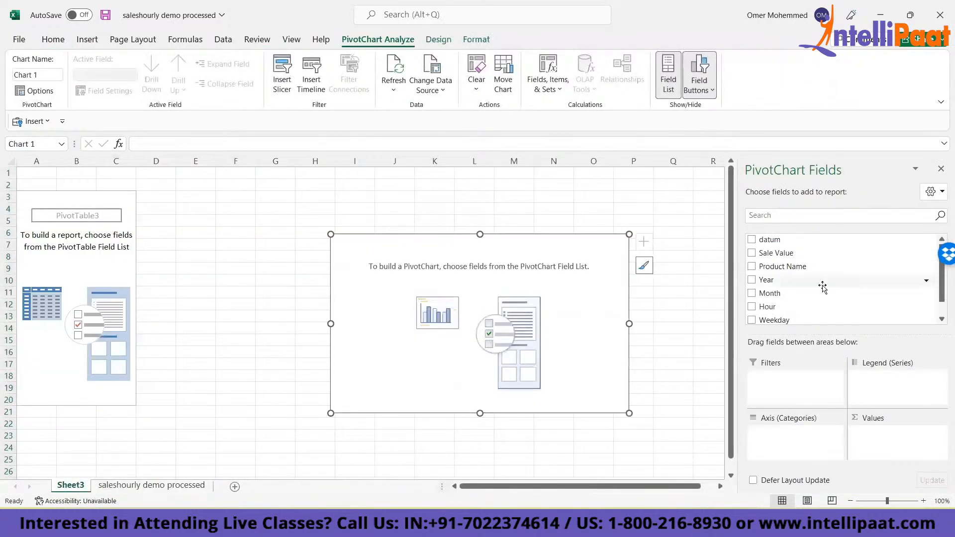
left_click_drag(765, 282, 782, 439)
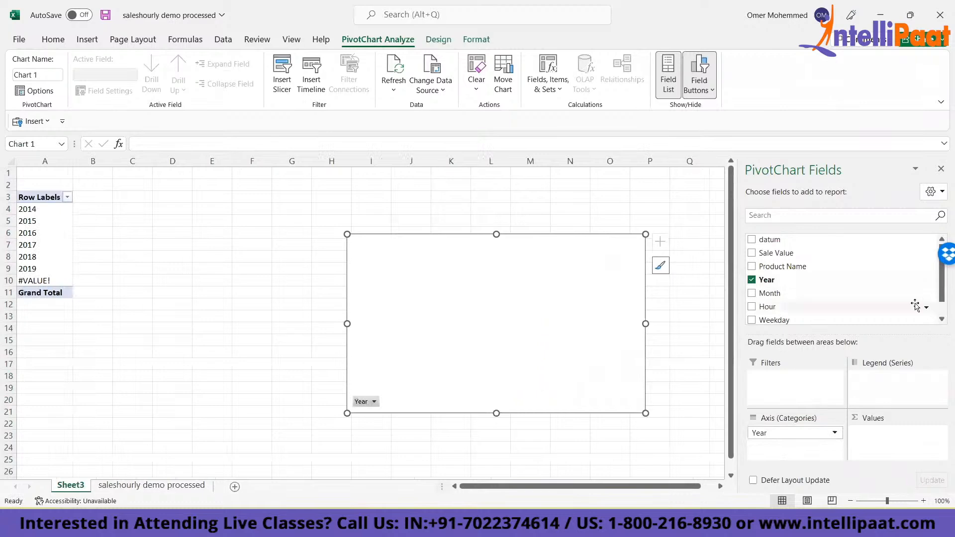
left_click_drag(784, 253, 878, 436)
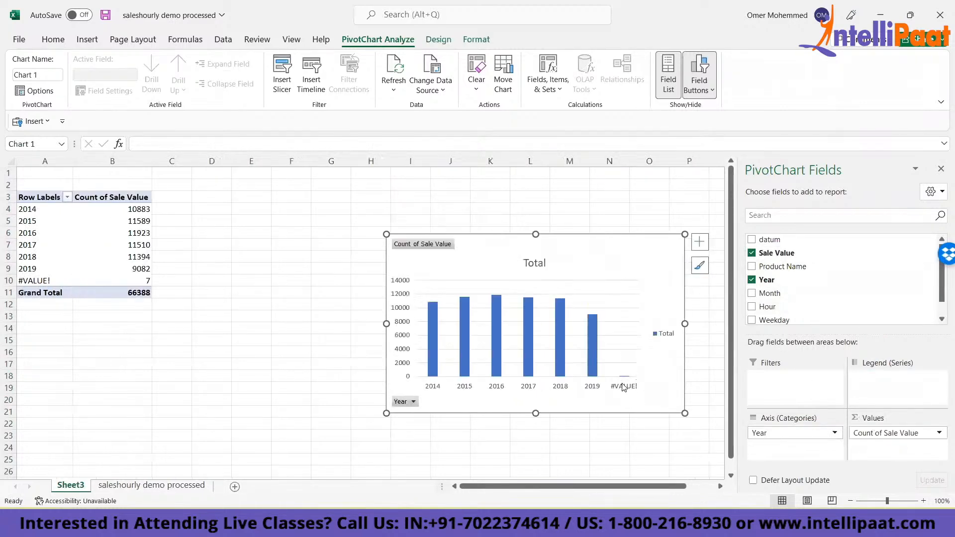
- Examine the #VALUE! category in the pivot report and the end of the datum column in the source data
left_click(623, 387)
left_click(128, 486)
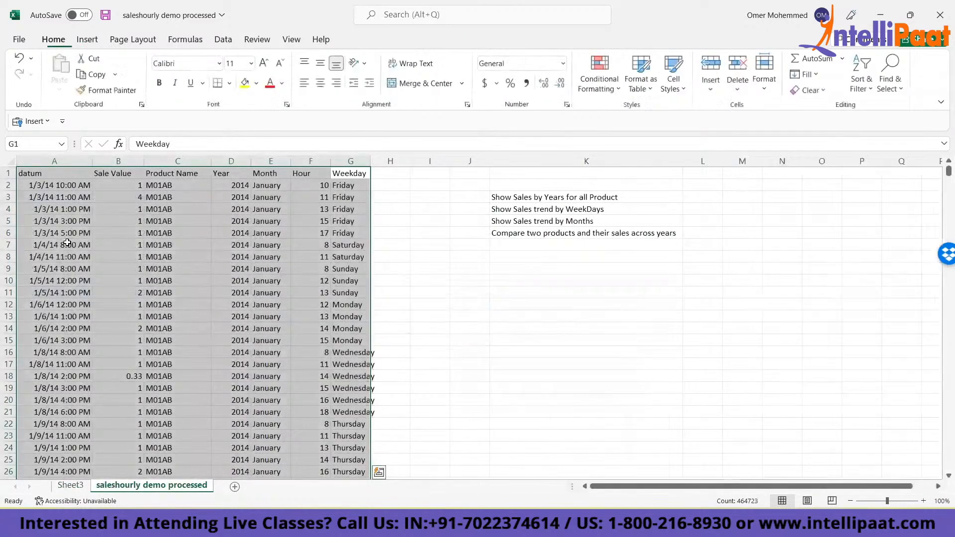
left_click(67, 243)
key("ctrl+Down")
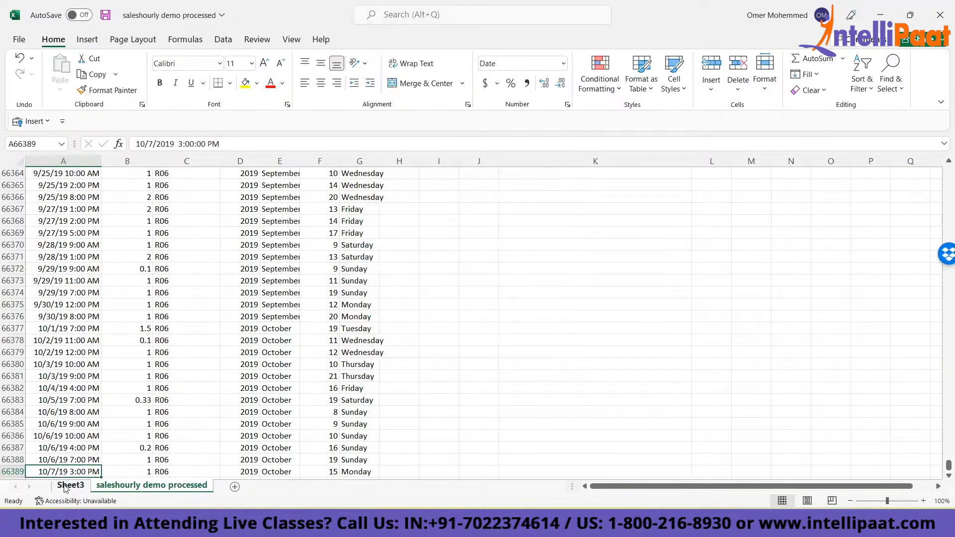
key("ctrl+Page_Up")
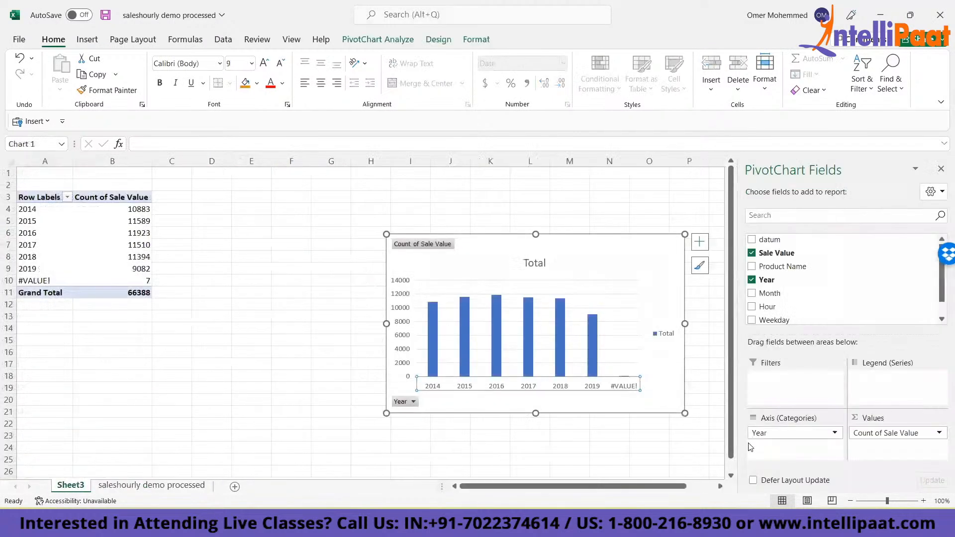
left_click(22, 280)
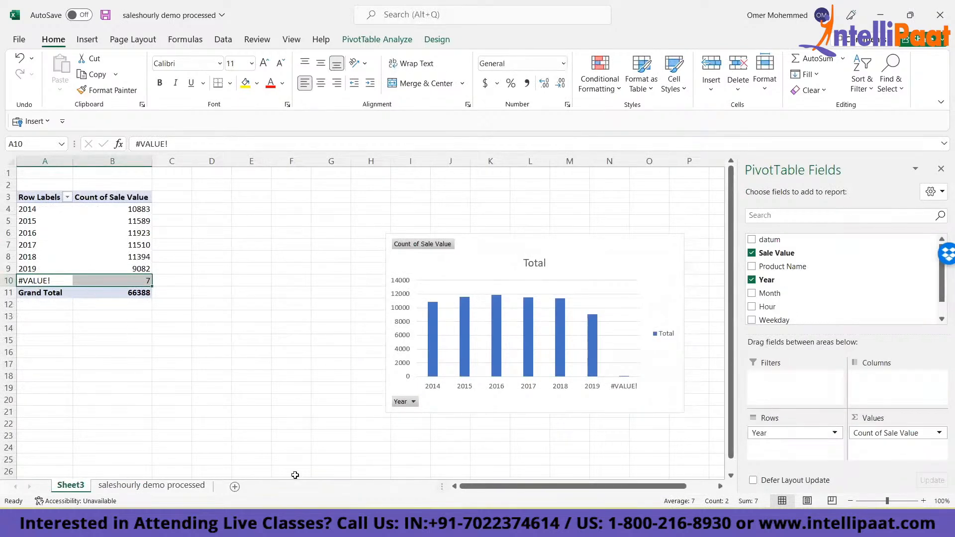
- Search the sales data sheet for formula cells containing errors using Go To Special, with only Errors ticked under Formulas
left_click(159, 485)
left_click(91, 342)
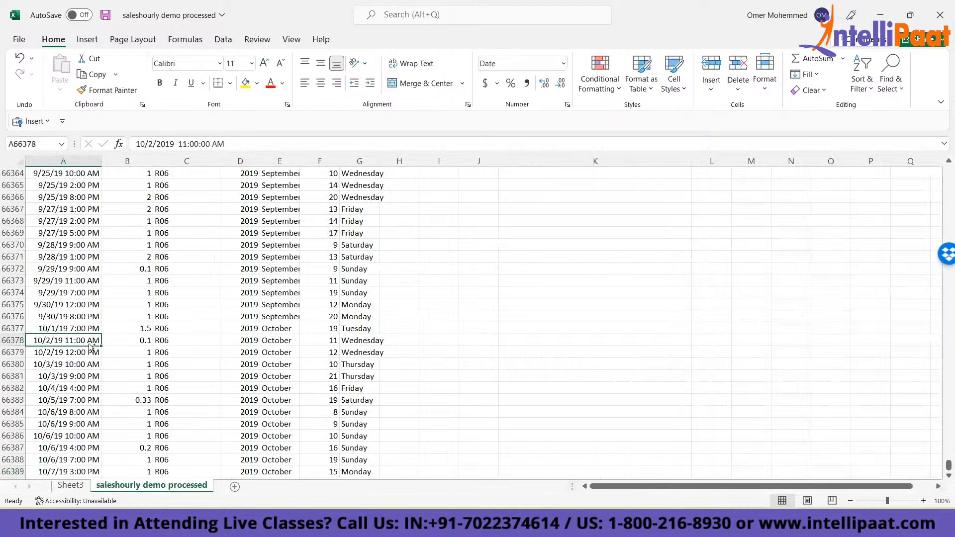
key("ctrl+g")
key("alt+s")
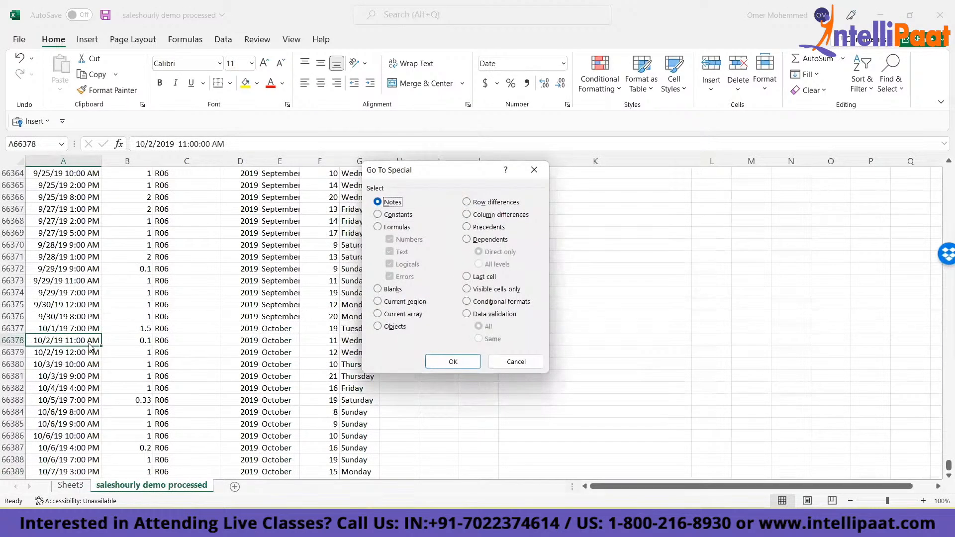
key("alt+f")
key("alt+u")
key("alt+x")
key("alt+g")
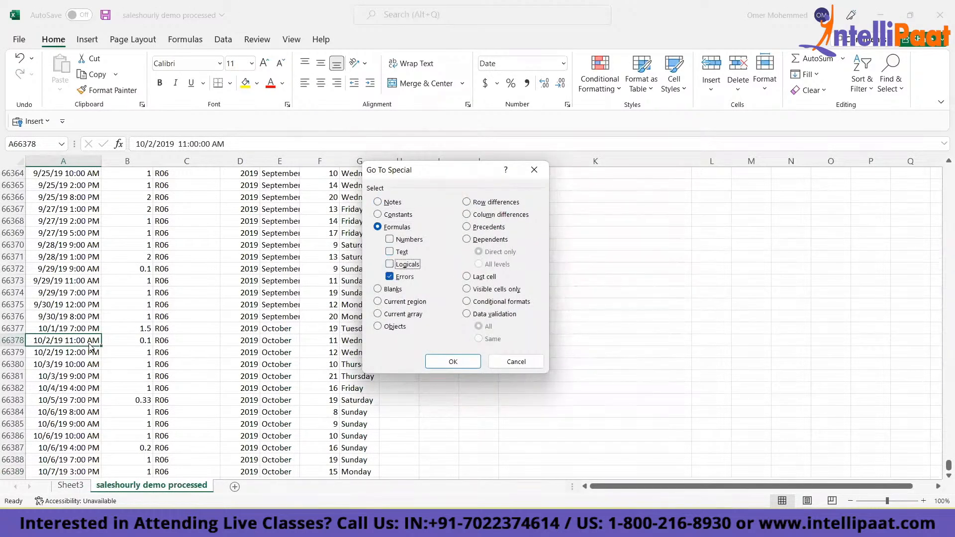
key("Return")
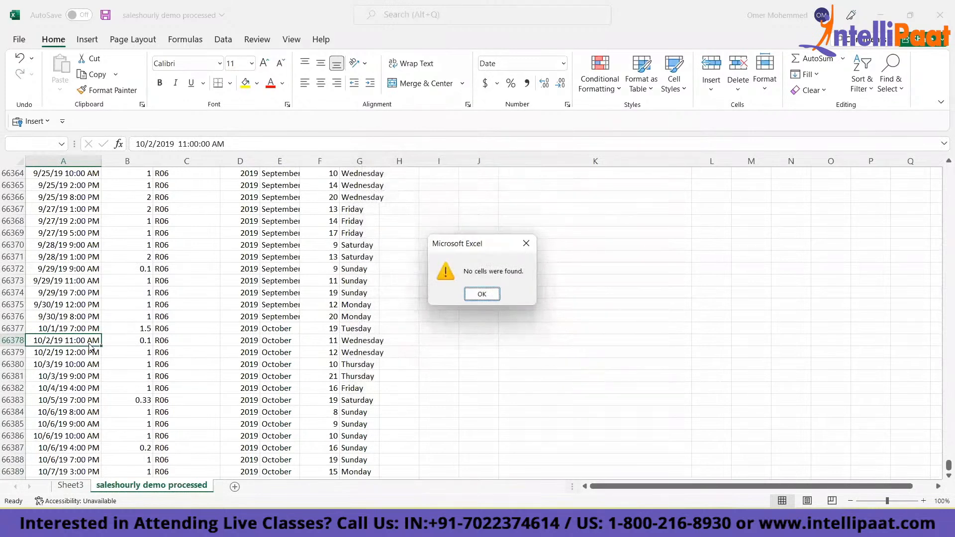
key("Return")
- Check the end and the first rows of the datum column for irregular entries
key("ctrl+Down")
key("Down")
key("Up")
key("ctrl+Up")
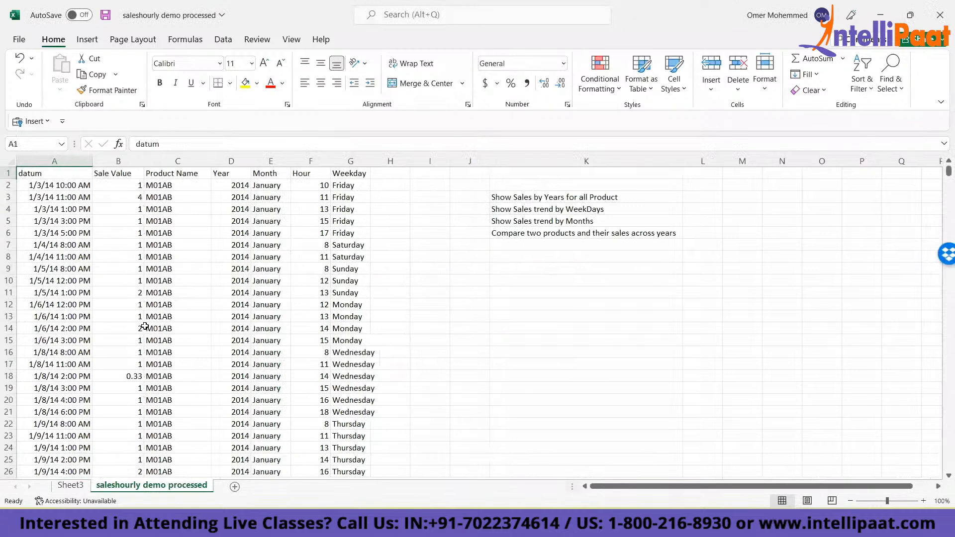
left_click(62, 254)
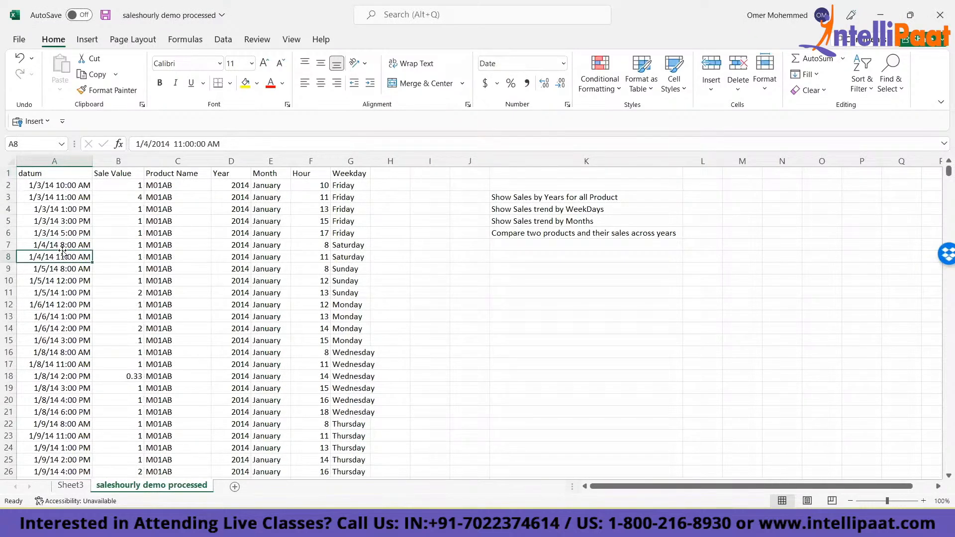
key("Down")
key("Up")
key("Up")
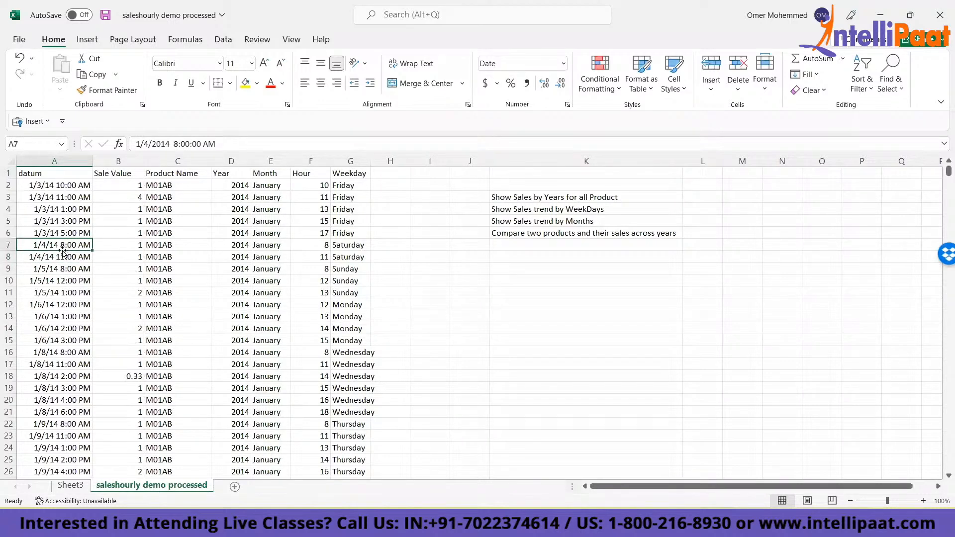
- Add filters to the header row A1:G1 and review the datum column's filter list
key("ctrl+Home")
key("ctrl+shift+Right")
key("ctrl+shift+l")
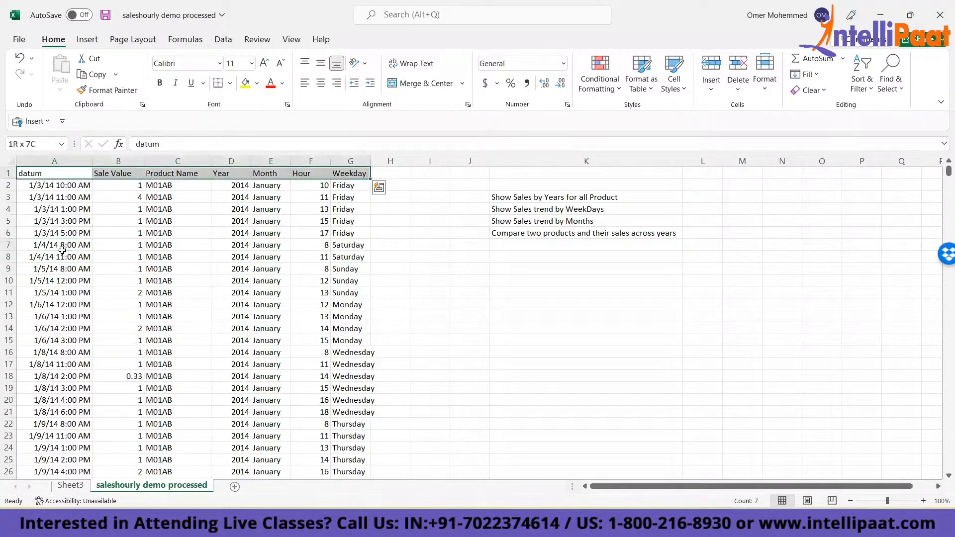
key("alt+Down")
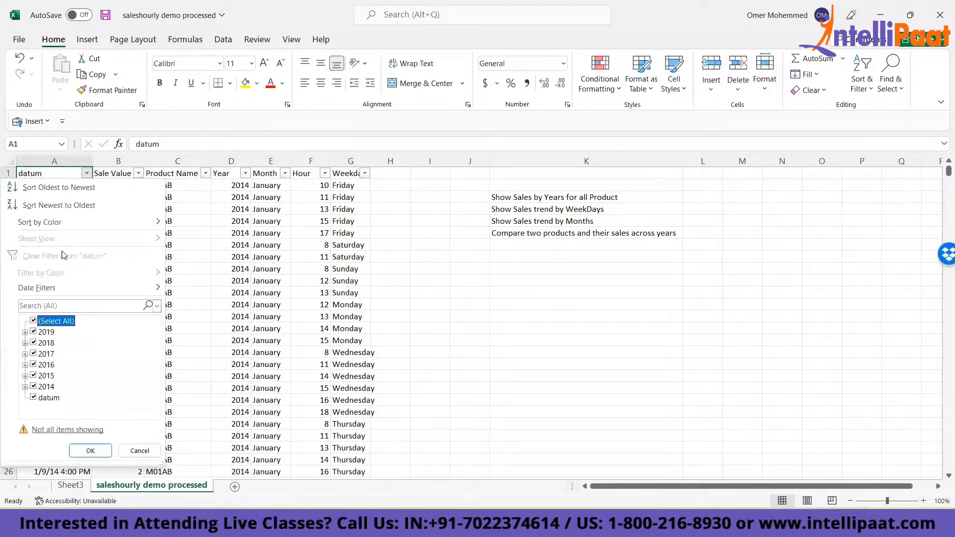
key("Escape")
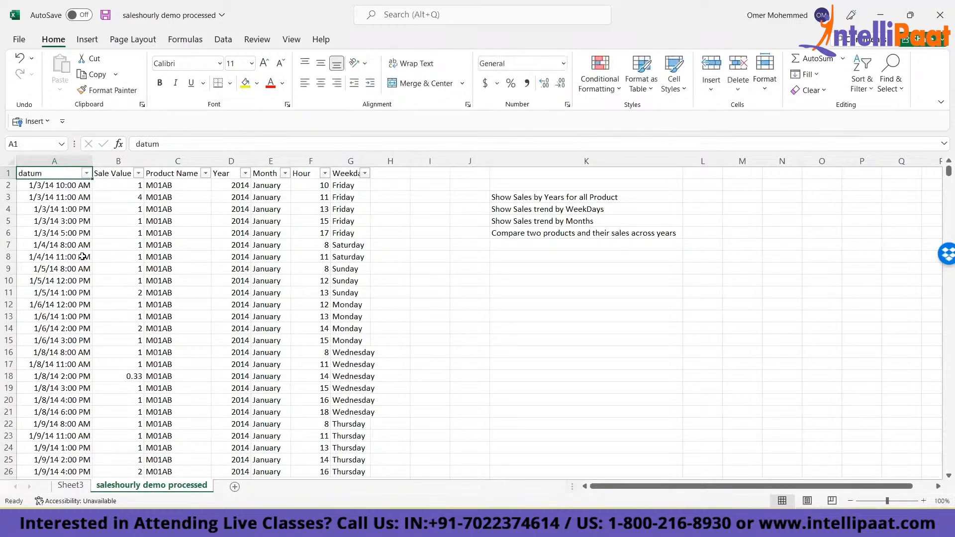
left_click(86, 173)
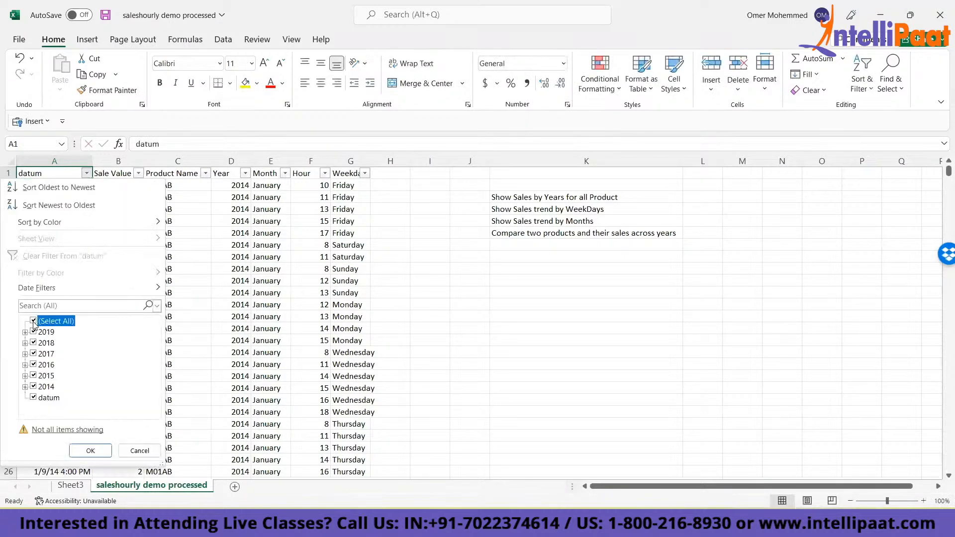
left_click(33, 320)
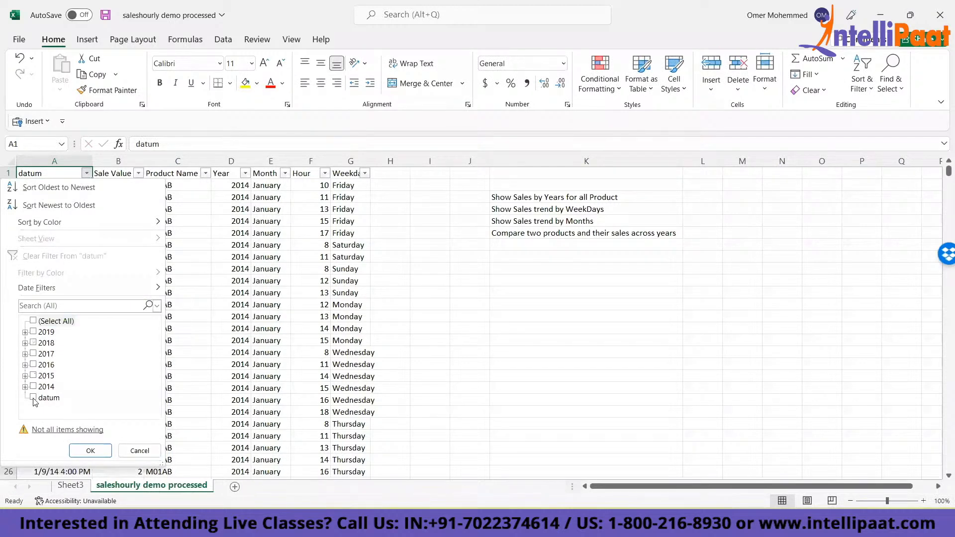
key("Escape")
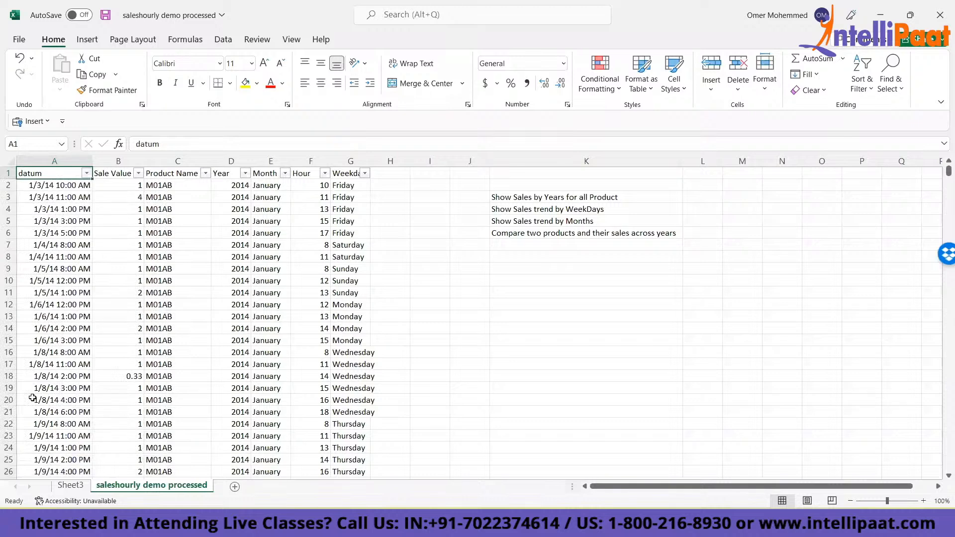
key("ctrl+Right")
key("ctrl+Left")
left_click(70, 486)
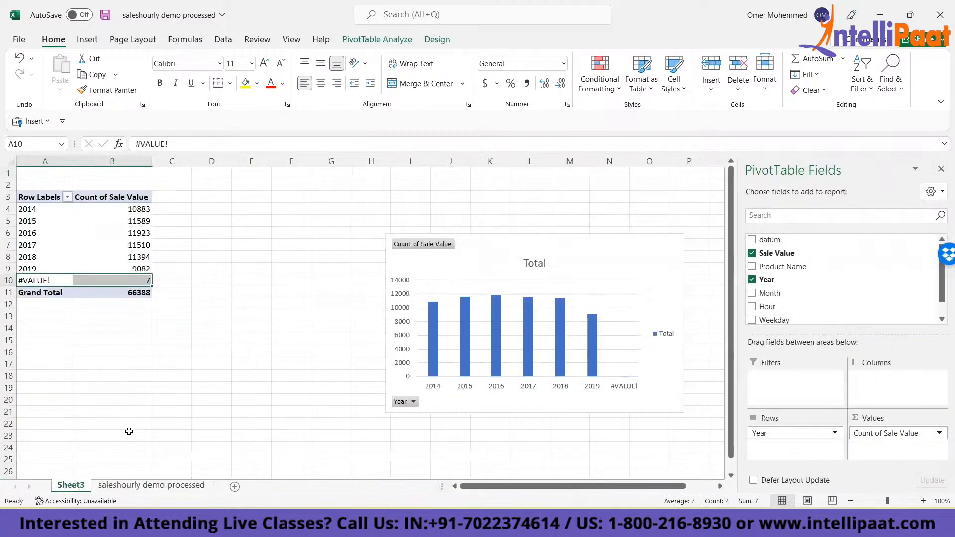
- Filter the datum column on the sales data sheet to show only rows containing the text "datum"
left_click(148, 485)
key("alt+Down")
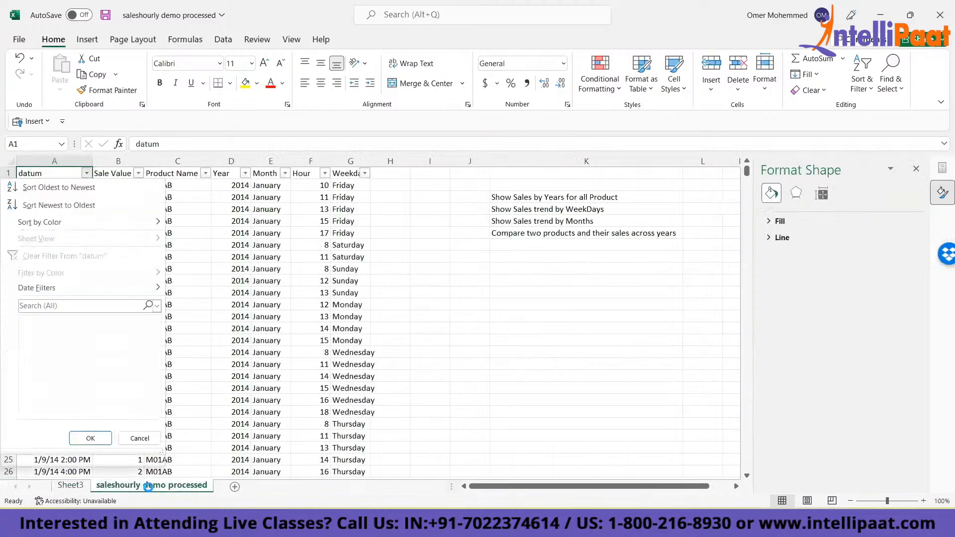
key("Return")
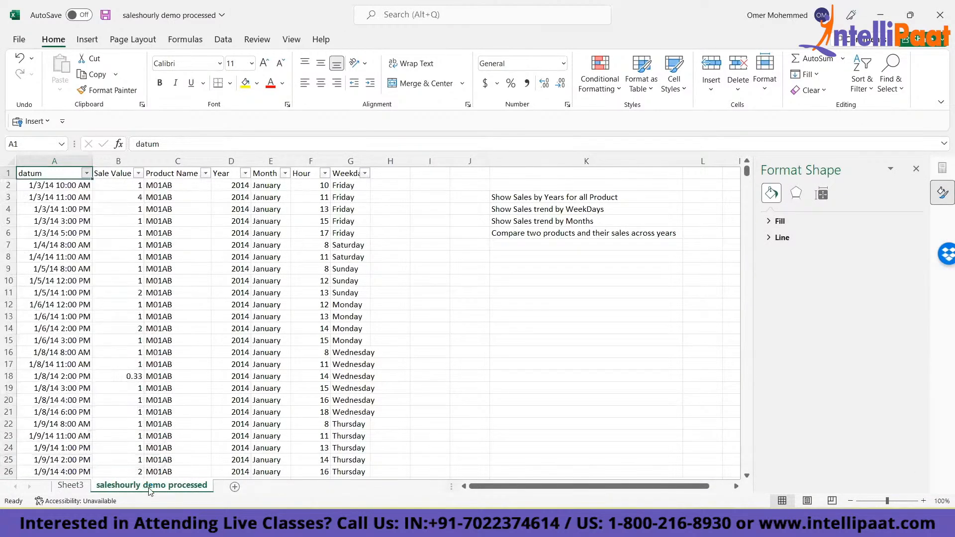
- Delete all the filtered rows that repeat the "datum" header text
key("Down")
key("ctrl+shift+Down")
key("shift+space")
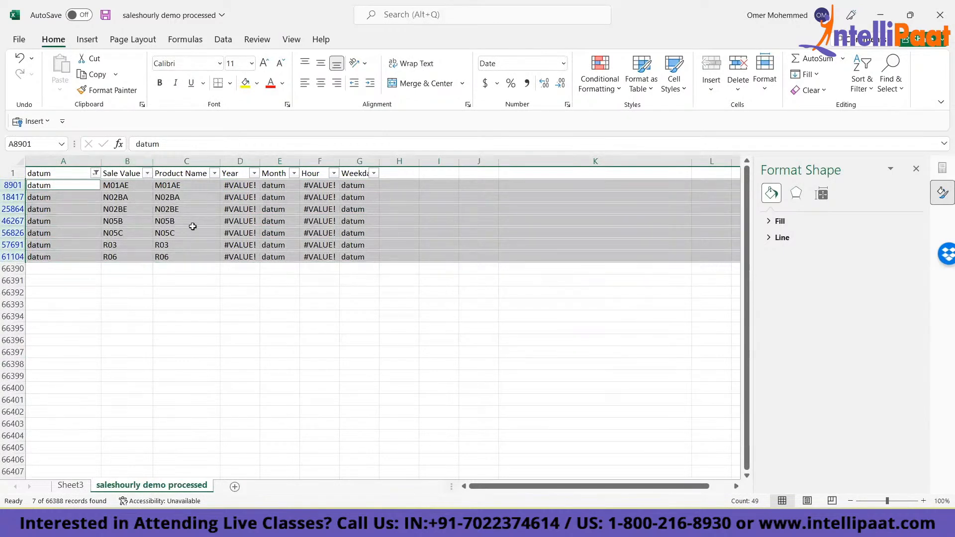
key("ctrl+minus")
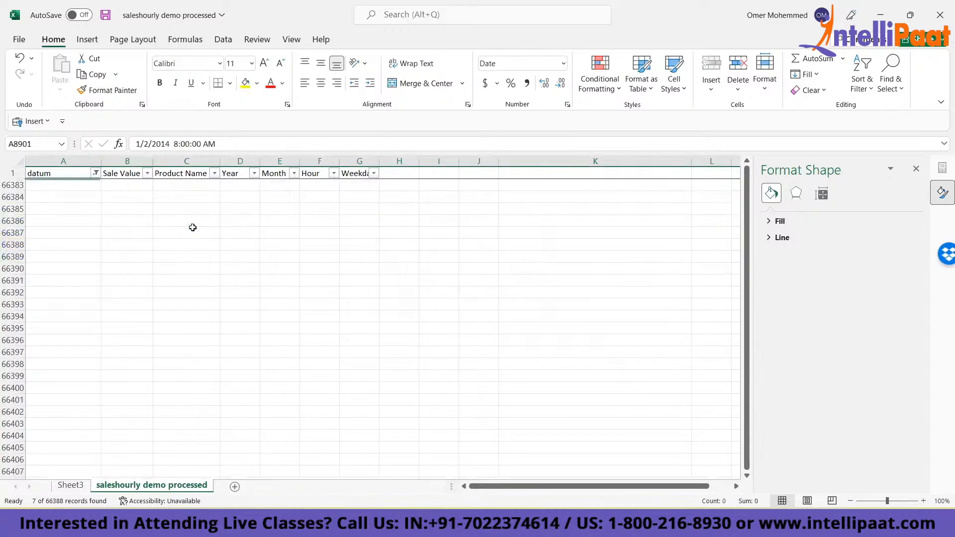
- Clear the filter from the datum column and recheck its filter list for leftover text entries
key("Up")
key("alt+Down")
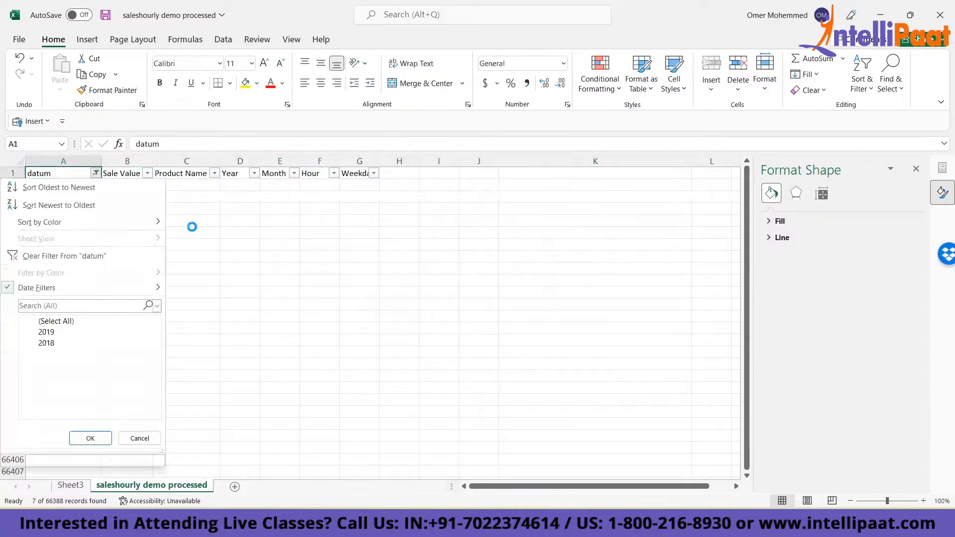
key("c")
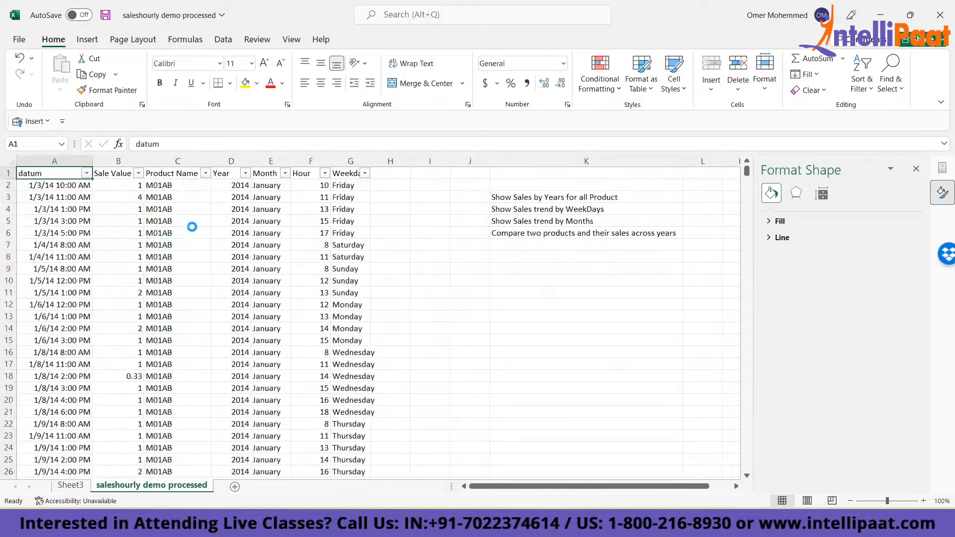
key("Down")
key("Up")
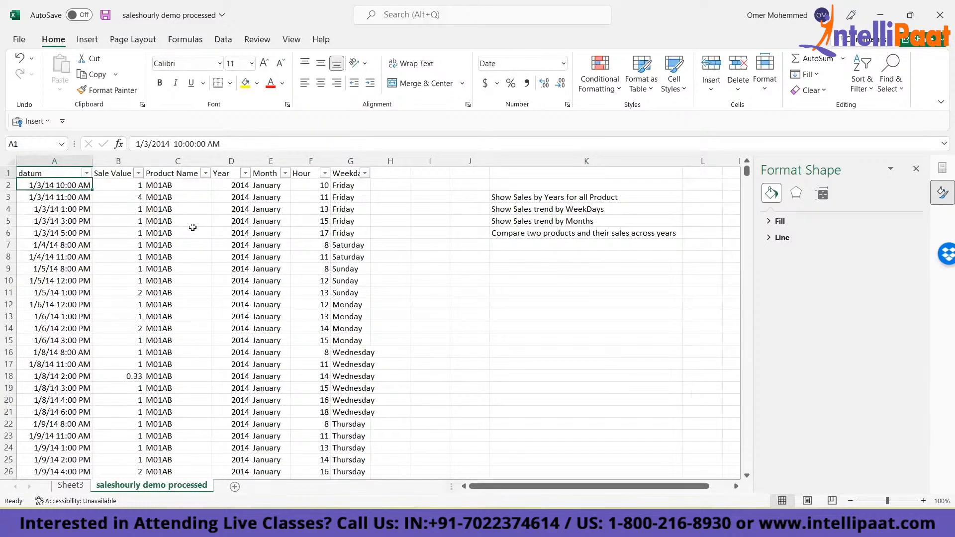
key("alt+Down")
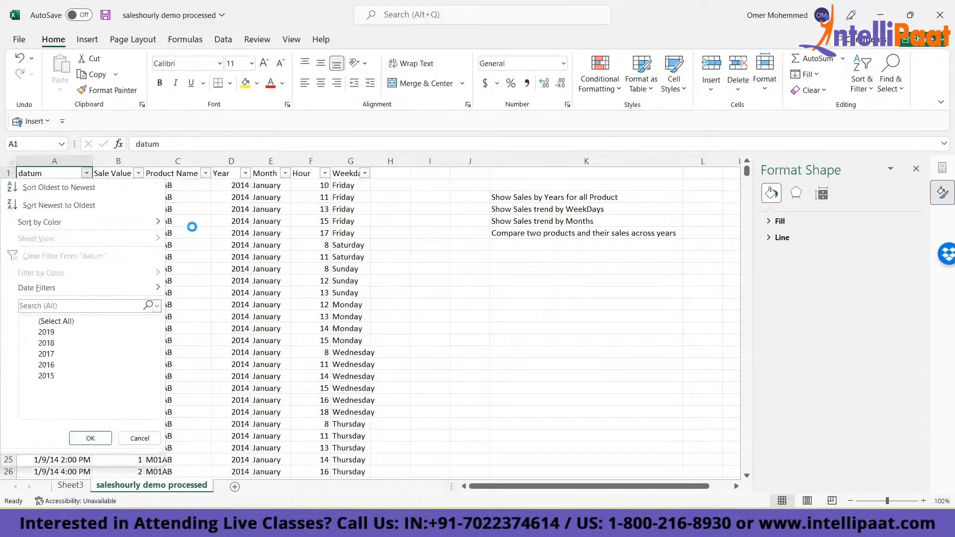
key("Escape")
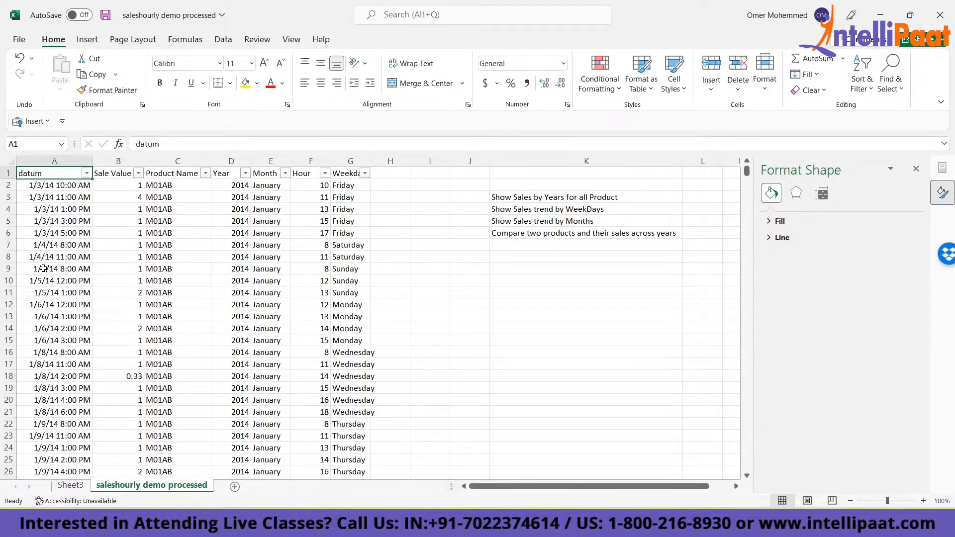
- Refresh all data connections so the yearly PivotTable and chart on Sheet3 use the cleaned sales data
left_click(64, 486)
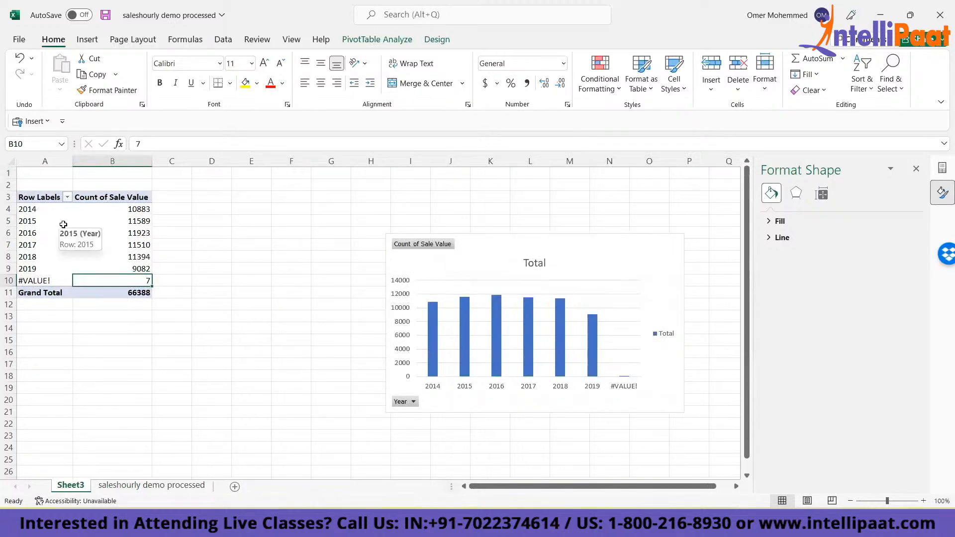
key("alt")
key("a")
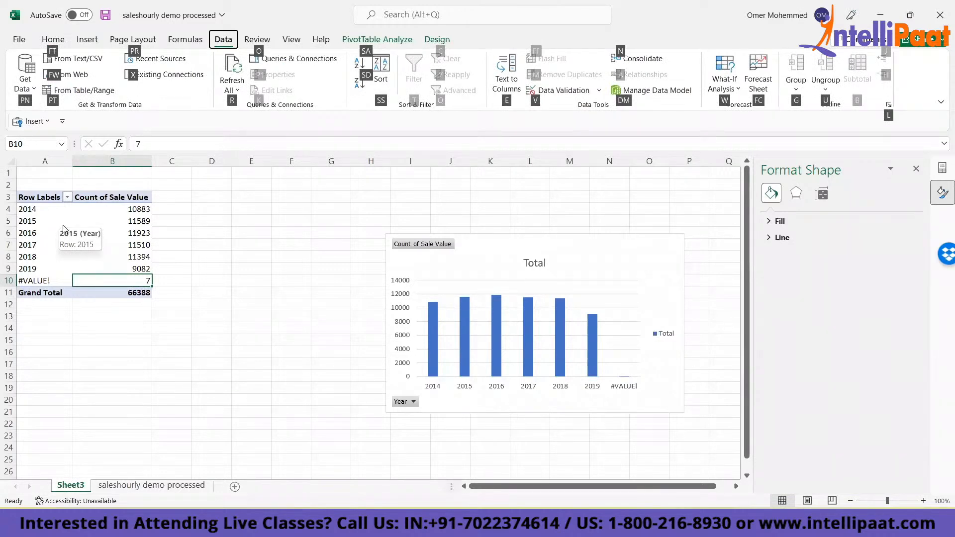
key("r")
key("a")
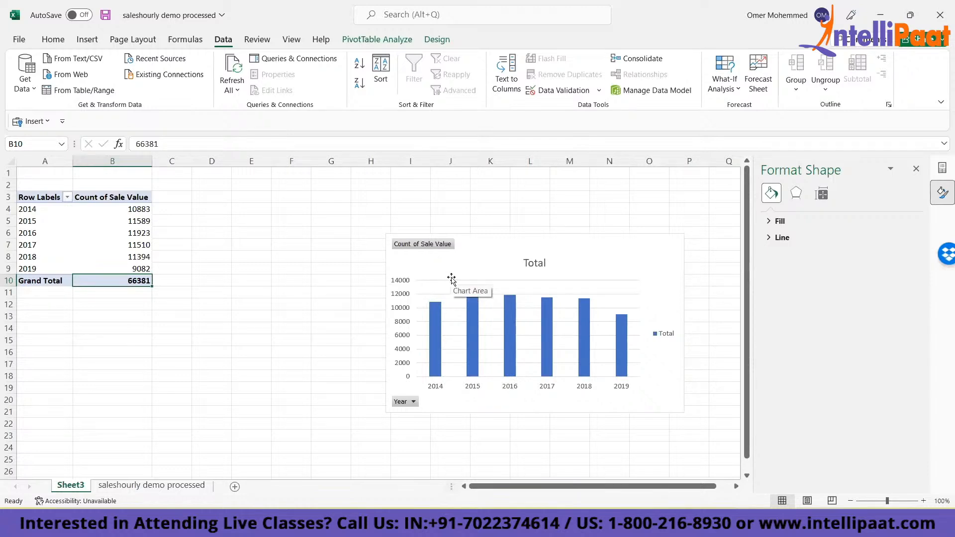
- Close the Format Shape pane and summarize the yearly PivotTable's Sale Value field by Sum
left_click(106, 222)
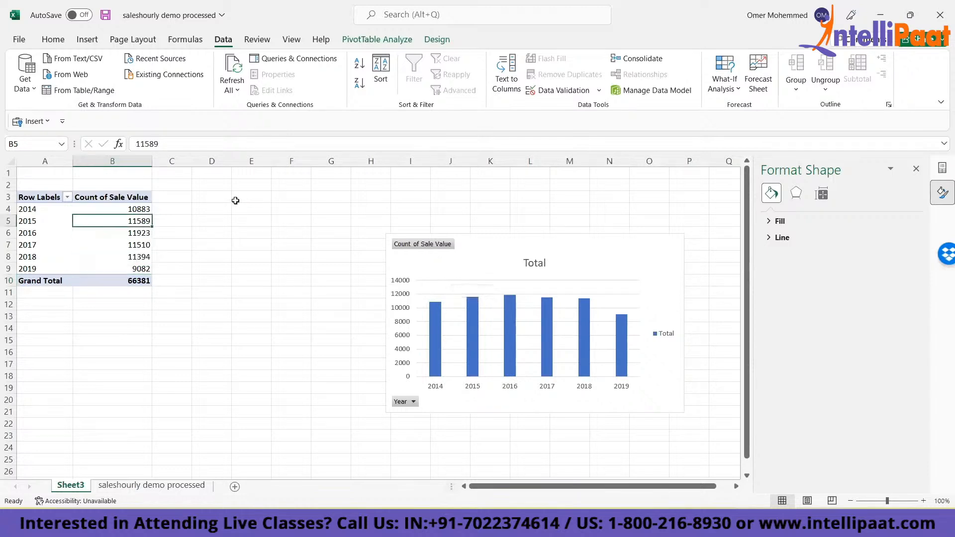
left_click(118, 196)
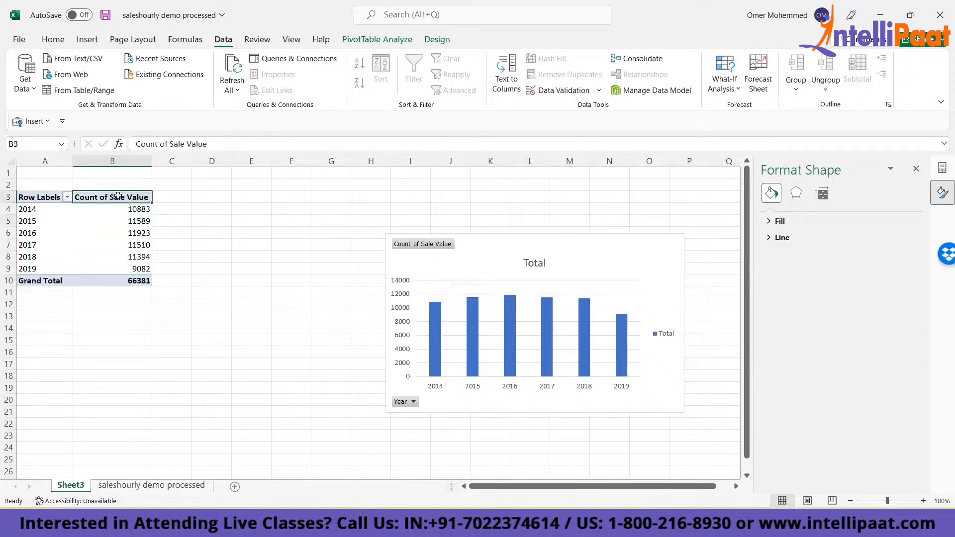
left_click(127, 246)
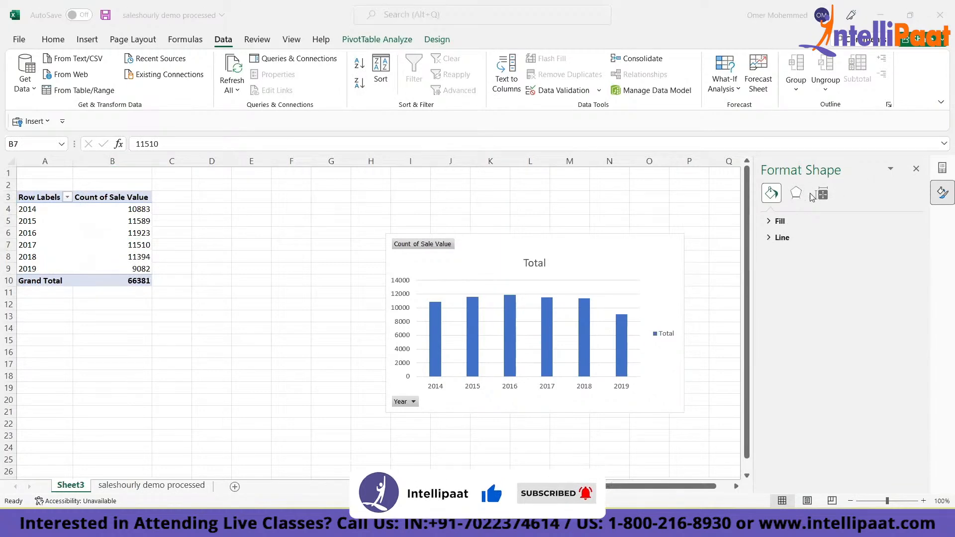
left_click(915, 169)
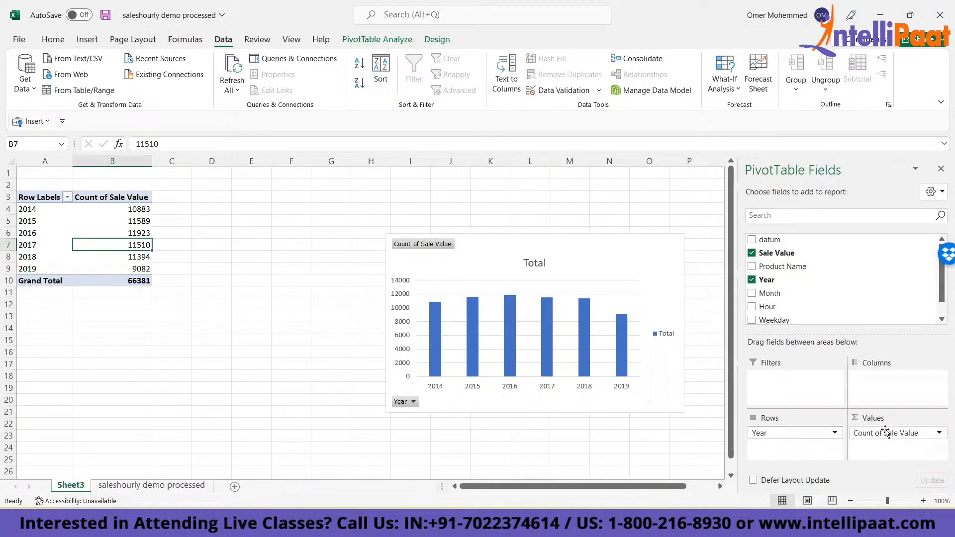
left_click(940, 433)
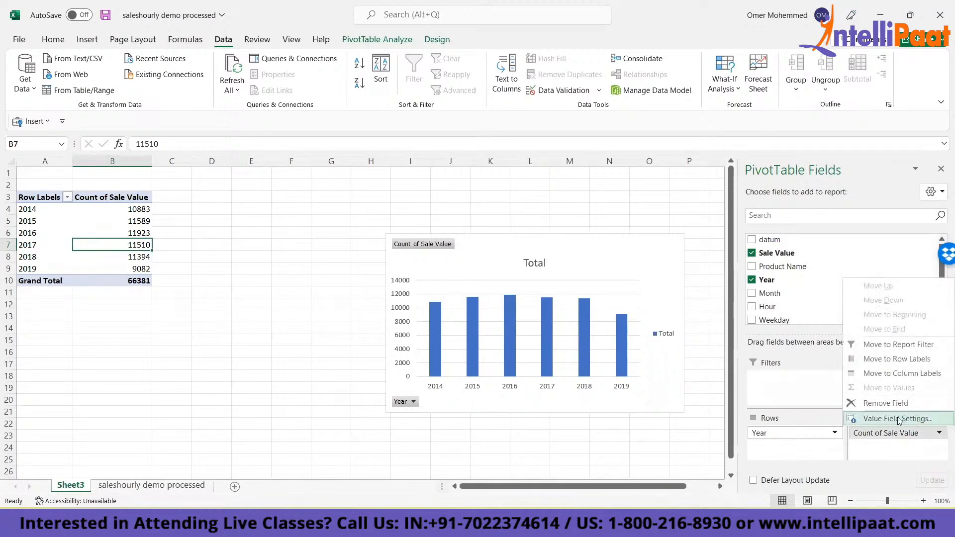
left_click(898, 419)
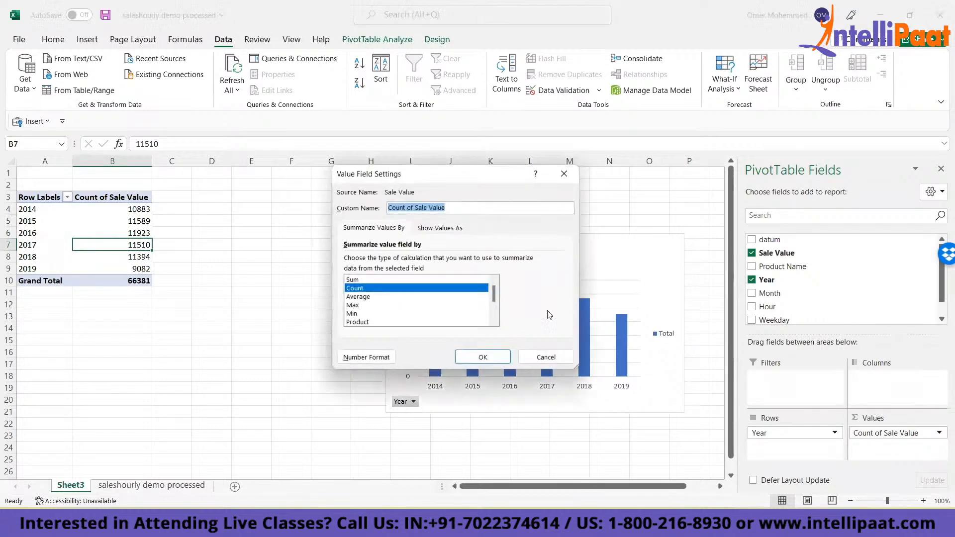
left_click(355, 280)
key("Return")
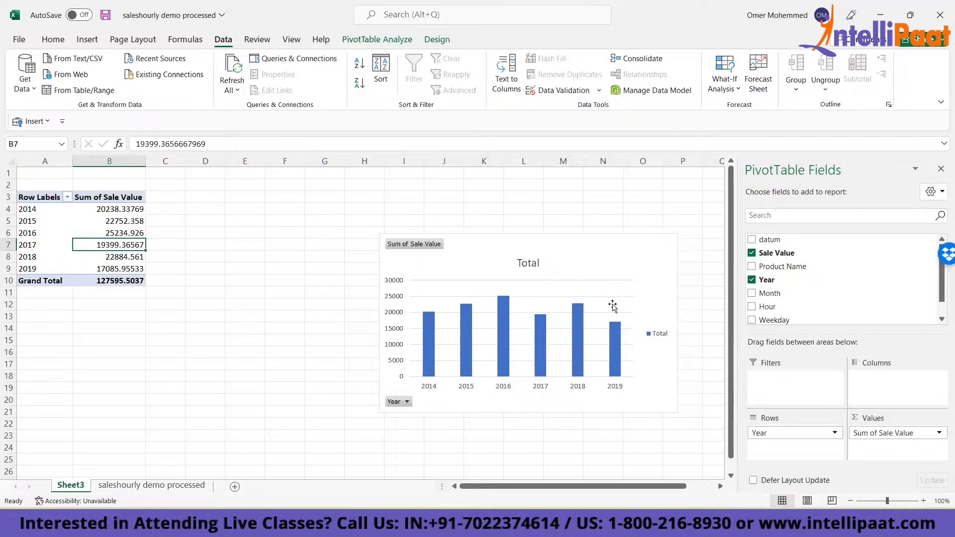
- Change the yearly sales PivotChart to the basic Line chart type
right_click(470, 294)
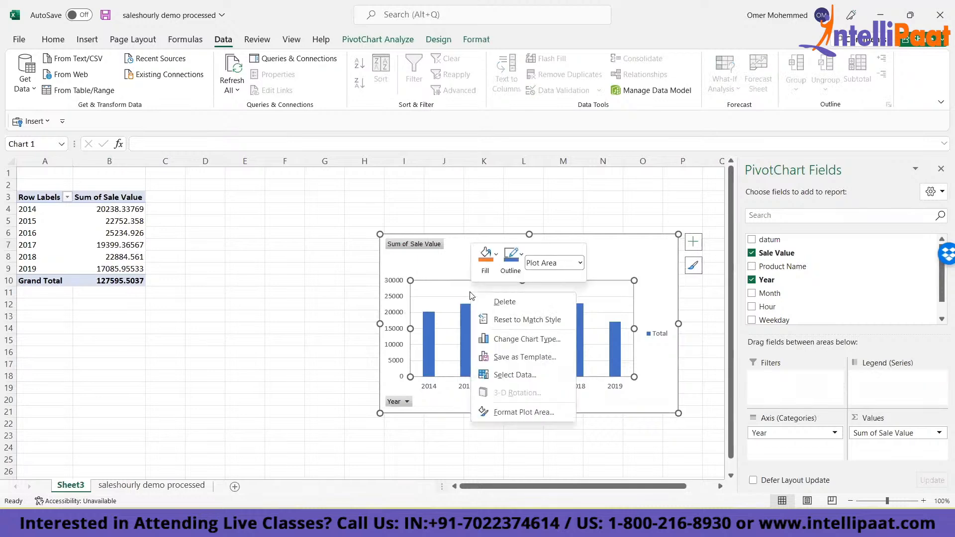
left_click(506, 340)
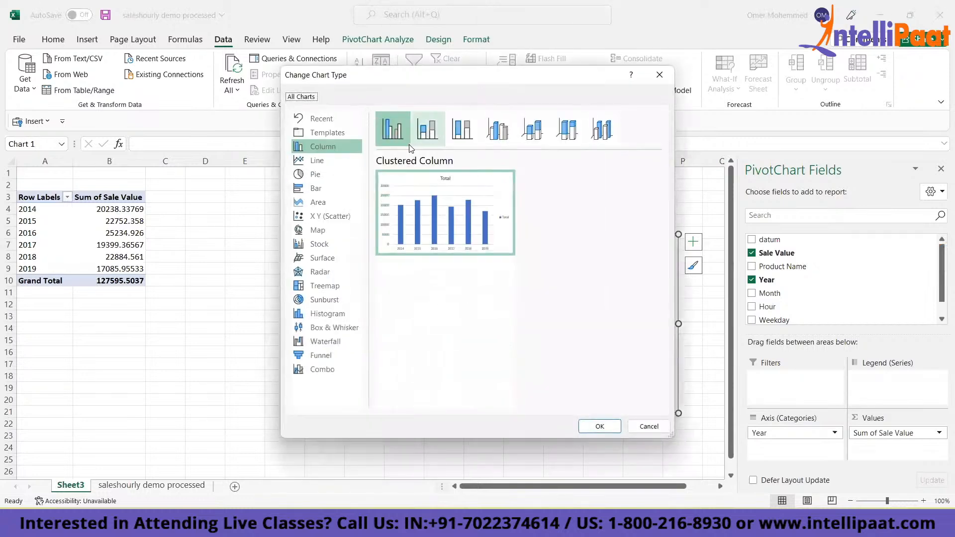
left_click(317, 162)
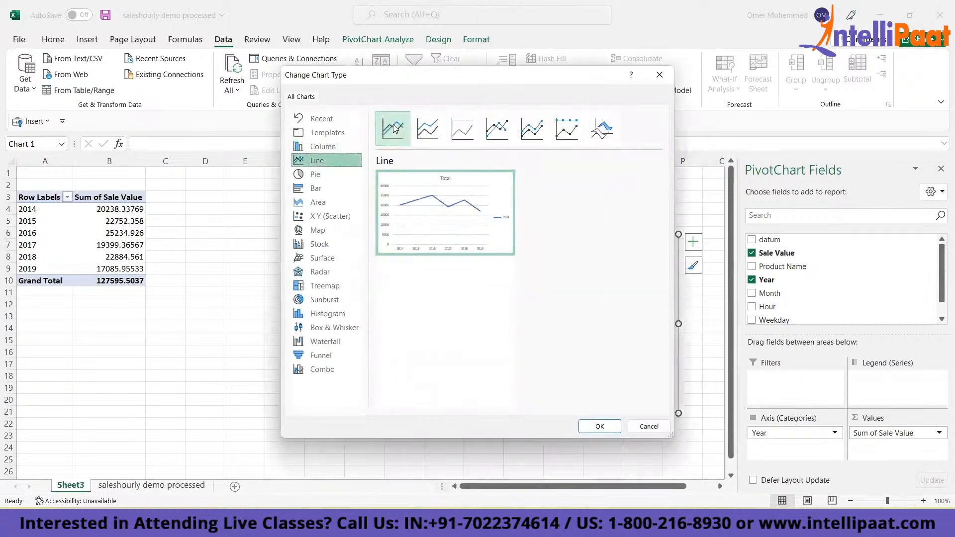
left_click(602, 426)
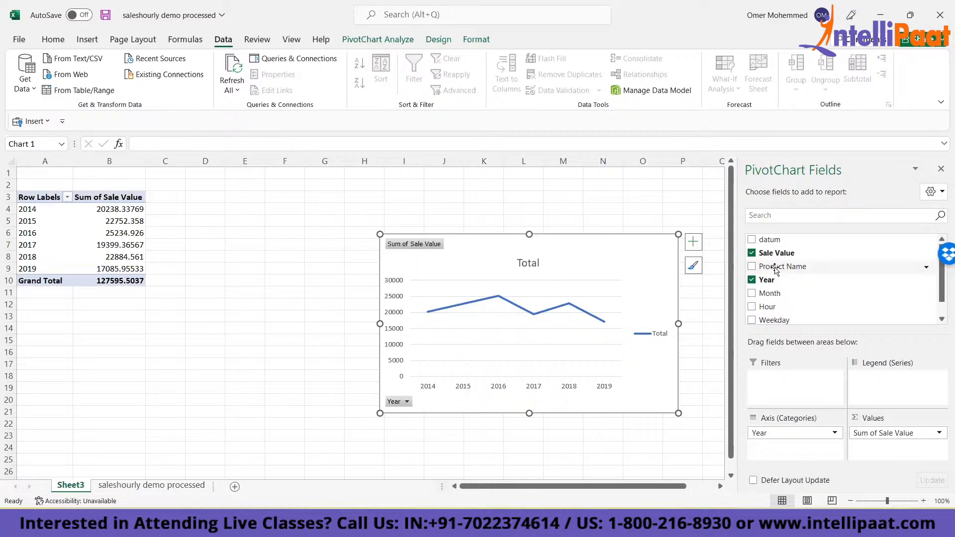
- Shrink the yearly line chart and place it directly beside the yearly PivotTable, starting at column C
left_click_drag(776, 269, 811, 271)
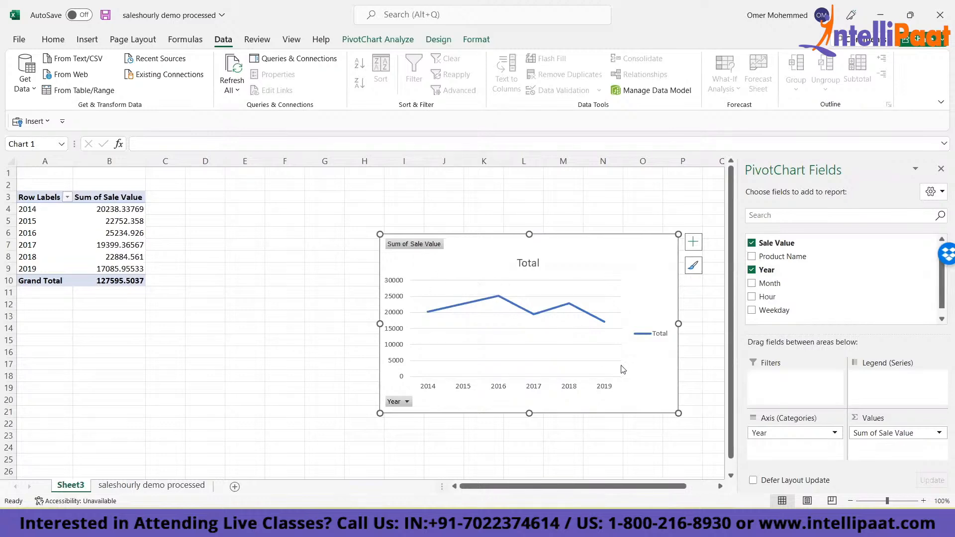
left_click_drag(679, 414, 644, 341)
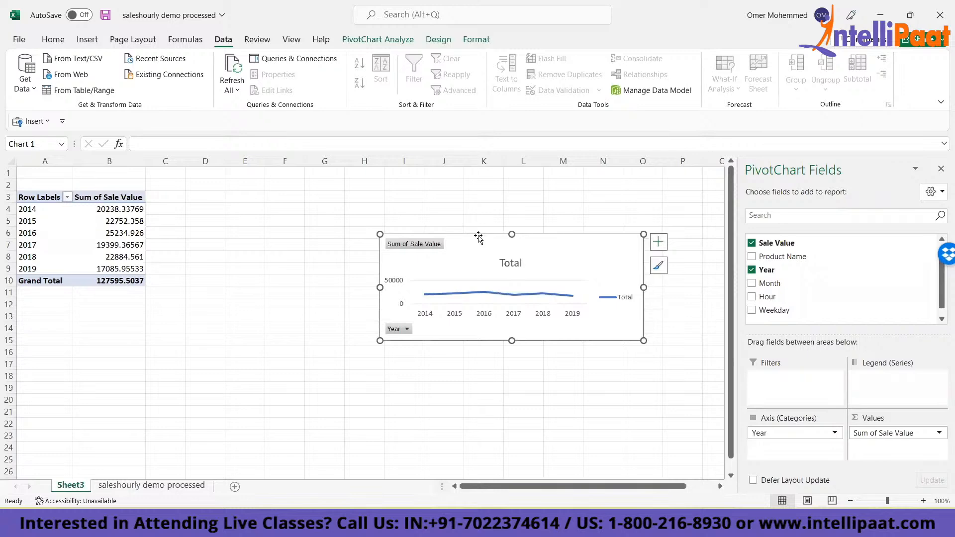
left_click_drag(480, 239, 239, 190)
- Copy the whole yearly PivotTable, range A3:B10
left_click(56, 386)
key("ctrl+Up")
key("ctrl+Up")
key("ctrl+shift+Right")
key("ctrl+shift+Down")
key("ctrl+c")
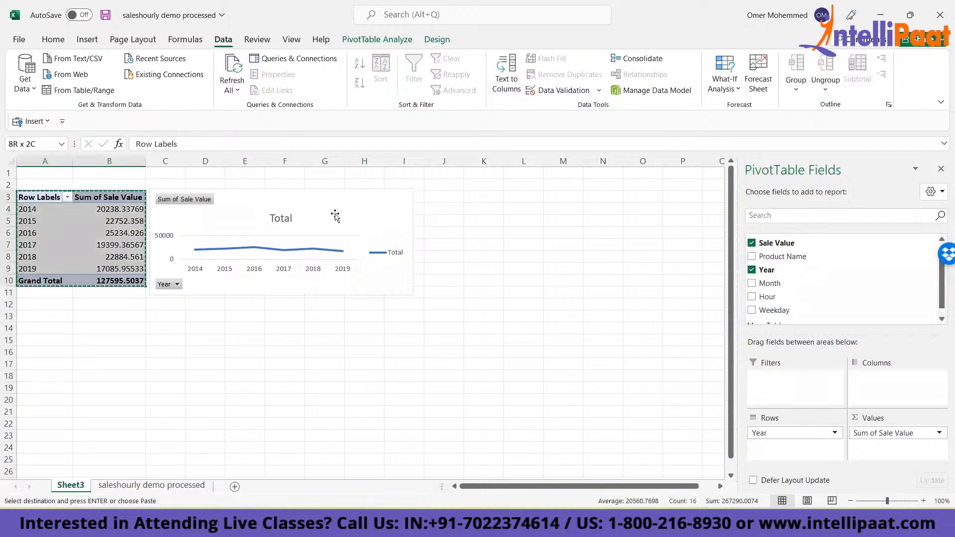
- Make the yearly line chart taller, down to row 16, and paste the copied PivotTable at A19
left_click(335, 214)
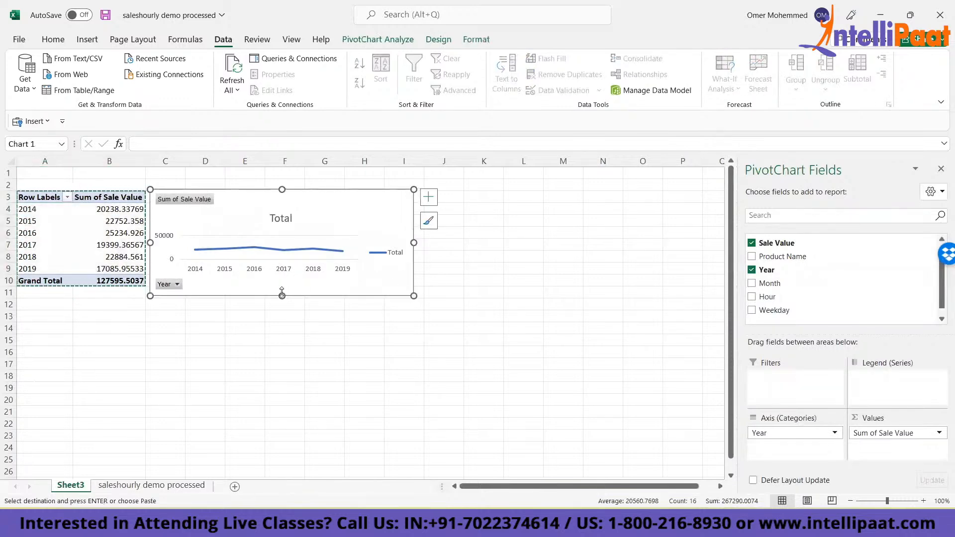
left_click_drag(282, 296, 282, 354)
left_click(38, 390)
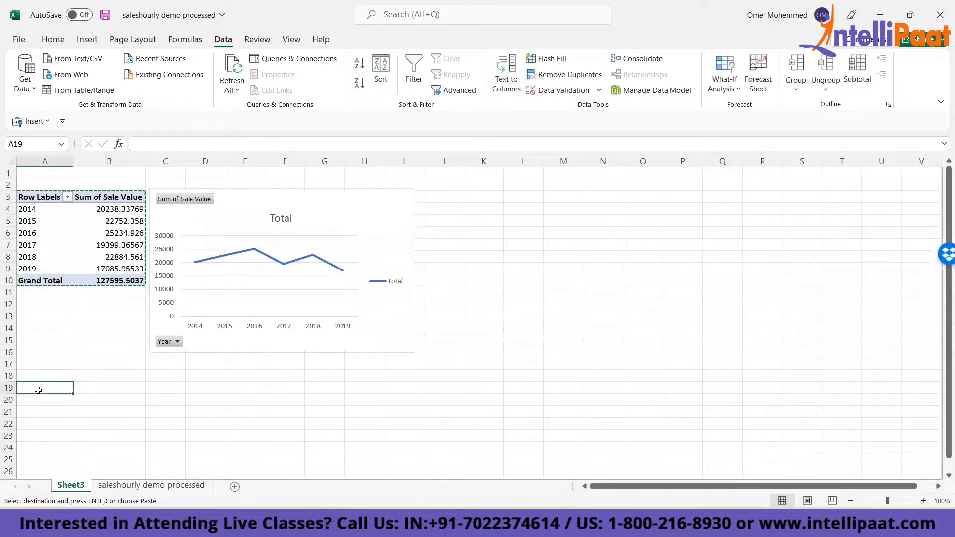
key("ctrl+v")
mouse_move(89, 427)
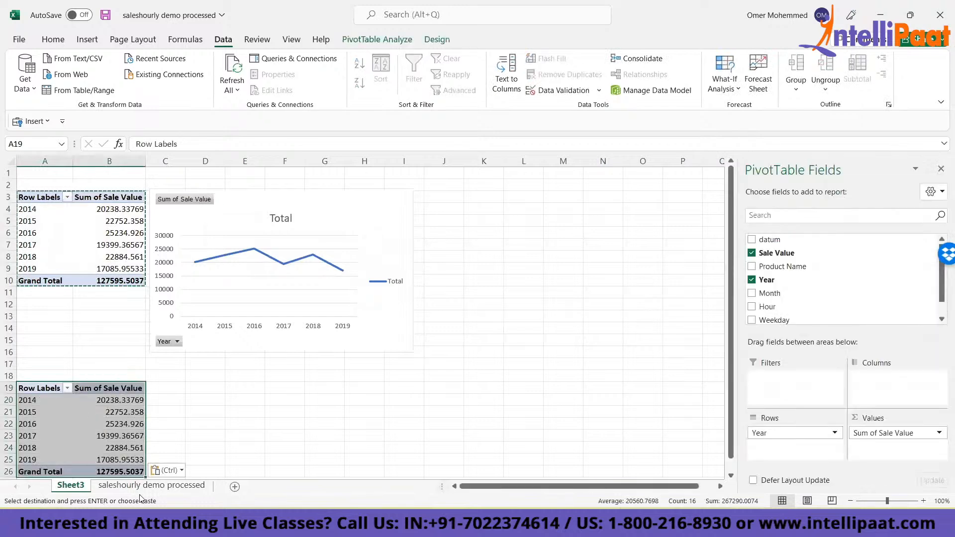
- Check the next question on the data sheet and replace Year with Weekday as the row field of the PivotTable at A19
left_click(150, 485)
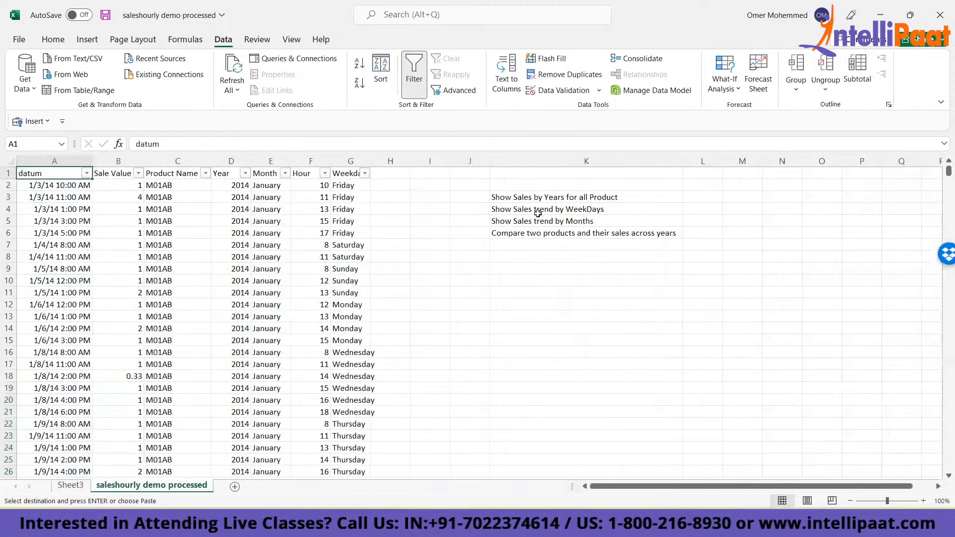
left_click(70, 485)
key("ctrl+v")
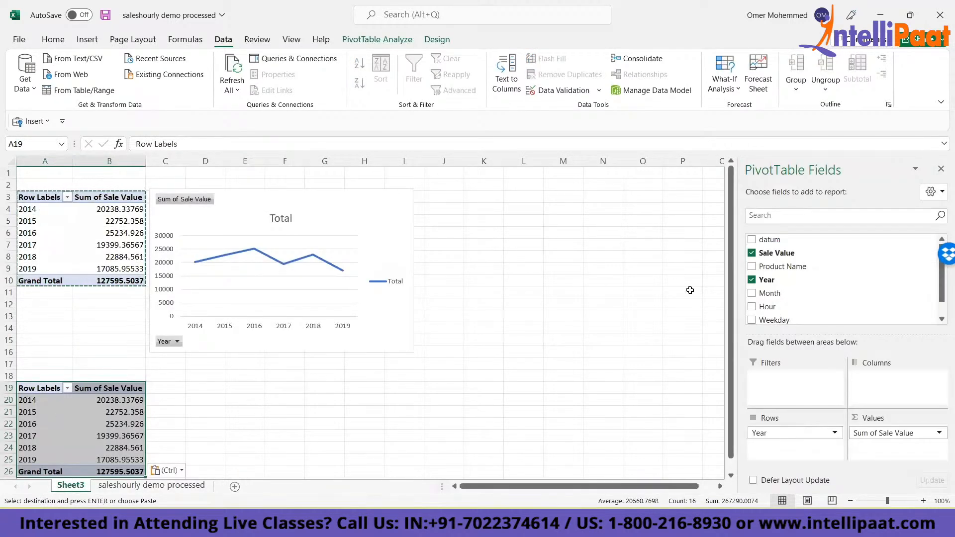
left_click(751, 282)
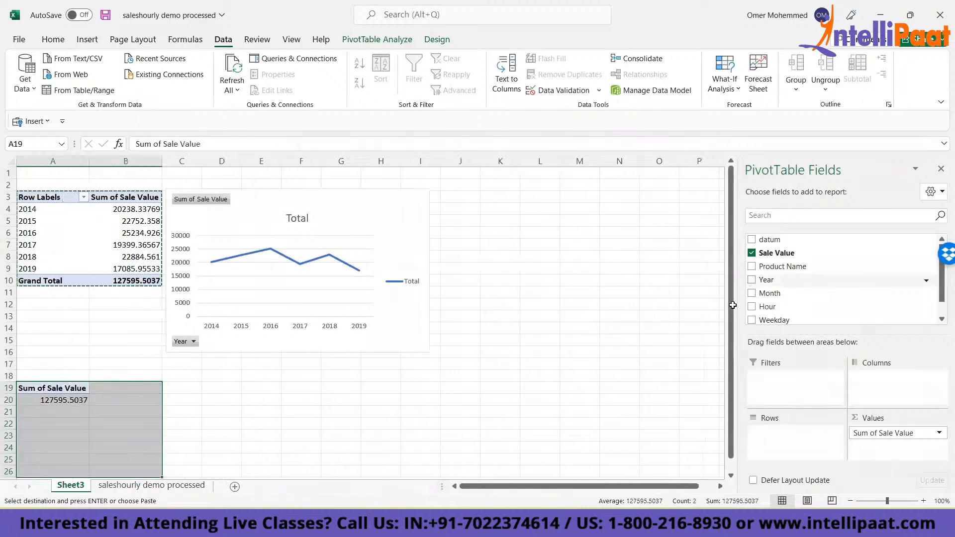
left_click(751, 320)
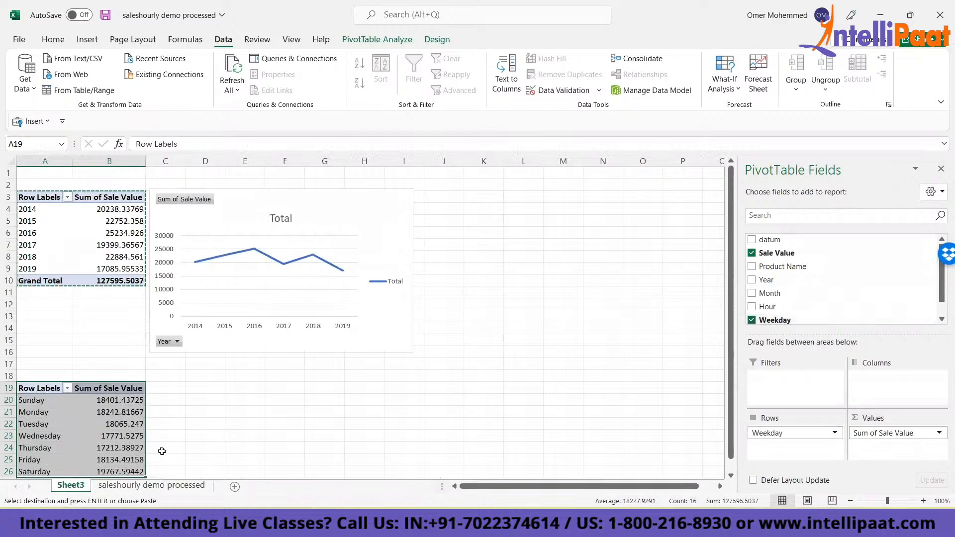
left_click(94, 423)
left_click(45, 426)
key("ctrl+Down")
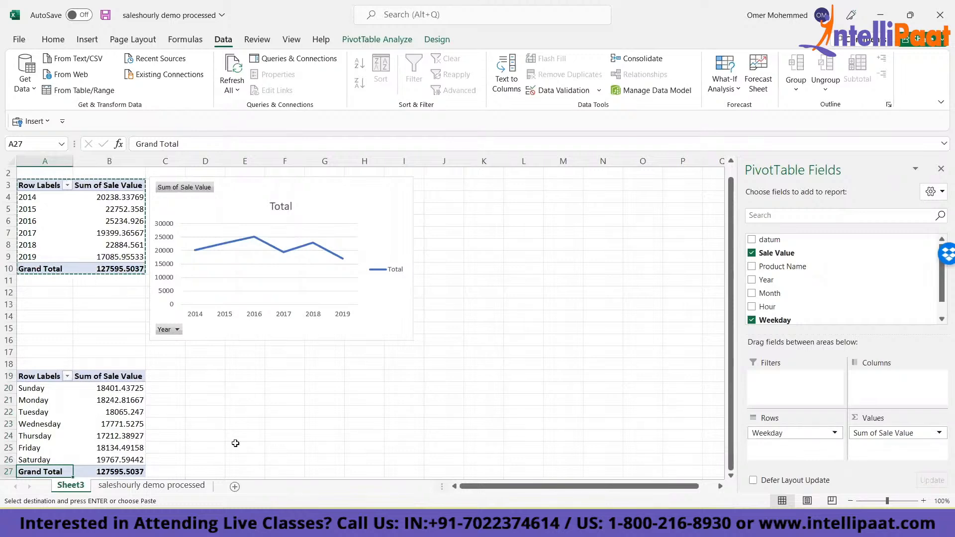
- Insert a line PivotChart from the weekday PivotTable, range A19:B27
left_click(63, 393)
key("Up")
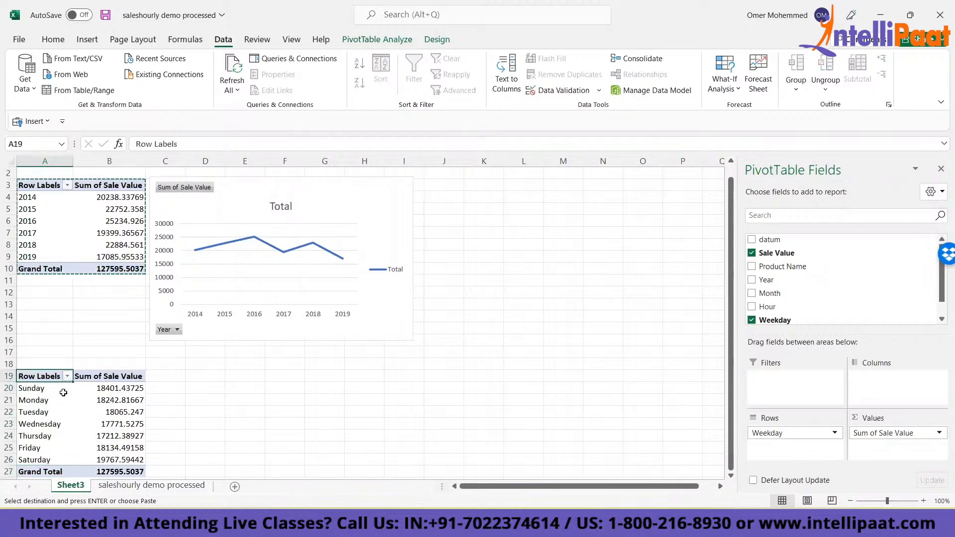
key("shift+Right")
key("ctrl+shift+Down")
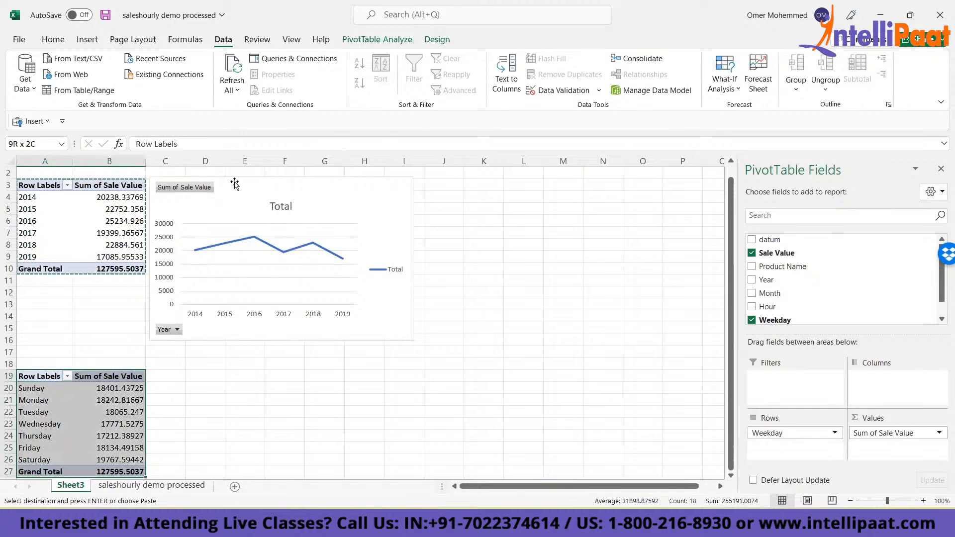
left_click(110, 400)
left_click(87, 39)
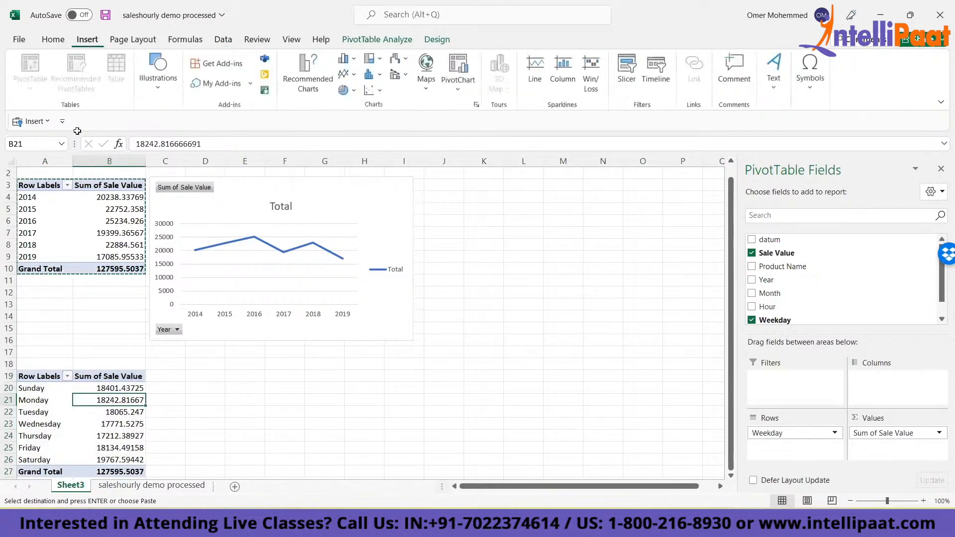
left_click(40, 382)
left_click(39, 382)
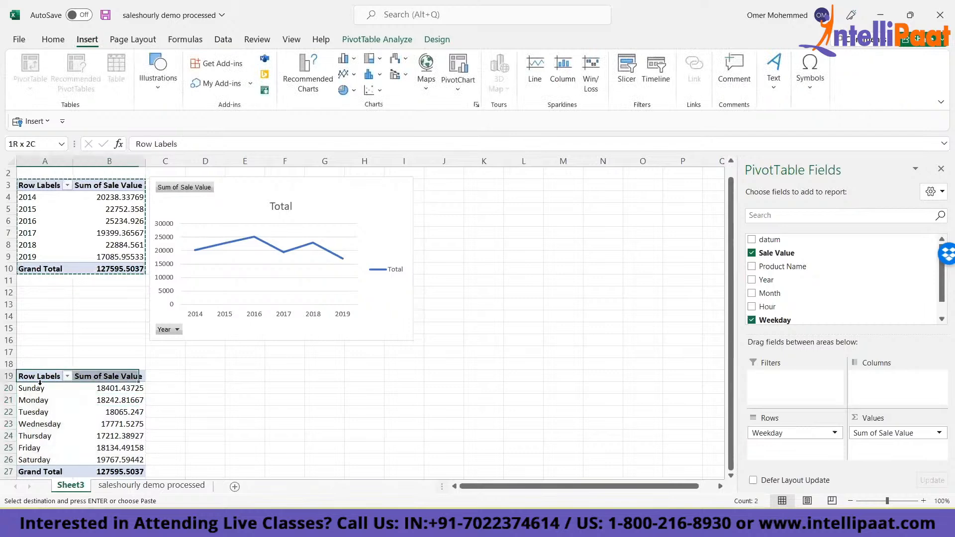
left_click(457, 82)
left_click(467, 110)
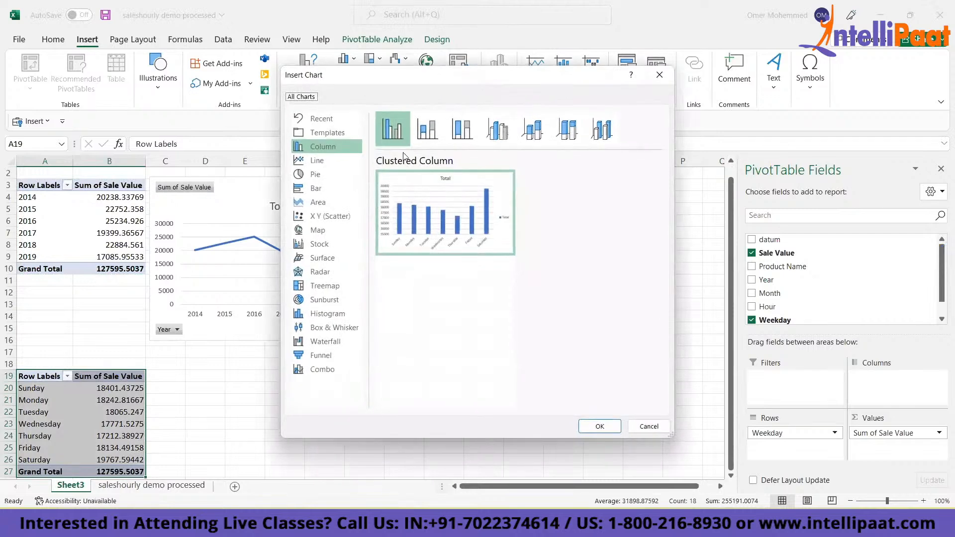
left_click(315, 160)
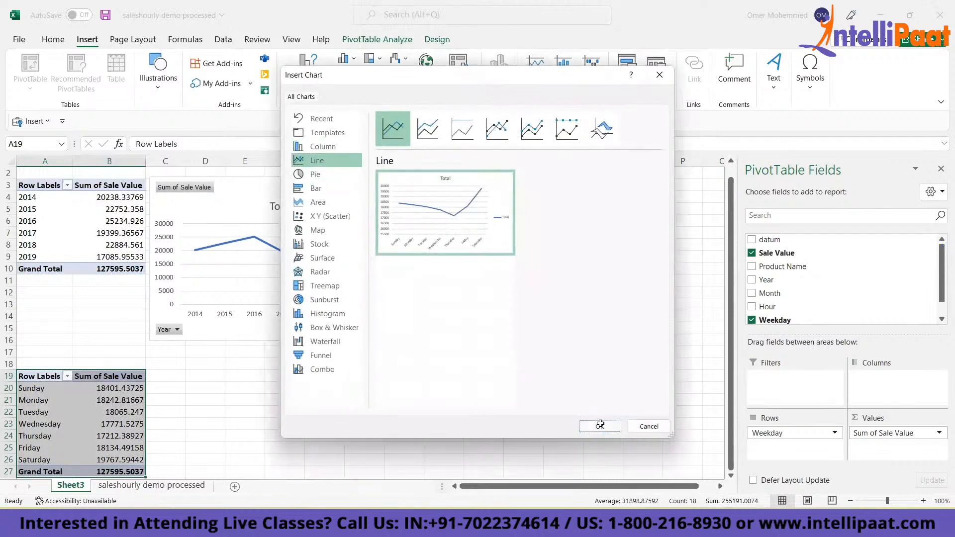
left_click(600, 426)
- Move the weekday line chart beside its PivotTable and resize it to span about columns C to I and rows 17 to 34
left_click_drag(420, 238, 361, 356)
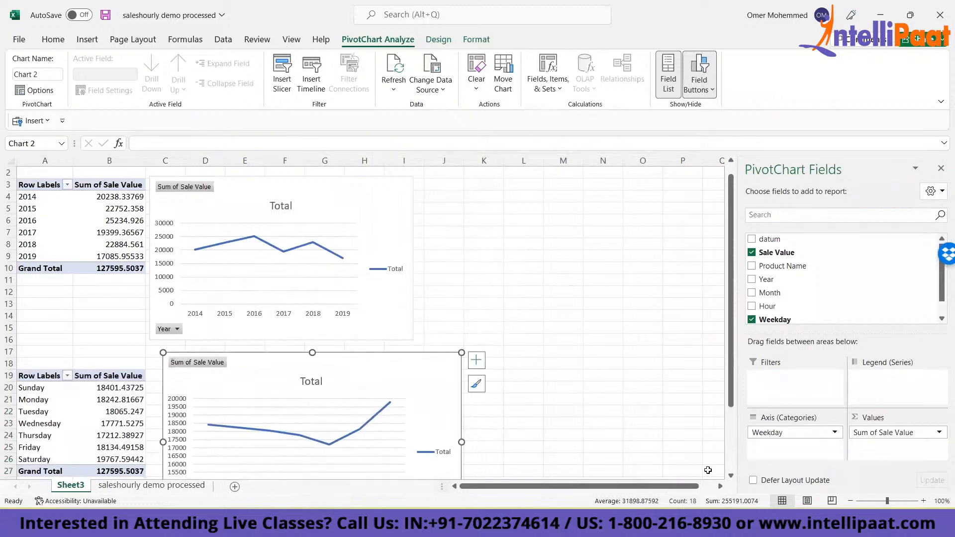
scroll(717, 475, "down", 3)
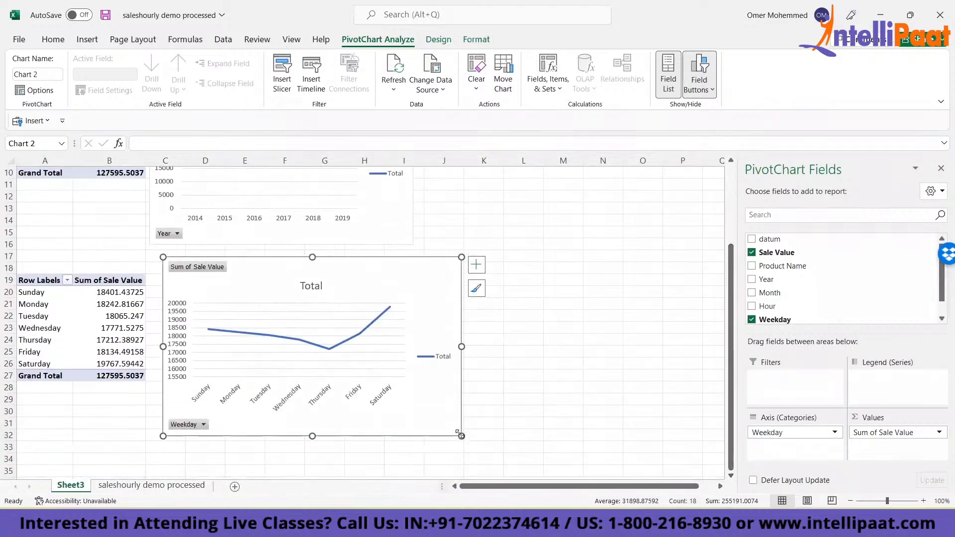
left_click_drag(454, 429, 408, 373)
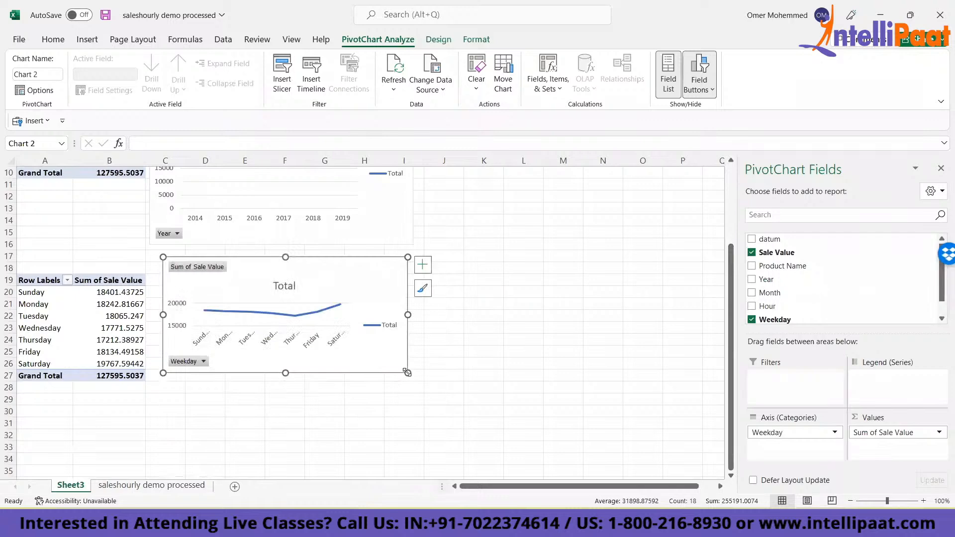
left_click_drag(284, 376, 279, 405)
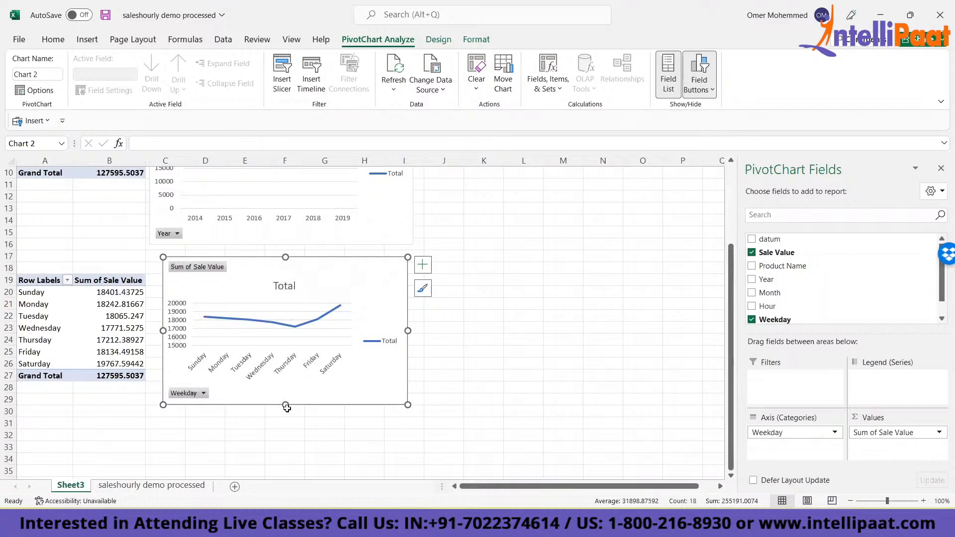
left_click_drag(283, 404, 285, 465)
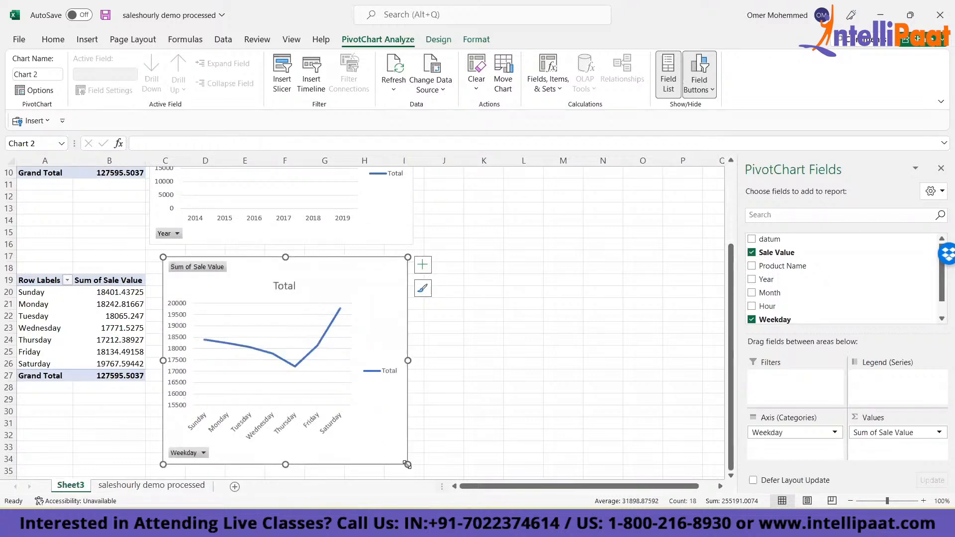
left_click_drag(406, 464, 412, 464)
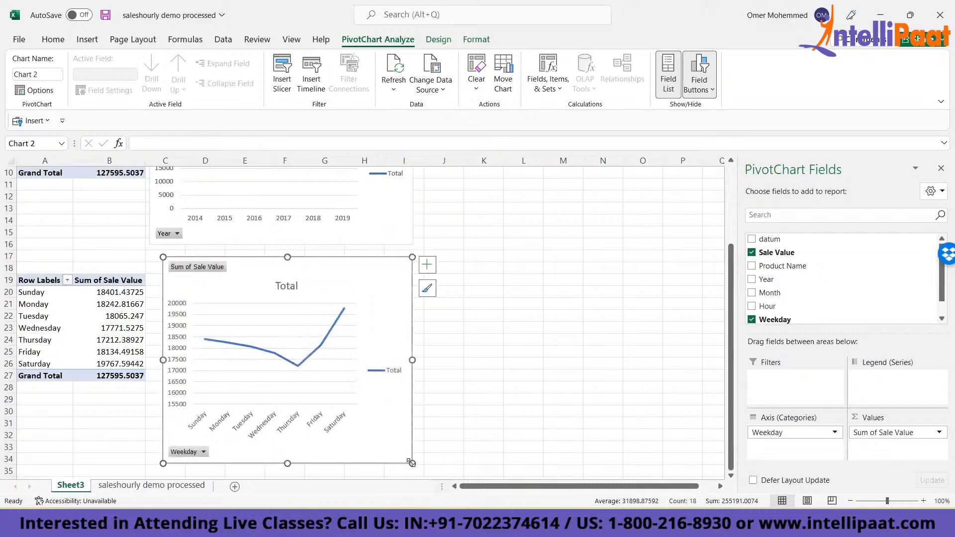
- Close the field list, check the question list on the data sheet, and move the weekday chart beside the yearly chart, starting around column J
left_click(941, 168)
left_click_drag(328, 267, 593, 162)
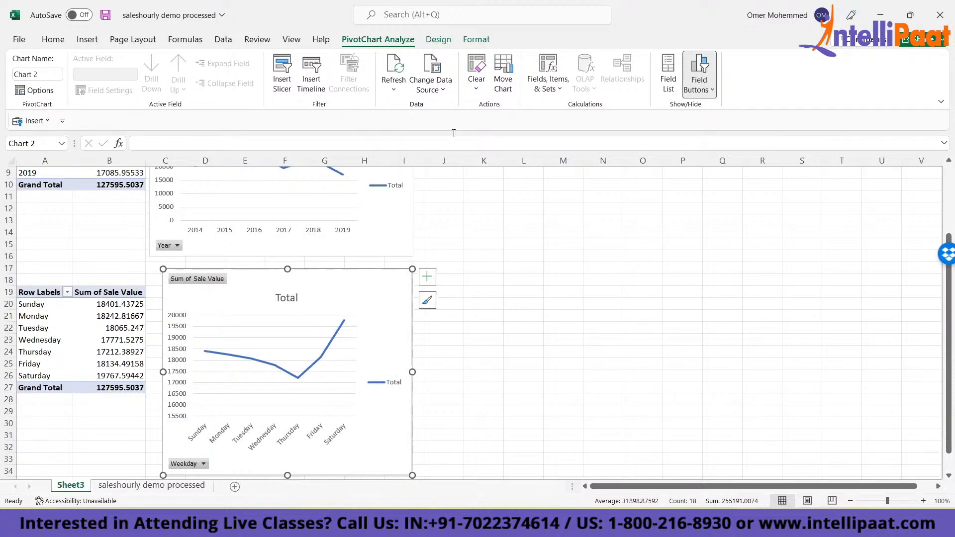
left_click(130, 485)
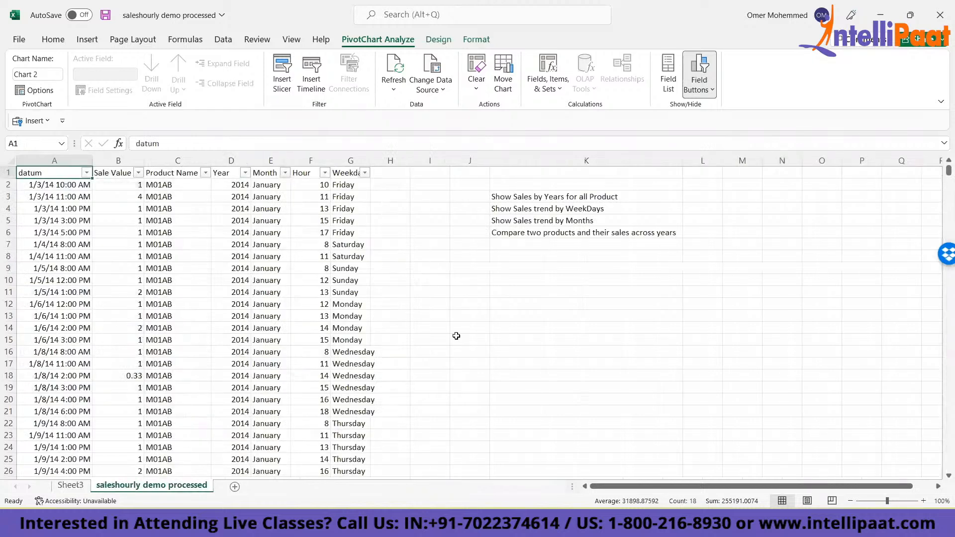
left_click(68, 490)
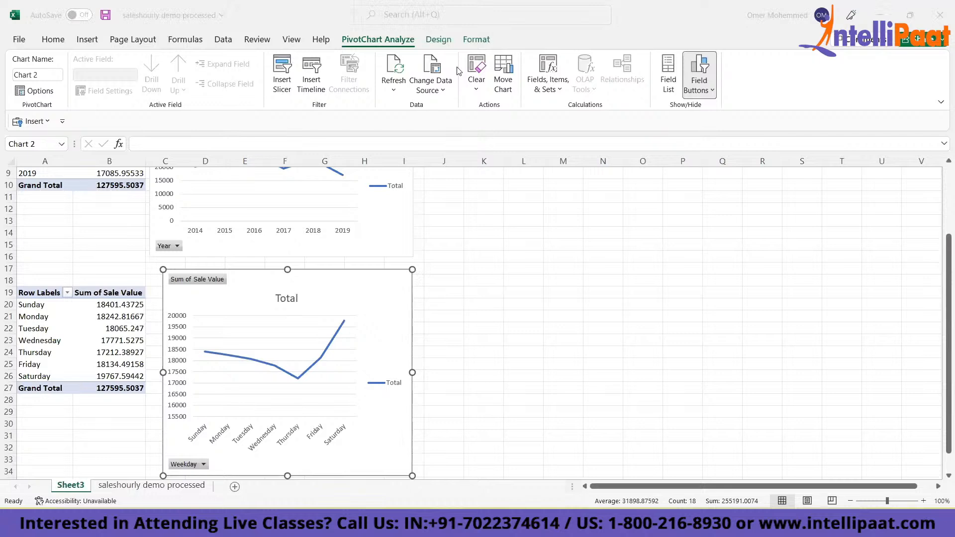
left_click(500, 246)
left_click(500, 246)
key("ctrl+Up")
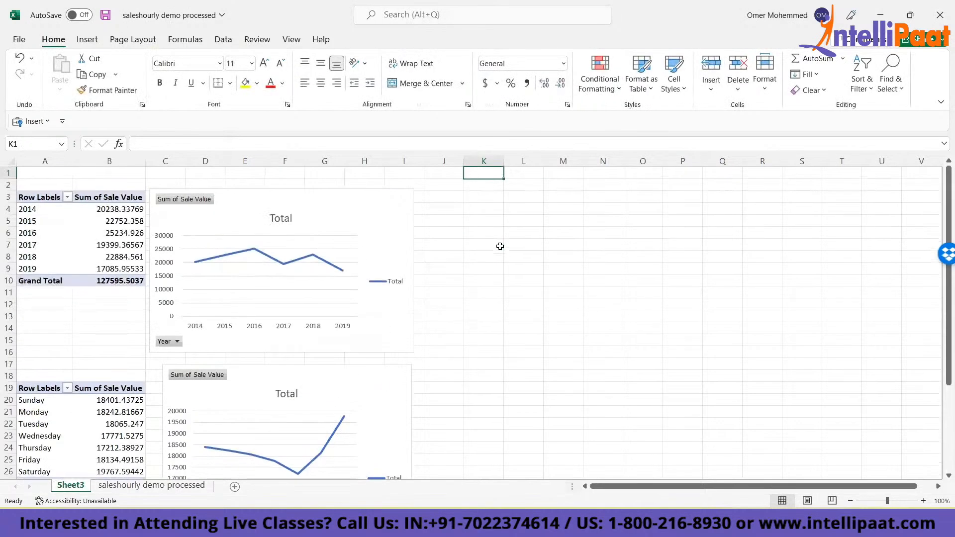
left_click_drag(322, 378, 602, 190)
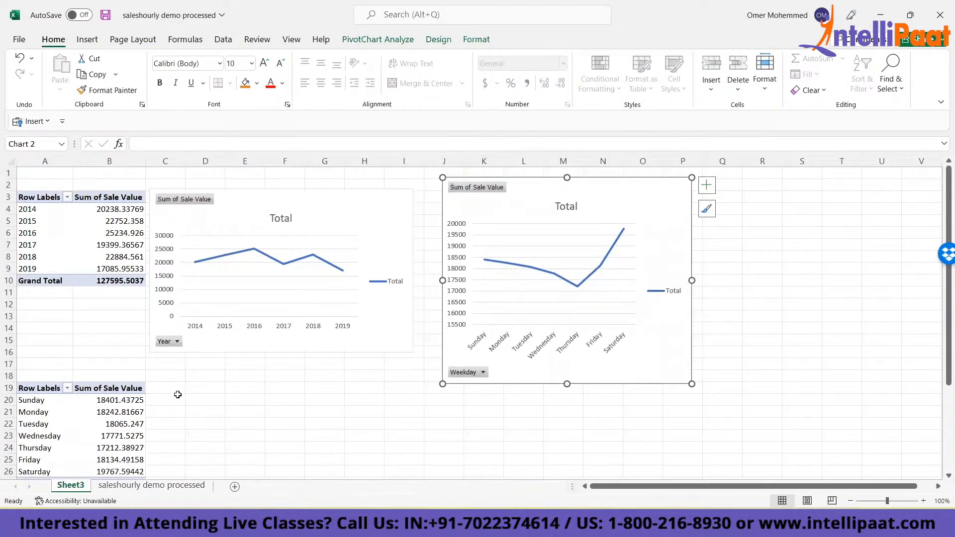
- Review the data sheet's questions and add a blank worksheet after Sheet3
left_click(149, 485)
left_click(198, 242)
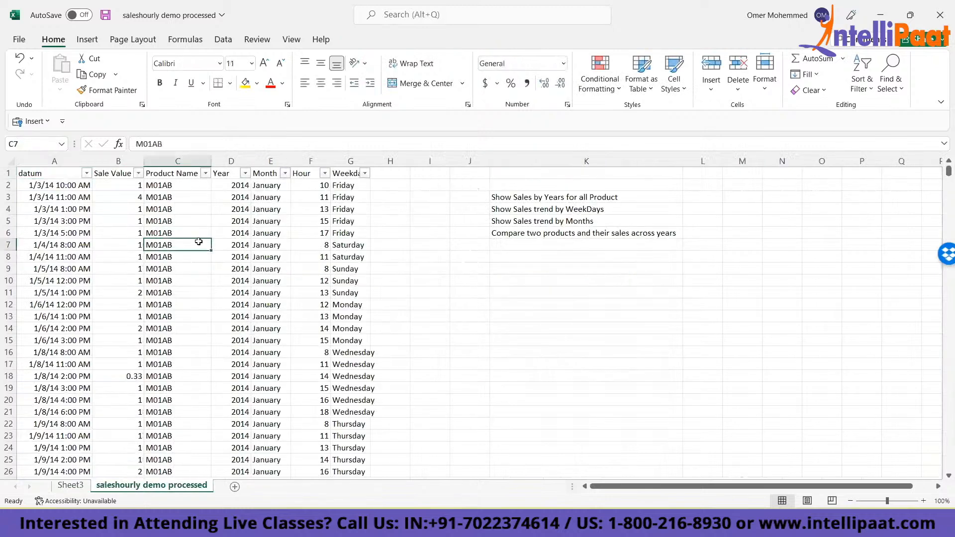
left_click(71, 485)
left_click(235, 486)
- Cut the yearly and weekday charts from Sheet3 and paste both into Sheet5 at C5
left_click(71, 486)
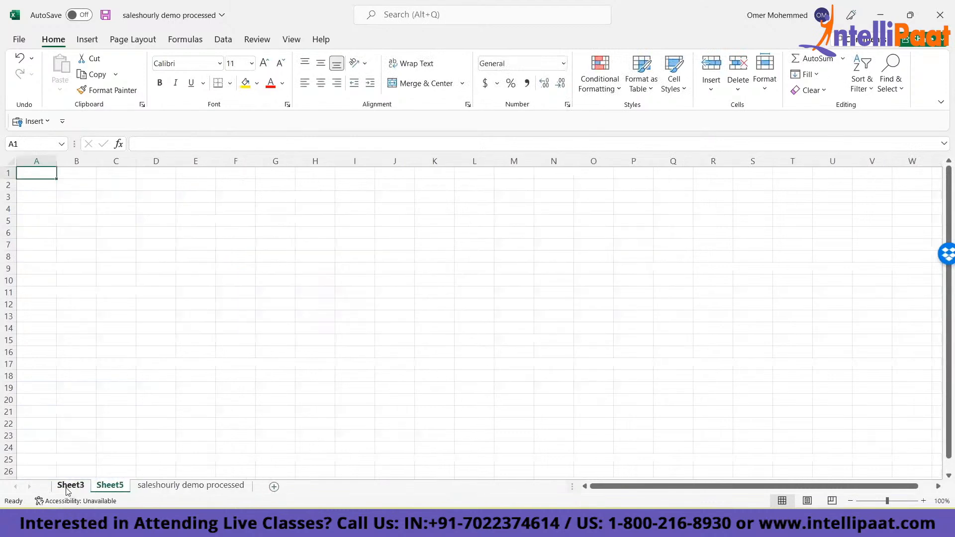
left_click(298, 199)
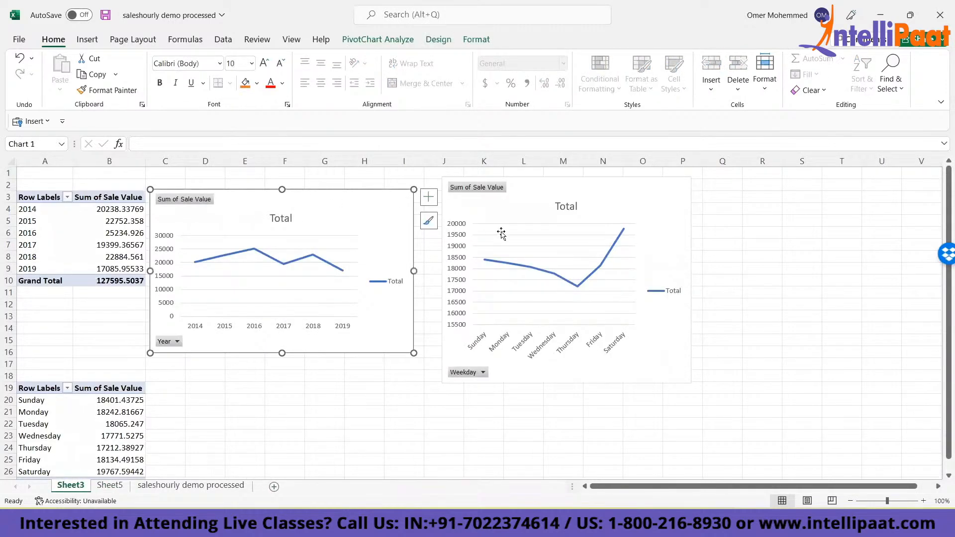
left_click(524, 205, "ctrl")
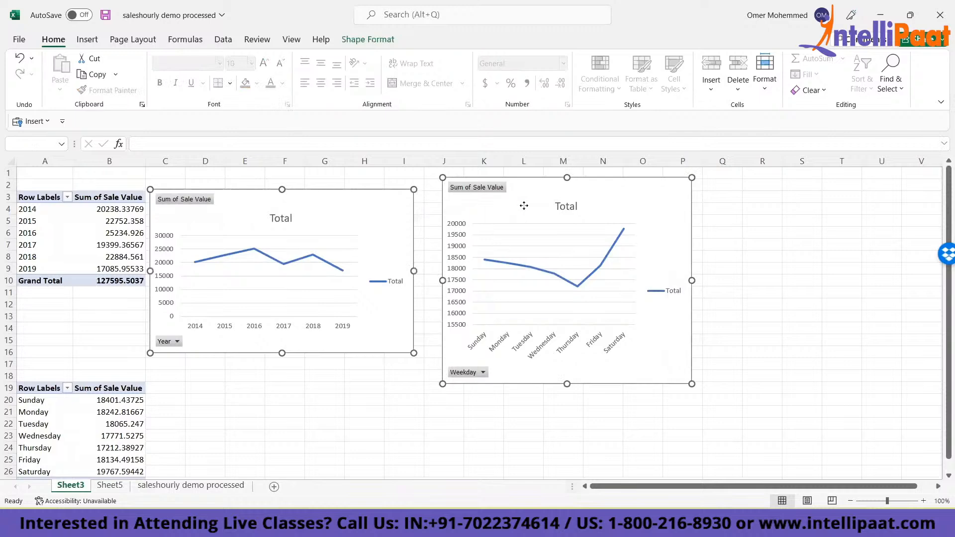
key("ctrl+x")
left_click(110, 485)
left_click(134, 225)
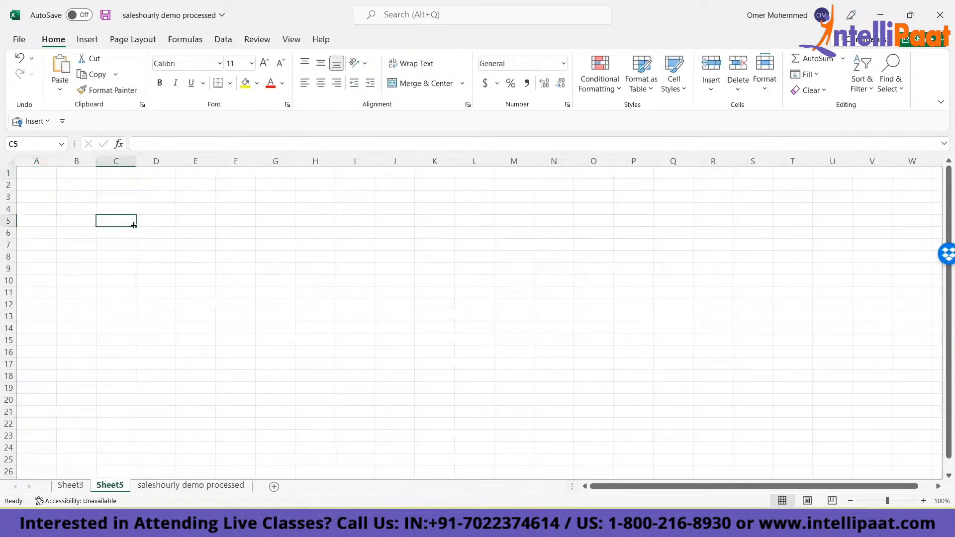
key("ctrl+v")
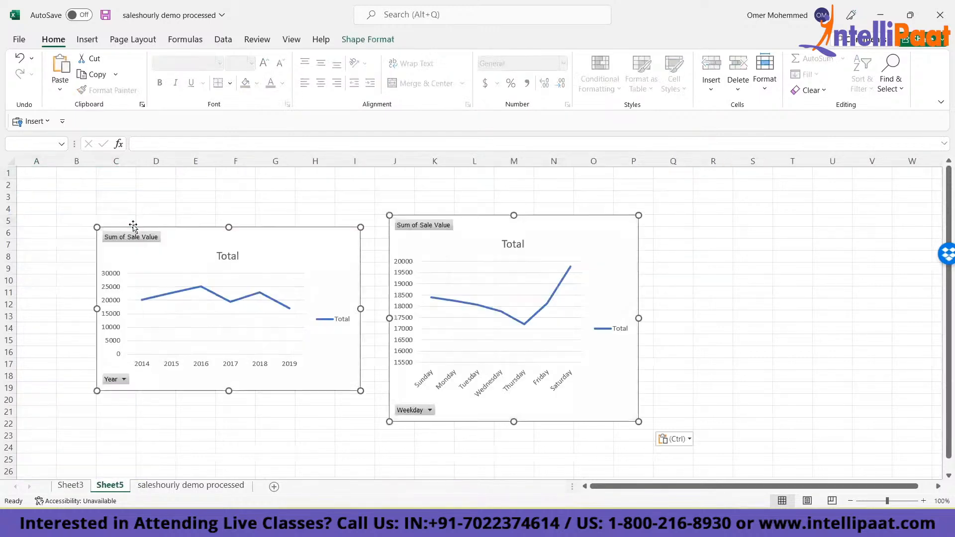
- Check the next question on the data sheet, and copy the weekday PivotTable, A19:B27 on Sheet3, to H10
left_click(168, 488)
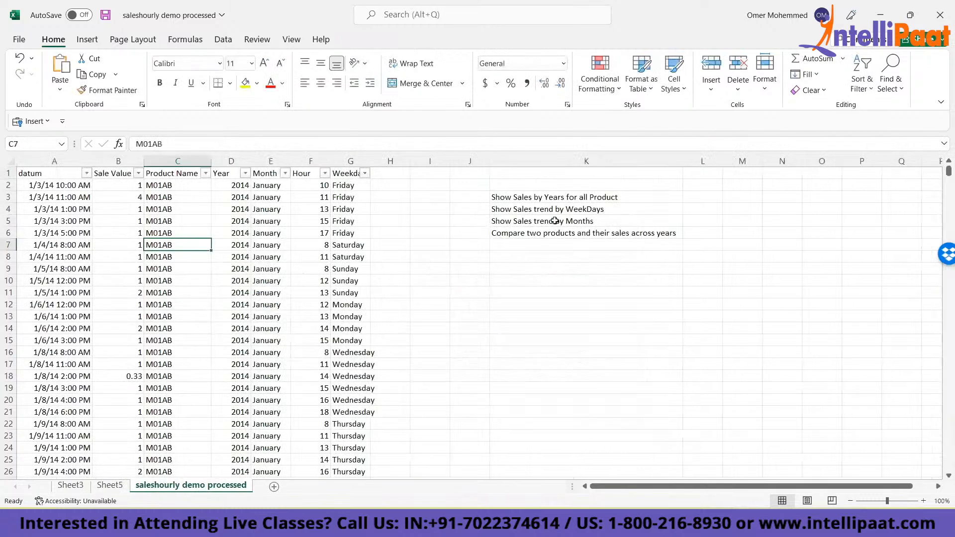
left_click(511, 222)
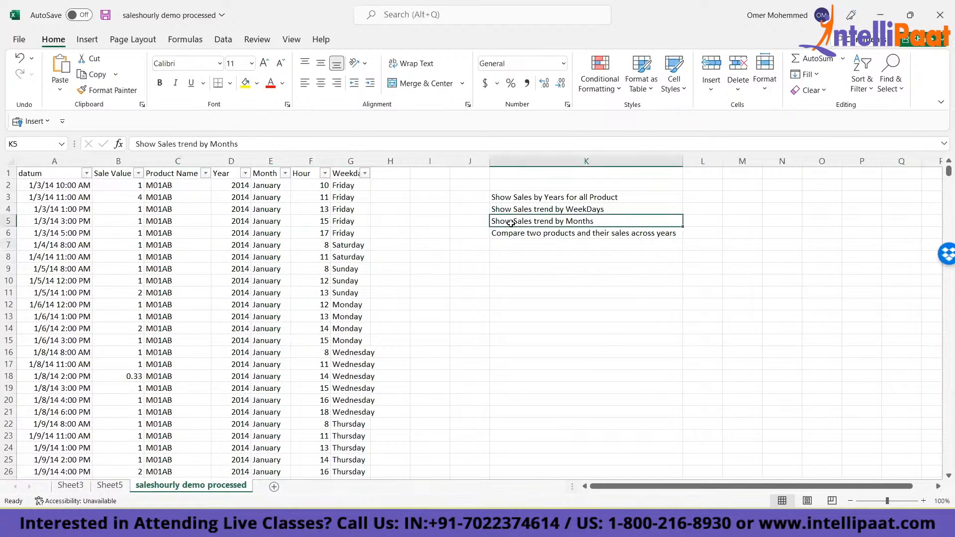
left_click(102, 487)
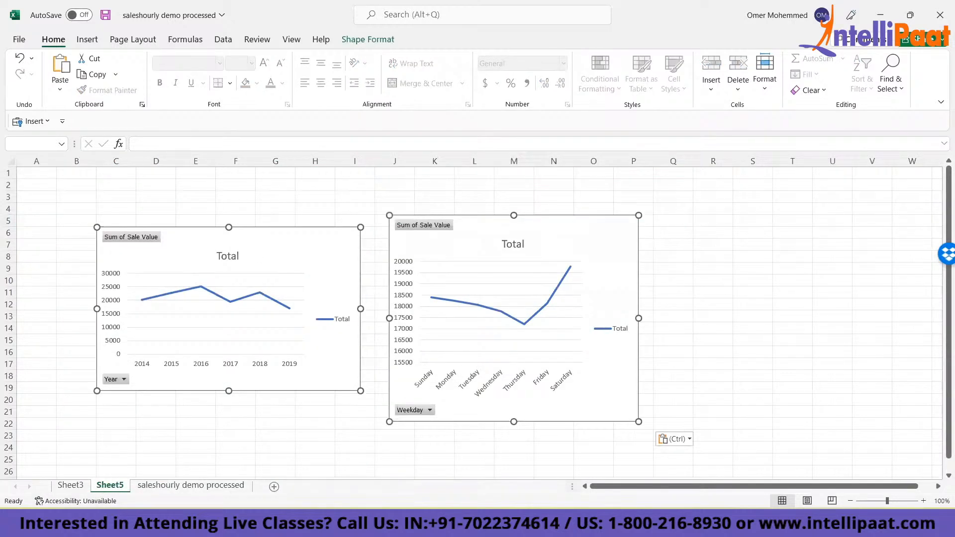
left_click(70, 485)
left_click(31, 387)
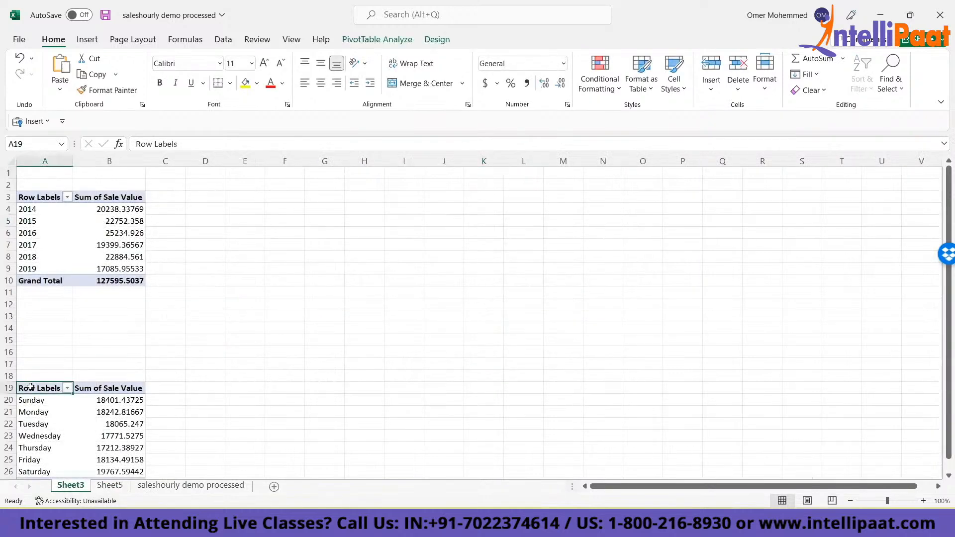
key("ctrl+shift+Right")
key("ctrl+shift+Down")
key("ctrl+c")
left_click(357, 271)
key("ctrl+v")
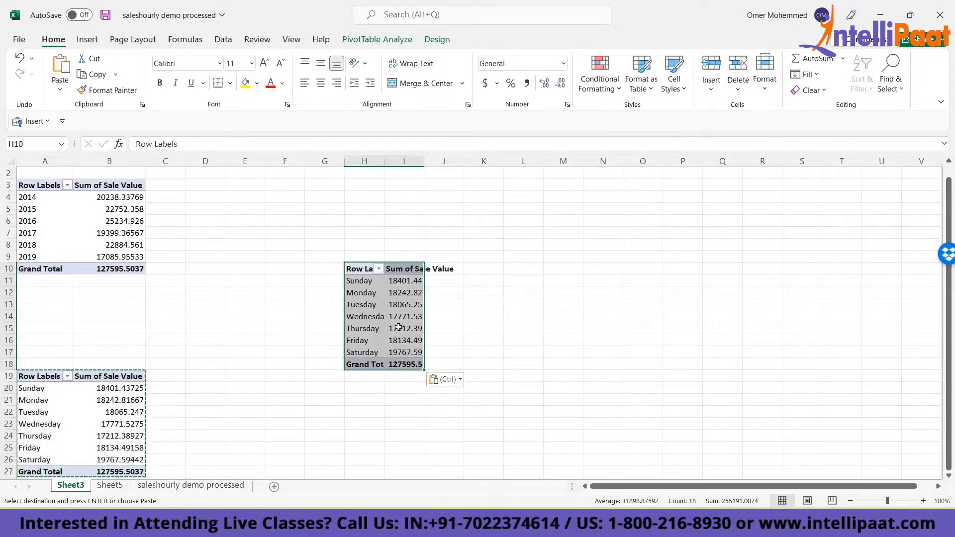
left_click(399, 327)
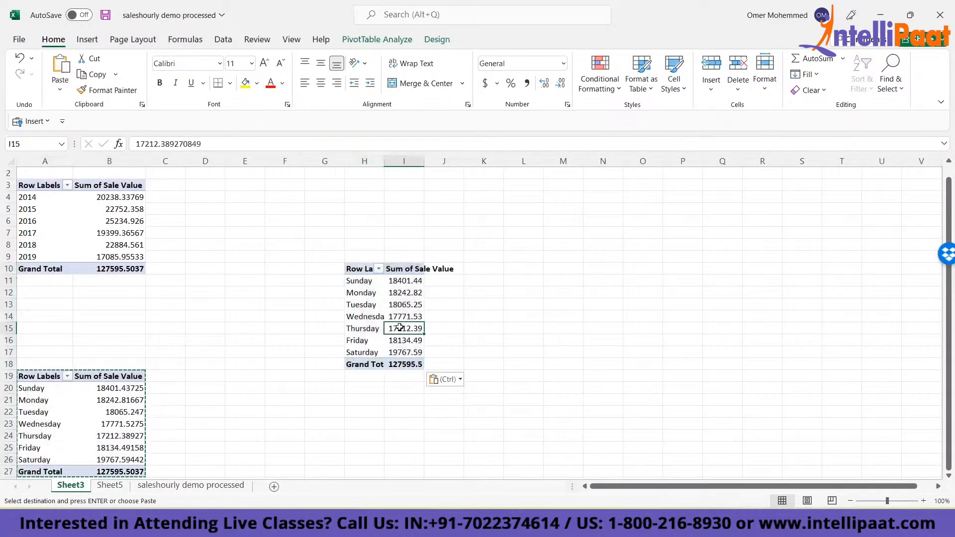
- Show the field list for the PivotTable at H10 and replace Weekday with Month as its row field
left_click(347, 289)
left_click(359, 281)
right_click(362, 282)
left_click(416, 495)
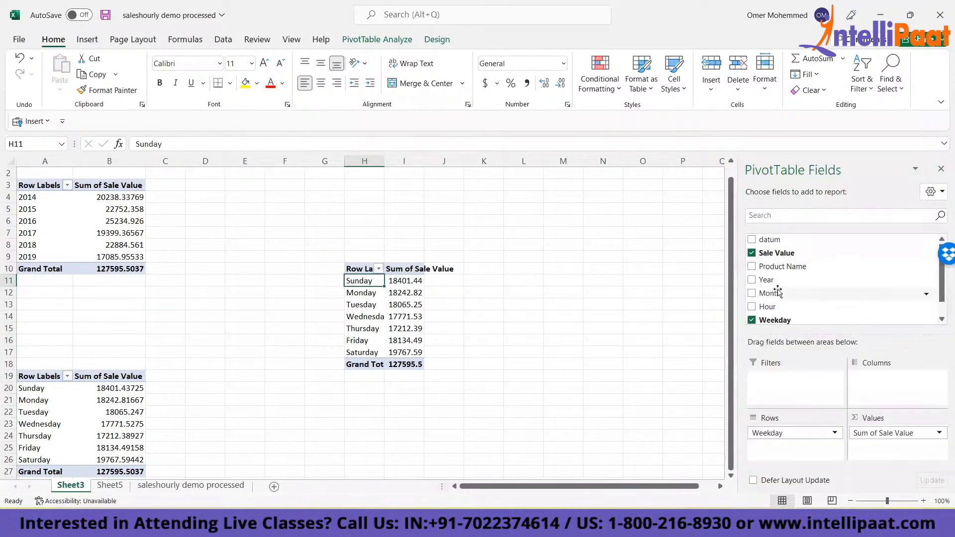
left_click_drag(779, 294, 813, 296)
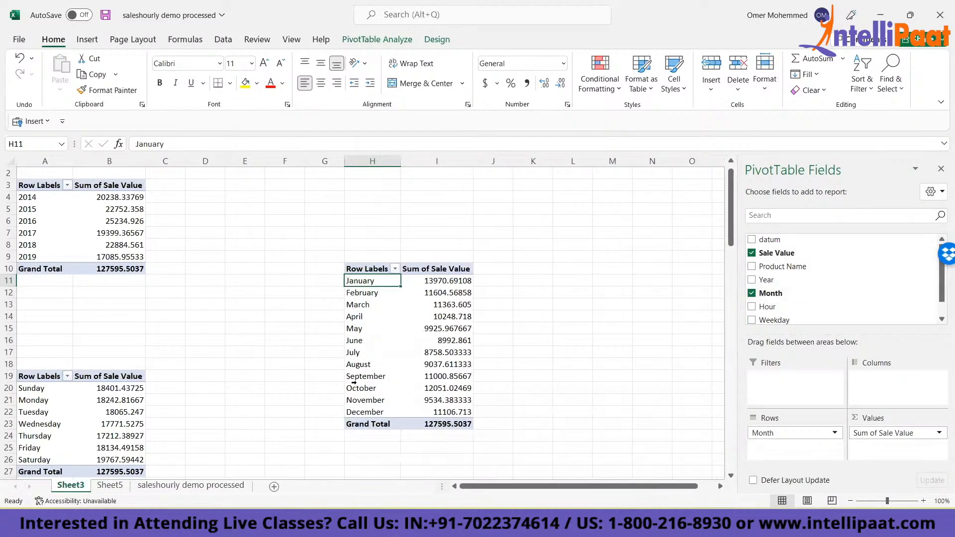
- Try a clustered column PivotChart on the monthly PivotTable, H10:I23, and delete it
key("Up")
key("ctrl+shift+Right")
key("ctrl+shift+Down")
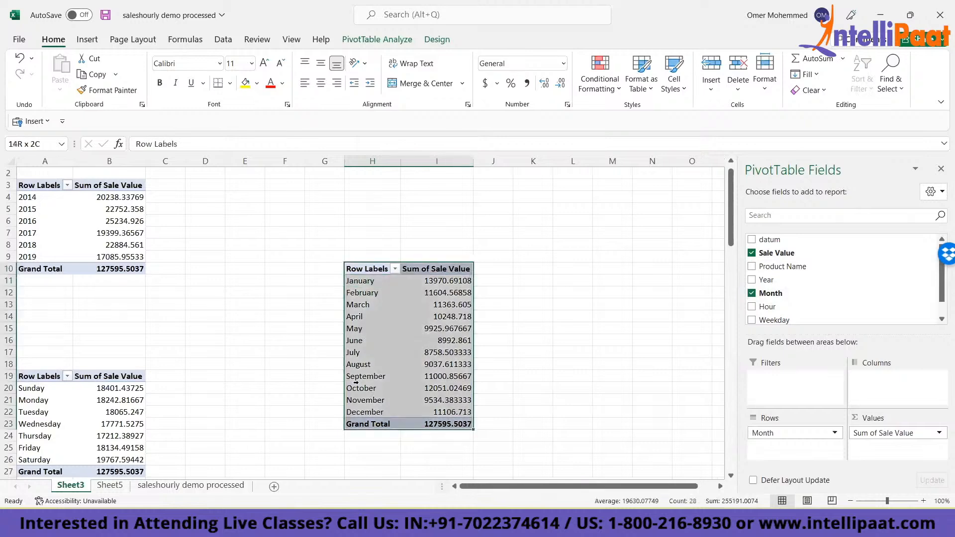
left_click(87, 39)
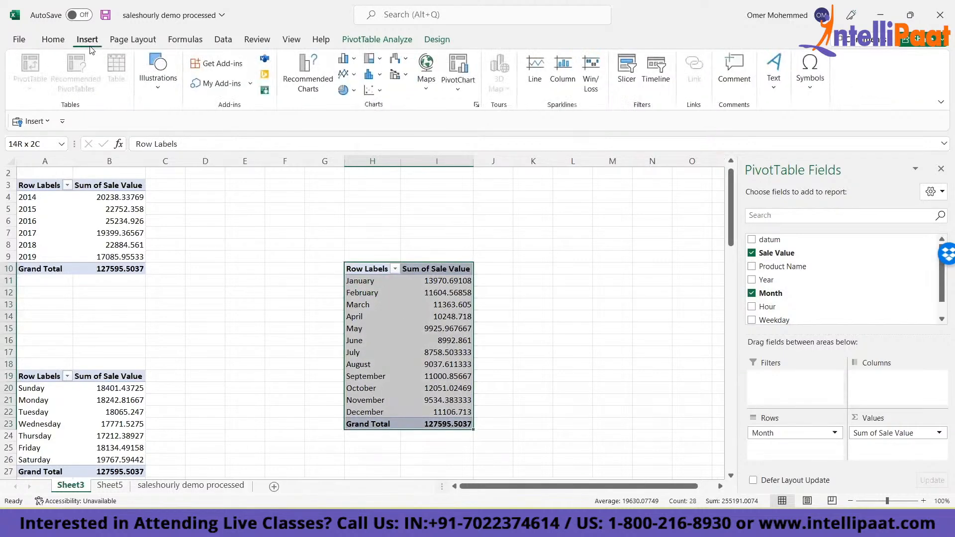
left_click(453, 95)
left_click(477, 110)
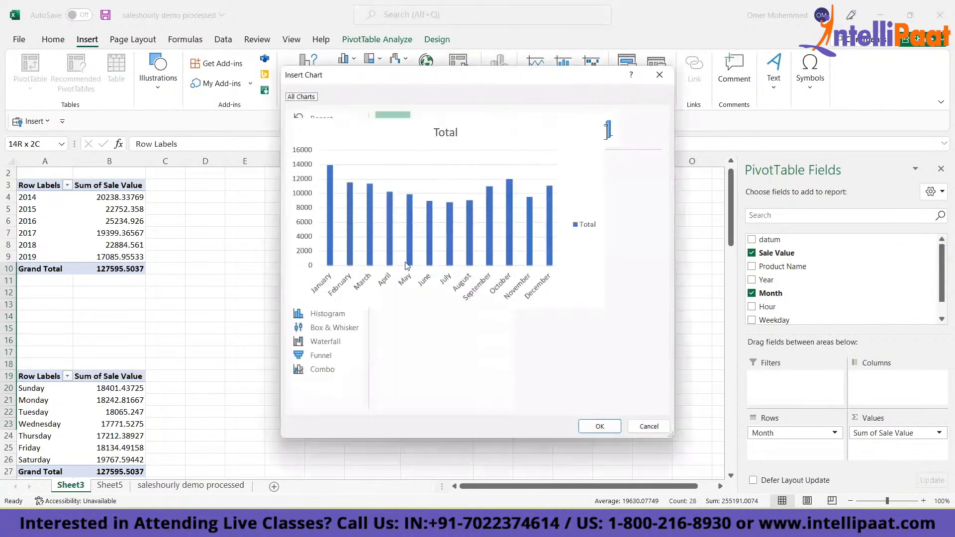
double_click(406, 243)
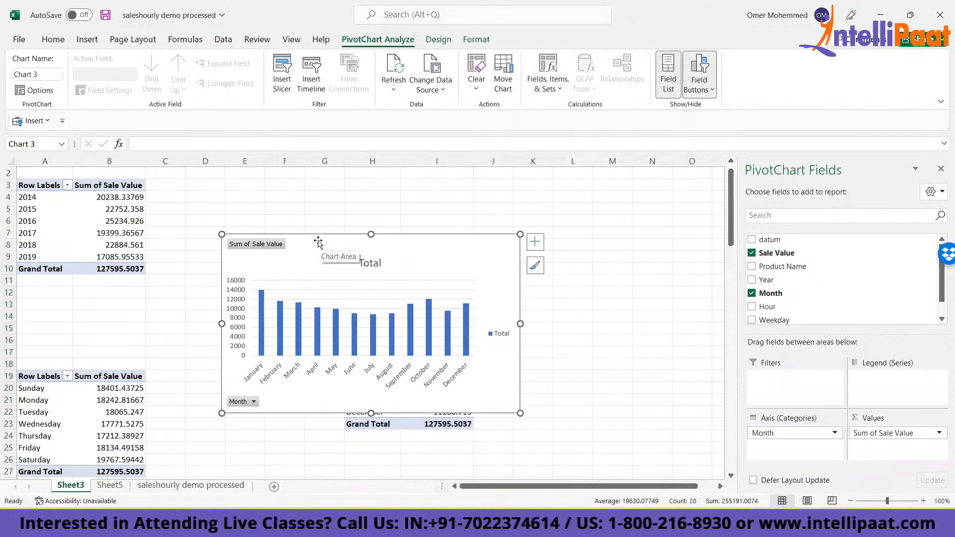
key("Delete")
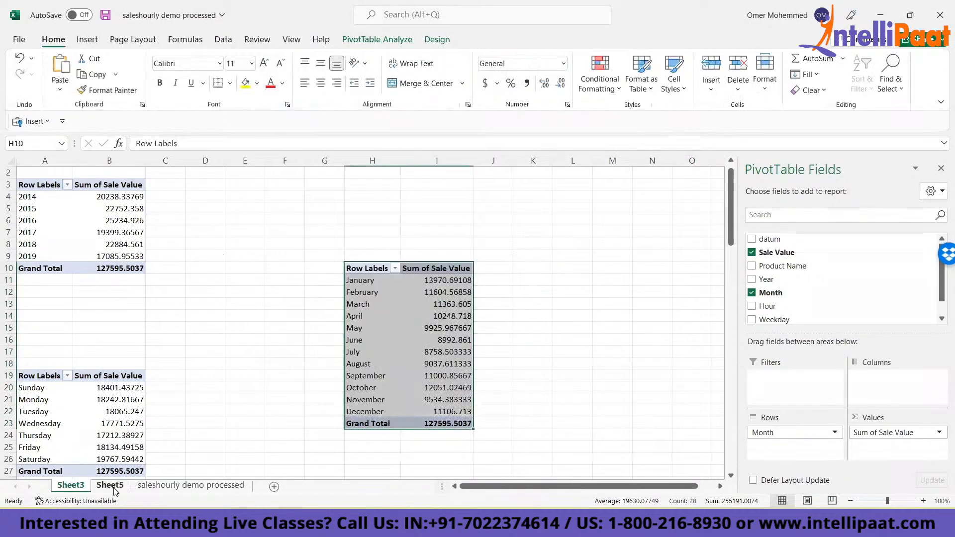
- Paste the monthly PivotChart into Sheet5 beside the weekday chart and close the PivotChart field list
left_click(114, 483)
left_click(709, 220)
key("ctrl+v")
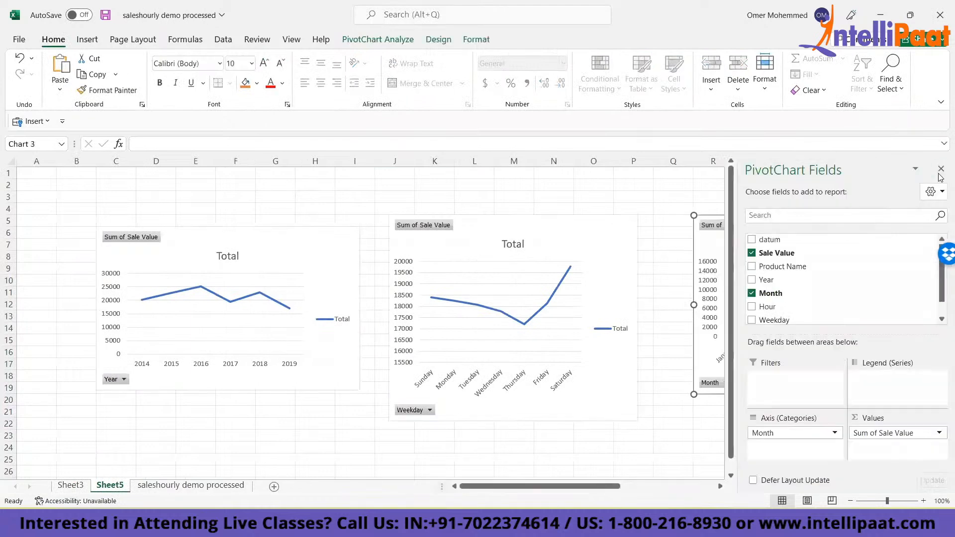
left_click(940, 172)
- Retitle the monthly chart as Months and the weekday chart as By Weekdays
left_click(842, 243)
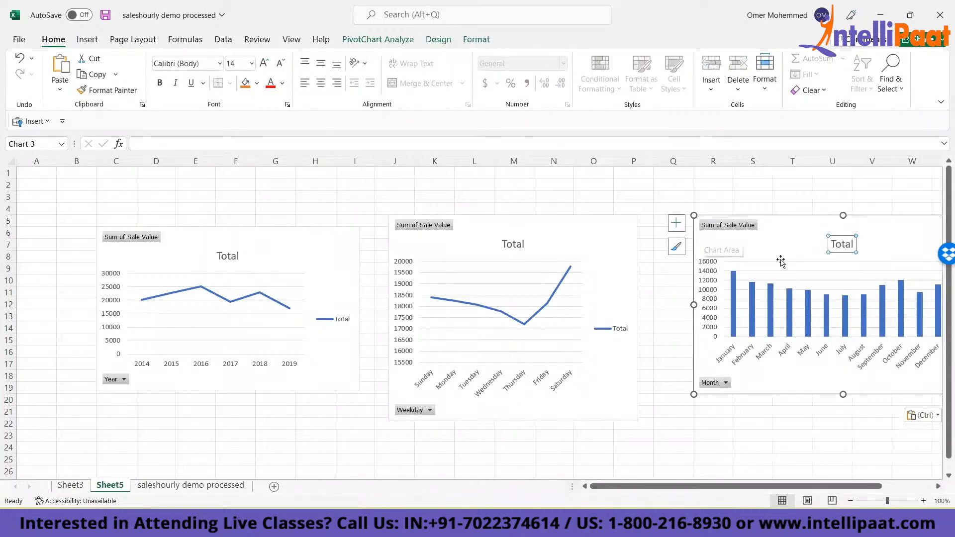
double_click(845, 244)
type("Months")
double_click(512, 244)
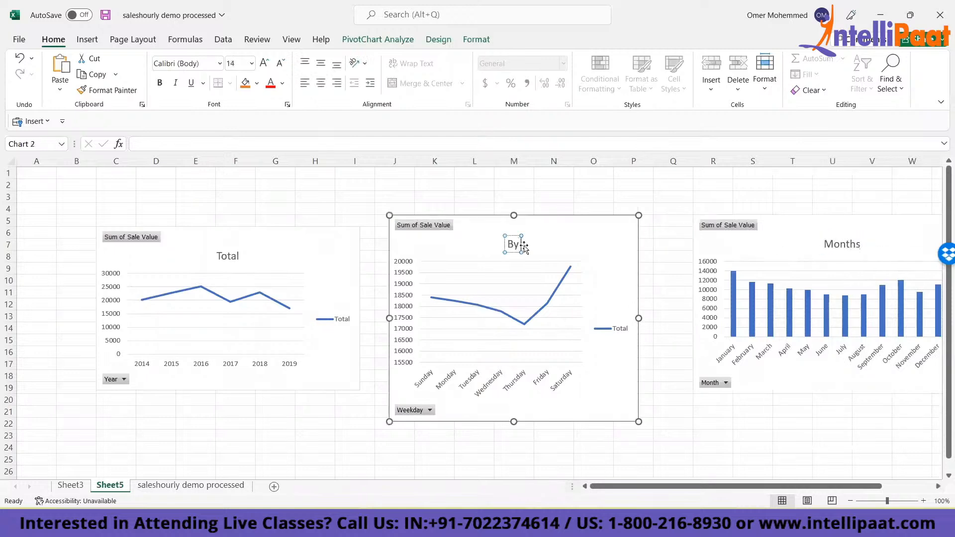
type("By Weekdays")
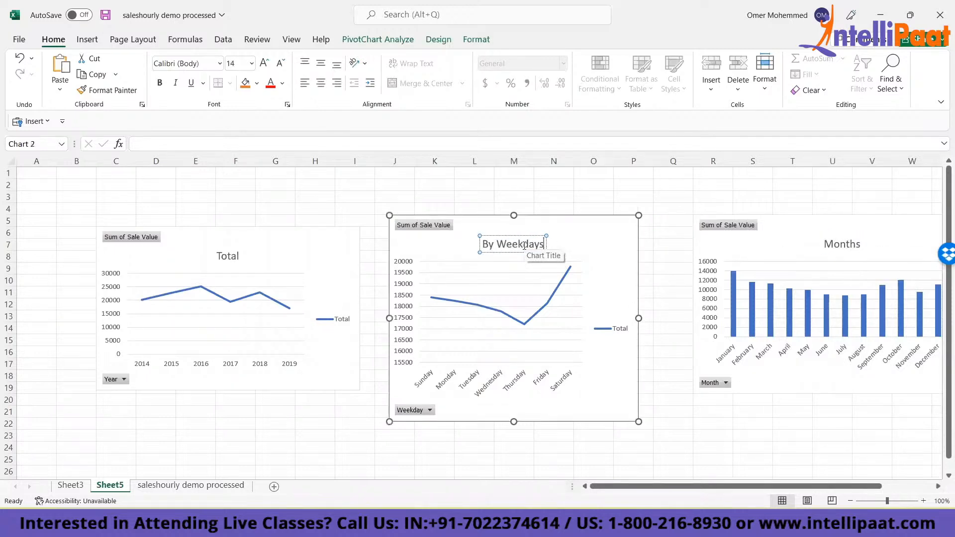
- Replace the title of the yearly line chart with Yearly
left_click(227, 256)
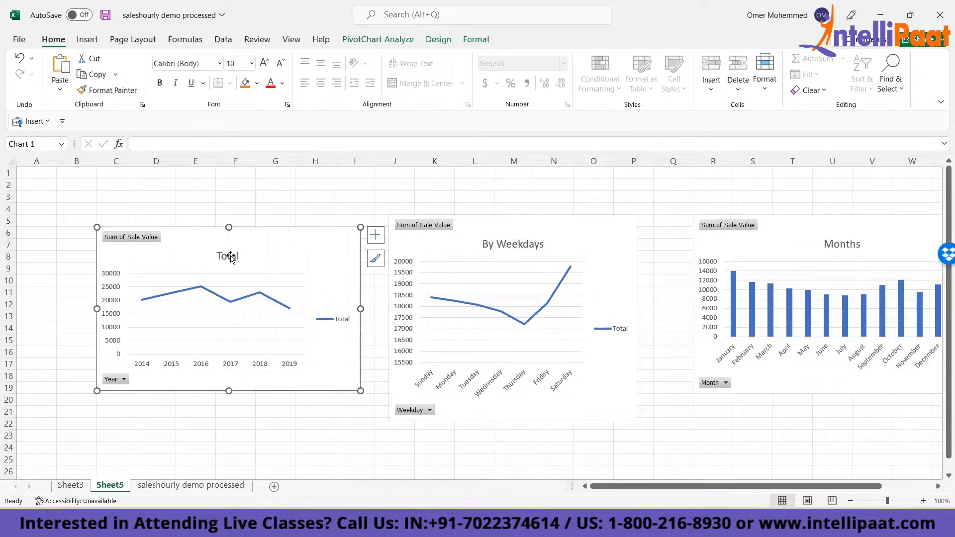
double_click(239, 256)
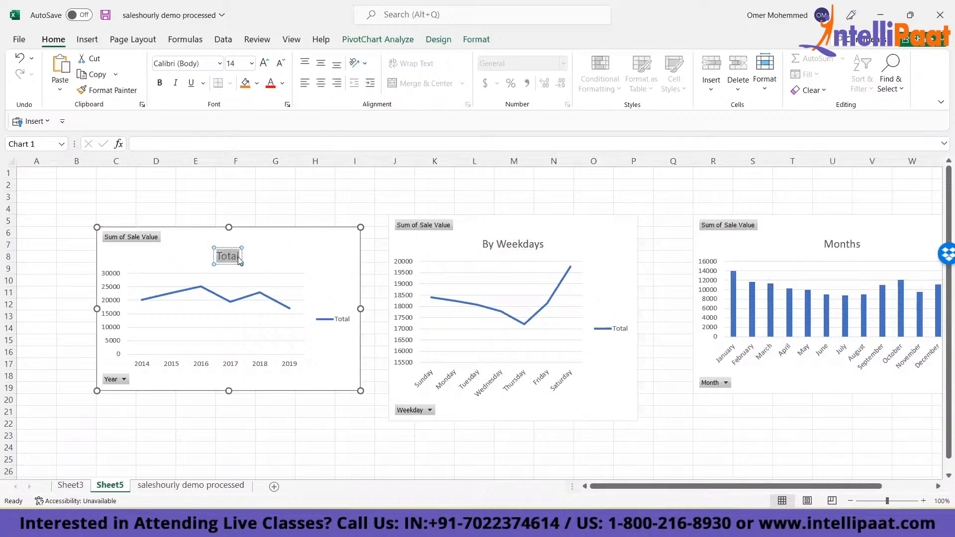
key("BackSpace")
type("Yearly")
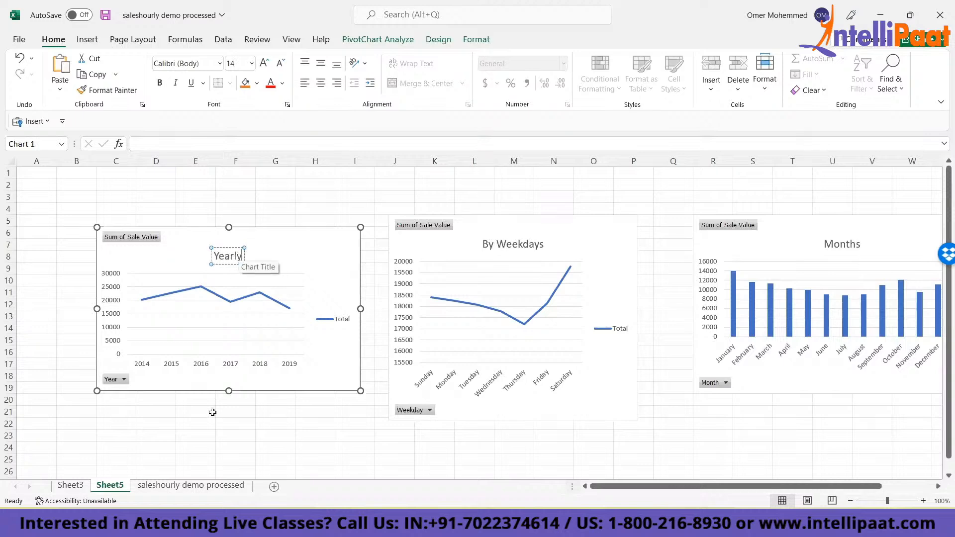
left_click(204, 423)
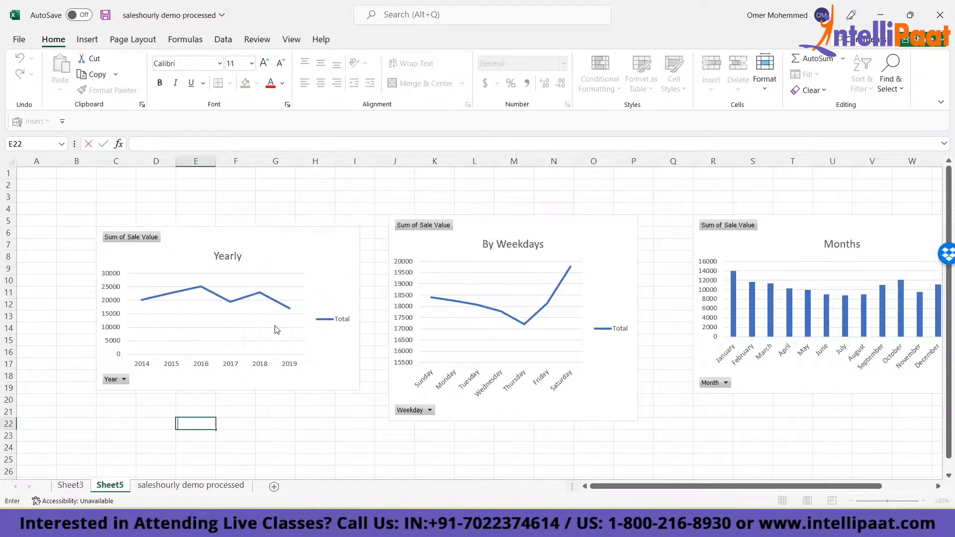
left_click(937, 488)
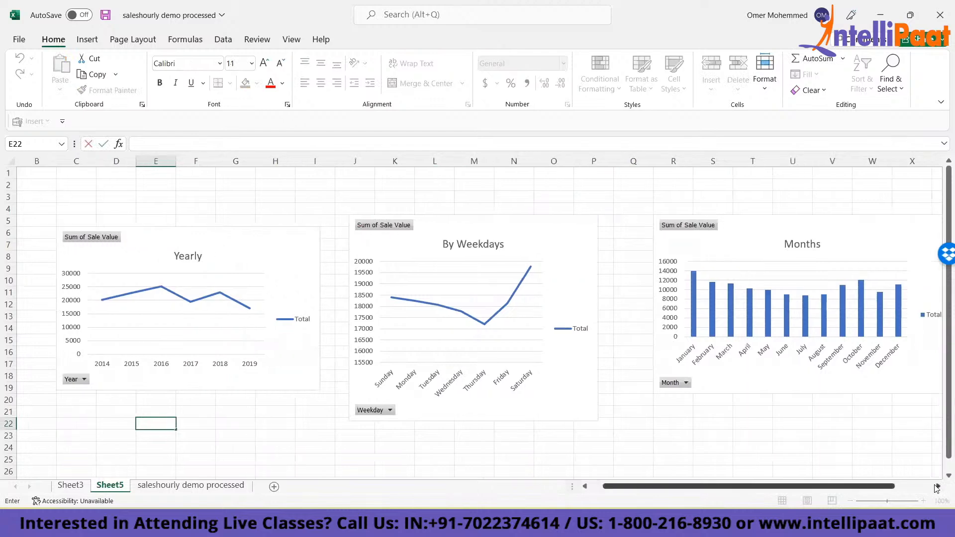
left_click(120, 298)
right_click(120, 298)
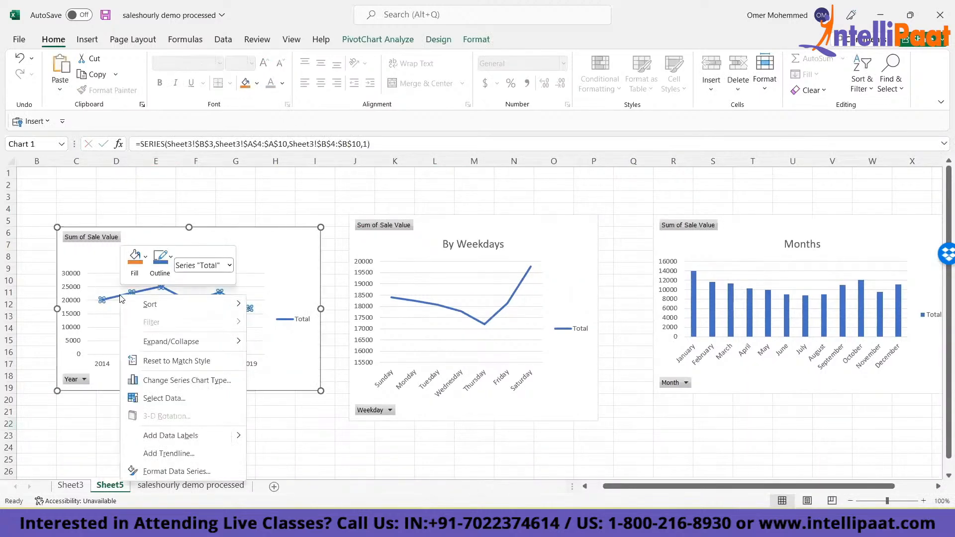
left_click(133, 264)
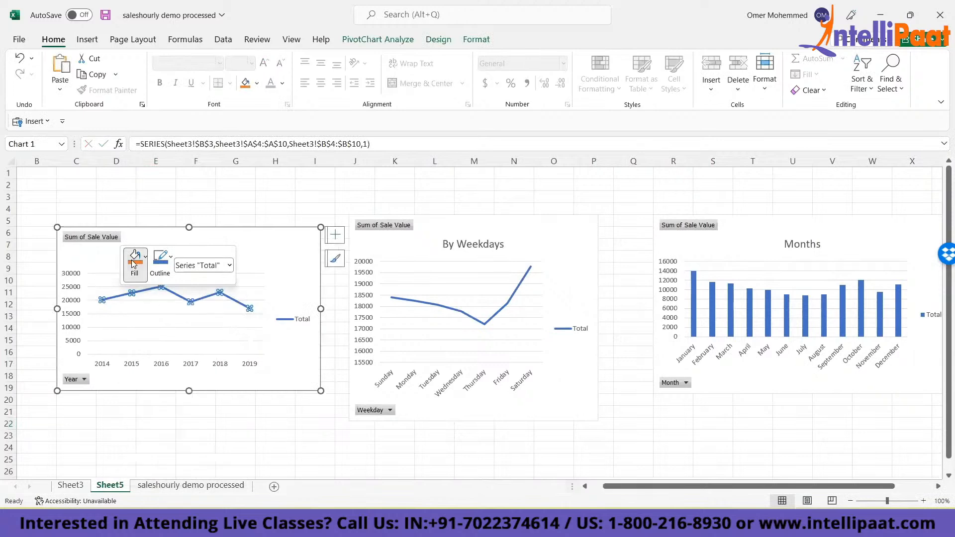
left_click(160, 145)
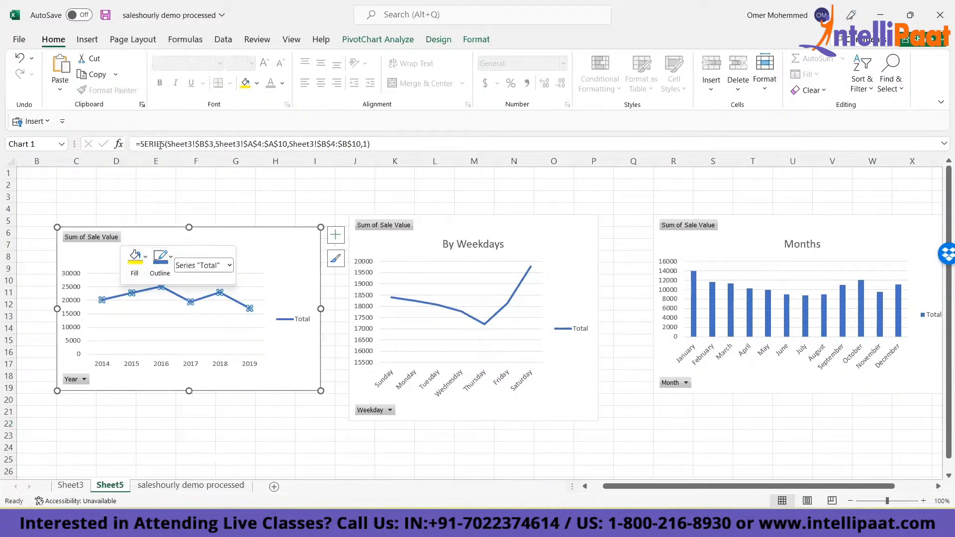
left_click(183, 321)
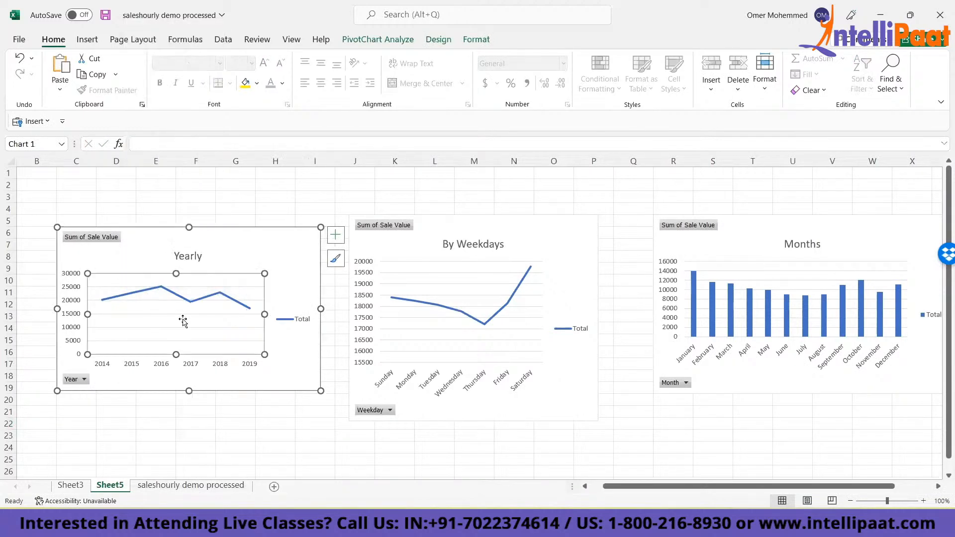
left_click(304, 248)
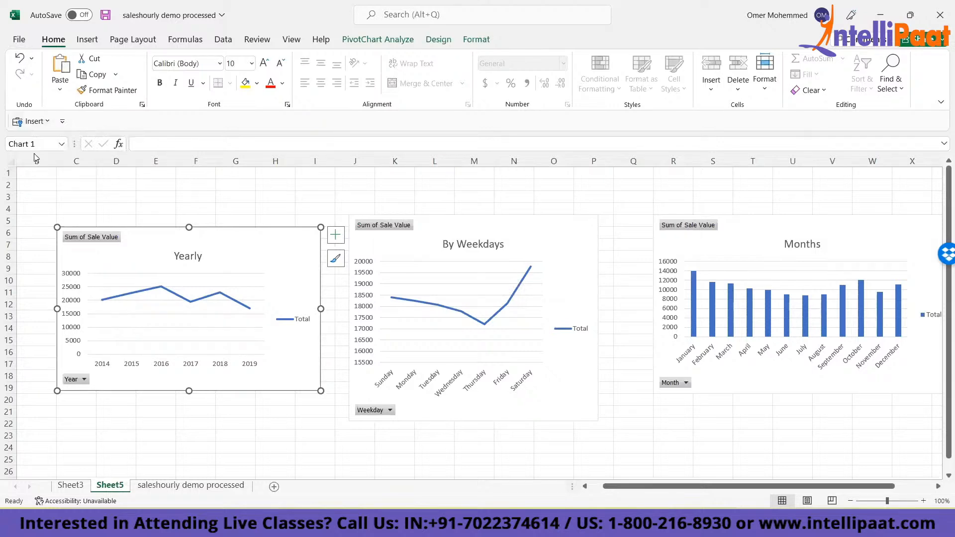
left_click(38, 125)
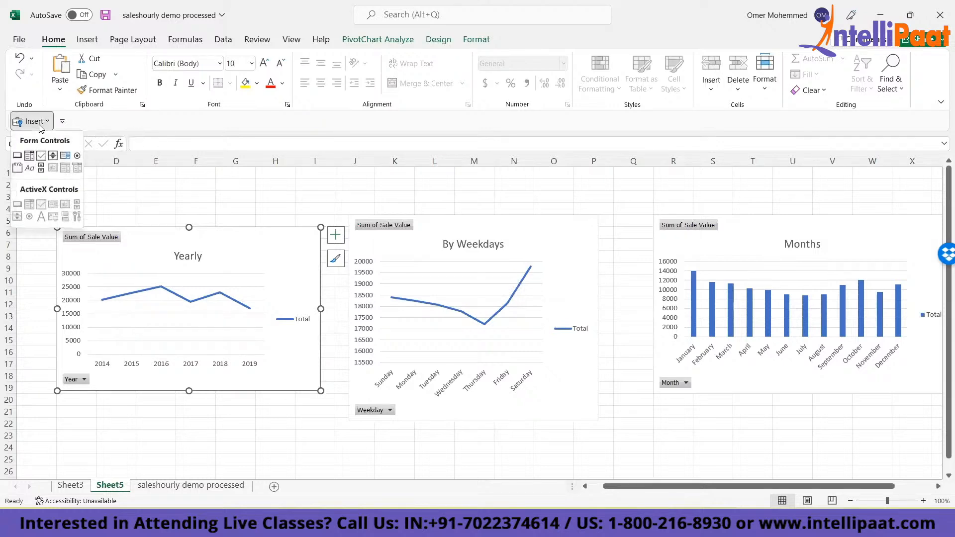
key("Escape")
key("Escape")
- Open the ribbon customization settings in Excel Options and list the available commands from All Tabs
key("alt+f")
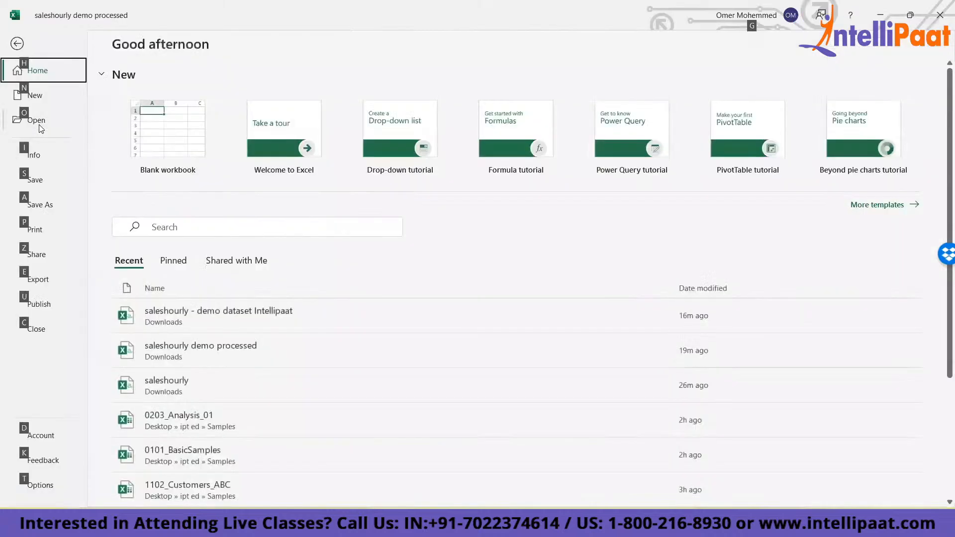
left_click(41, 484)
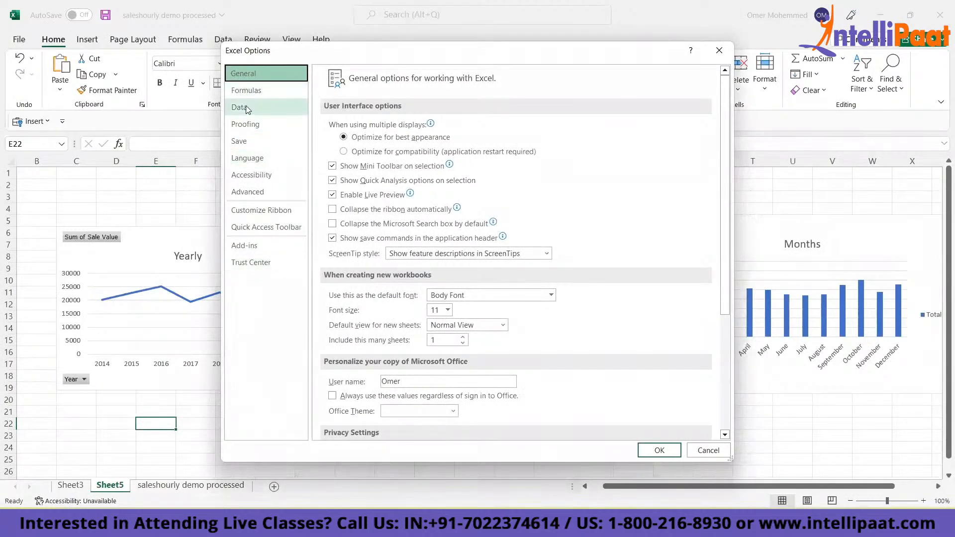
left_click(250, 195)
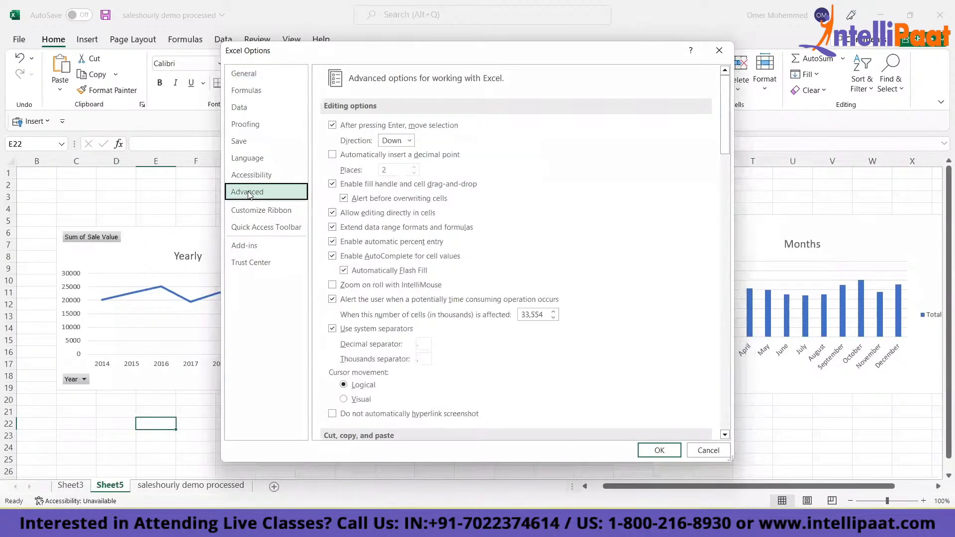
left_click(267, 211)
left_click(371, 114)
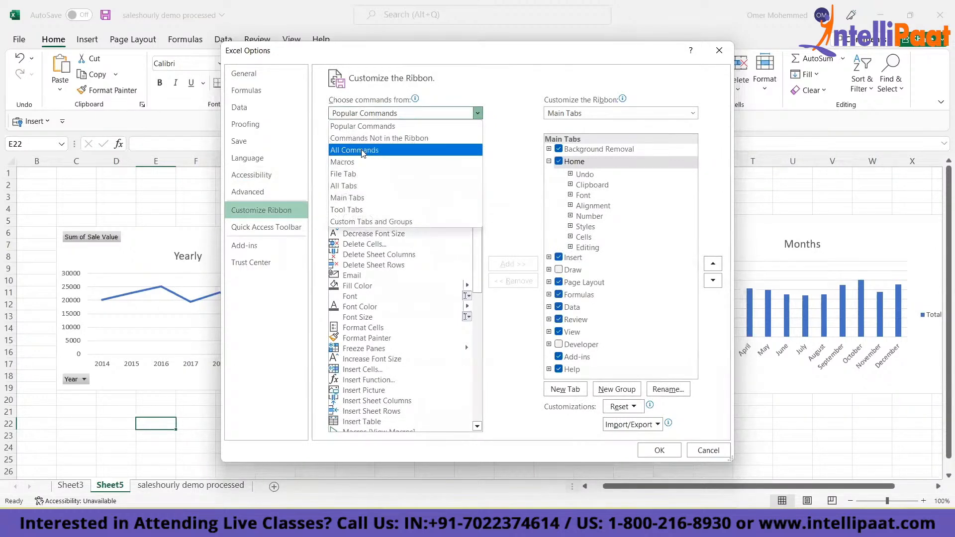
left_click(350, 187)
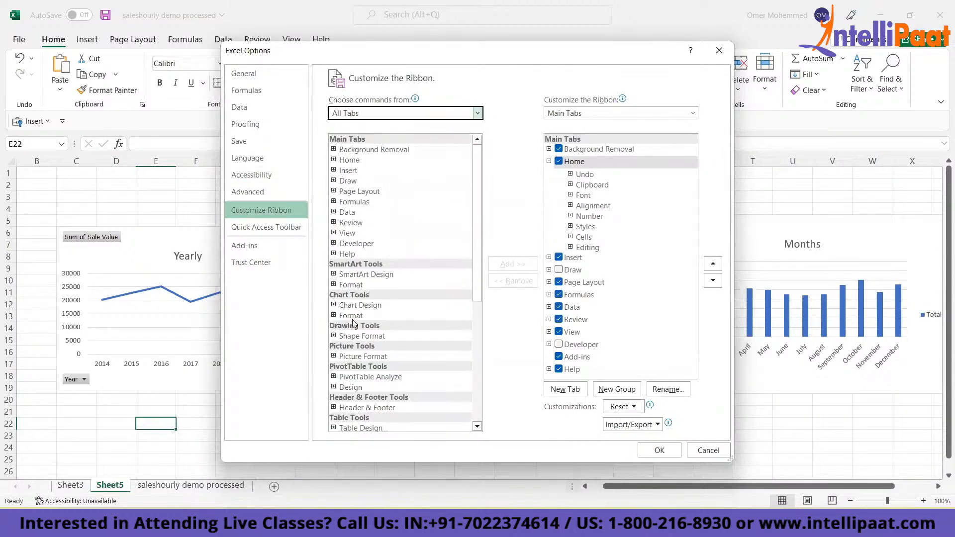
- Add the Developer tab to the ribbon's main tabs after Home and apply the options
left_click(480, 319)
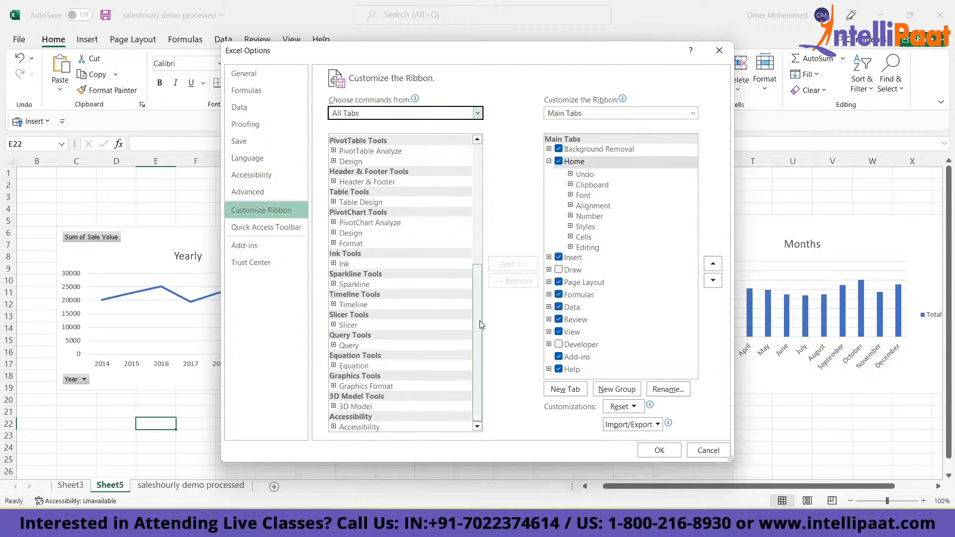
left_click(480, 139)
left_click(481, 140)
left_click(481, 140)
left_click(481, 140)
scroll(376, 171, "up", 4)
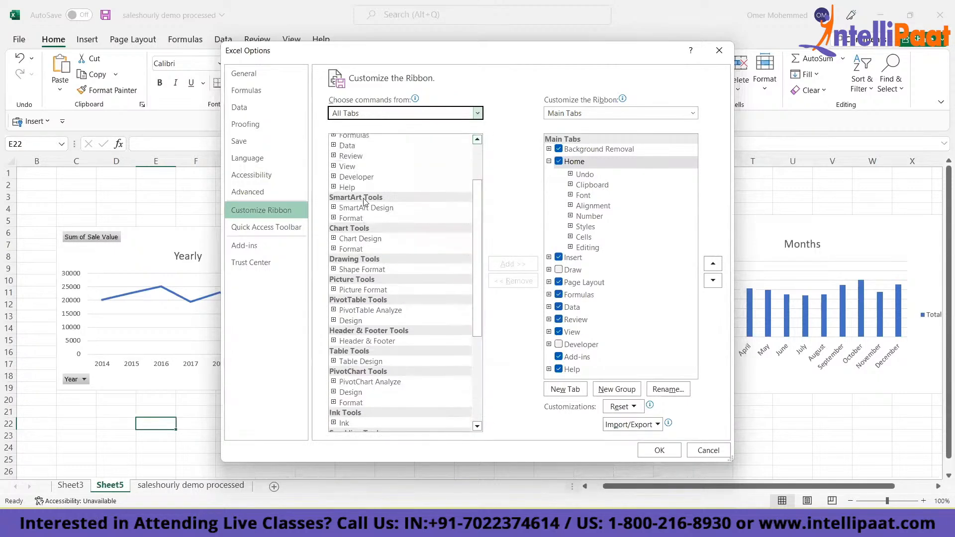
left_click(347, 178)
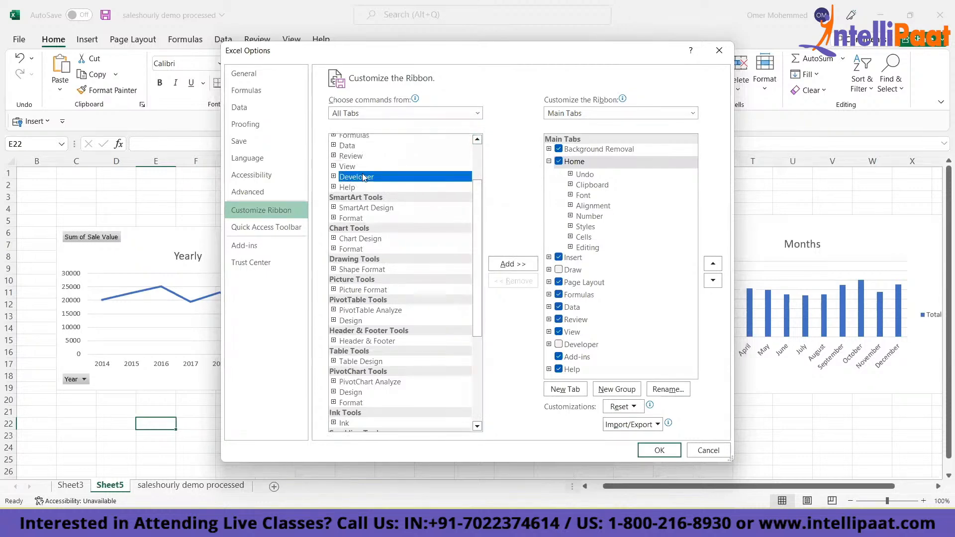
left_click(515, 265)
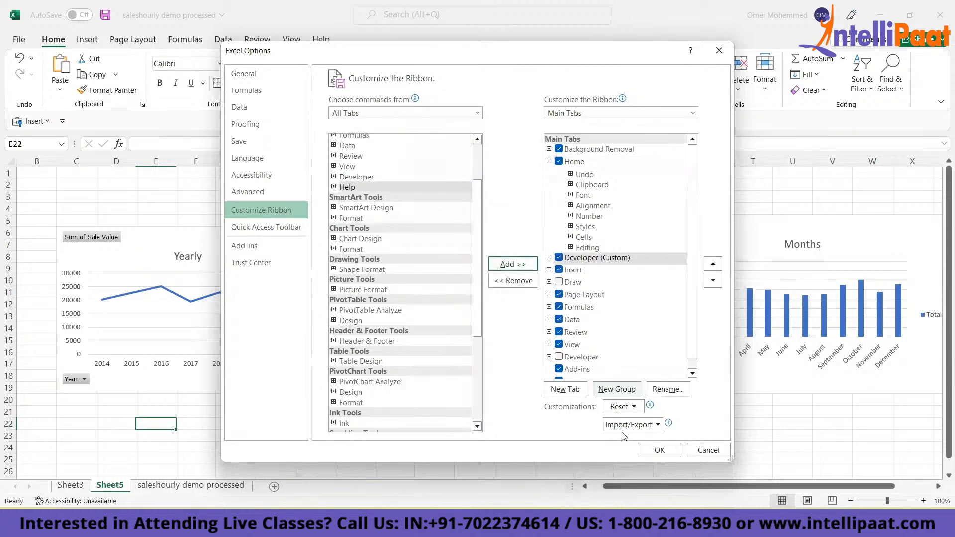
left_click(658, 450)
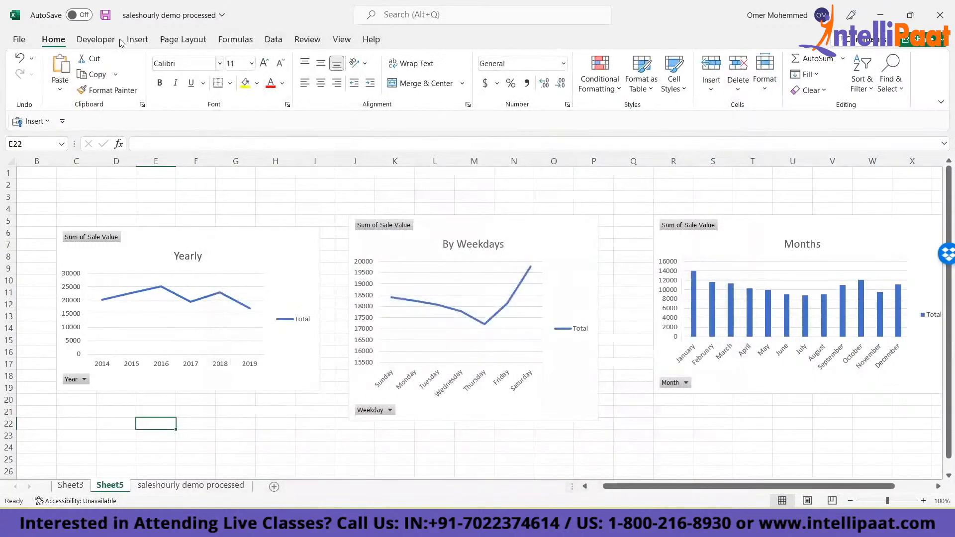
- Try to insert a Spin Button form control above the Yearly chart, around F2
left_click(85, 41)
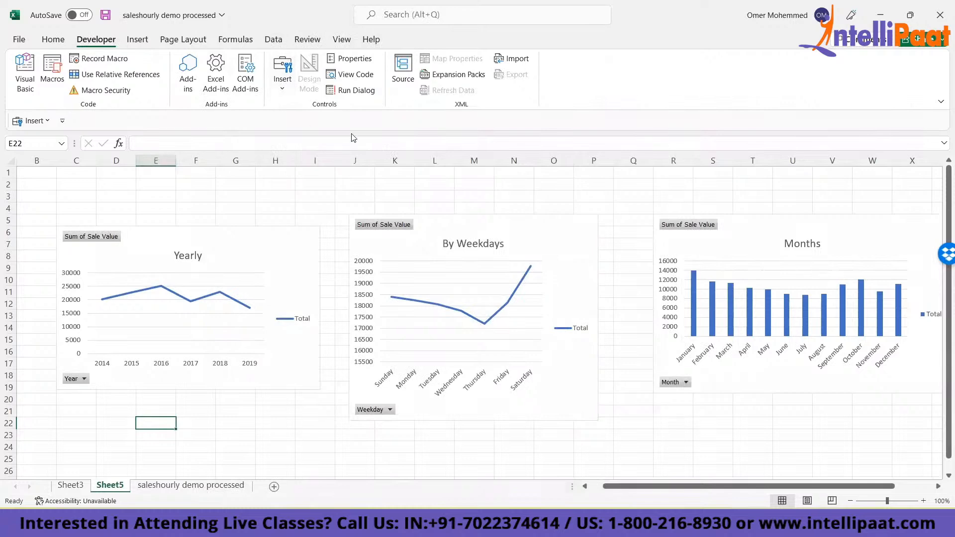
left_click(285, 91)
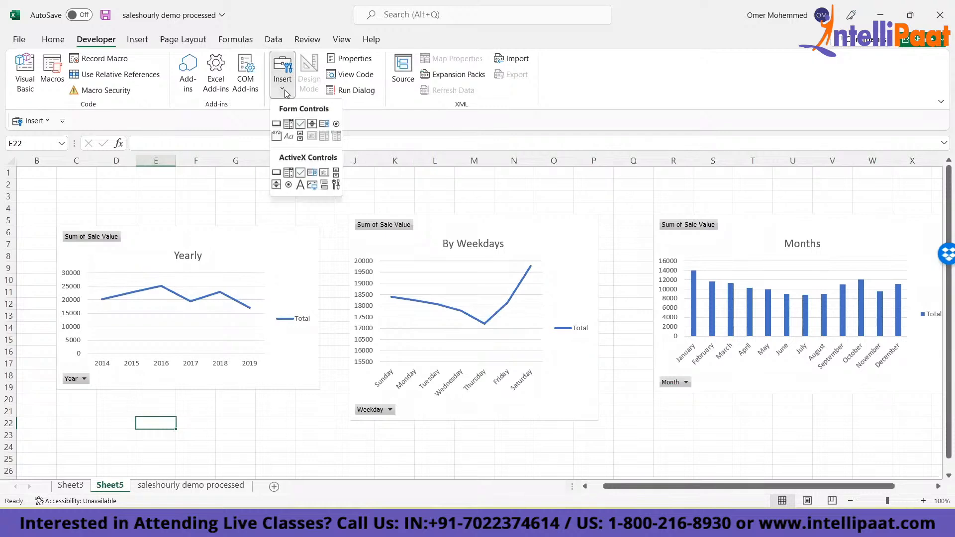
left_click(312, 124)
left_click(203, 188)
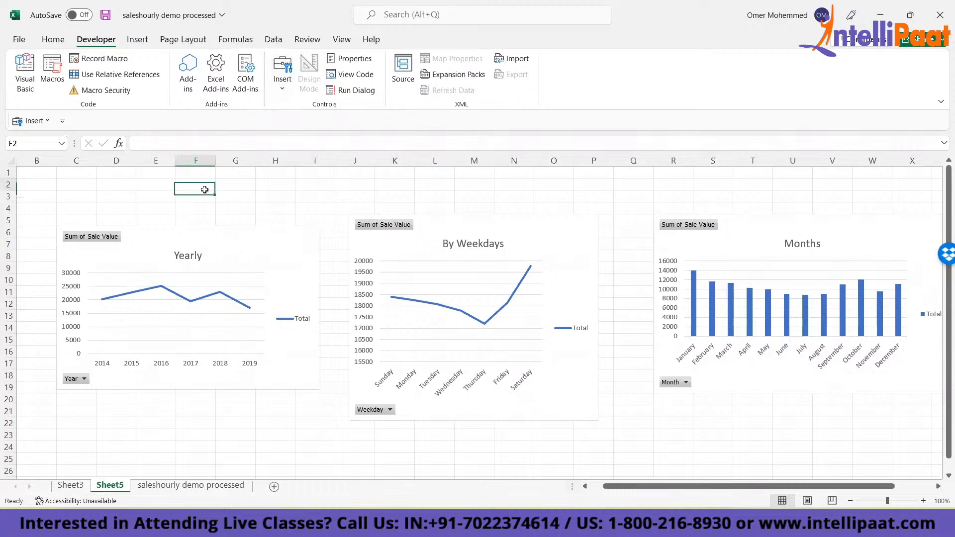
- Insert a Product Name slicer for the By Weekdays chart and move it to the sheet's upper-left corner over columns B to D
left_click(148, 240)
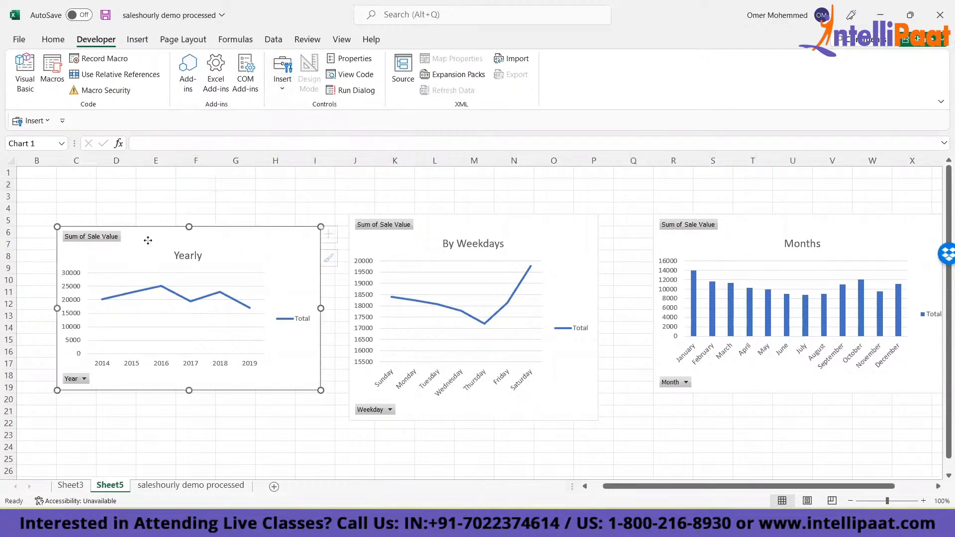
left_click(406, 238)
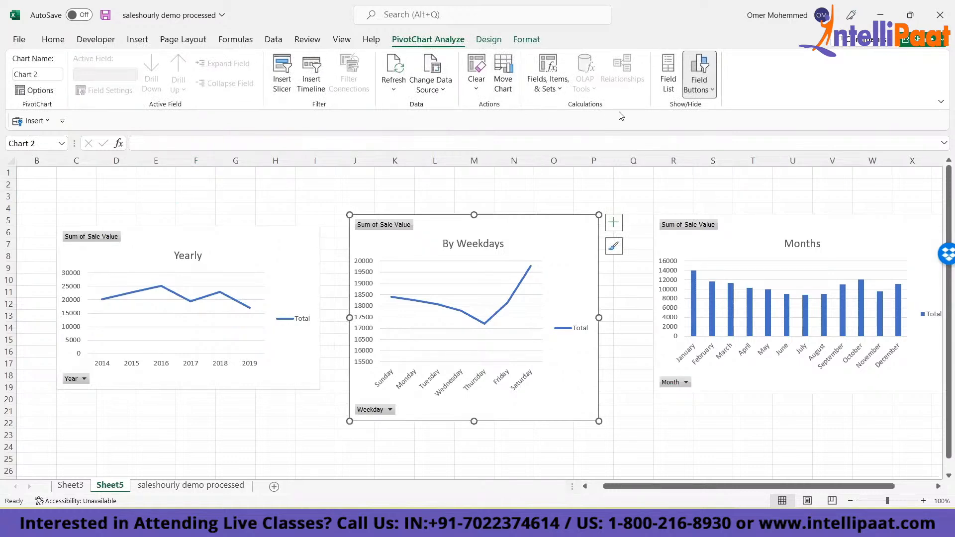
left_click(698, 85)
left_click(695, 85)
left_click(282, 71)
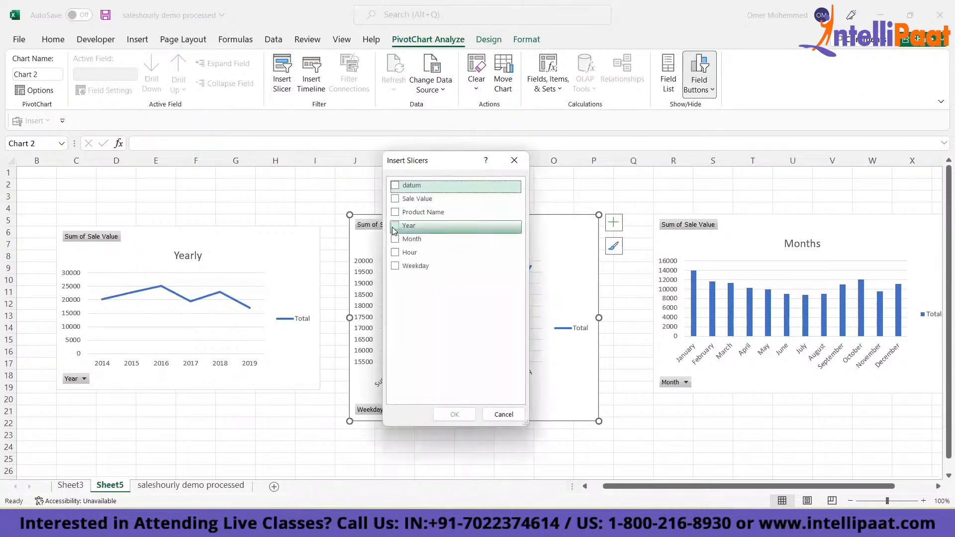
left_click(397, 213)
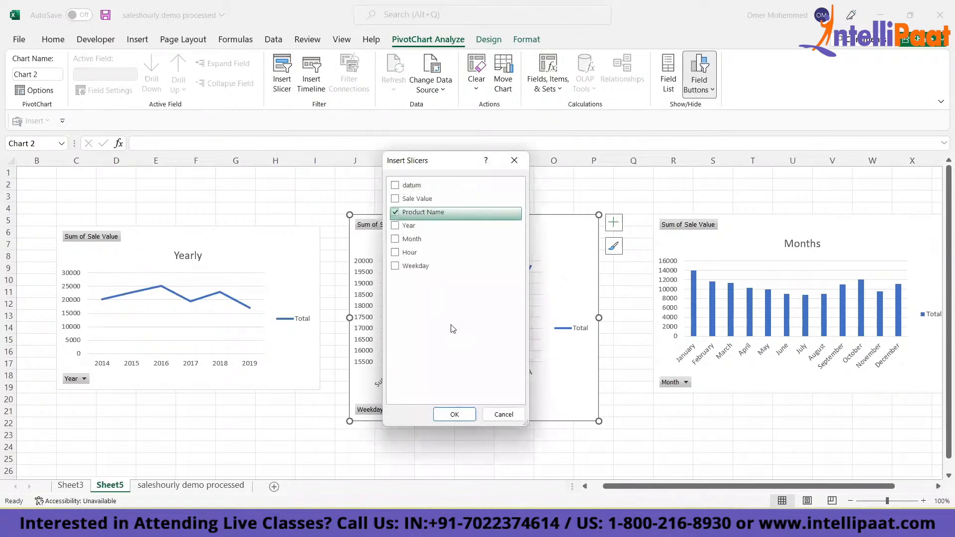
left_click(456, 416)
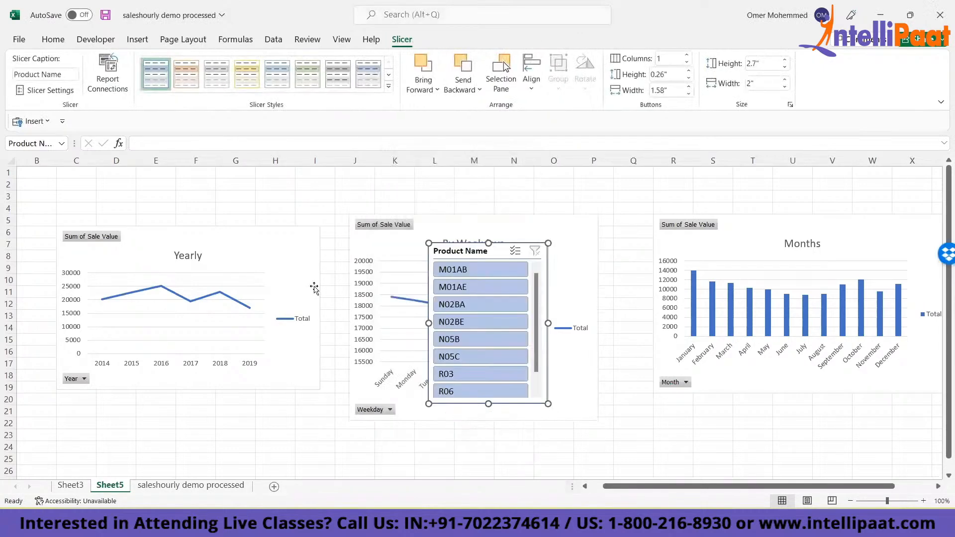
left_click_drag(460, 247, 57, 169)
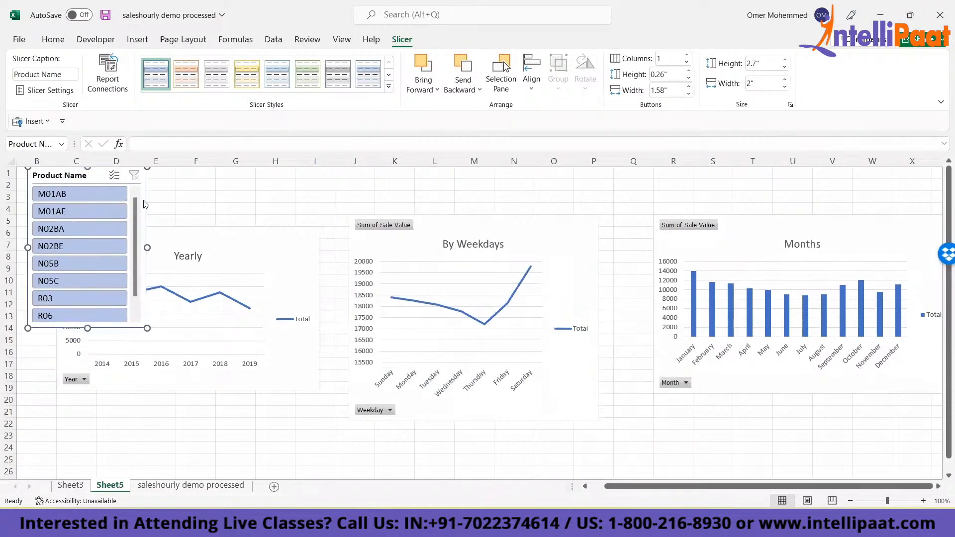
double_click(188, 235)
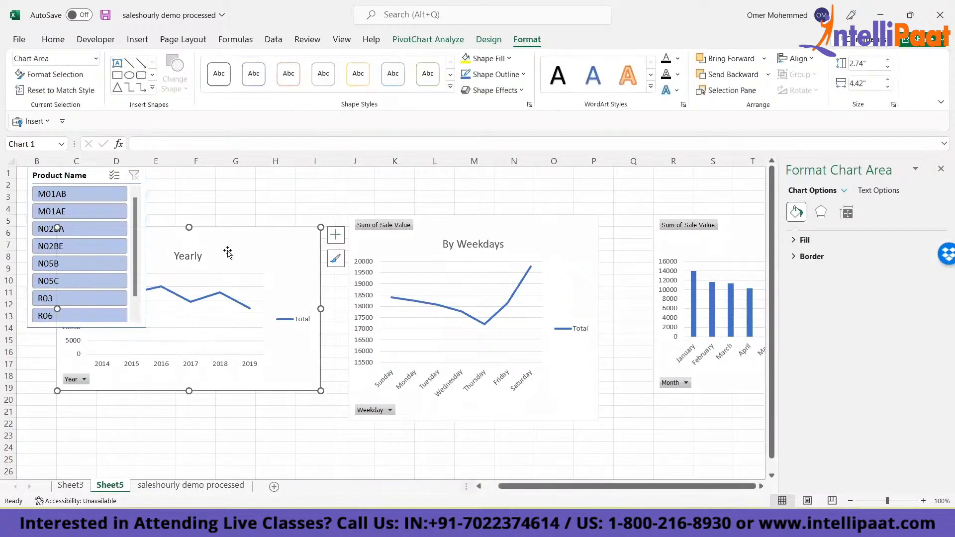
- Move the Yearly, By Weekdays and Months charts down the sheet so they clear the Product Name slicer
left_click_drag(220, 229, 207, 331)
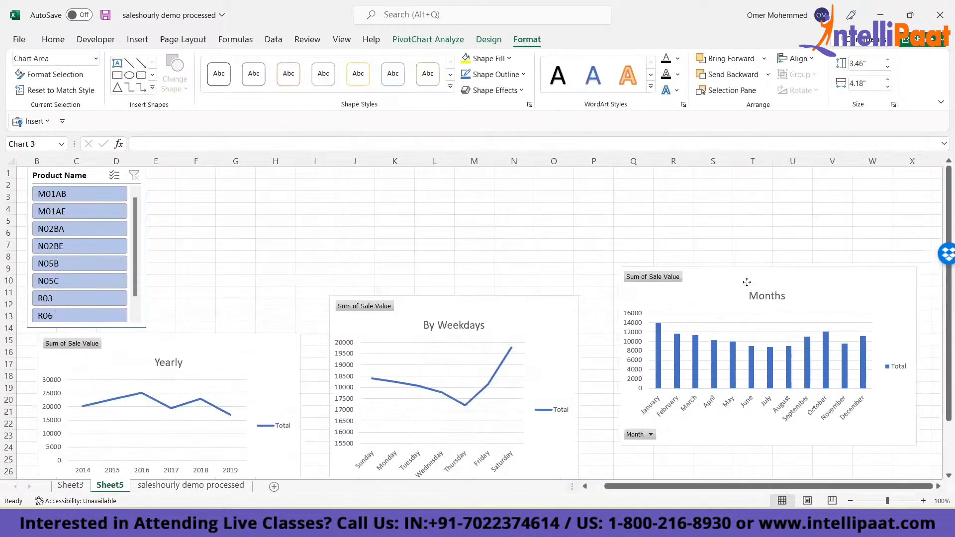
left_click_drag(744, 279, 731, 305)
- Try the Product Name slicer on the charts with M01AB and N02BE, M01AB alone, and M01AB with M01AE
left_click(56, 194)
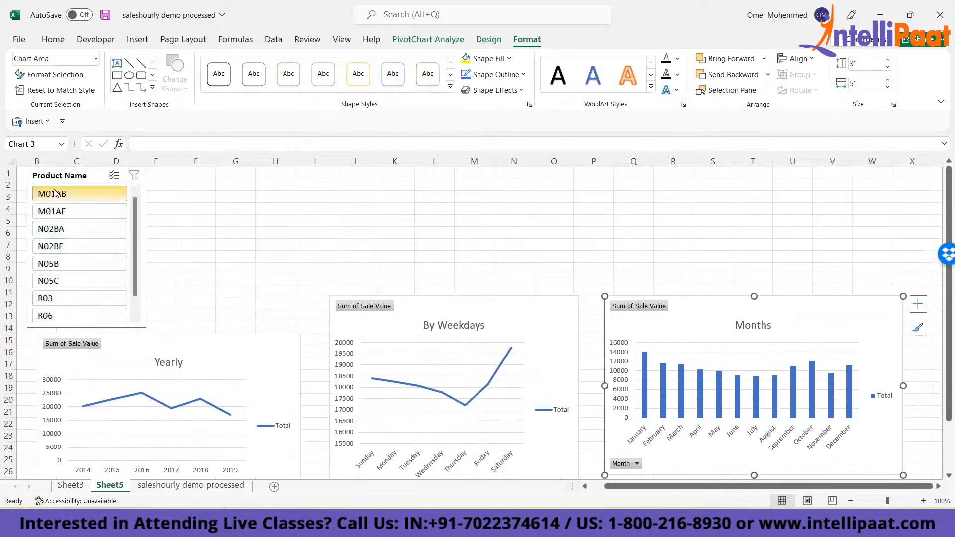
left_click(75, 252, "ctrl")
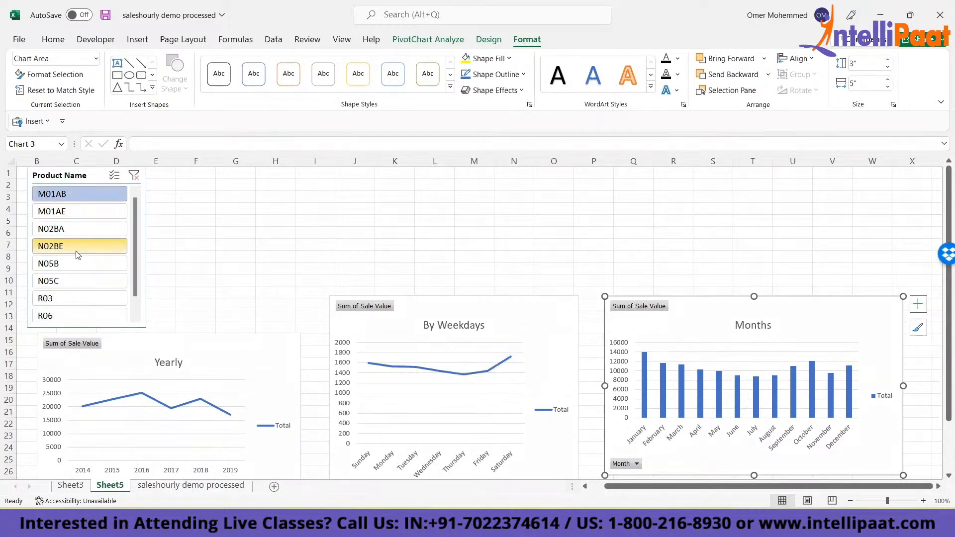
left_click(43, 194)
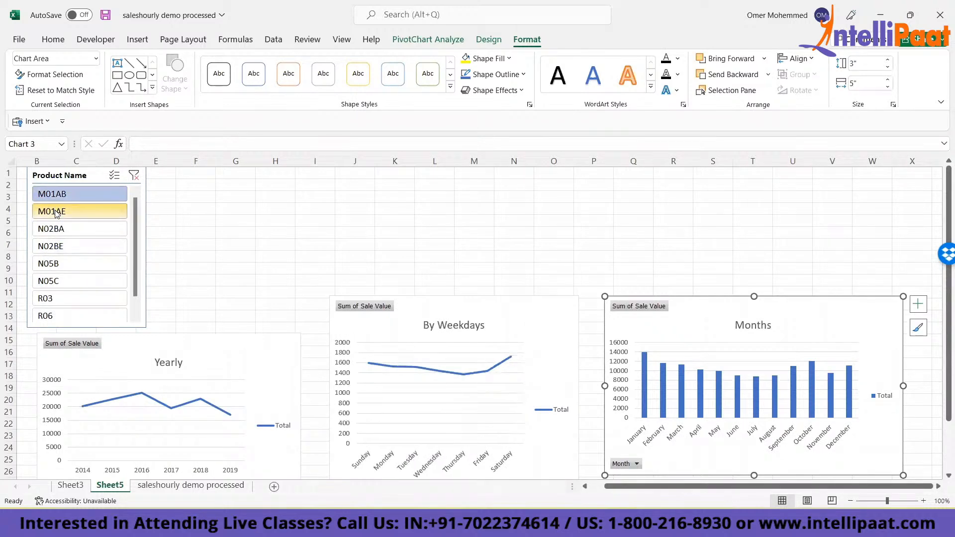
left_click(44, 216)
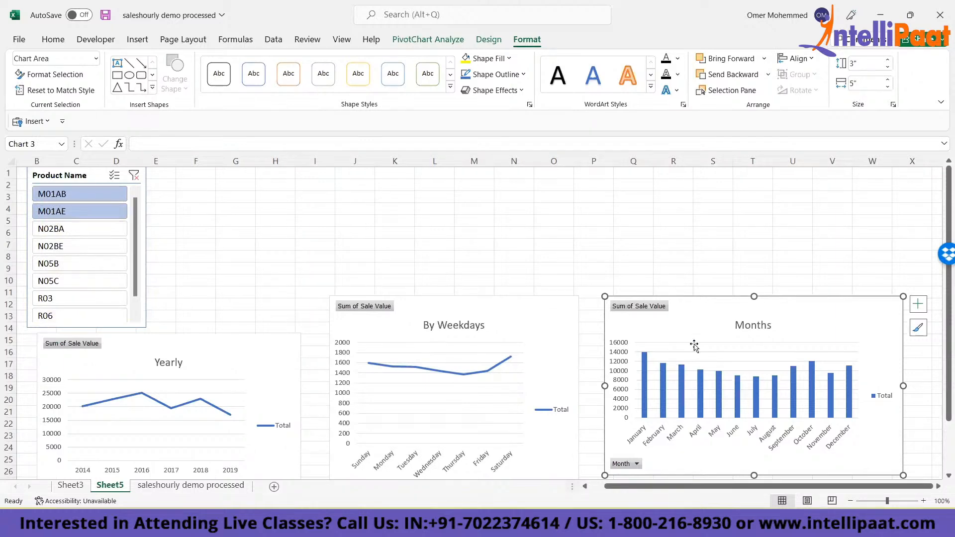
- Connect the Product Name slicer to PivotTable3 and PivotTable5 as well through its report connections
right_click(53, 178)
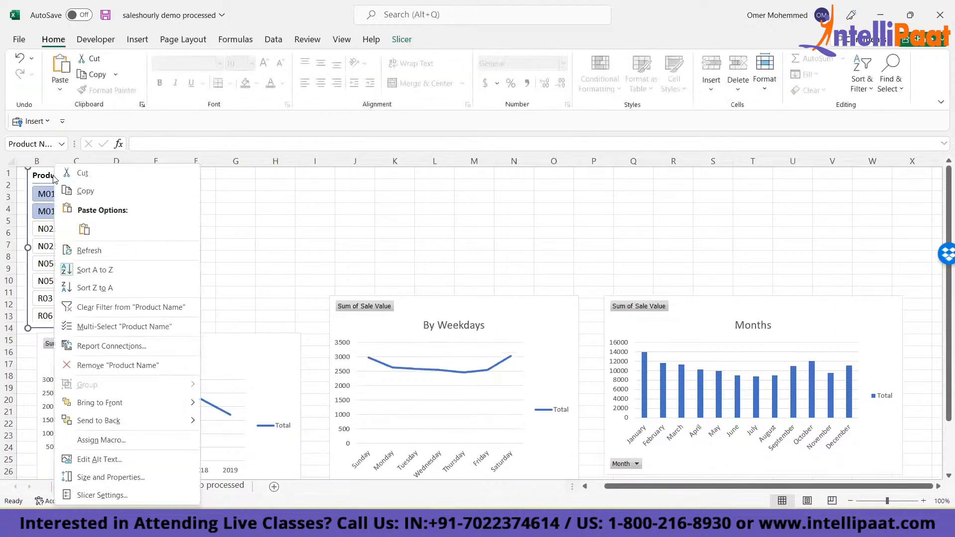
left_click(92, 346)
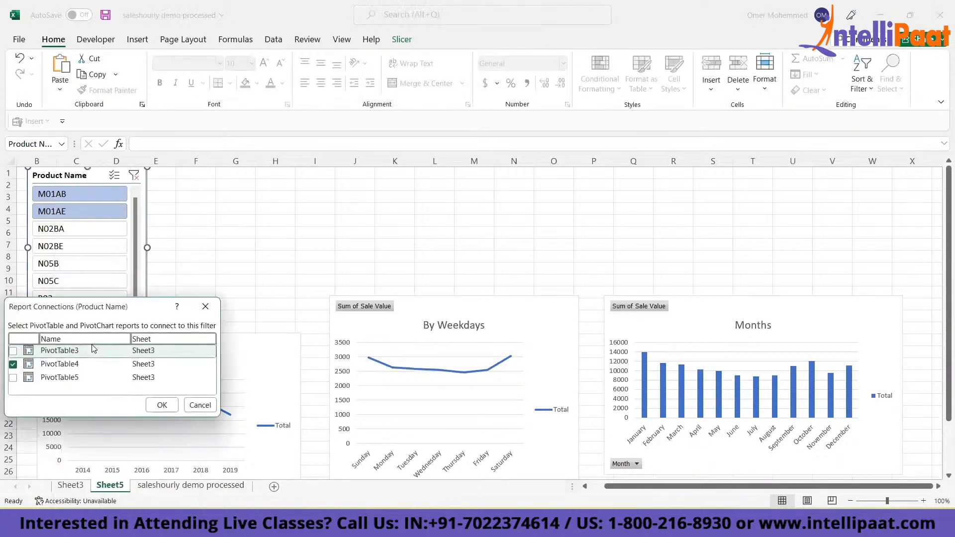
left_click(13, 351)
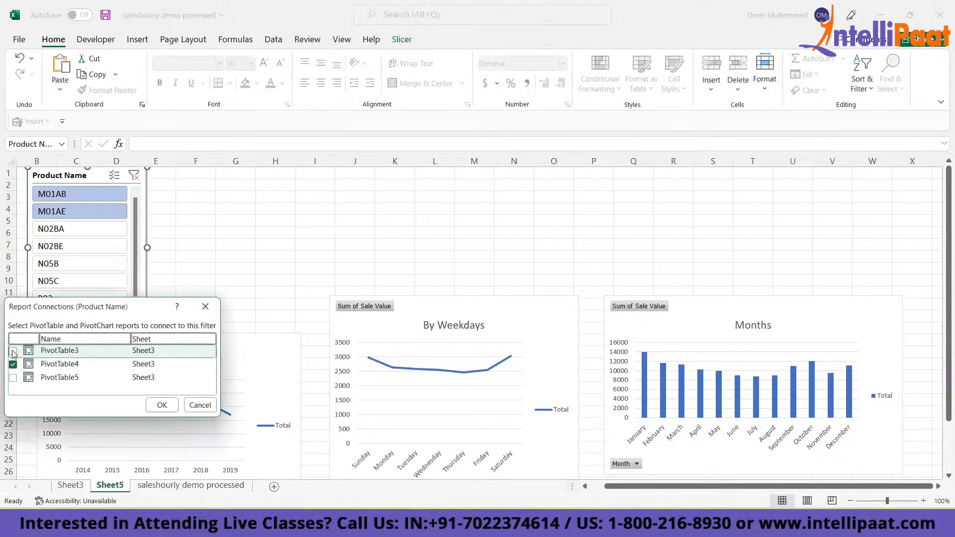
left_click(13, 378)
left_click(160, 405)
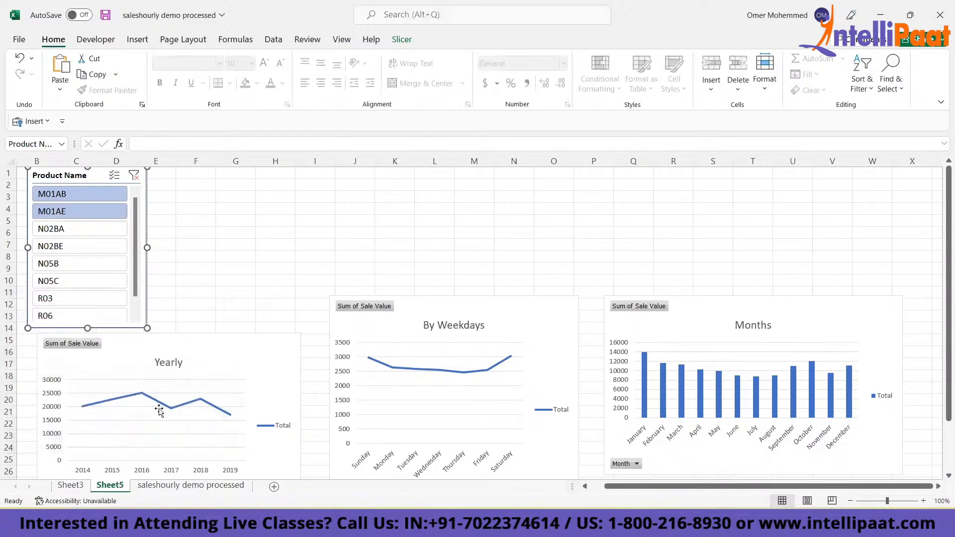
left_click(219, 232)
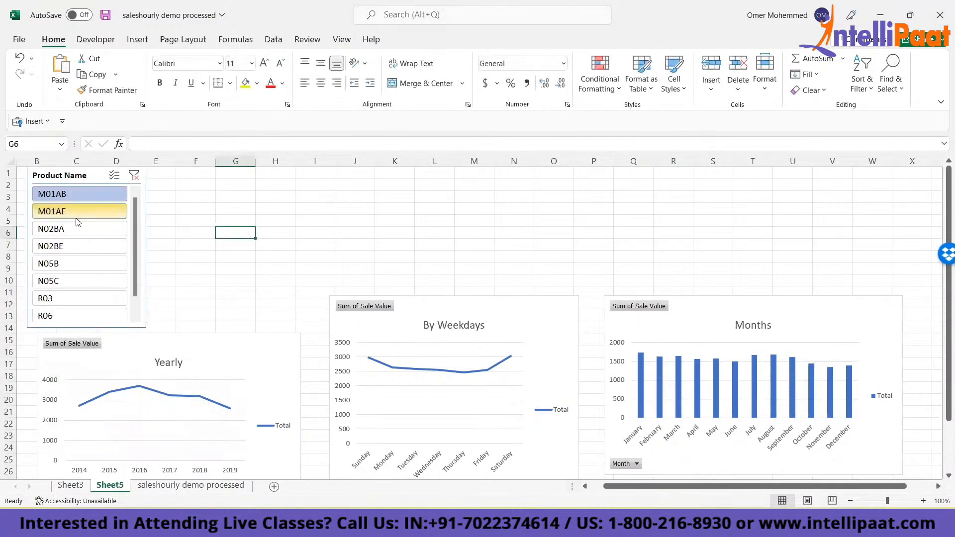
- Filter the connected charts by M01AB and M01AE, individually and together, with multi-select enabled on the Product Name slicer
left_click(71, 195)
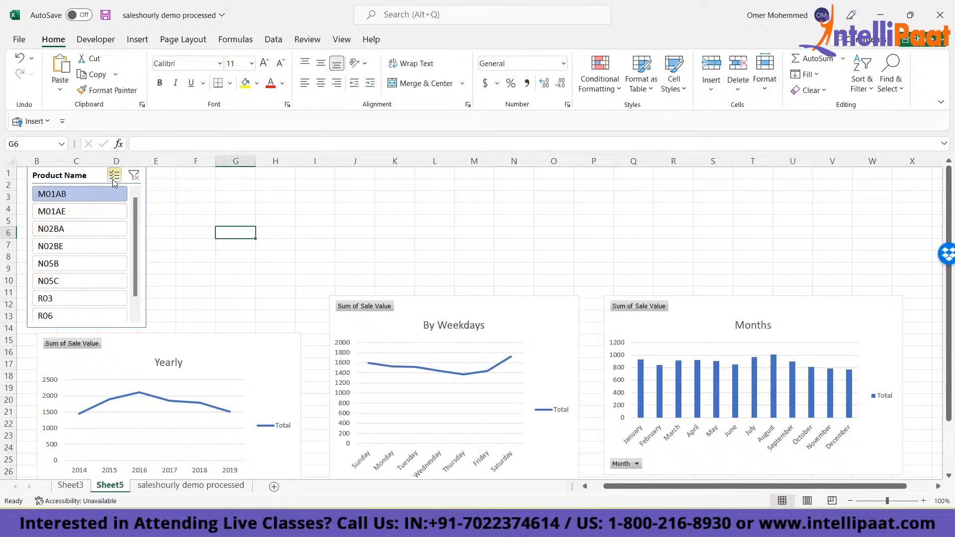
left_click(78, 210)
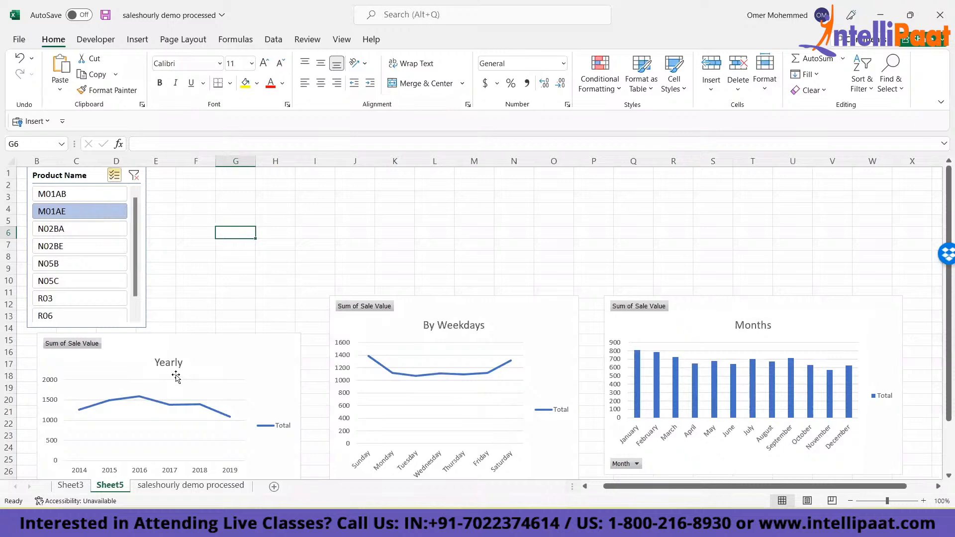
left_click(73, 195)
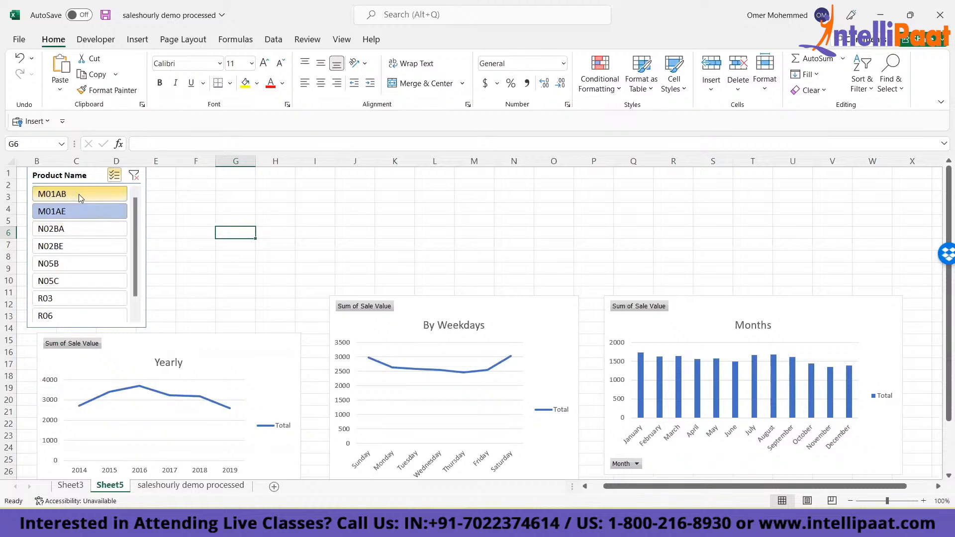
- Change the Product Name slicer selection so all three charts are filtered to N02BA and N02BE only
left_click(75, 230)
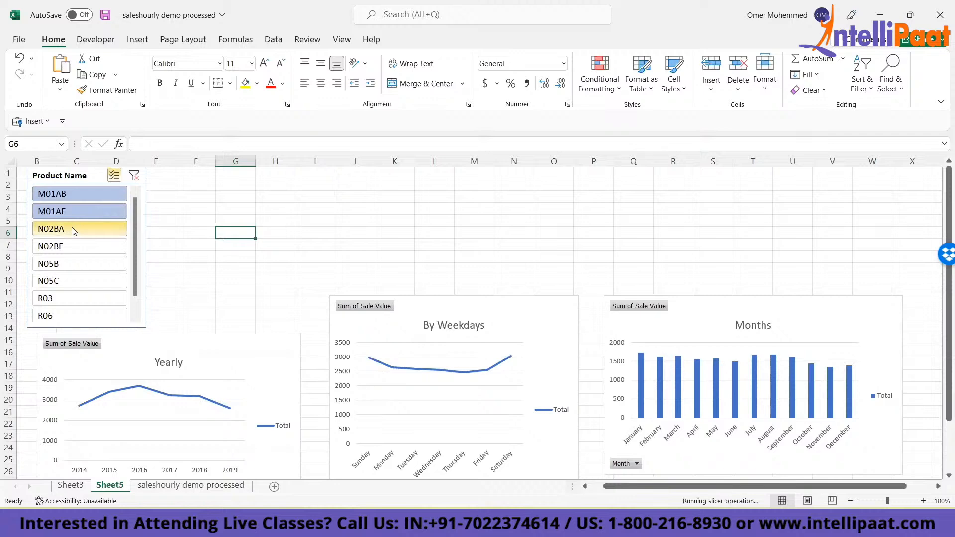
left_click(72, 248)
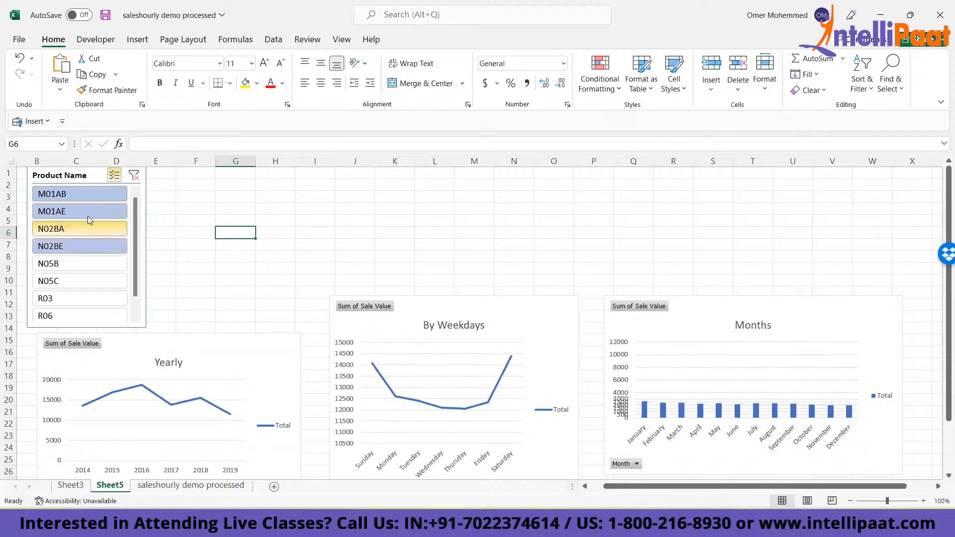
left_click(87, 212)
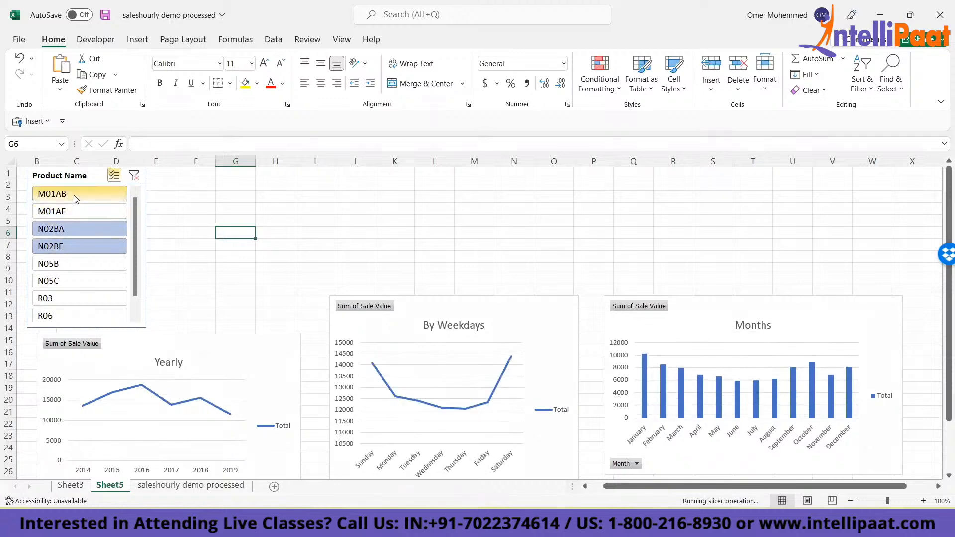
left_click(75, 197)
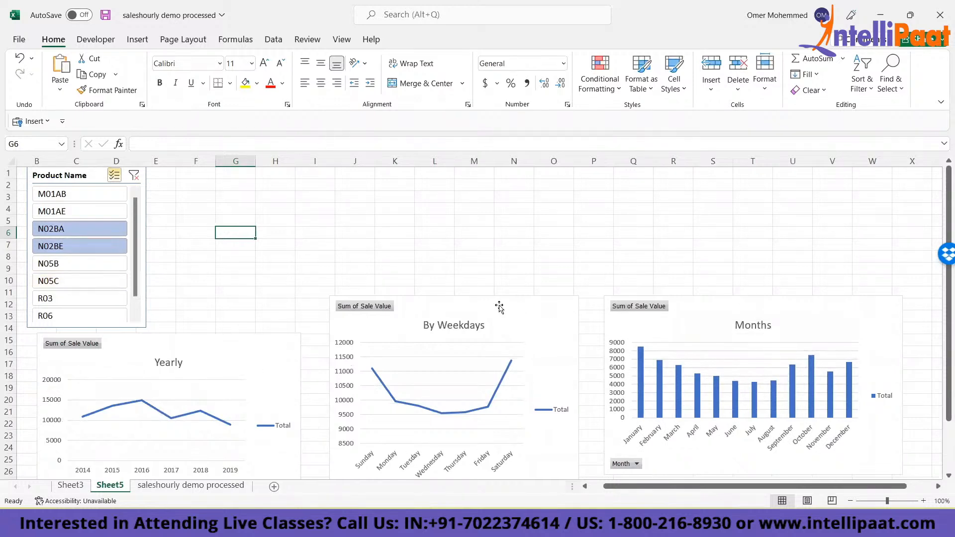
left_click(399, 235)
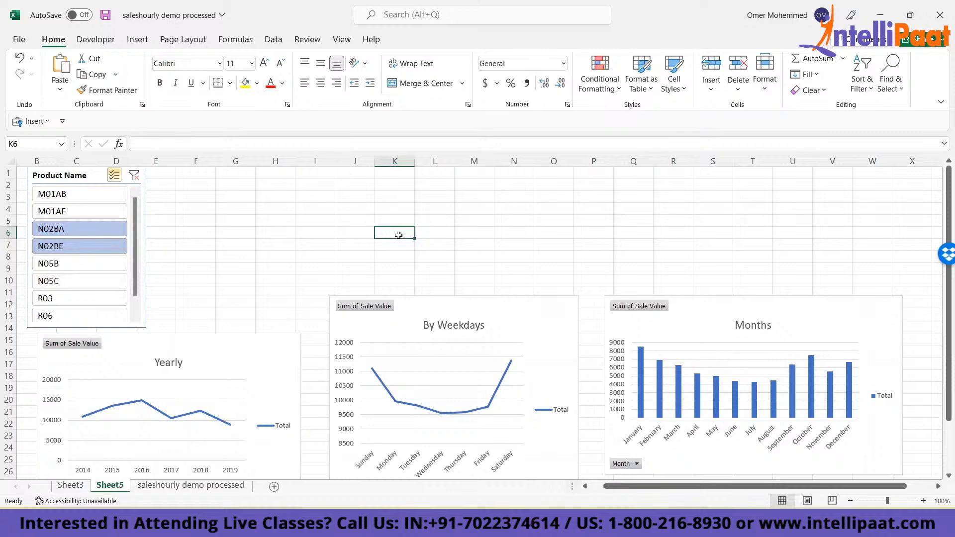